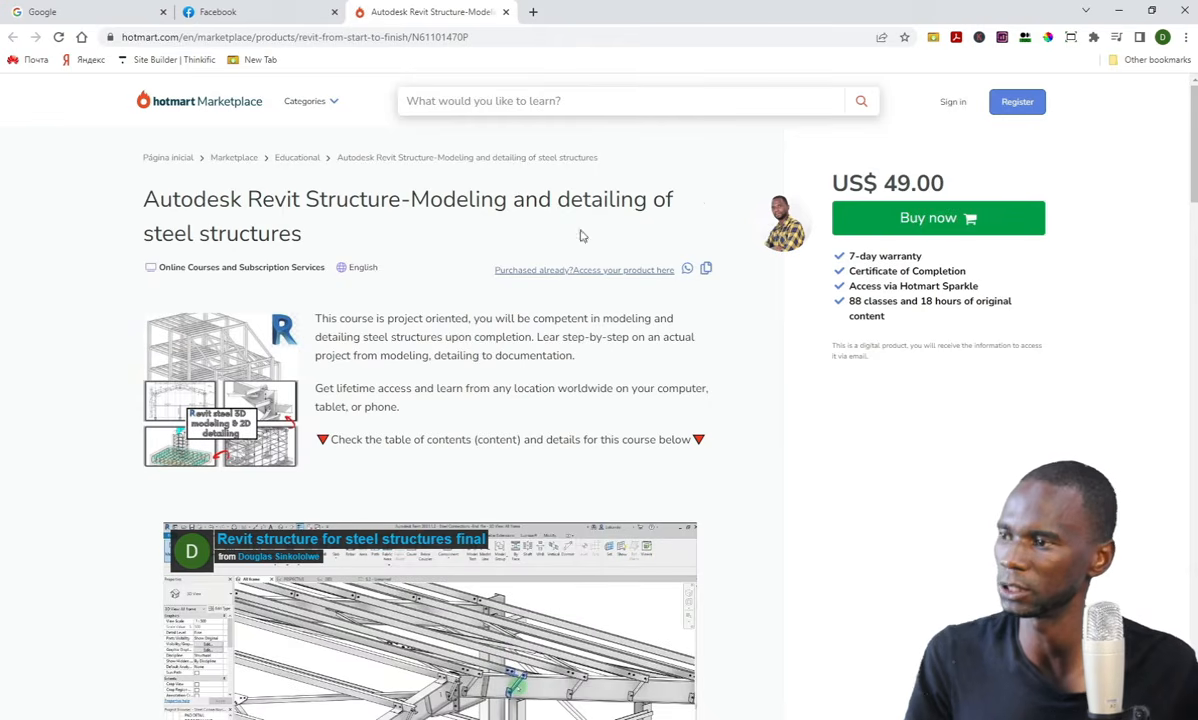
Switch to Revit and examine the building's concrete frame, footings, columns and slabs in the Model 3D view.
{"action": "scroll", "coordinate": [417, 236], "scroll_direction": "down", "scroll_amount": 3}
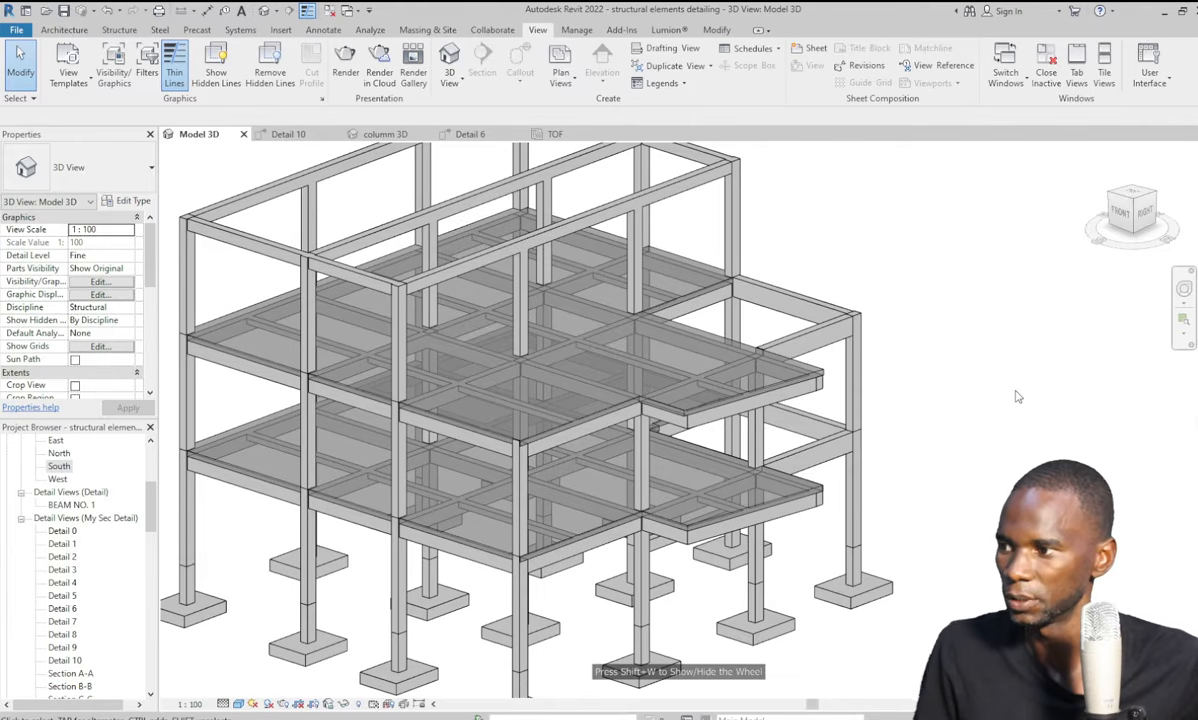
{"action": "scroll", "coordinate": [743, 320], "scroll_direction": "down", "scroll_amount": 3}
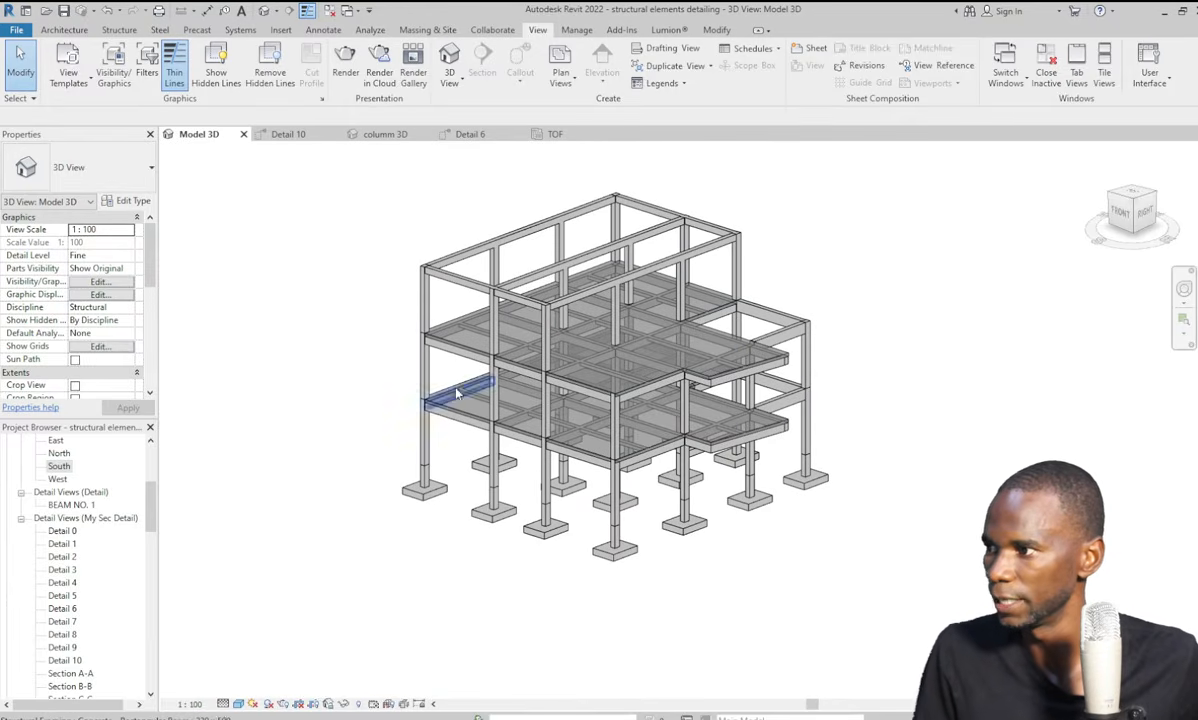
{"action": "scroll", "coordinate": [545, 498], "scroll_direction": "up", "scroll_amount": 4}
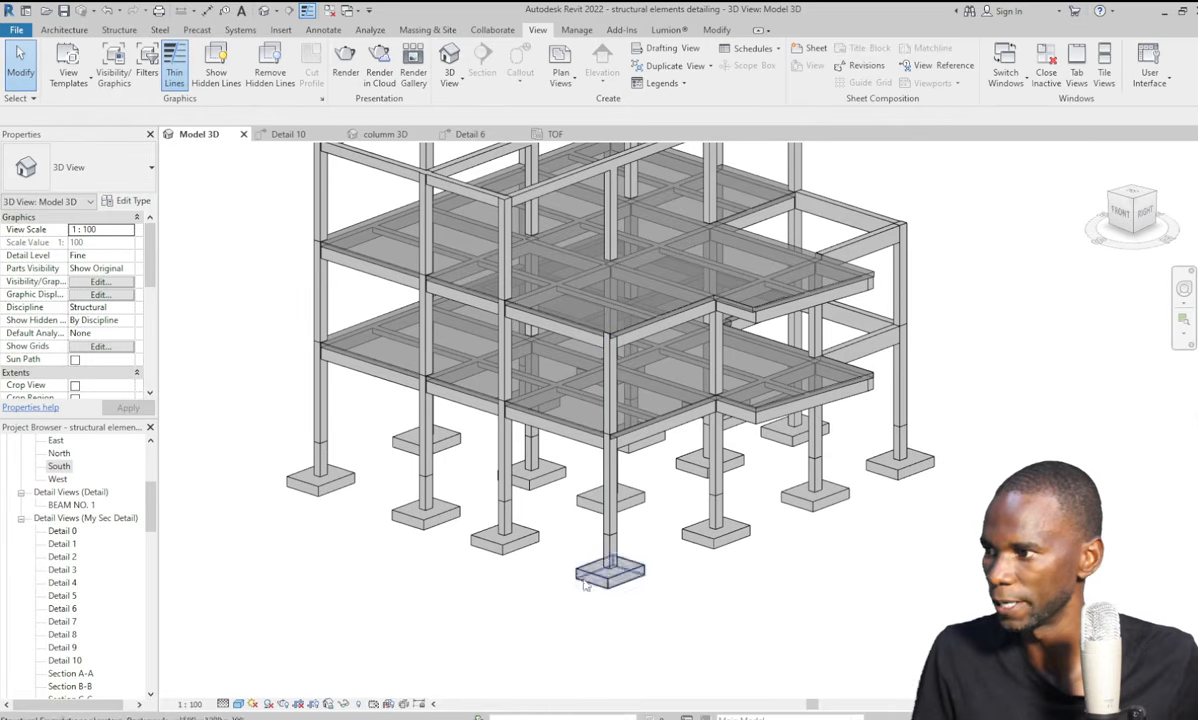
{"action": "scroll", "coordinate": [585, 585], "scroll_direction": "down", "scroll_amount": 4}
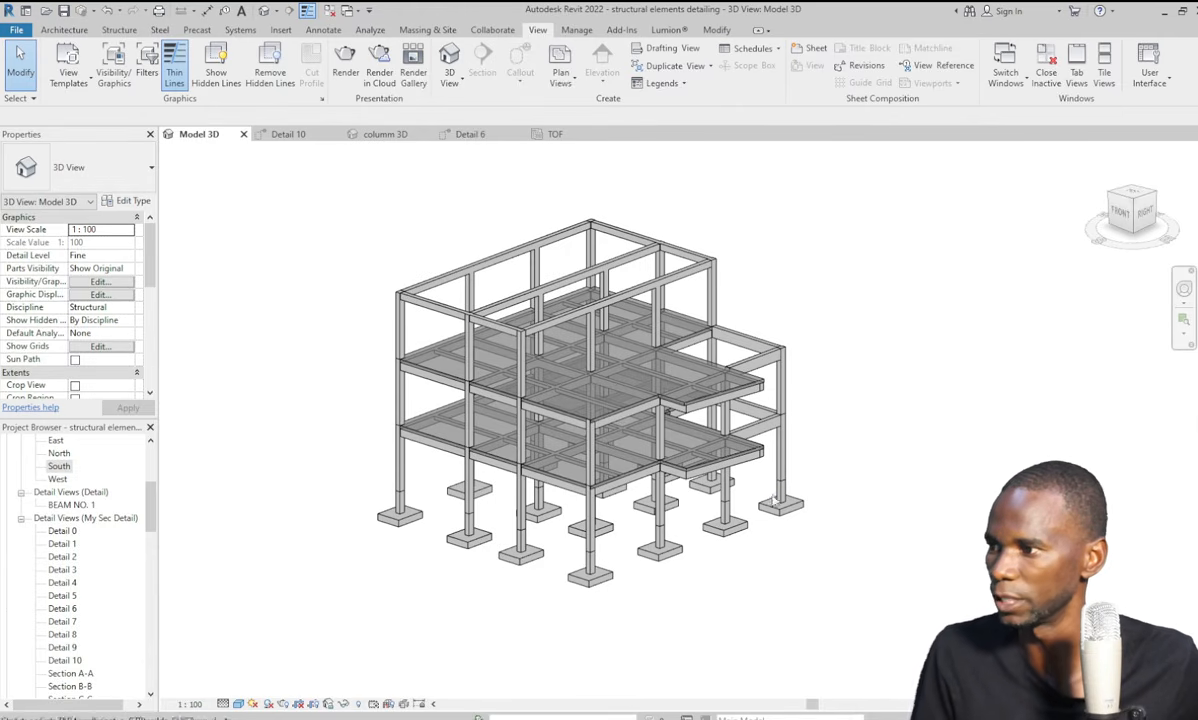
{"action": "scroll", "coordinate": [593, 588], "scroll_direction": "up", "scroll_amount": 2}
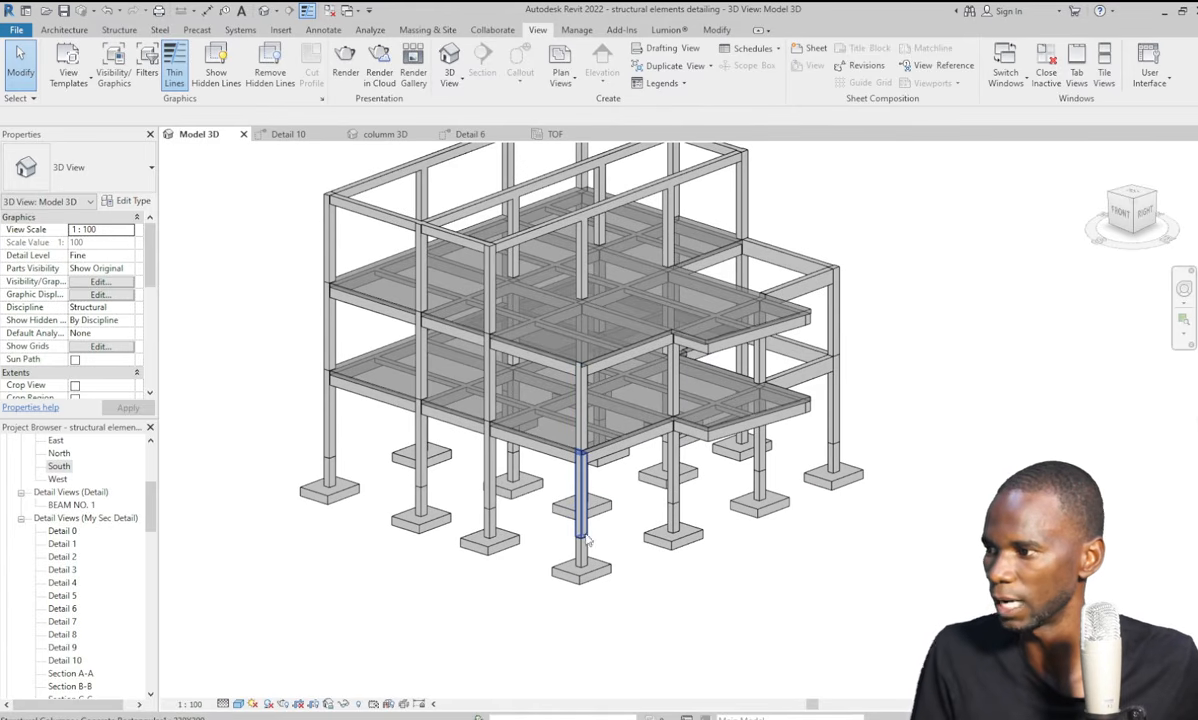
{"action": "scroll", "coordinate": [675, 375], "scroll_direction": "up", "scroll_amount": 2}
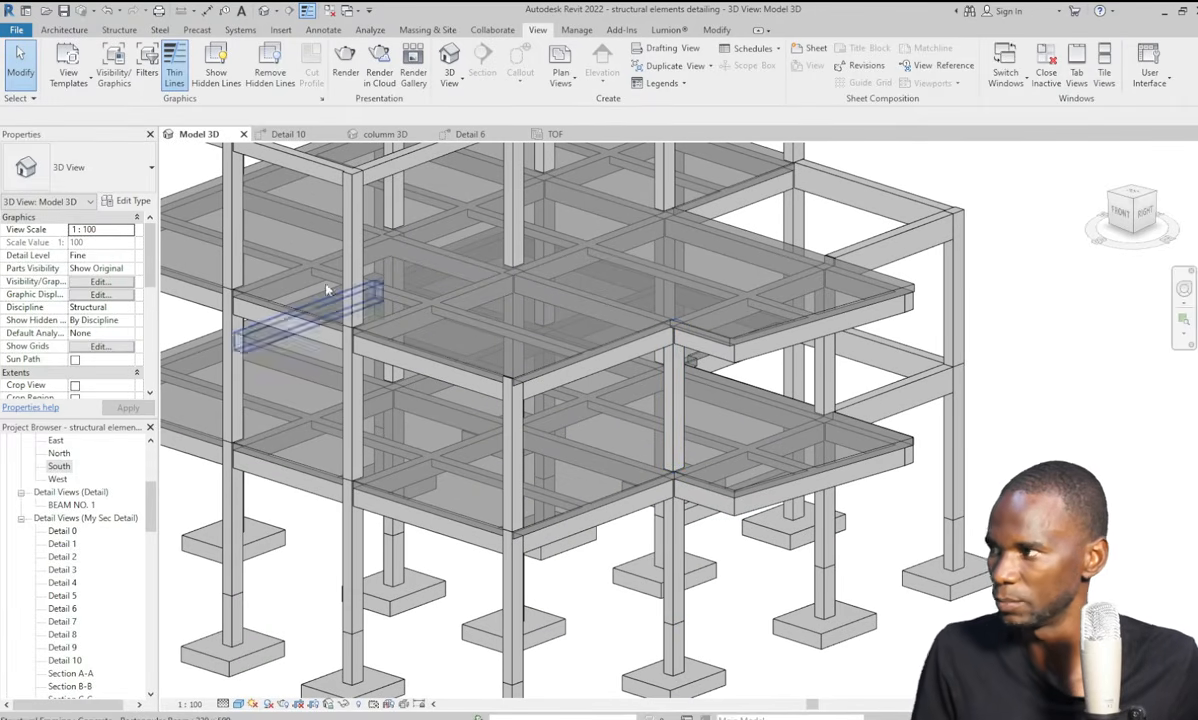
{"action": "scroll", "coordinate": [664, 467], "scroll_direction": "down", "scroll_amount": 3}
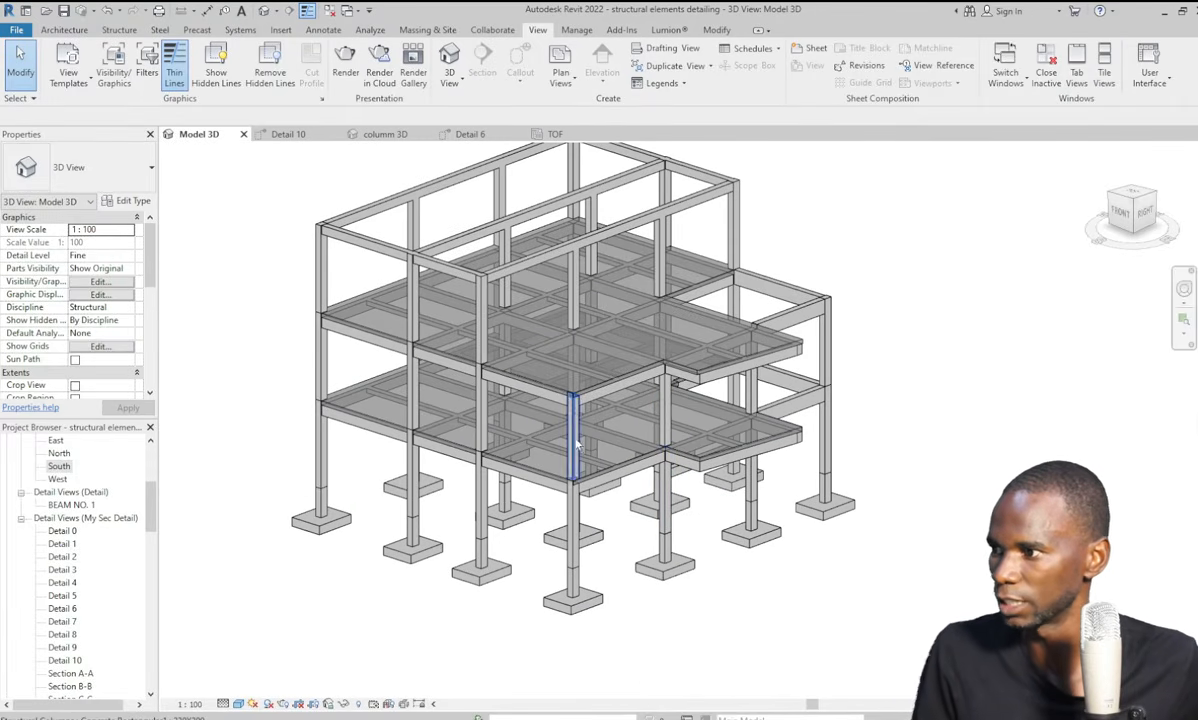
Review the example column detailing in the Detail 10, column 3D and Detail 6 views.
{"action": "left_click", "coordinate": [289, 134]}
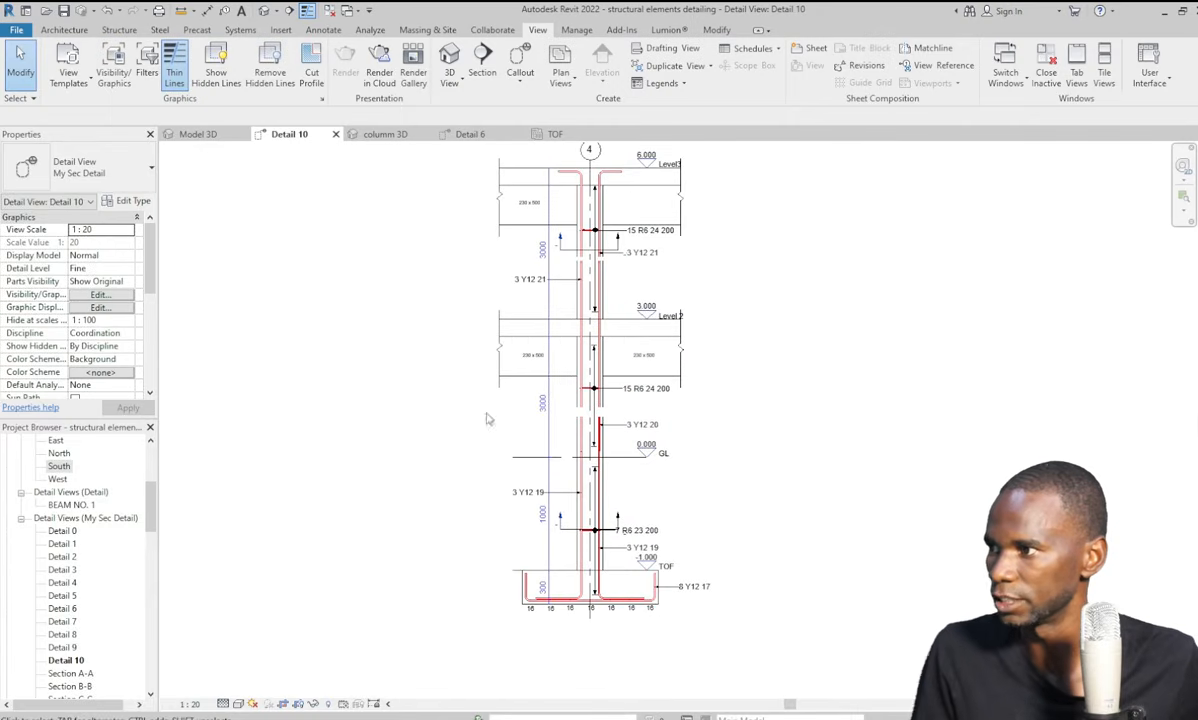
{"action": "scroll", "coordinate": [624, 447], "scroll_direction": "up", "scroll_amount": 2}
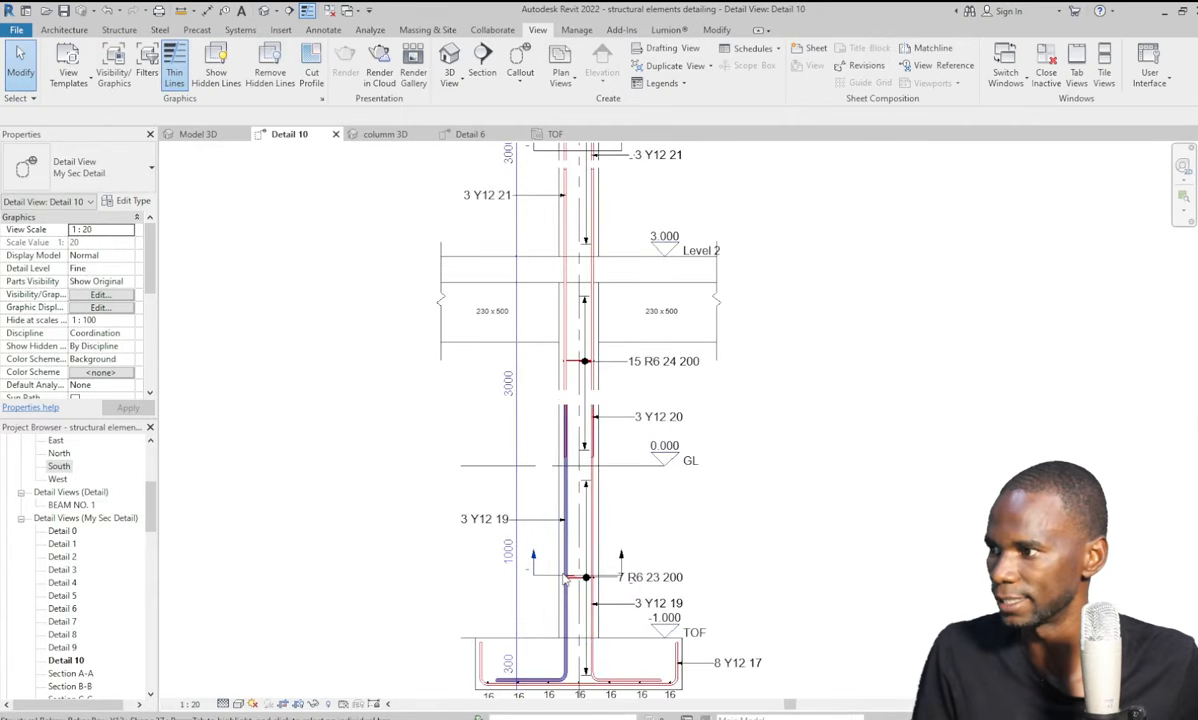
{"action": "scroll", "coordinate": [604, 461], "scroll_direction": "down", "scroll_amount": 1}
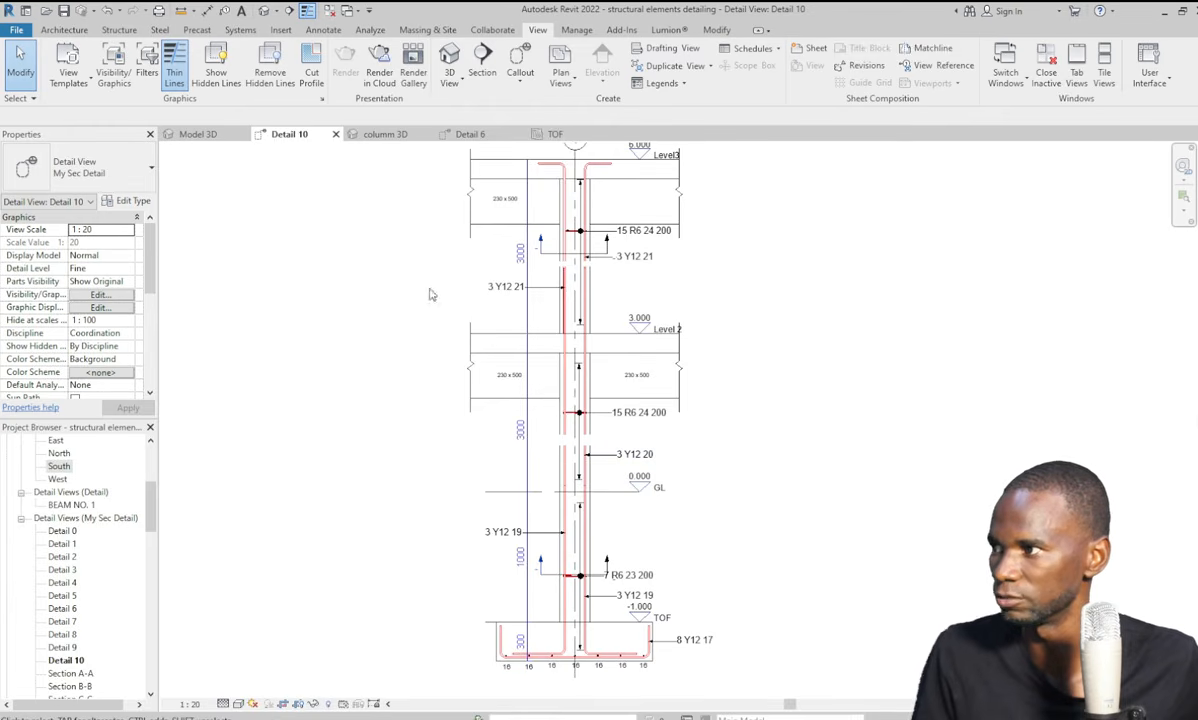
{"action": "left_click", "coordinate": [385, 134]}
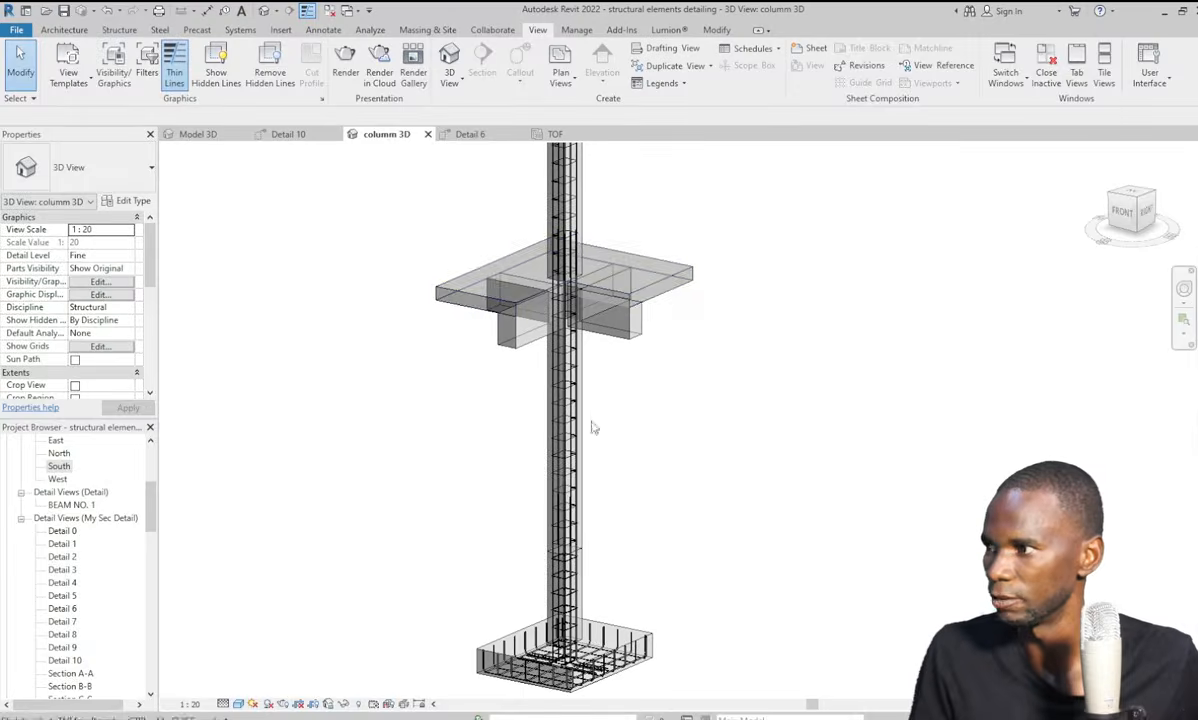
{"action": "scroll", "coordinate": [594, 422], "scroll_direction": "down", "scroll_amount": 1}
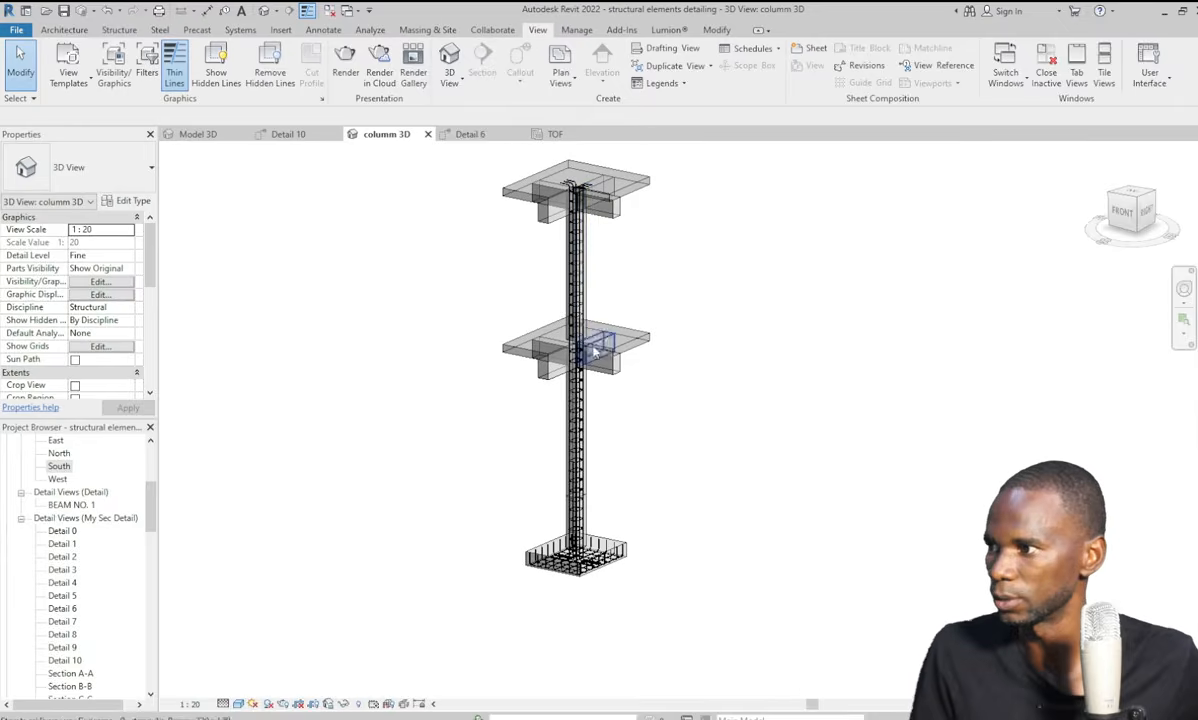
{"action": "scroll", "coordinate": [580, 205], "scroll_direction": "up", "scroll_amount": 1}
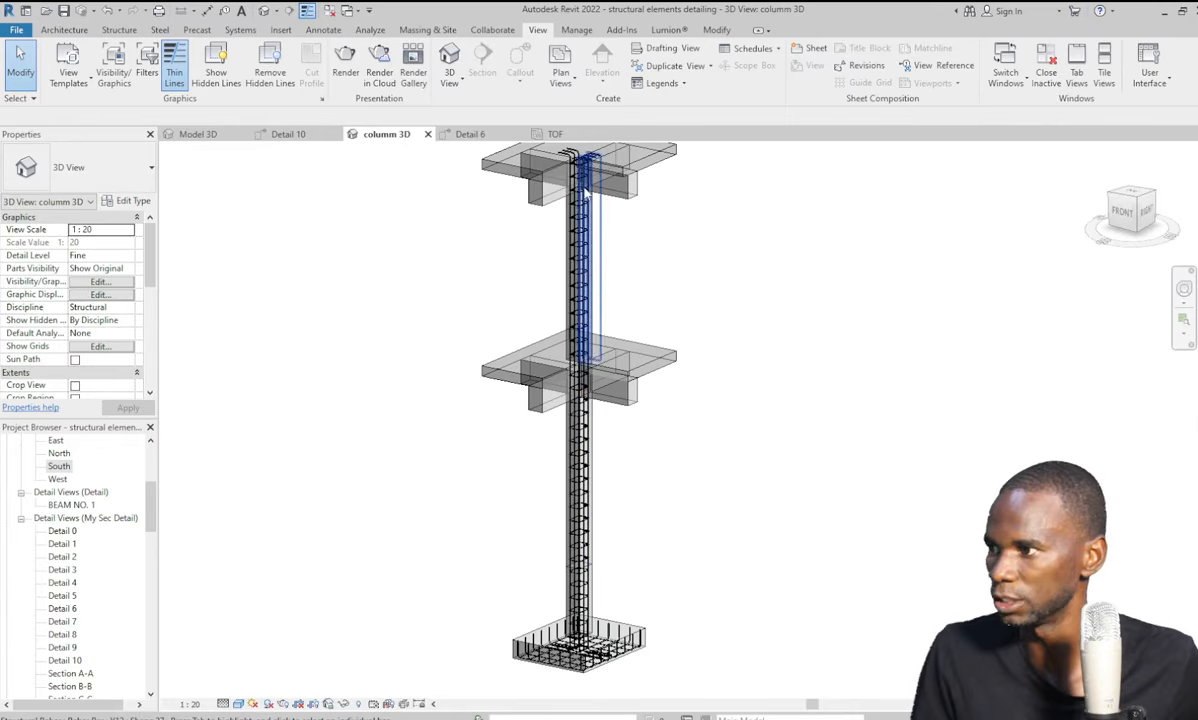
{"action": "left_click", "coordinate": [468, 134]}
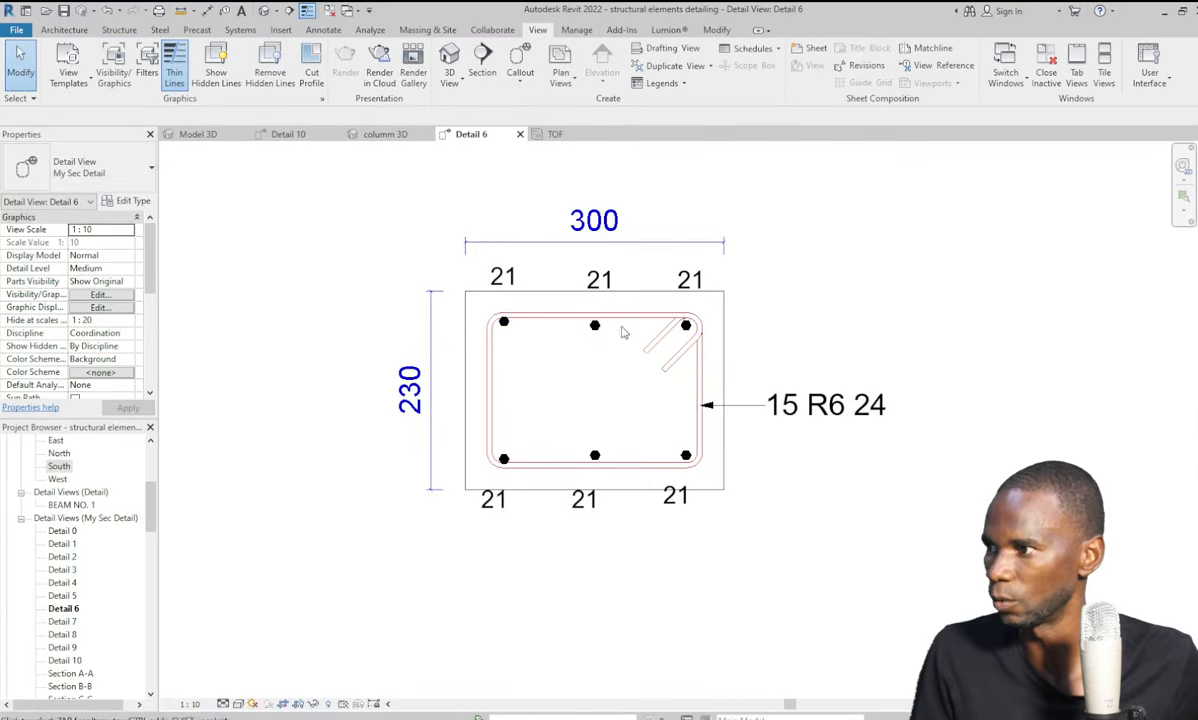
Open the TOF structural plan and locate the footing at grids D and 4.
{"action": "left_click", "coordinate": [197, 134]}
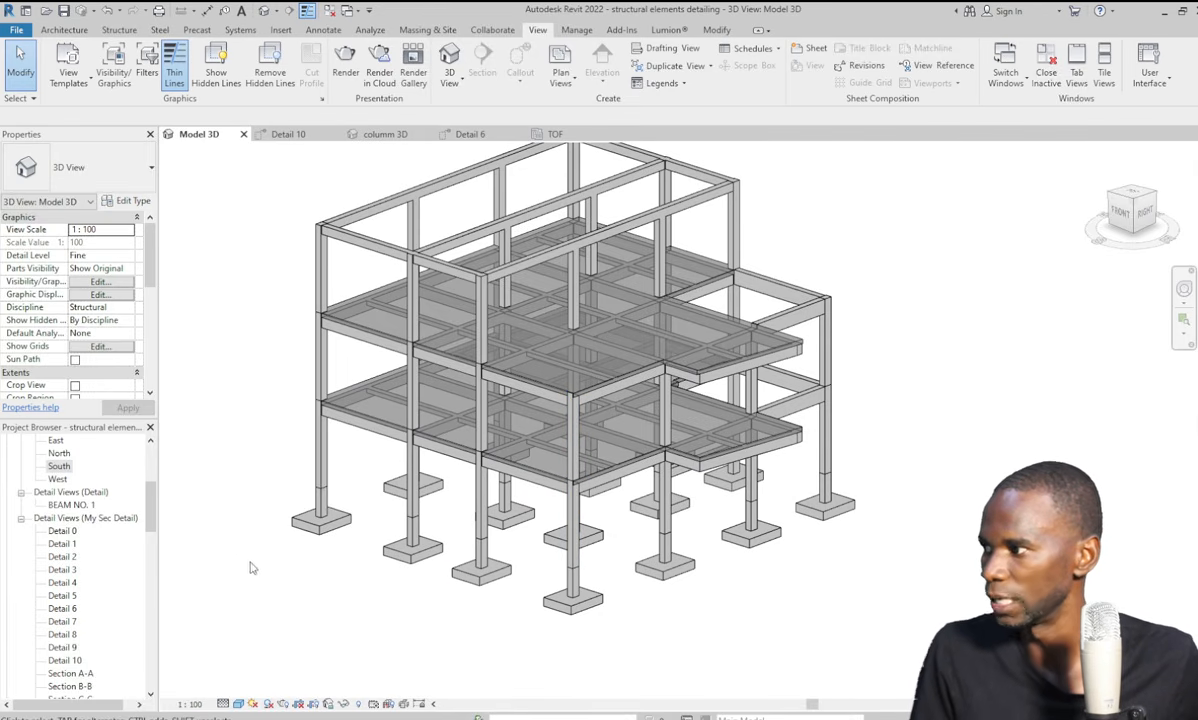
{"action": "left_click_drag", "start_coordinate": [148, 500], "coordinate": [148, 470]}
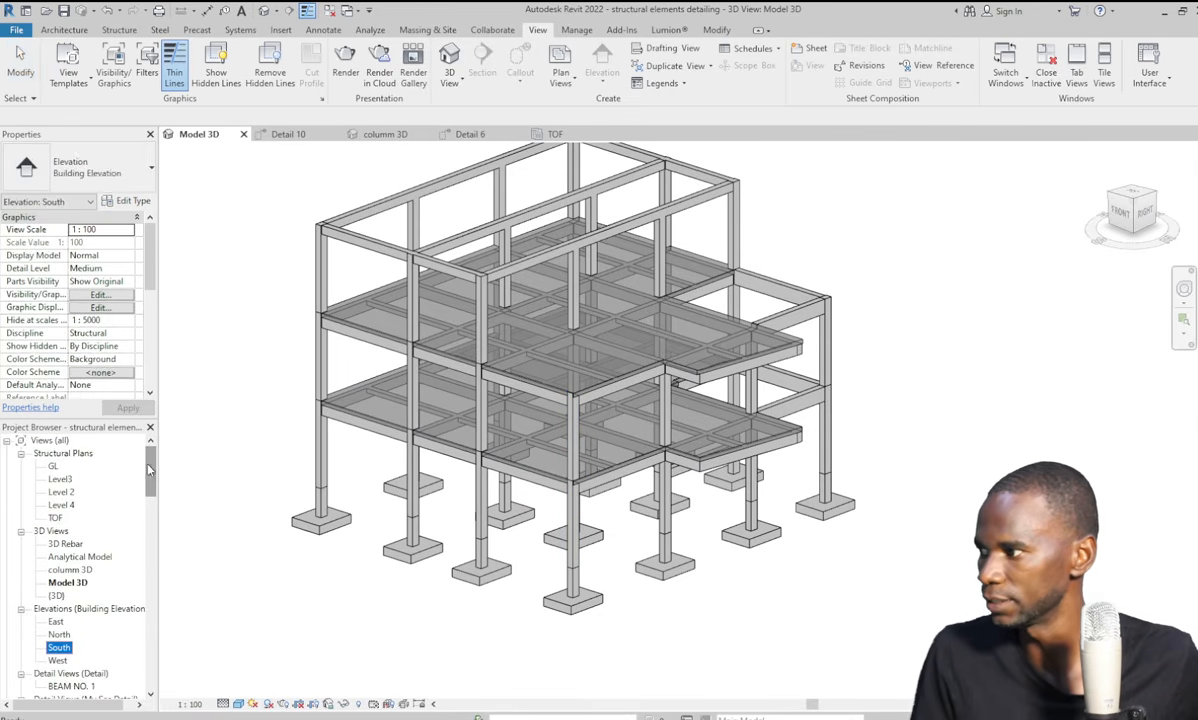
{"action": "double_click", "coordinate": [55, 517]}
{"action": "scroll", "coordinate": [580, 543], "scroll_direction": "down", "scroll_amount": 3}
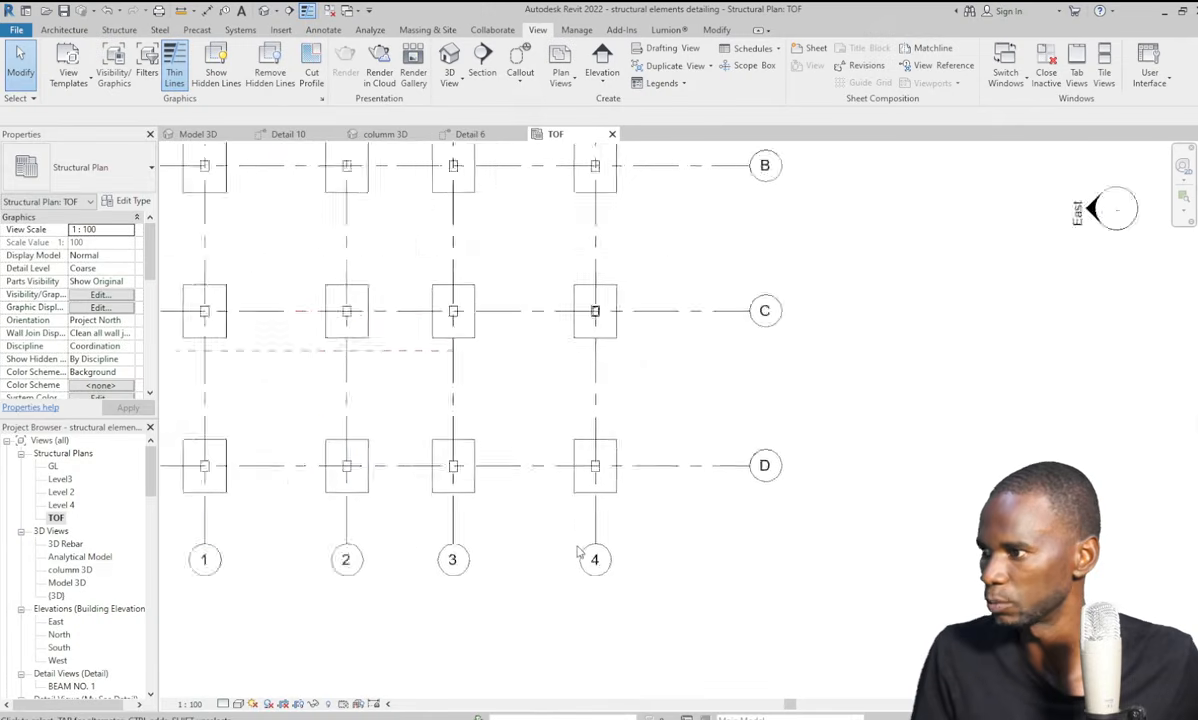
{"action": "scroll", "coordinate": [590, 546], "scroll_direction": "up", "scroll_amount": 3}
{"action": "scroll", "coordinate": [594, 550], "scroll_direction": "down", "scroll_amount": 2}
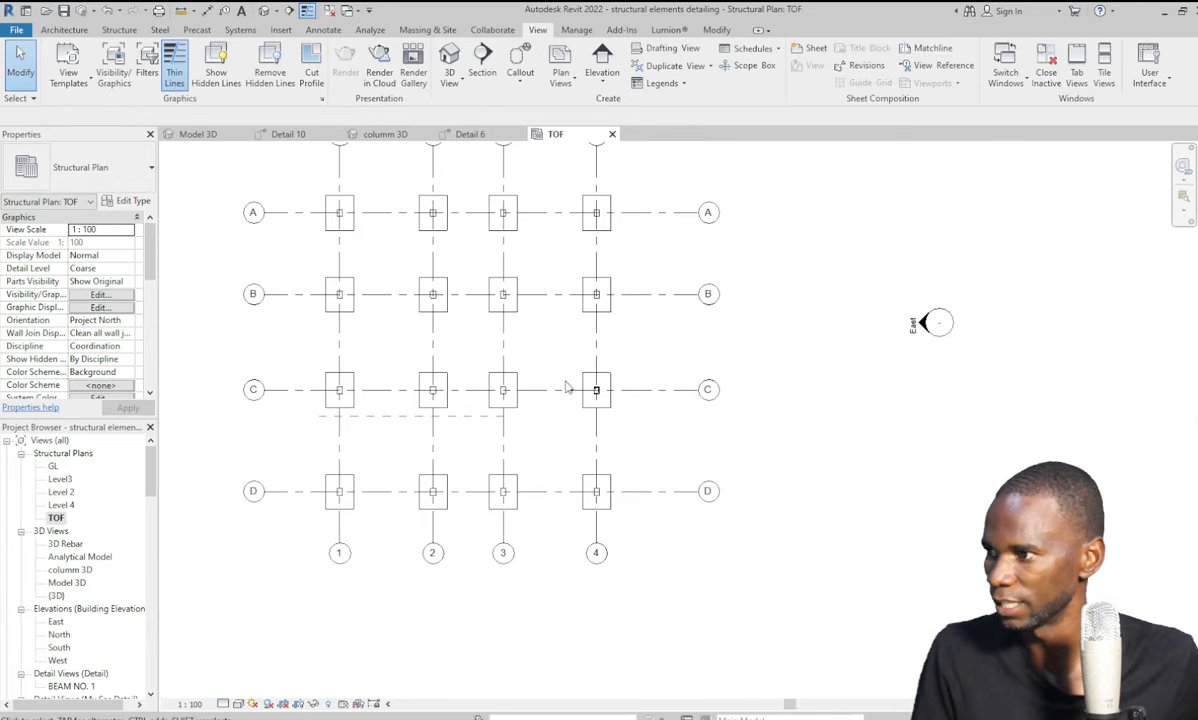
Draw a section along grid D across the grid 4 footing, starting about 1100 mm beyond grid 4.
{"action": "scroll", "coordinate": [591, 478], "scroll_direction": "up", "scroll_amount": 5}
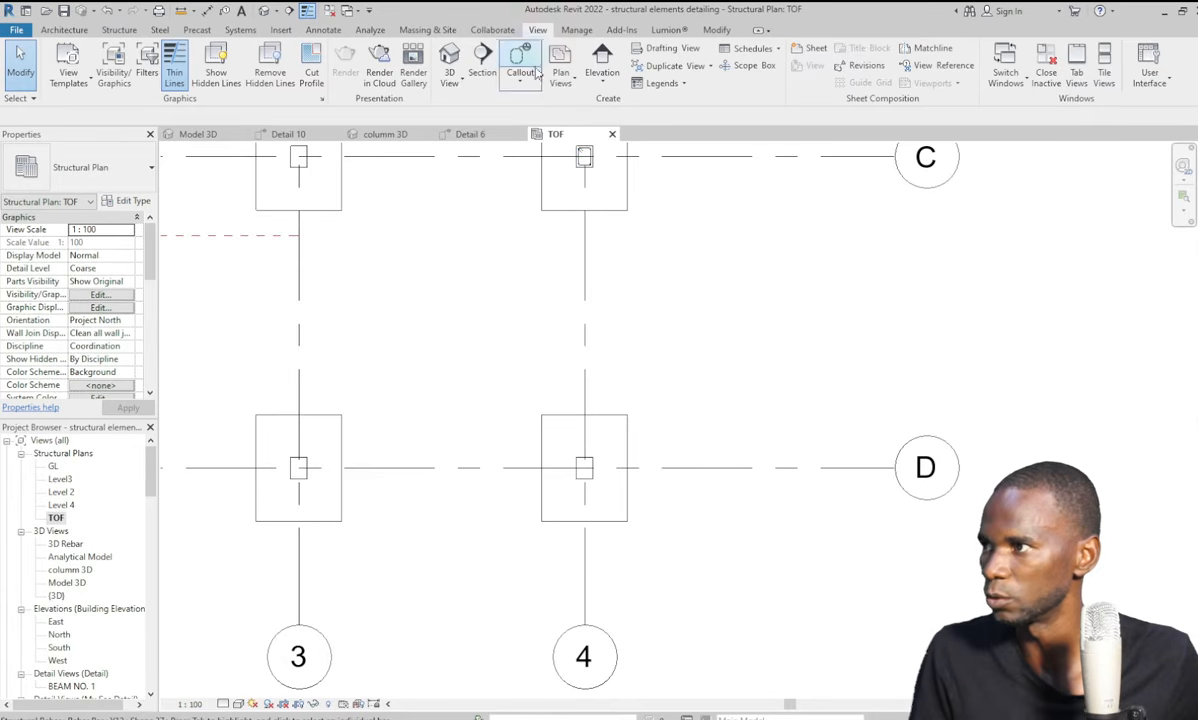
{"action": "left_click", "coordinate": [483, 62]}
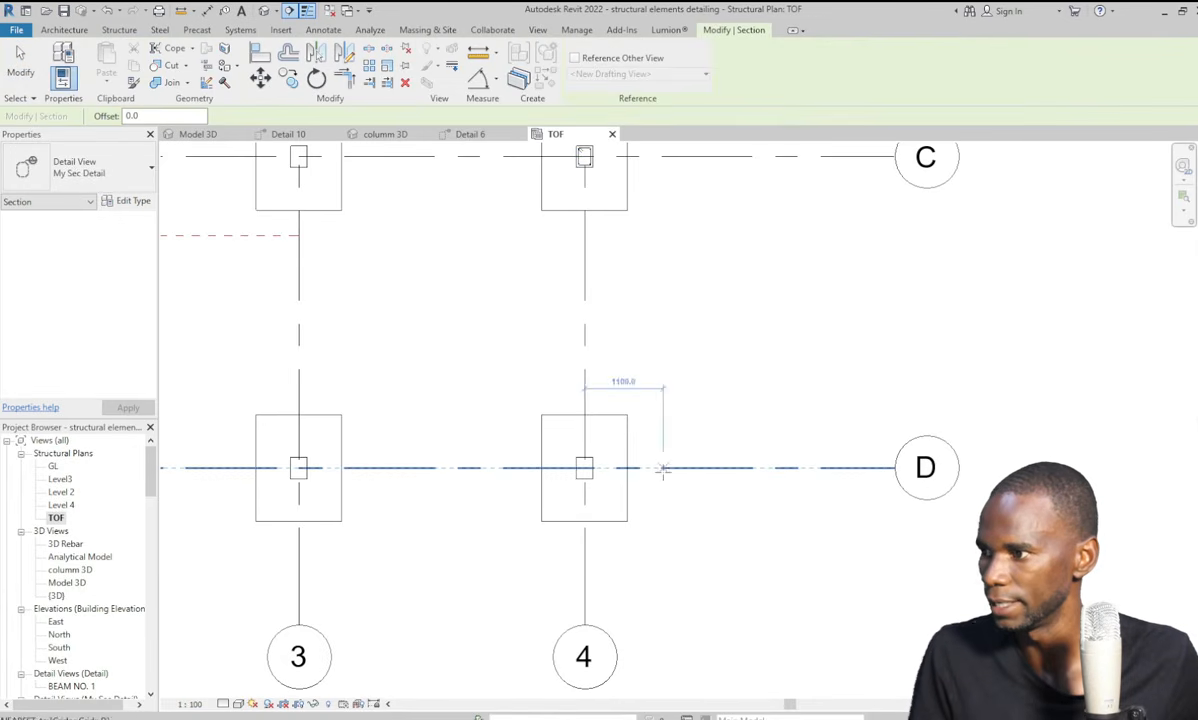
{"action": "left_click", "coordinate": [662, 470]}
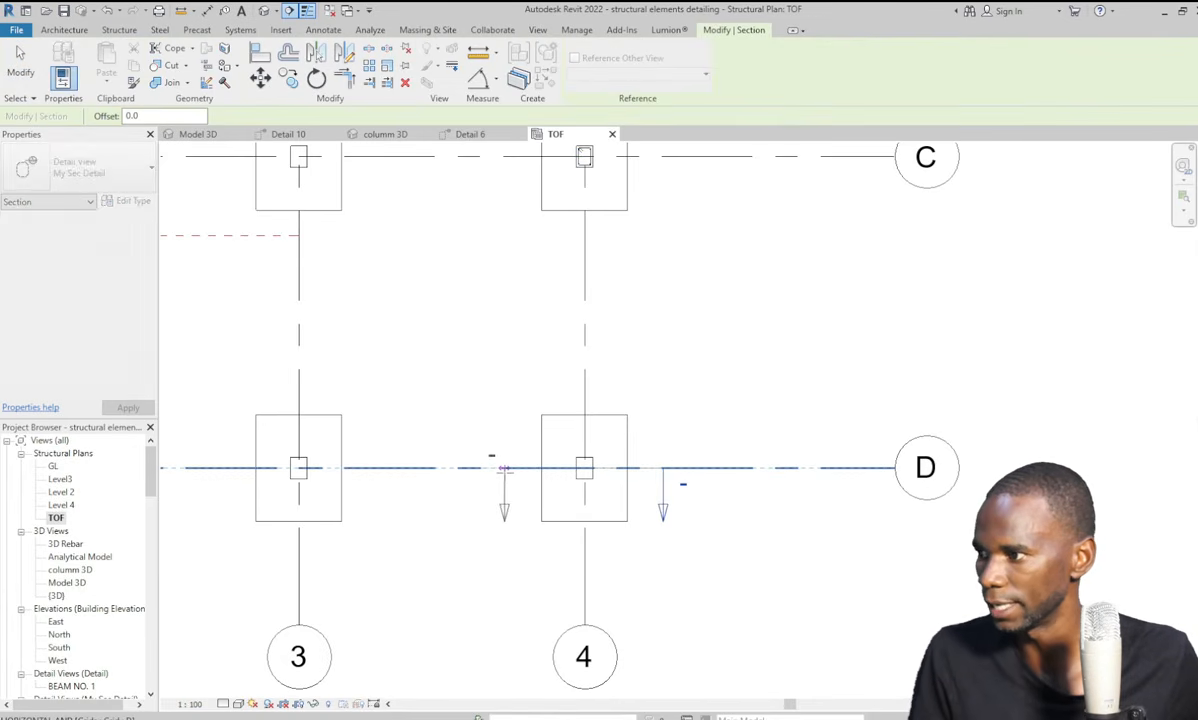
{"action": "left_click", "coordinate": [504, 468]}
{"action": "key", "text": "Escape"}
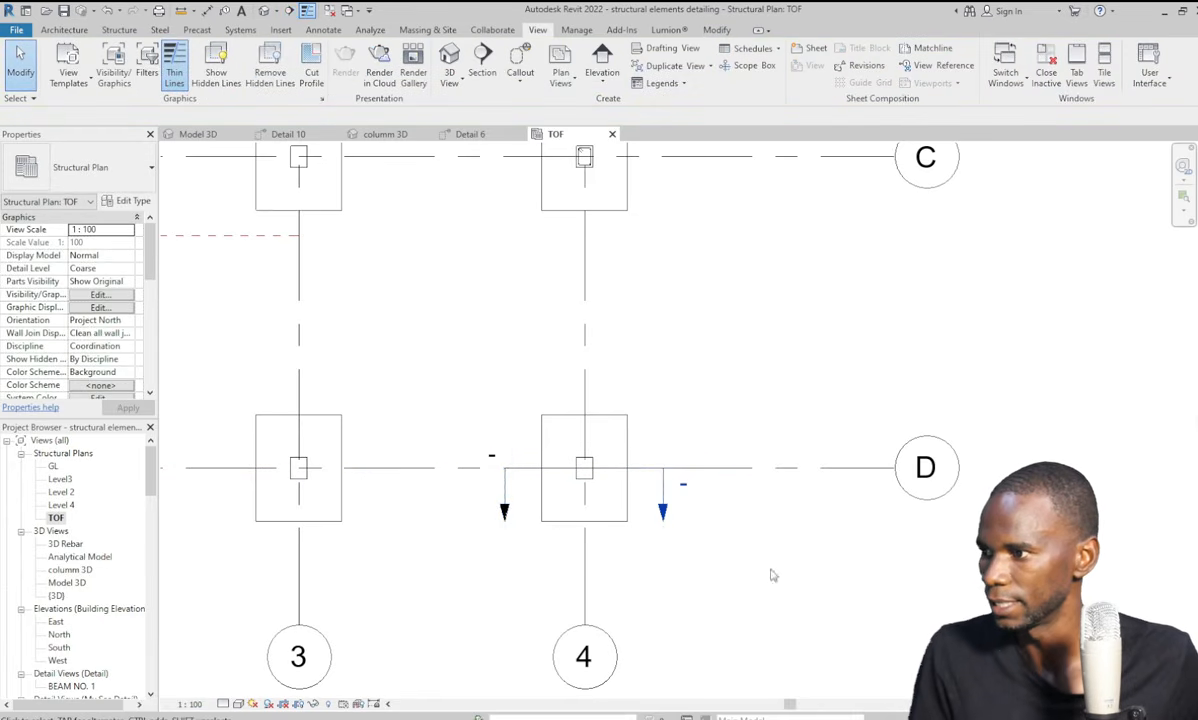
Open the new section's detail view and extend its crop region upward to just above Level 3.
{"action": "double_click", "coordinate": [662, 512]}
{"action": "scroll", "coordinate": [605, 490], "scroll_direction": "down", "scroll_amount": 3}
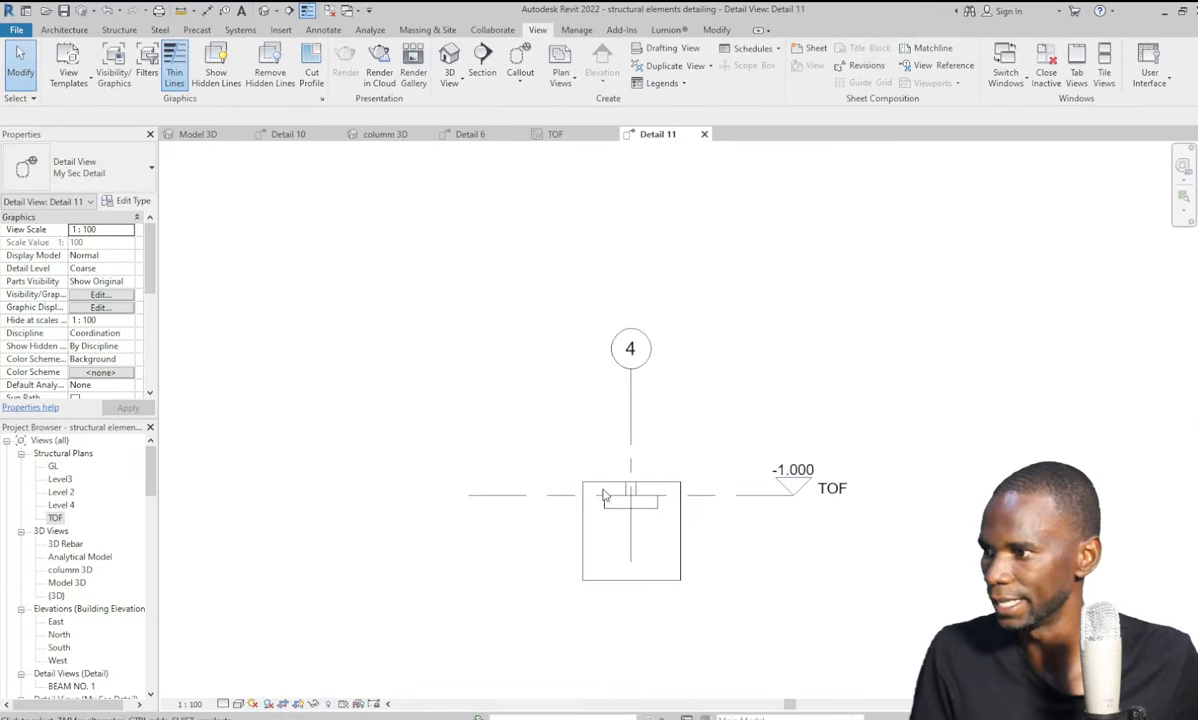
{"action": "left_click", "coordinate": [631, 550]}
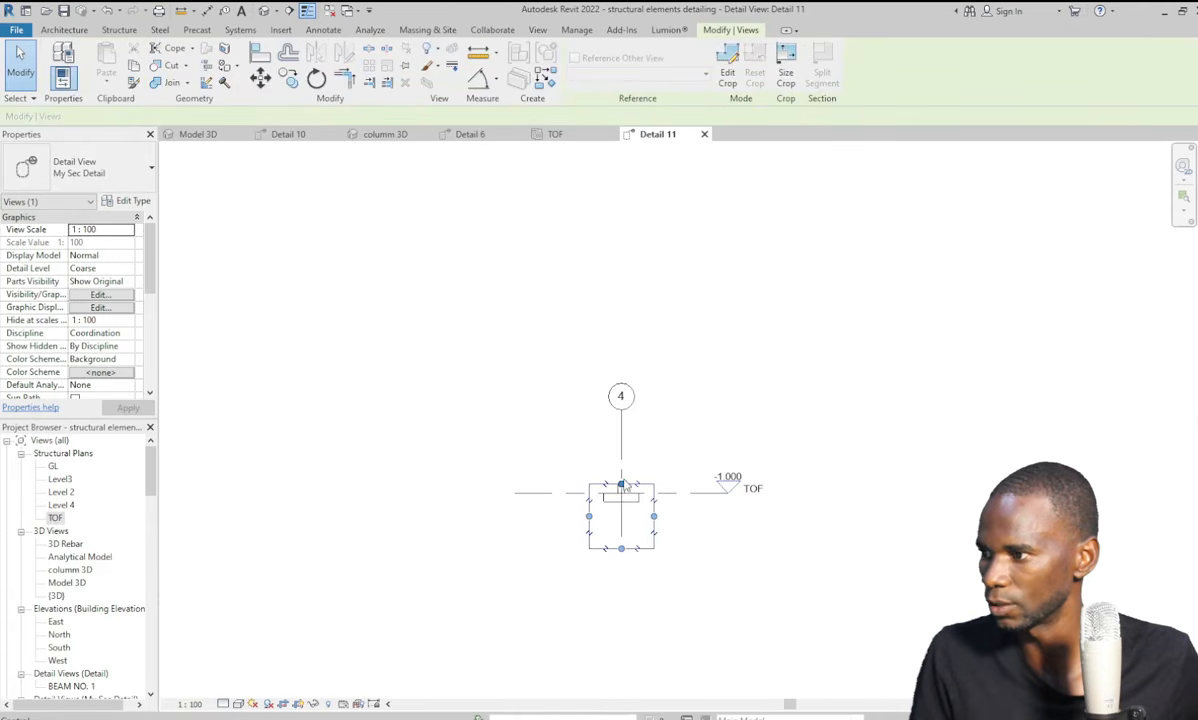
{"action": "left_click_drag", "start_coordinate": [621, 485], "coordinate": [627, 160]}
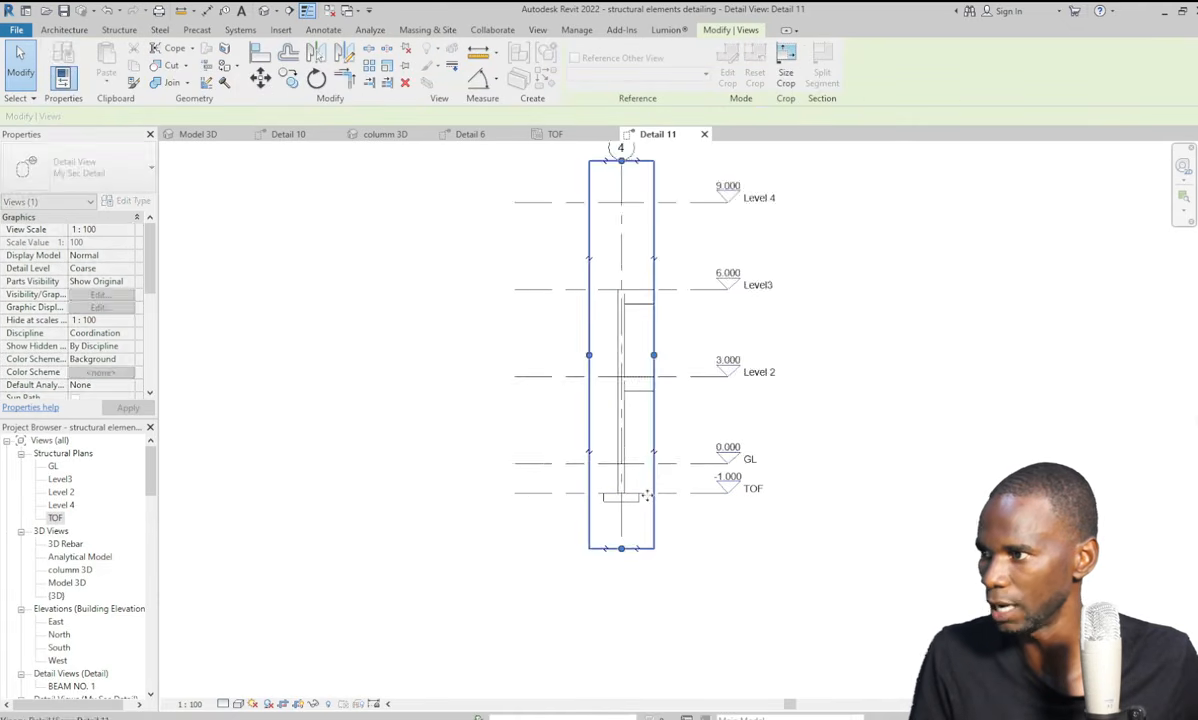
{"action": "scroll", "coordinate": [634, 538], "scroll_direction": "down", "scroll_amount": 1}
{"action": "left_click_drag", "start_coordinate": [623, 252], "coordinate": [613, 338]}
{"action": "scroll", "coordinate": [636, 484], "scroll_direction": "up", "scroll_amount": 3}
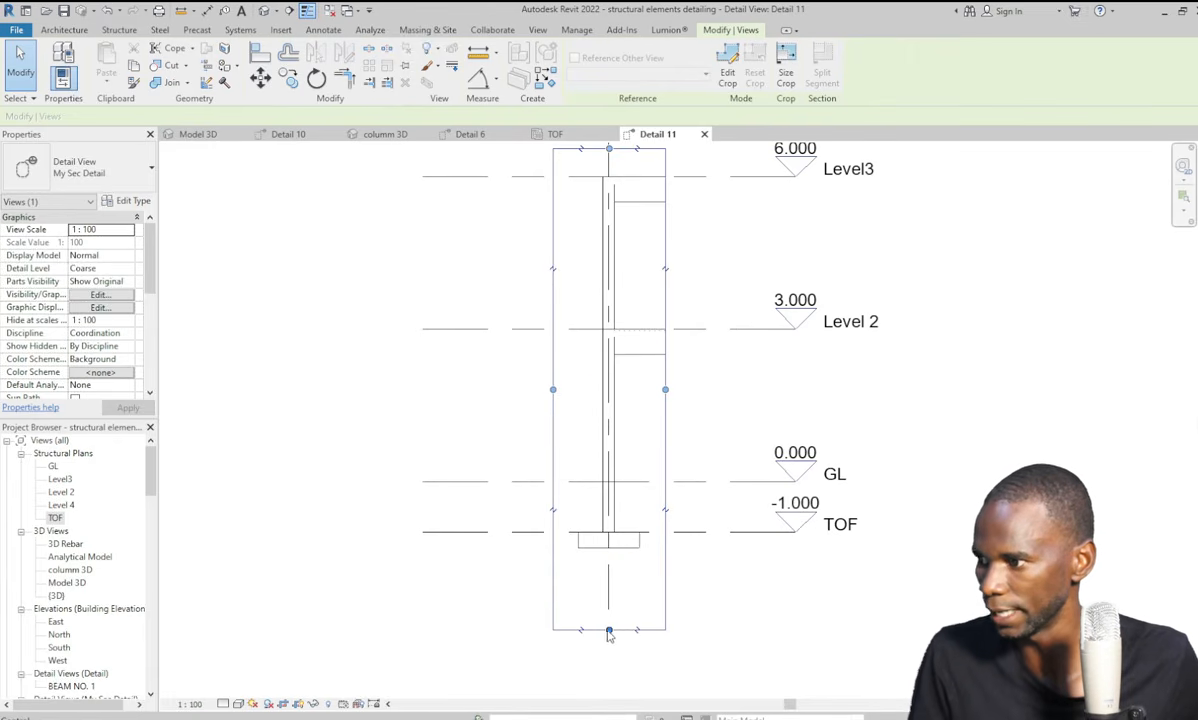
Raise the crop region's lower edge to just below the footing and set the view scale to 1:20.
{"action": "left_click_drag", "start_coordinate": [609, 633], "coordinate": [612, 559]}
{"action": "left_click", "coordinate": [856, 634]}
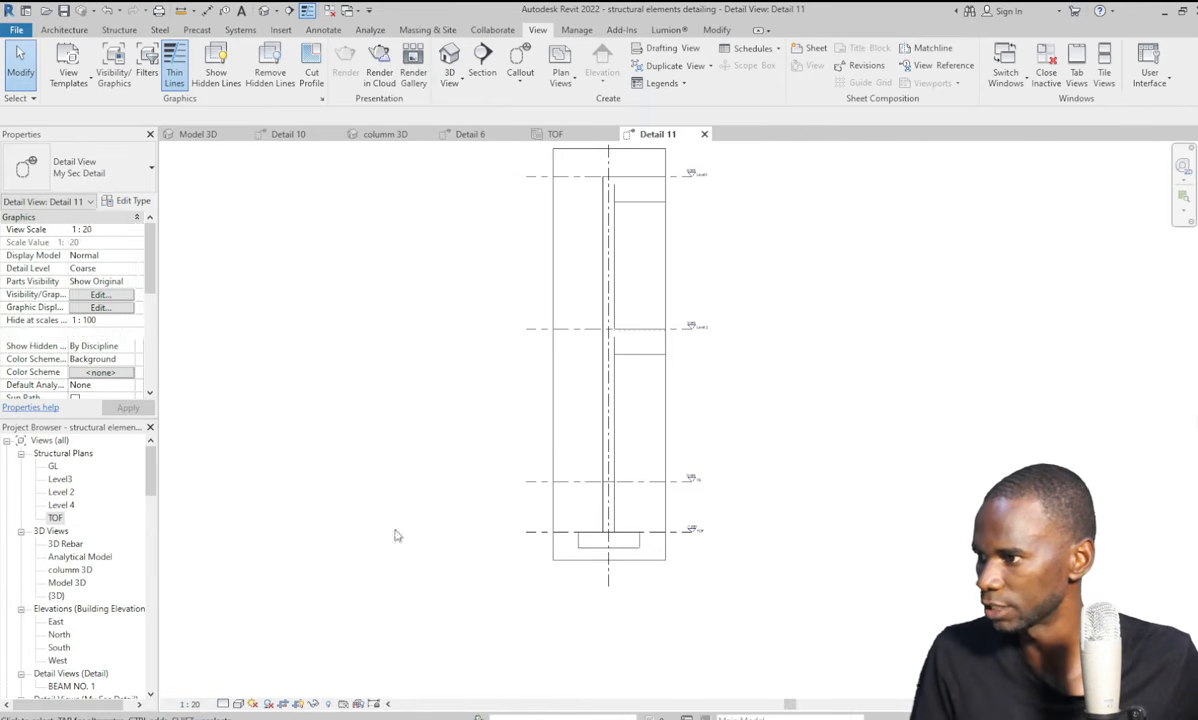
Shorten the level lines at both ends so they start and finish close to the column within the crop region.
{"action": "scroll", "coordinate": [696, 478], "scroll_direction": "up", "scroll_amount": 3}
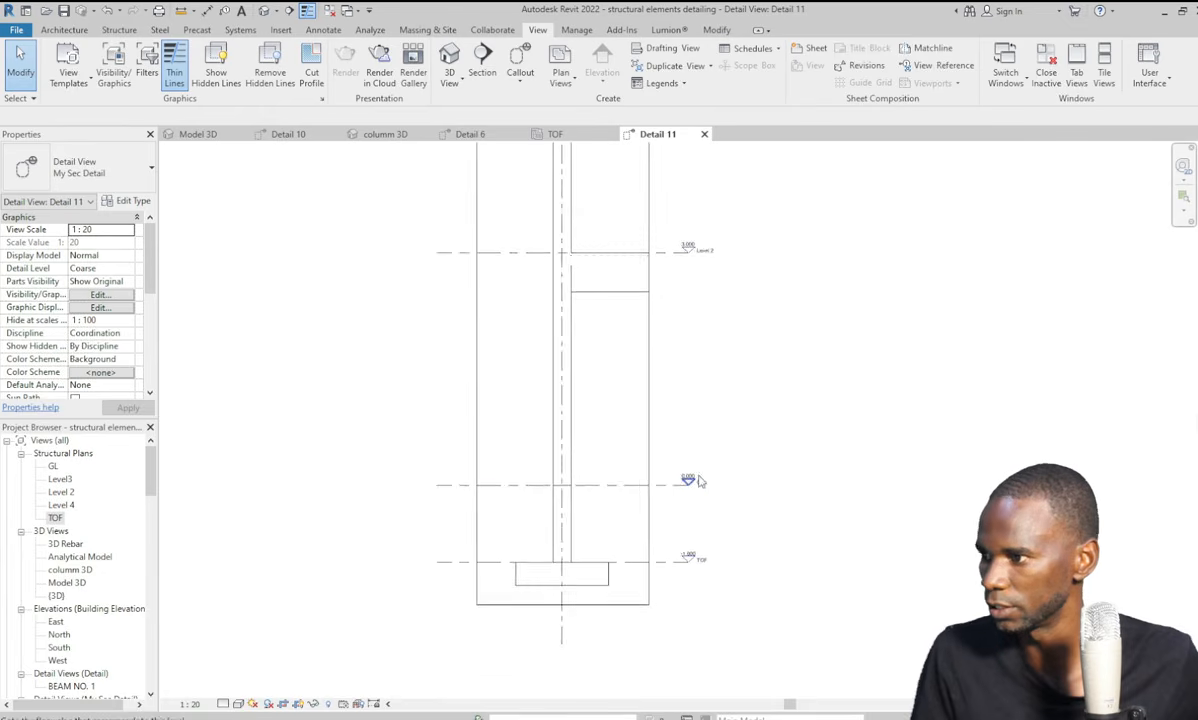
{"action": "left_click", "coordinate": [672, 486]}
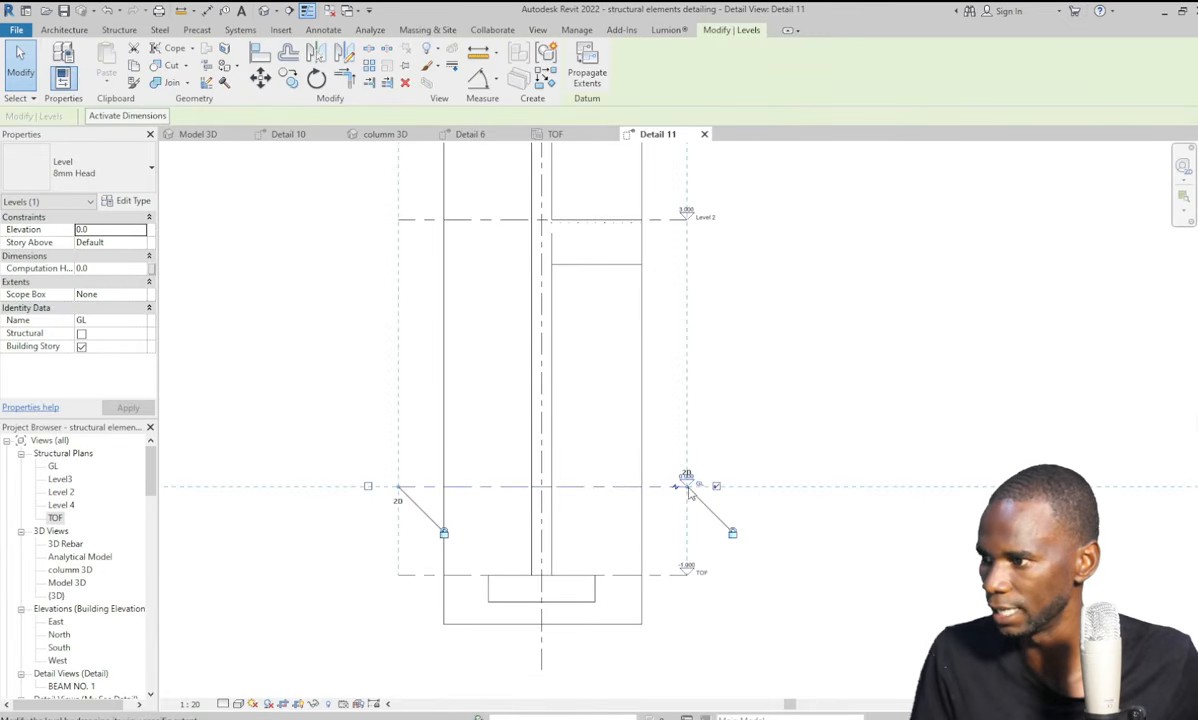
{"action": "left_click_drag", "start_coordinate": [677, 486], "coordinate": [613, 487]}
{"action": "left_click", "coordinate": [602, 588]}
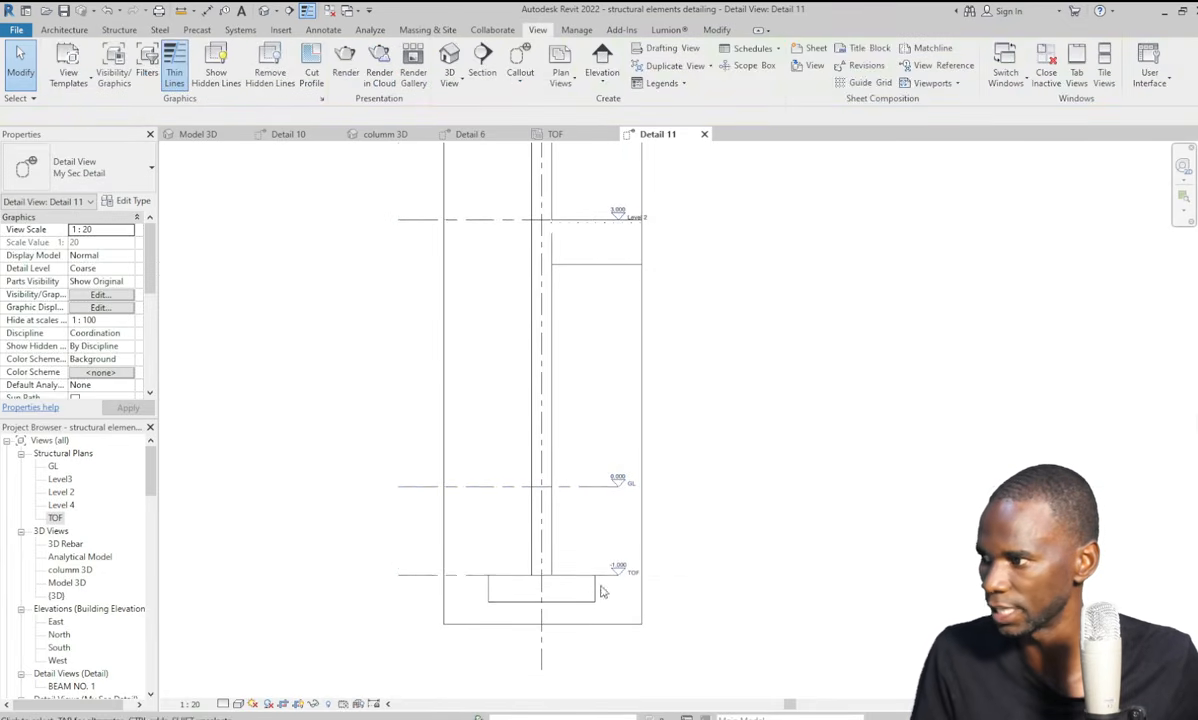
{"action": "left_click", "coordinate": [461, 576]}
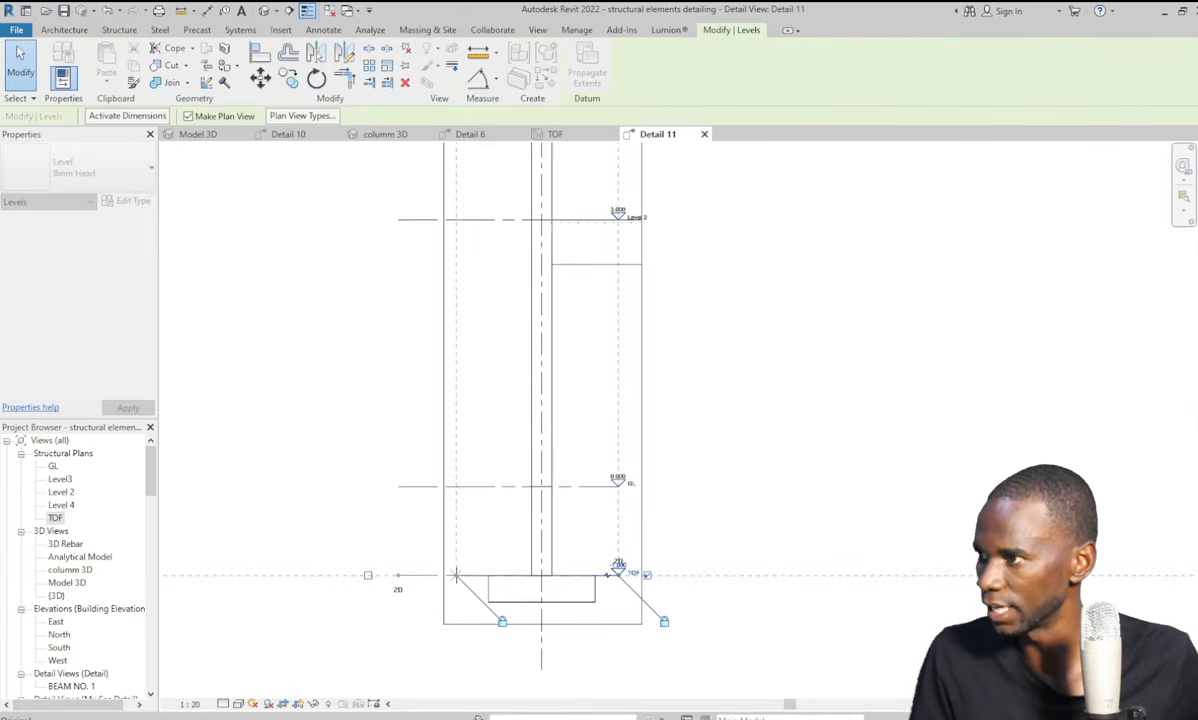
{"action": "left_click", "coordinate": [837, 382]}
Set the Y12 slab rebar set at Level 2 to show only its middle bar in this view.
{"action": "scroll", "coordinate": [634, 548], "scroll_direction": "down", "scroll_amount": 5}
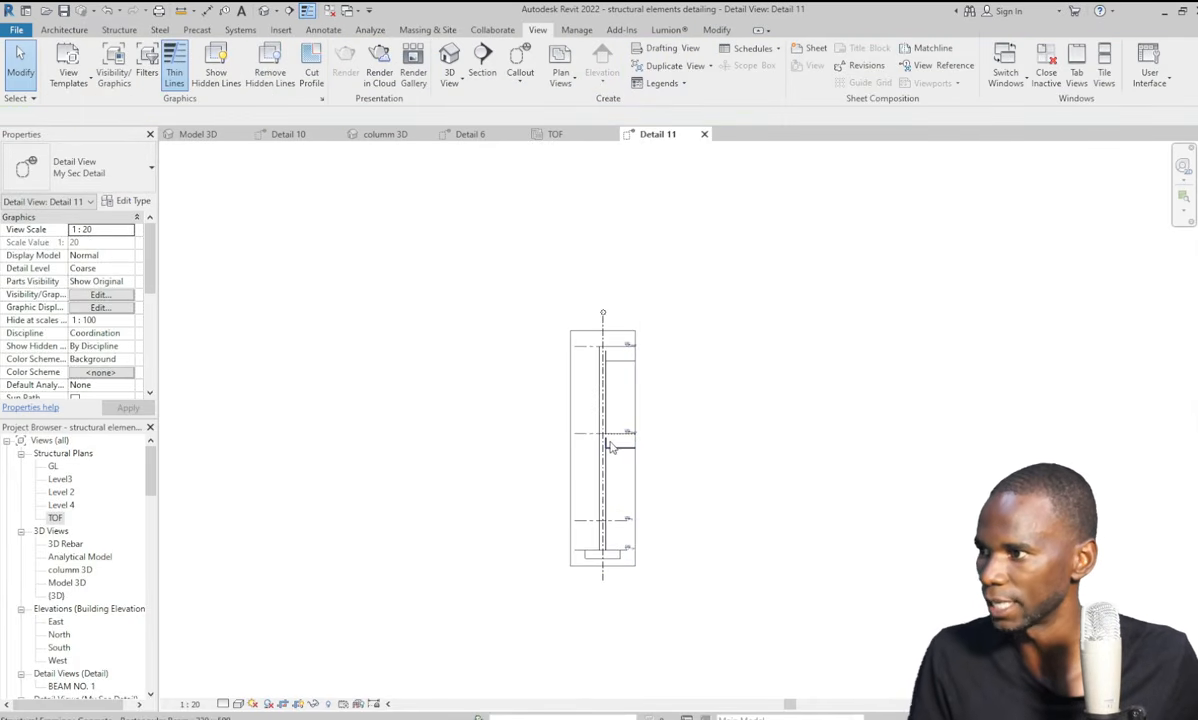
{"action": "scroll", "coordinate": [612, 447], "scroll_direction": "up", "scroll_amount": 5}
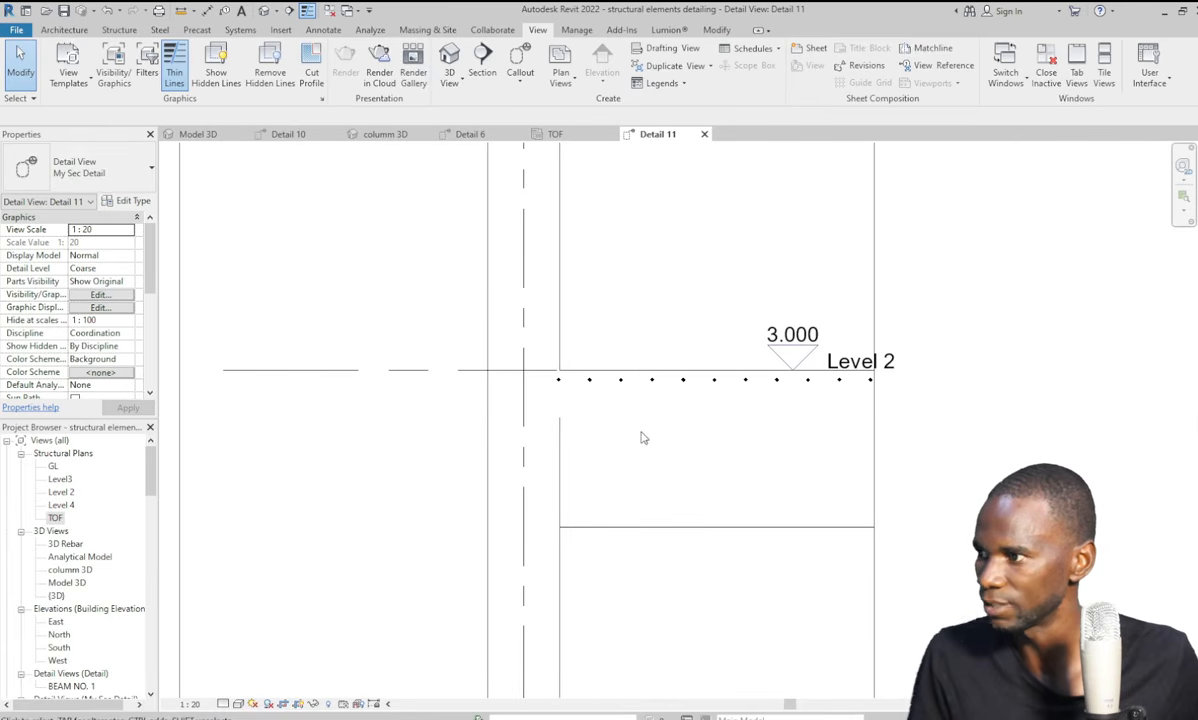
{"action": "left_click", "coordinate": [650, 382]}
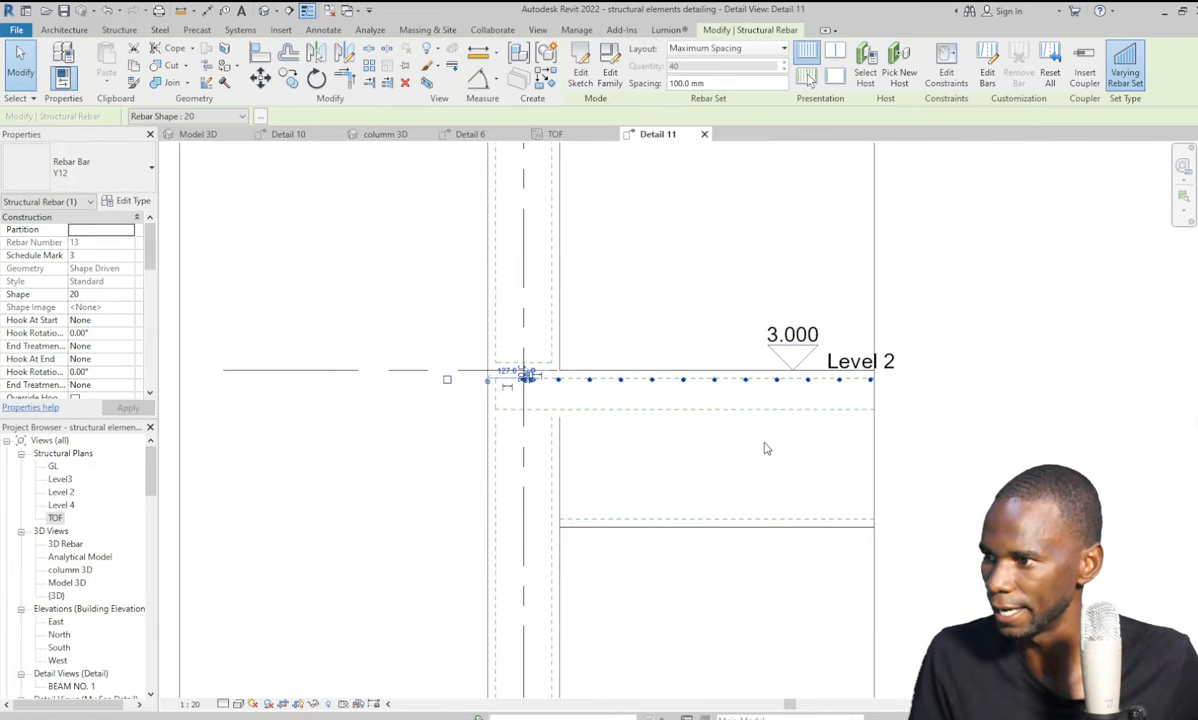
{"action": "left_click", "coordinate": [835, 448]}
{"action": "scroll", "coordinate": [590, 432], "scroll_direction": "down", "scroll_amount": 5}
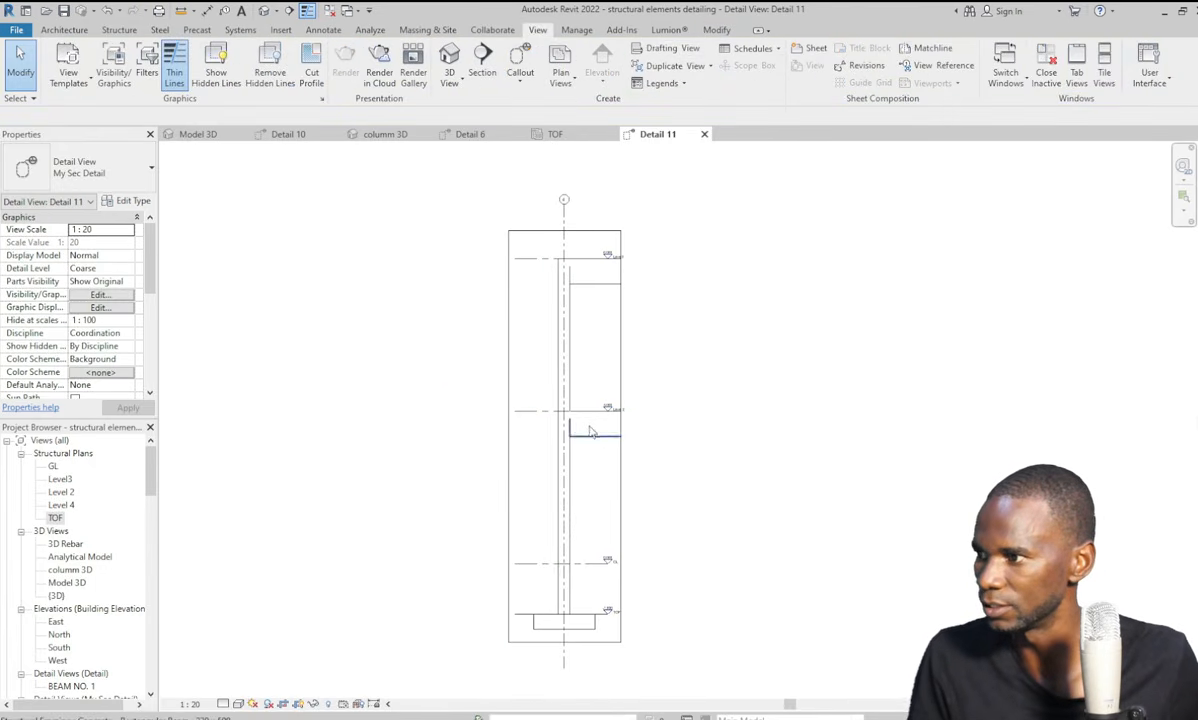
Examine the column section from footing to Level 3, including the beam ends at Level 2 and Level 3.
{"action": "scroll", "coordinate": [614, 496], "scroll_direction": "up", "scroll_amount": 3}
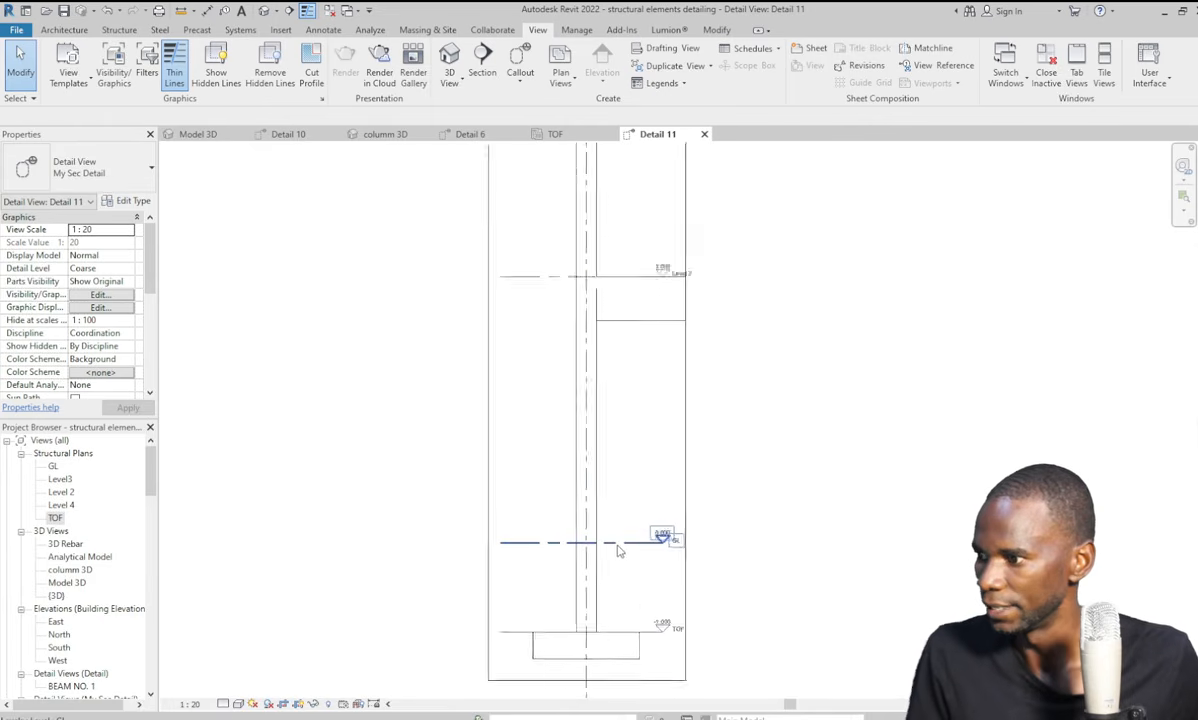
{"action": "scroll", "coordinate": [614, 398], "scroll_direction": "down", "scroll_amount": 5}
{"action": "scroll", "coordinate": [631, 357], "scroll_direction": "up", "scroll_amount": 3}
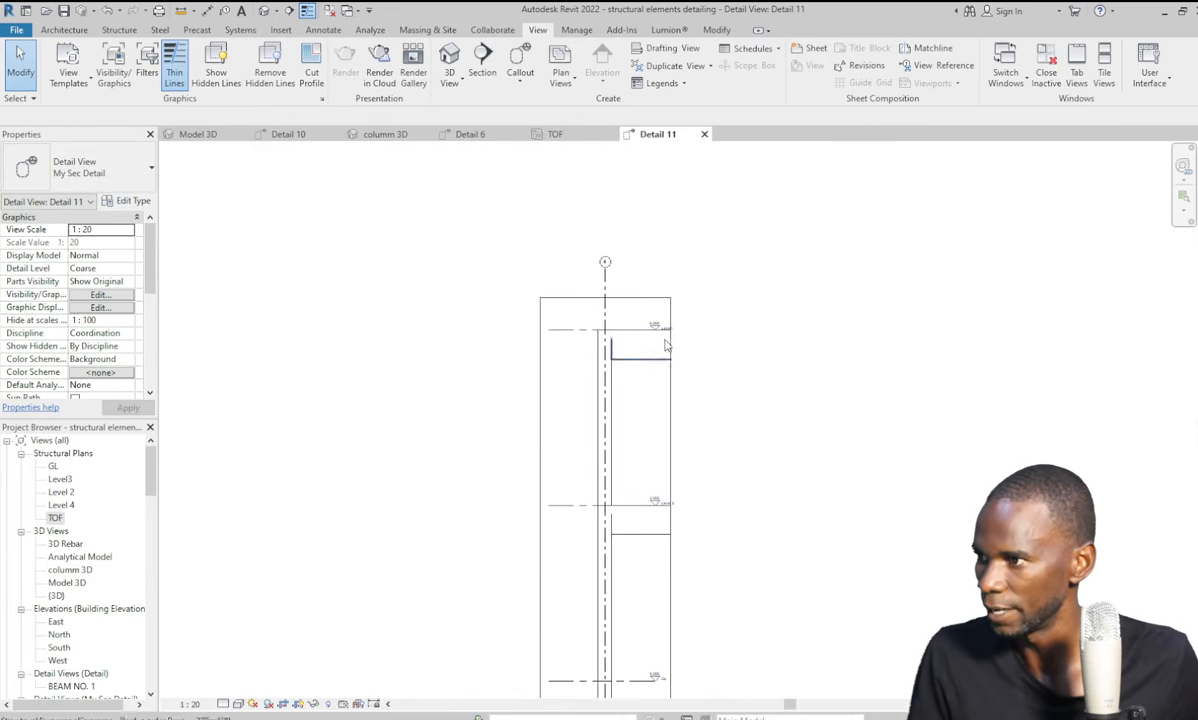
{"action": "scroll", "coordinate": [660, 380], "scroll_direction": "up", "scroll_amount": 3}
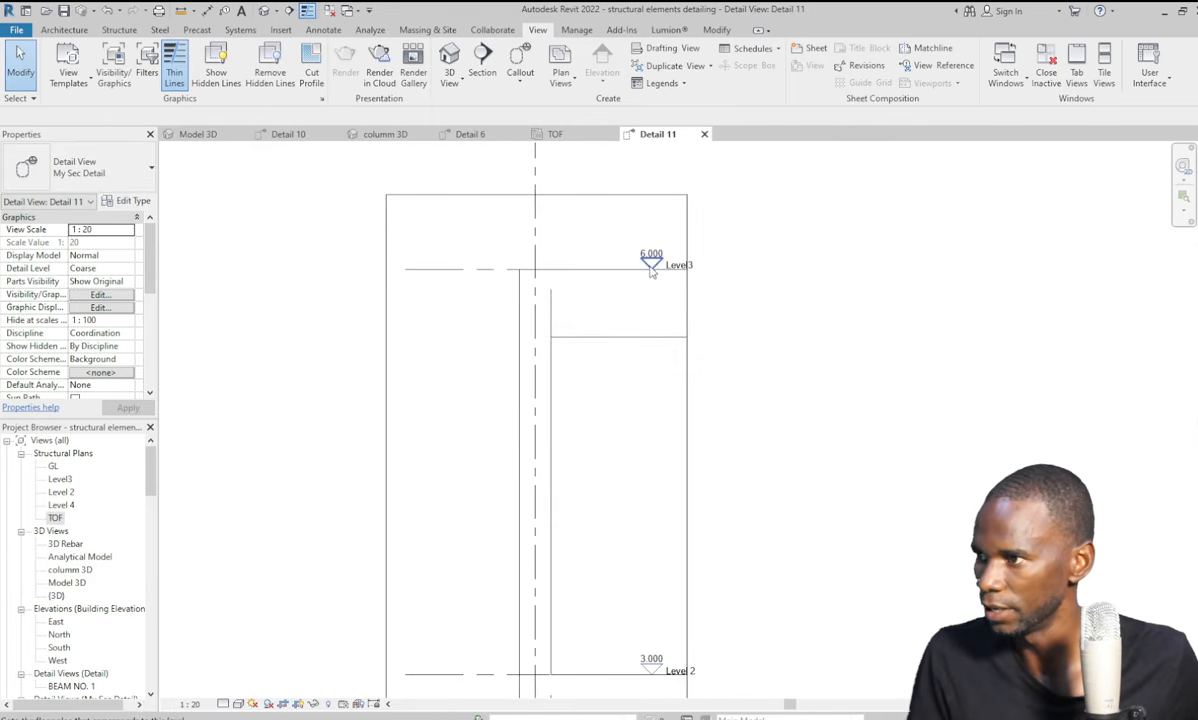
{"action": "scroll", "coordinate": [652, 326], "scroll_direction": "down", "scroll_amount": 3}
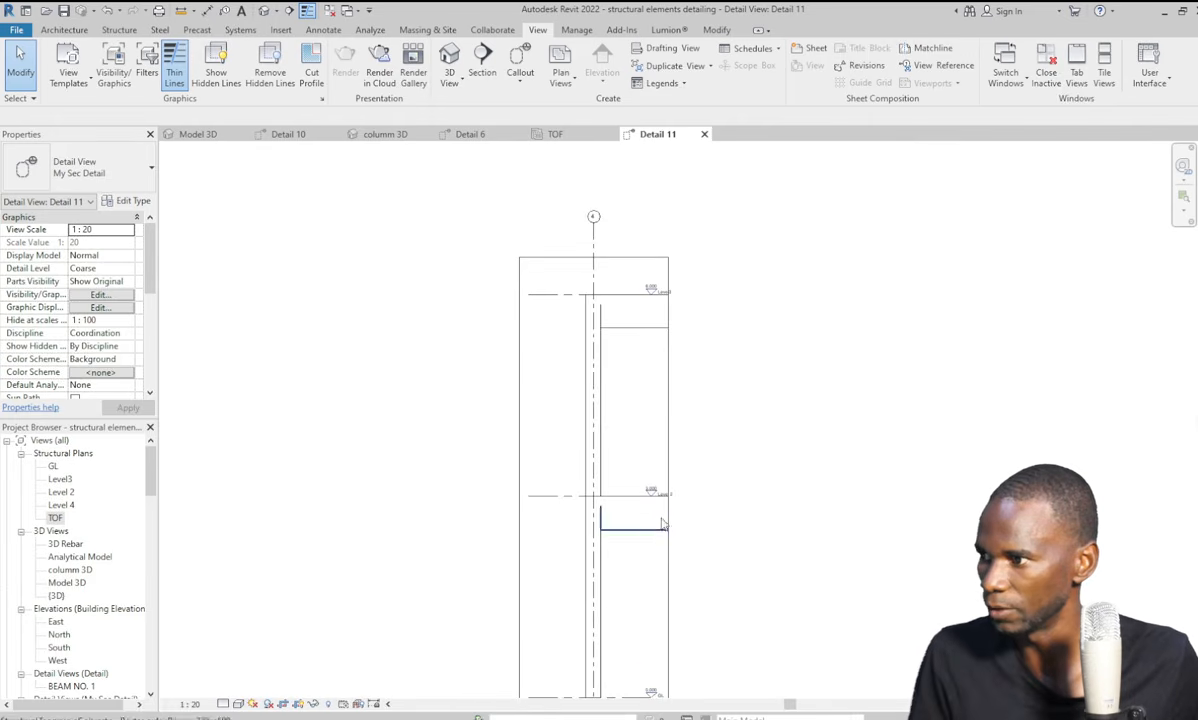
{"action": "scroll", "coordinate": [645, 540], "scroll_direction": "up", "scroll_amount": 3}
{"action": "scroll", "coordinate": [663, 546], "scroll_direction": "up", "scroll_amount": 3}
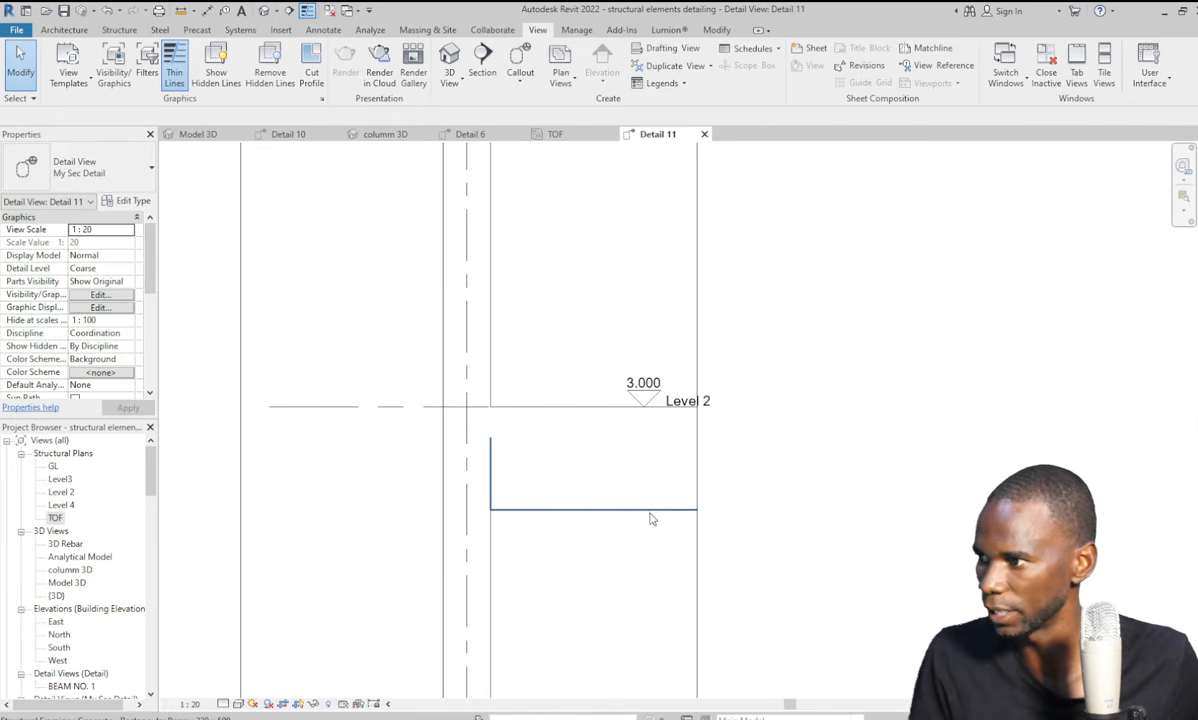
{"action": "scroll", "coordinate": [651, 509], "scroll_direction": "down", "scroll_amount": 4}
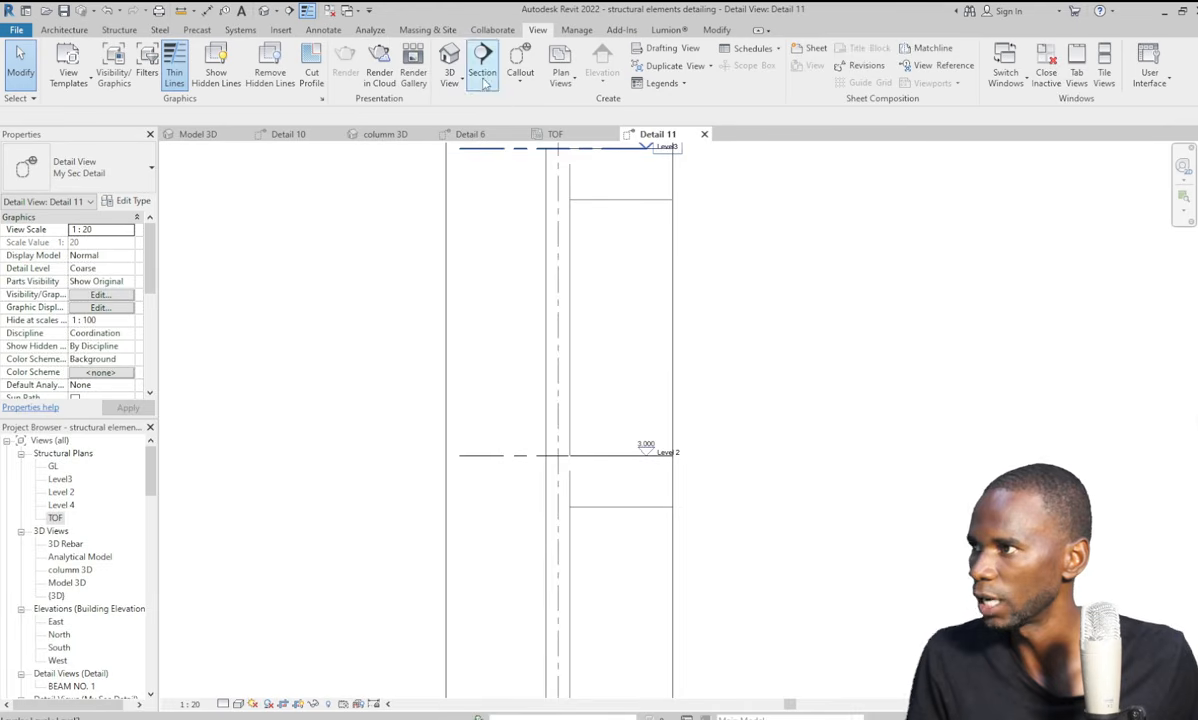
Place an M_Break Line detail component vertically on the Level 3 beam, about 640 mm from the grid line and 220 mm below Level 3.
{"action": "left_click", "coordinate": [321, 30]}
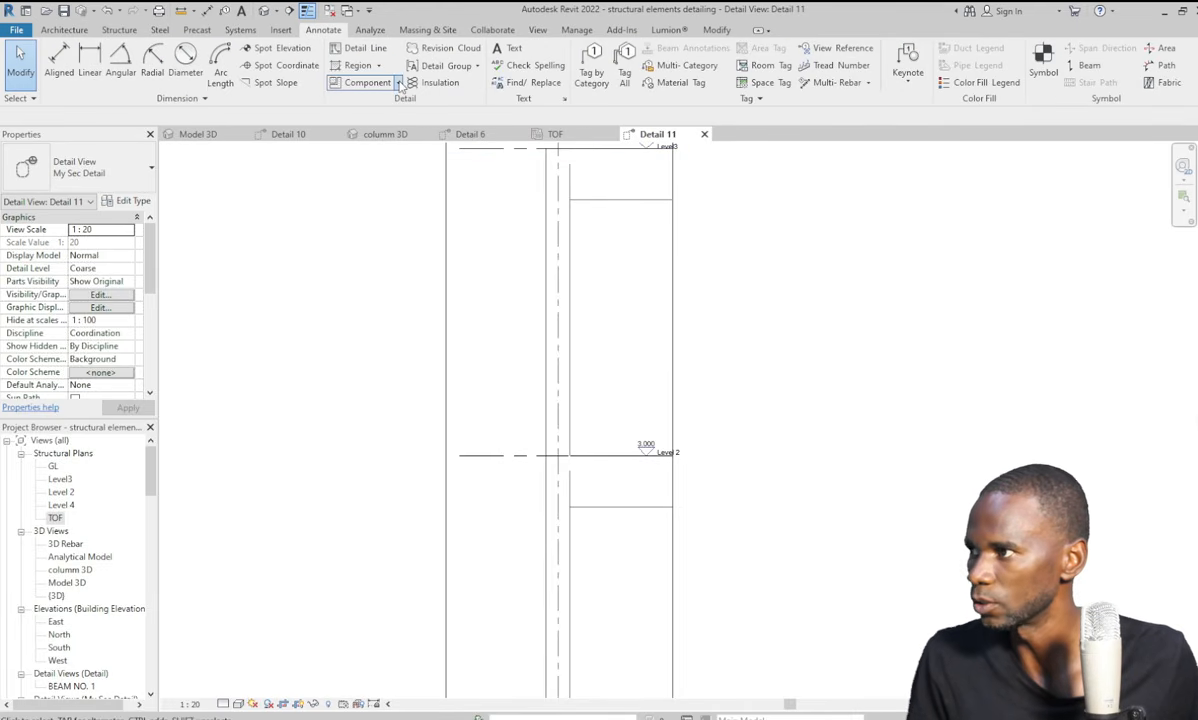
{"action": "left_click", "coordinate": [366, 82]}
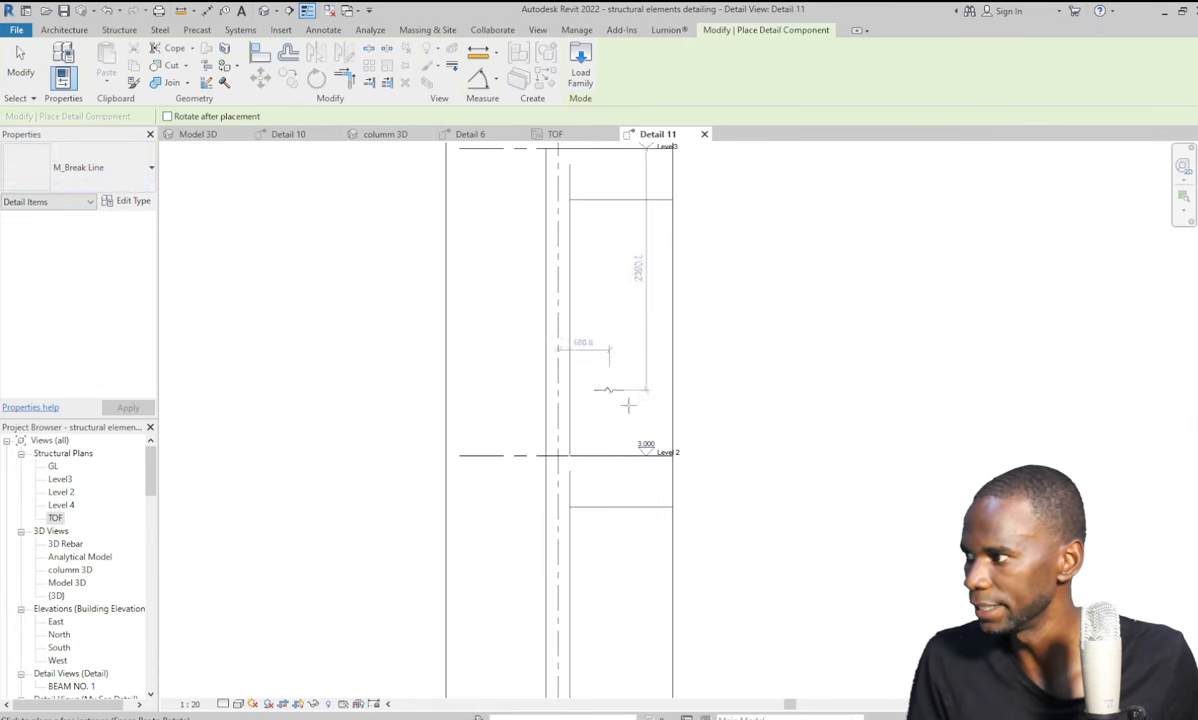
{"action": "scroll", "coordinate": [640, 330], "scroll_direction": "down", "scroll_amount": 3}
{"action": "scroll", "coordinate": [675, 308], "scroll_direction": "up", "scroll_amount": 5}
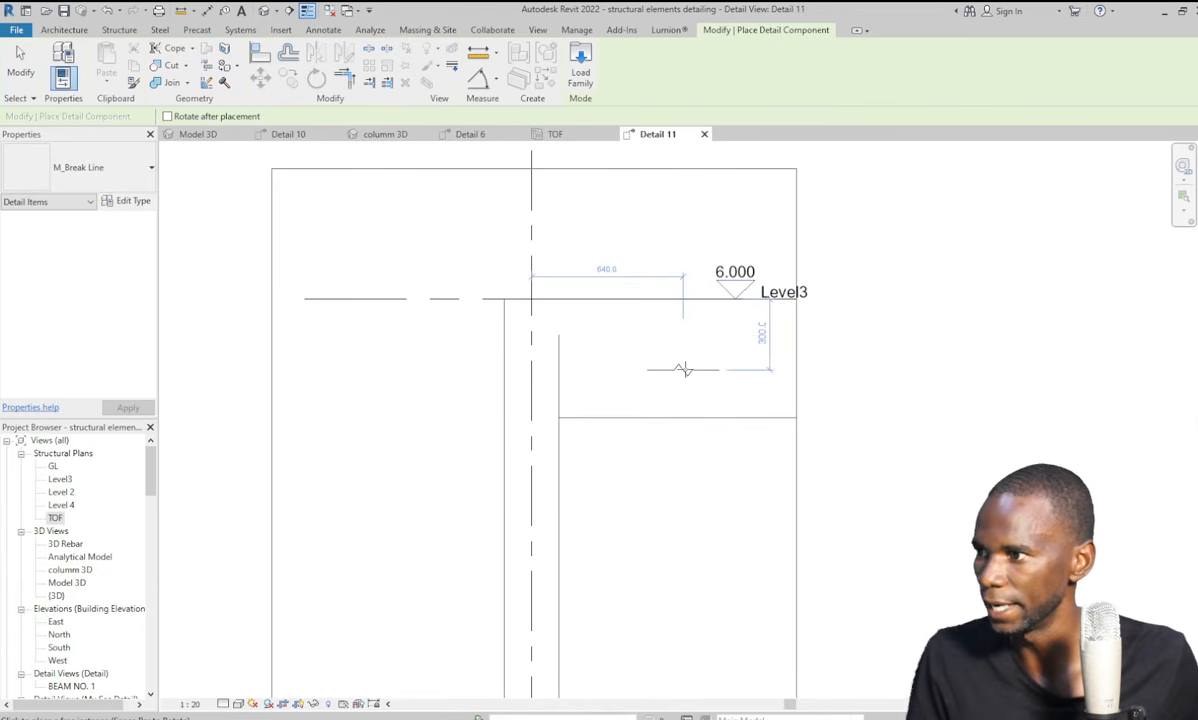
{"action": "key", "text": "space"}
{"action": "key", "text": "space"}
{"action": "key", "text": "space"}
{"action": "key", "text": "space"}
{"action": "key", "text": "space"}
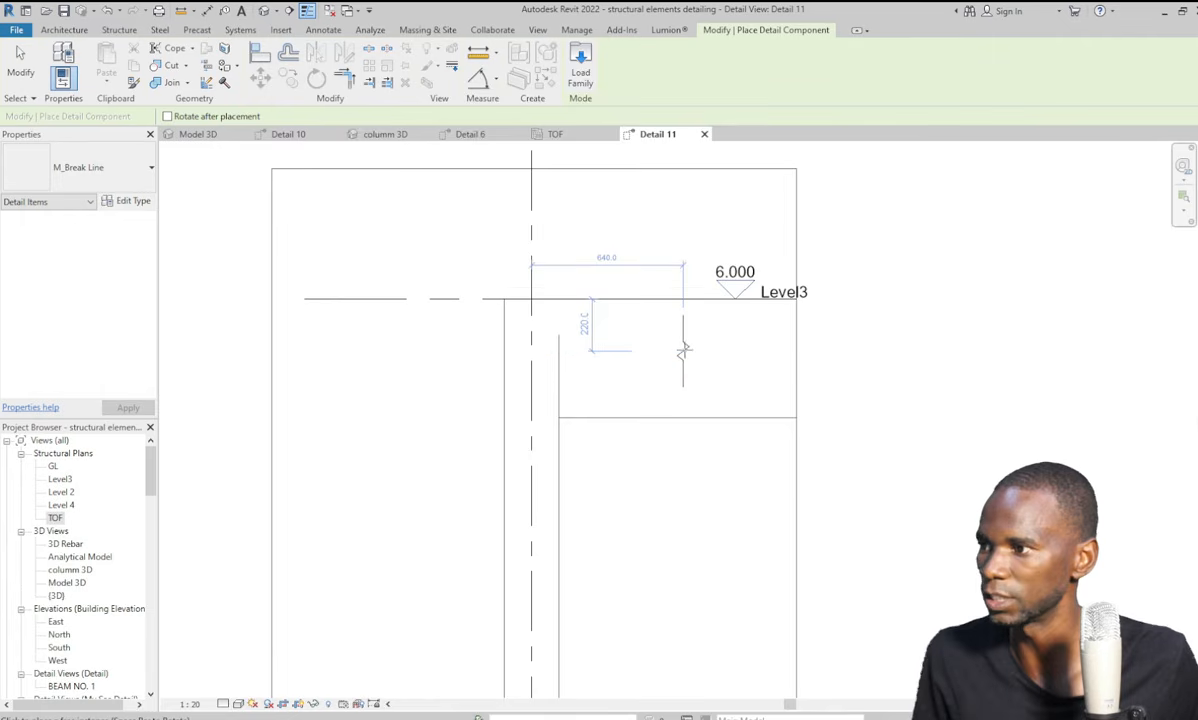
{"action": "left_click", "coordinate": [698, 414]}
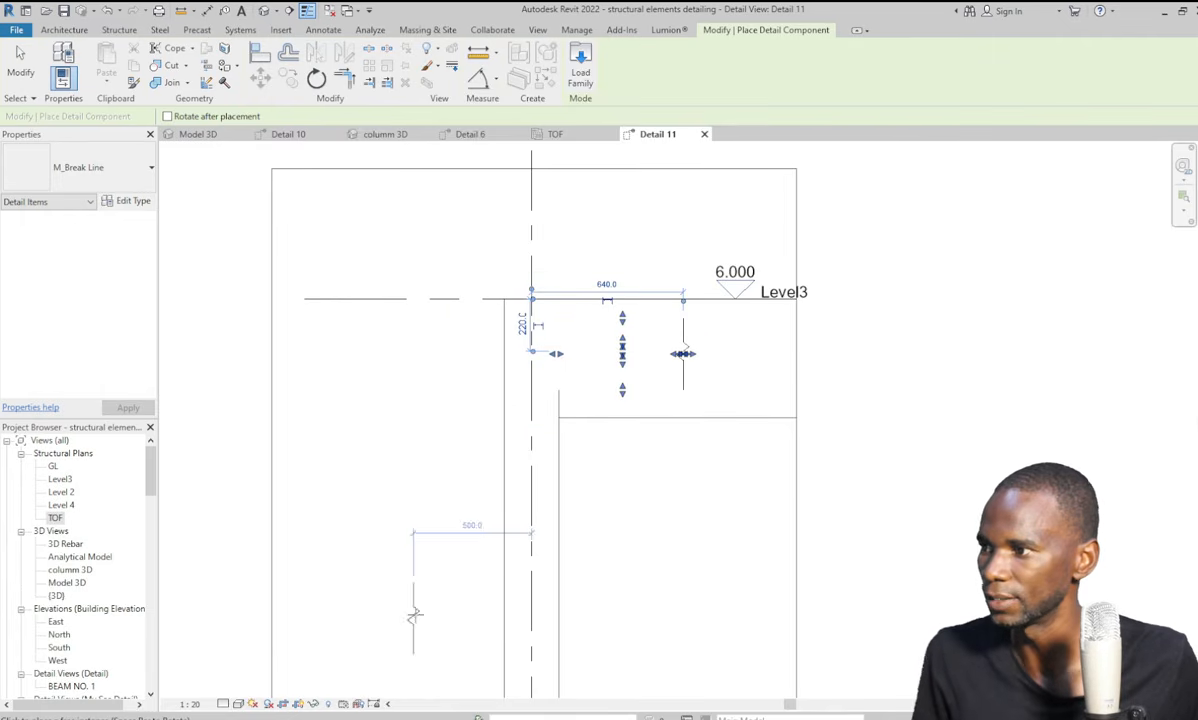
{"action": "left_click", "coordinate": [20, 60]}
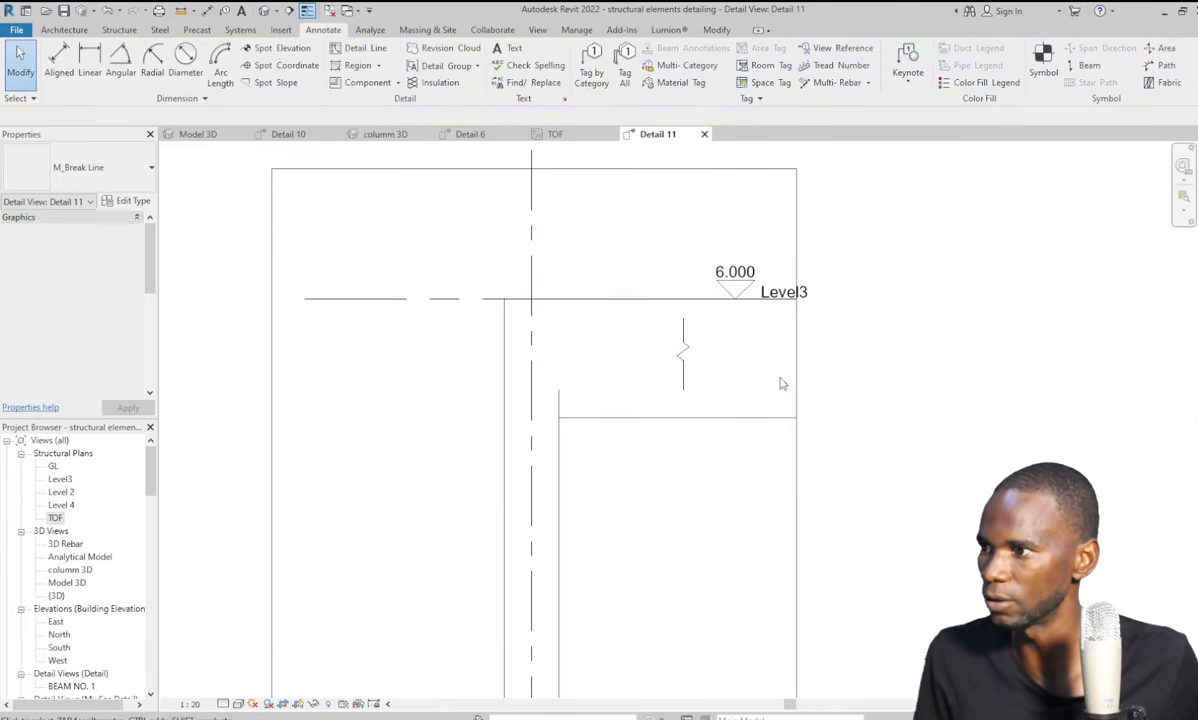
Rotate the Level 3 break line so its mask covers the beam's outer end, and stretch it past the beam's top and bottom.
{"action": "left_click", "coordinate": [678, 350]}
{"action": "key", "text": "space"}
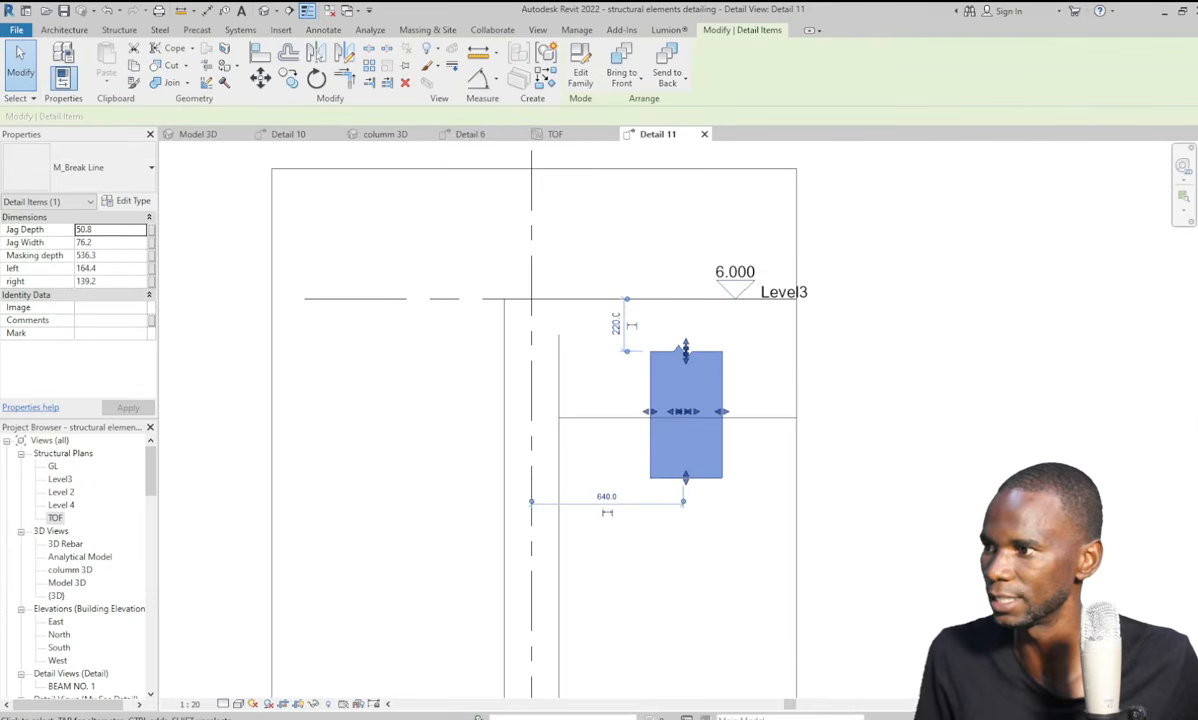
{"action": "key", "text": "space"}
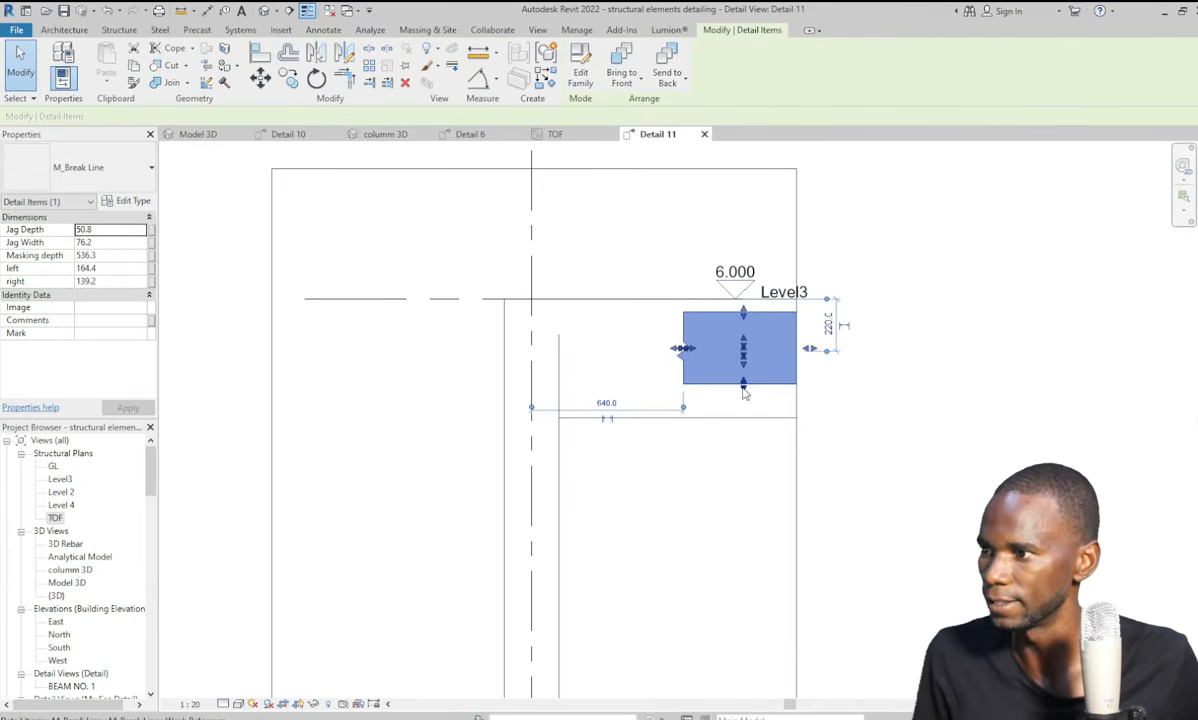
{"action": "left_click_drag", "start_coordinate": [743, 393], "coordinate": [741, 441]}
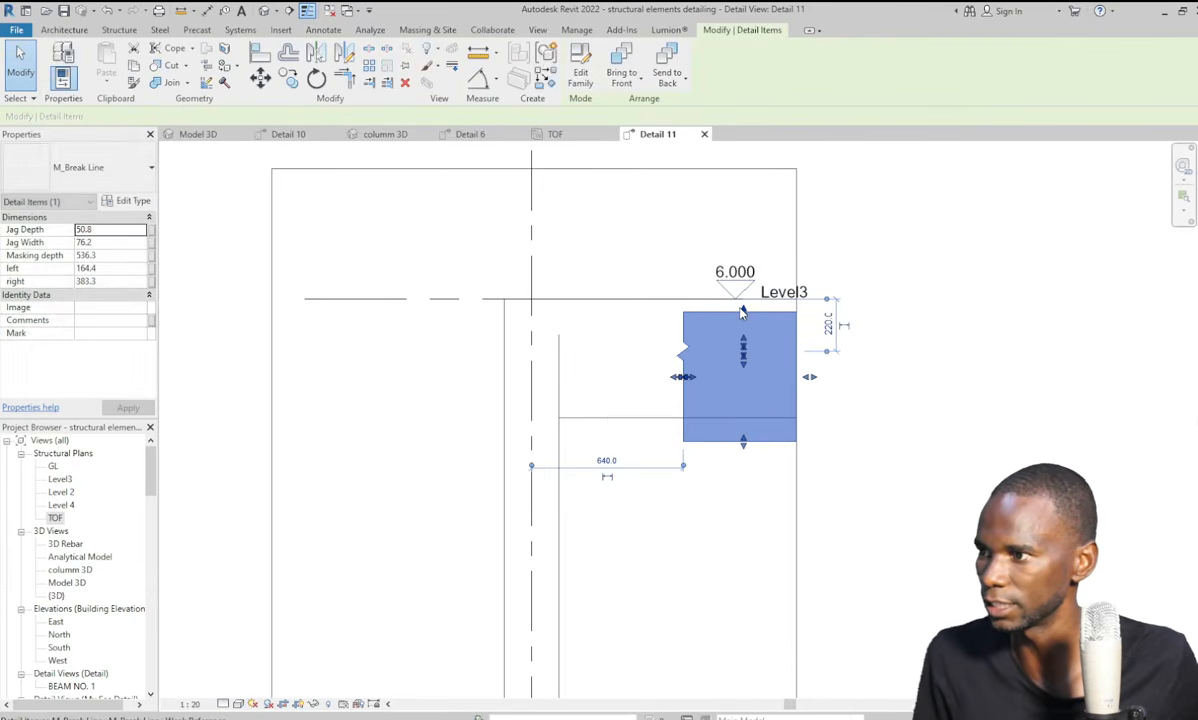
{"action": "left_click_drag", "start_coordinate": [742, 311], "coordinate": [745, 257]}
{"action": "left_click", "coordinate": [667, 257]}
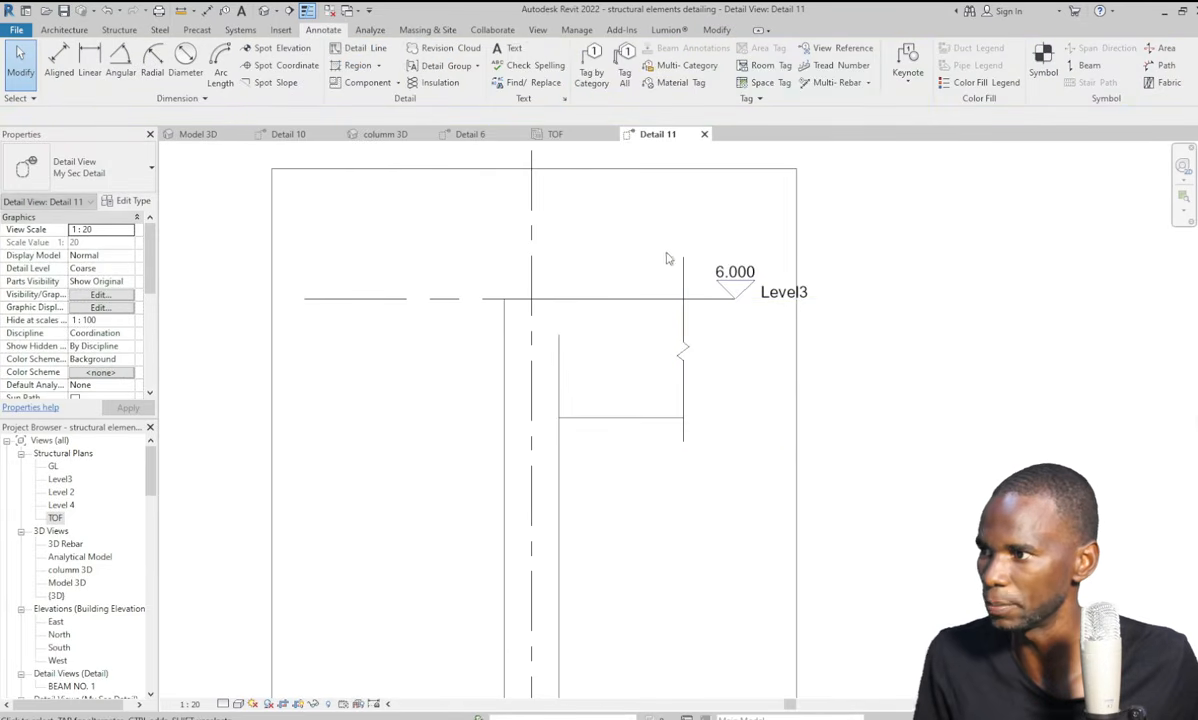
Copy the break line from the Level 3 beam down onto the Level 2 beam.
{"action": "scroll", "coordinate": [667, 258], "scroll_direction": "down", "scroll_amount": 3}
{"action": "scroll", "coordinate": [647, 364], "scroll_direction": "up", "scroll_amount": 2}
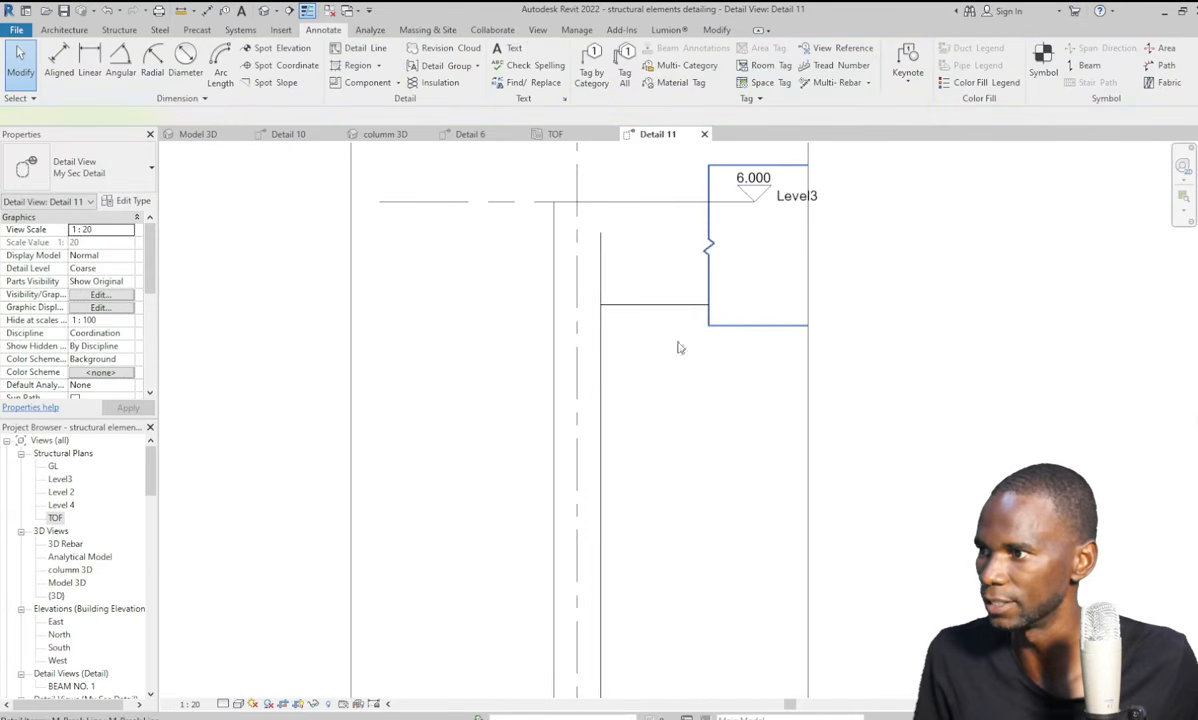
{"action": "left_click", "coordinate": [679, 347]}
{"action": "left_click", "coordinate": [288, 80]}
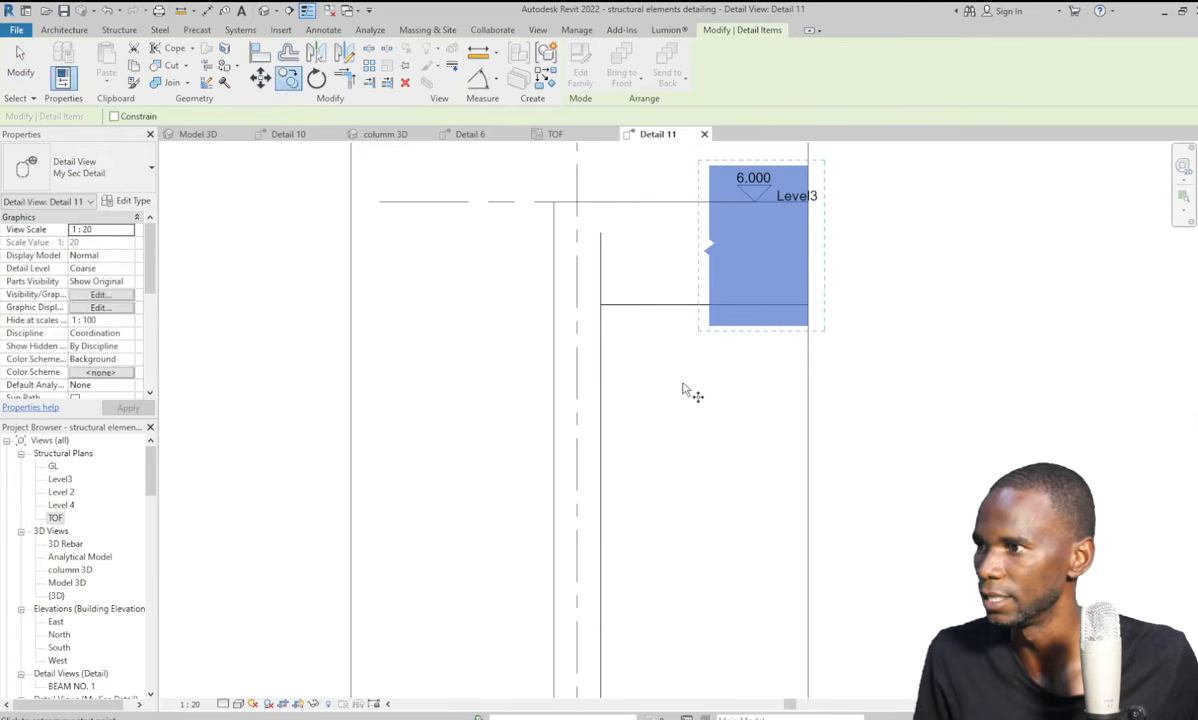
{"action": "left_click", "coordinate": [708, 258]}
{"action": "scroll", "coordinate": [698, 266], "scroll_direction": "down", "scroll_amount": 3}
{"action": "scroll", "coordinate": [716, 454], "scroll_direction": "up", "scroll_amount": 1}
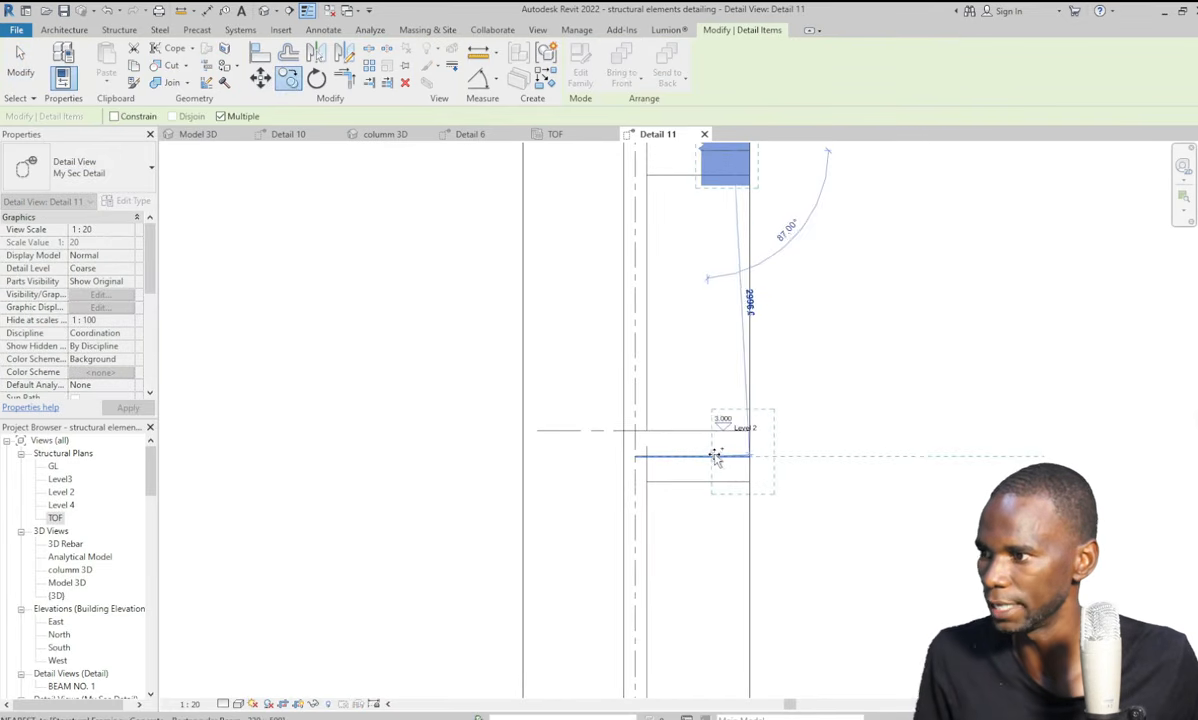
{"action": "left_click", "coordinate": [710, 457]}
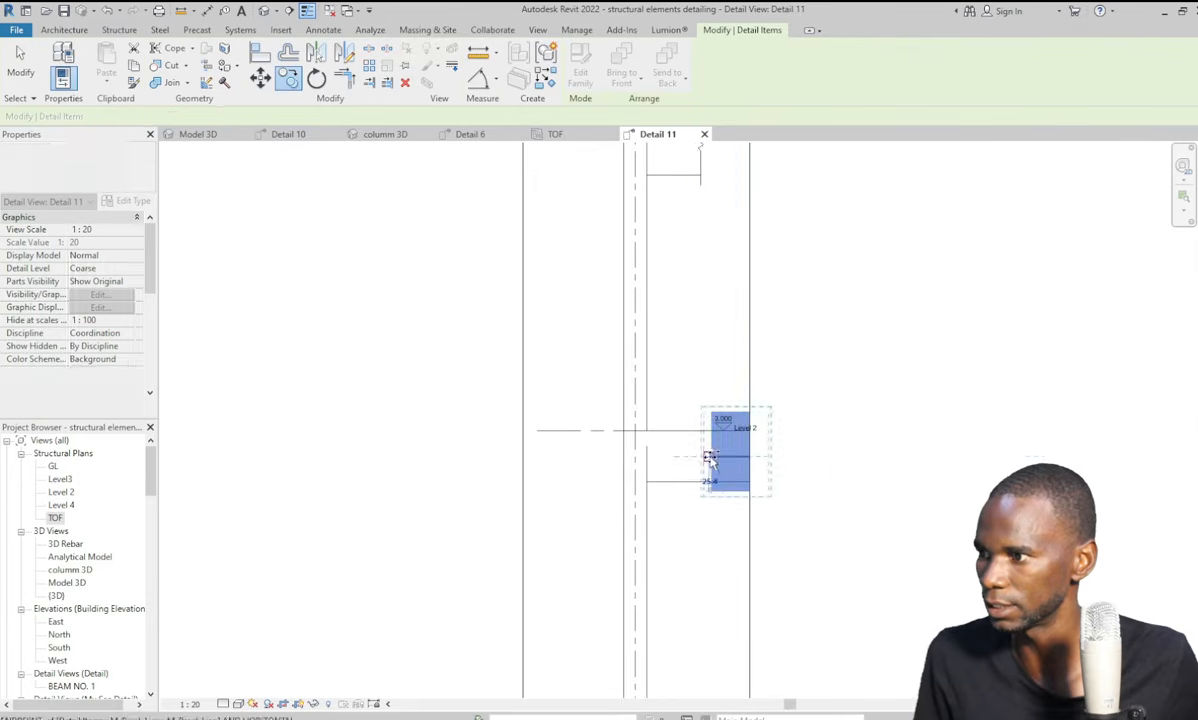
{"action": "scroll", "coordinate": [706, 410], "scroll_direction": "down", "scroll_amount": 3}
{"action": "scroll", "coordinate": [718, 398], "scroll_direction": "up", "scroll_amount": 2}
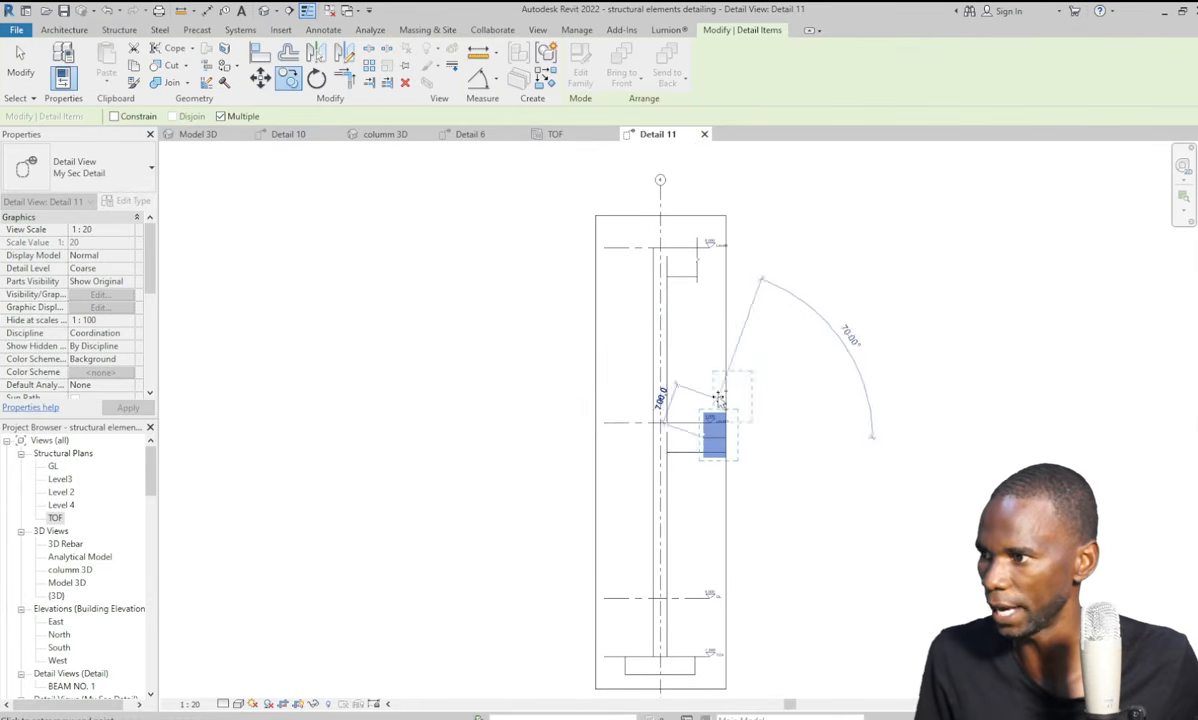
{"action": "key", "text": "Escape"}
{"action": "key", "text": "Escape"}
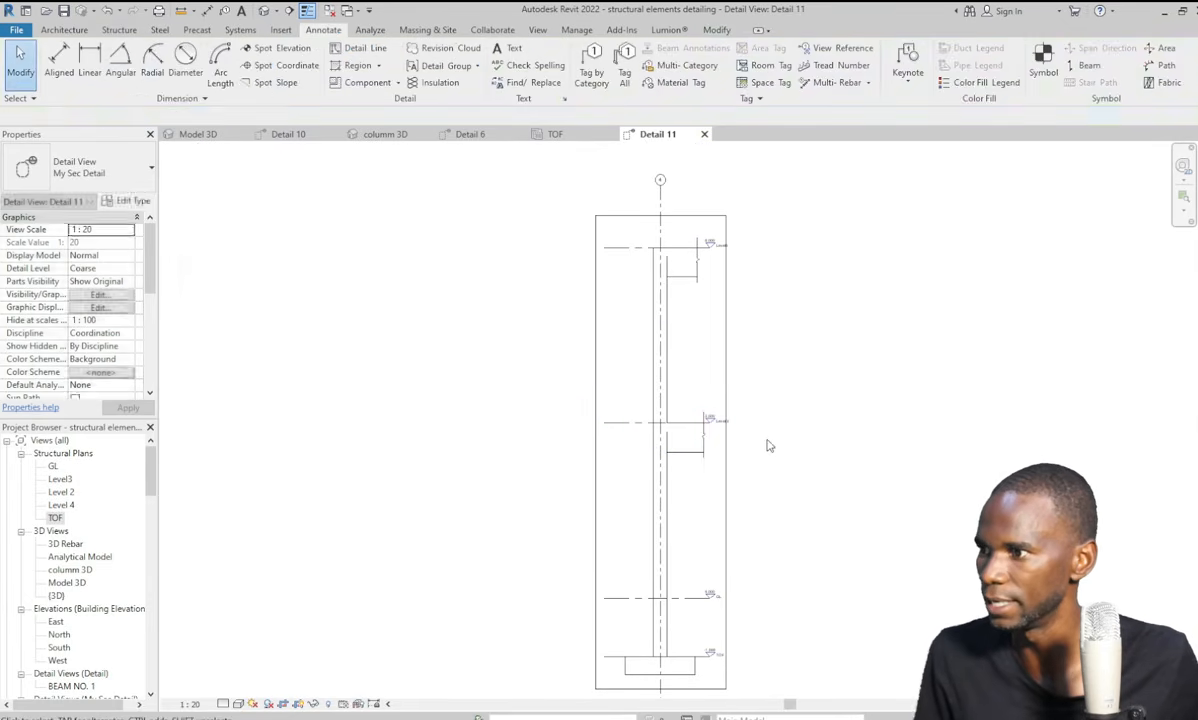
Examine the column section with its break lines, then the column base and footing between GL and TOF.
{"action": "scroll", "coordinate": [768, 446], "scroll_direction": "up", "scroll_amount": 4}
{"action": "scroll", "coordinate": [677, 455], "scroll_direction": "down", "scroll_amount": 5}
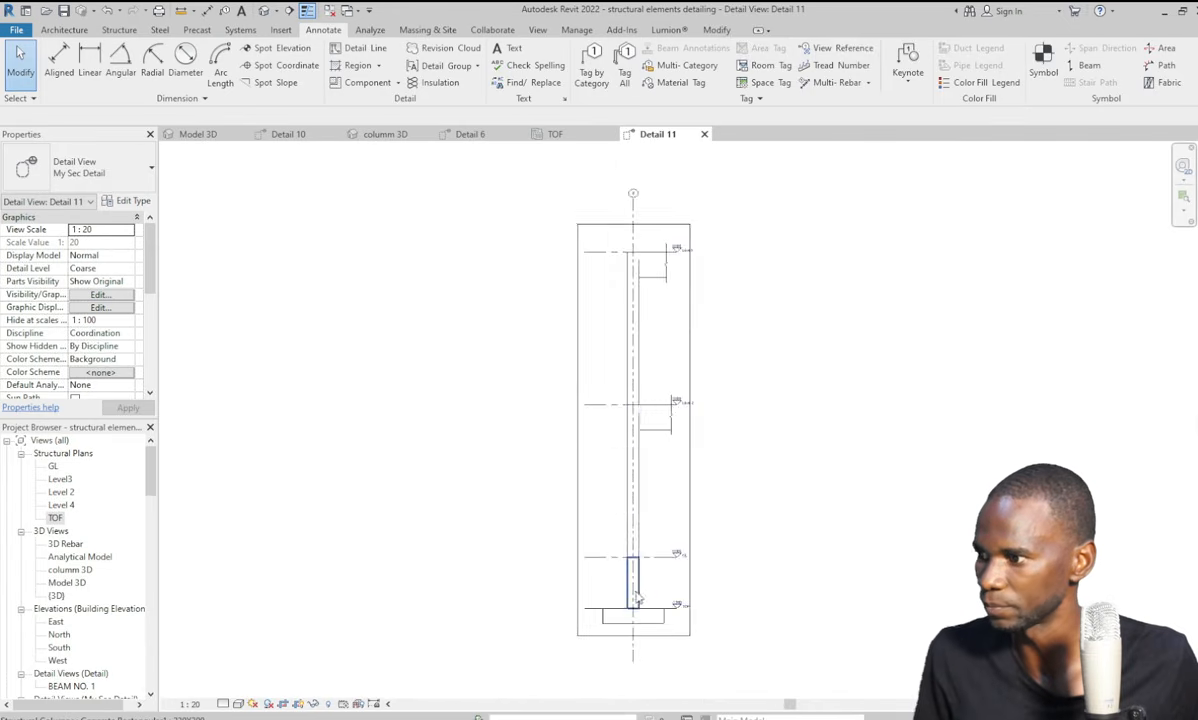
{"action": "scroll", "coordinate": [650, 585], "scroll_direction": "up", "scroll_amount": 3}
{"action": "scroll", "coordinate": [655, 500], "scroll_direction": "down", "scroll_amount": 4}
{"action": "scroll", "coordinate": [670, 480], "scroll_direction": "up", "scroll_amount": 2}
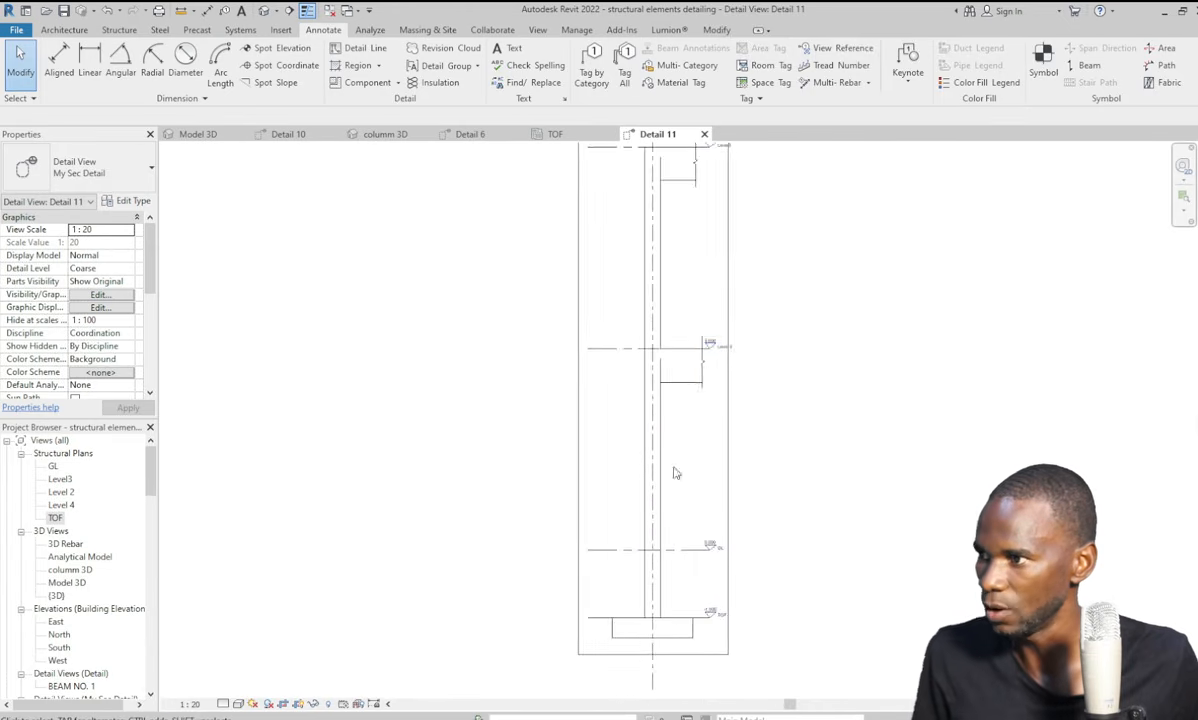
{"action": "scroll", "coordinate": [675, 473], "scroll_direction": "down", "scroll_amount": 2}
{"action": "scroll", "coordinate": [650, 545], "scroll_direction": "up", "scroll_amount": 3}
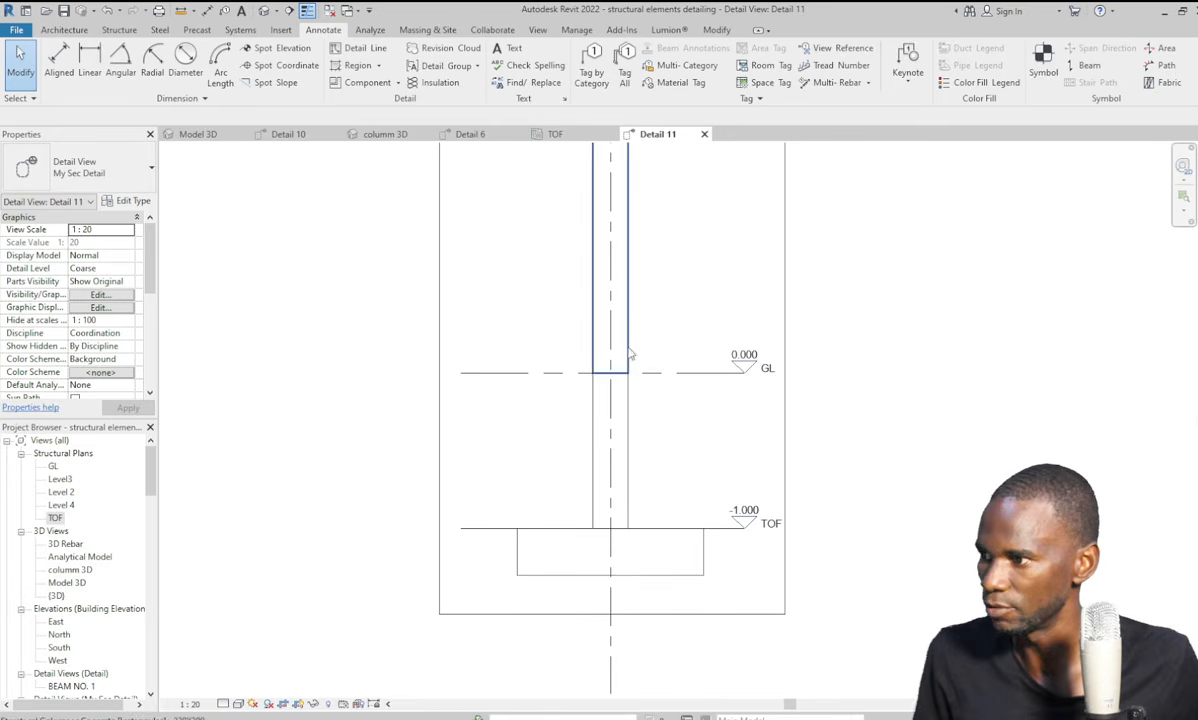
{"action": "scroll", "coordinate": [612, 574], "scroll_direction": "up", "scroll_amount": 2}
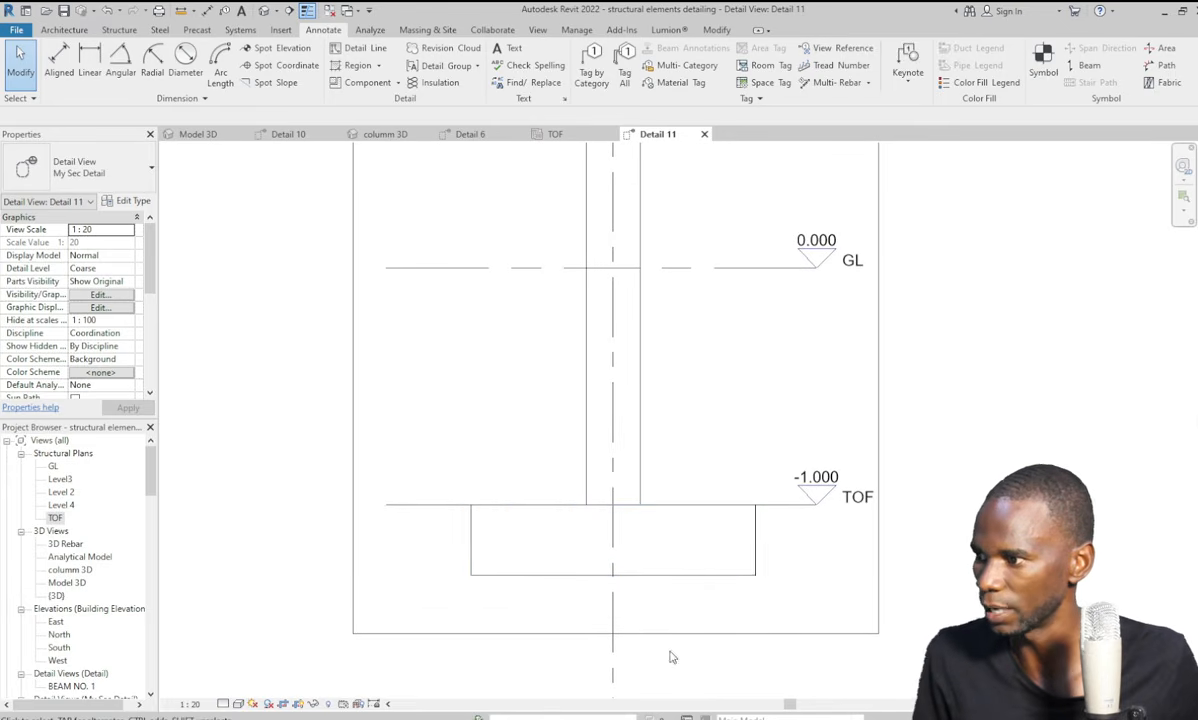
Start placing rebar in the rectangular footing using rebar shape 38 and bar type Y12.
{"action": "left_click", "coordinate": [679, 568]}
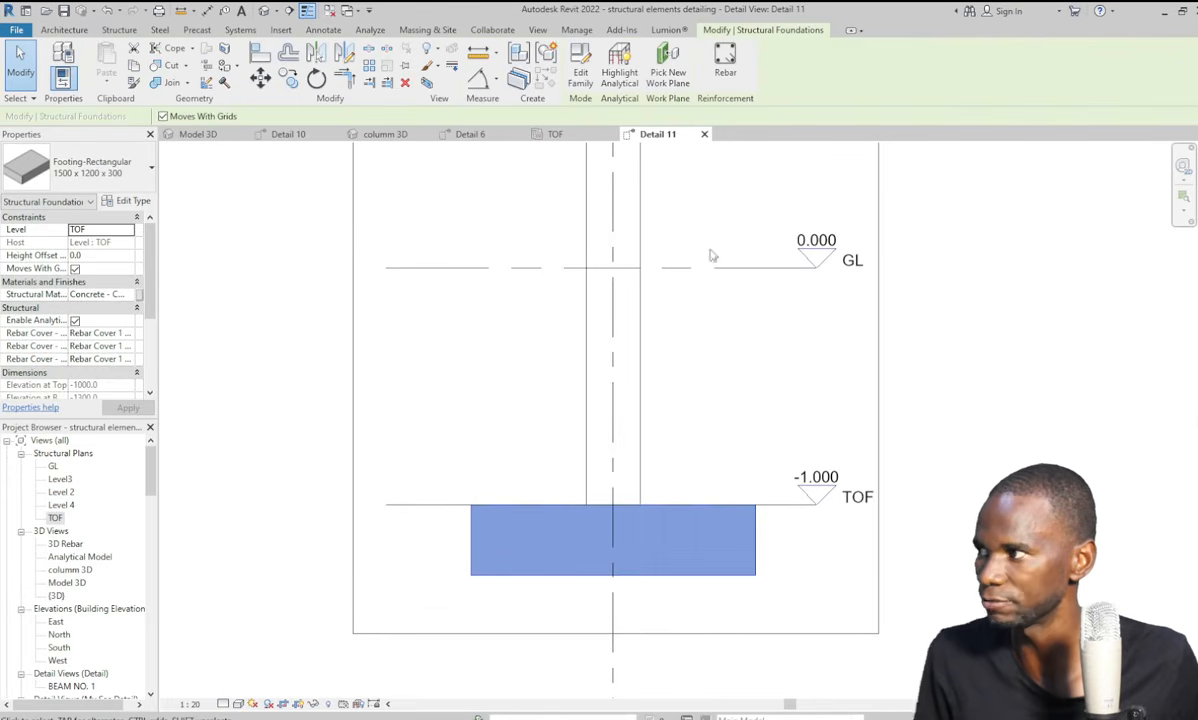
{"action": "left_click", "coordinate": [724, 70]}
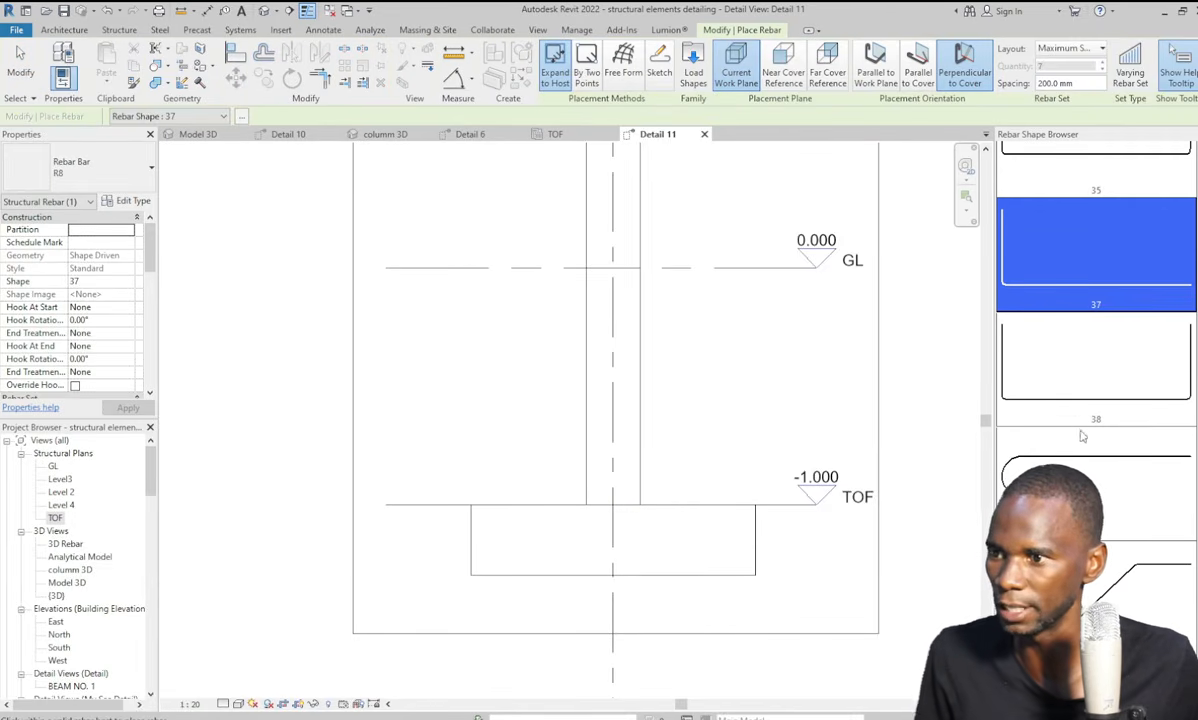
{"action": "left_click", "coordinate": [1109, 375]}
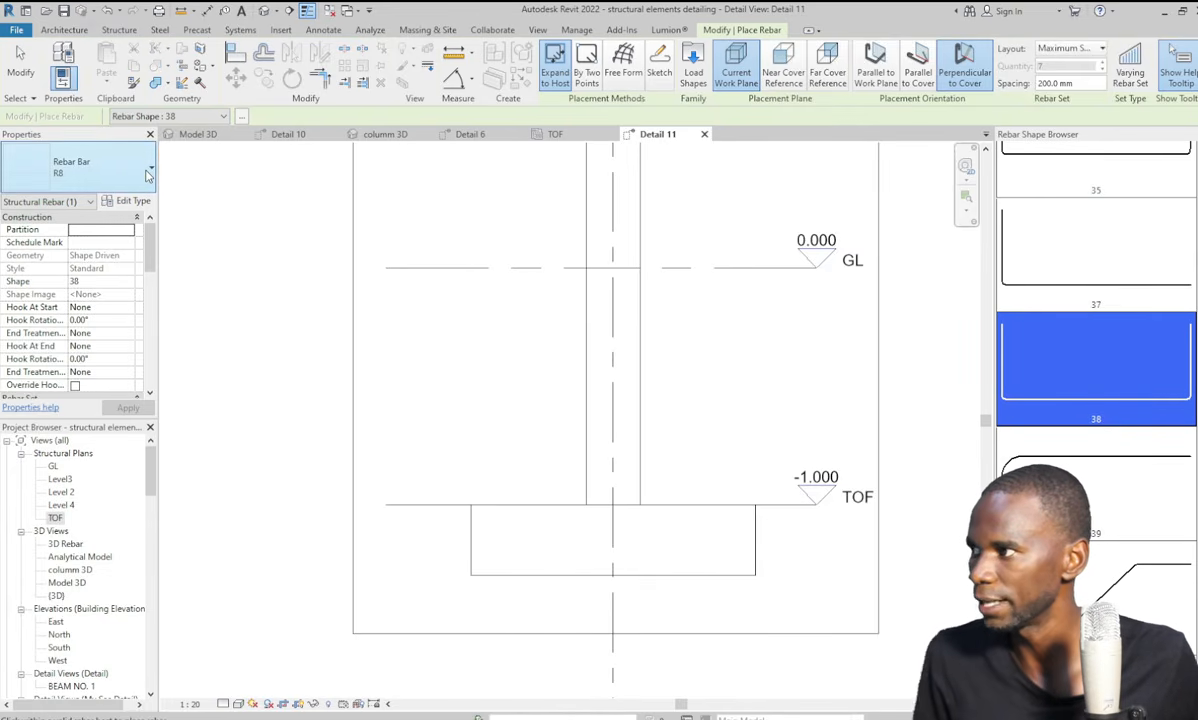
{"action": "left_click", "coordinate": [39, 413]}
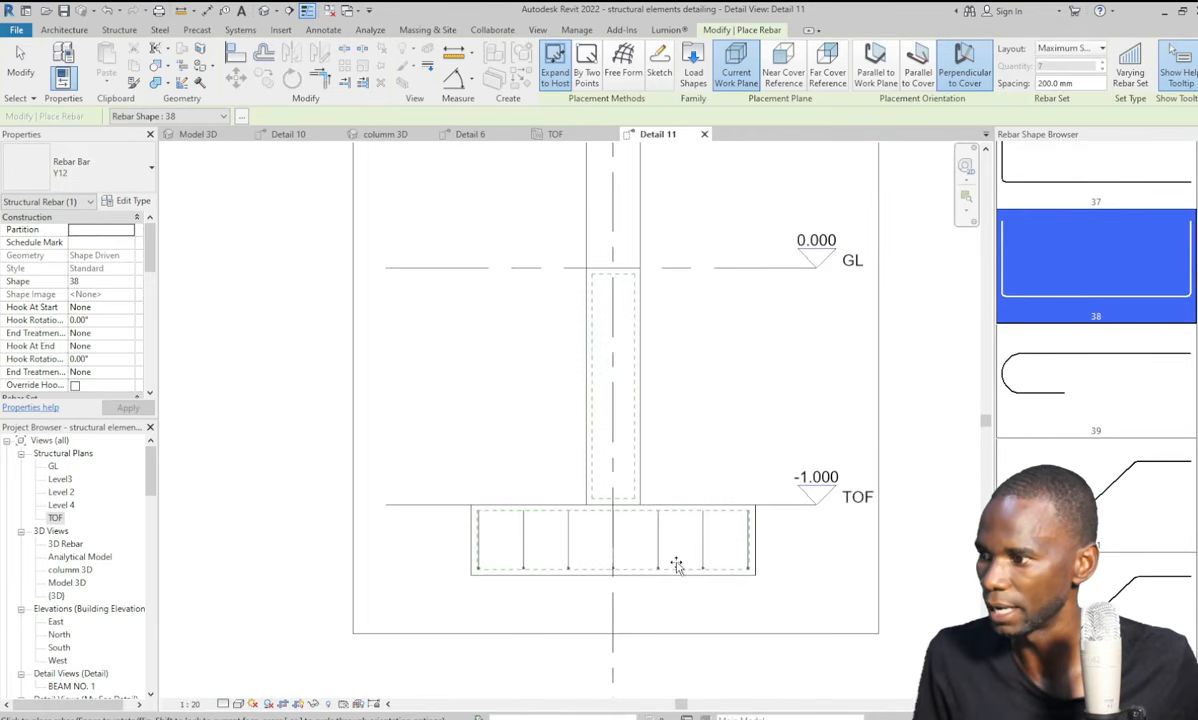
Place the U-shaped Y12 bar set in the footing, parallel to the work plane and expanded to the host.
{"action": "key", "text": "space"}
{"action": "key", "text": "space"}
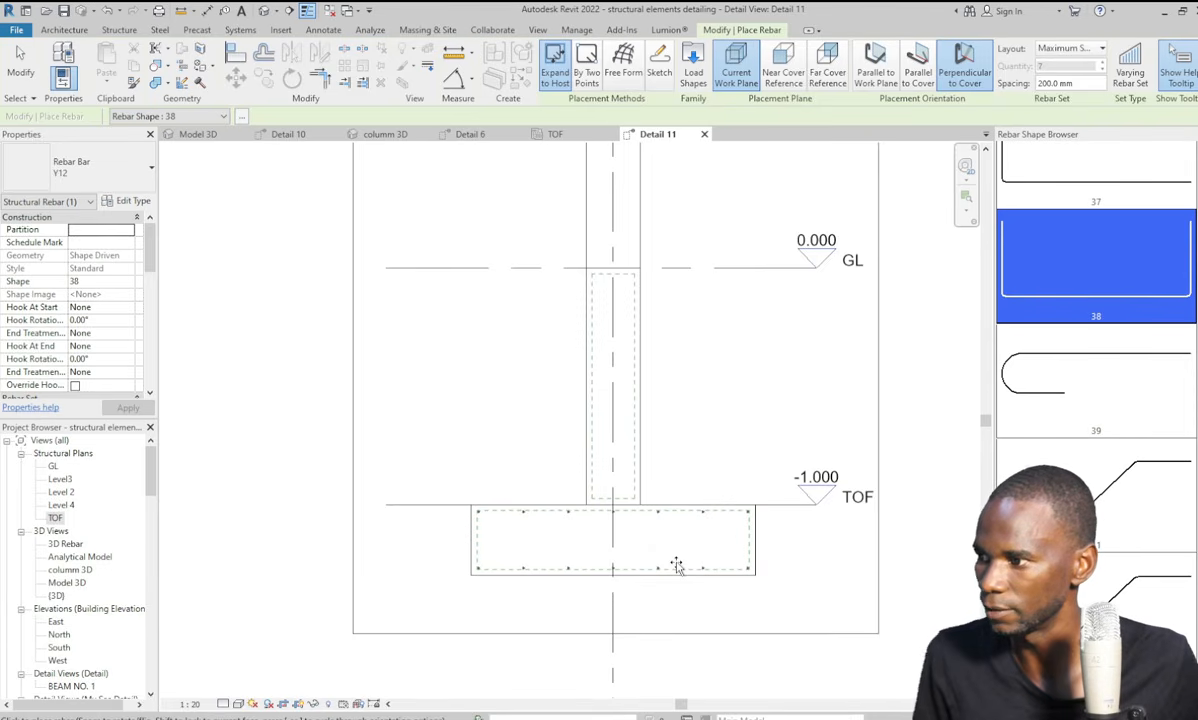
{"action": "left_click", "coordinate": [918, 70]}
{"action": "left_click", "coordinate": [875, 65]}
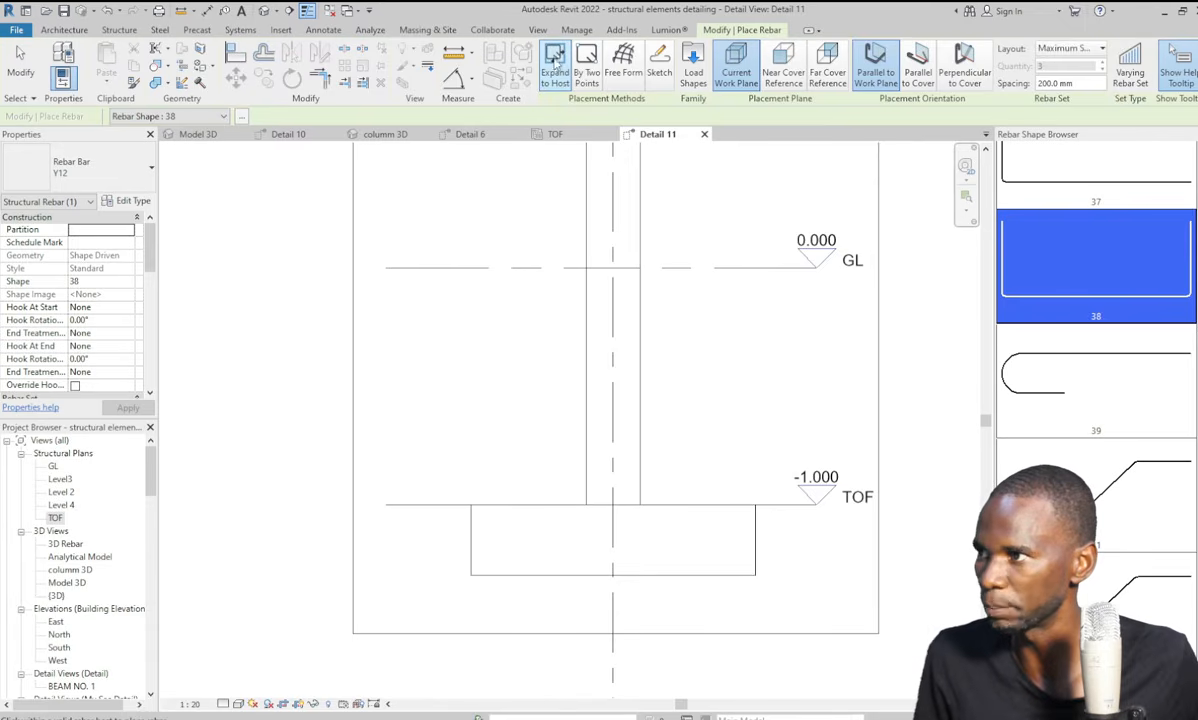
{"action": "left_click", "coordinate": [556, 62]}
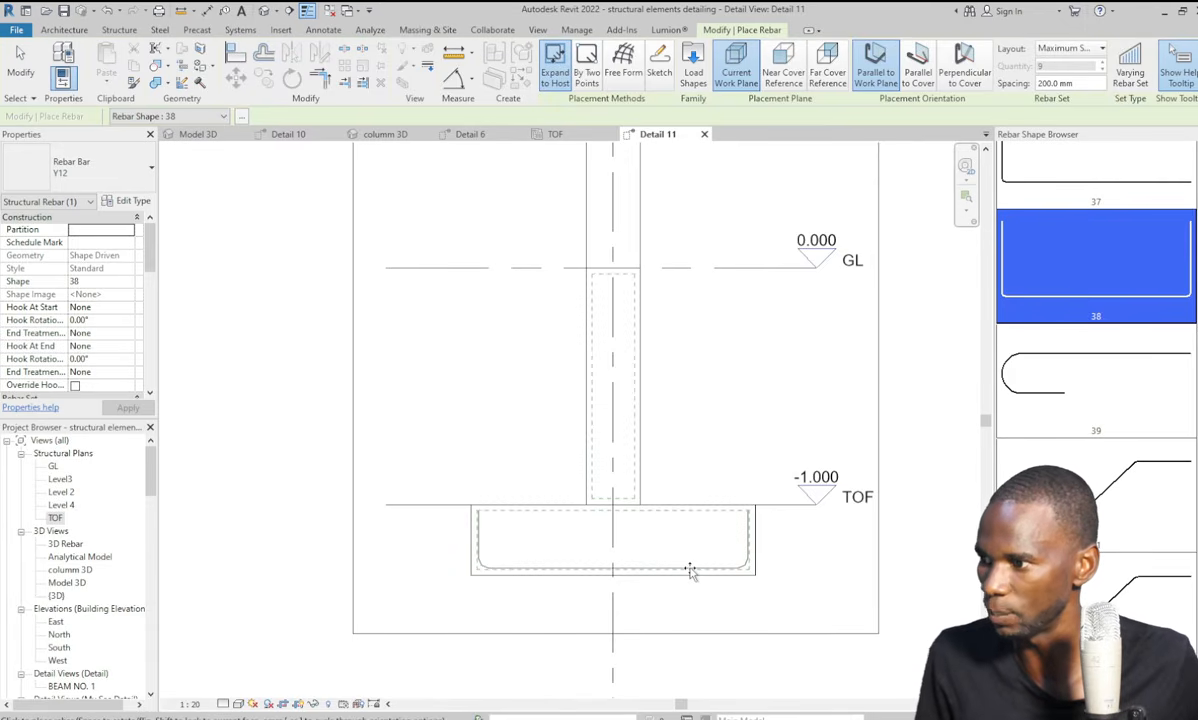
{"action": "scroll", "coordinate": [741, 580], "scroll_direction": "up", "scroll_amount": 2}
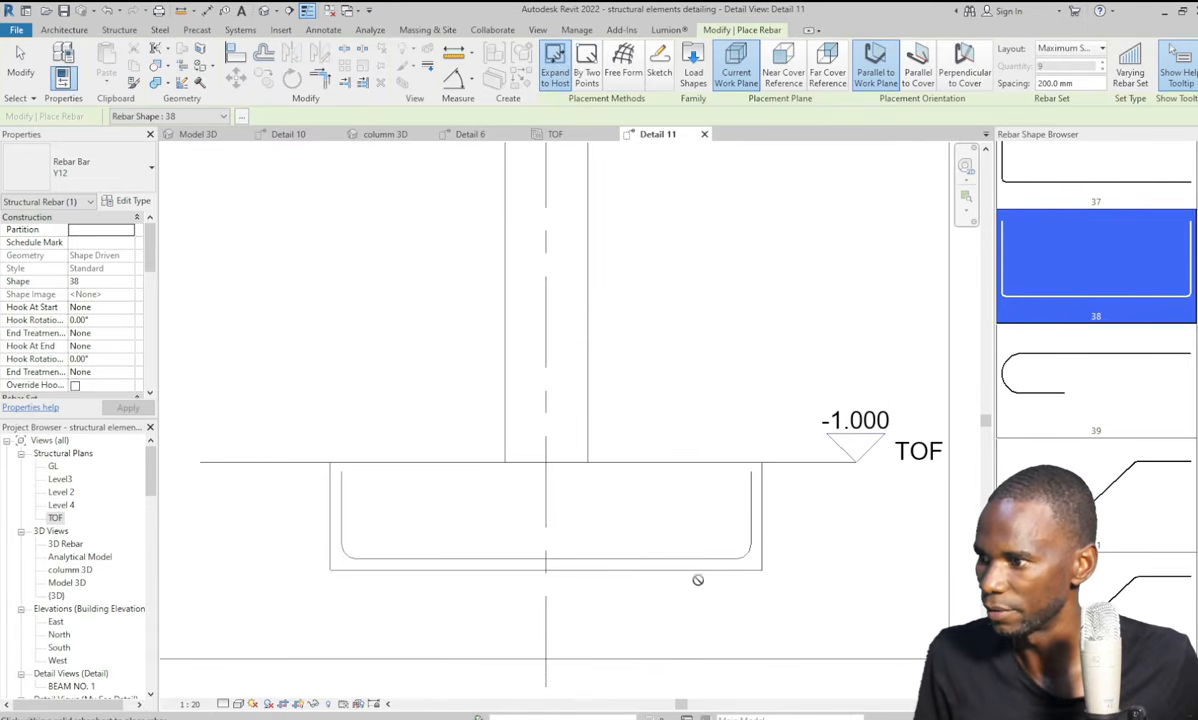
{"action": "left_click", "coordinate": [22, 64]}
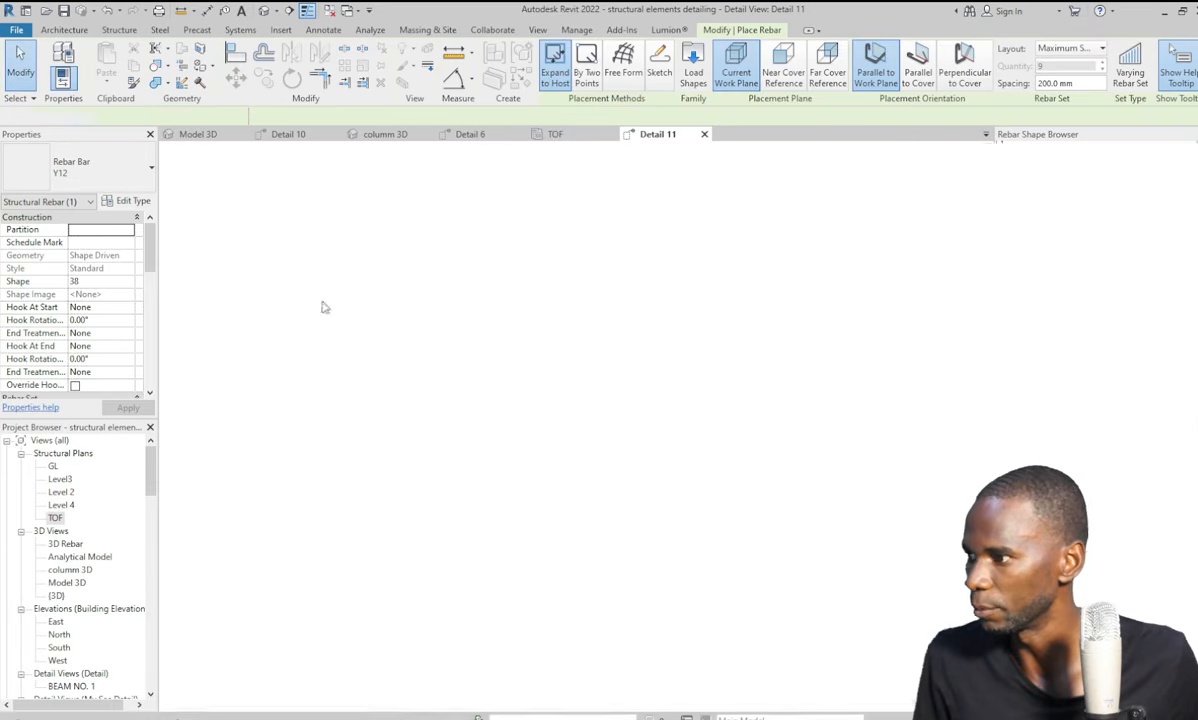
Set the detail view's detail level to Fine so the footing bars display at their true thickness.
{"action": "scroll", "coordinate": [369, 556], "scroll_direction": "down", "scroll_amount": 1}
{"action": "scroll", "coordinate": [489, 602], "scroll_direction": "up", "scroll_amount": 2}
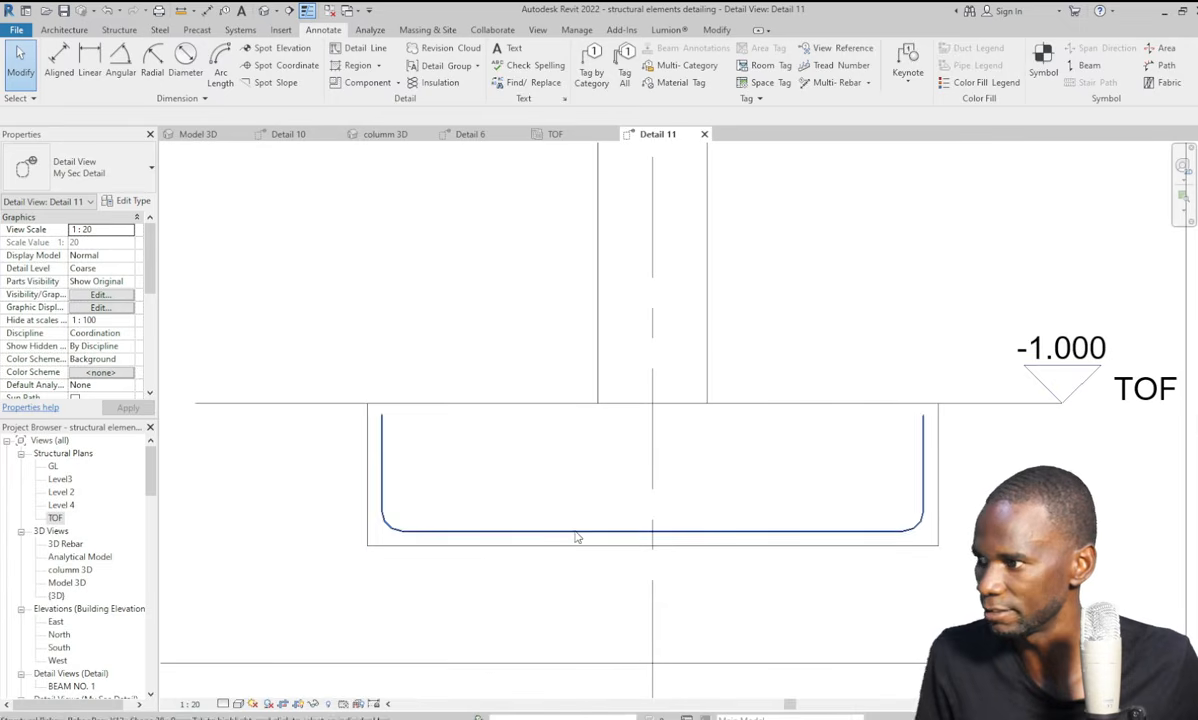
{"action": "left_click", "coordinate": [236, 687]}
{"action": "scroll", "coordinate": [668, 605], "scroll_direction": "down", "scroll_amount": 1}
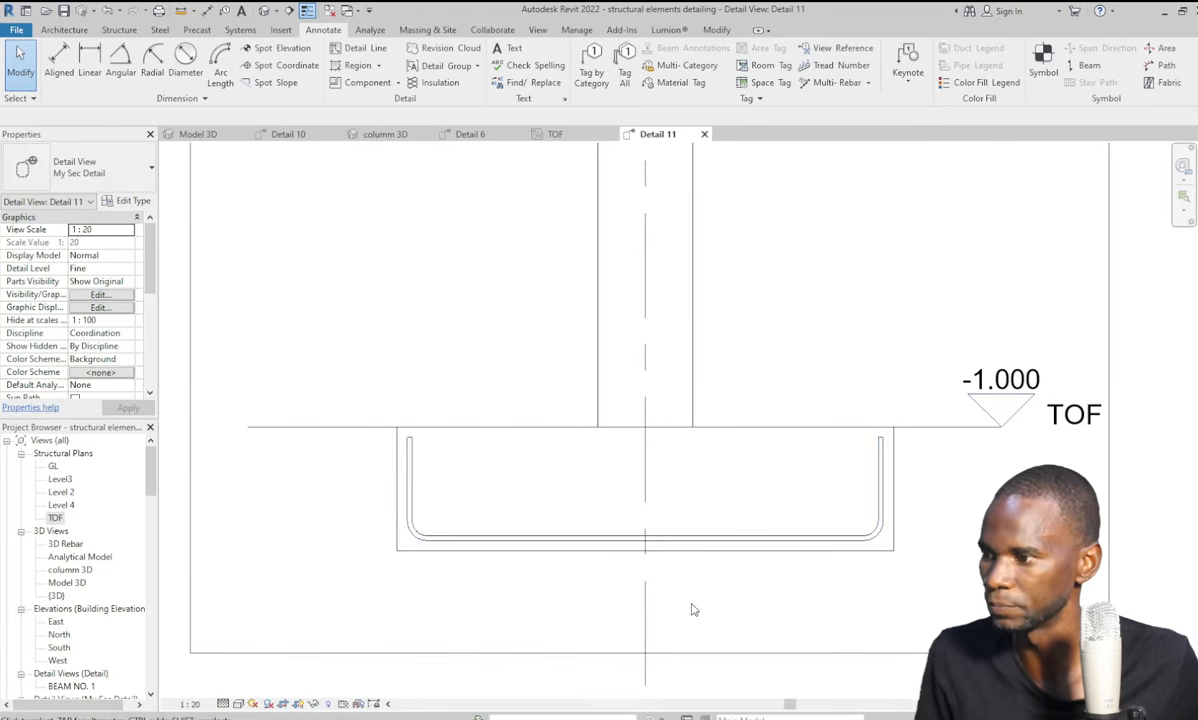
Check the layout and spacing settings of the U-shaped Y12 bar set in the footing.
{"action": "left_click", "coordinate": [661, 539]}
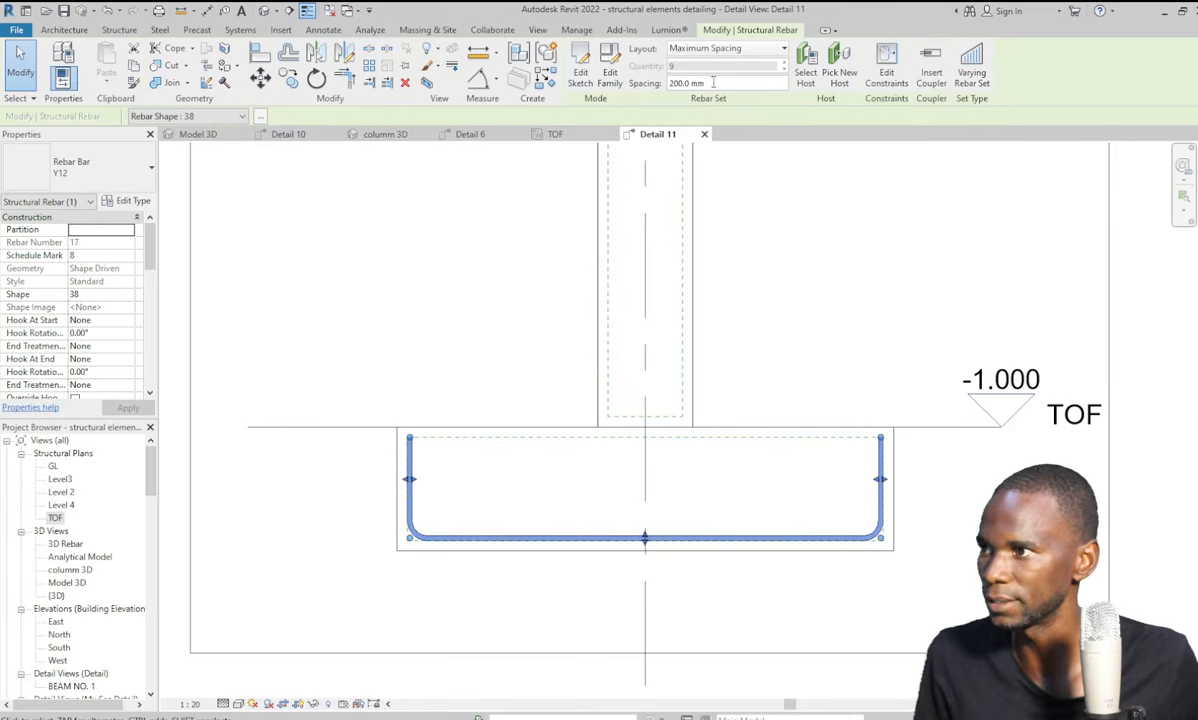
{"action": "left_click", "coordinate": [820, 330]}
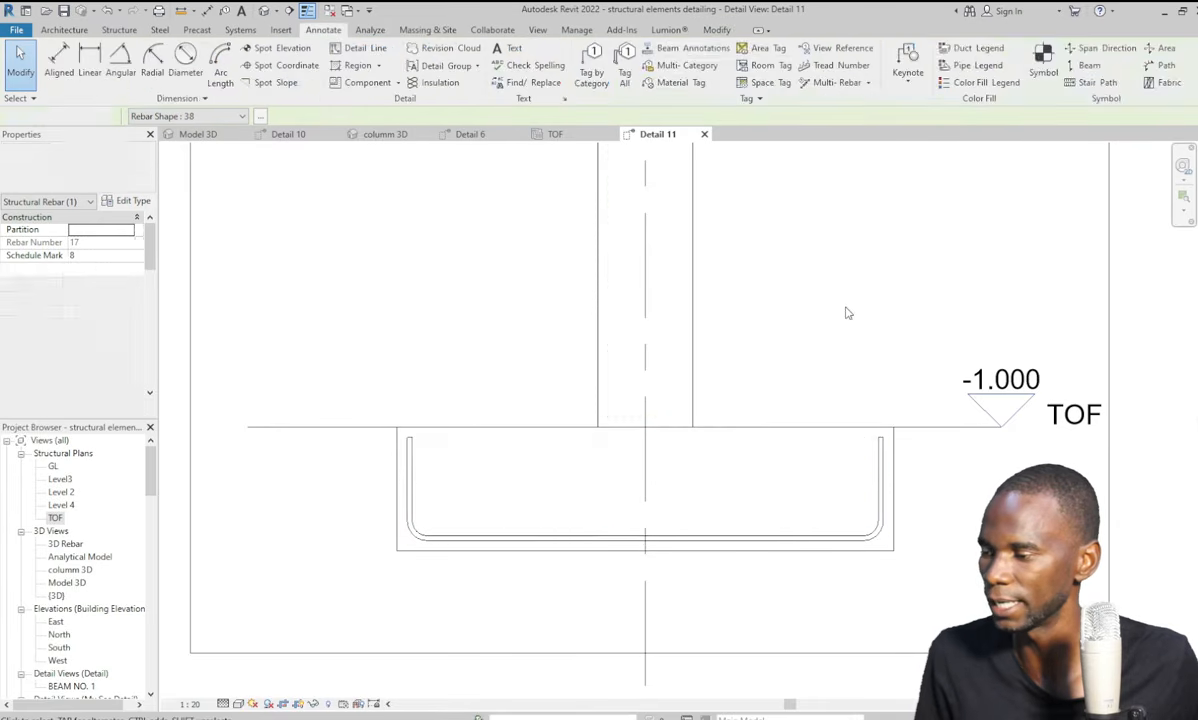
{"action": "scroll", "coordinate": [716, 549], "scroll_direction": "down", "scroll_amount": 3}
{"action": "scroll", "coordinate": [697, 551], "scroll_direction": "up", "scroll_amount": 2}
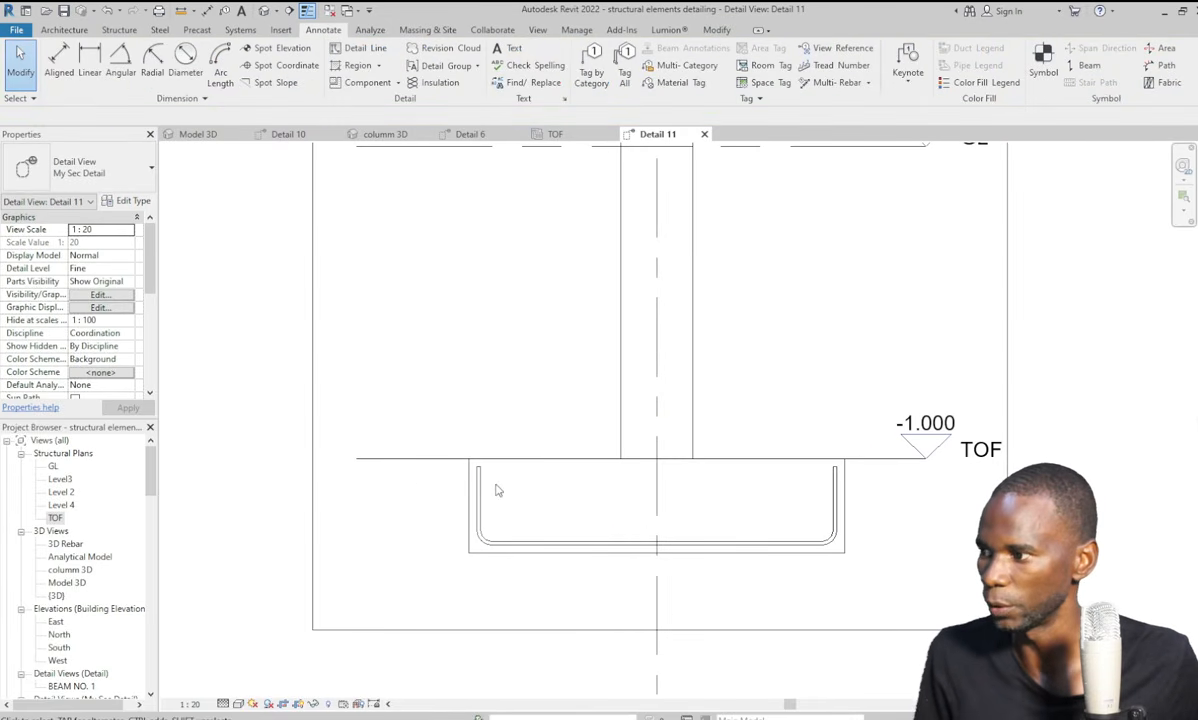
{"action": "scroll", "coordinate": [703, 572], "scroll_direction": "down", "scroll_amount": 2}
{"action": "scroll", "coordinate": [719, 572], "scroll_direction": "up", "scroll_amount": 3}
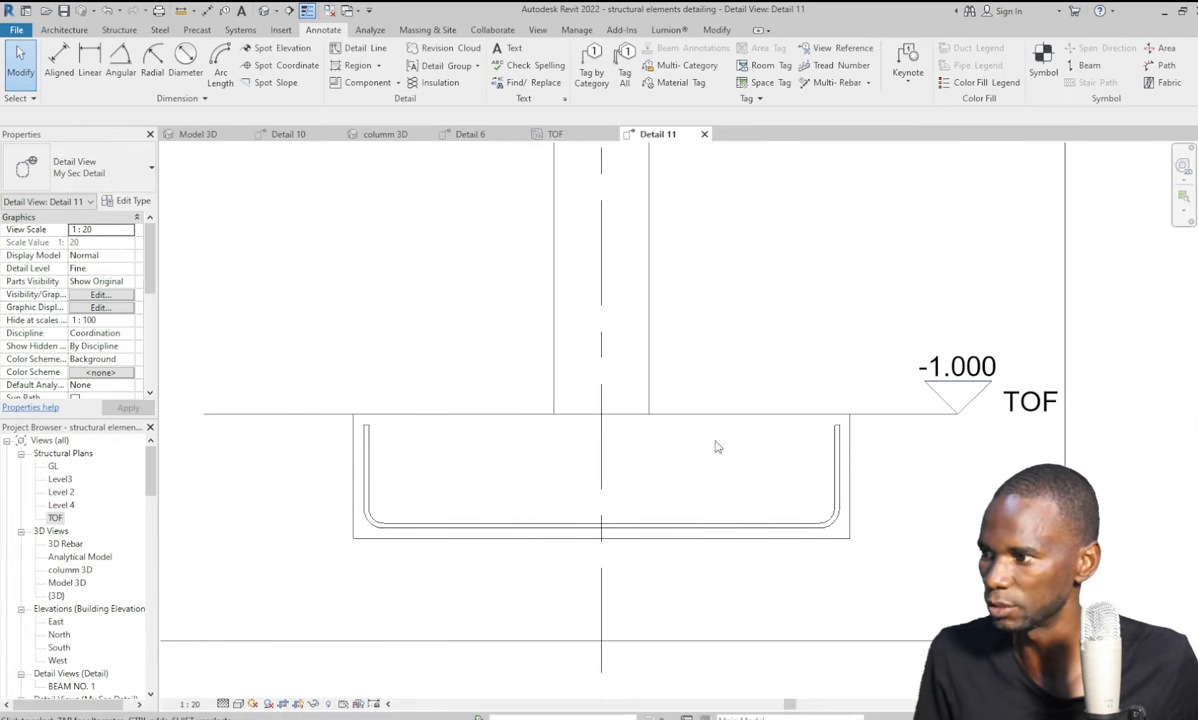
Create a similar Y12 shape 38 bar set in the footing, oriented perpendicular to cover at 200 mm maximum spacing.
{"action": "left_click", "coordinate": [783, 530]}
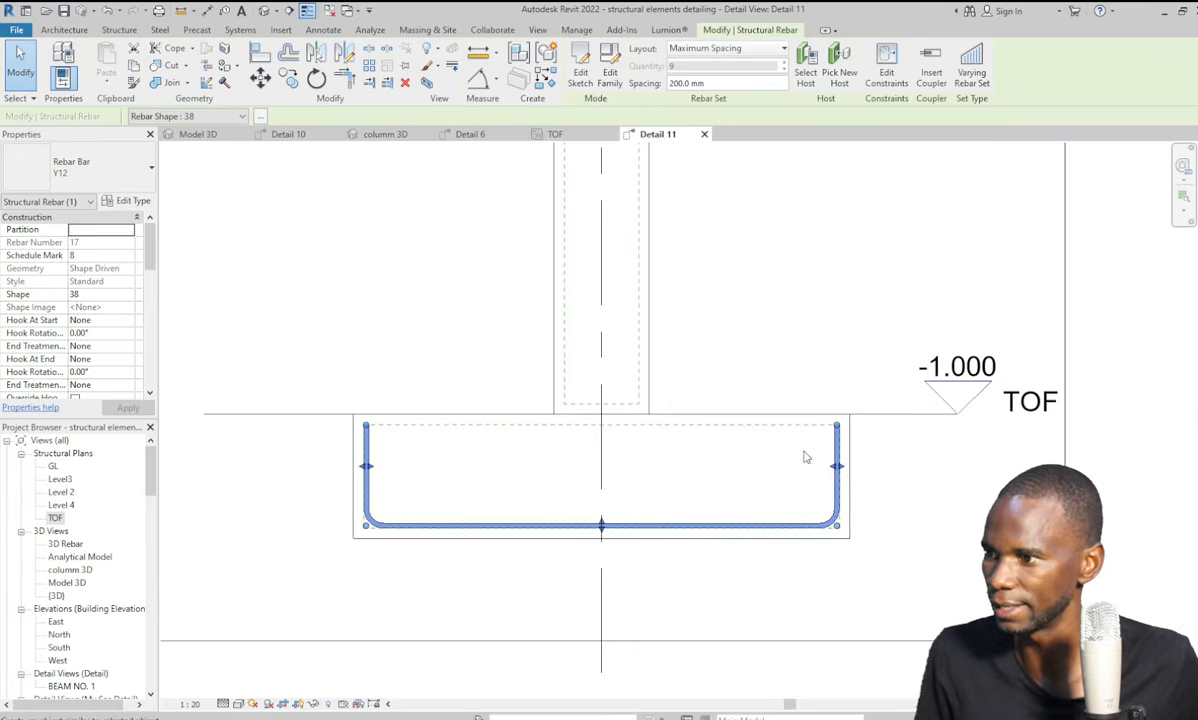
{"action": "key", "text": "c"}
{"action": "key", "text": "s"}
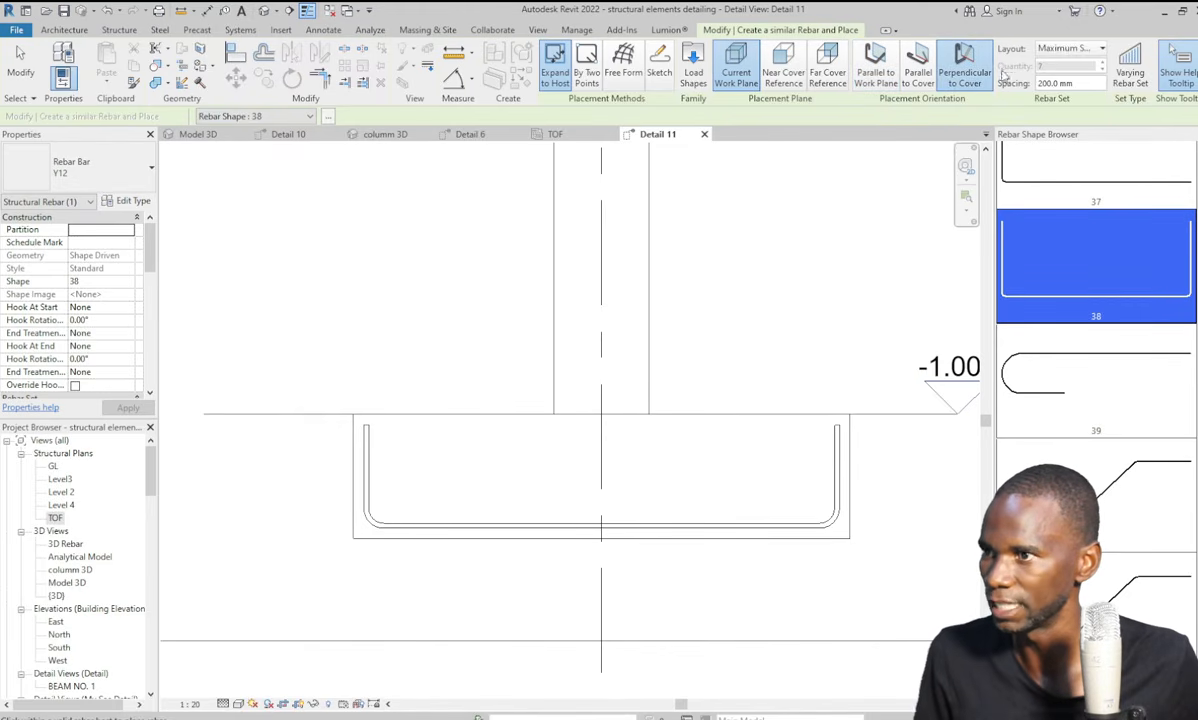
{"action": "left_click", "coordinate": [966, 66]}
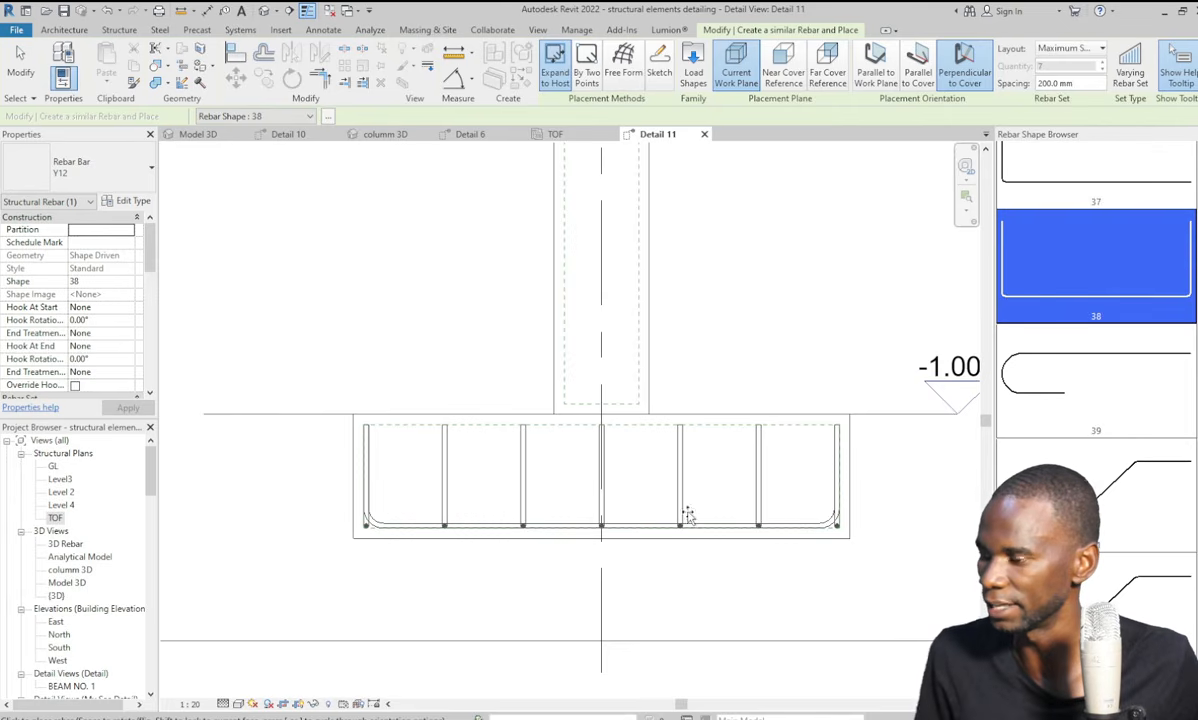
{"action": "left_click", "coordinate": [732, 505]}
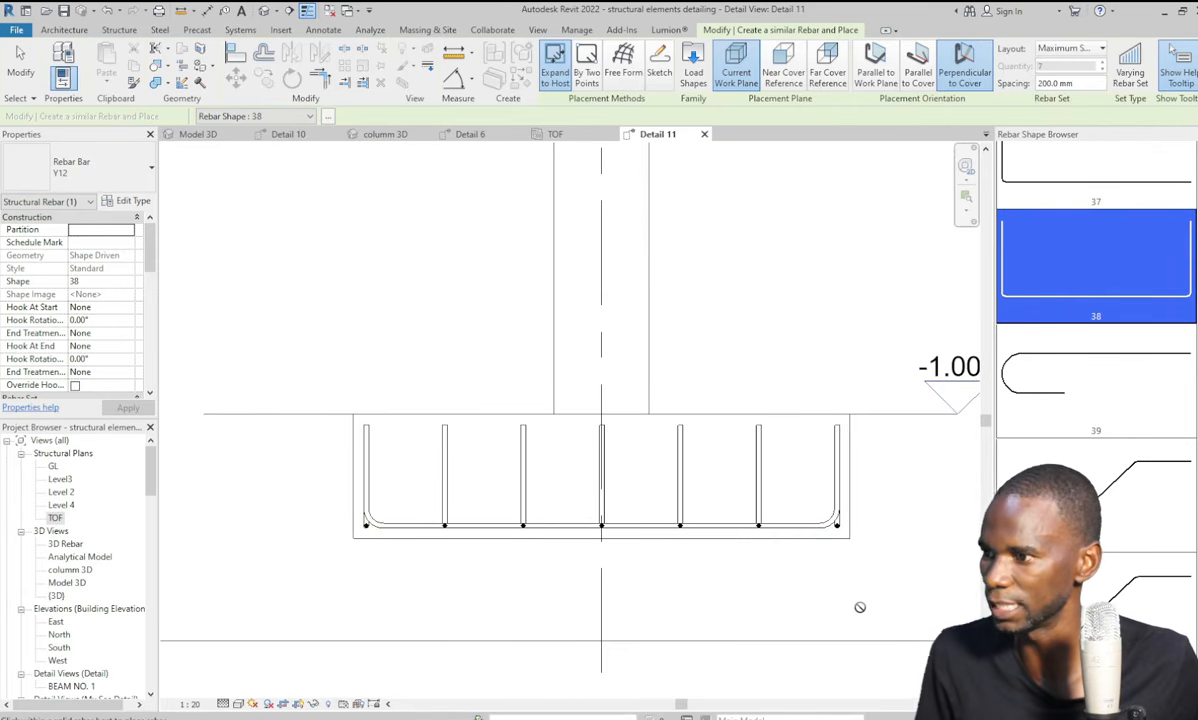
{"action": "key", "text": "Escape"}
{"action": "key", "text": "Escape"}
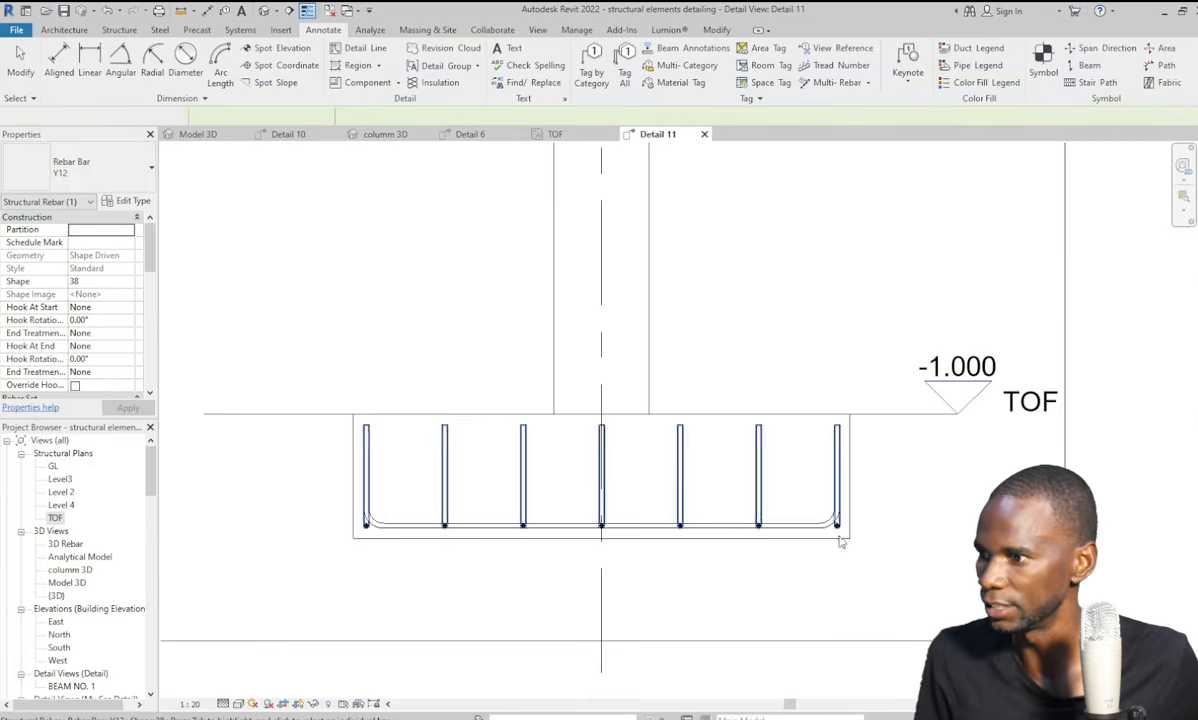
Select the perpendicular bar set and examine where it crosses the footing's bottom U-bar.
{"action": "scroll", "coordinate": [843, 562], "scroll_direction": "up", "scroll_amount": 3}
{"action": "left_click", "coordinate": [697, 432]}
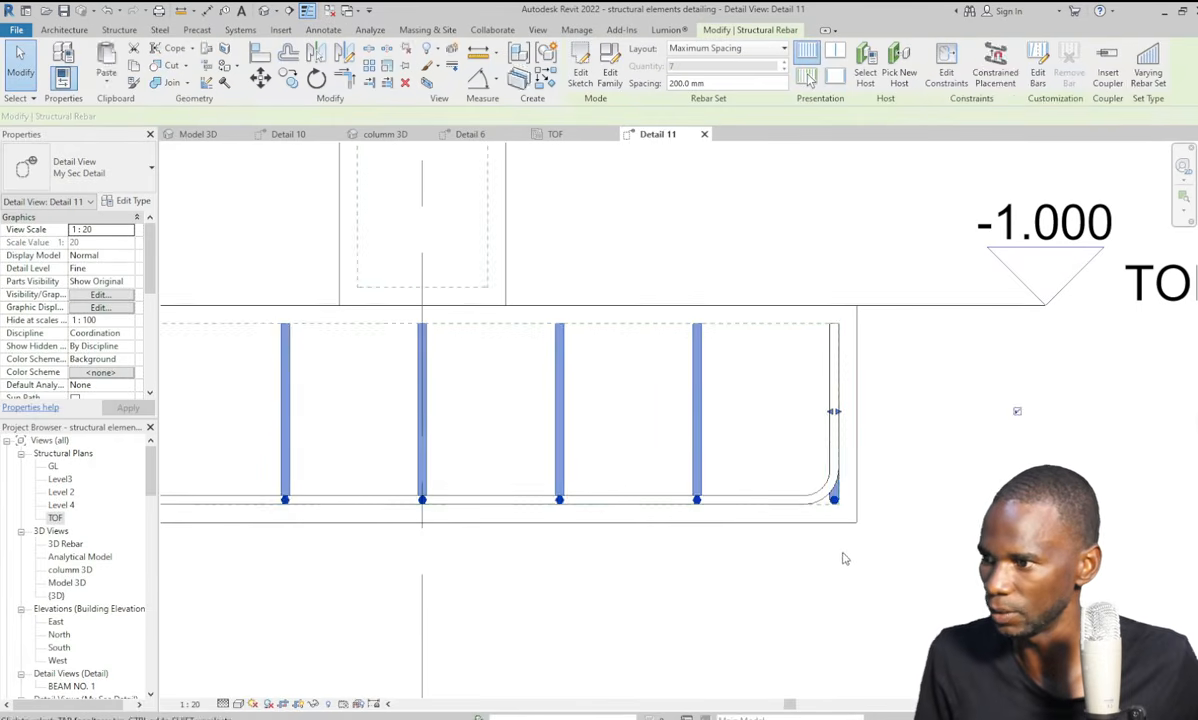
{"action": "scroll", "coordinate": [853, 535], "scroll_direction": "up", "scroll_amount": 2}
{"action": "scroll", "coordinate": [828, 490], "scroll_direction": "down", "scroll_amount": 2}
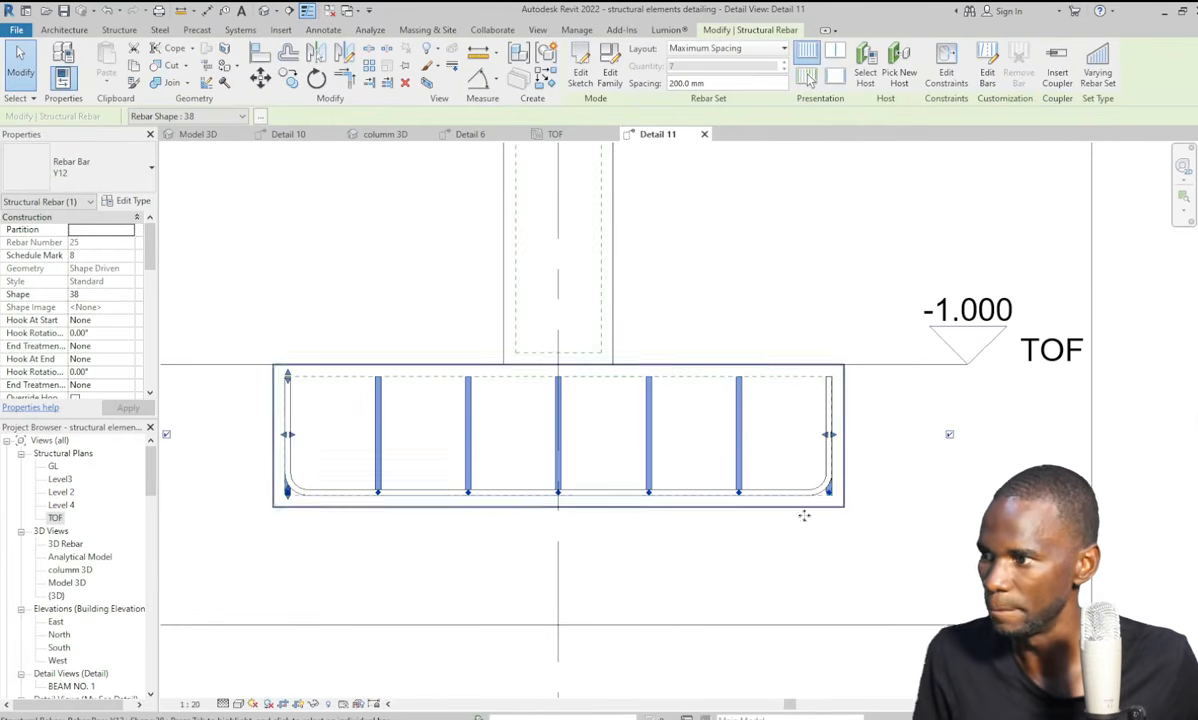
{"action": "scroll", "coordinate": [690, 495], "scroll_direction": "up", "scroll_amount": 5}
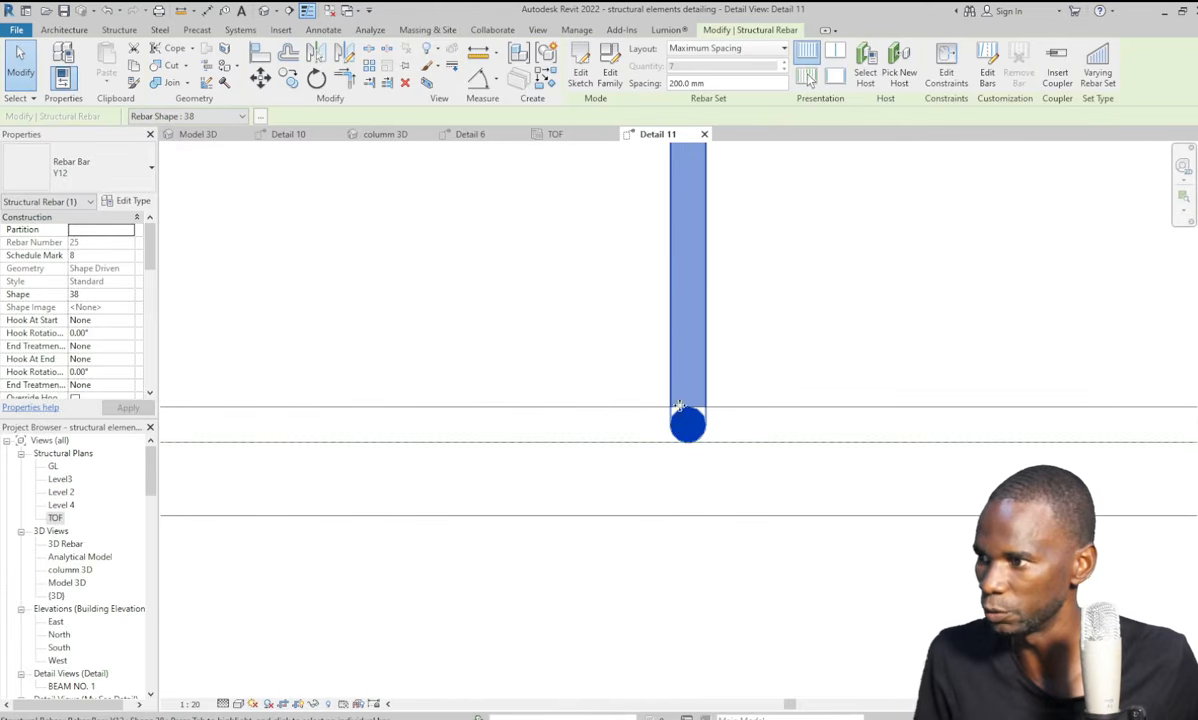
{"action": "scroll", "coordinate": [698, 484], "scroll_direction": "down", "scroll_amount": 3}
{"action": "scroll", "coordinate": [740, 495], "scroll_direction": "up", "scroll_amount": 4}
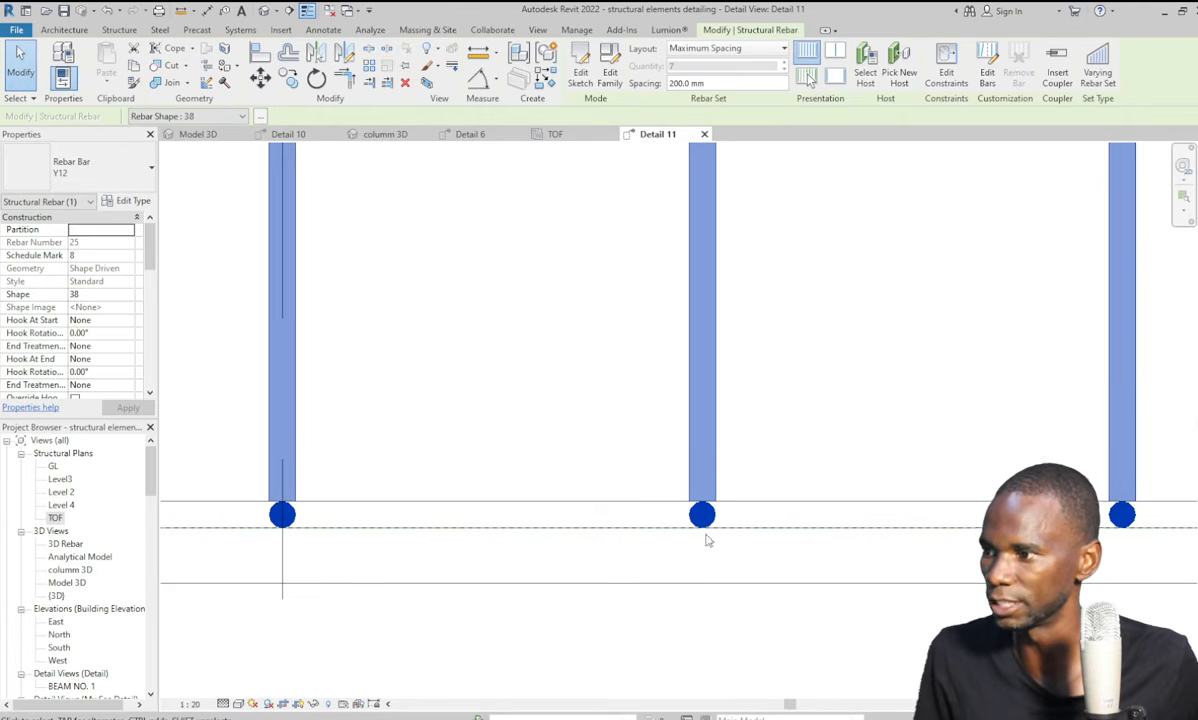
Edit the perpendicular bar set's constraints and set its bottom segment's offset from the footing cover to 12 mm.
{"action": "left_click", "coordinate": [946, 62]}
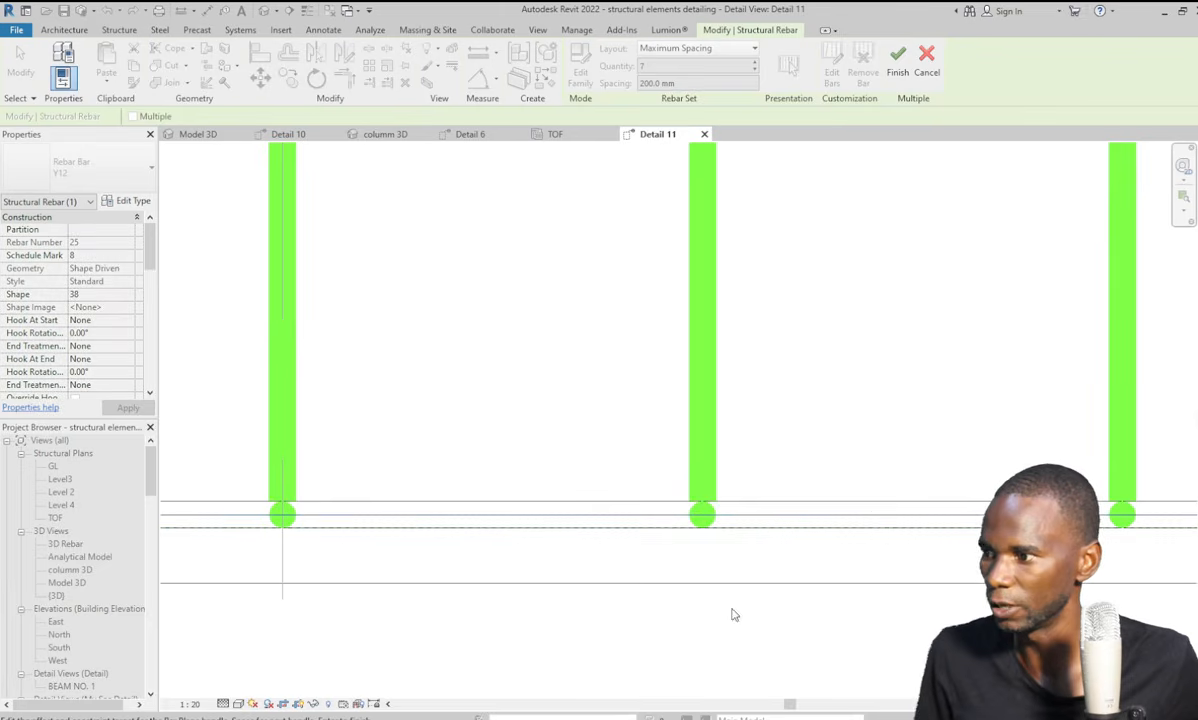
{"action": "scroll", "coordinate": [787, 519], "scroll_direction": "down", "scroll_amount": 1}
{"action": "scroll", "coordinate": [787, 519], "scroll_direction": "down", "scroll_amount": 2}
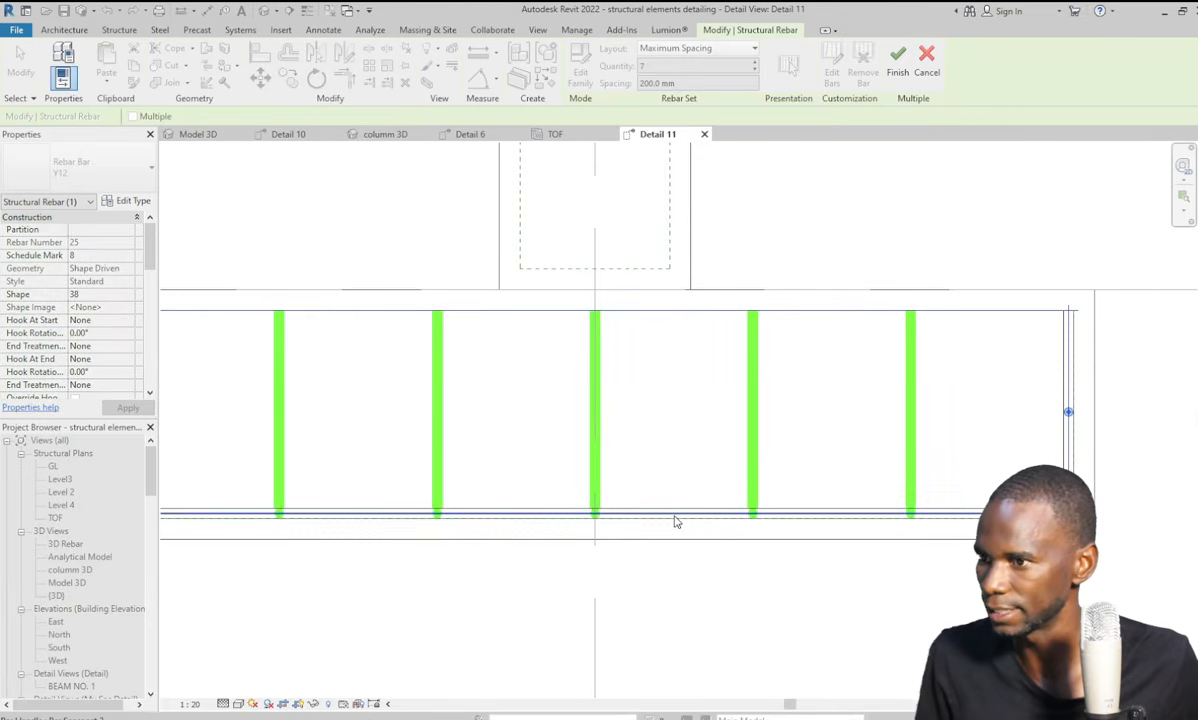
{"action": "scroll", "coordinate": [675, 521], "scroll_direction": "down", "scroll_amount": 2}
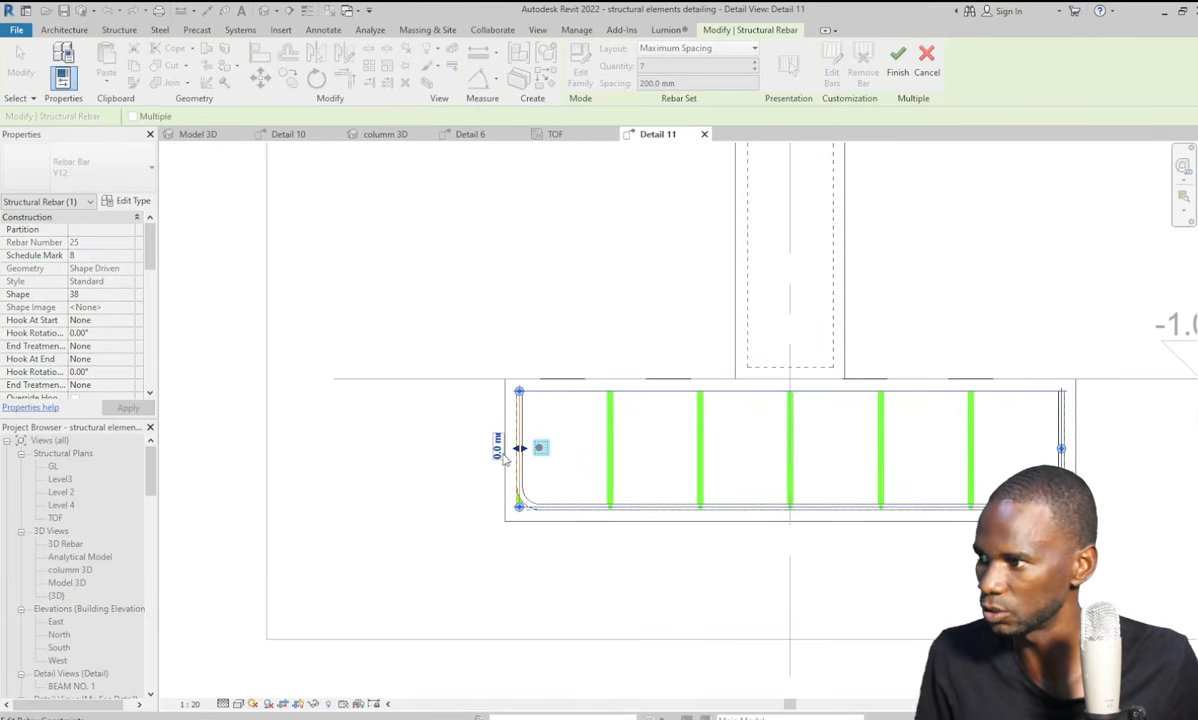
{"action": "scroll", "coordinate": [853, 532], "scroll_direction": "up", "scroll_amount": 2}
{"action": "scroll", "coordinate": [834, 543], "scroll_direction": "up", "scroll_amount": 1}
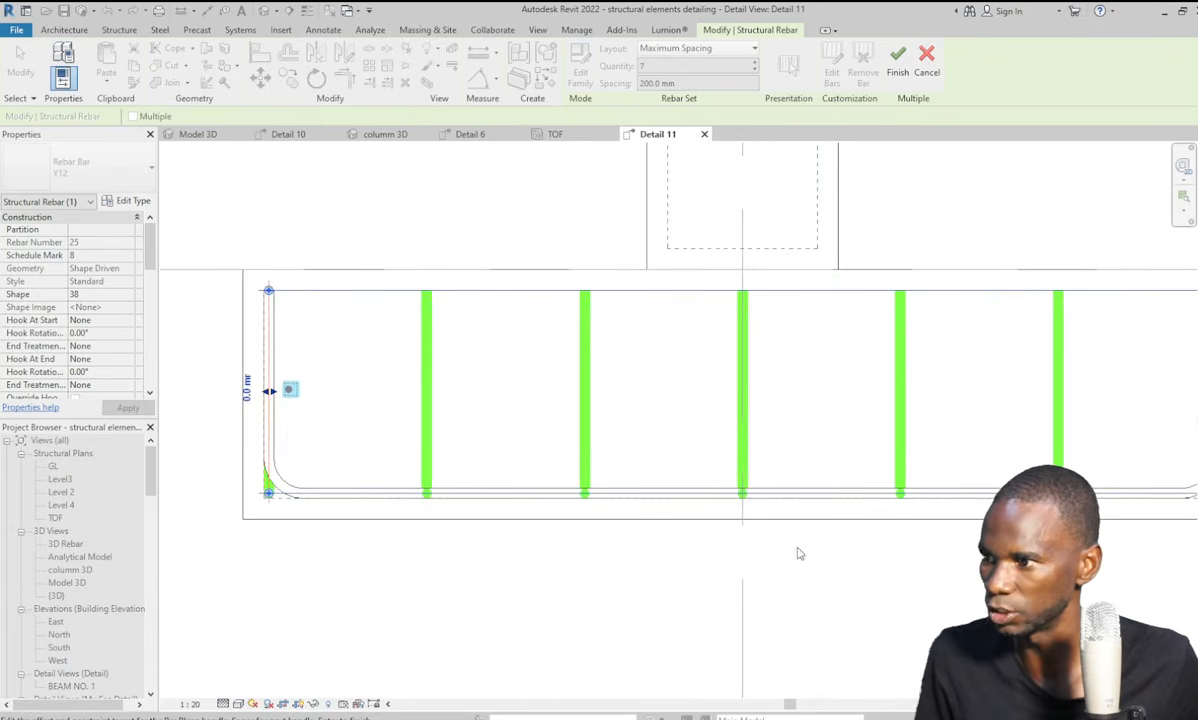
{"action": "scroll", "coordinate": [760, 531], "scroll_direction": "up", "scroll_amount": 1}
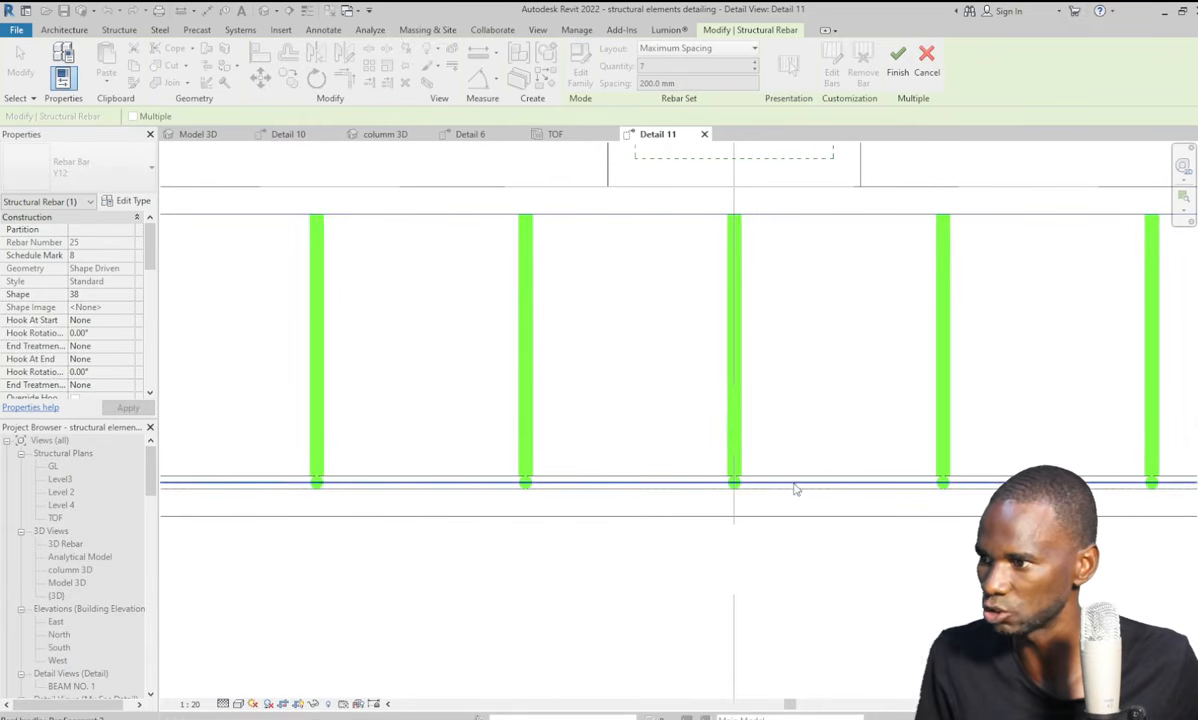
{"action": "left_click", "coordinate": [792, 485]}
{"action": "left_click", "coordinate": [744, 507]}
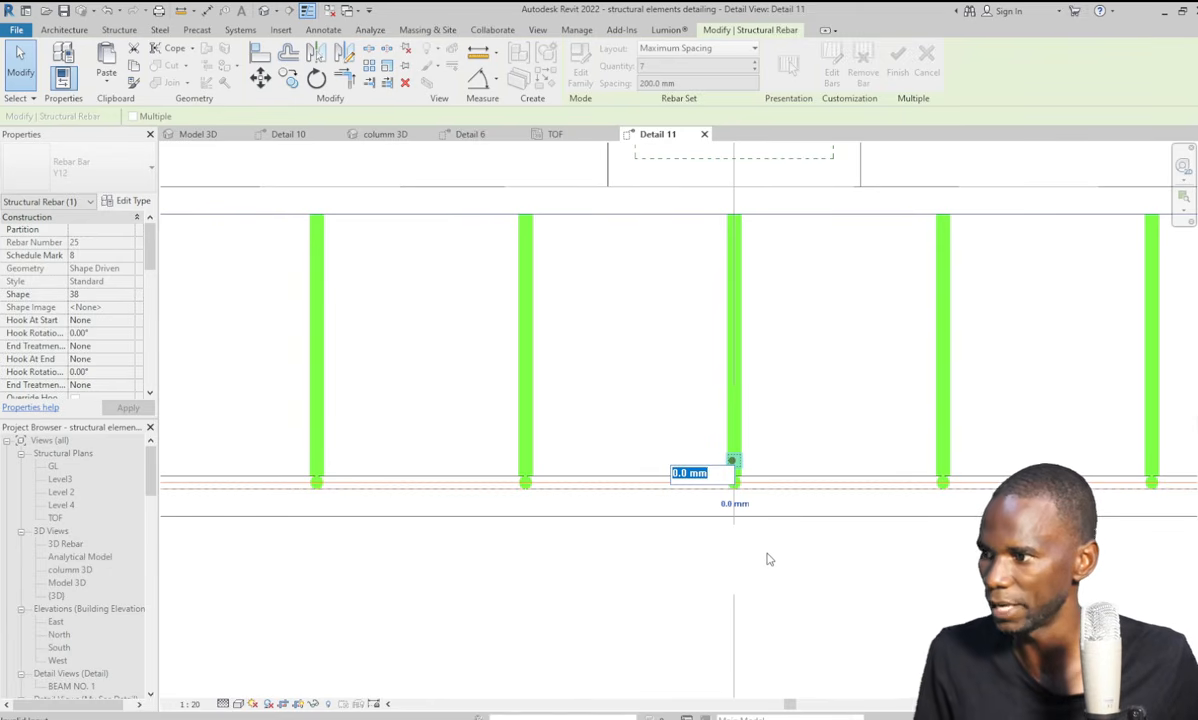
{"action": "type", "text": "12"}
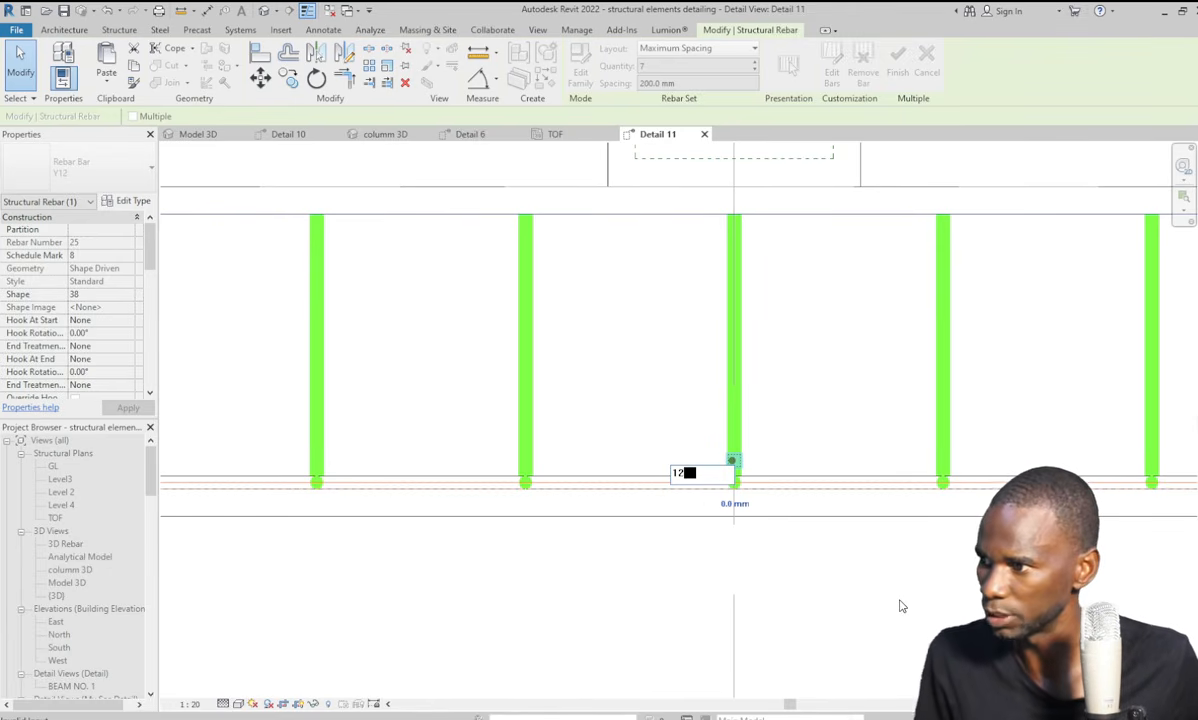
{"action": "key", "text": "Return"}
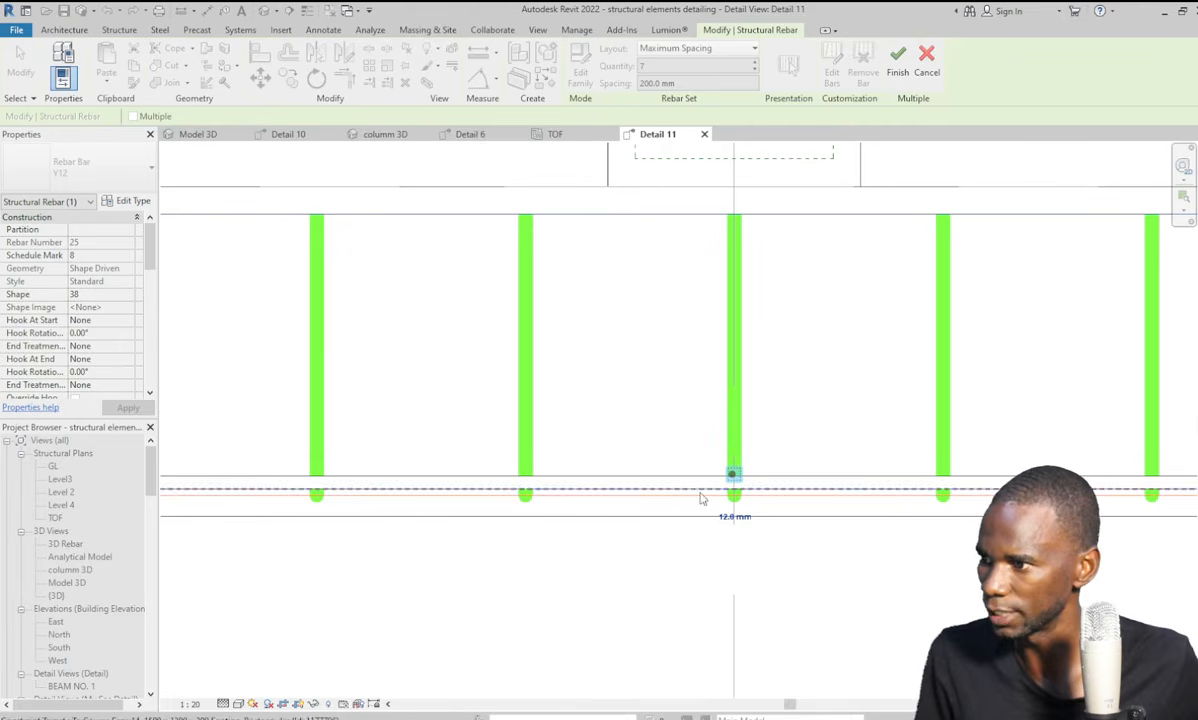
Change the bottom segment's cover offset to -12 mm and finish editing the constraints.
{"action": "left_click", "coordinate": [735, 516]}
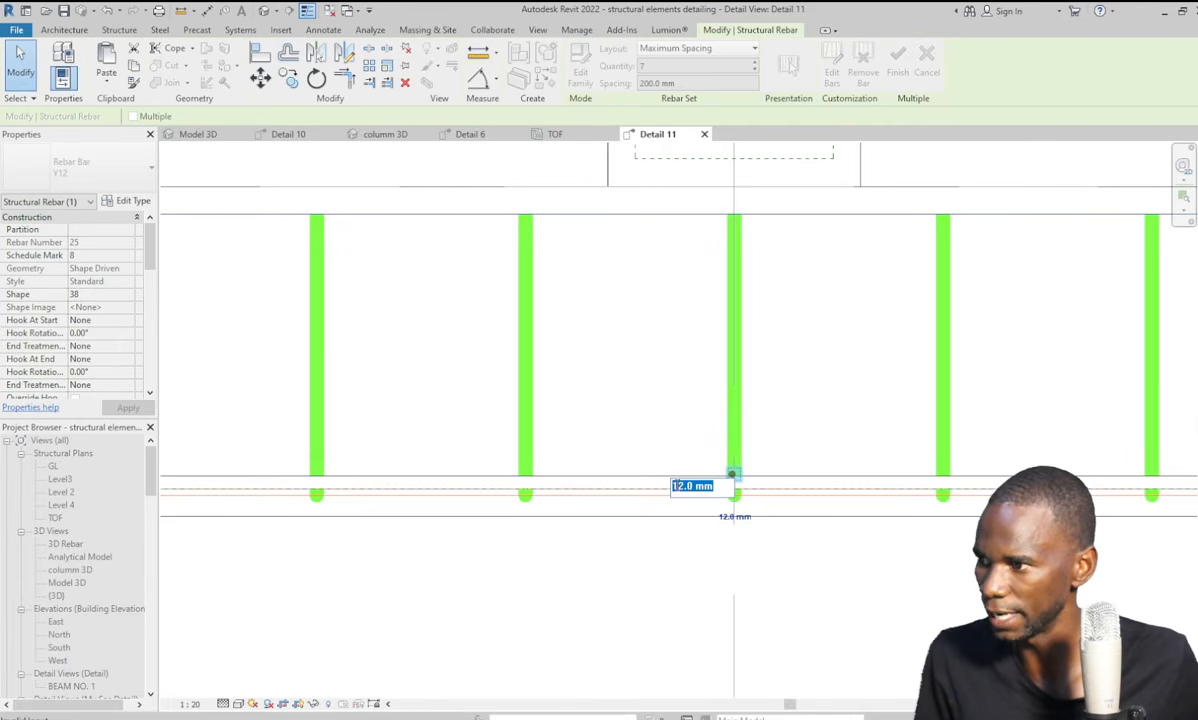
{"action": "left_click", "coordinate": [677, 484]}
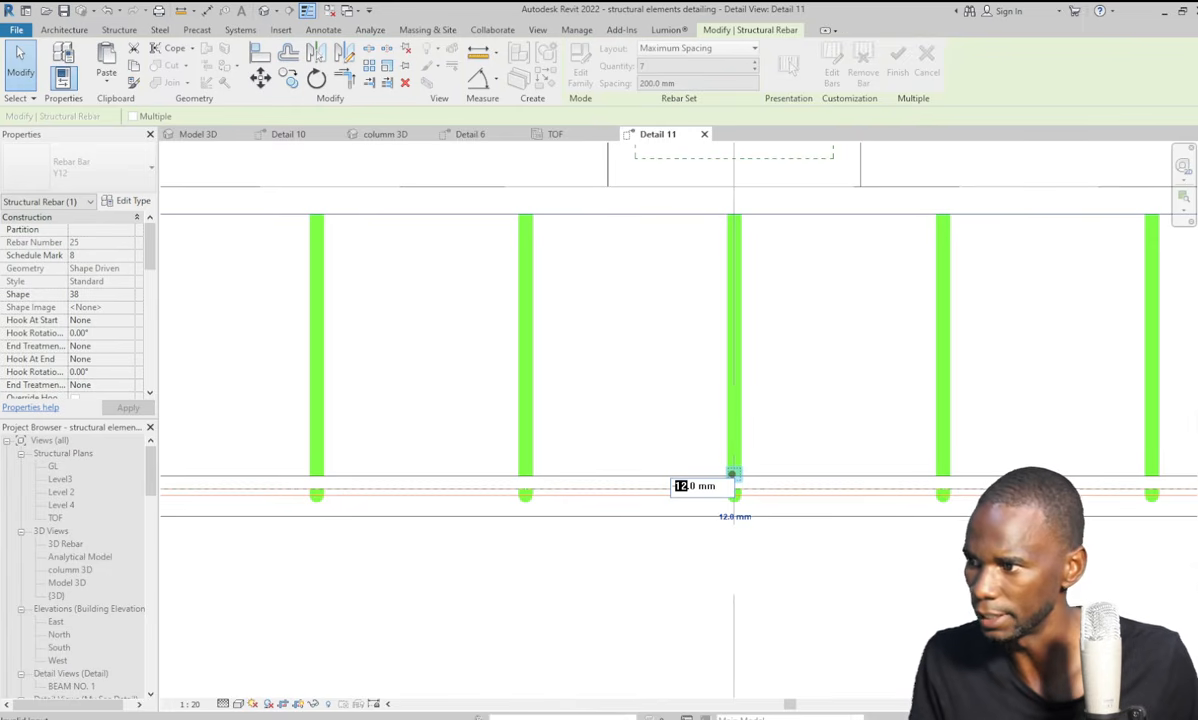
{"action": "key", "text": "Return"}
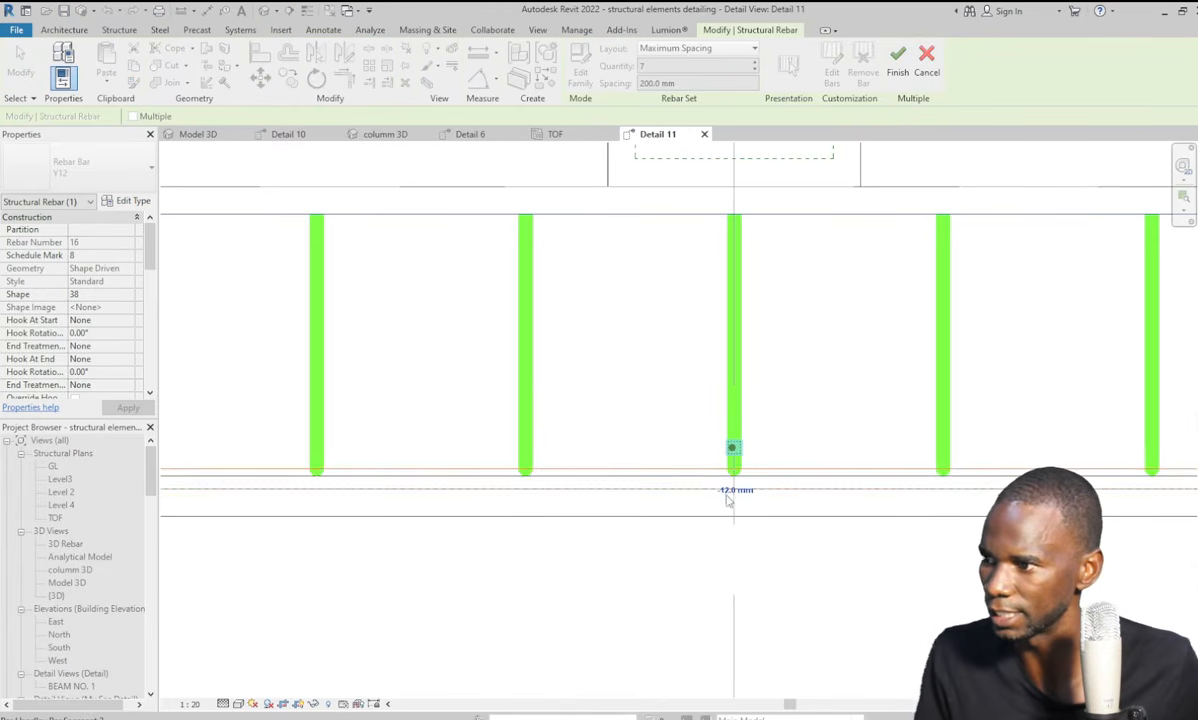
{"action": "scroll", "coordinate": [678, 527], "scroll_direction": "down", "scroll_amount": 4}
{"action": "left_click", "coordinate": [895, 68]}
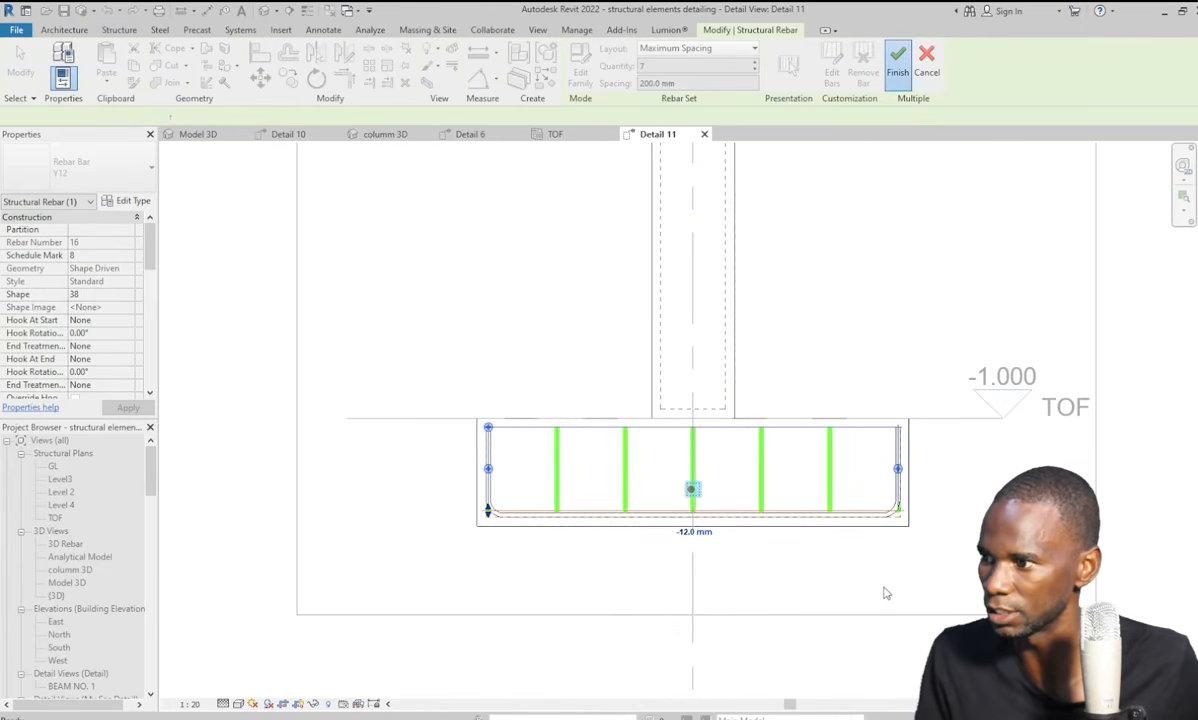
{"action": "left_click", "coordinate": [720, 547]}
Pull both ends of the perpendicular bar set's distribution inward, clear of the U-bar's bends.
{"action": "scroll", "coordinate": [720, 547], "scroll_direction": "up", "scroll_amount": 3}
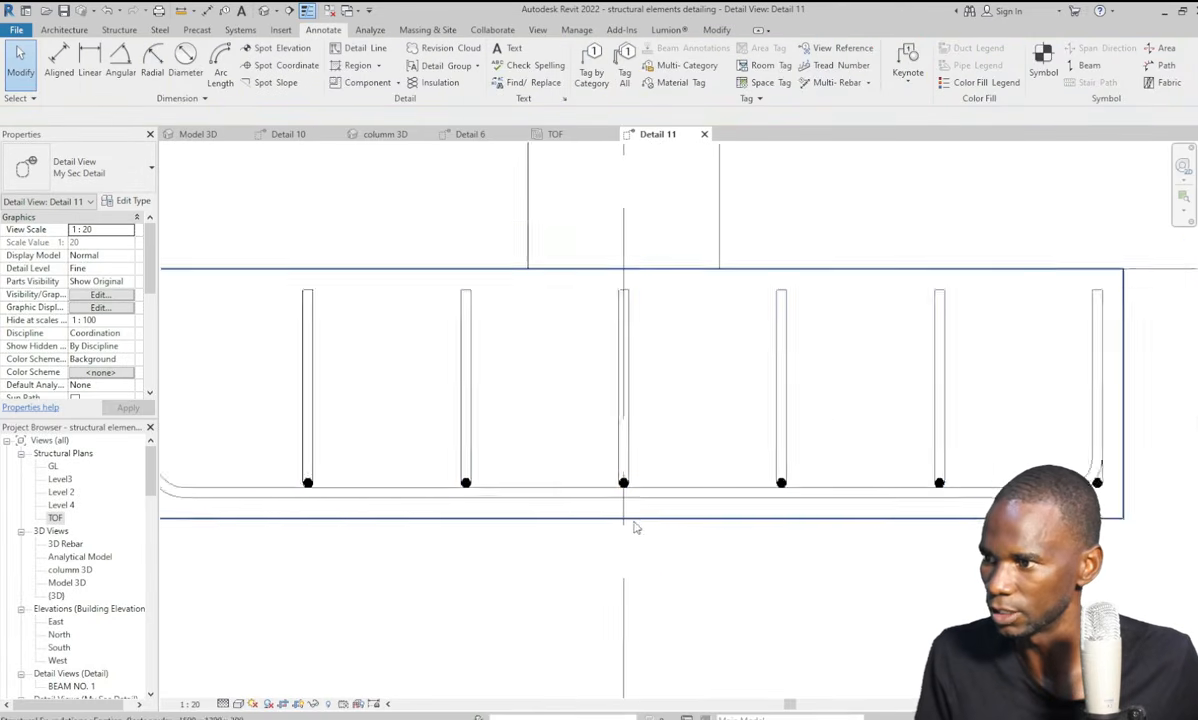
{"action": "scroll", "coordinate": [650, 521], "scroll_direction": "down", "scroll_amount": 3}
{"action": "scroll", "coordinate": [633, 495], "scroll_direction": "up", "scroll_amount": 3}
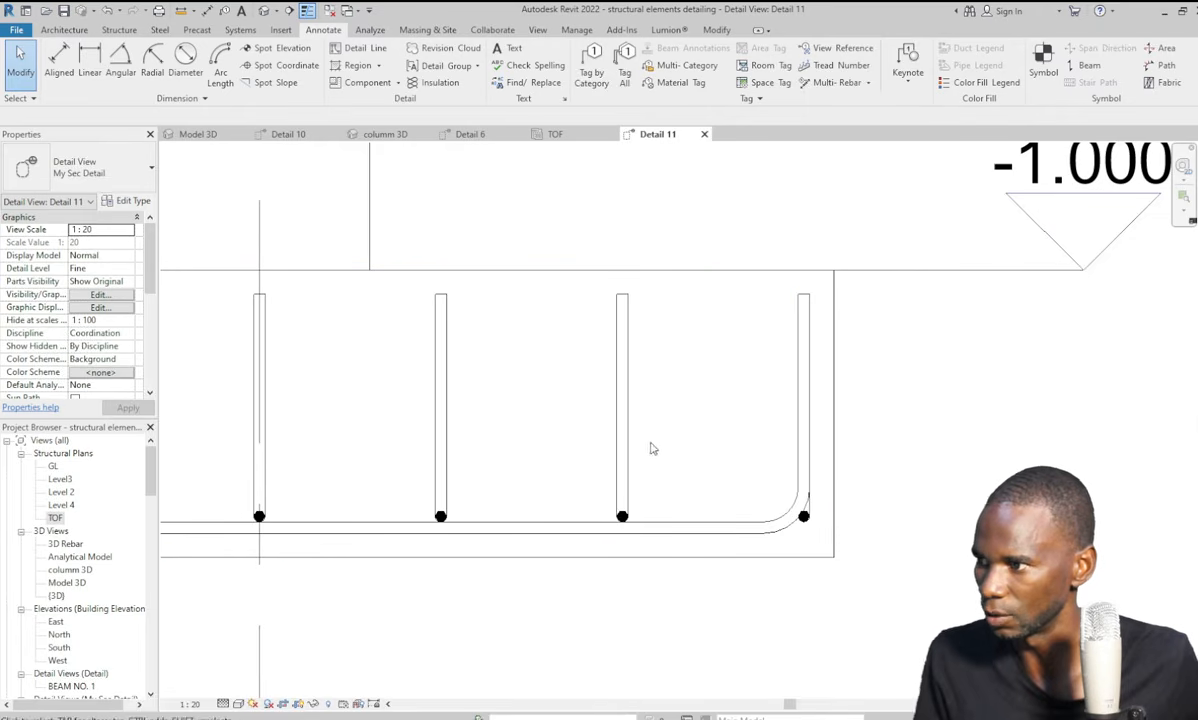
{"action": "left_click", "coordinate": [805, 515]}
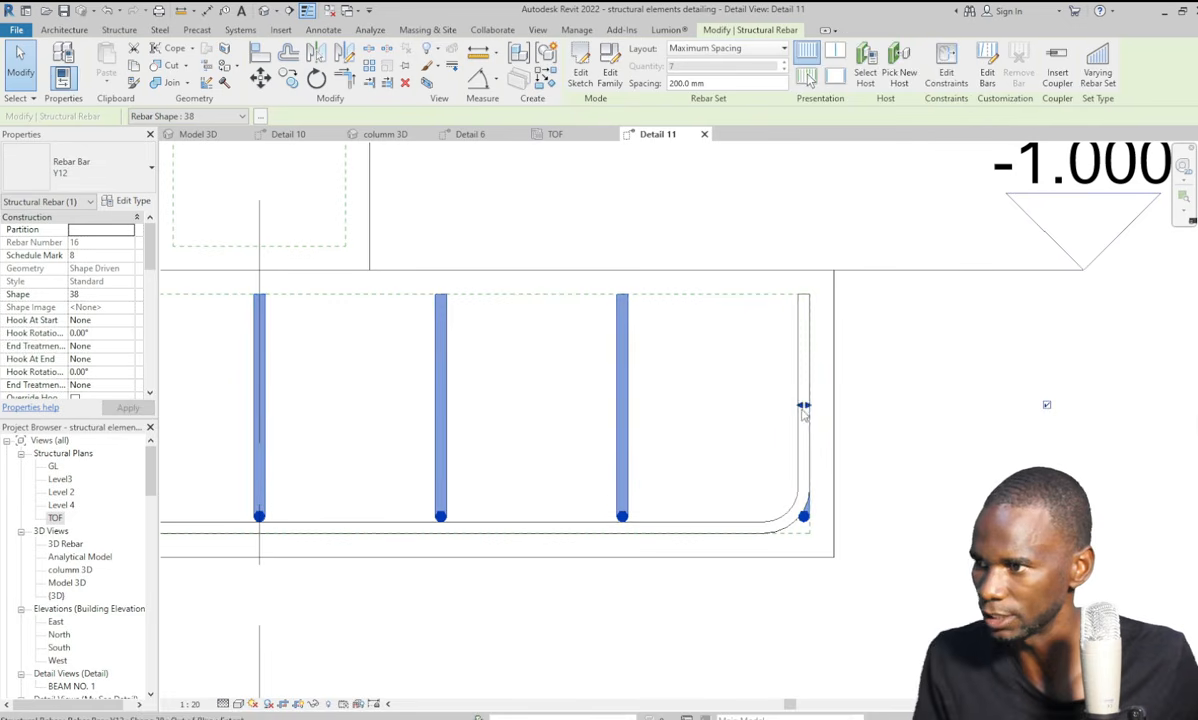
{"action": "left_click_drag", "start_coordinate": [804, 406], "coordinate": [764, 404]}
{"action": "scroll", "coordinate": [764, 404], "scroll_direction": "down", "scroll_amount": 3}
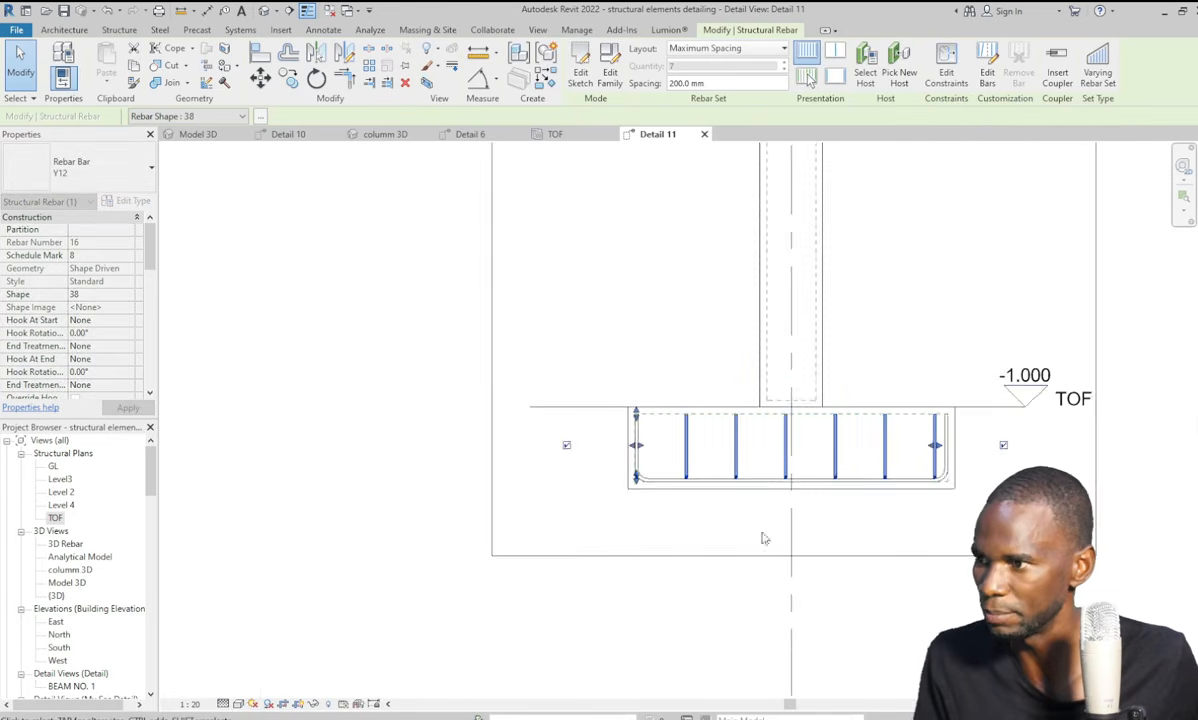
{"action": "scroll", "coordinate": [625, 420], "scroll_direction": "up", "scroll_amount": 5}
{"action": "left_click_drag", "start_coordinate": [622, 414], "coordinate": [644, 416]}
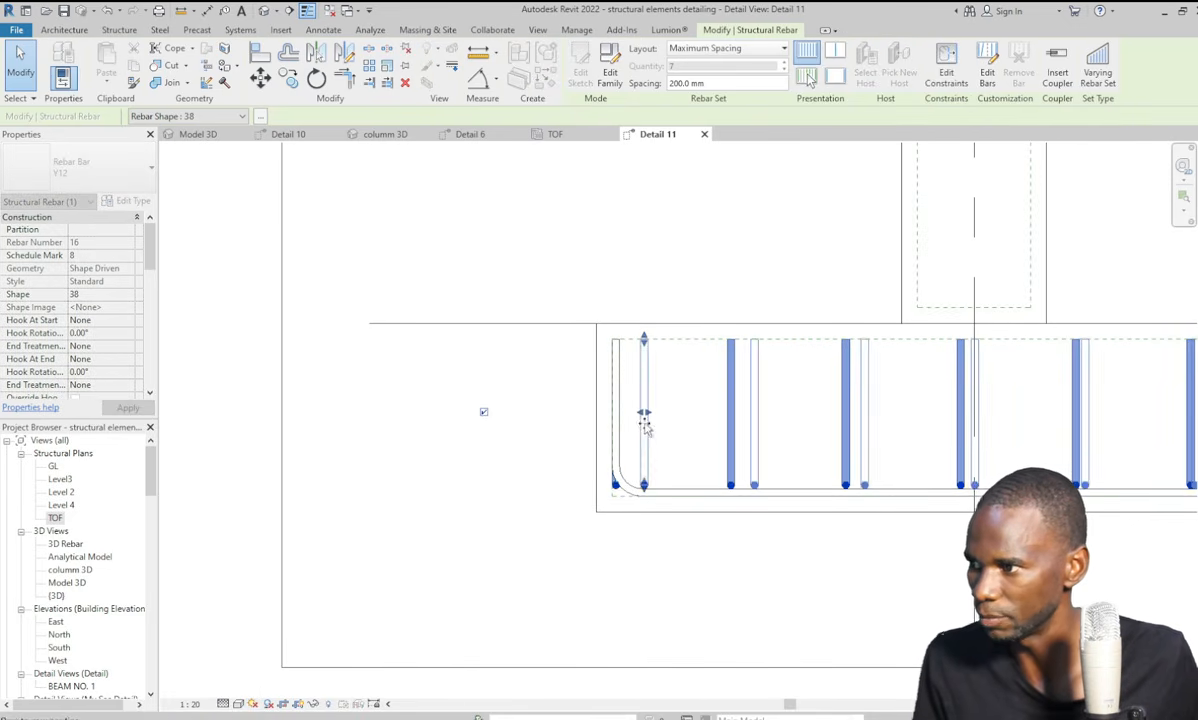
{"action": "left_click", "coordinate": [783, 622]}
{"action": "scroll", "coordinate": [562, 556], "scroll_direction": "down", "scroll_amount": 6}
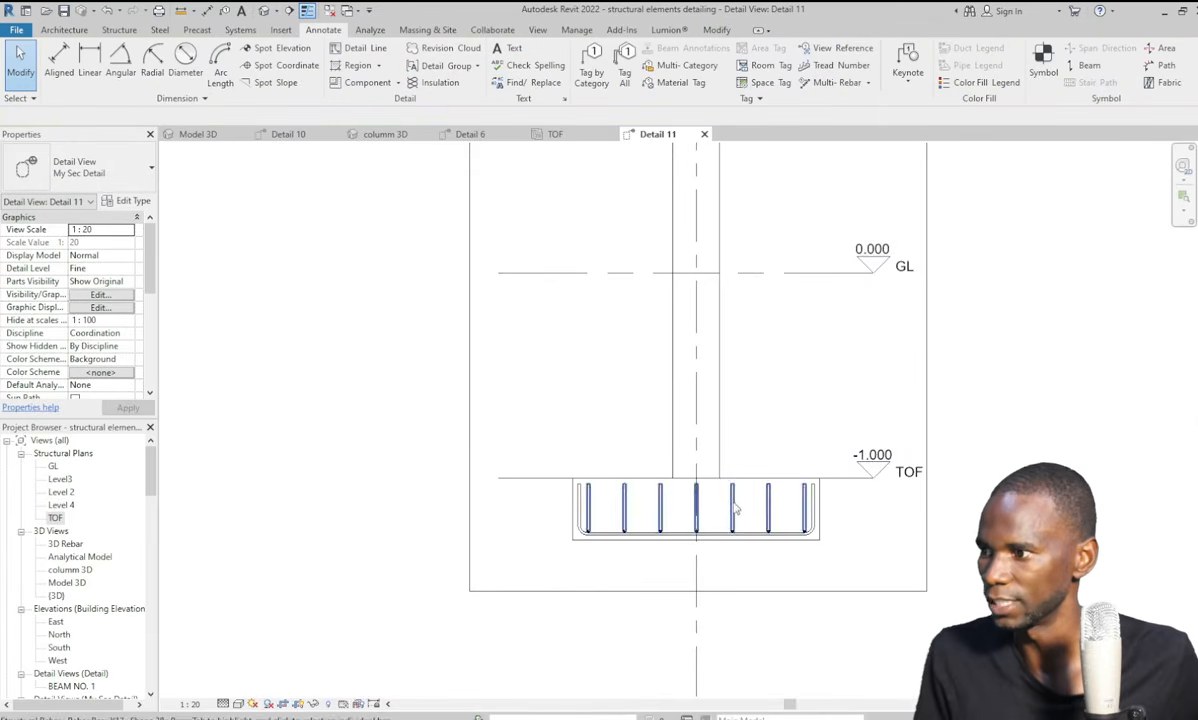
{"action": "scroll", "coordinate": [728, 409], "scroll_direction": "up", "scroll_amount": 4}
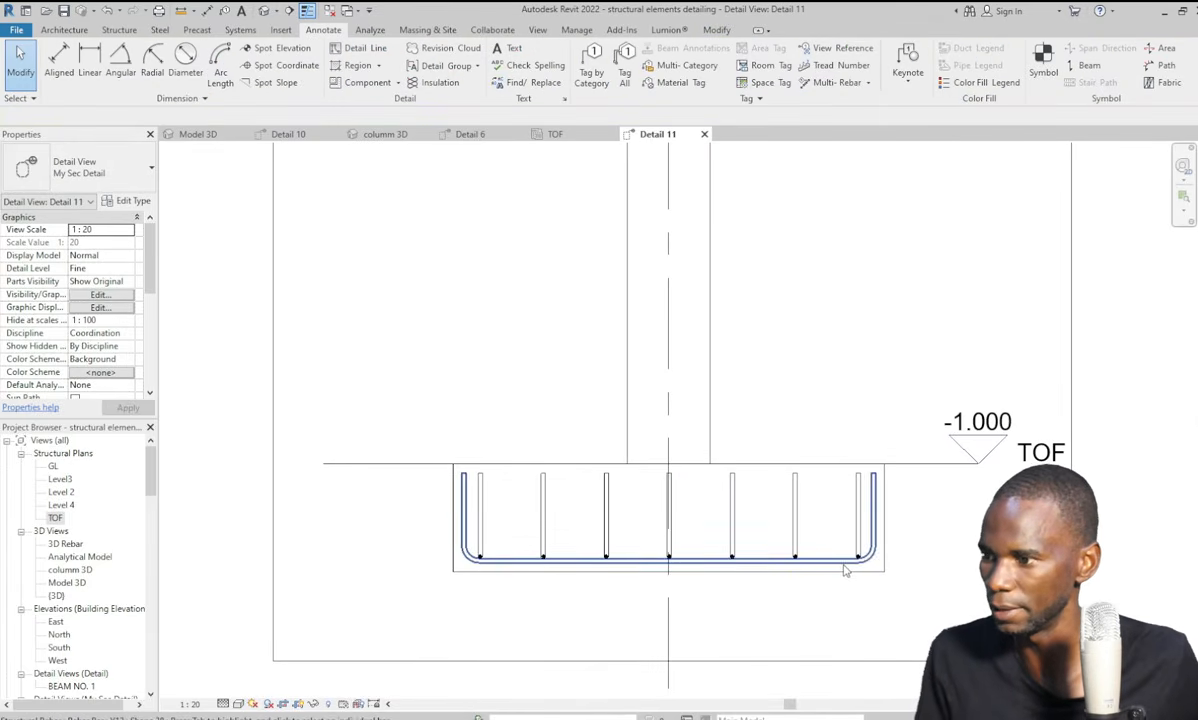
{"action": "scroll", "coordinate": [687, 573], "scroll_direction": "down", "scroll_amount": 3}
{"action": "scroll", "coordinate": [687, 573], "scroll_direction": "down", "scroll_amount": 2}
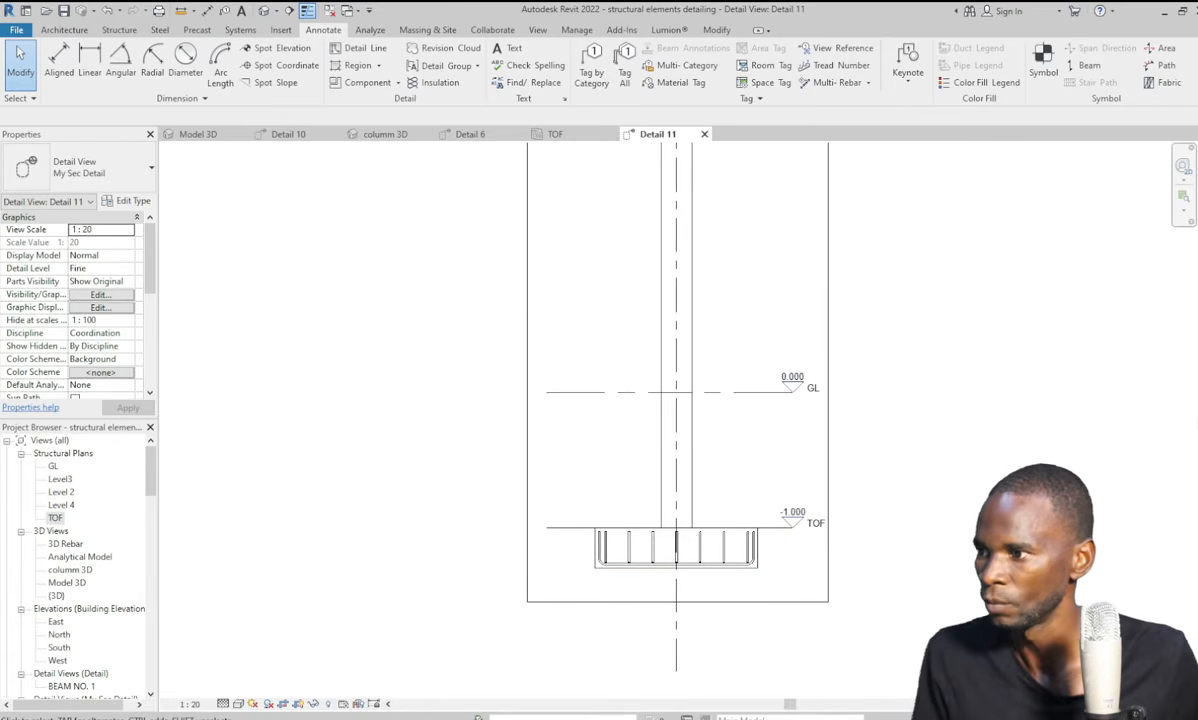
Cut a My Sec Detail section across the column between the GL and TOF levels.
{"action": "scroll", "coordinate": [727, 516], "scroll_direction": "down", "scroll_amount": 2}
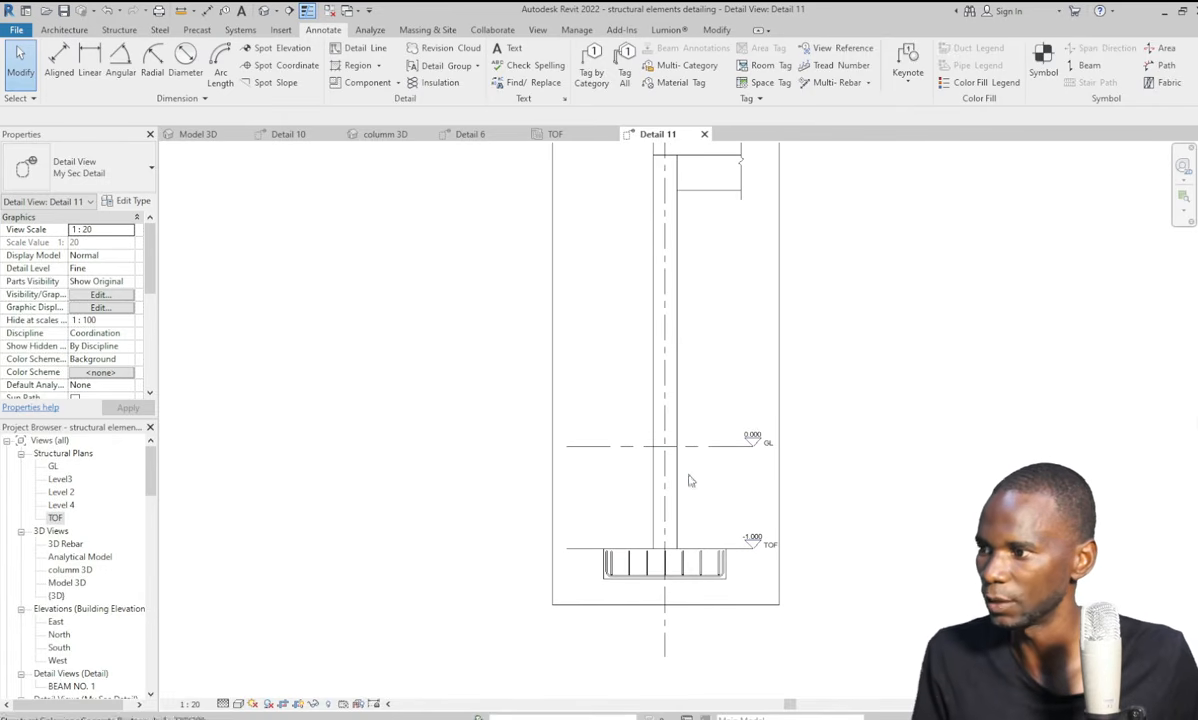
{"action": "left_click", "coordinate": [538, 30]}
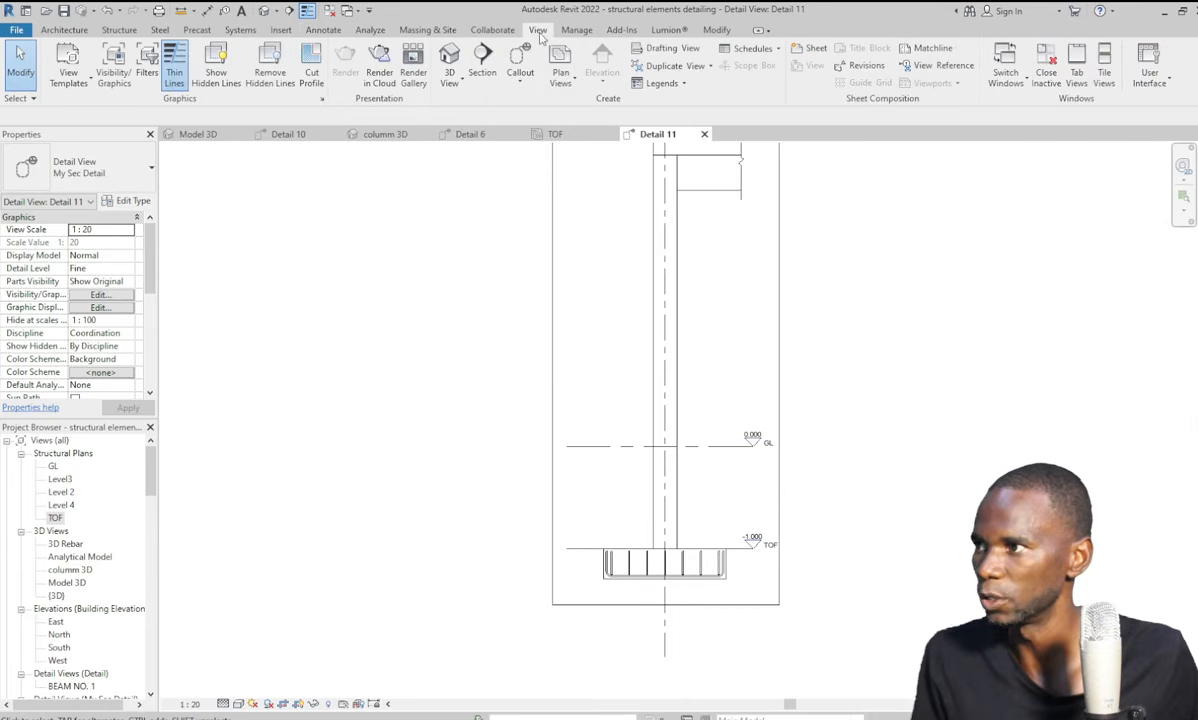
{"action": "left_click", "coordinate": [482, 62]}
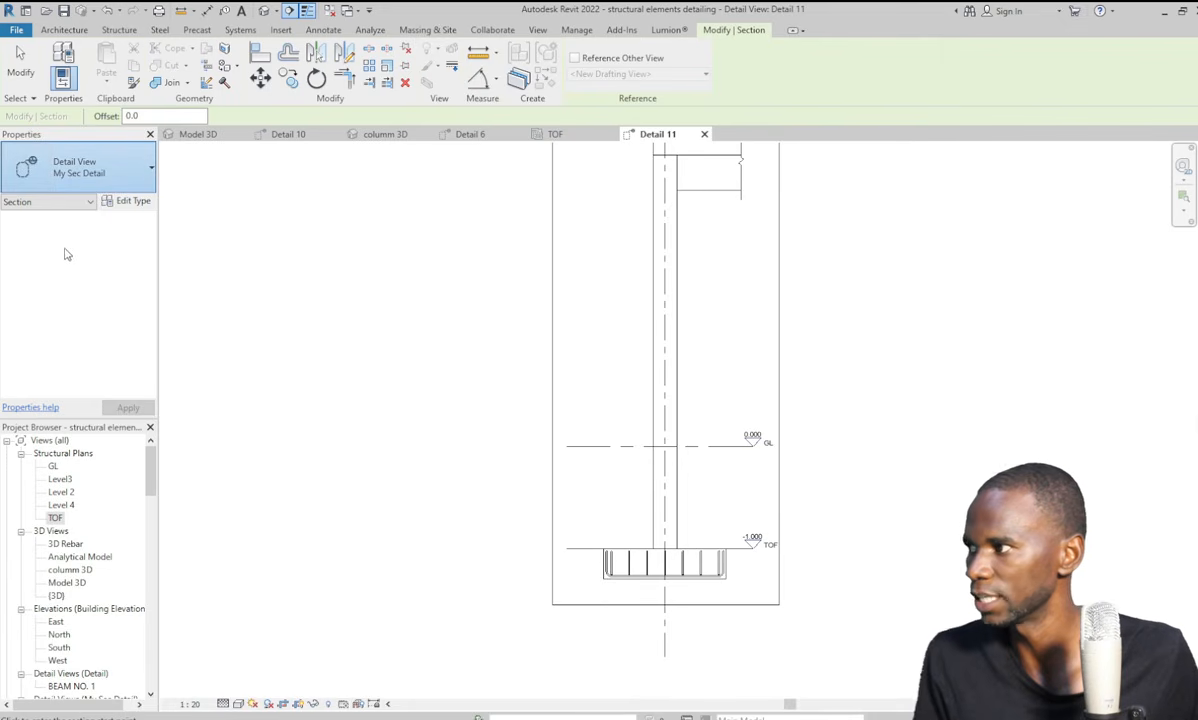
{"action": "left_click", "coordinate": [640, 490]}
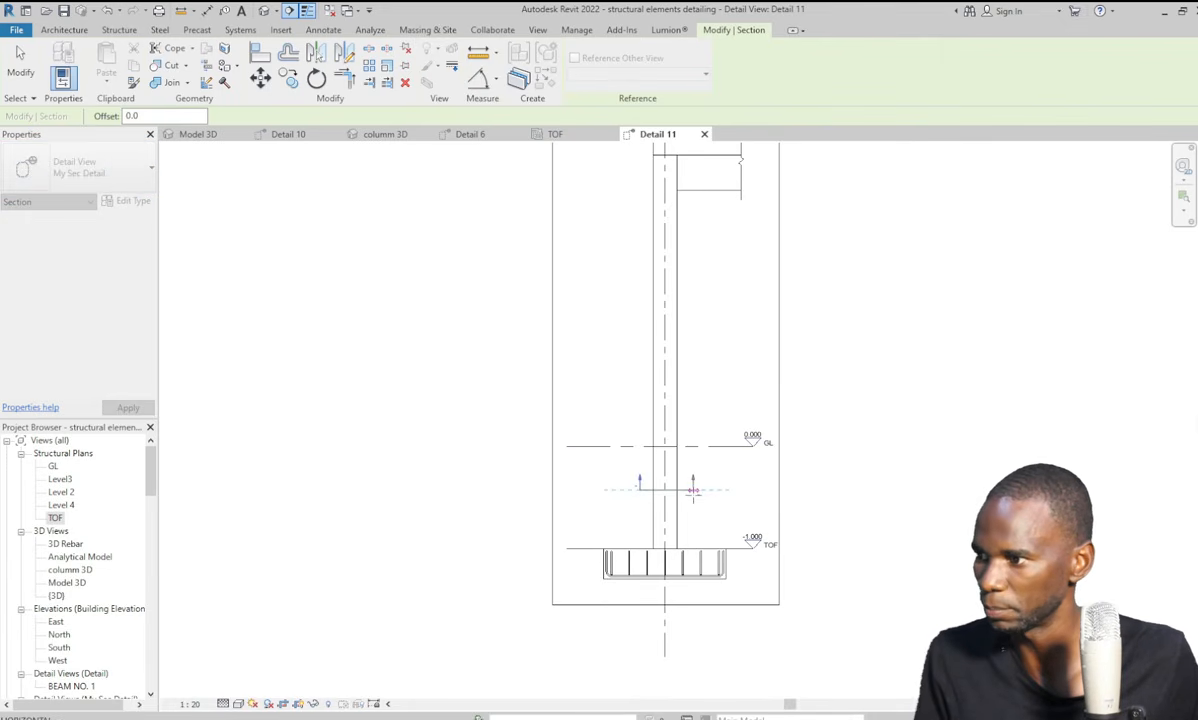
{"action": "left_click", "coordinate": [692, 490]}
{"action": "key", "text": "Escape"}
{"action": "key", "text": "Escape"}
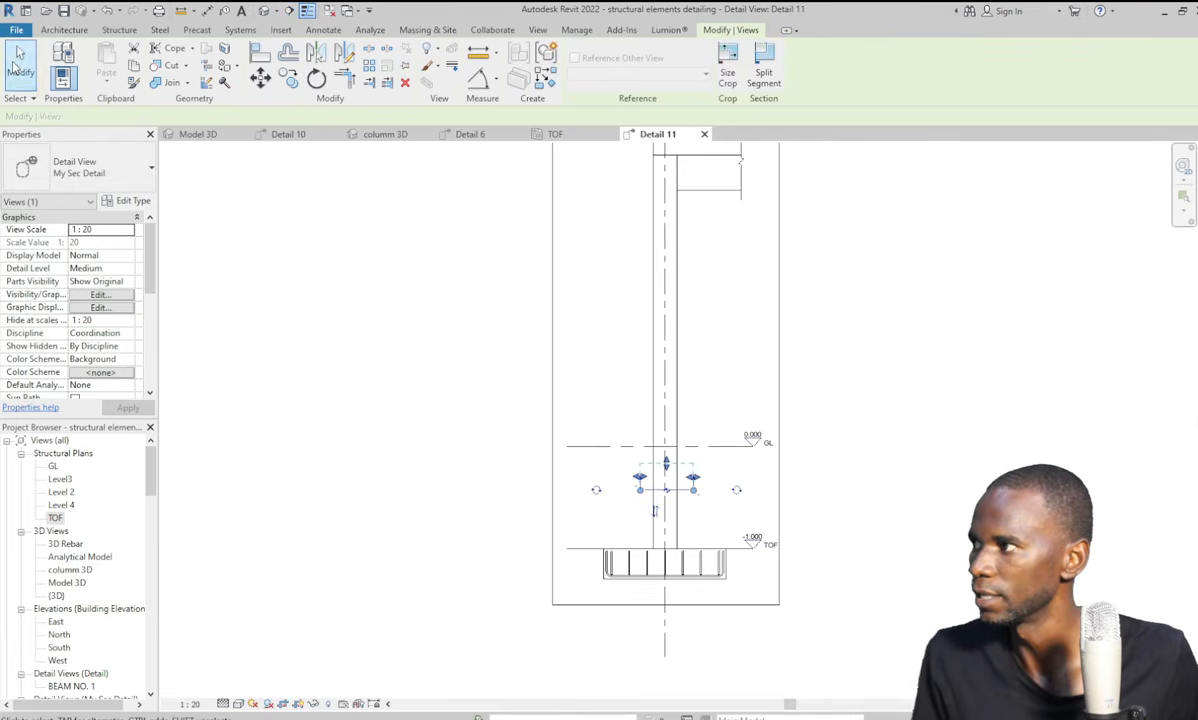
Copy the section mark up the column, once between GL and Level 2 and once in the storey above.
{"action": "scroll", "coordinate": [670, 510], "scroll_direction": "up", "scroll_amount": 2}
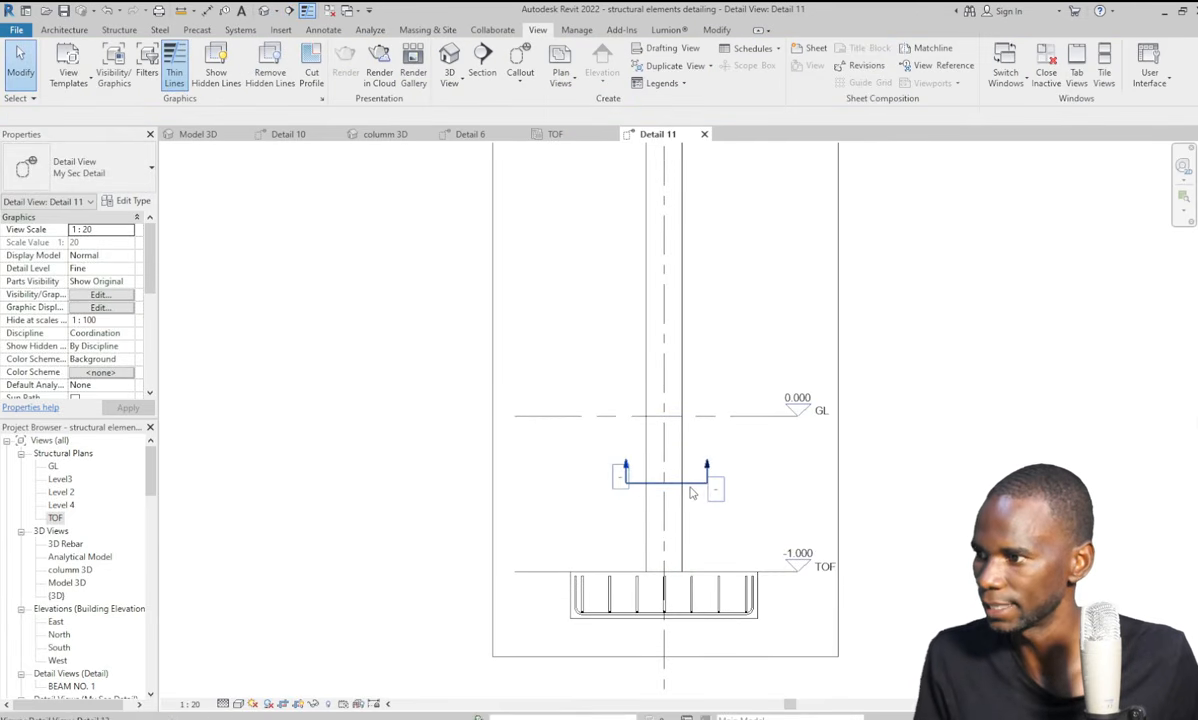
{"action": "left_click", "coordinate": [700, 487]}
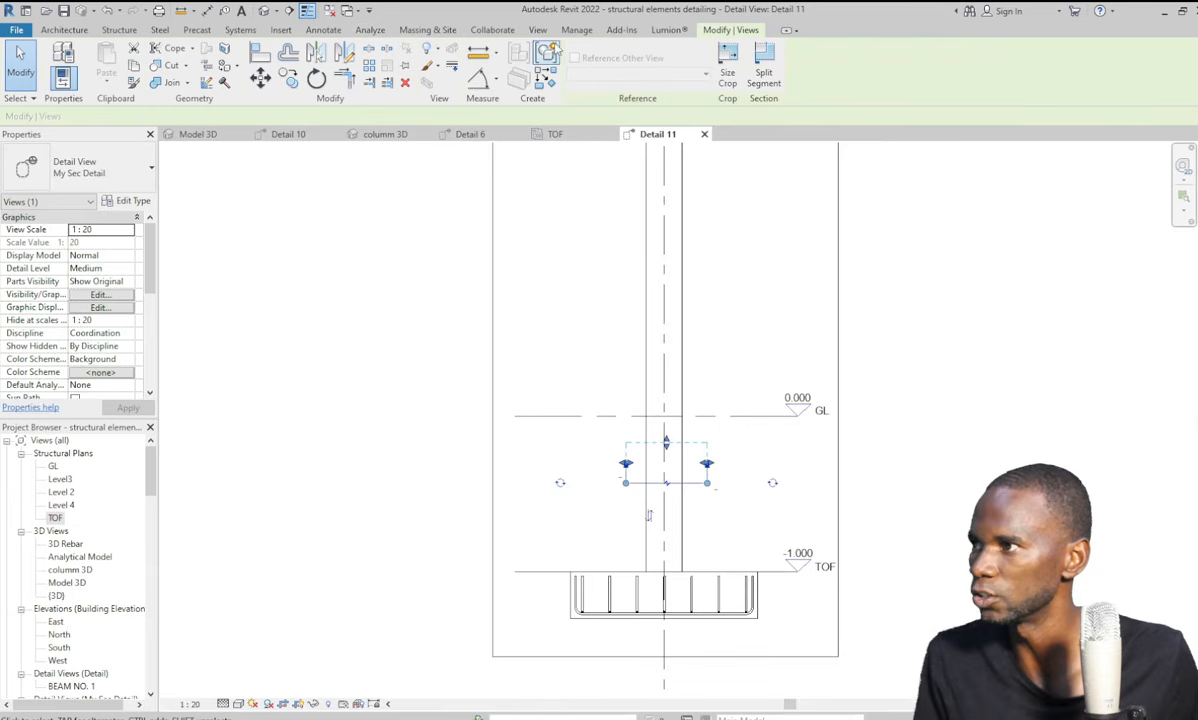
{"action": "left_click", "coordinate": [288, 79]}
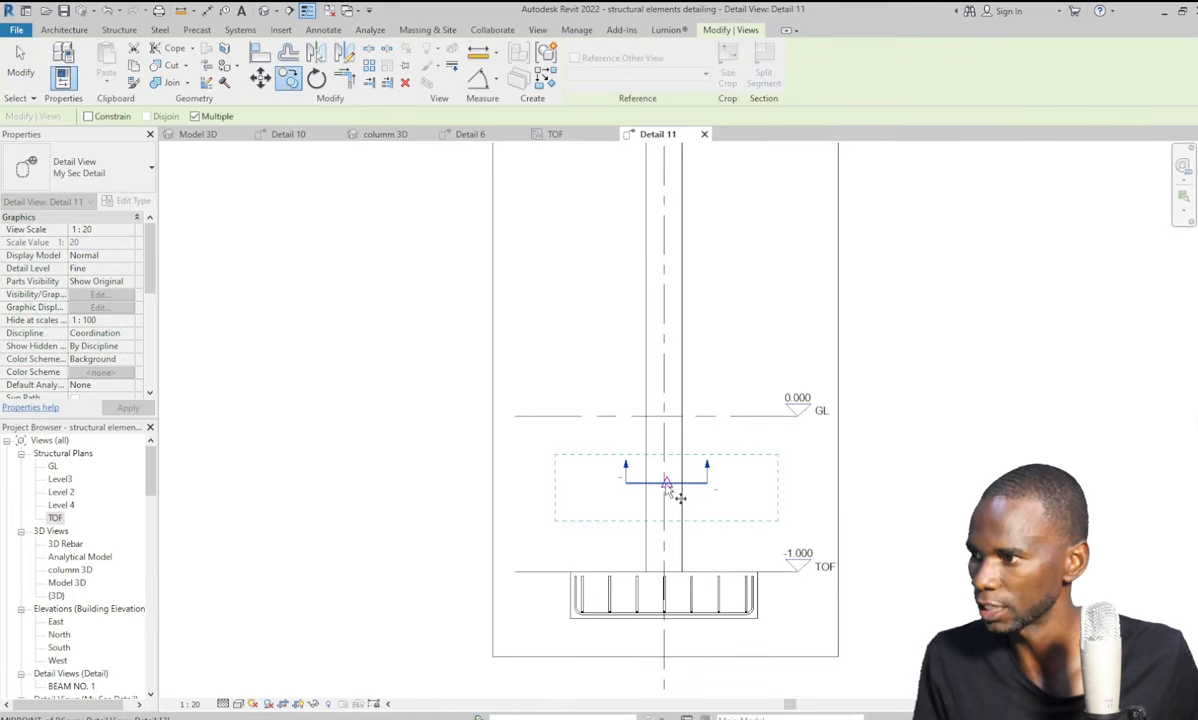
{"action": "left_click", "coordinate": [667, 484]}
{"action": "scroll", "coordinate": [640, 470], "scroll_direction": "down", "scroll_amount": 2}
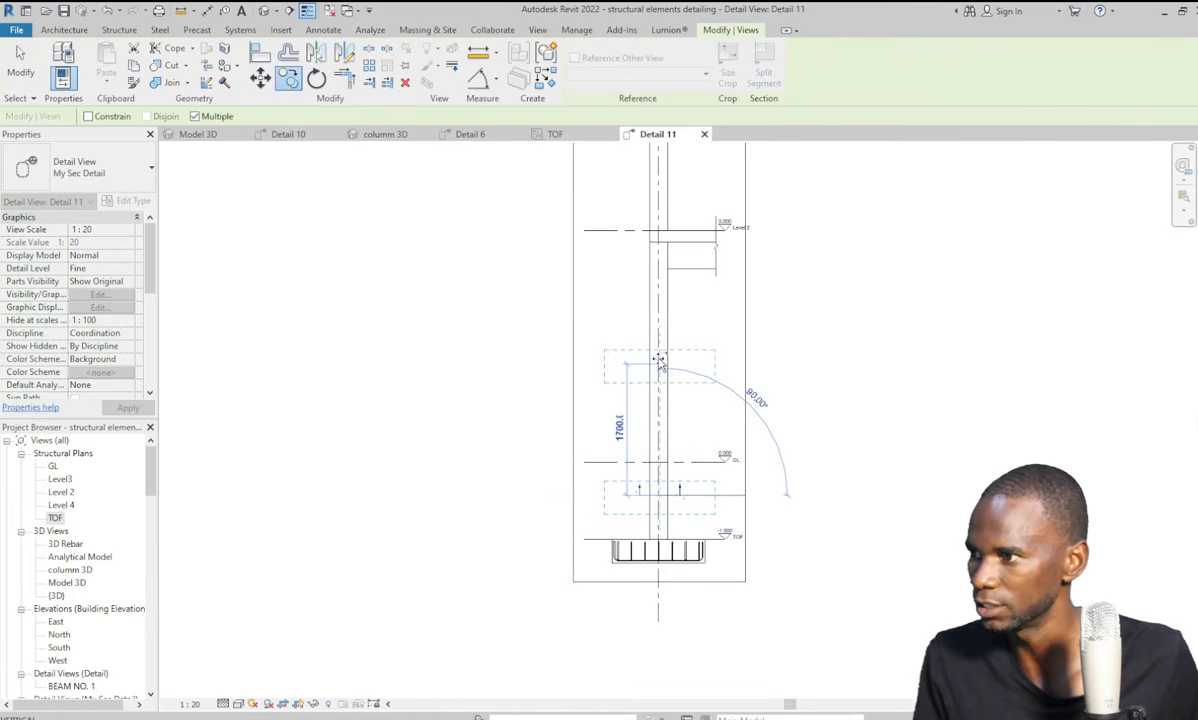
{"action": "scroll", "coordinate": [660, 360], "scroll_direction": "down", "scroll_amount": 2}
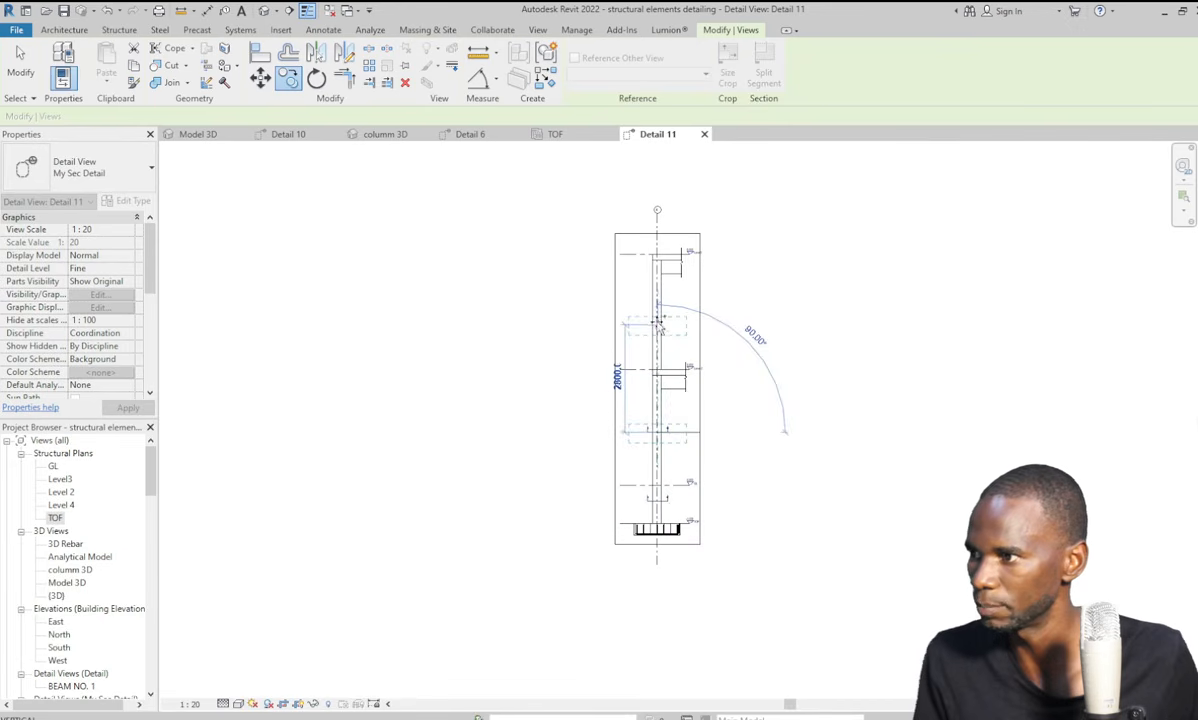
{"action": "left_click", "coordinate": [658, 320]}
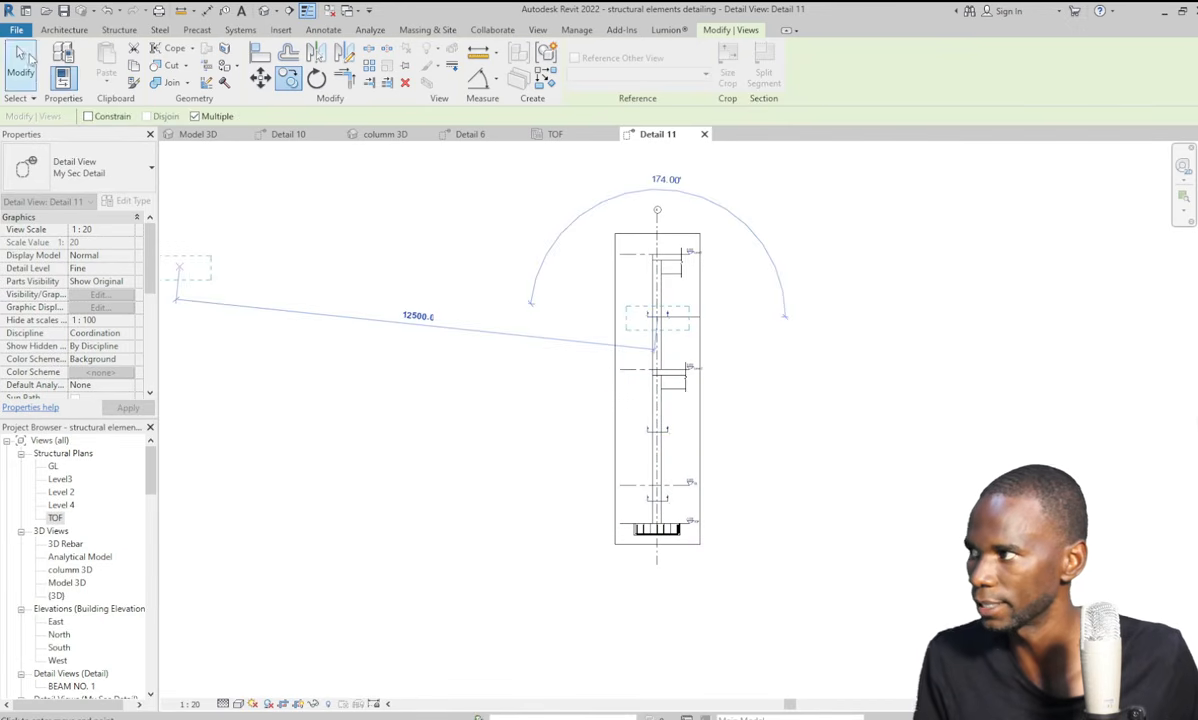
{"action": "left_click", "coordinate": [19, 57]}
Open the view of the lowest column section and set its scale to 1:25.
{"action": "scroll", "coordinate": [658, 498], "scroll_direction": "up", "scroll_amount": 5}
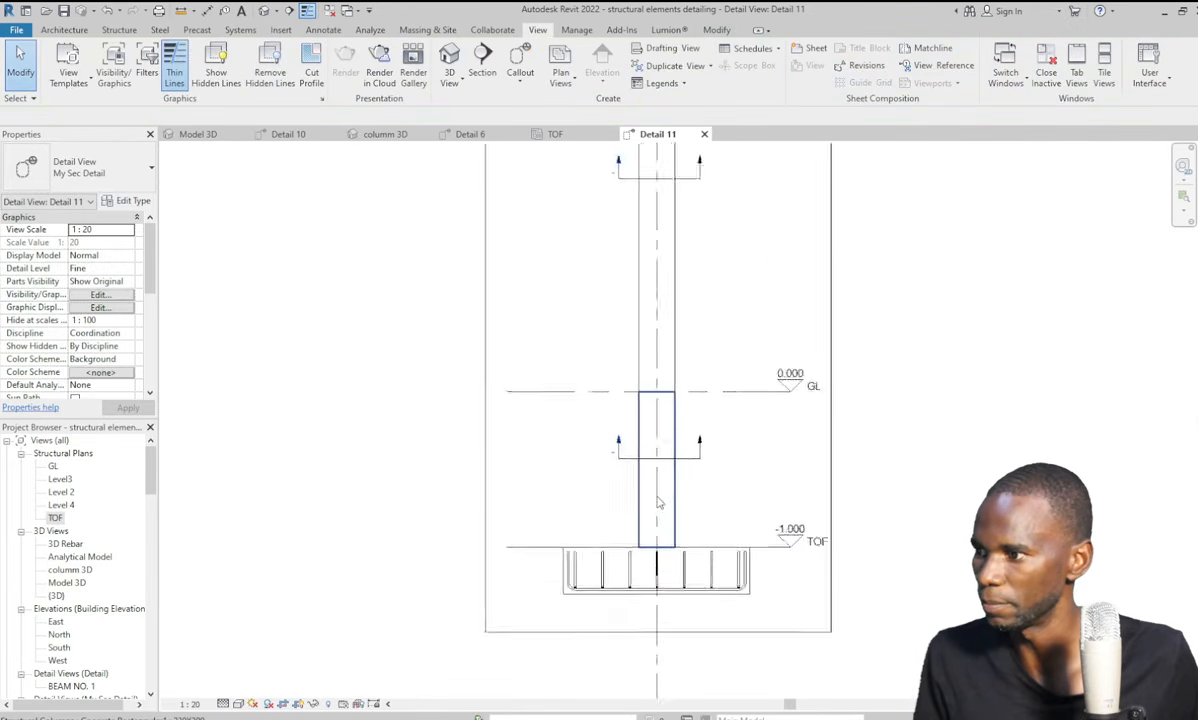
{"action": "left_click", "coordinate": [600, 415]}
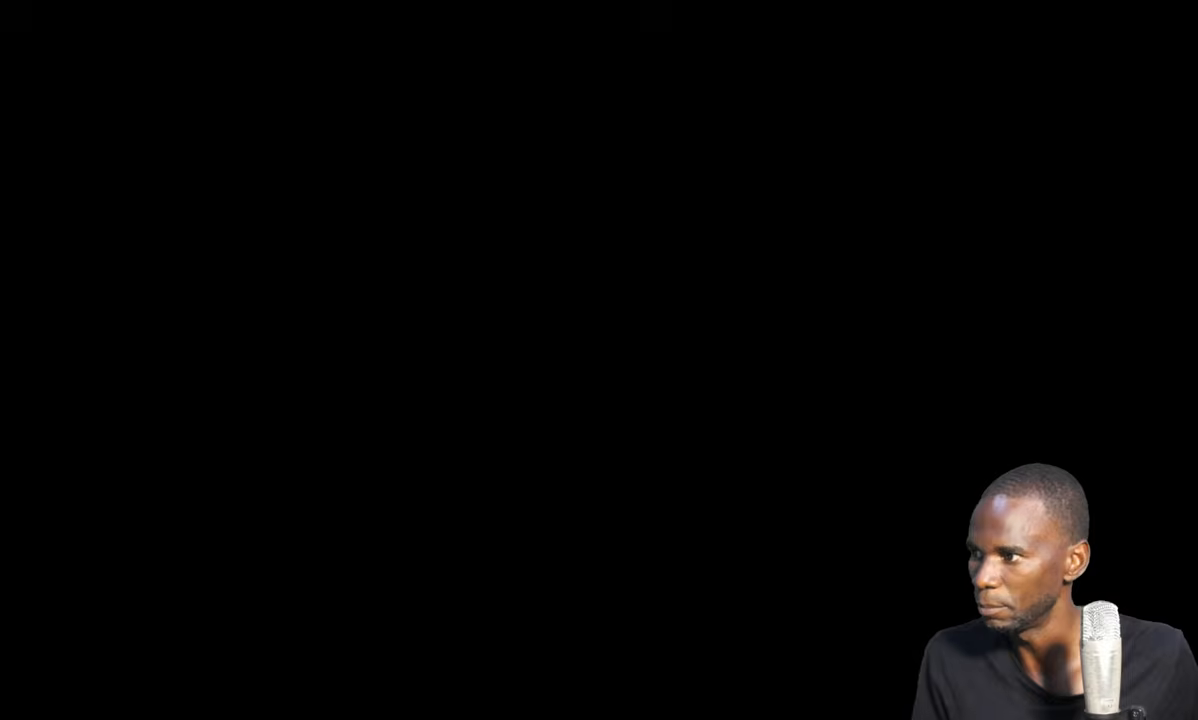
{"action": "scroll", "coordinate": [703, 447], "scroll_direction": "down", "scroll_amount": 2}
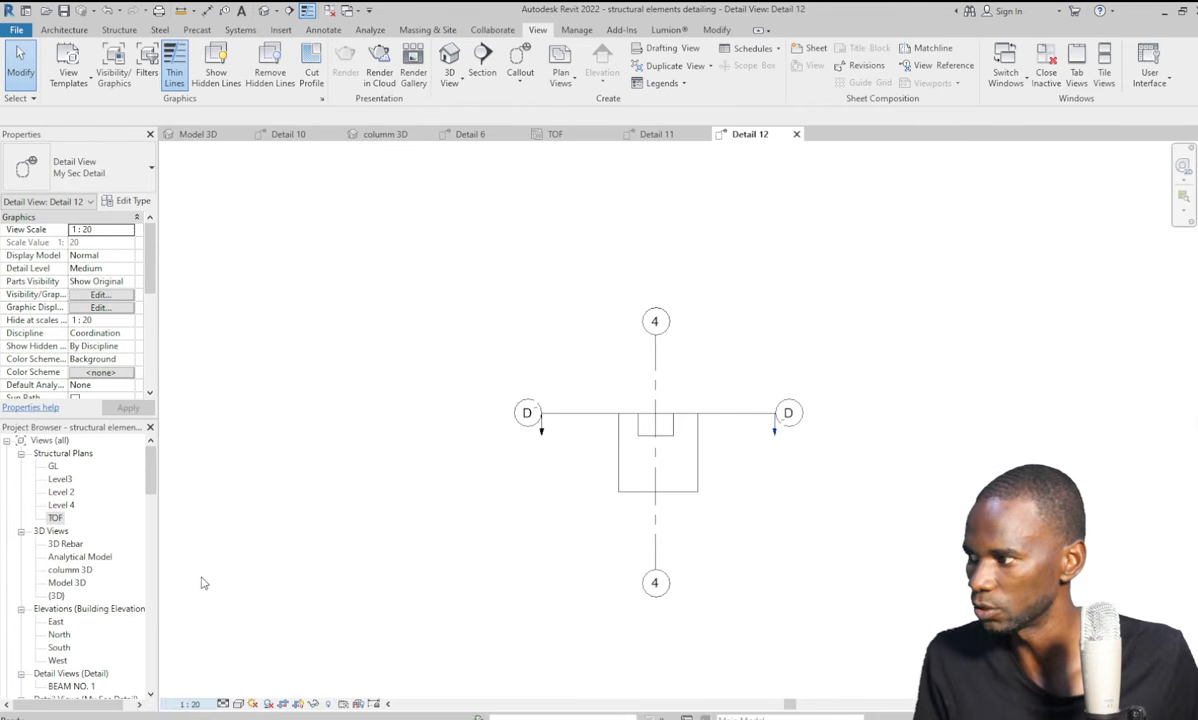
{"action": "scroll", "coordinate": [694, 462], "scroll_direction": "up", "scroll_amount": 2}
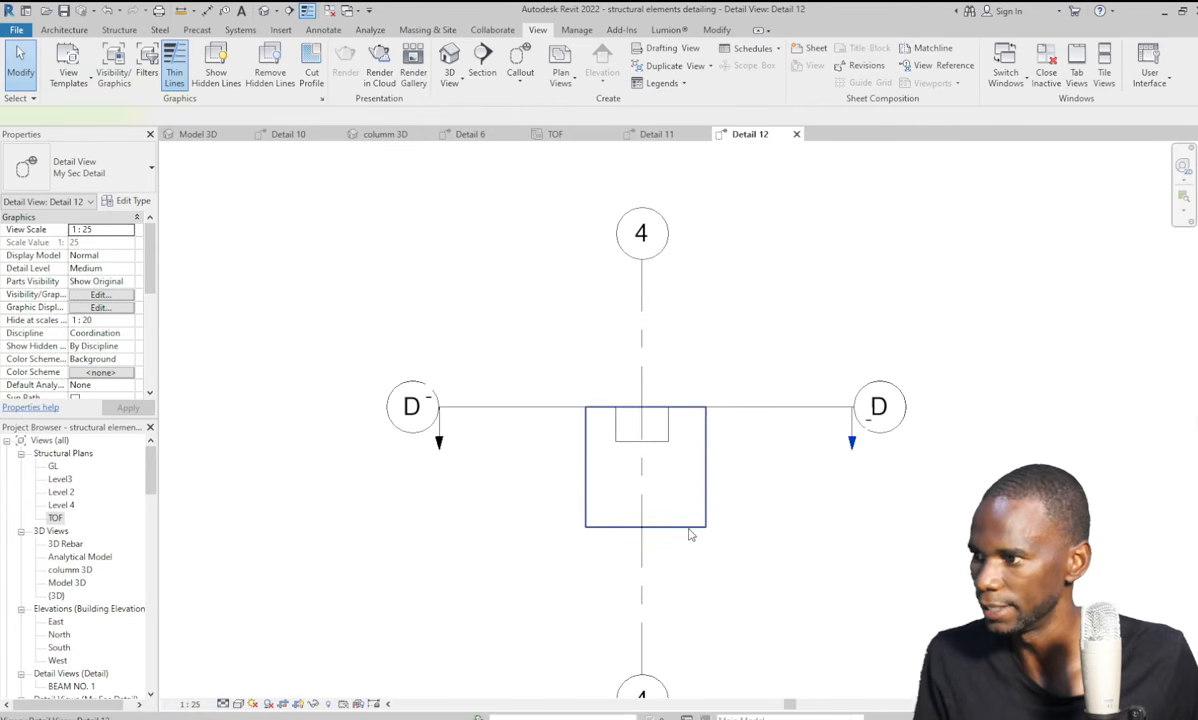
Resize the section view's crop region so it encloses the whole column with a small margin above and below.
{"action": "left_click", "coordinate": [689, 535]}
{"action": "left_click_drag", "start_coordinate": [645, 407], "coordinate": [644, 314]}
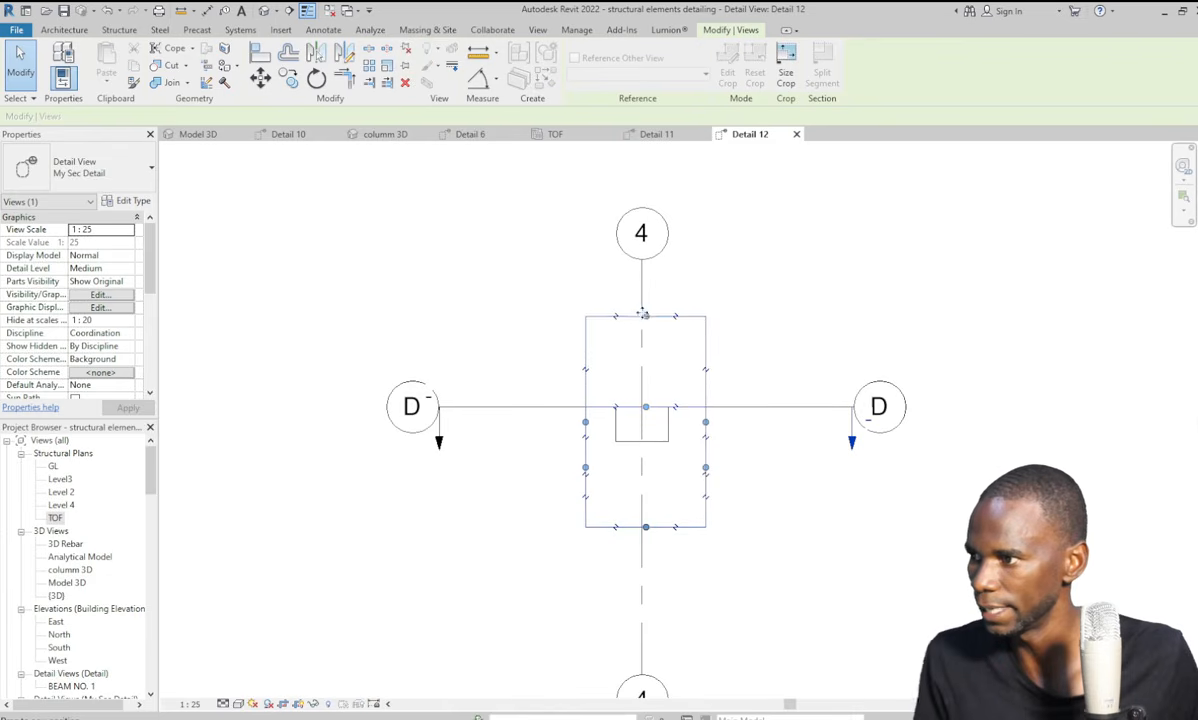
{"action": "scroll", "coordinate": [672, 396], "scroll_direction": "up", "scroll_amount": 2}
{"action": "scroll", "coordinate": [656, 500], "scroll_direction": "down", "scroll_amount": 1}
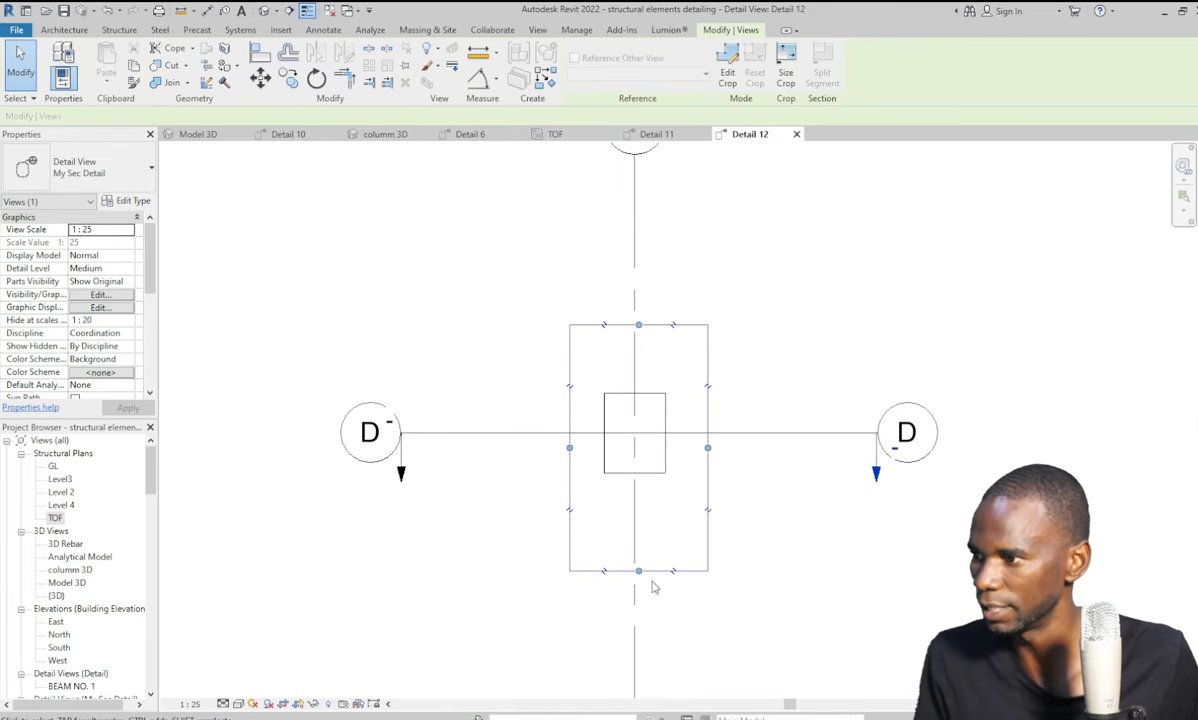
{"action": "left_click_drag", "start_coordinate": [638, 571], "coordinate": [638, 499]}
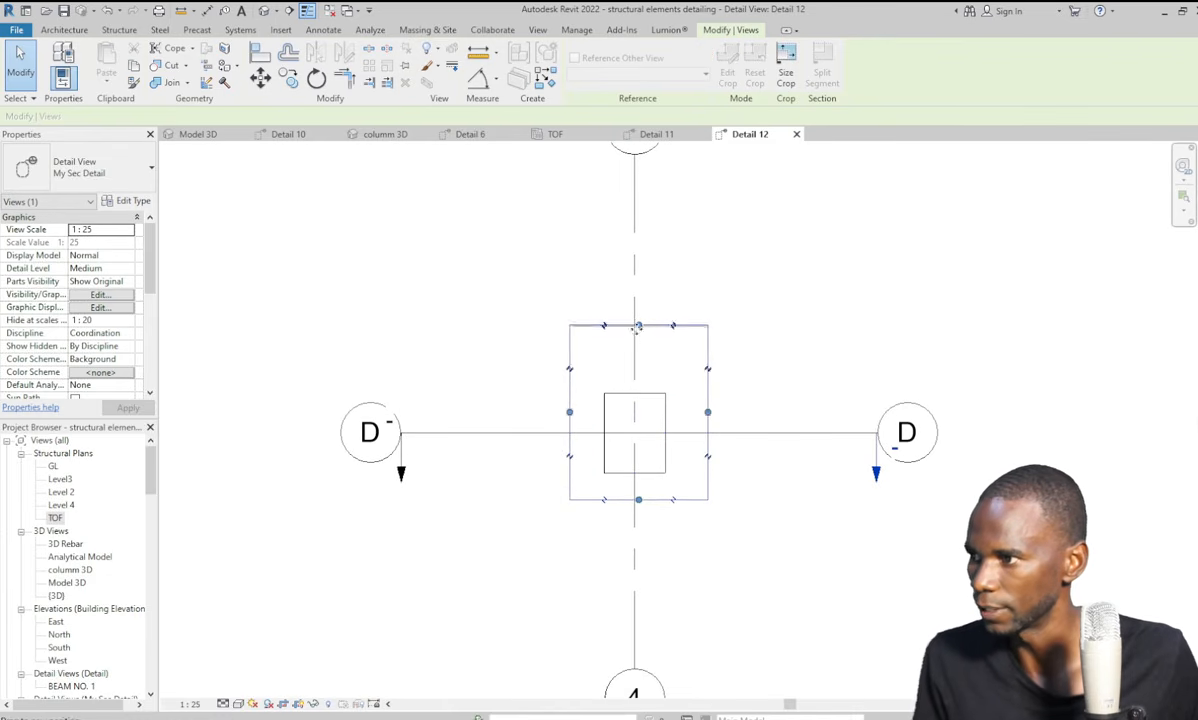
{"action": "left_click_drag", "start_coordinate": [637, 327], "coordinate": [652, 375]}
{"action": "left_click", "coordinate": [826, 500]}
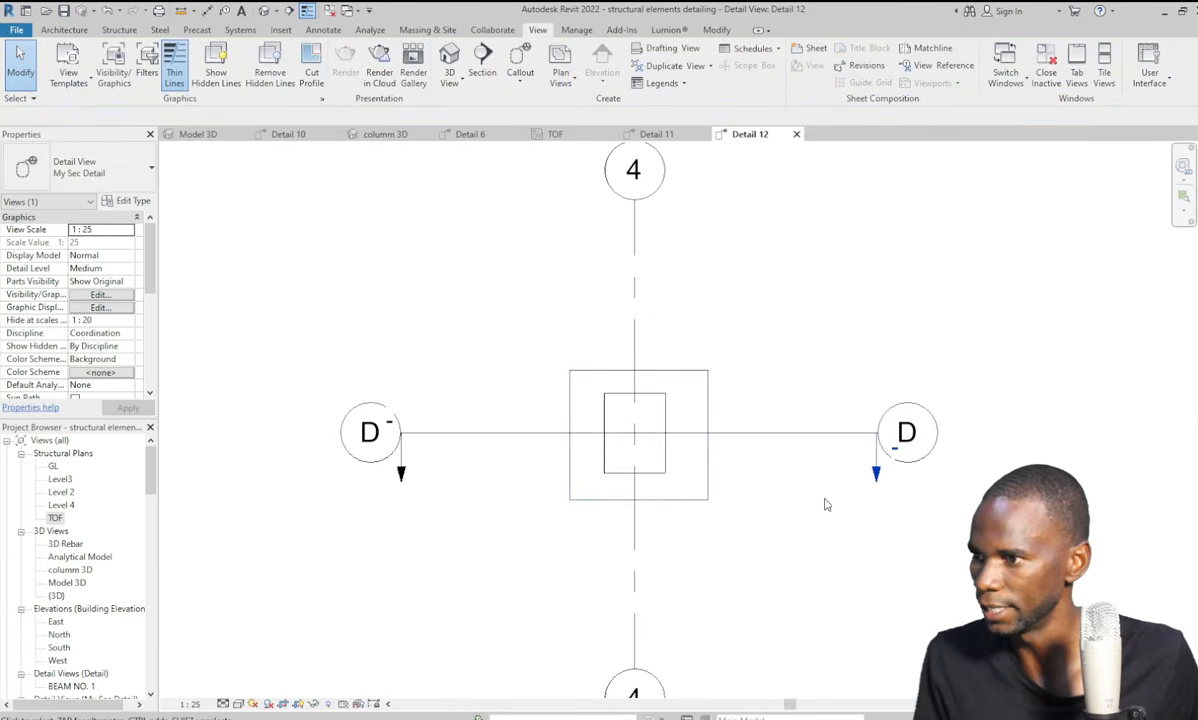
Hide the section mark along grid D and the grid lines D and 4 in the column section view.
{"action": "left_click", "coordinate": [790, 435]}
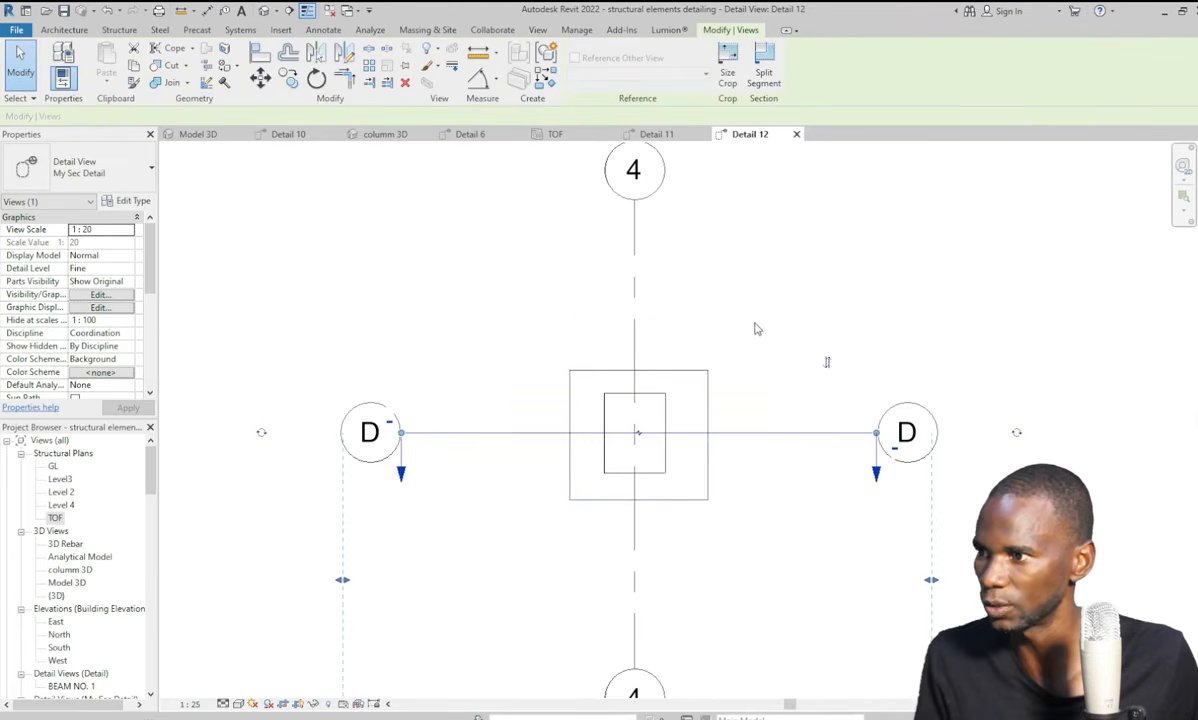
{"action": "key", "text": "ctrl+z"}
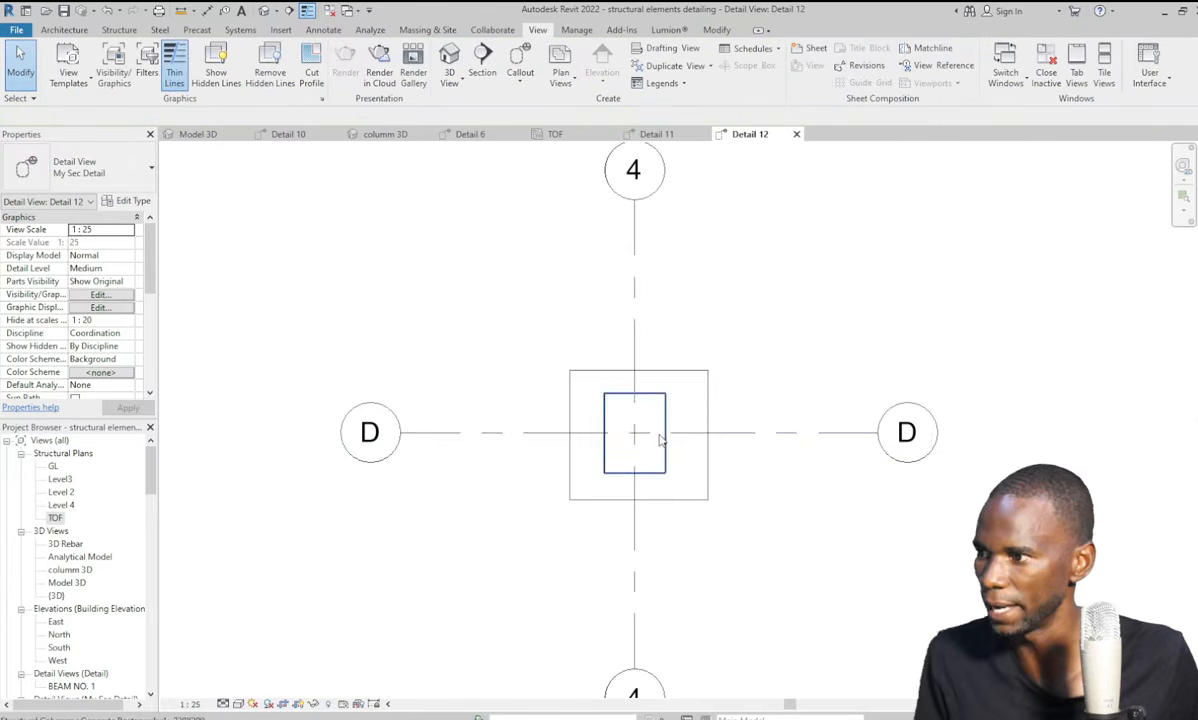
{"action": "scroll", "coordinate": [659, 439], "scroll_direction": "down", "scroll_amount": 3}
{"action": "left_click", "coordinate": [709, 435]}
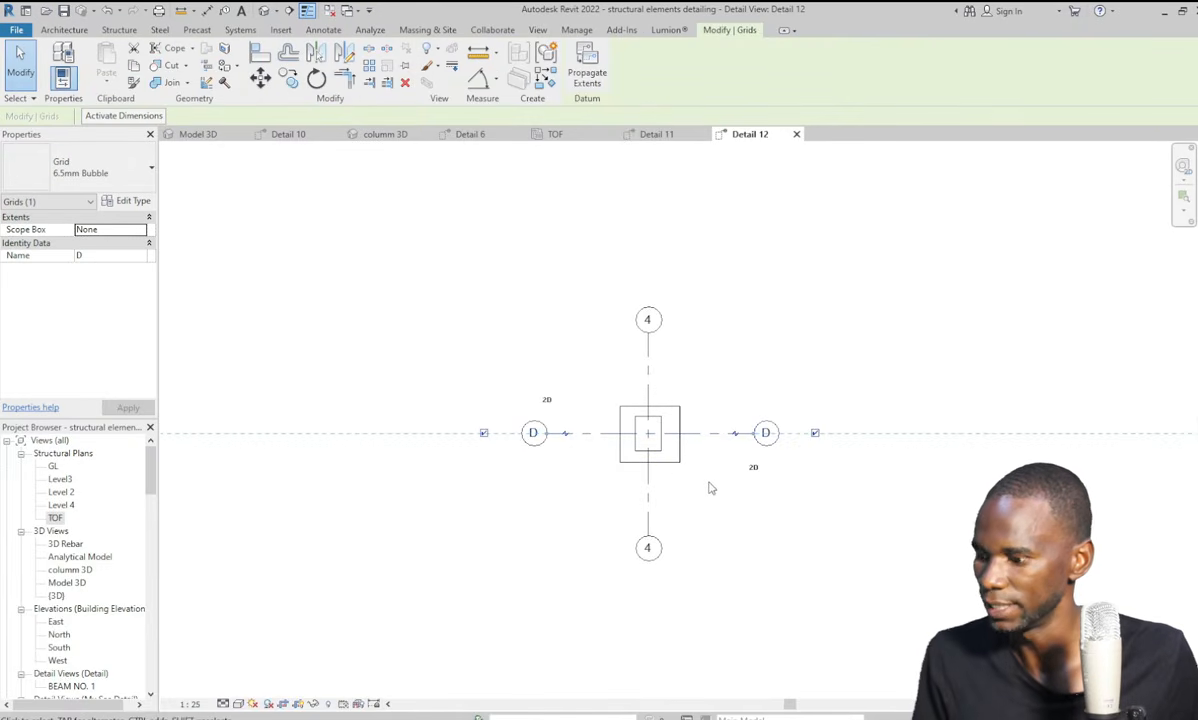
{"action": "left_click", "coordinate": [678, 493], "text": "ctrl"}
{"action": "scroll", "coordinate": [650, 415], "scroll_direction": "up", "scroll_amount": 3}
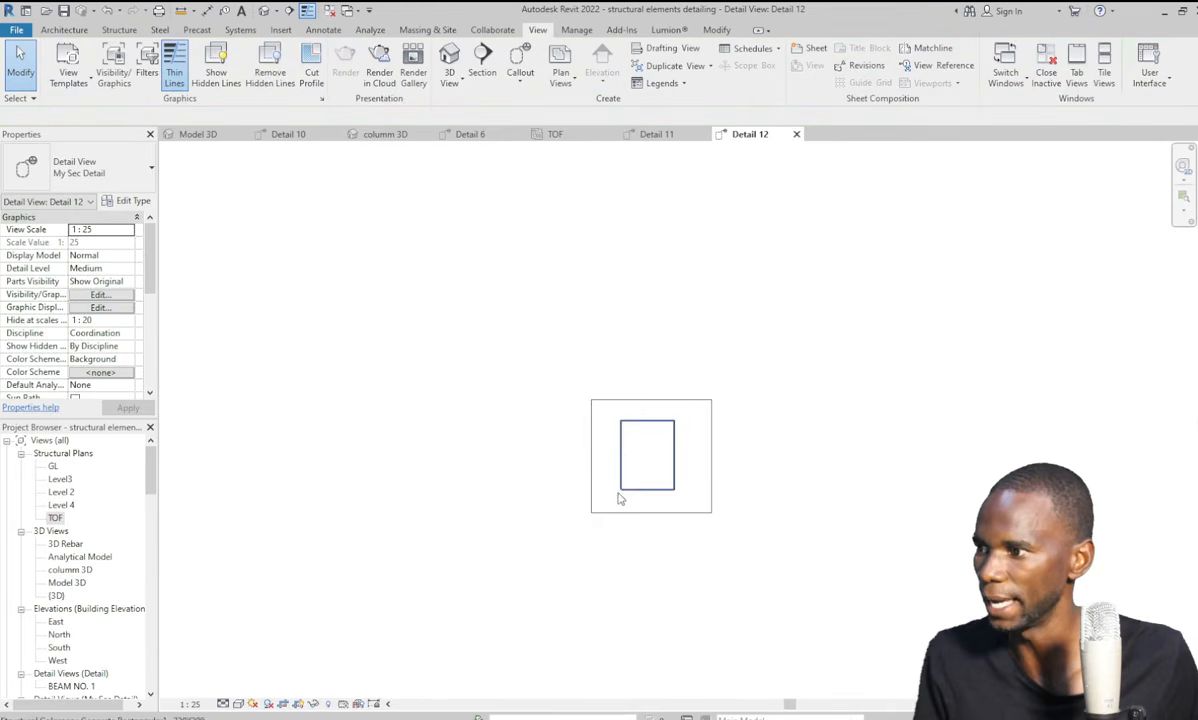
Start placing rebar in the 230X300 column and choose rebar shape 60.
{"action": "scroll", "coordinate": [613, 495], "scroll_direction": "up", "scroll_amount": 3}
{"action": "left_click", "coordinate": [648, 486]}
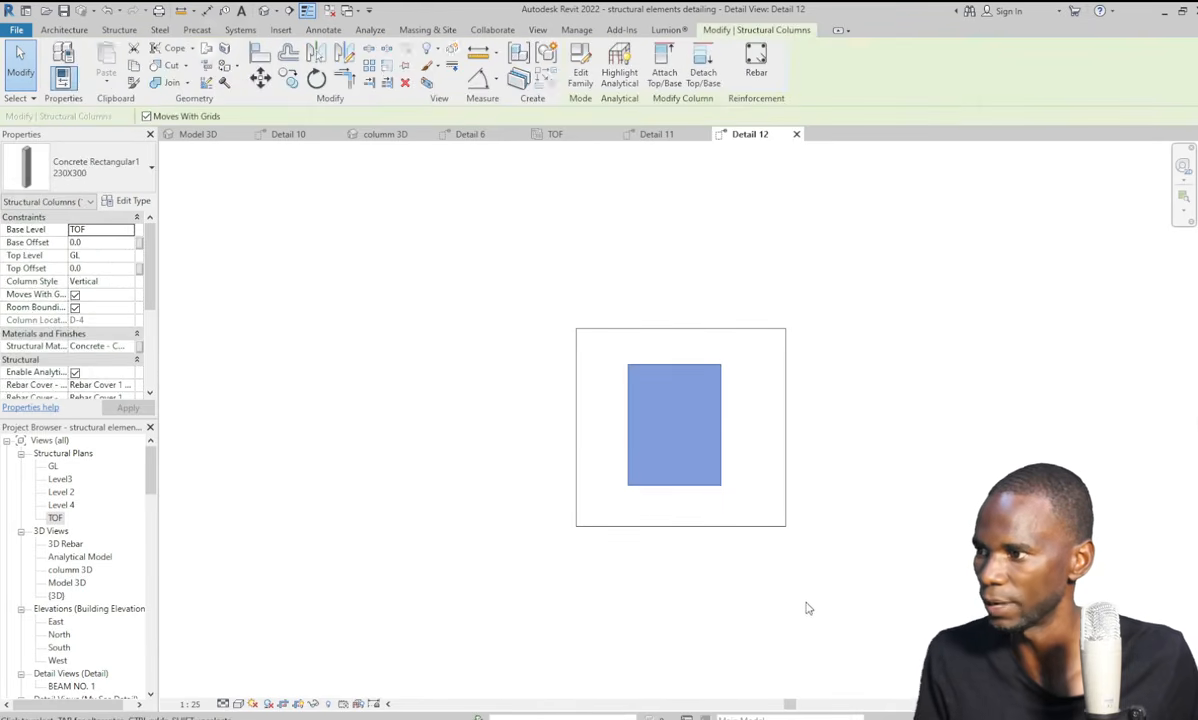
{"action": "left_click", "coordinate": [808, 607]}
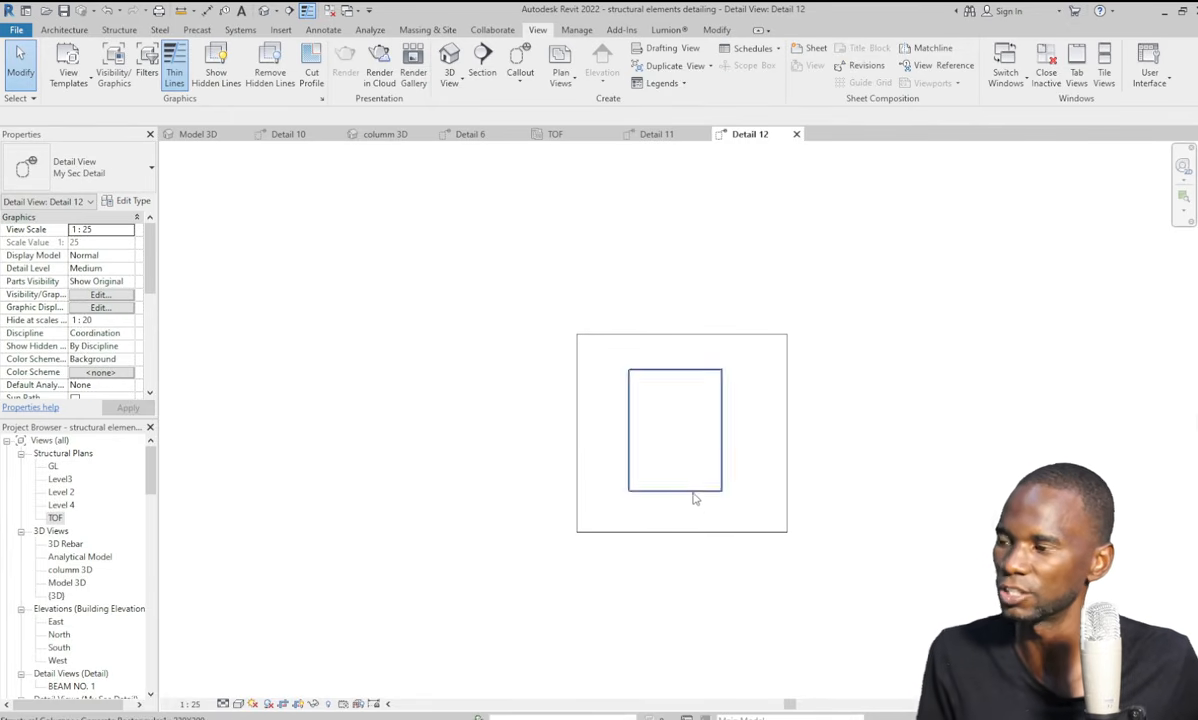
{"action": "left_click", "coordinate": [661, 401]}
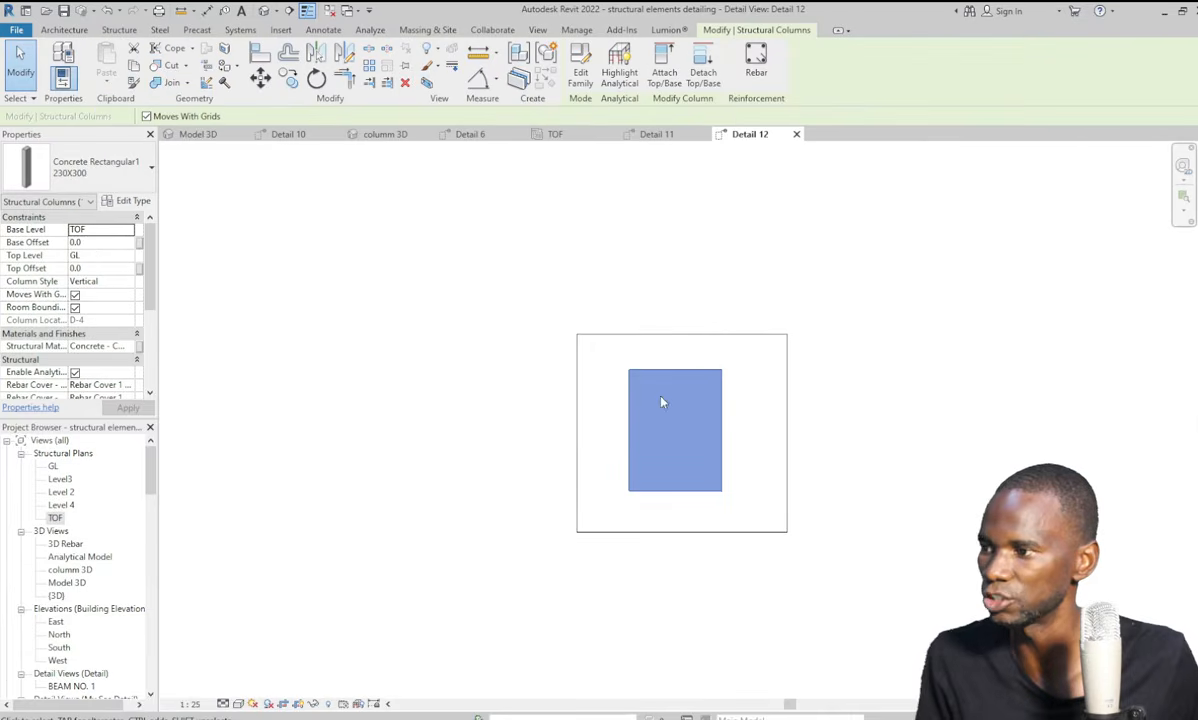
{"action": "left_click", "coordinate": [756, 60]}
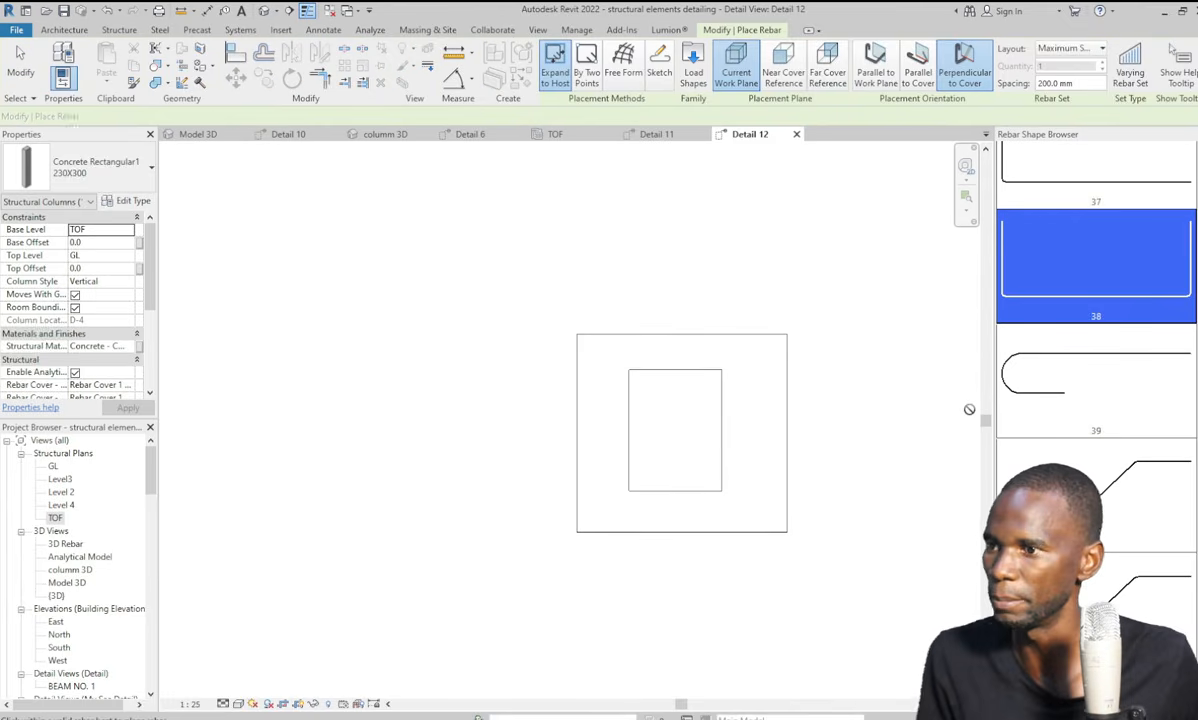
{"action": "scroll", "coordinate": [1096, 432], "scroll_direction": "down", "scroll_amount": 10}
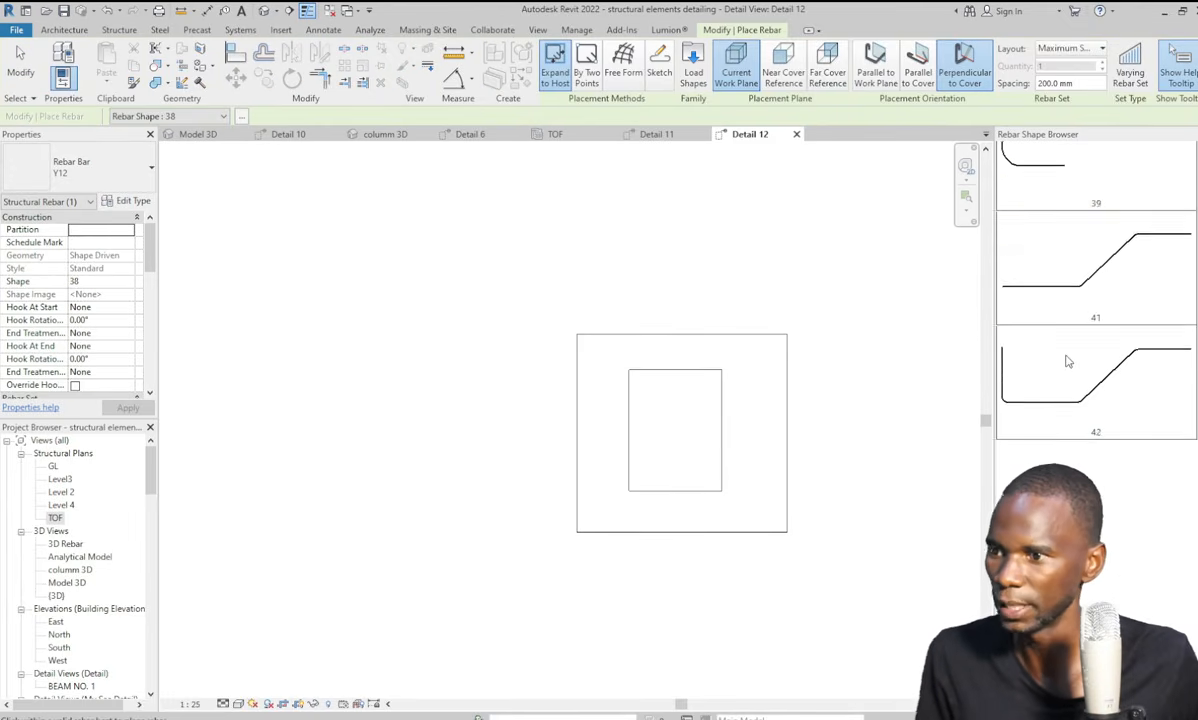
{"action": "scroll", "coordinate": [1075, 372], "scroll_direction": "down", "scroll_amount": 3}
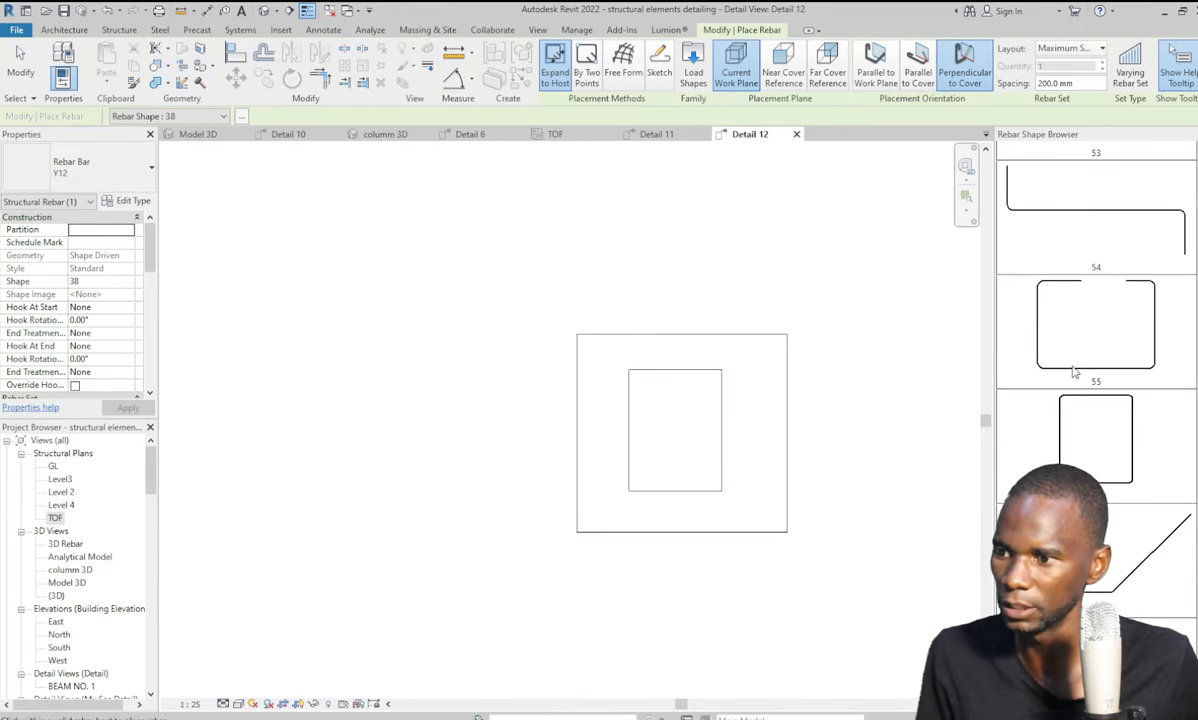
{"action": "left_click", "coordinate": [1113, 446]}
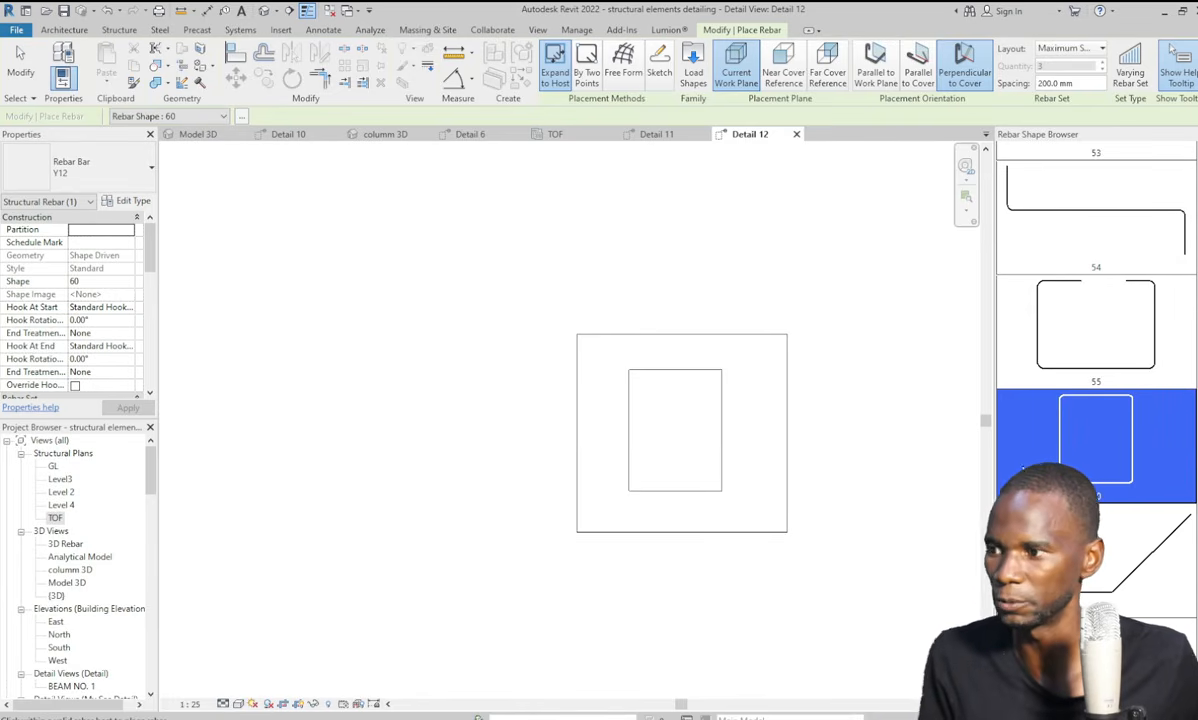
Place the shape 60 link inside the column as an R6 bar set, oriented parallel to the work plane.
{"action": "left_click", "coordinate": [873, 68]}
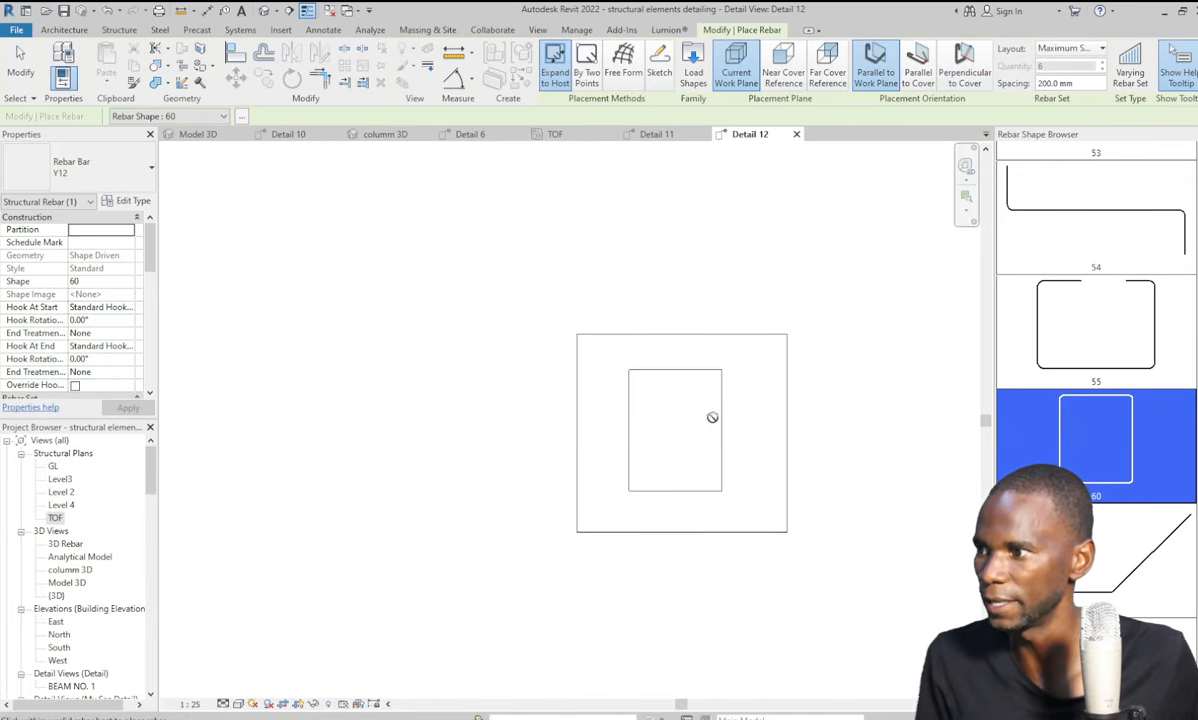
{"action": "left_click", "coordinate": [45, 246]}
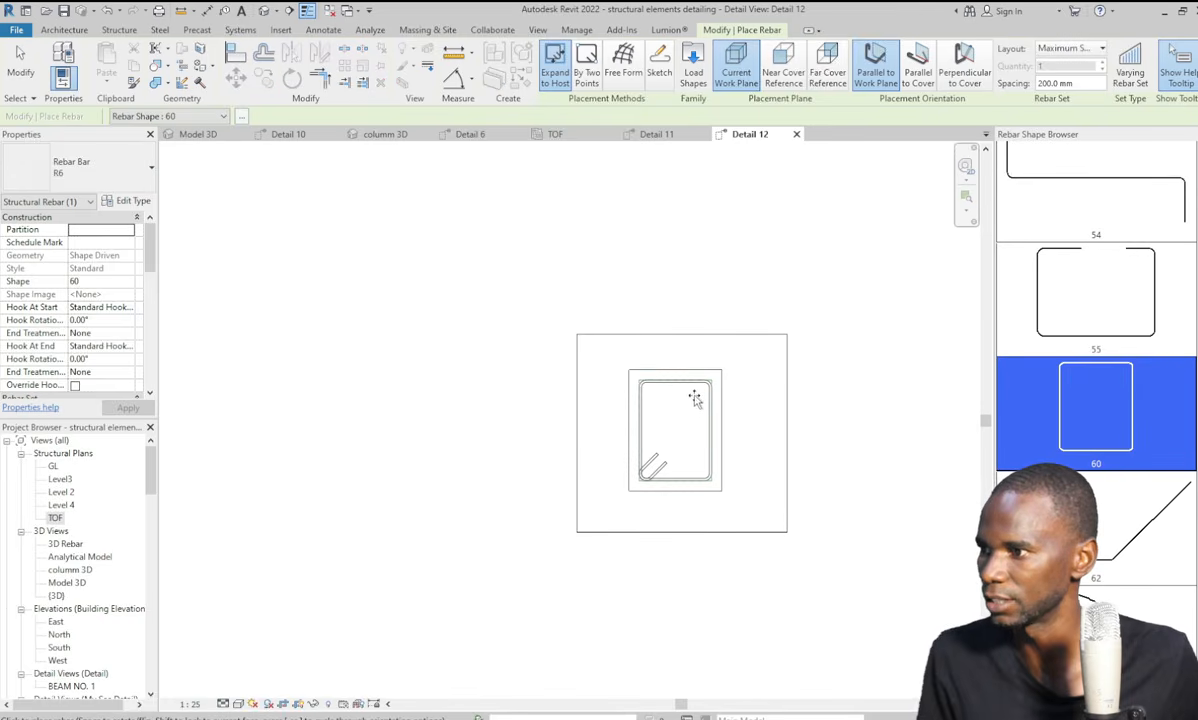
{"action": "left_click", "coordinate": [694, 387]}
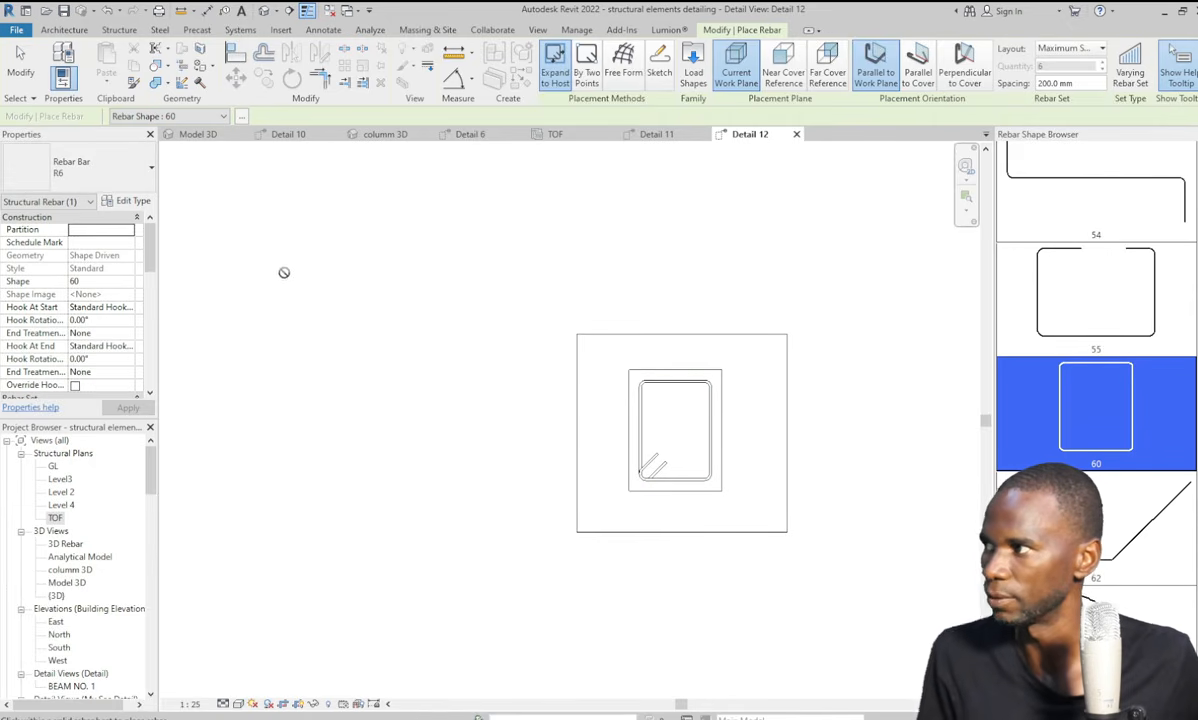
{"action": "left_click", "coordinate": [20, 62]}
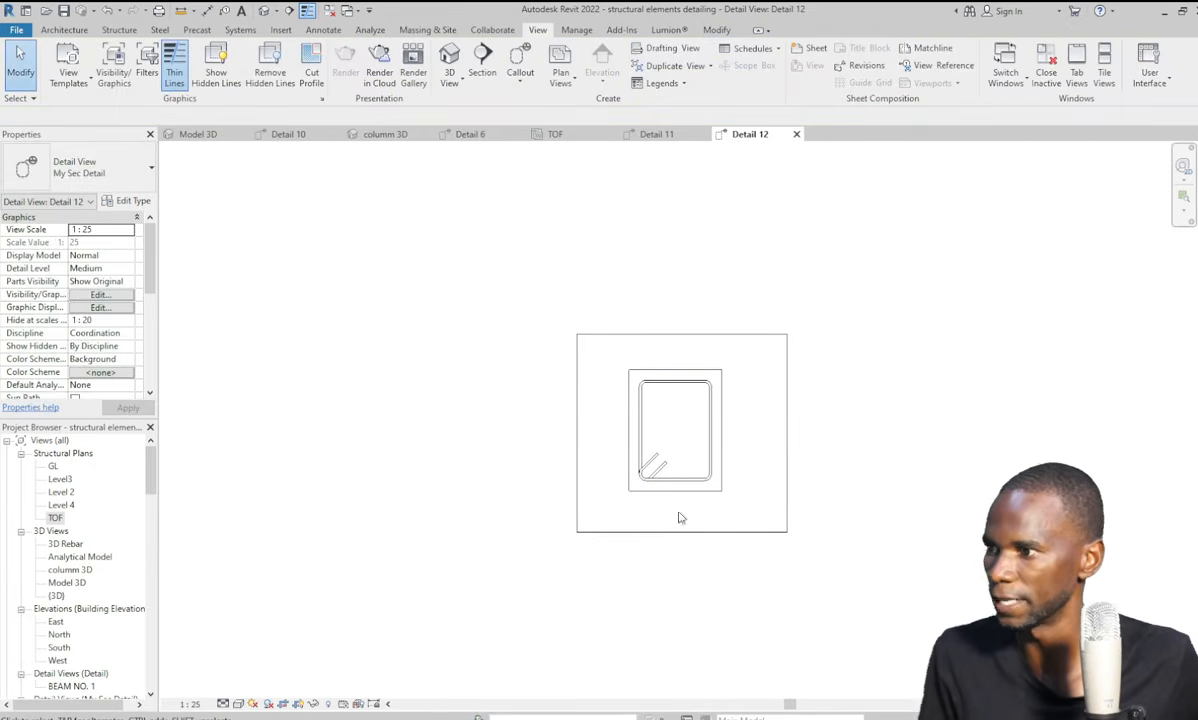
Check the layout and spacing settings of the link set in the column cross-section.
{"action": "scroll", "coordinate": [690, 505], "scroll_direction": "up", "scroll_amount": 2}
{"action": "left_click", "coordinate": [704, 459]}
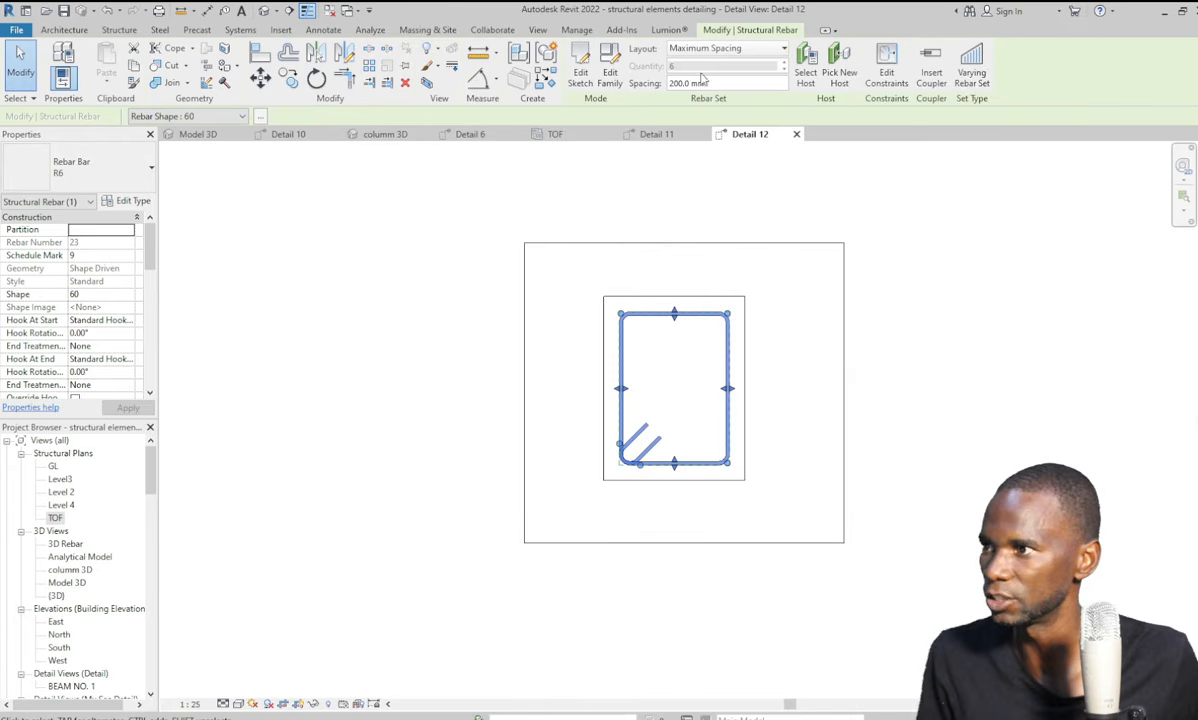
{"action": "left_click", "coordinate": [882, 434]}
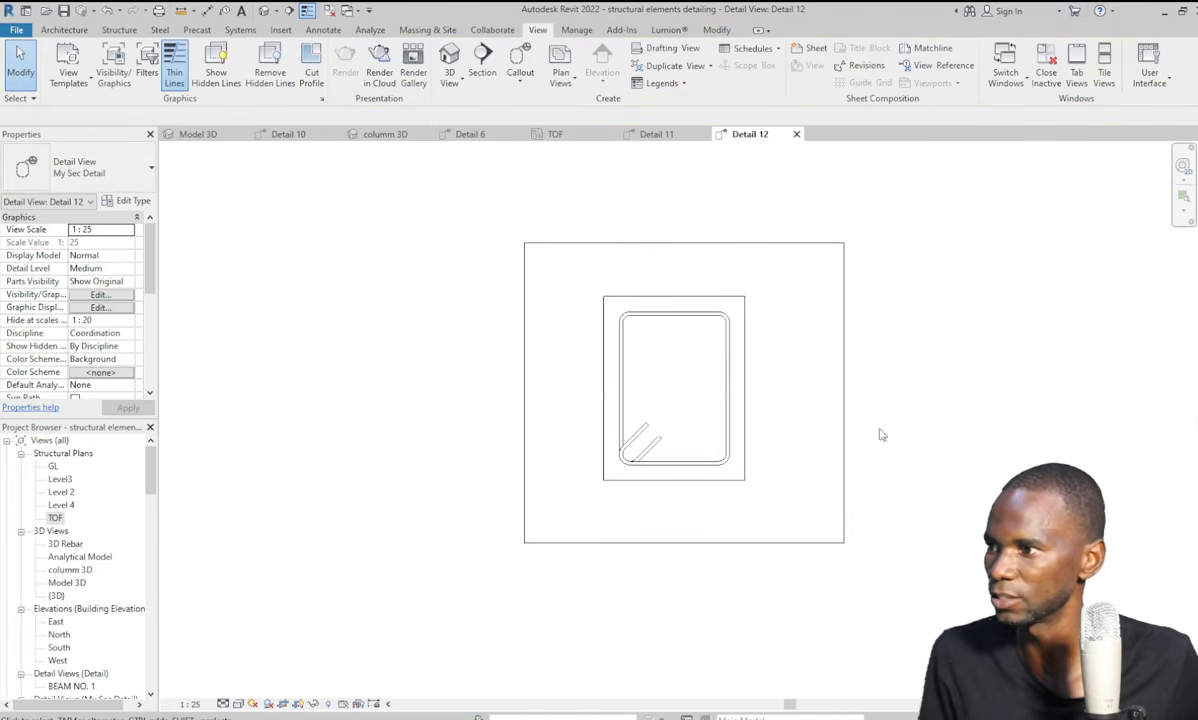
Open the cross-section view cut through the GL to Level 2 column and extend its crop region upward past the whole column.
{"action": "left_click", "coordinate": [658, 138]}
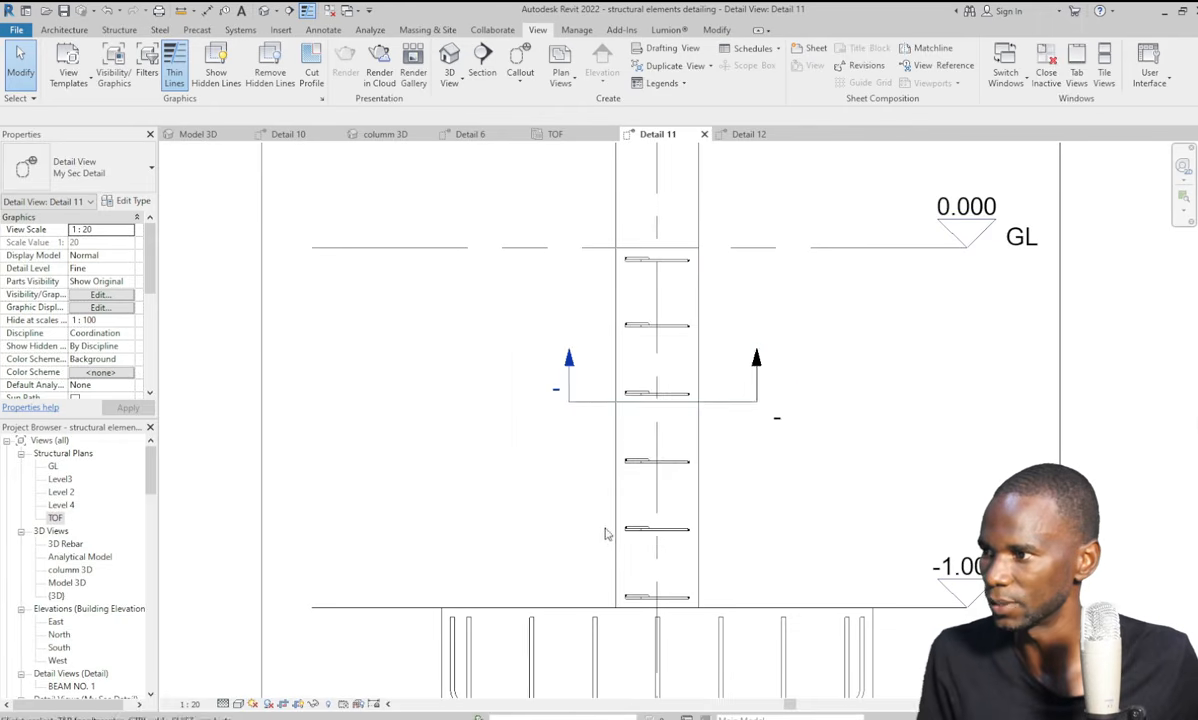
{"action": "scroll", "coordinate": [604, 525], "scroll_direction": "down", "scroll_amount": 5}
{"action": "scroll", "coordinate": [590, 325], "scroll_direction": "up", "scroll_amount": 3}
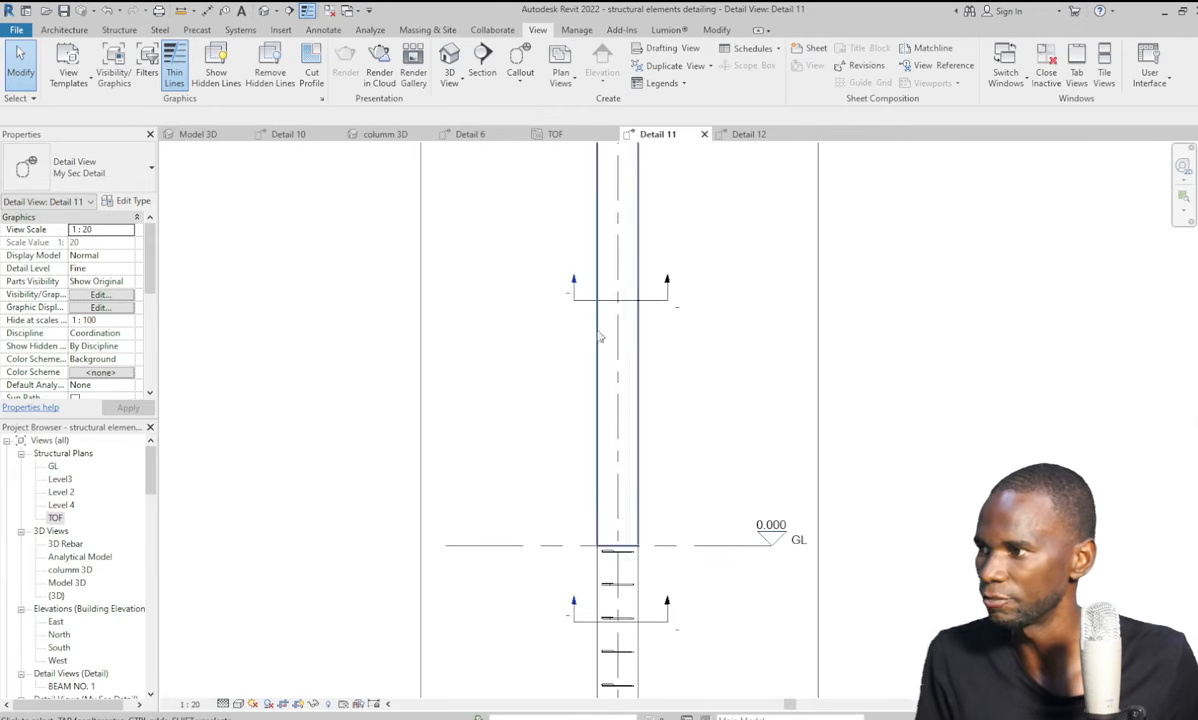
{"action": "double_click", "coordinate": [573, 284]}
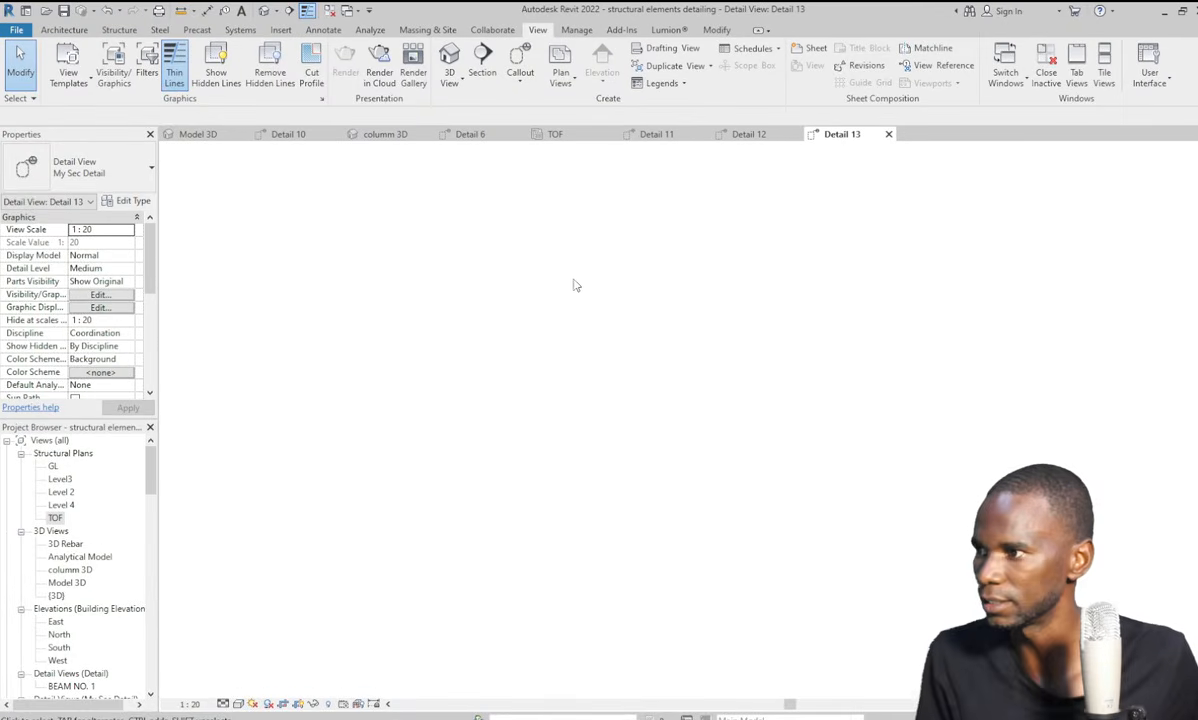
{"action": "left_click", "coordinate": [686, 504]}
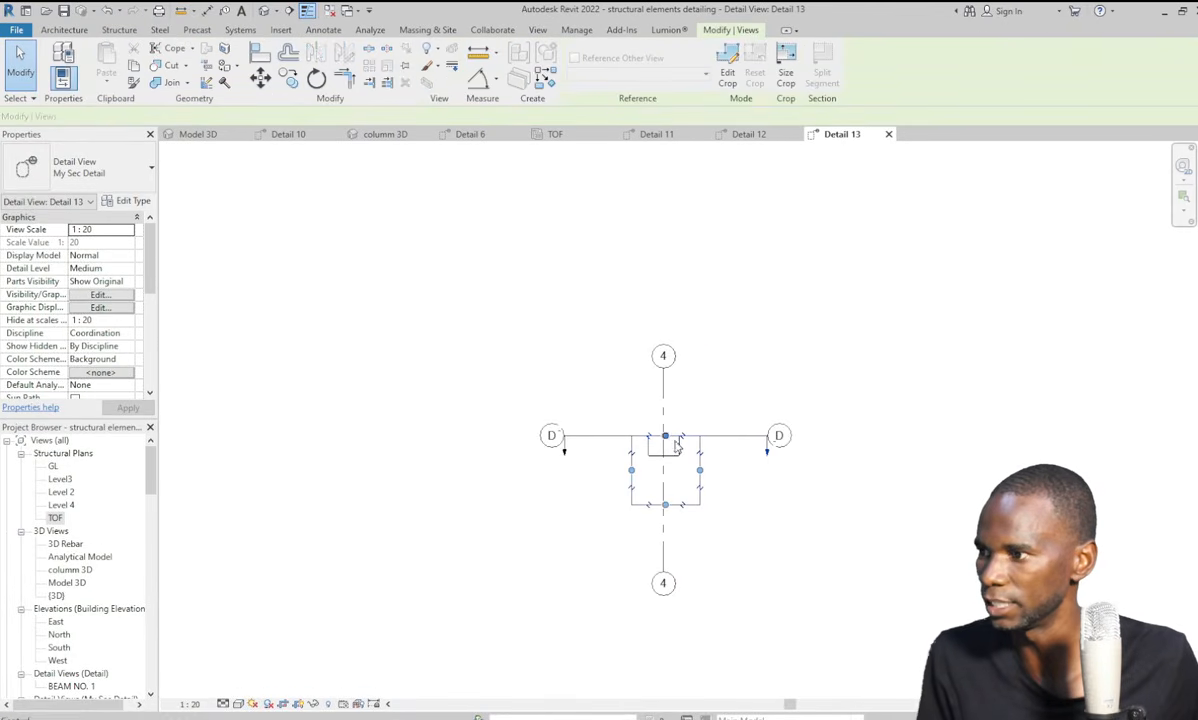
{"action": "left_click_drag", "start_coordinate": [665, 435], "coordinate": [666, 300]}
{"action": "scroll", "coordinate": [698, 485], "scroll_direction": "up", "scroll_amount": 3}
{"action": "scroll", "coordinate": [686, 463], "scroll_direction": "up", "scroll_amount": 2}
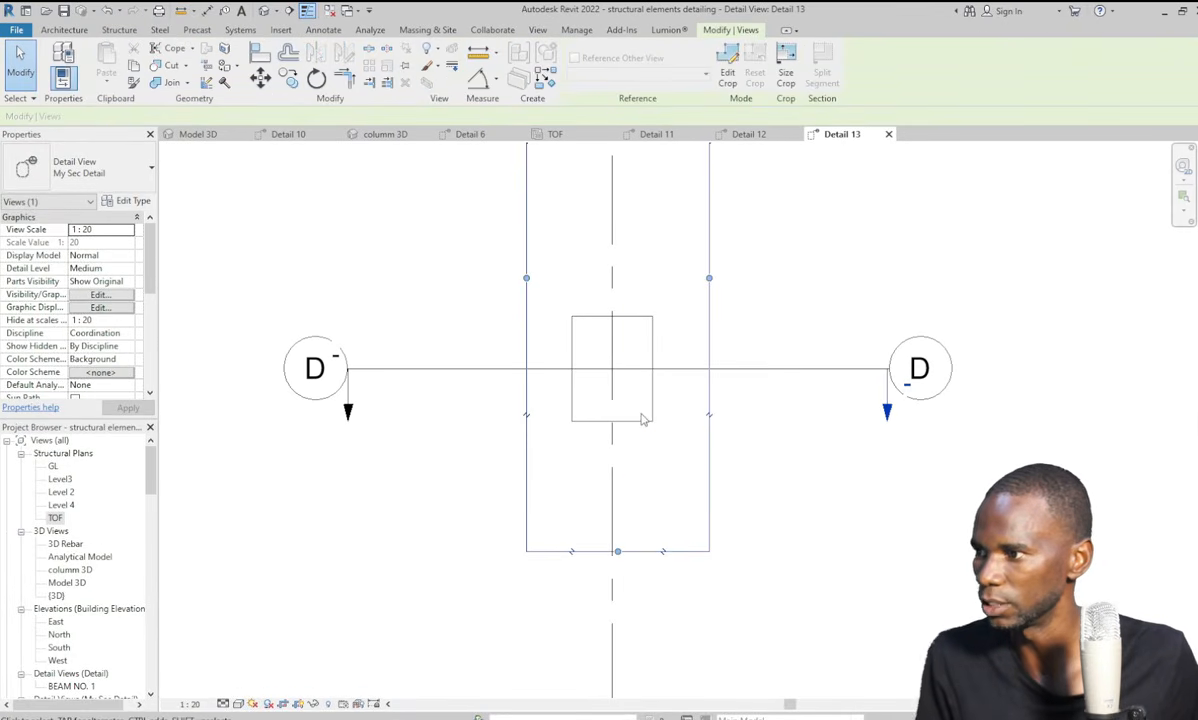
Place a shape 60 R6 link set at 200 mm maximum spacing in the GL to Level 2 column, parallel to the work plane.
{"action": "left_click", "coordinate": [650, 420]}
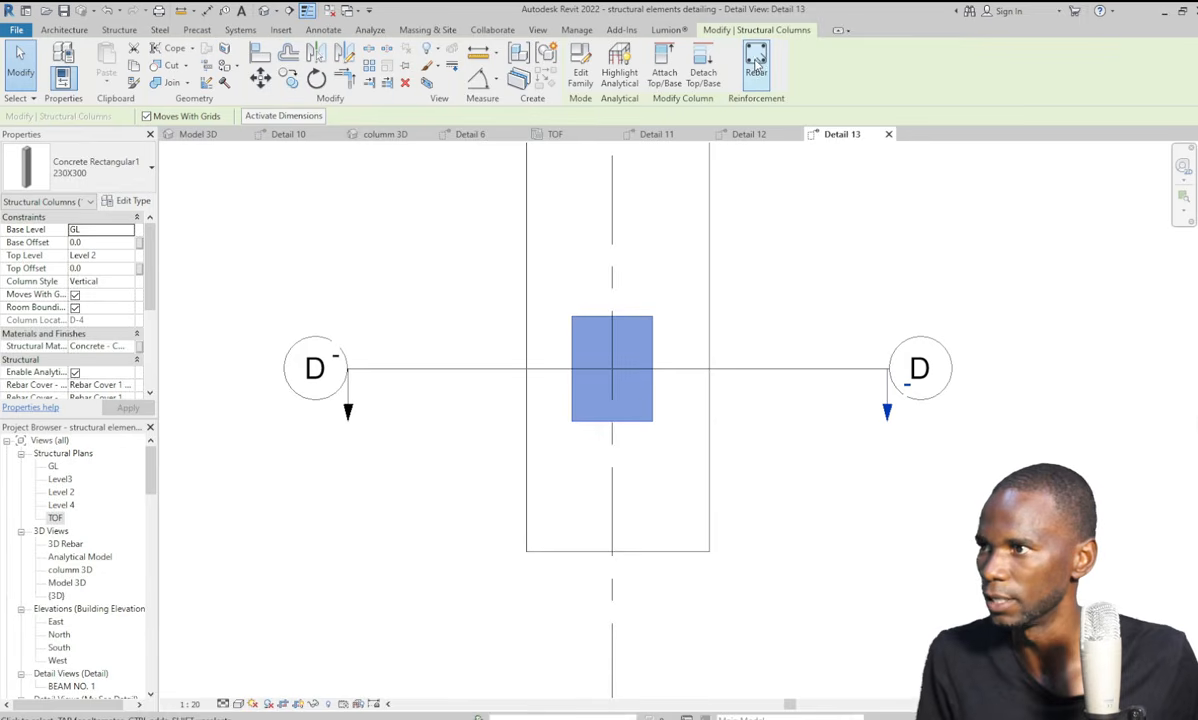
{"action": "left_click", "coordinate": [757, 63]}
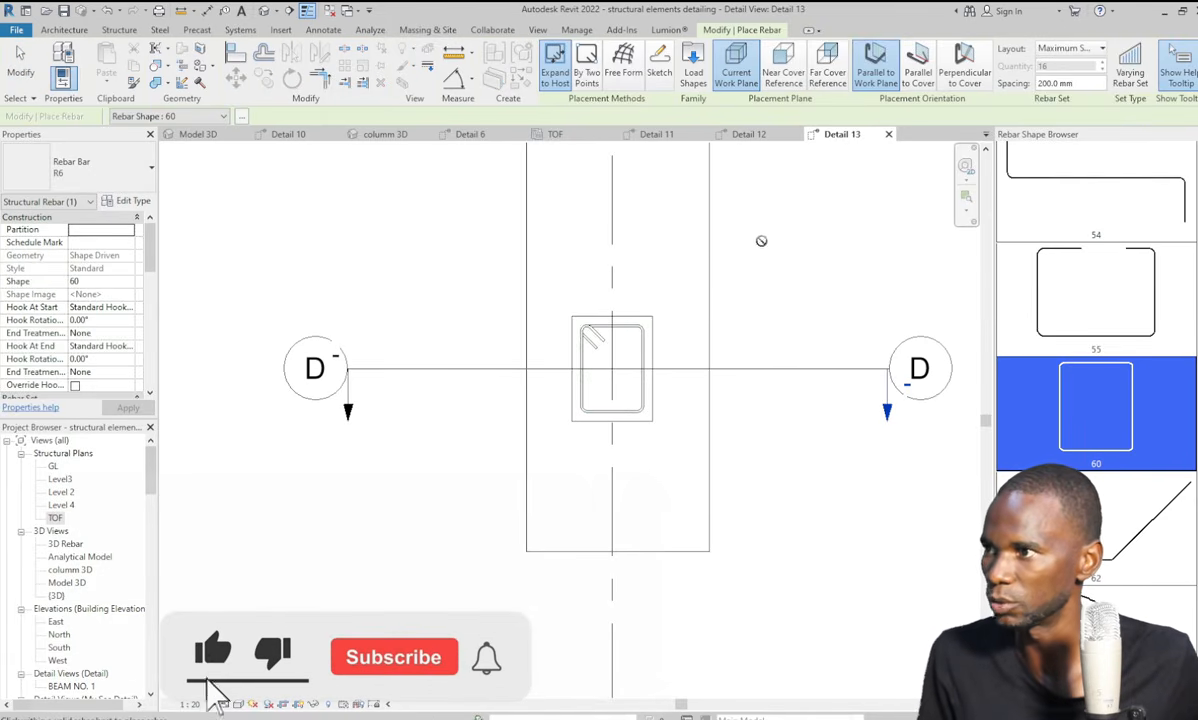
{"action": "scroll", "coordinate": [646, 452], "scroll_direction": "down", "scroll_amount": 3}
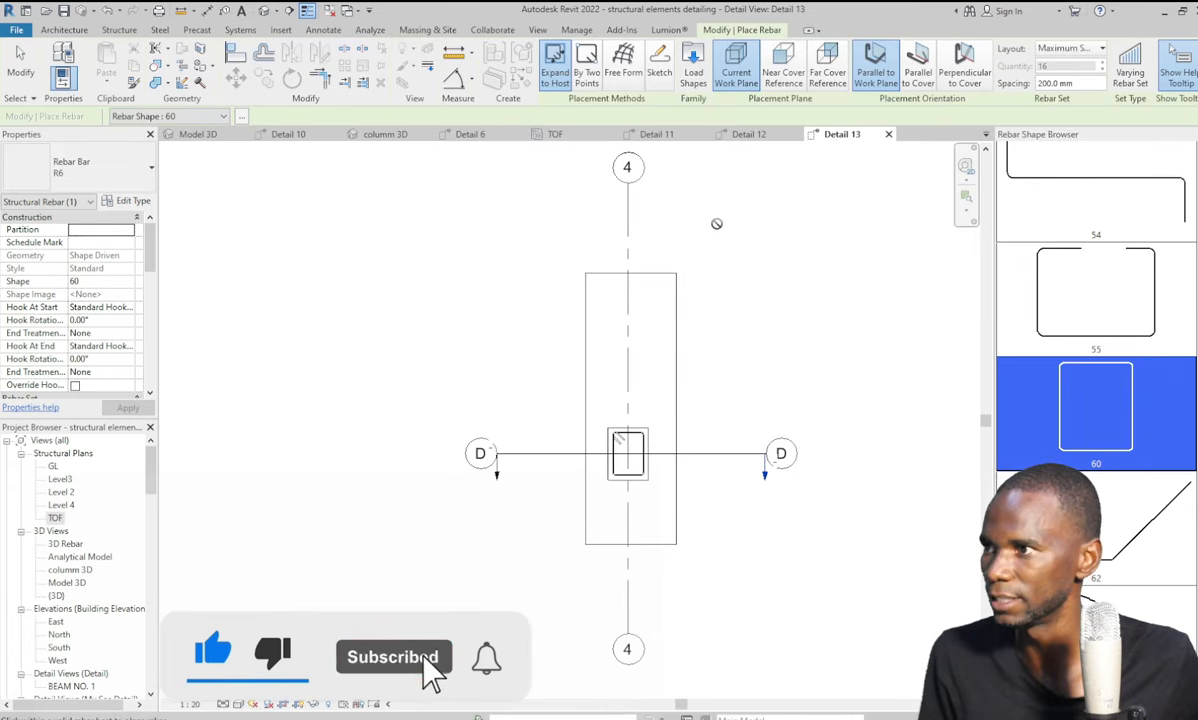
{"action": "left_click", "coordinate": [645, 135]}
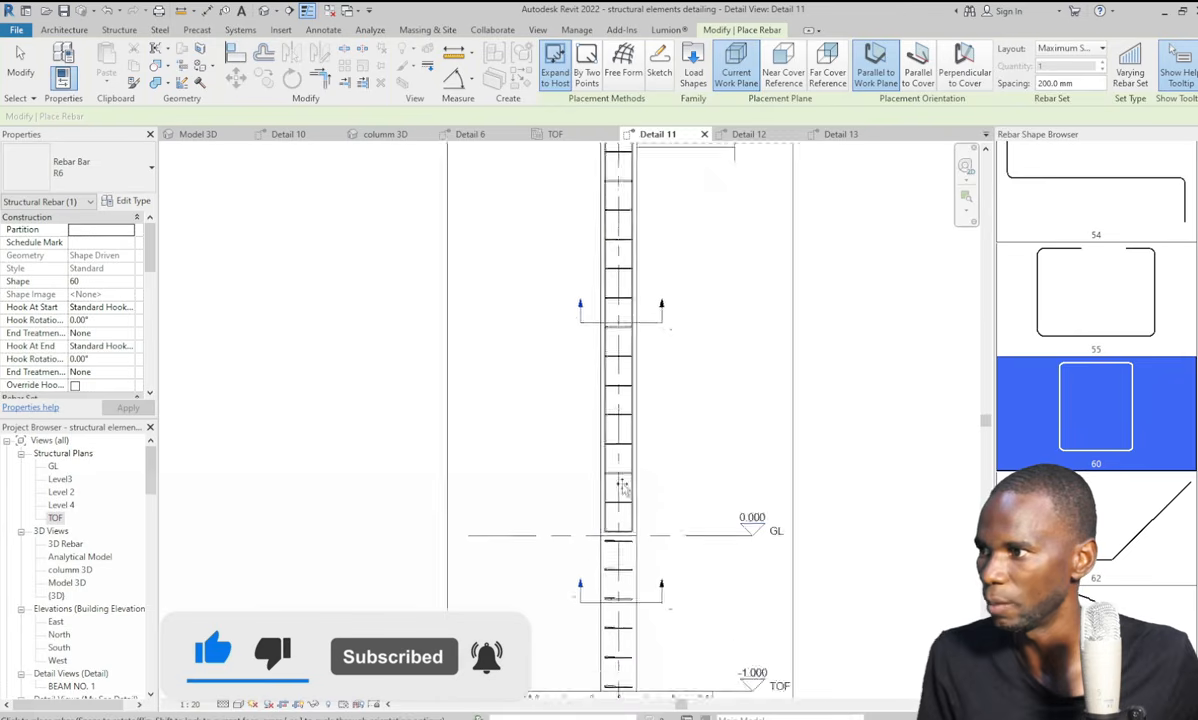
{"action": "scroll", "coordinate": [636, 285], "scroll_direction": "up", "scroll_amount": 4}
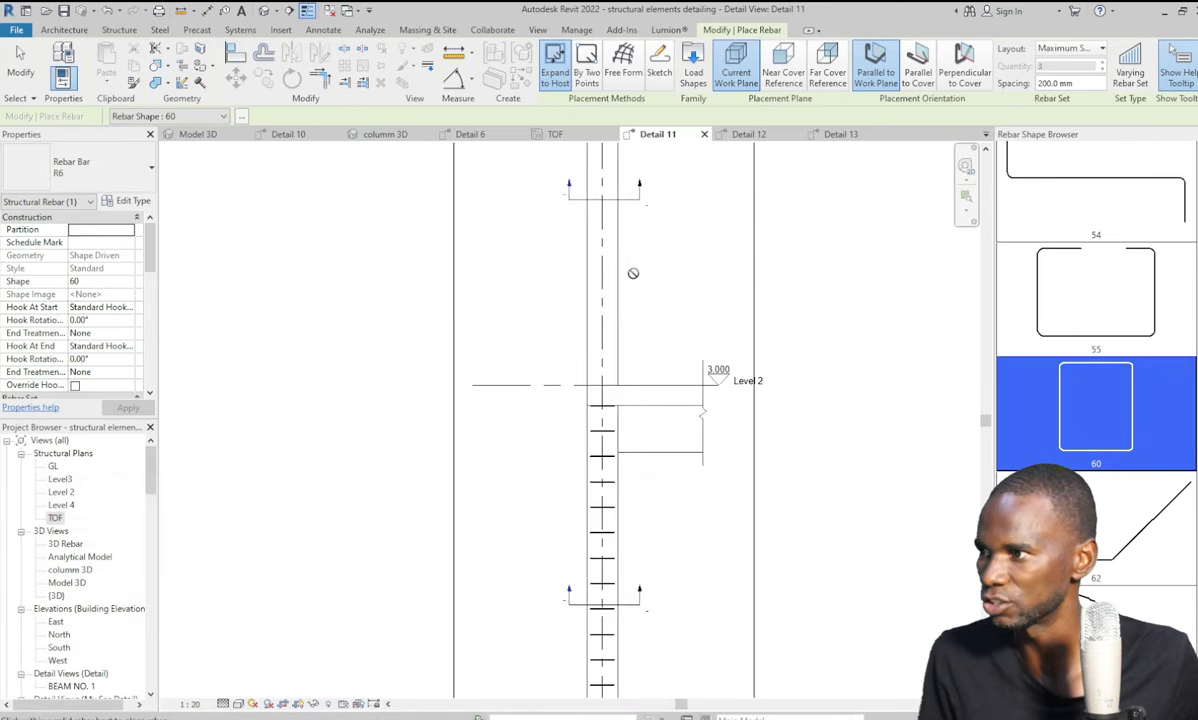
{"action": "left_click", "coordinate": [21, 68]}
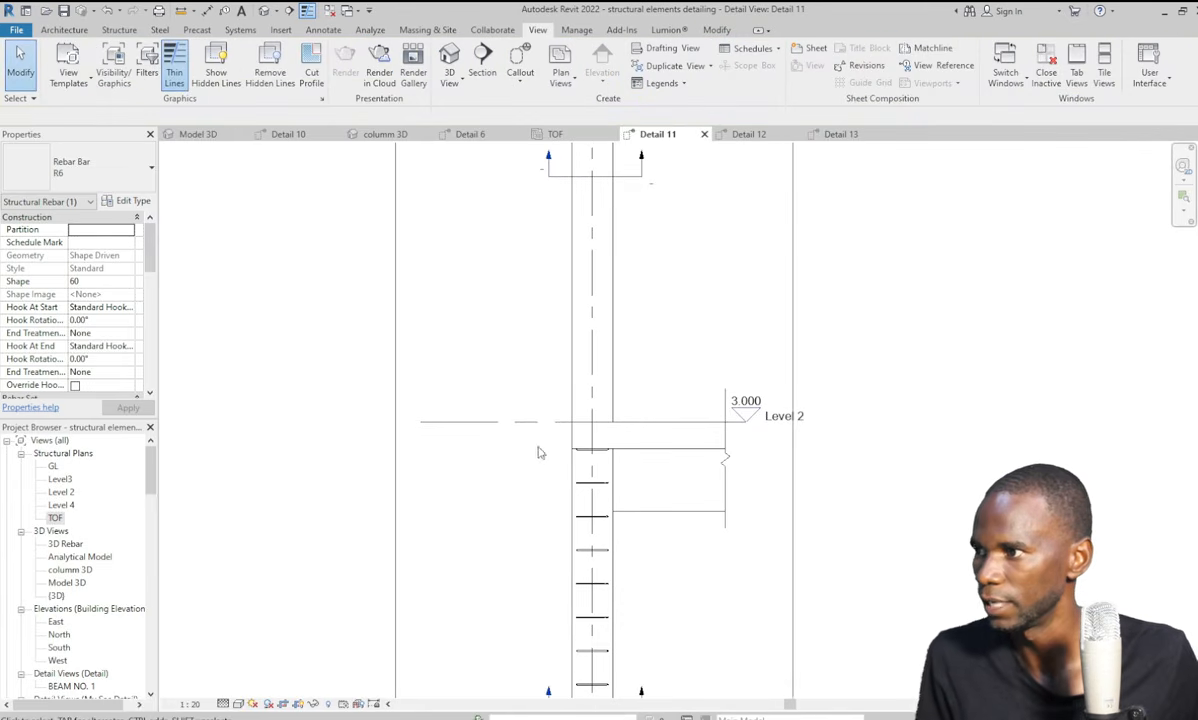
Open the cross-section view cut through the Level 2 to Level3 column and extend its crop region upward past the whole column.
{"action": "scroll", "coordinate": [541, 436], "scroll_direction": "down", "scroll_amount": 3}
{"action": "scroll", "coordinate": [541, 339], "scroll_direction": "up", "scroll_amount": 3}
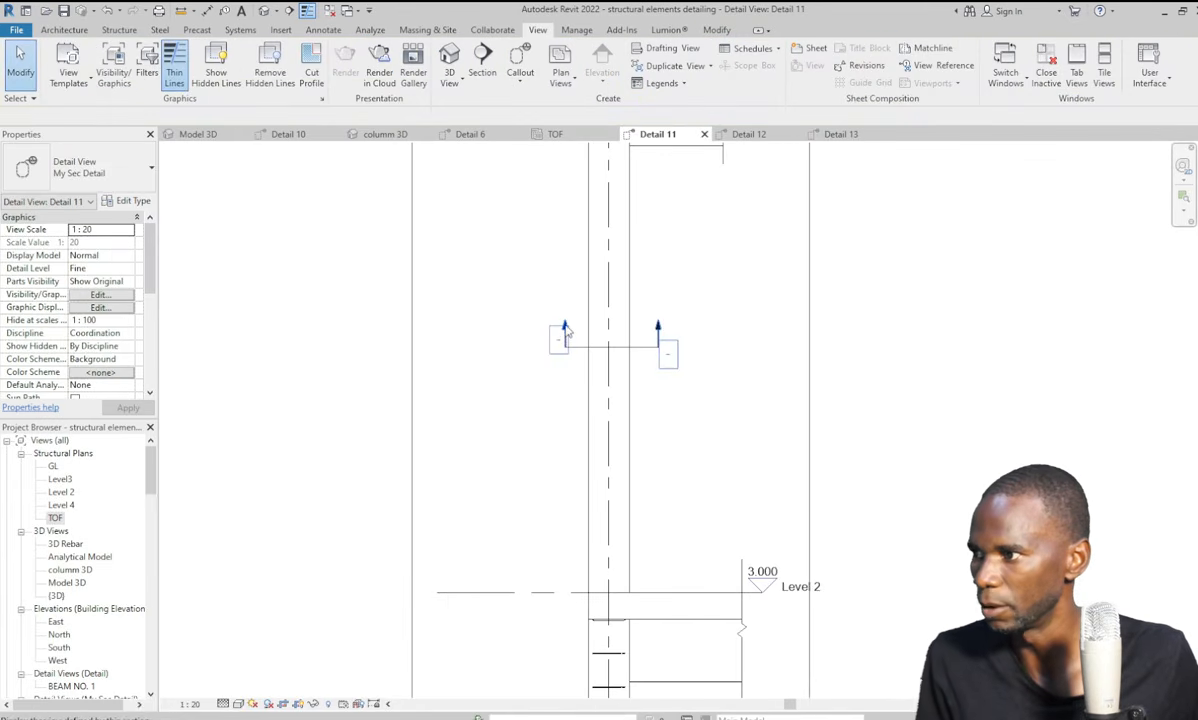
{"action": "double_click", "coordinate": [564, 333]}
{"action": "scroll", "coordinate": [709, 400], "scroll_direction": "up", "scroll_amount": 2}
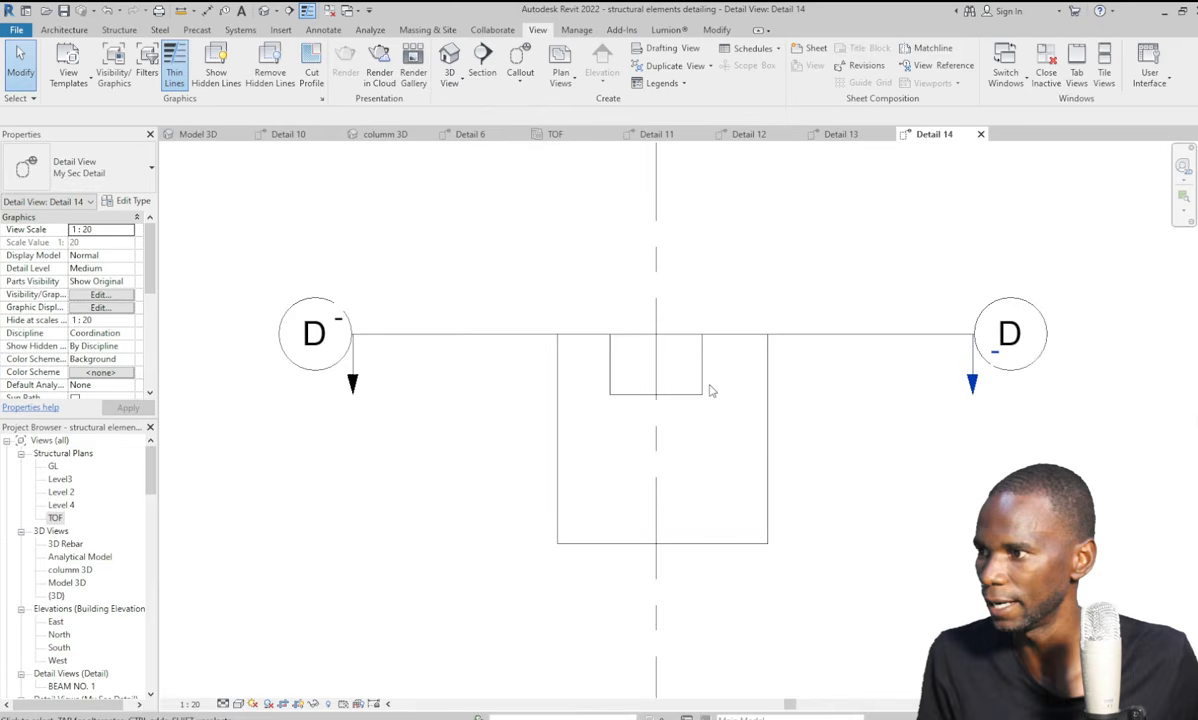
{"action": "left_click", "coordinate": [742, 543]}
{"action": "left_click_drag", "start_coordinate": [662, 335], "coordinate": [662, 187]}
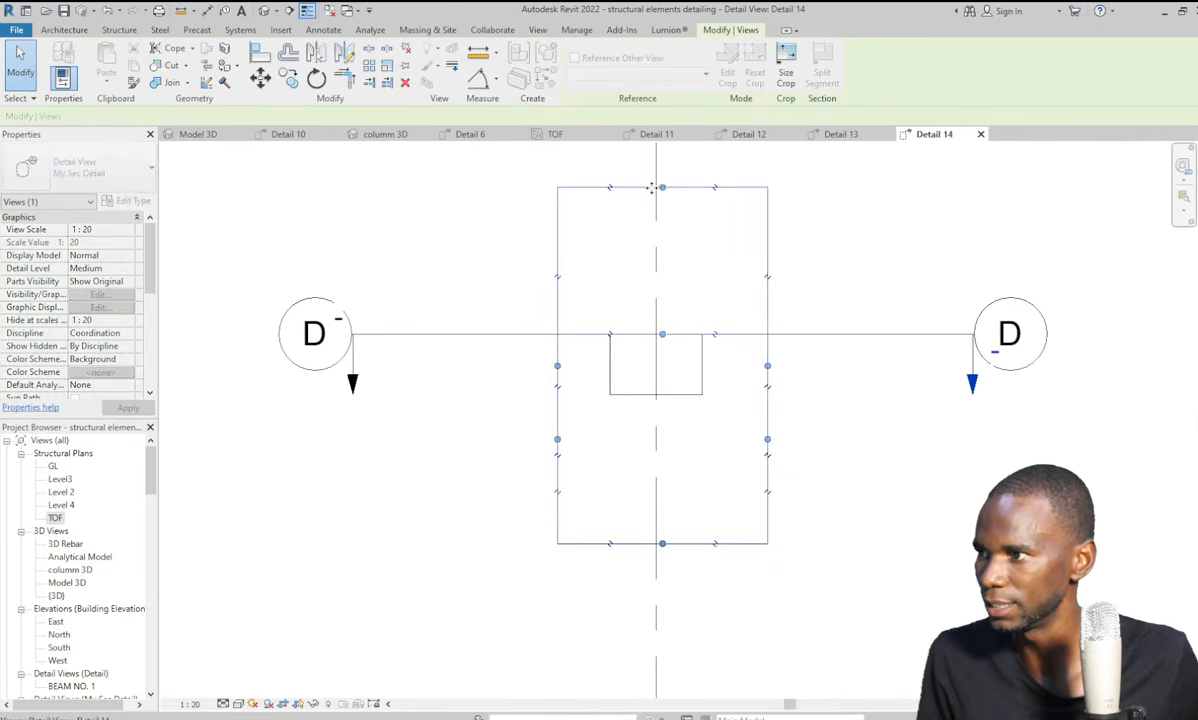
{"action": "left_click", "coordinate": [886, 246]}
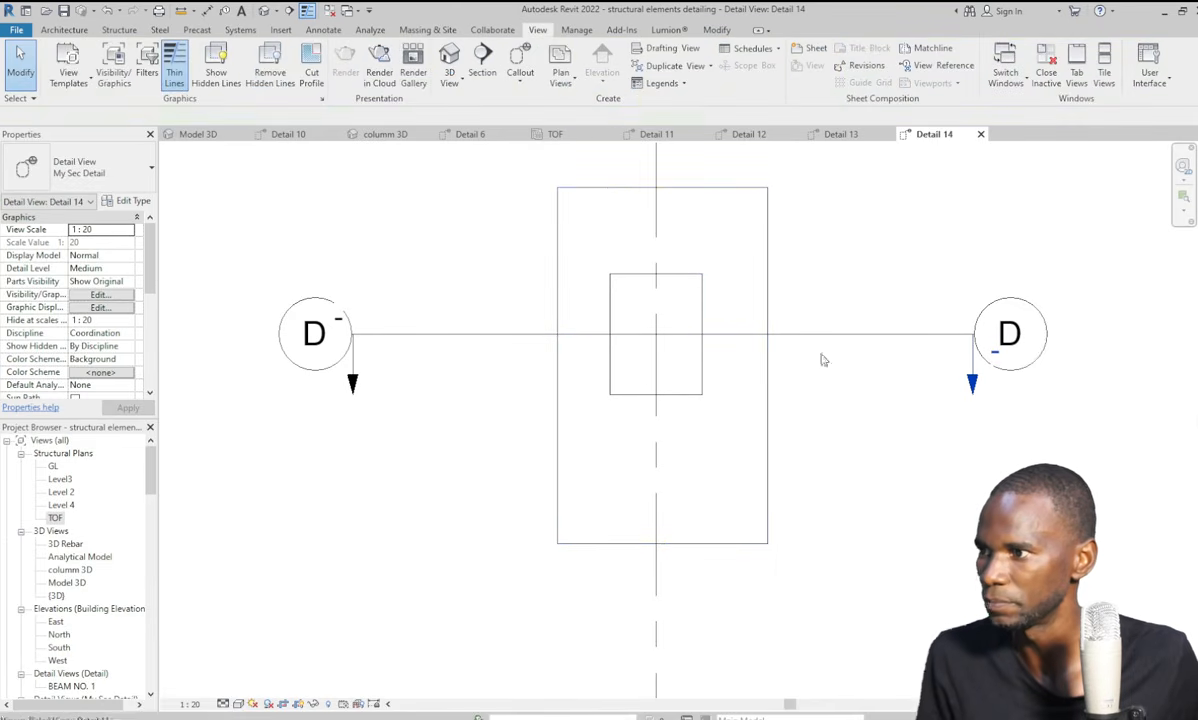
Place a shape 60 R6 link set at 200 mm maximum spacing in the Level 2 to Level3 column, parallel to the work plane.
{"action": "left_click", "coordinate": [706, 381]}
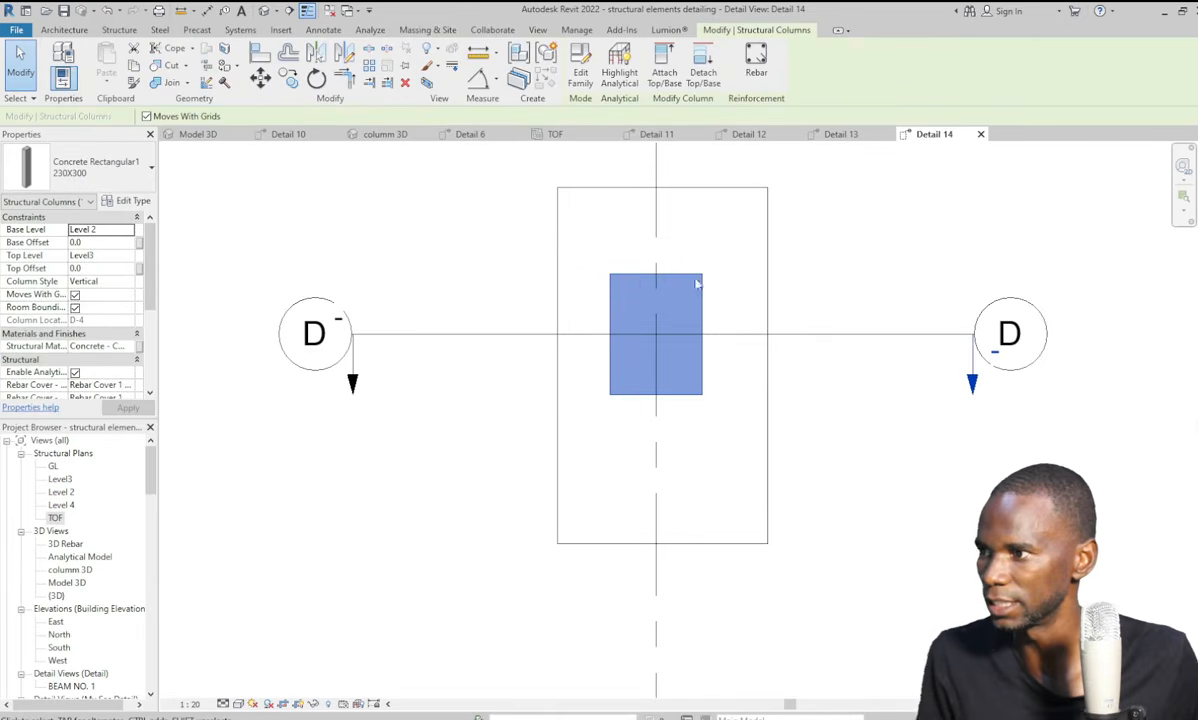
{"action": "left_click", "coordinate": [757, 66]}
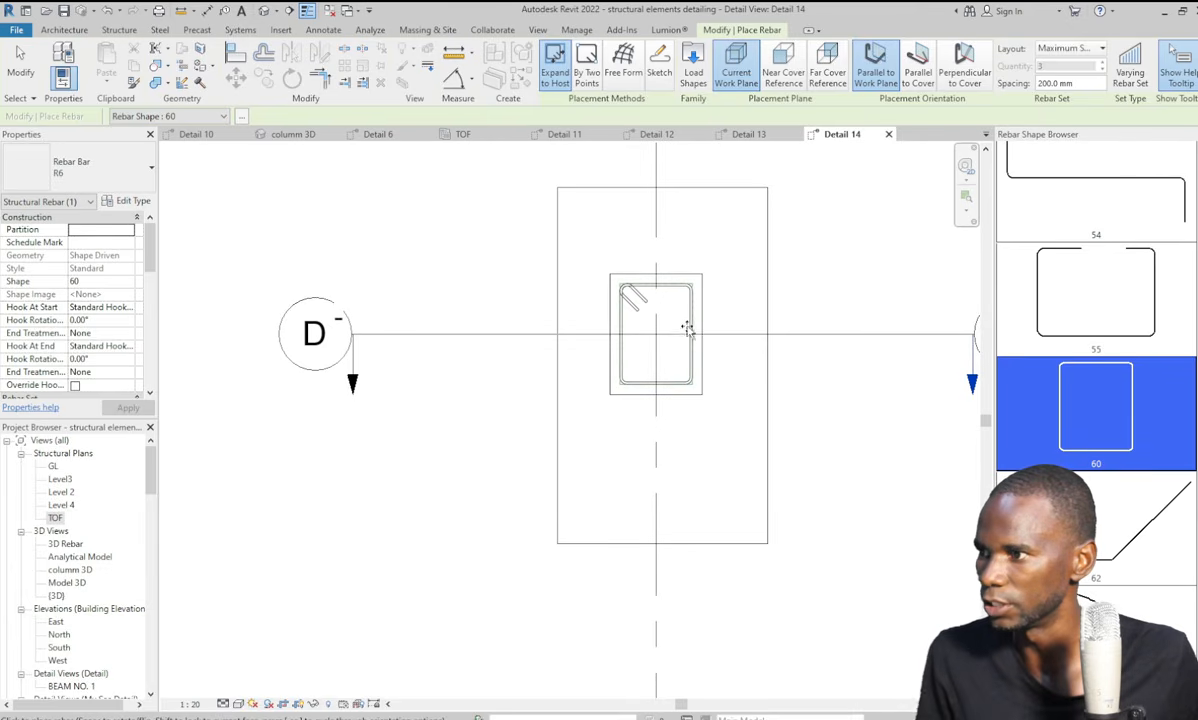
{"action": "left_click", "coordinate": [685, 322]}
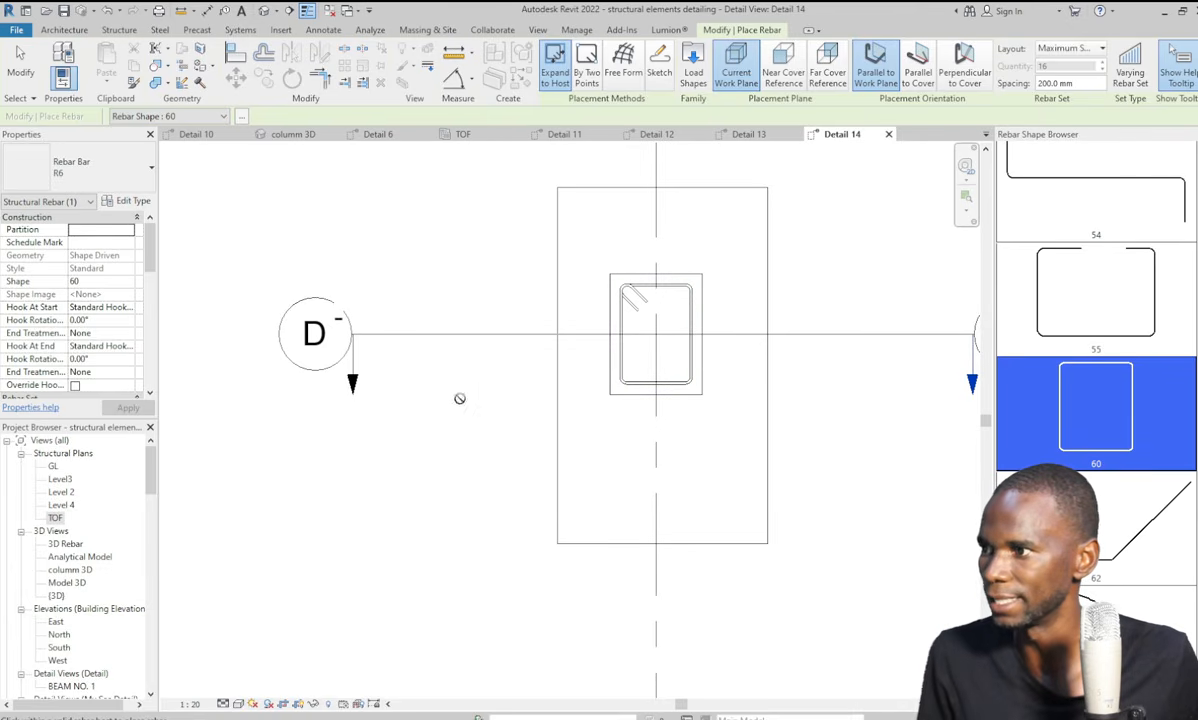
{"action": "left_click", "coordinate": [18, 58]}
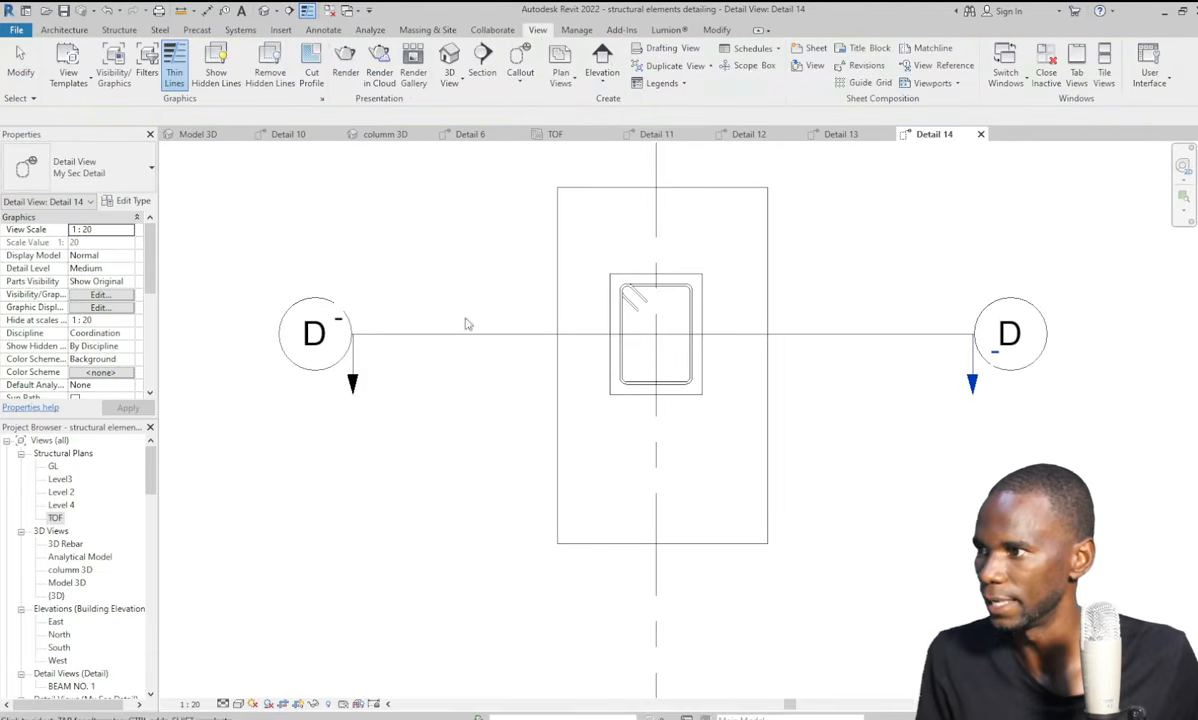
Return to the Detail 11 column section and inspect the links over the full column height, especially where the sets meet at GL.
{"action": "left_click", "coordinate": [650, 138]}
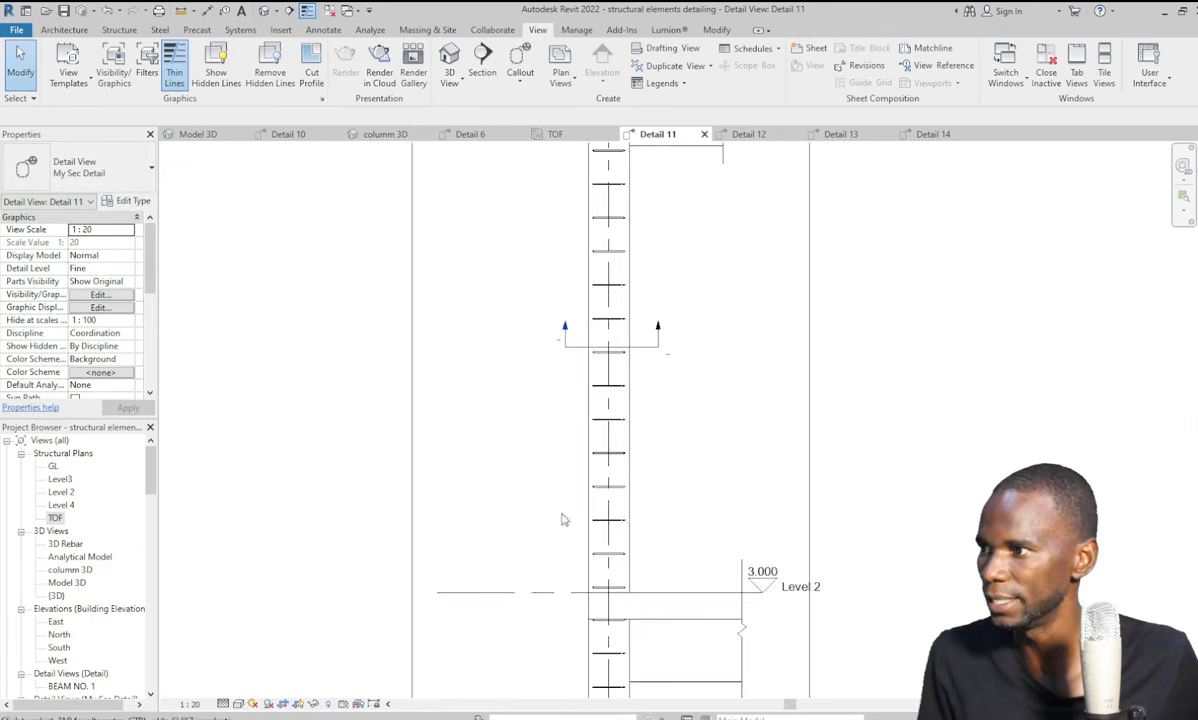
{"action": "scroll", "coordinate": [563, 519], "scroll_direction": "down", "scroll_amount": 3}
{"action": "scroll", "coordinate": [575, 492], "scroll_direction": "up", "scroll_amount": 3}
{"action": "scroll", "coordinate": [620, 300], "scroll_direction": "down", "scroll_amount": 2}
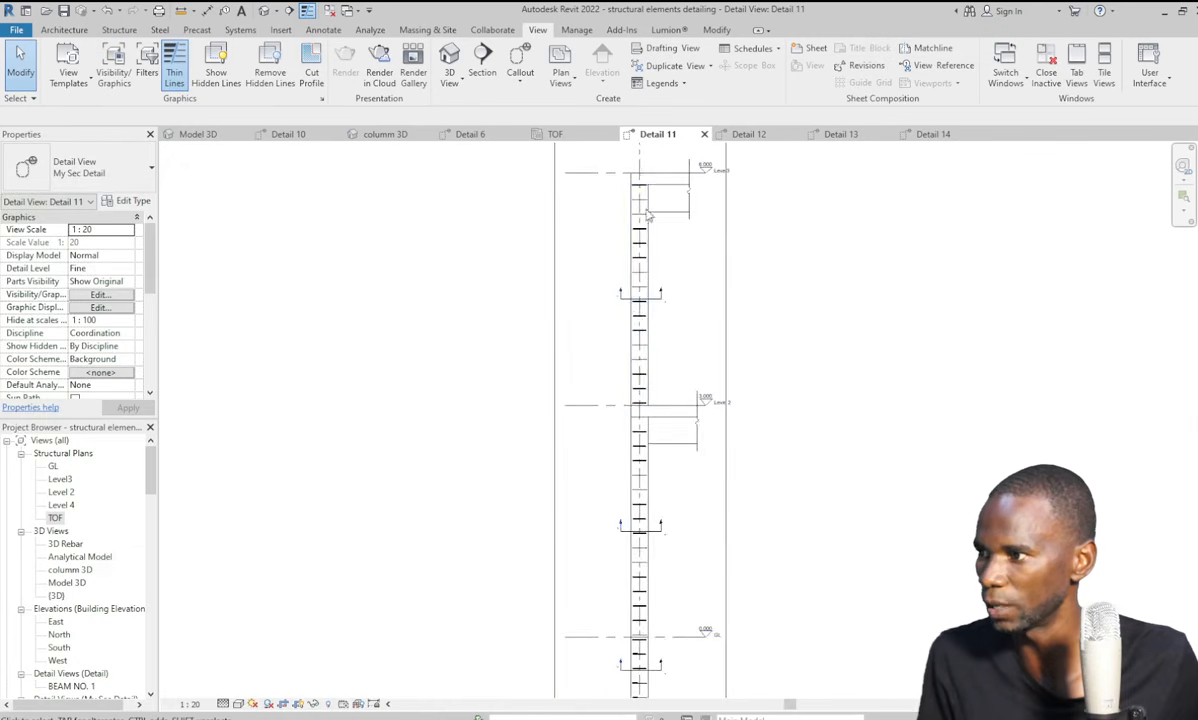
{"action": "scroll", "coordinate": [648, 215], "scroll_direction": "up", "scroll_amount": 3}
{"action": "scroll", "coordinate": [673, 443], "scroll_direction": "down", "scroll_amount": 5}
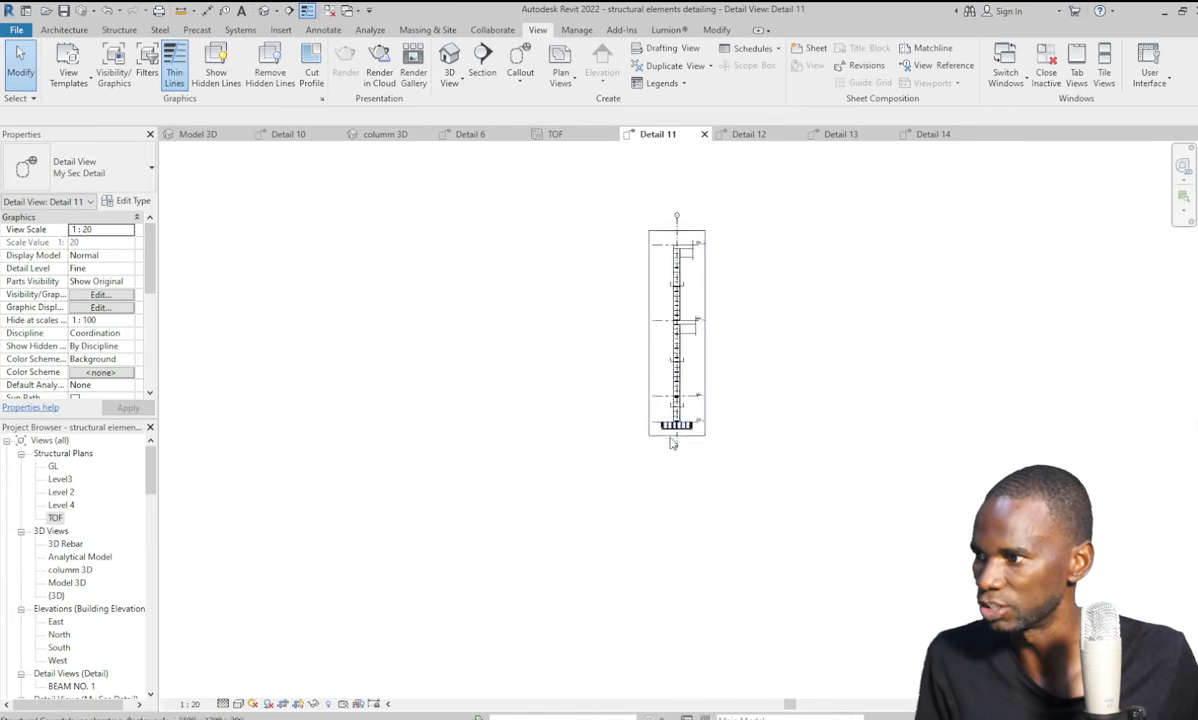
{"action": "scroll", "coordinate": [673, 443], "scroll_direction": "up", "scroll_amount": 5}
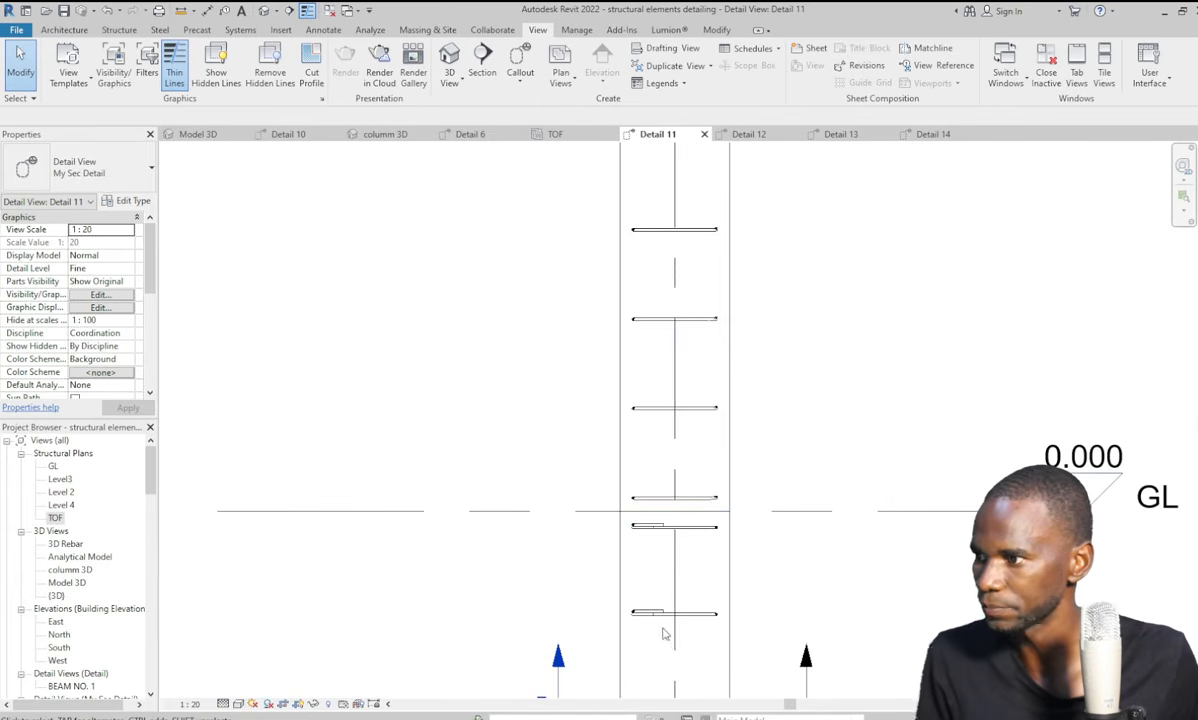
{"action": "scroll", "coordinate": [663, 633], "scroll_direction": "down", "scroll_amount": 4}
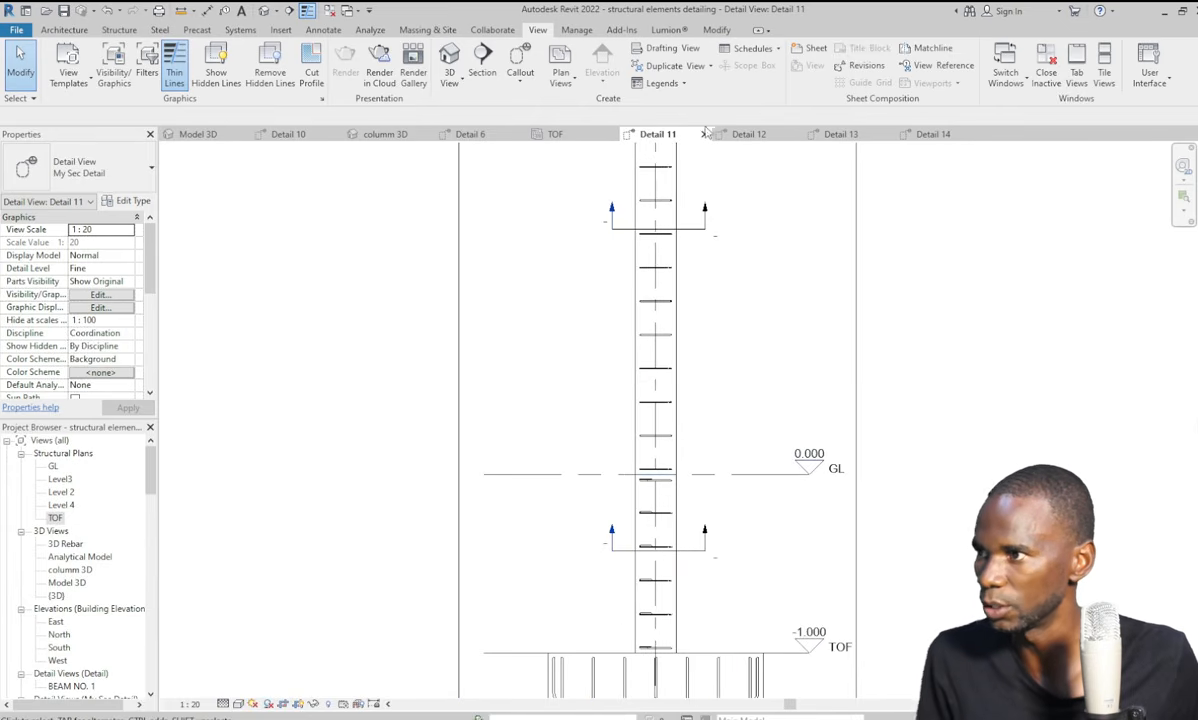
In the Detail 12 cross-section, rotate the link's hooks to the column's upper-right corner.
{"action": "left_click", "coordinate": [748, 134]}
{"action": "scroll", "coordinate": [690, 436], "scroll_direction": "up", "scroll_amount": 2}
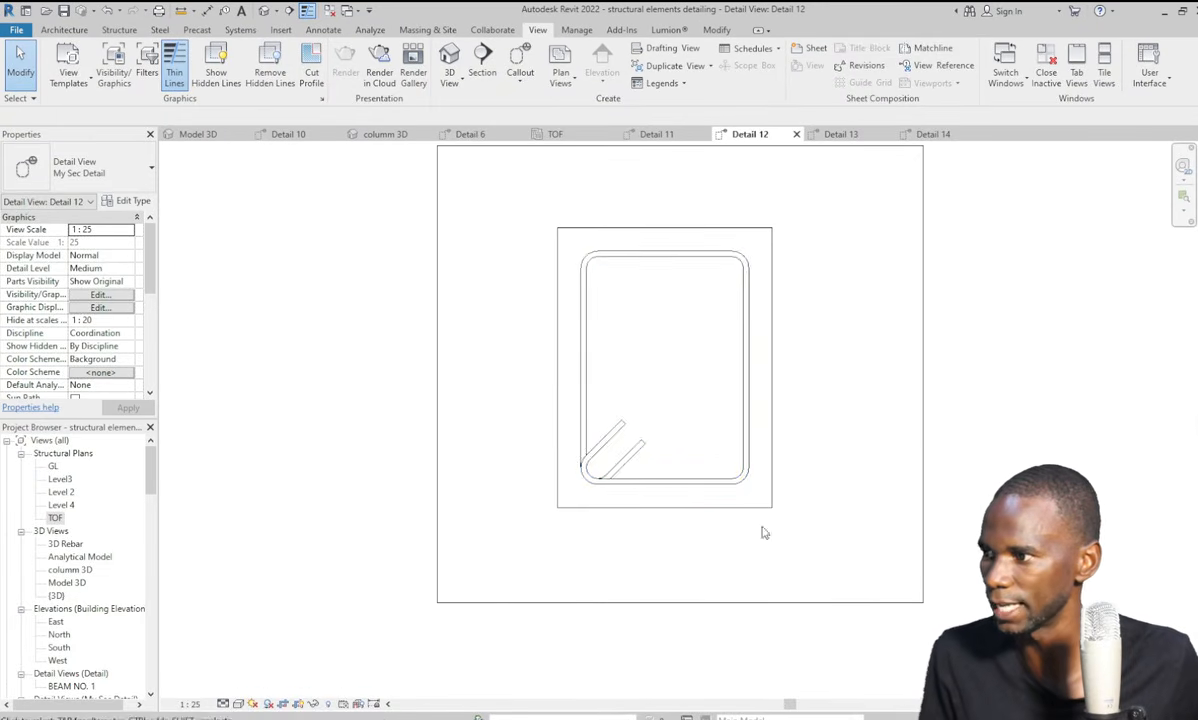
{"action": "left_click", "coordinate": [632, 464]}
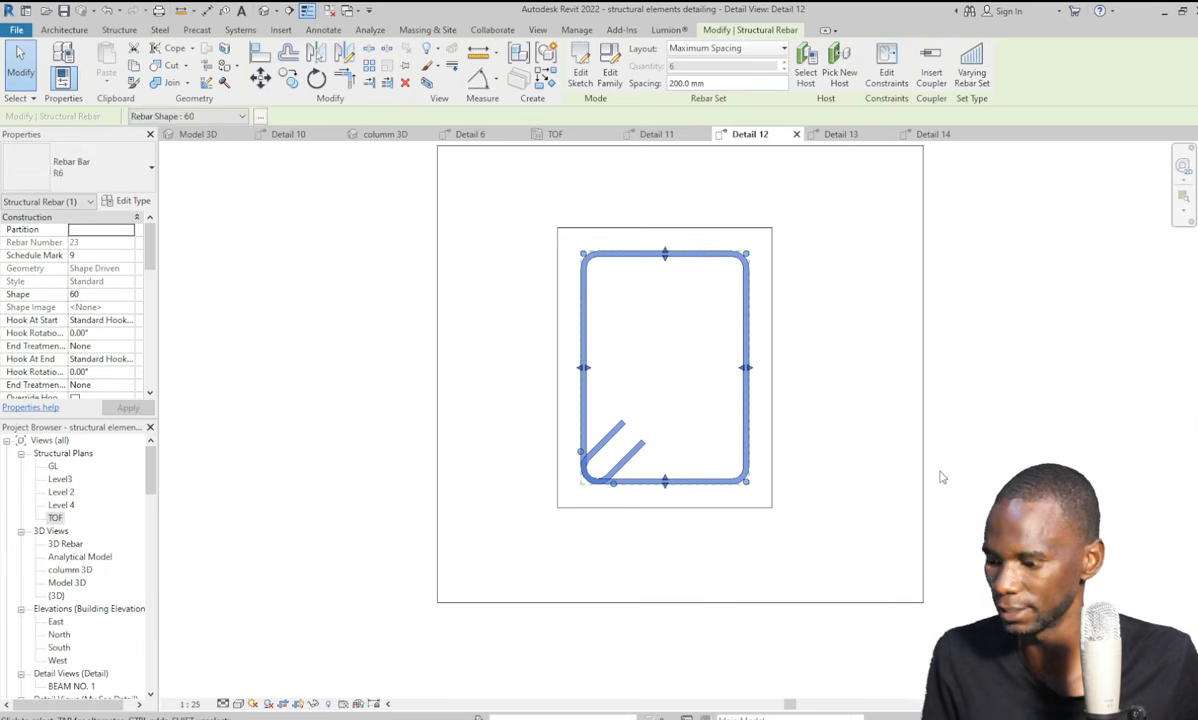
{"action": "key", "text": "space"}
{"action": "key", "text": "space"}
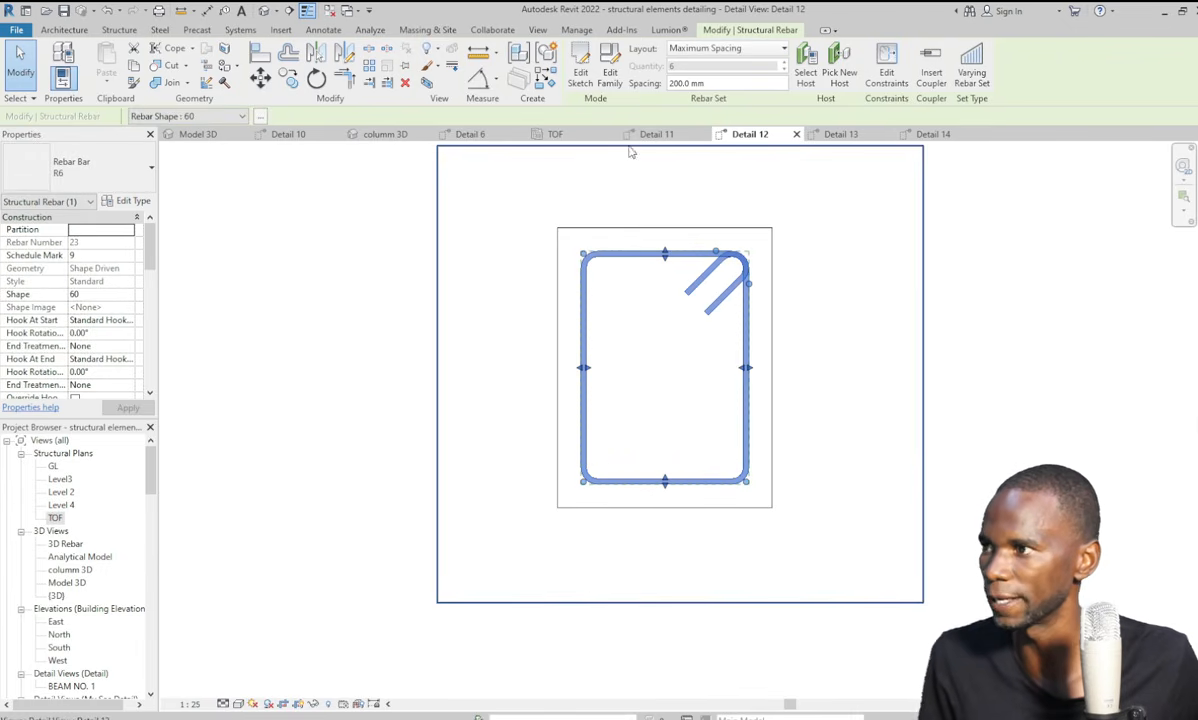
Close the Detail 14 and Detail 13 views and return to the Detail 11 column section.
{"action": "left_click", "coordinate": [935, 137]}
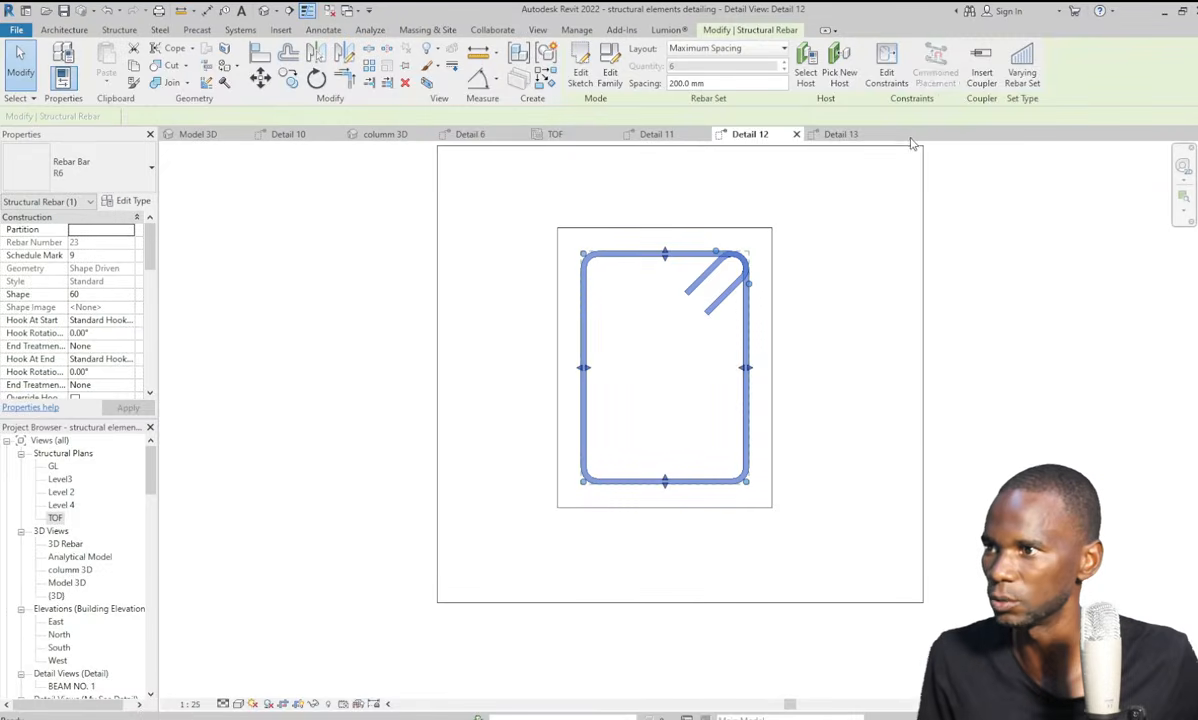
{"action": "left_click", "coordinate": [884, 134]}
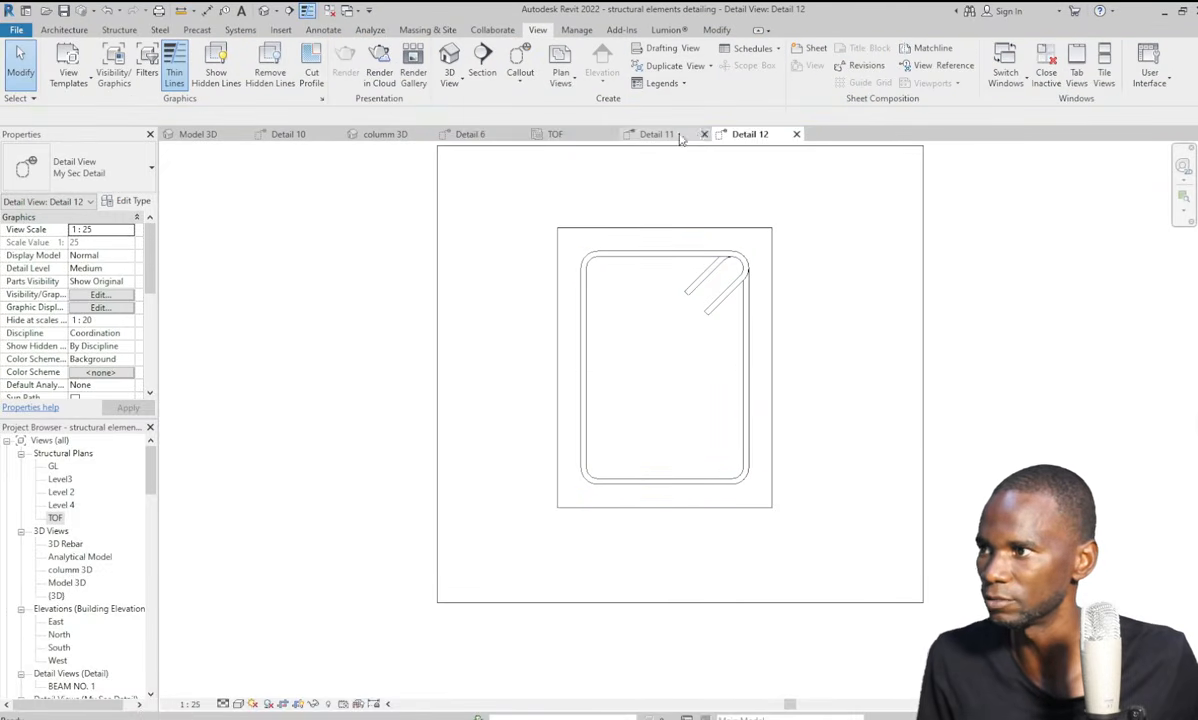
{"action": "left_click", "coordinate": [680, 140]}
Examine the link sets along the column from the footing at TOF up to Level3.
{"action": "scroll", "coordinate": [618, 515], "scroll_direction": "down", "scroll_amount": 4}
{"action": "scroll", "coordinate": [618, 515], "scroll_direction": "up", "scroll_amount": 3}
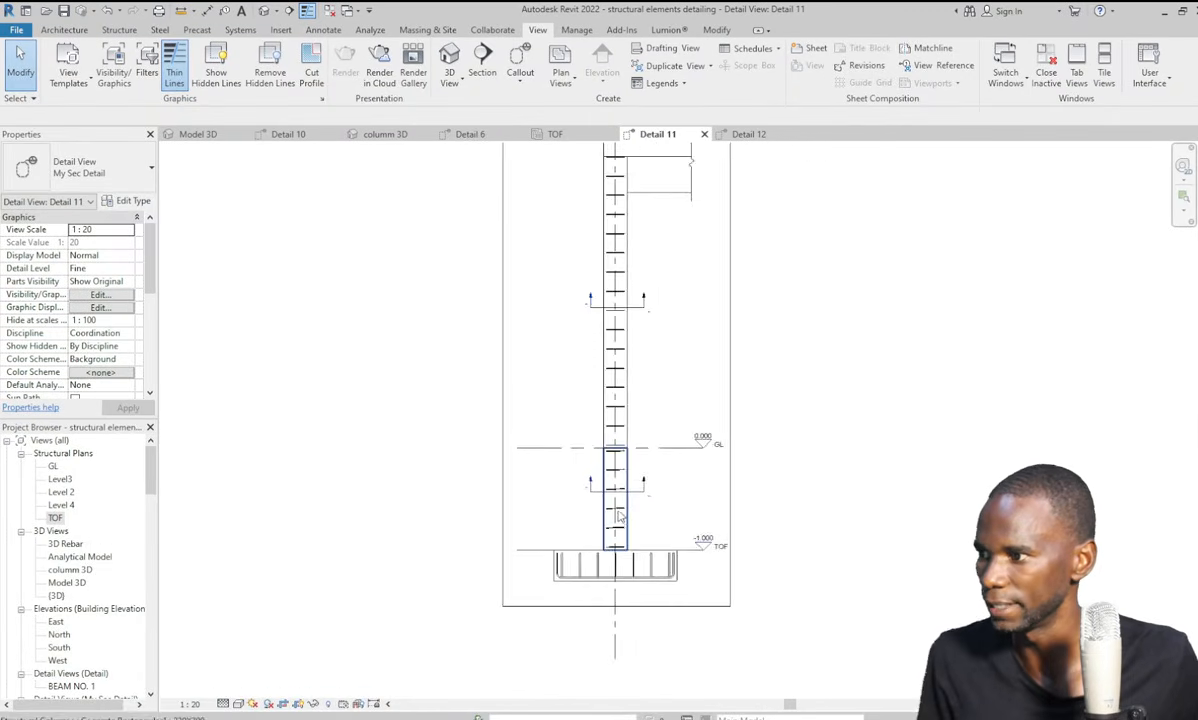
{"action": "scroll", "coordinate": [618, 515], "scroll_direction": "up", "scroll_amount": 3}
{"action": "scroll", "coordinate": [617, 573], "scroll_direction": "down", "scroll_amount": 4}
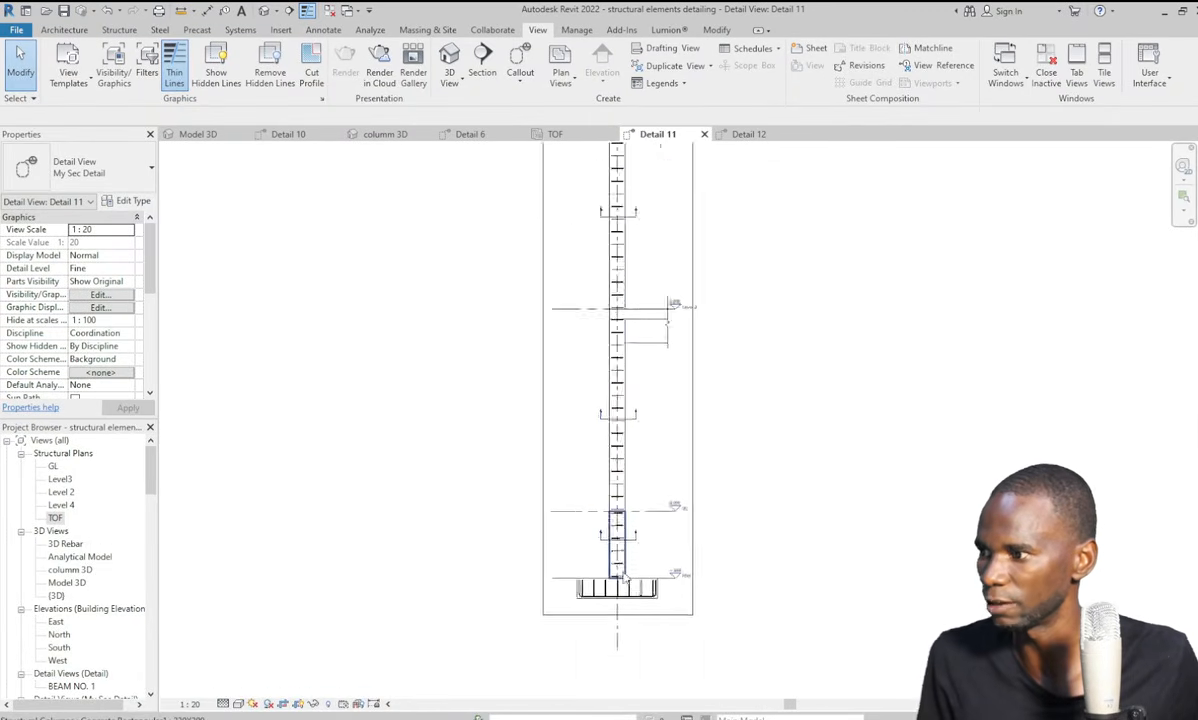
{"action": "scroll", "coordinate": [620, 185], "scroll_direction": "up", "scroll_amount": 3}
{"action": "scroll", "coordinate": [620, 197], "scroll_direction": "down", "scroll_amount": 2}
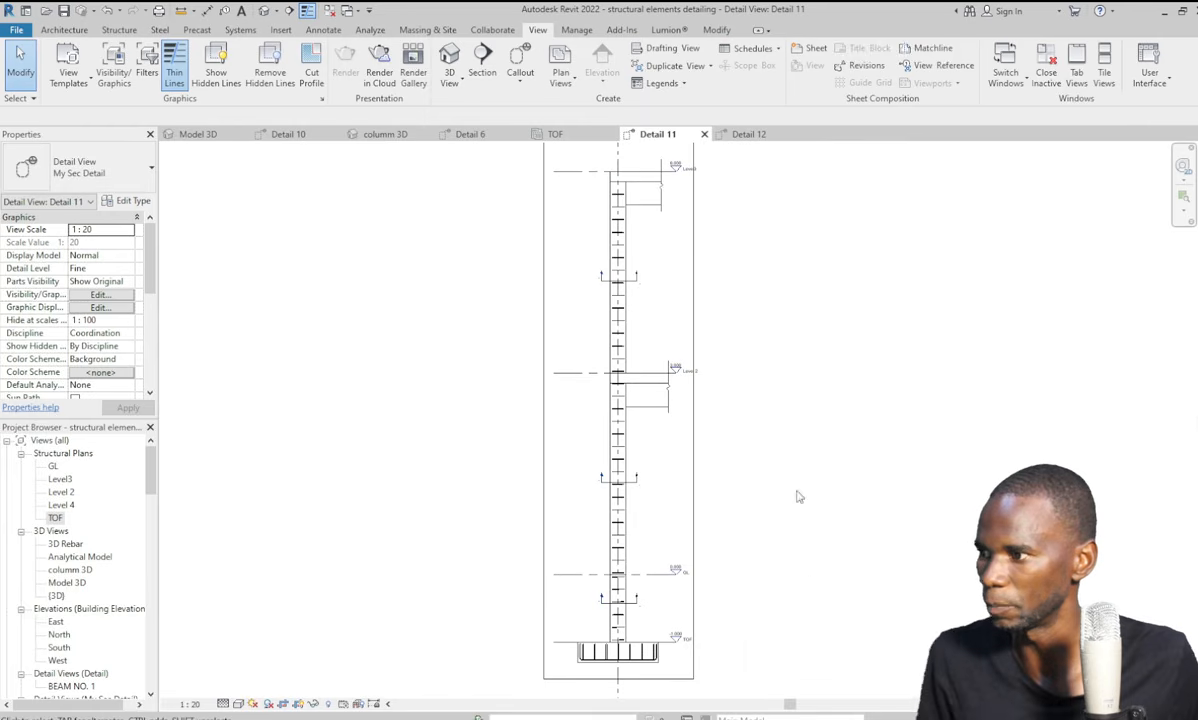
{"action": "scroll", "coordinate": [618, 640], "scroll_direction": "up", "scroll_amount": 4}
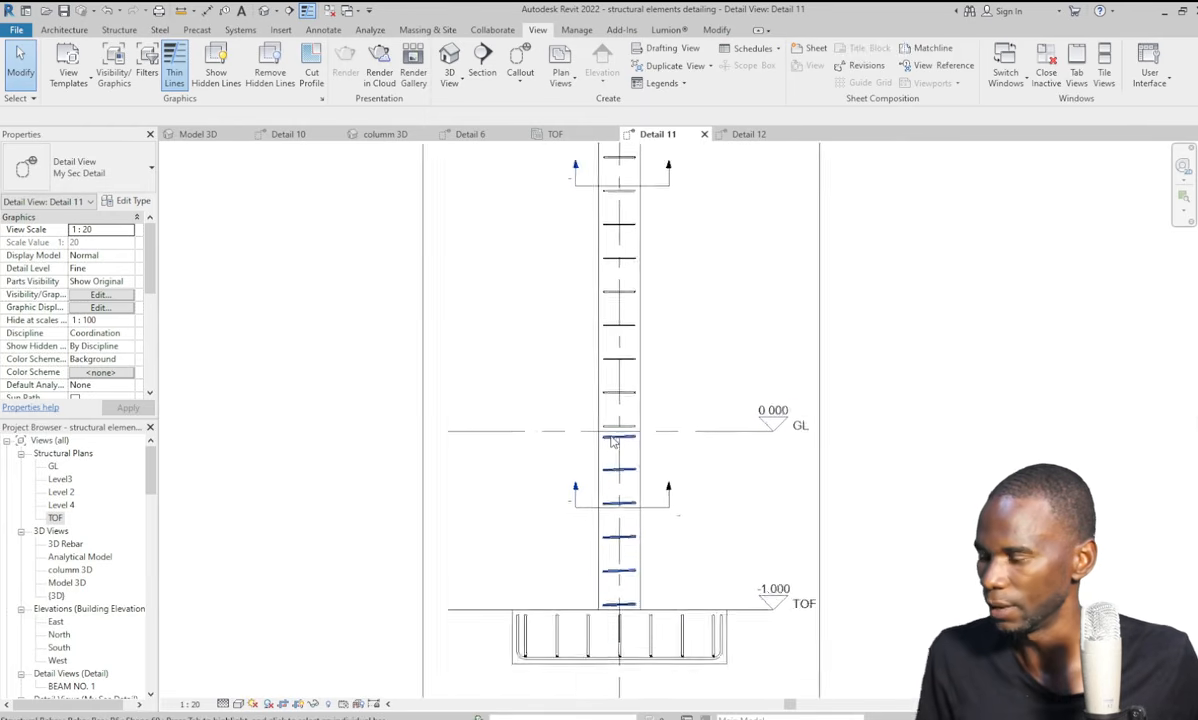
In the Detail 12 cross-section, place a straight vertical Y12 bar set at 200 mm maximum spacing along the column's right side.
{"action": "scroll", "coordinate": [633, 586], "scroll_direction": "up", "scroll_amount": 2}
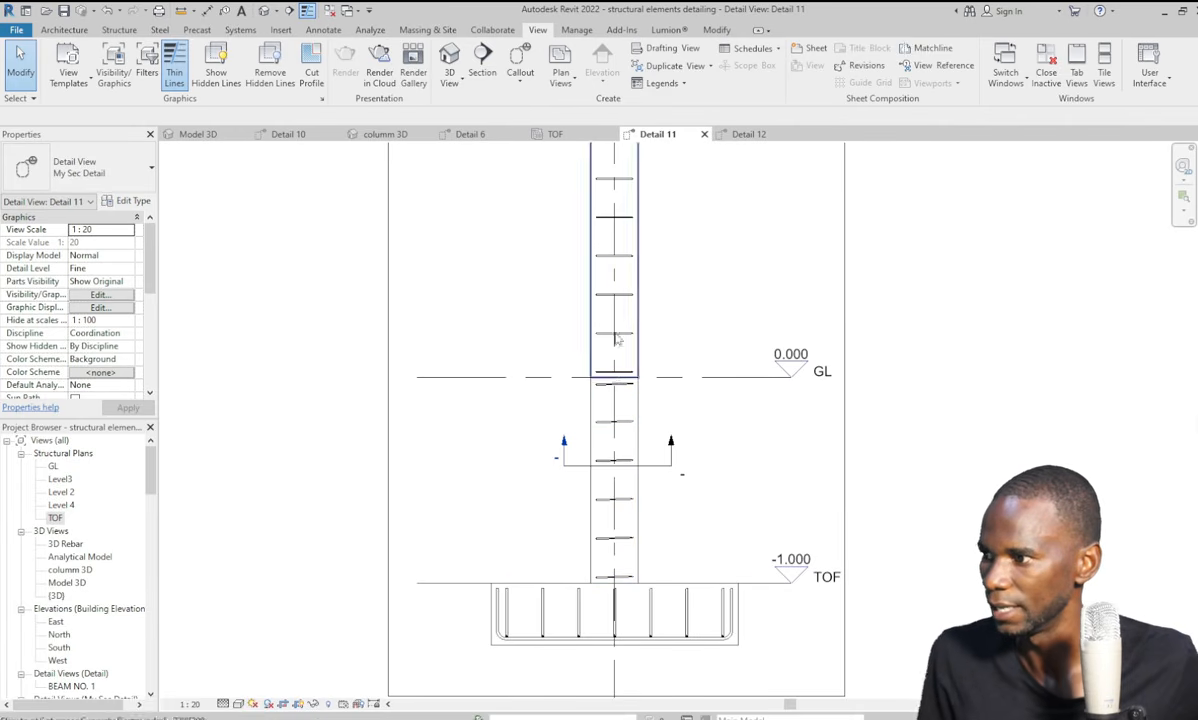
{"action": "scroll", "coordinate": [608, 514], "scroll_direction": "up", "scroll_amount": 1}
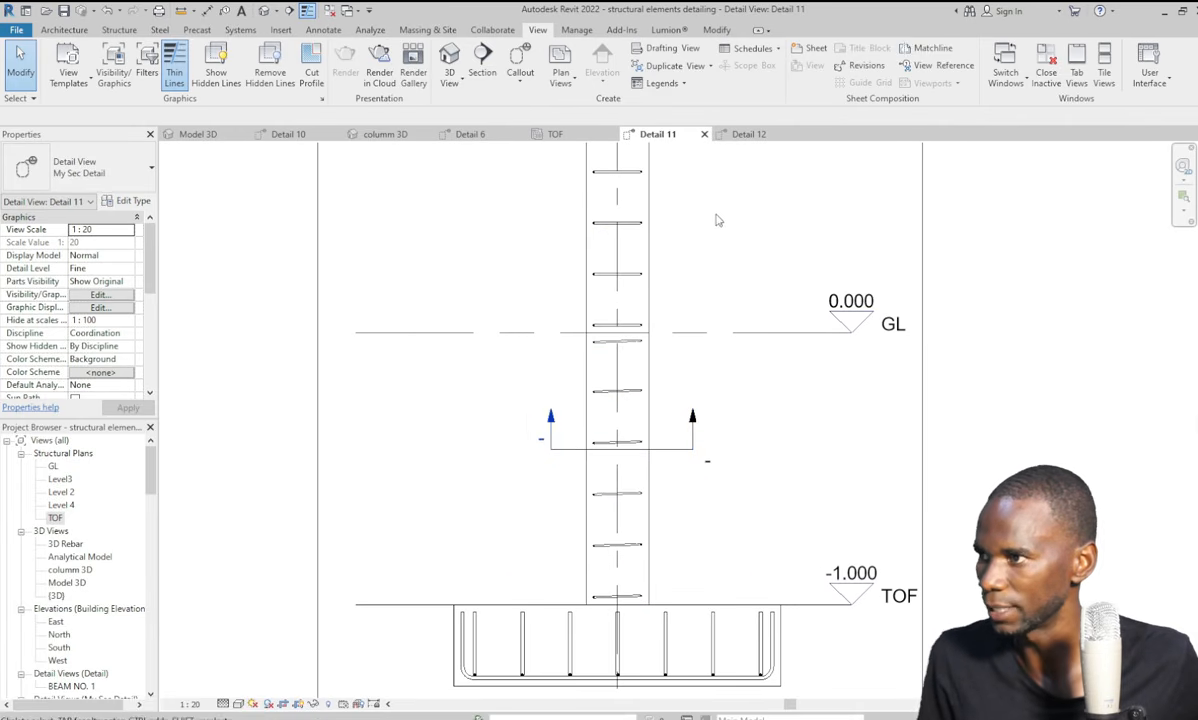
{"action": "left_click", "coordinate": [748, 134]}
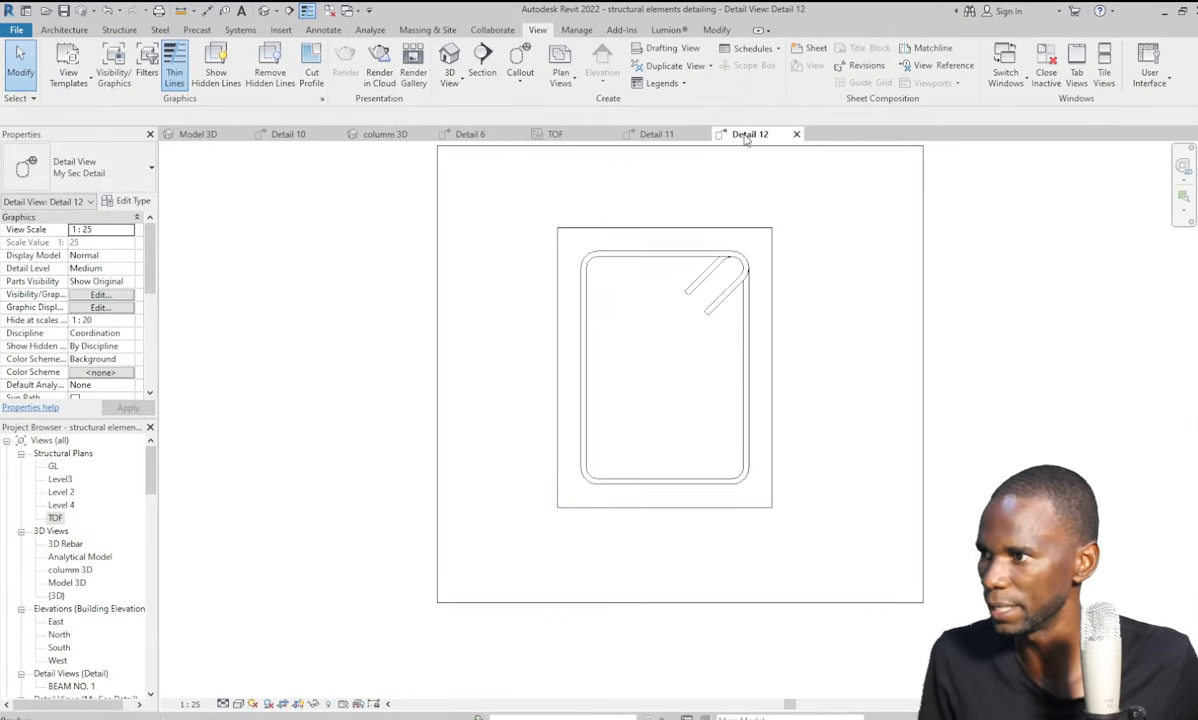
{"action": "scroll", "coordinate": [650, 480], "scroll_direction": "down", "scroll_amount": 2}
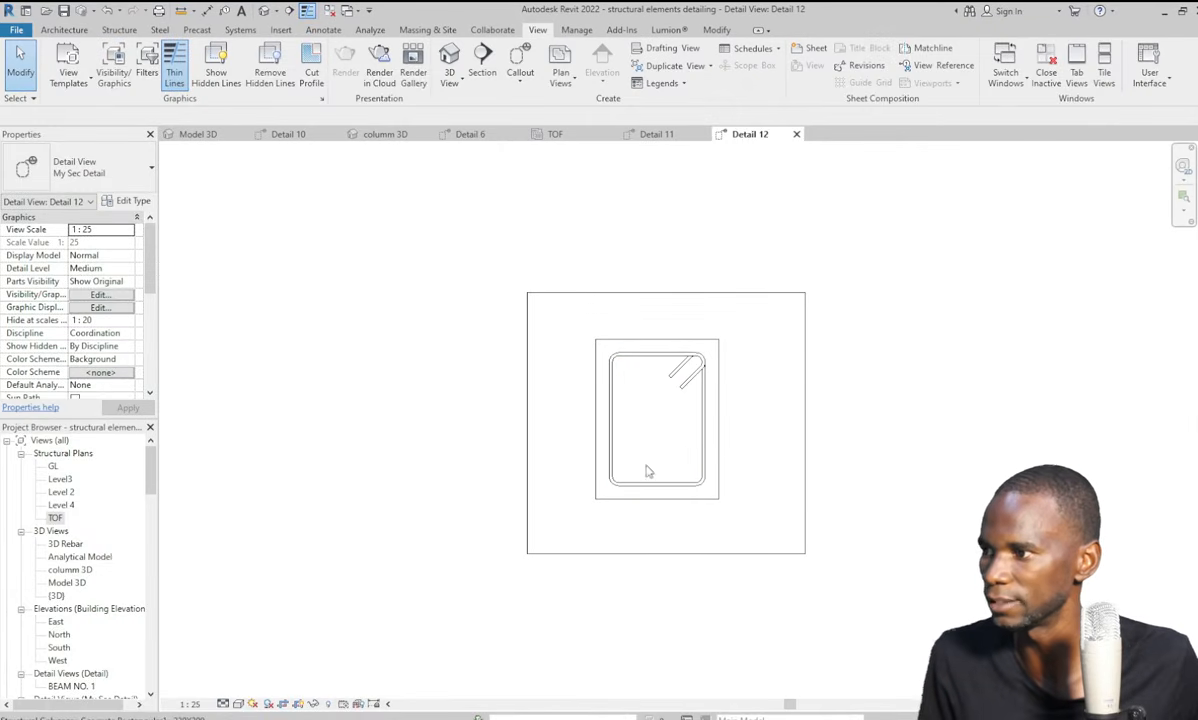
{"action": "scroll", "coordinate": [643, 400], "scroll_direction": "up", "scroll_amount": 2}
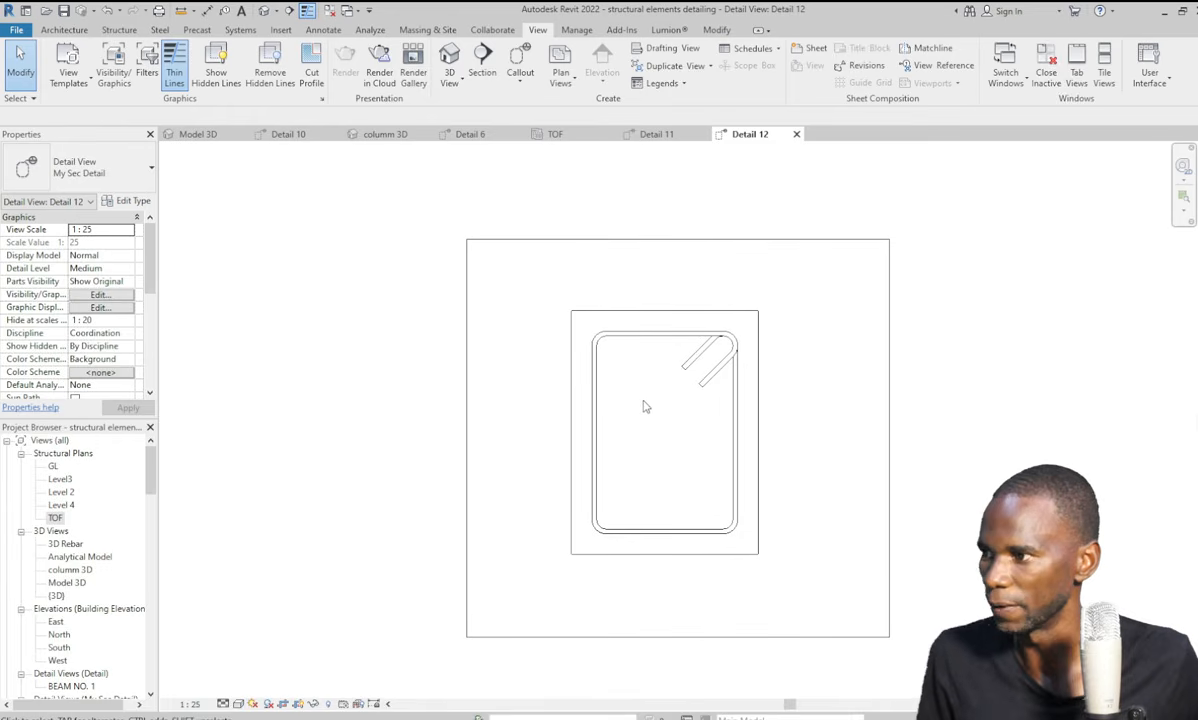
{"action": "scroll", "coordinate": [615, 450], "scroll_direction": "down", "scroll_amount": 1}
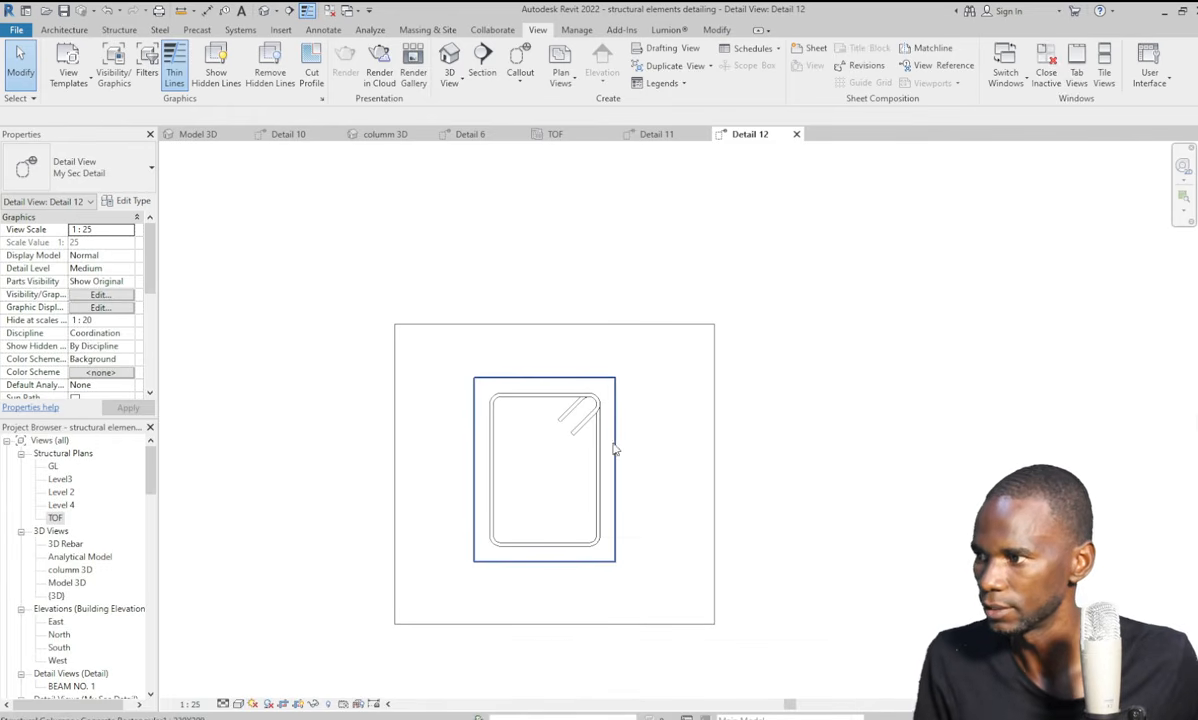
{"action": "left_click", "coordinate": [657, 445]}
{"action": "key", "text": "r"}
{"action": "key", "text": "b"}
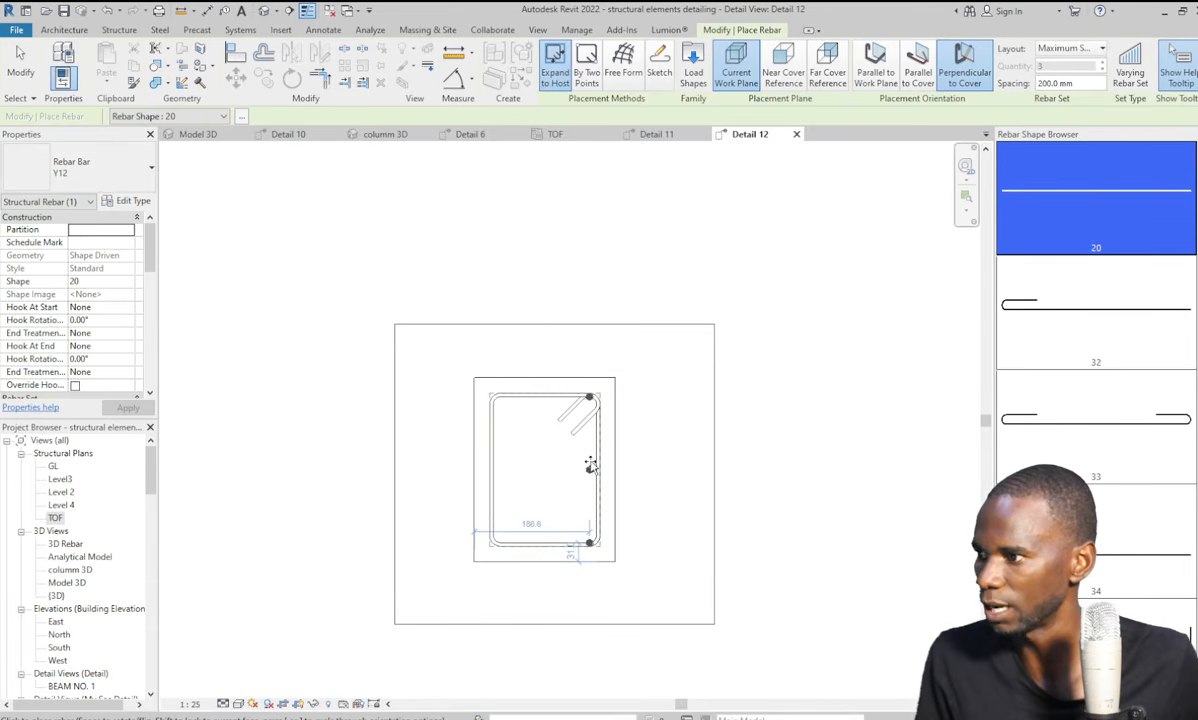
{"action": "scroll", "coordinate": [590, 465], "scroll_direction": "up", "scroll_amount": 2}
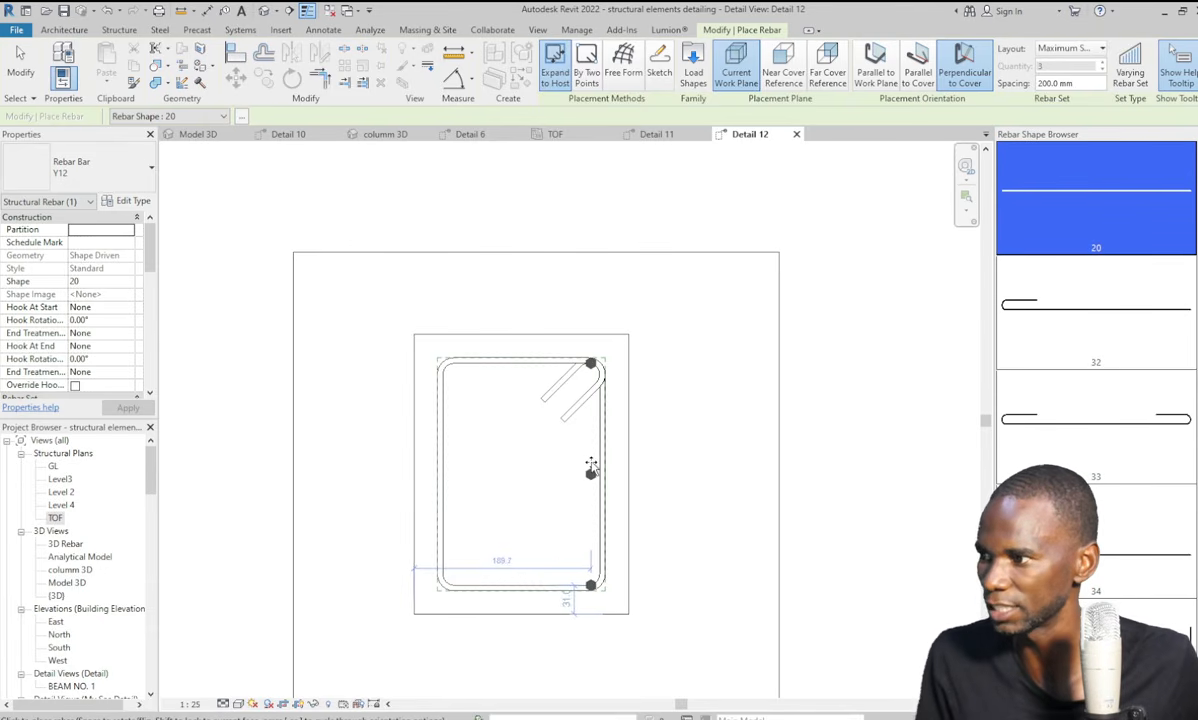
{"action": "left_click", "coordinate": [591, 468]}
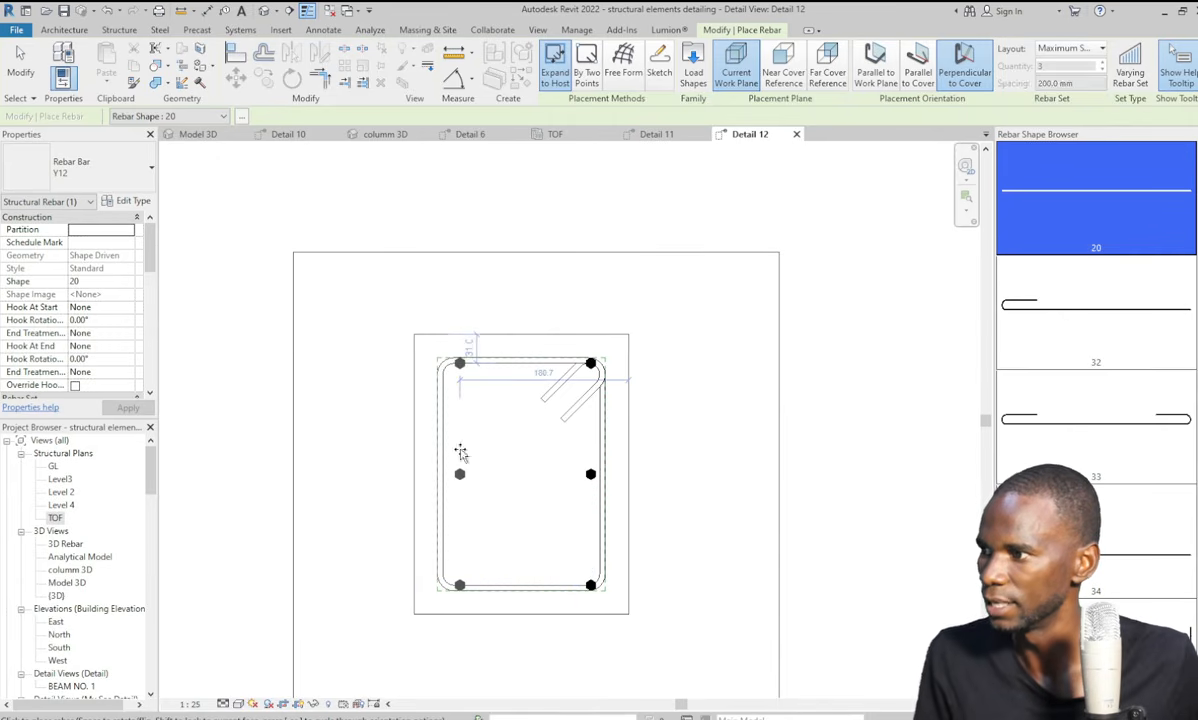
{"action": "key", "text": "Escape"}
Move the end bars of the vertical Y12 set inward so they sit inside the link's upper-right and lower-right corners.
{"action": "scroll", "coordinate": [580, 558], "scroll_direction": "up", "scroll_amount": 2}
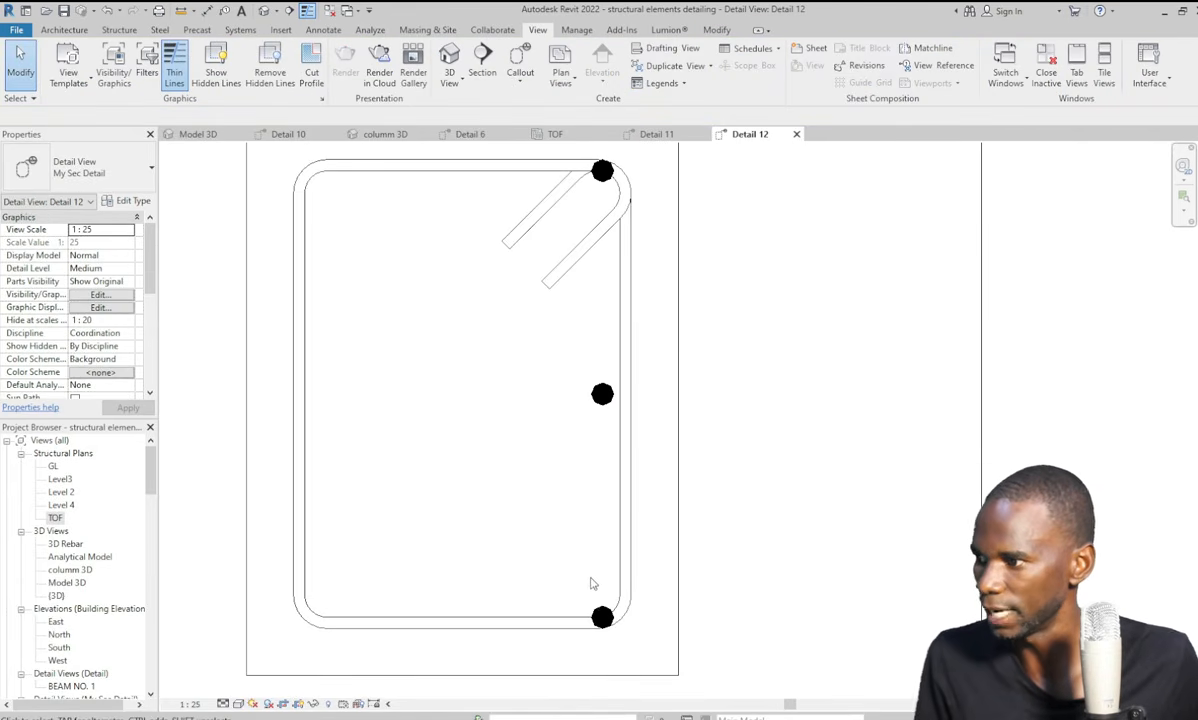
{"action": "left_click", "coordinate": [605, 642]}
{"action": "scroll", "coordinate": [605, 640], "scroll_direction": "up", "scroll_amount": 3}
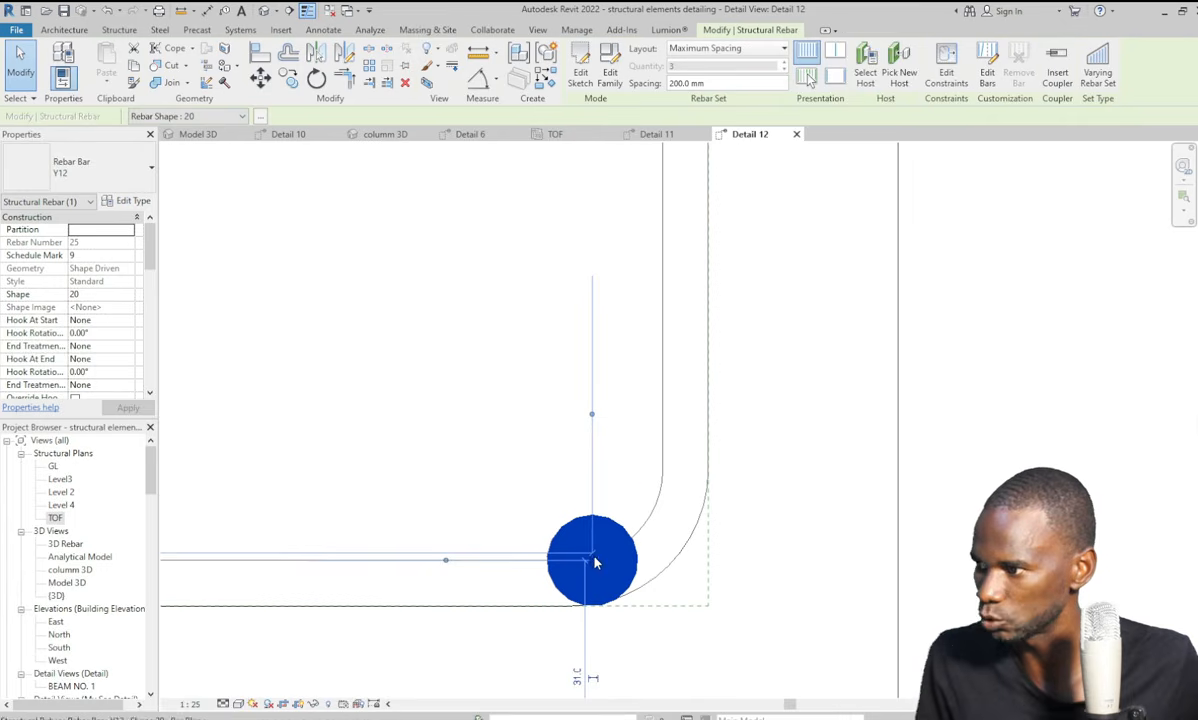
{"action": "left_click_drag", "start_coordinate": [594, 563], "coordinate": [602, 495]}
{"action": "scroll", "coordinate": [717, 597], "scroll_direction": "down", "scroll_amount": 7}
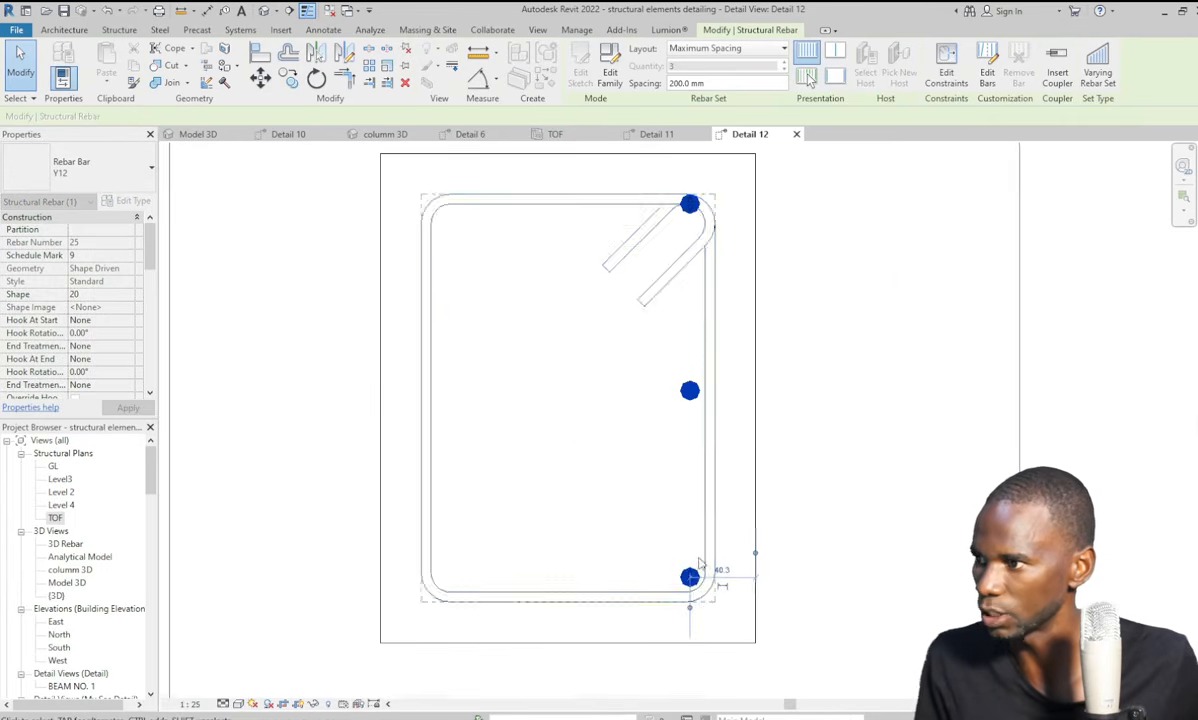
{"action": "scroll", "coordinate": [663, 384], "scroll_direction": "up", "scroll_amount": 5}
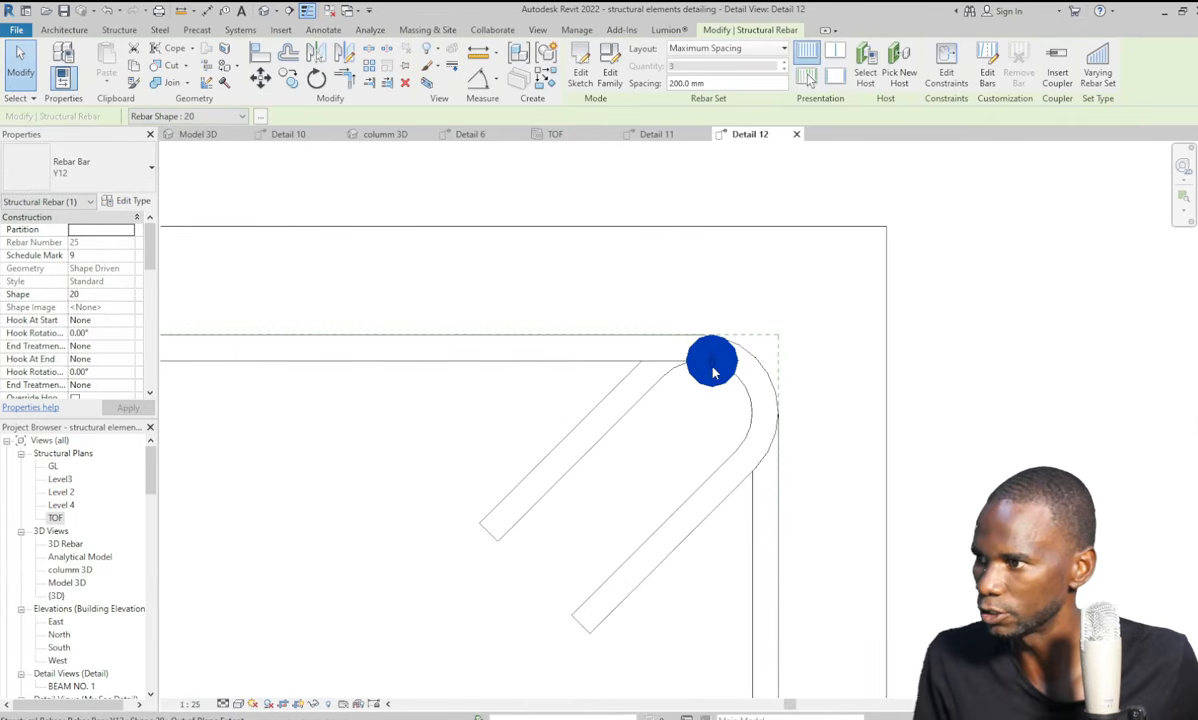
{"action": "left_click_drag", "start_coordinate": [713, 372], "coordinate": [711, 409]}
{"action": "scroll", "coordinate": [712, 410], "scroll_direction": "down", "scroll_amount": 5}
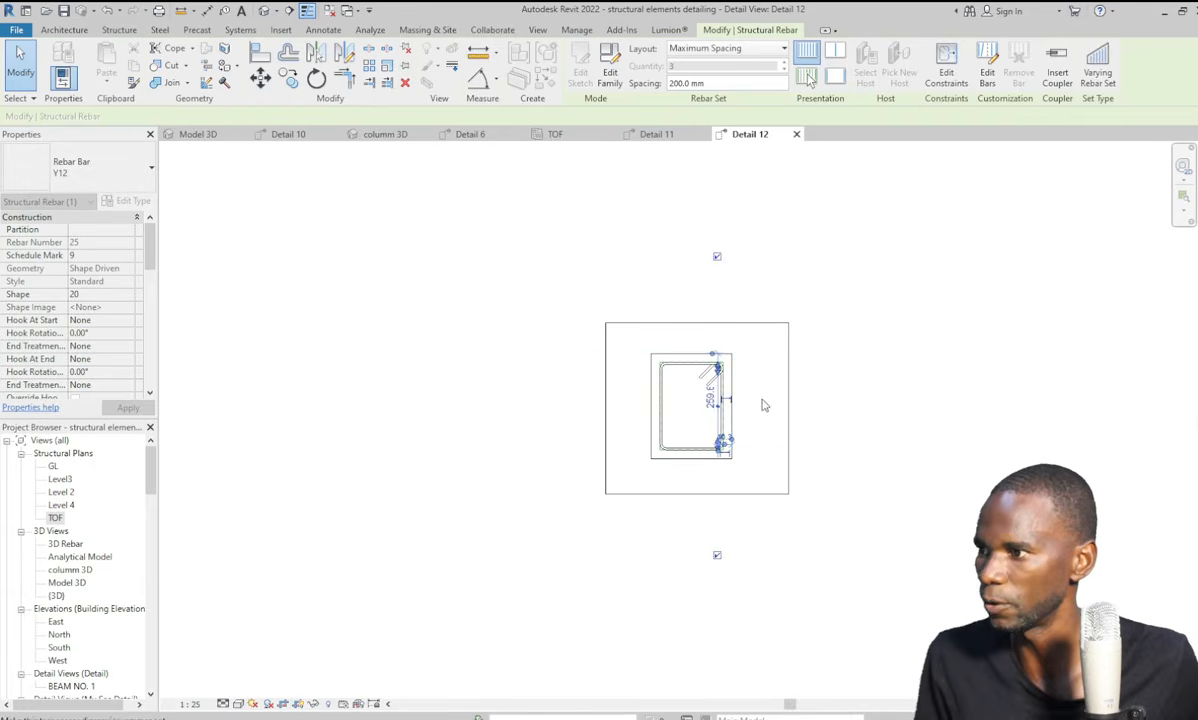
{"action": "left_click", "coordinate": [723, 180]}
In the Detail 11 section, examine how the vertical Y12 bars run between GL and TOF and where they end above the footing.
{"action": "left_click", "coordinate": [656, 135]}
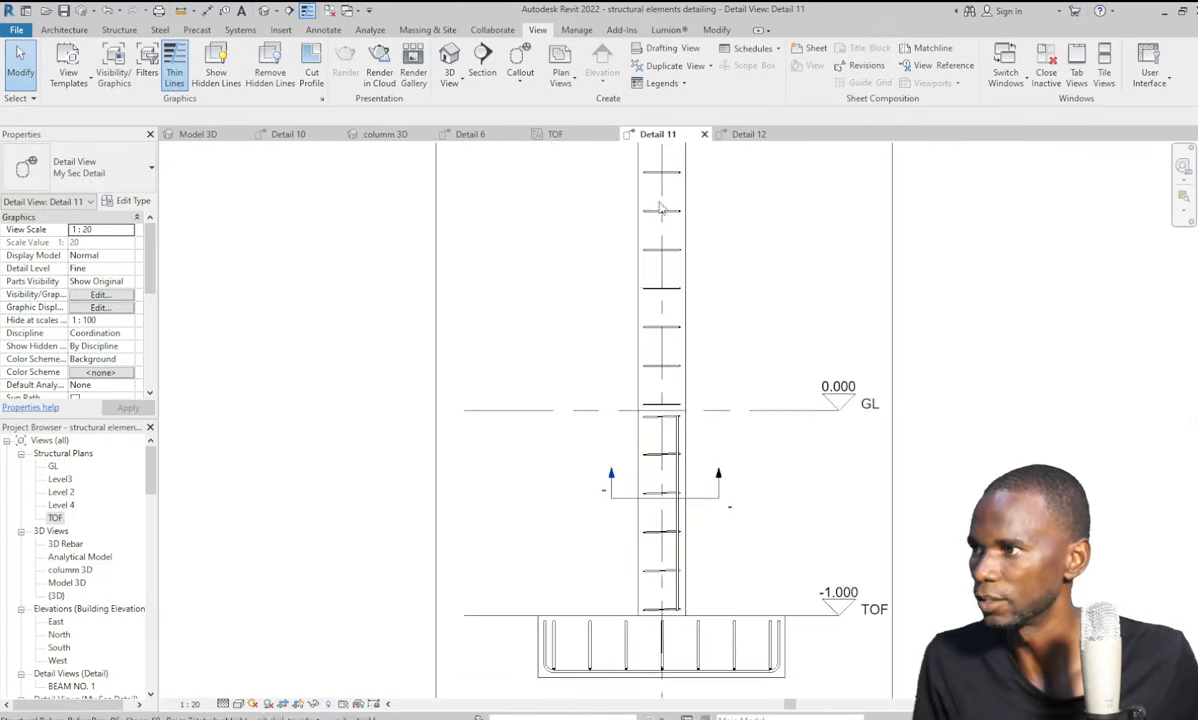
{"action": "scroll", "coordinate": [680, 350], "scroll_direction": "down", "scroll_amount": 2}
{"action": "scroll", "coordinate": [692, 341], "scroll_direction": "up", "scroll_amount": 3}
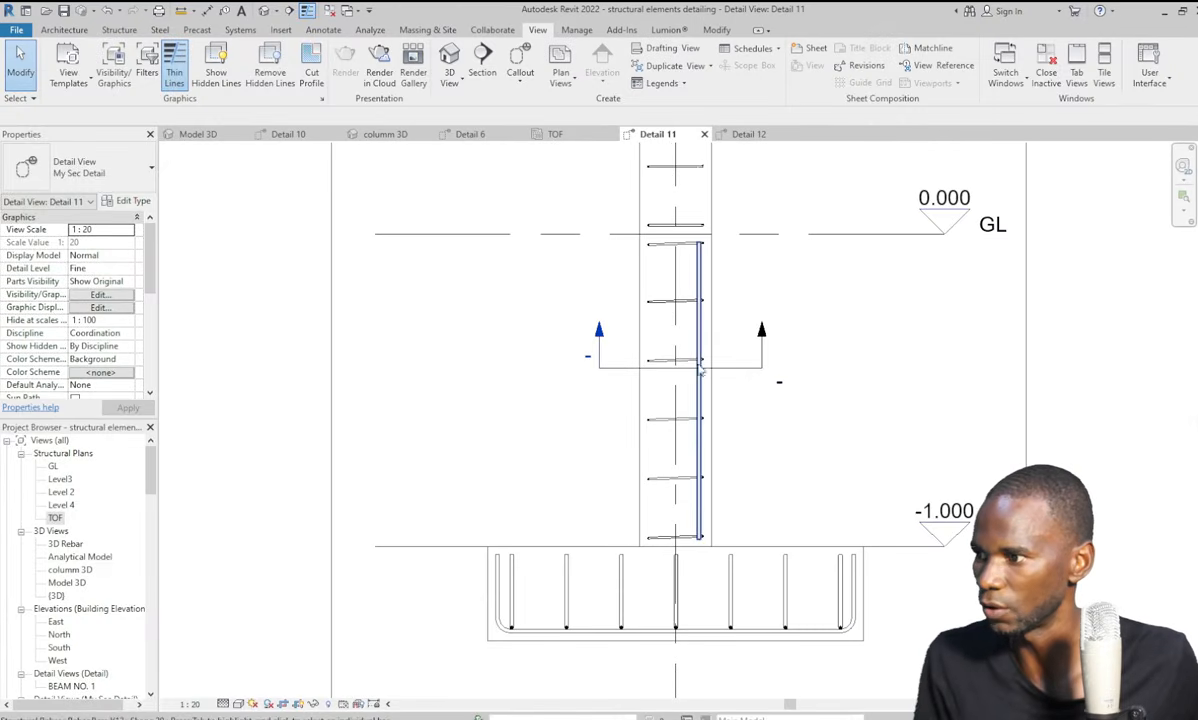
{"action": "scroll", "coordinate": [656, 510], "scroll_direction": "down", "scroll_amount": 2}
{"action": "scroll", "coordinate": [700, 530], "scroll_direction": "up", "scroll_amount": 4}
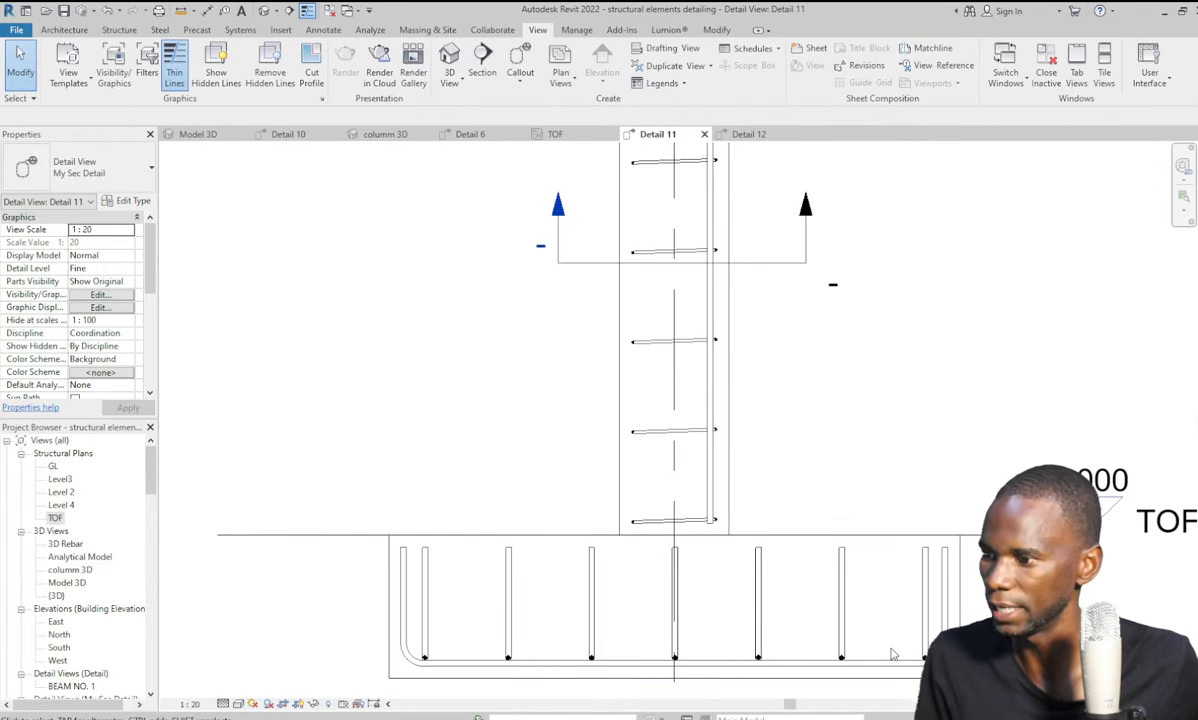
{"action": "scroll", "coordinate": [877, 652], "scroll_direction": "down", "scroll_amount": 2}
{"action": "scroll", "coordinate": [740, 600], "scroll_direction": "up", "scroll_amount": 2}
{"action": "scroll", "coordinate": [740, 580], "scroll_direction": "down", "scroll_amount": 2}
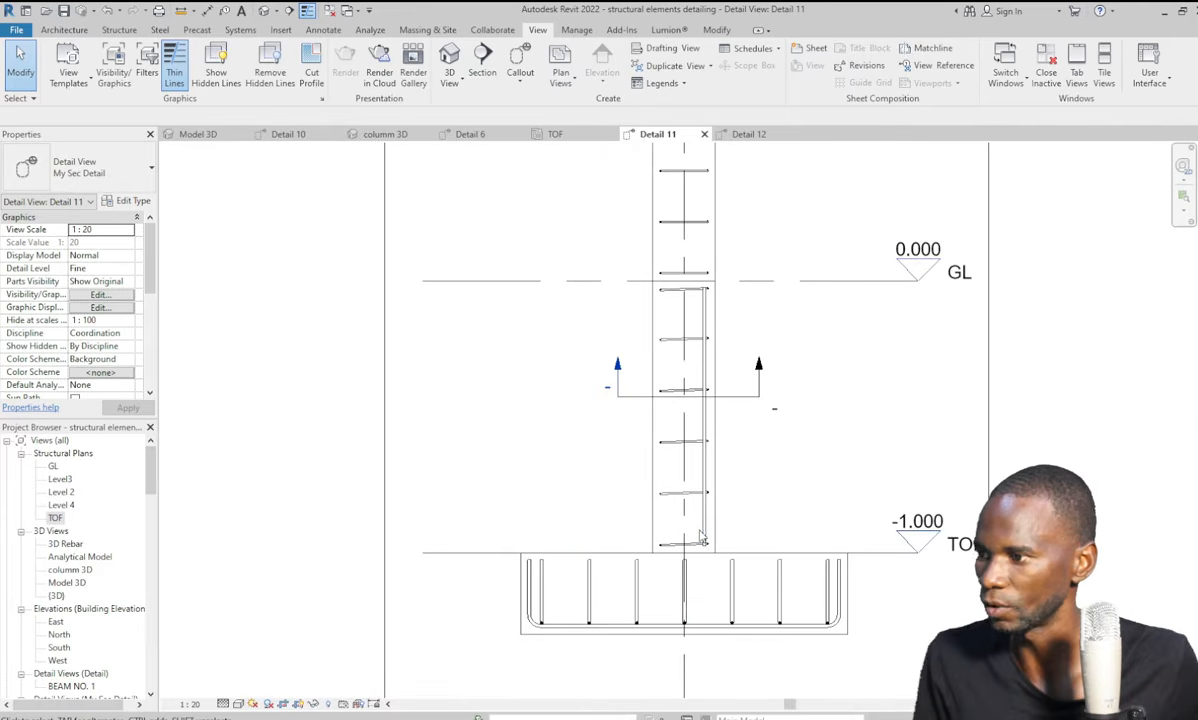
{"action": "scroll", "coordinate": [745, 535], "scroll_direction": "up", "scroll_amount": 1}
{"action": "scroll", "coordinate": [745, 535], "scroll_direction": "down", "scroll_amount": 1}
{"action": "scroll", "coordinate": [690, 559], "scroll_direction": "up", "scroll_amount": 3}
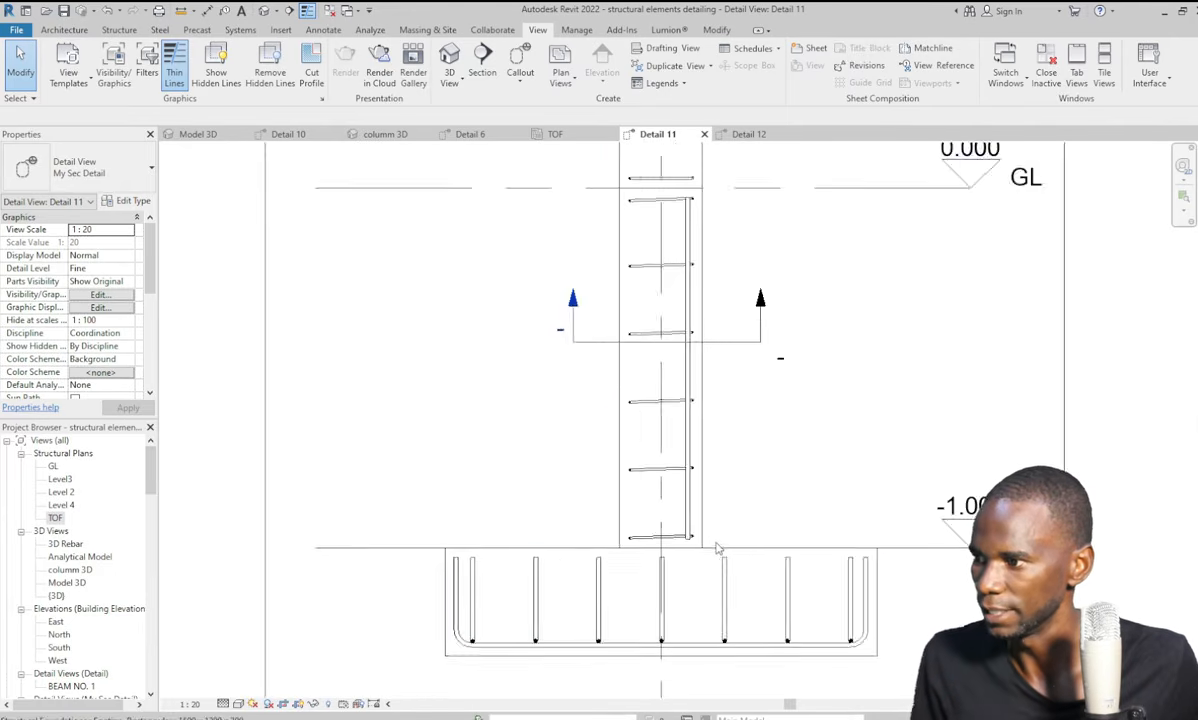
Edit the vertical bar's sketch and stretch its lower end into the footing to just above the bottom mesh, about 1220 mm long overall.
{"action": "left_click", "coordinate": [742, 488]}
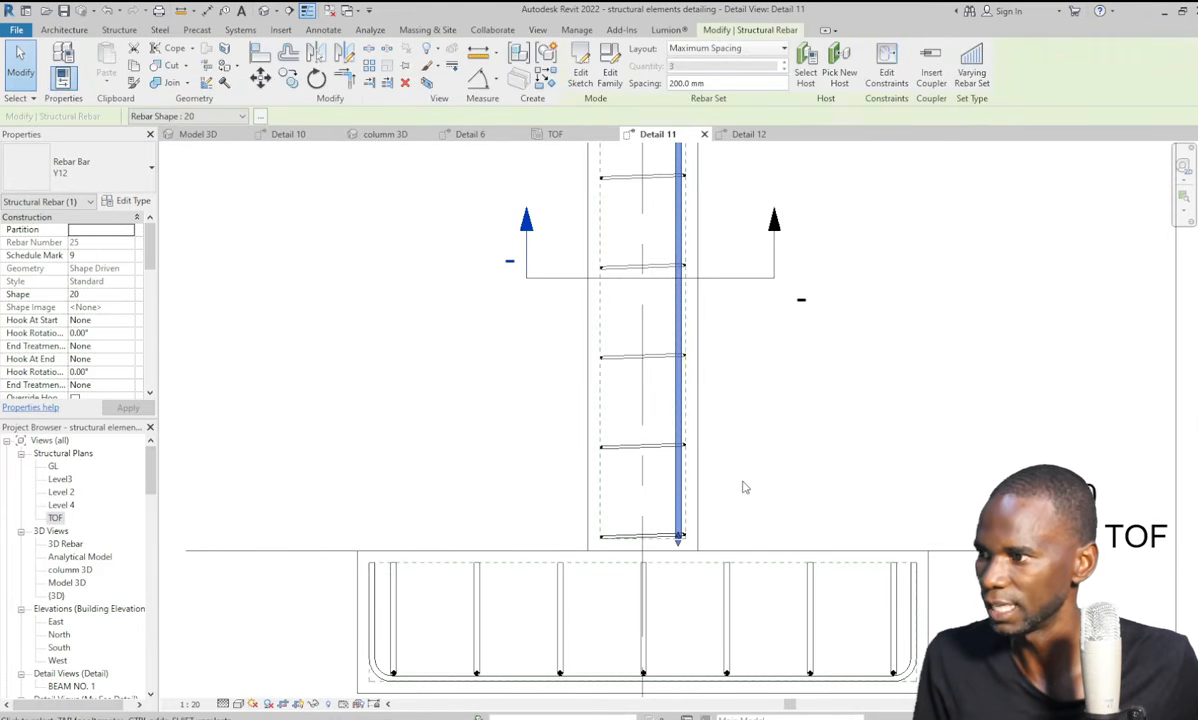
{"action": "scroll", "coordinate": [658, 551], "scroll_direction": "down", "scroll_amount": 2}
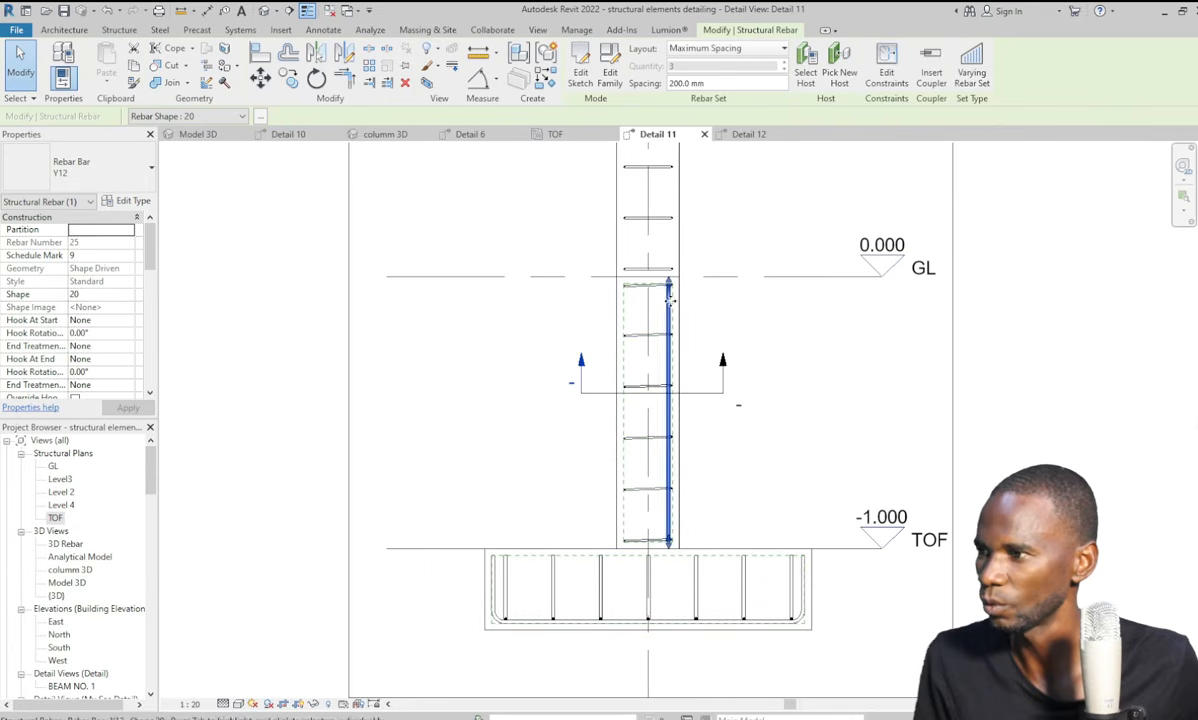
{"action": "left_click", "coordinate": [580, 62]}
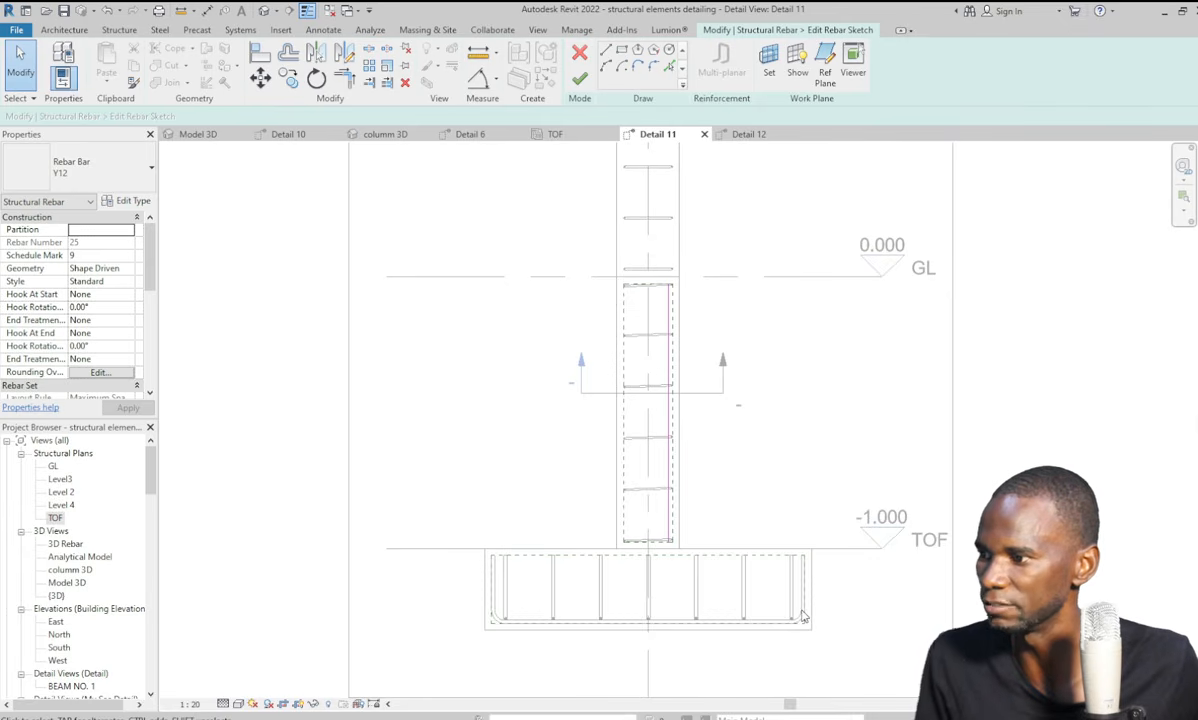
{"action": "scroll", "coordinate": [640, 545], "scroll_direction": "up", "scroll_amount": 2}
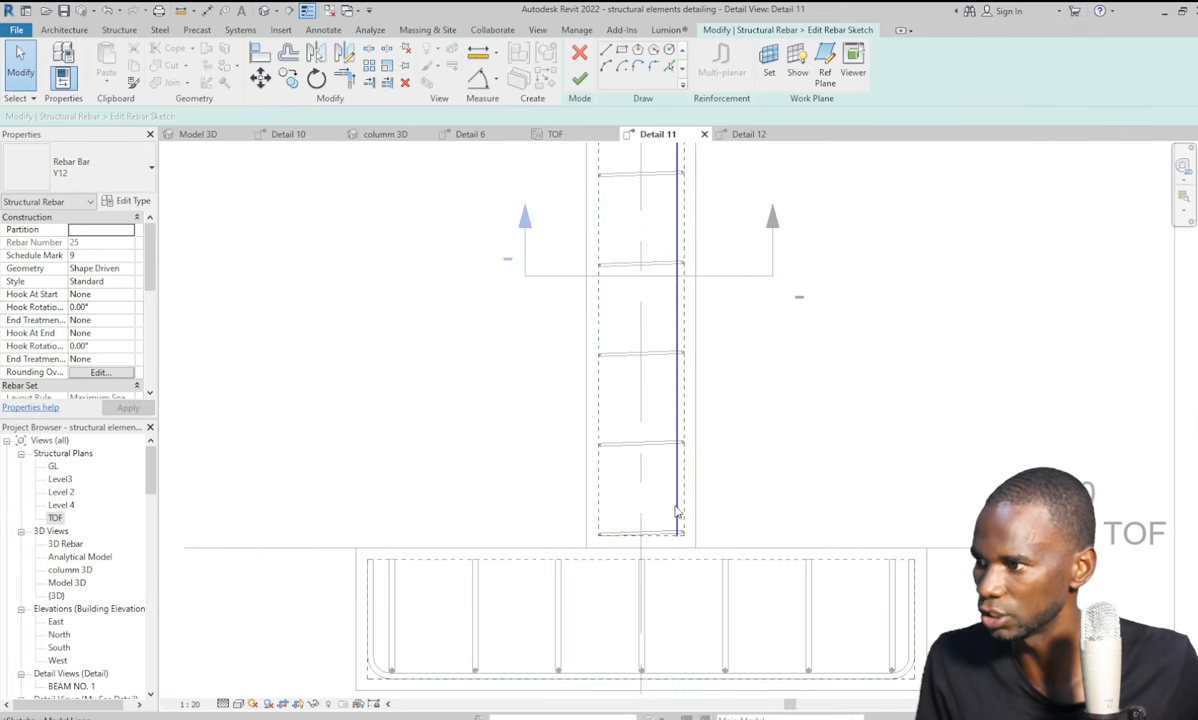
{"action": "left_click", "coordinate": [692, 540]}
{"action": "scroll", "coordinate": [705, 480], "scroll_direction": "down", "scroll_amount": 2}
{"action": "scroll", "coordinate": [705, 481], "scroll_direction": "up", "scroll_amount": 5}
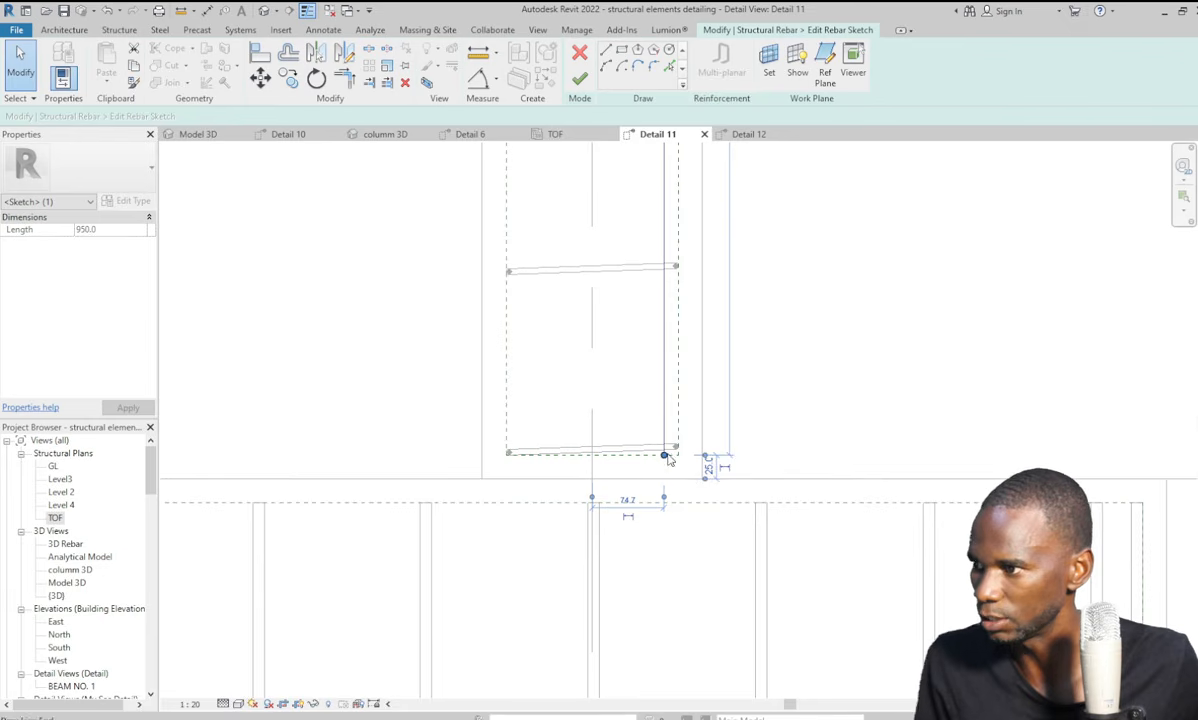
{"action": "scroll", "coordinate": [690, 452], "scroll_direction": "down", "scroll_amount": 3}
{"action": "left_click_drag", "start_coordinate": [708, 395], "coordinate": [708, 503]}
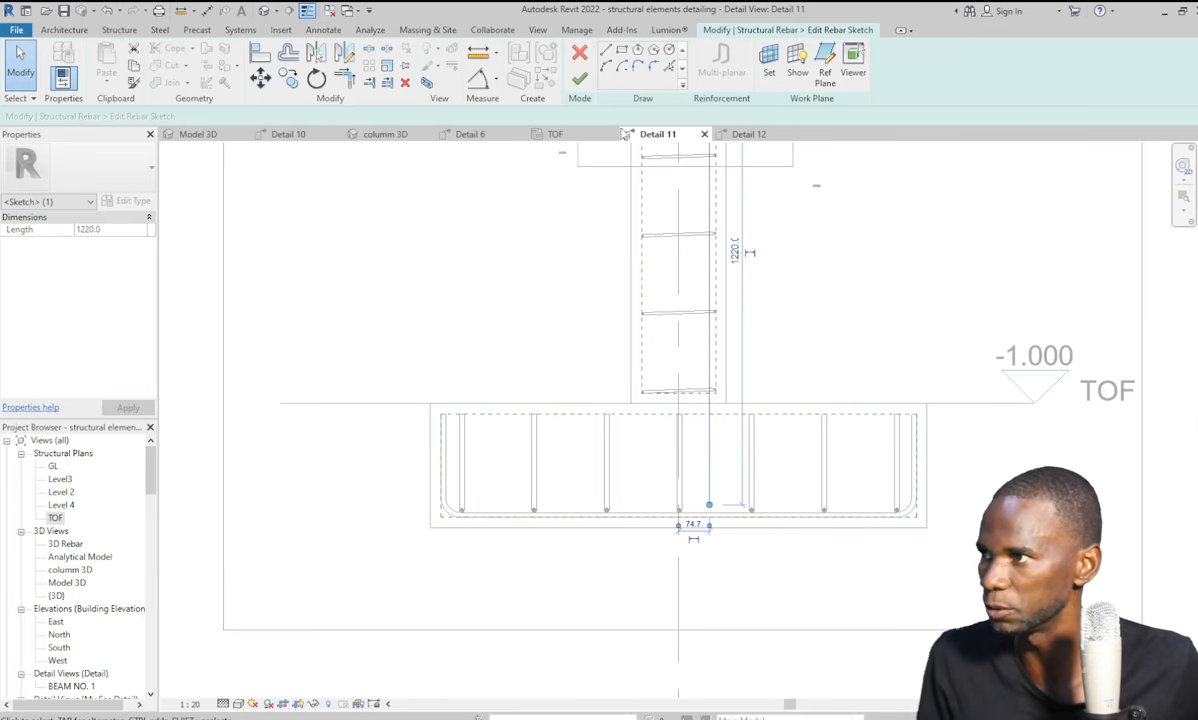
Add a 400 mm horizontal leg to the right from the bar's lower end in the footing and finish the sketch.
{"action": "left_click", "coordinate": [606, 50]}
{"action": "scroll", "coordinate": [734, 516], "scroll_direction": "up", "scroll_amount": 2}
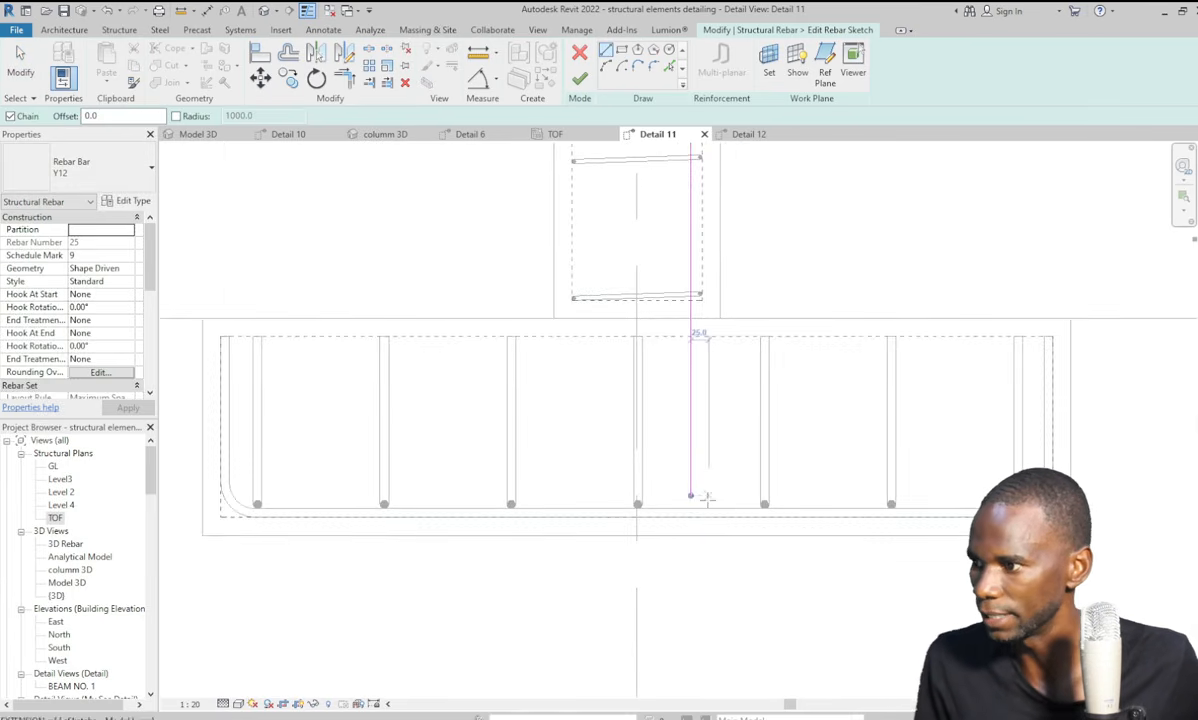
{"action": "left_click", "coordinate": [690, 496]}
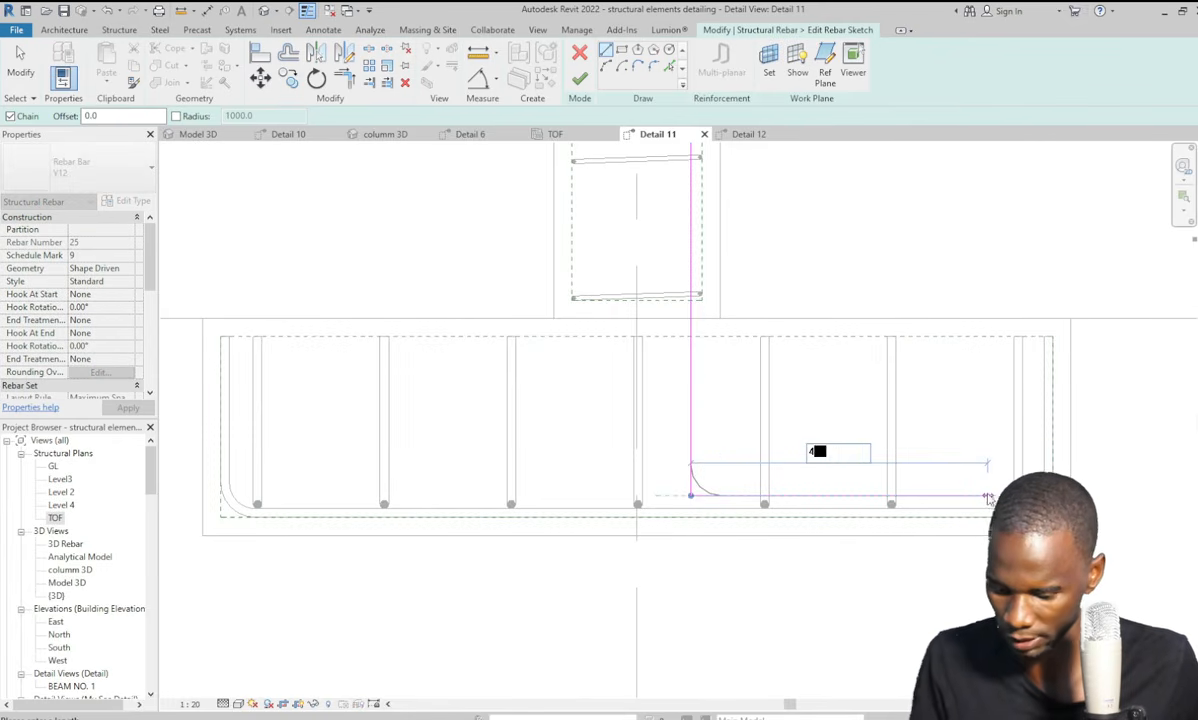
{"action": "type", "text": "400"}
{"action": "key", "text": "Return"}
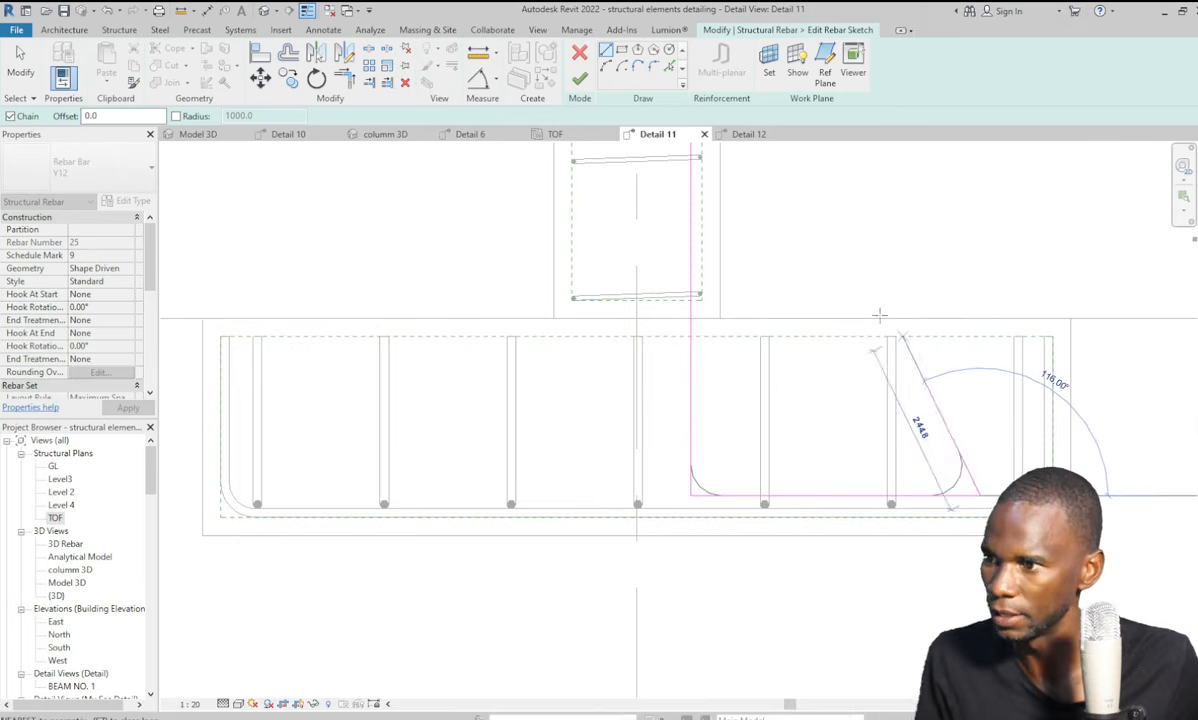
{"action": "left_click", "coordinate": [580, 78]}
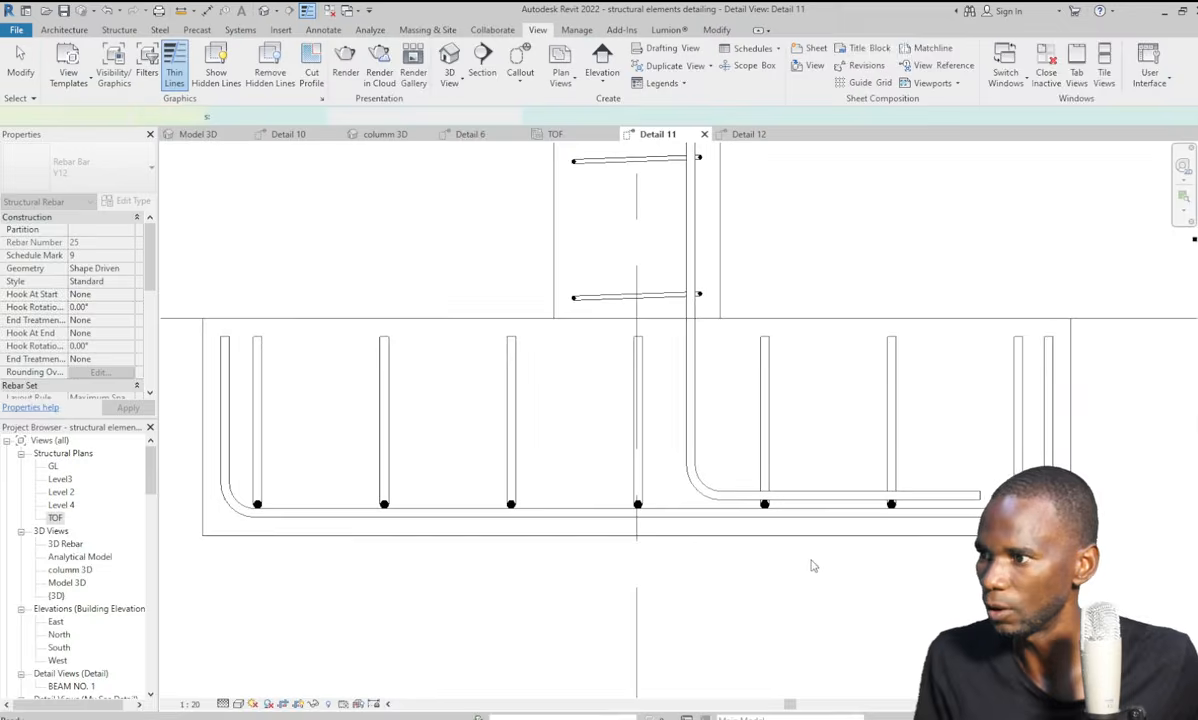
{"action": "scroll", "coordinate": [700, 570], "scroll_direction": "down", "scroll_amount": 4}
{"action": "key", "text": "Escape"}
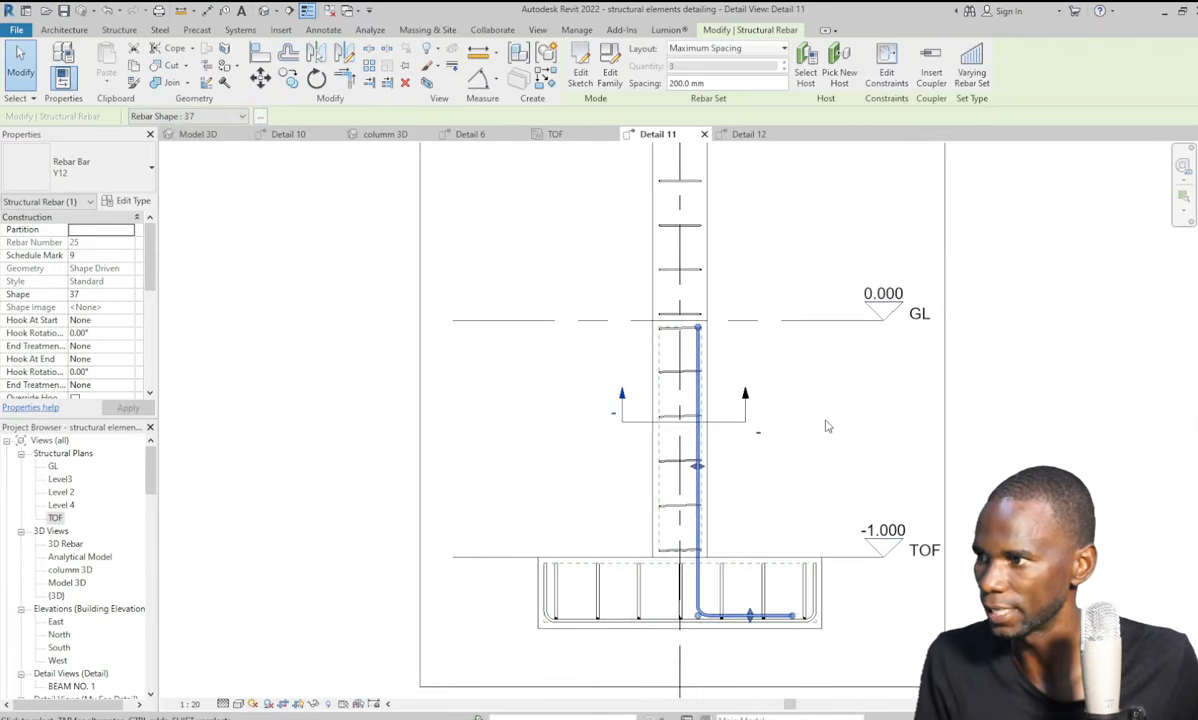
Edit the L-shaped Y12 bar's sketch, extend its upper end to the GL level line and finish the sketch.
{"action": "scroll", "coordinate": [674, 366], "scroll_direction": "up", "scroll_amount": 3}
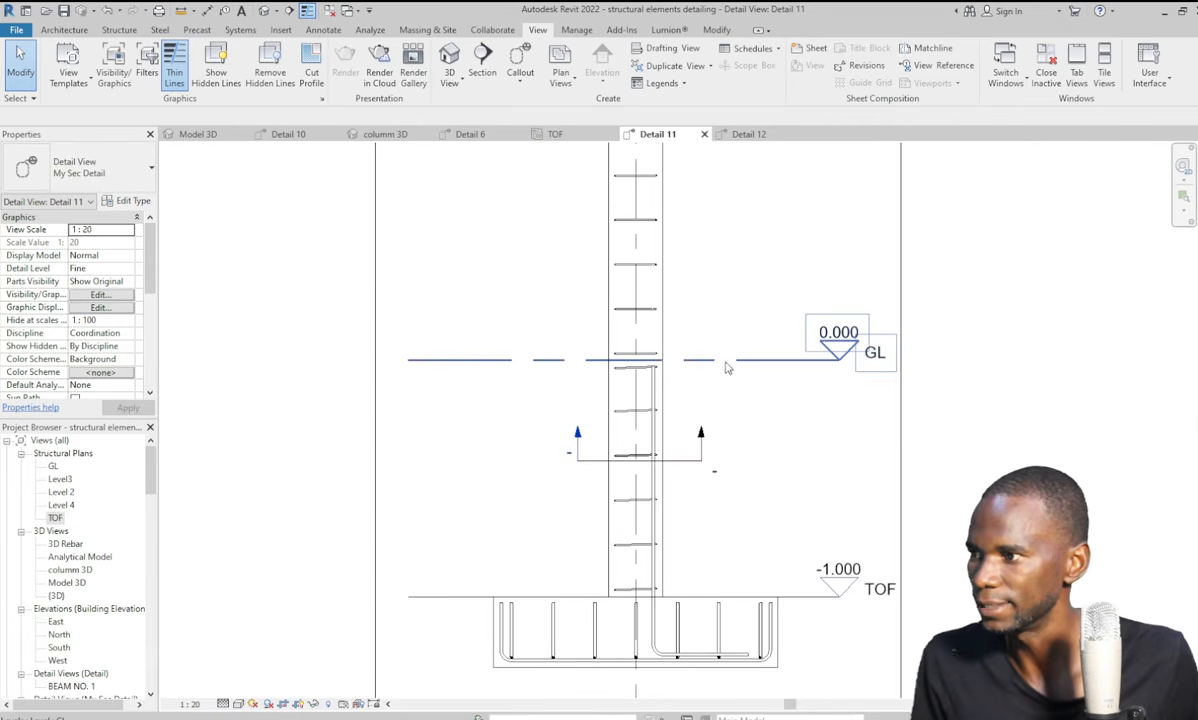
{"action": "scroll", "coordinate": [712, 448], "scroll_direction": "up", "scroll_amount": 2}
{"action": "scroll", "coordinate": [706, 457], "scroll_direction": "up", "scroll_amount": 2}
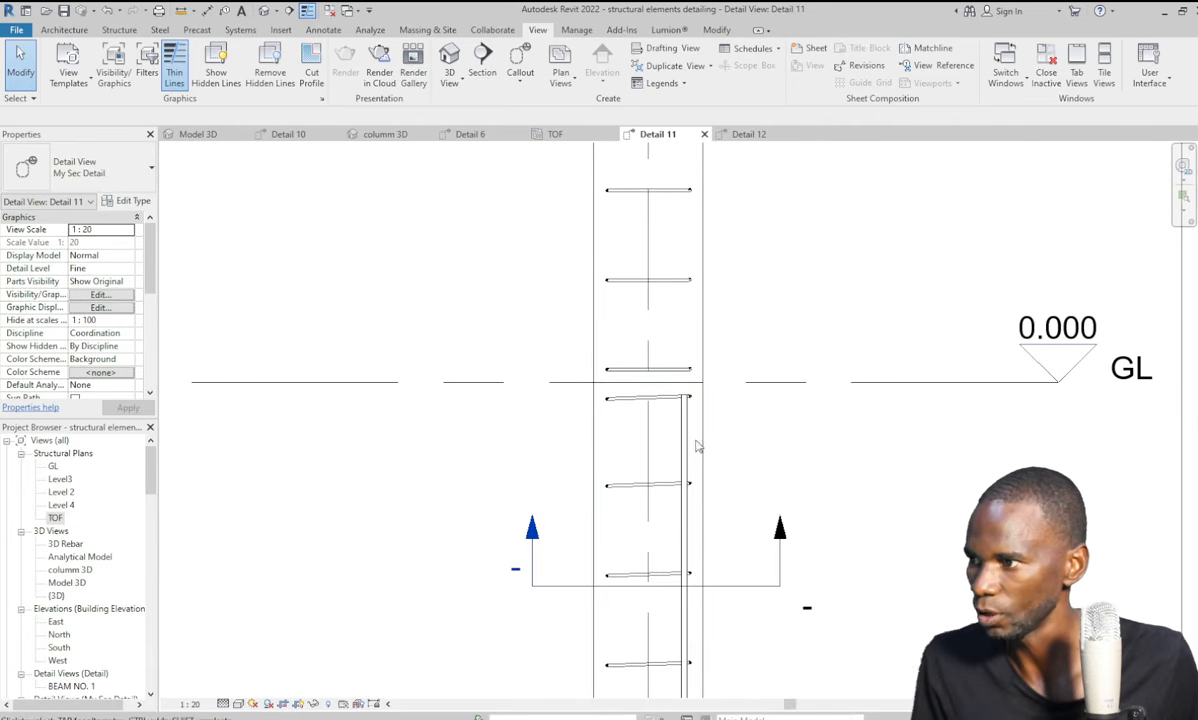
{"action": "left_click", "coordinate": [686, 402]}
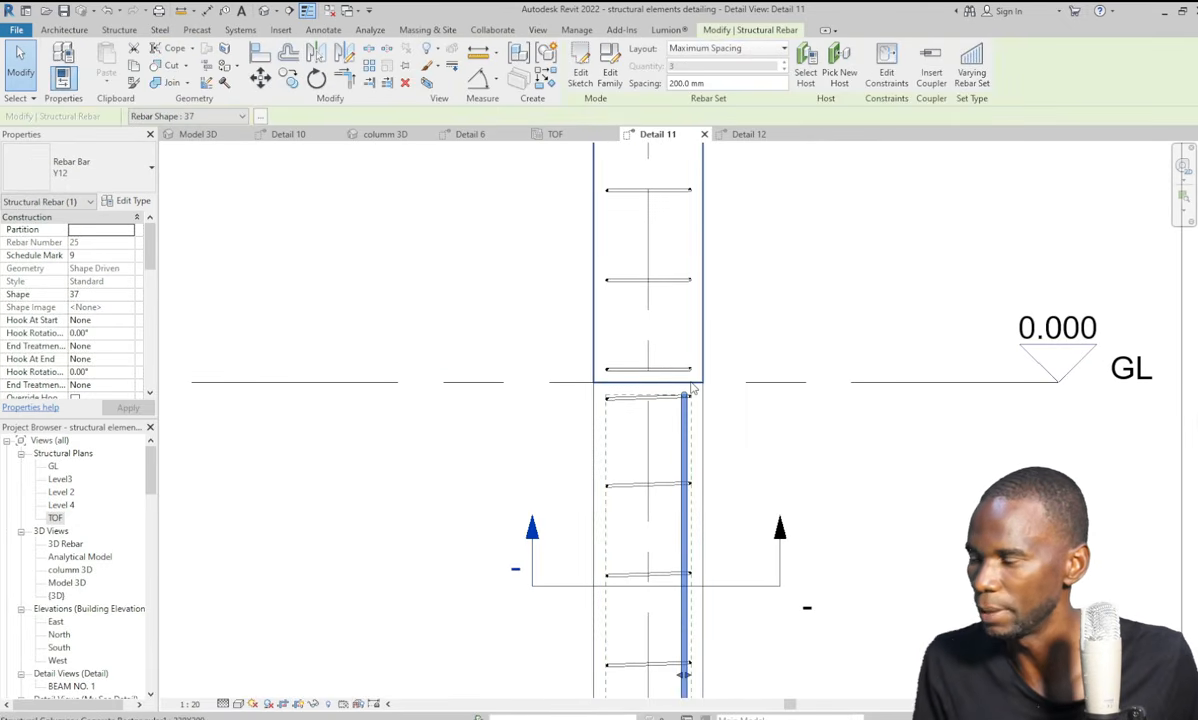
{"action": "scroll", "coordinate": [675, 470], "scroll_direction": "down", "scroll_amount": 3}
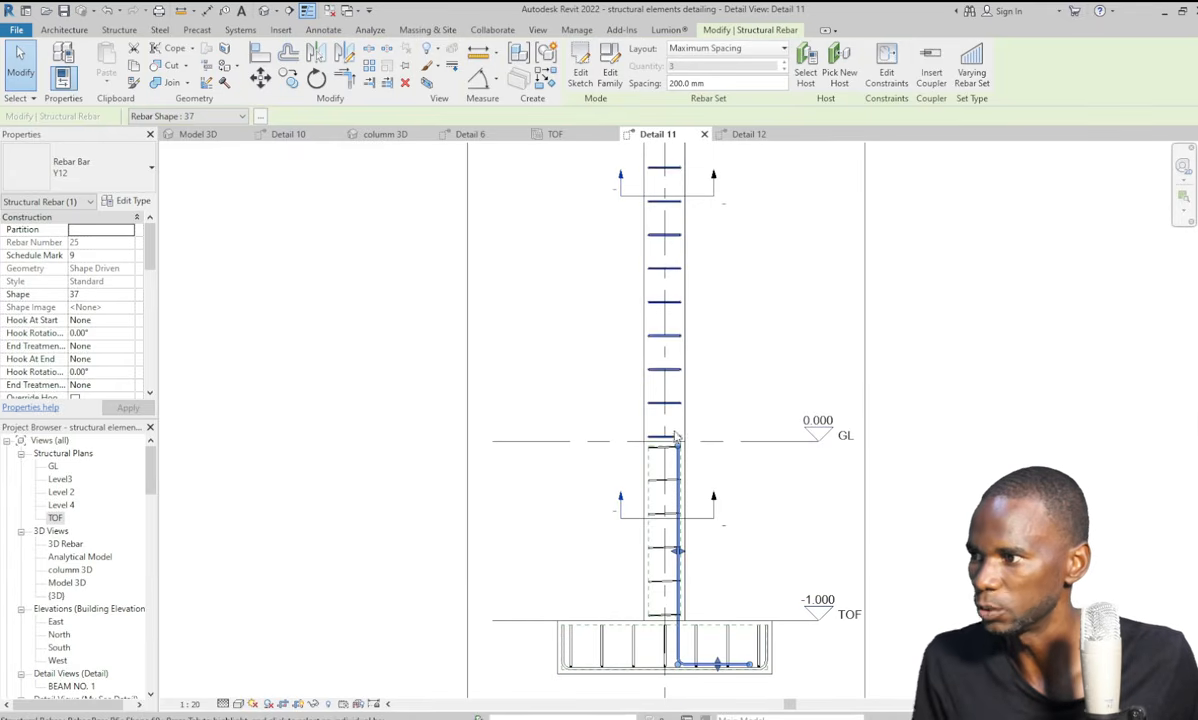
{"action": "scroll", "coordinate": [668, 300], "scroll_direction": "up", "scroll_amount": 2}
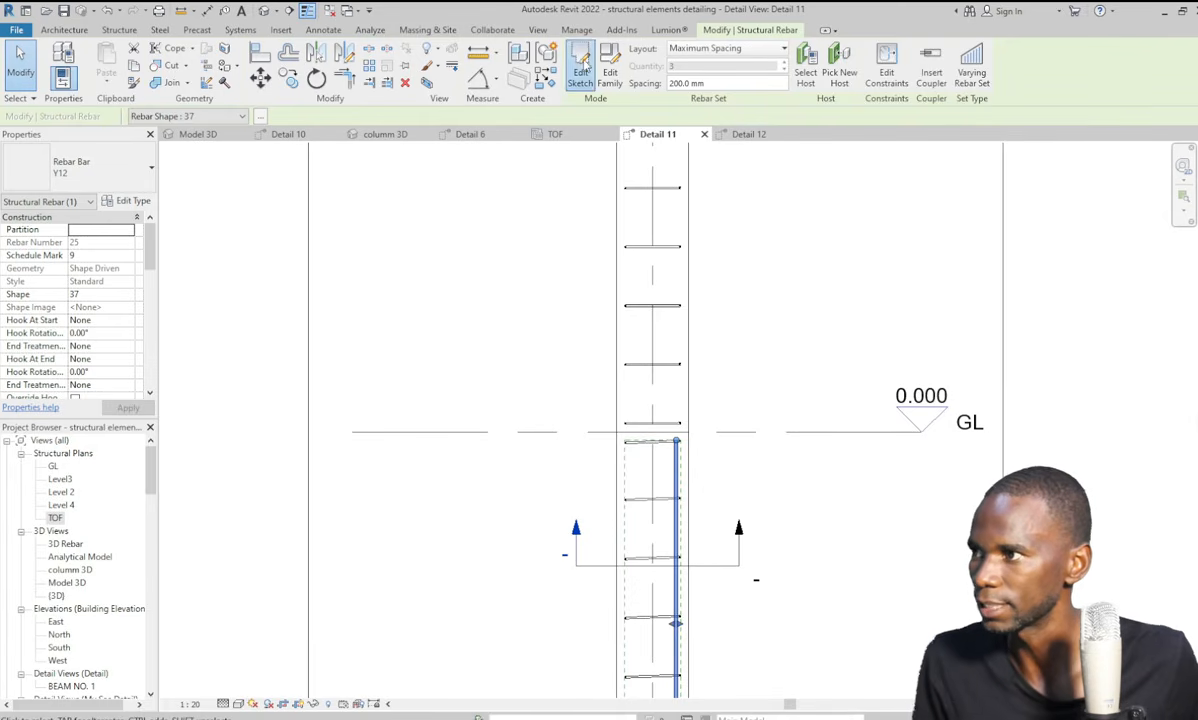
{"action": "left_click", "coordinate": [582, 66]}
{"action": "scroll", "coordinate": [683, 436], "scroll_direction": "up", "scroll_amount": 3}
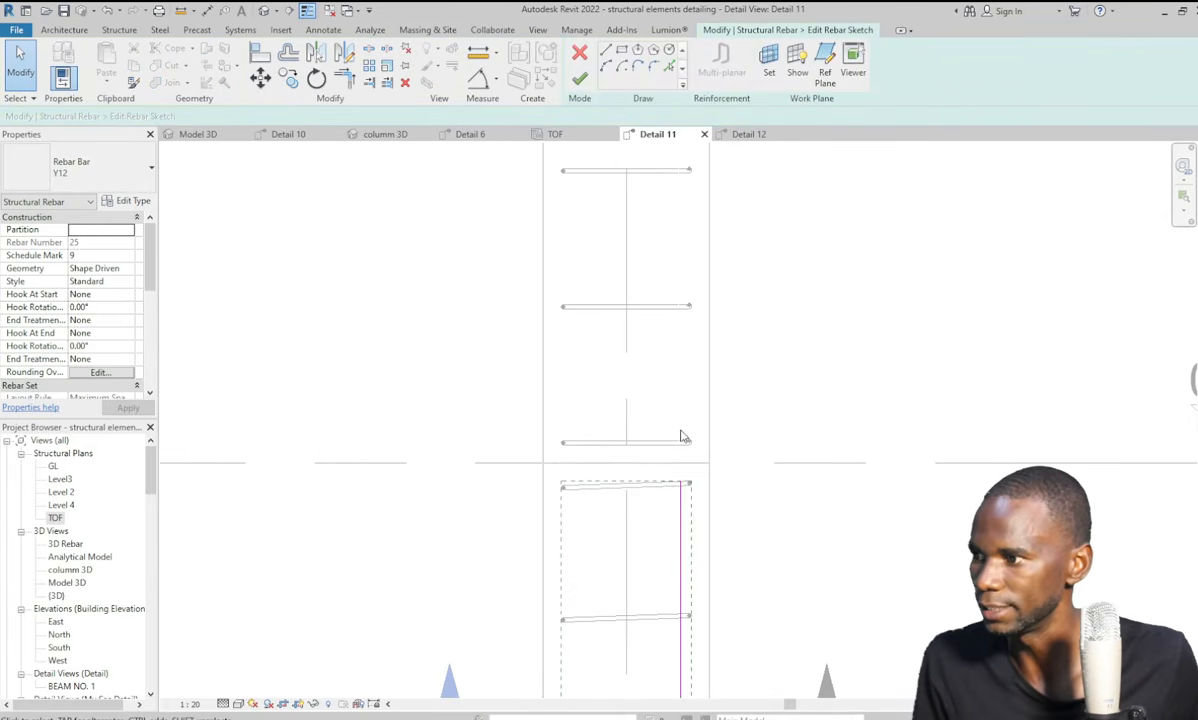
{"action": "left_click", "coordinate": [680, 484]}
{"action": "left_click_drag", "start_coordinate": [681, 482], "coordinate": [681, 463]}
{"action": "left_click", "coordinate": [778, 540]}
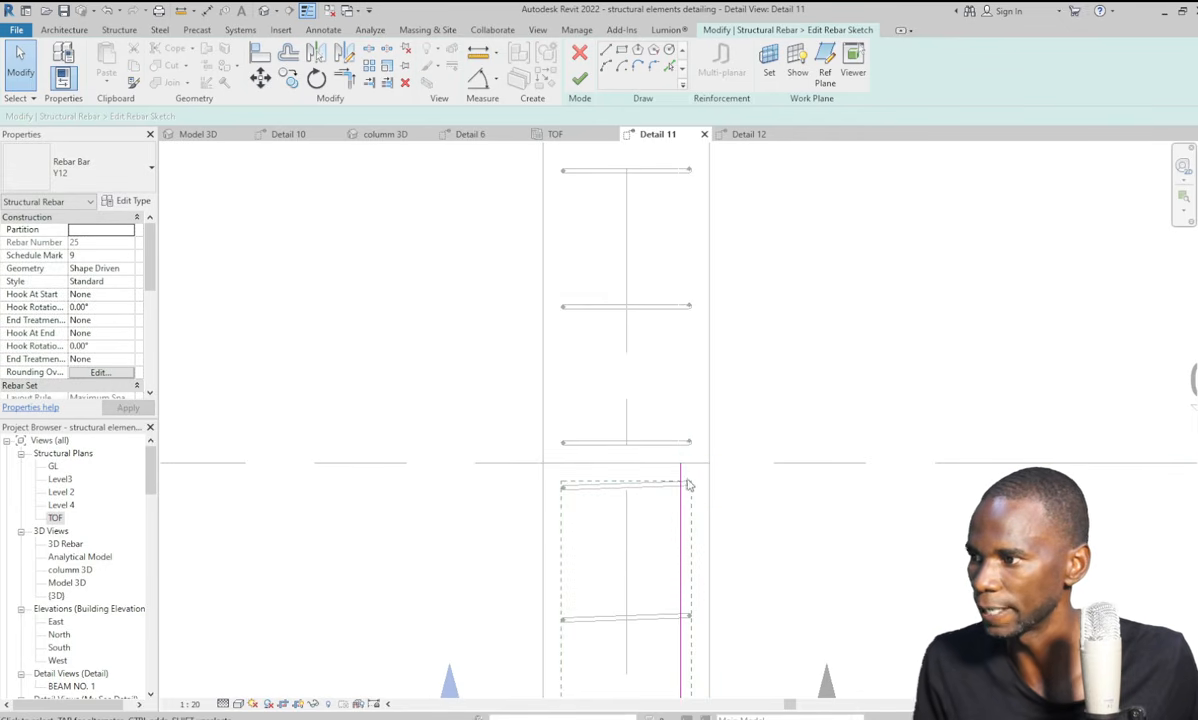
{"action": "left_click", "coordinate": [579, 78]}
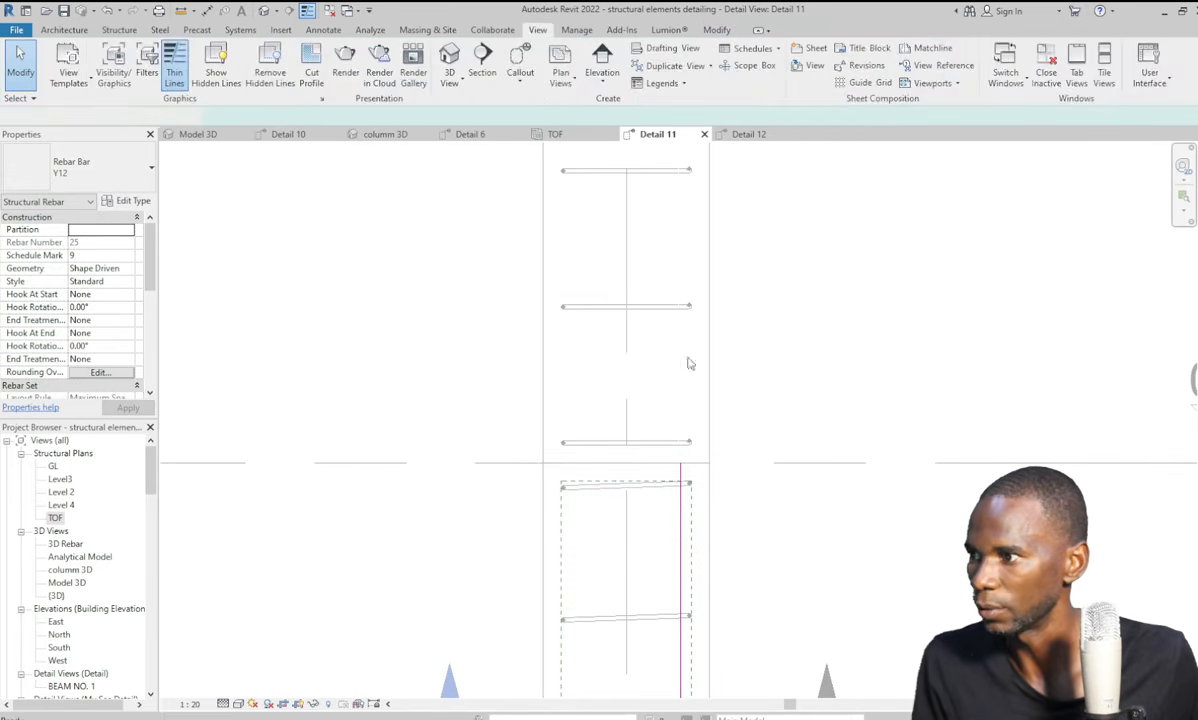
{"action": "scroll", "coordinate": [689, 363], "scroll_direction": "down", "scroll_amount": 3}
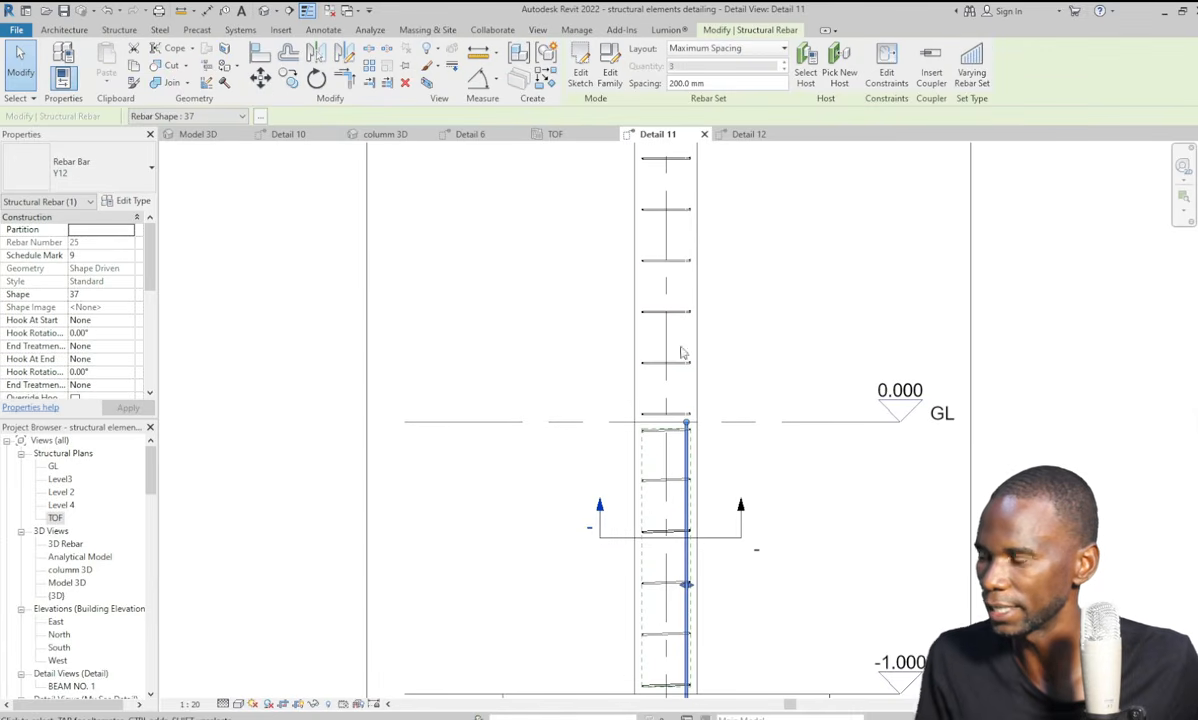
{"action": "left_click", "coordinate": [773, 458]}
Mirror a copy of the L-shaped Y12 bar about the column's centreline to the opposite column face.
{"action": "scroll", "coordinate": [676, 350], "scroll_direction": "down", "scroll_amount": 5}
{"action": "scroll", "coordinate": [685, 438], "scroll_direction": "up", "scroll_amount": 3}
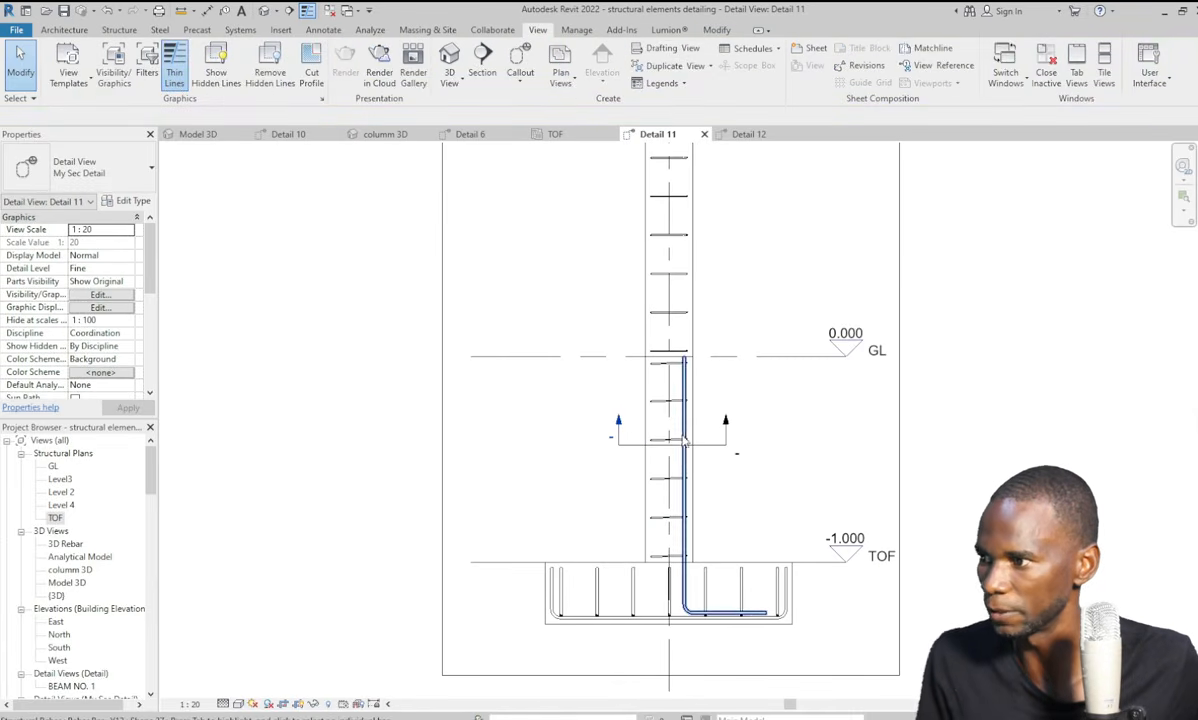
{"action": "scroll", "coordinate": [706, 500], "scroll_direction": "up", "scroll_amount": 2}
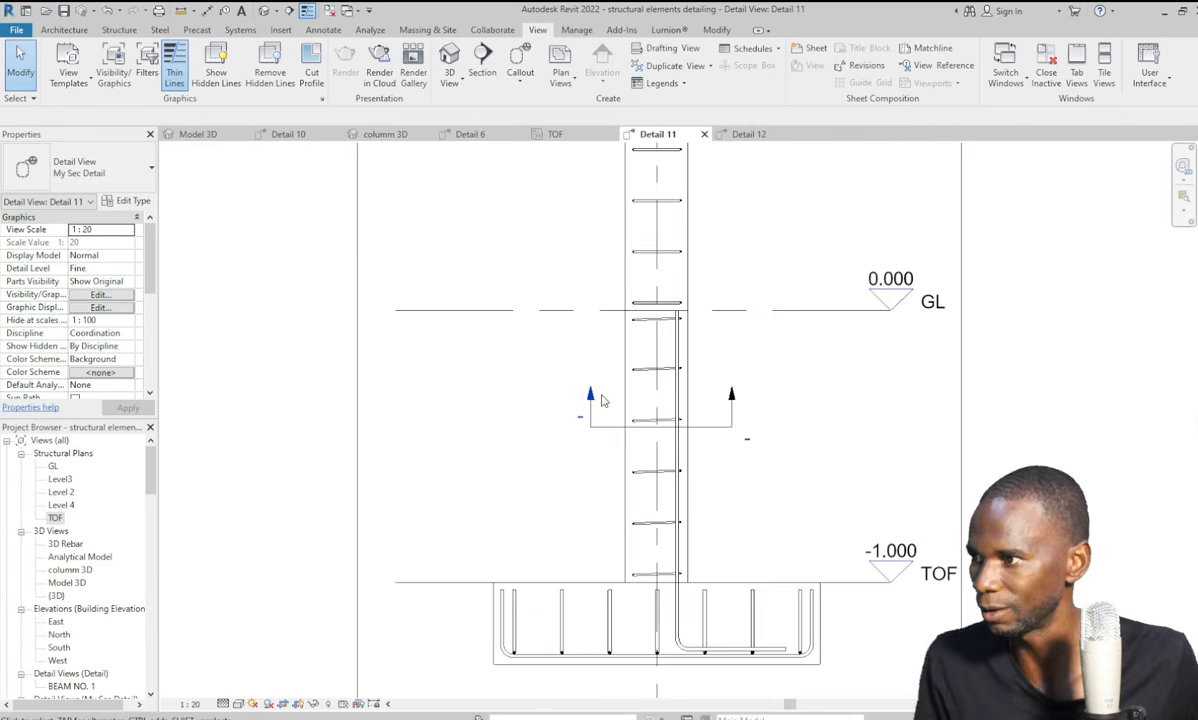
{"action": "scroll", "coordinate": [603, 400], "scroll_direction": "up", "scroll_amount": 2}
{"action": "left_click", "coordinate": [776, 479]}
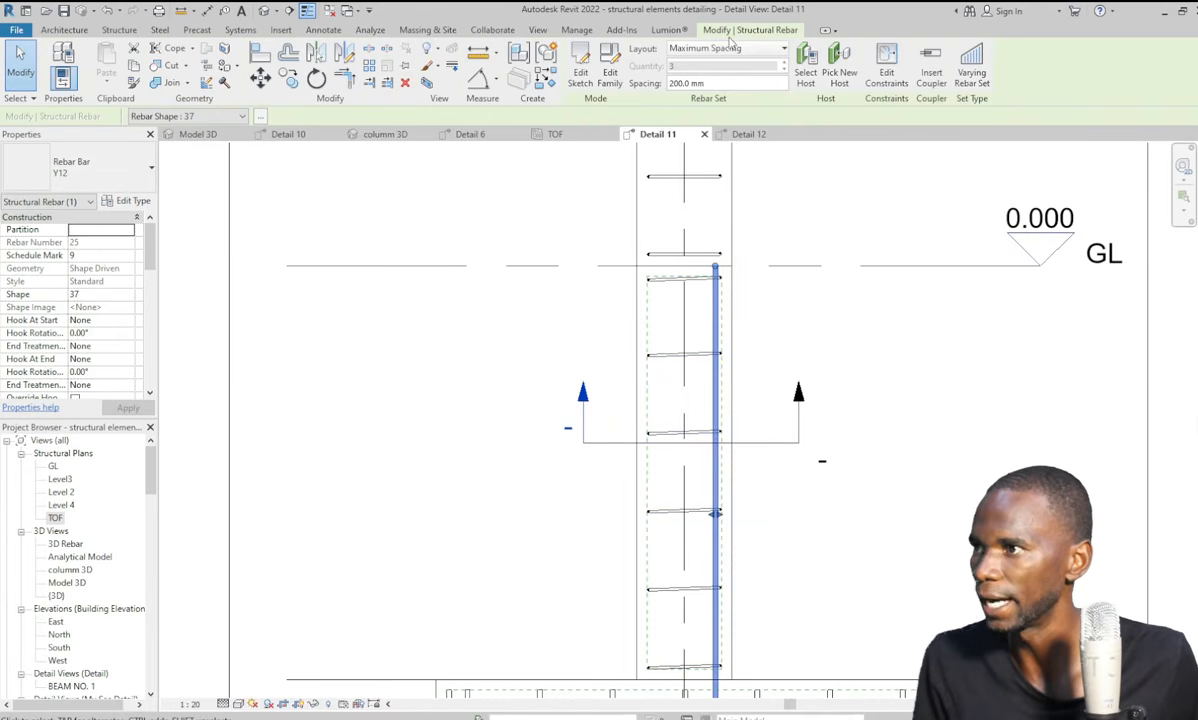
{"action": "left_click", "coordinate": [315, 53]}
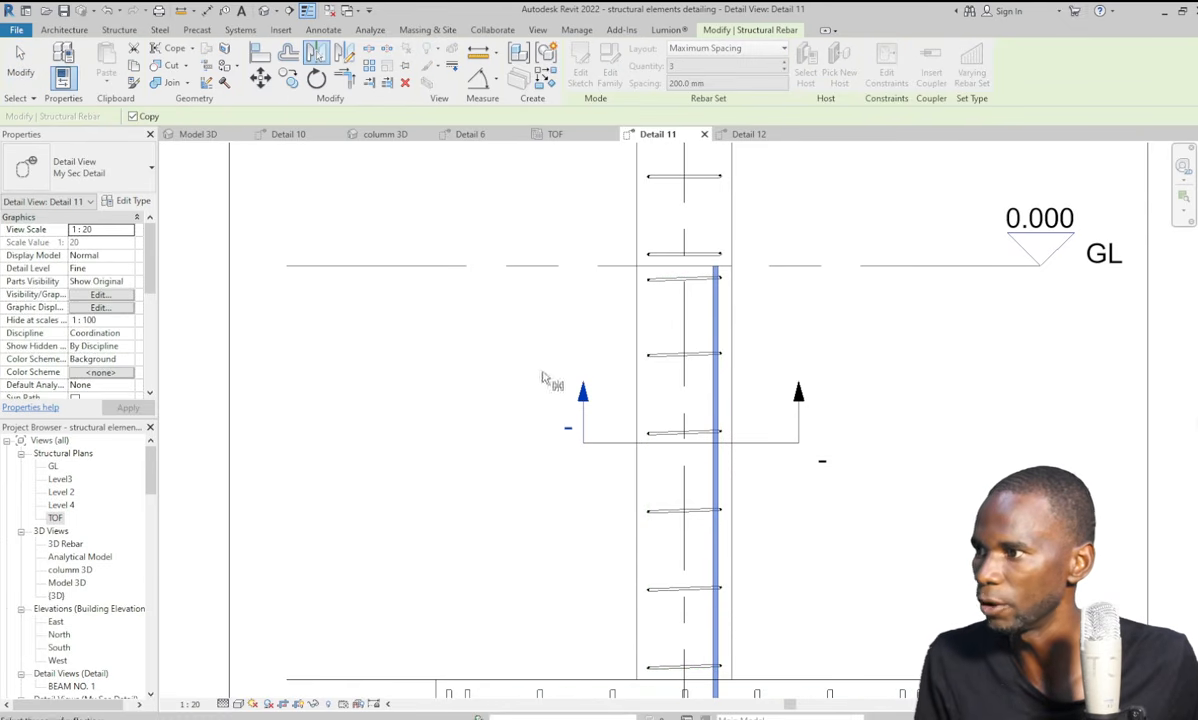
{"action": "left_click", "coordinate": [688, 440]}
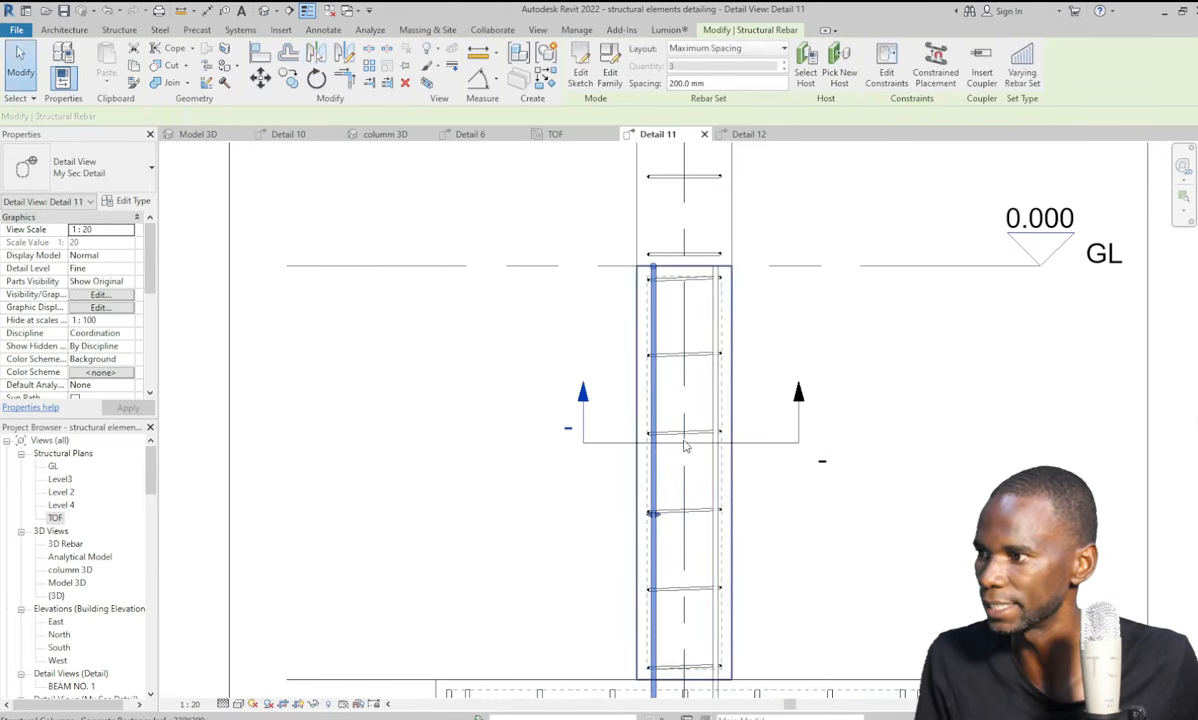
In the Detail 11 section, examine both L-shaped bars from their footing legs up to their ends at GL.
{"action": "scroll", "coordinate": [680, 446], "scroll_direction": "down", "scroll_amount": 3}
{"action": "scroll", "coordinate": [570, 587], "scroll_direction": "up", "scroll_amount": 2}
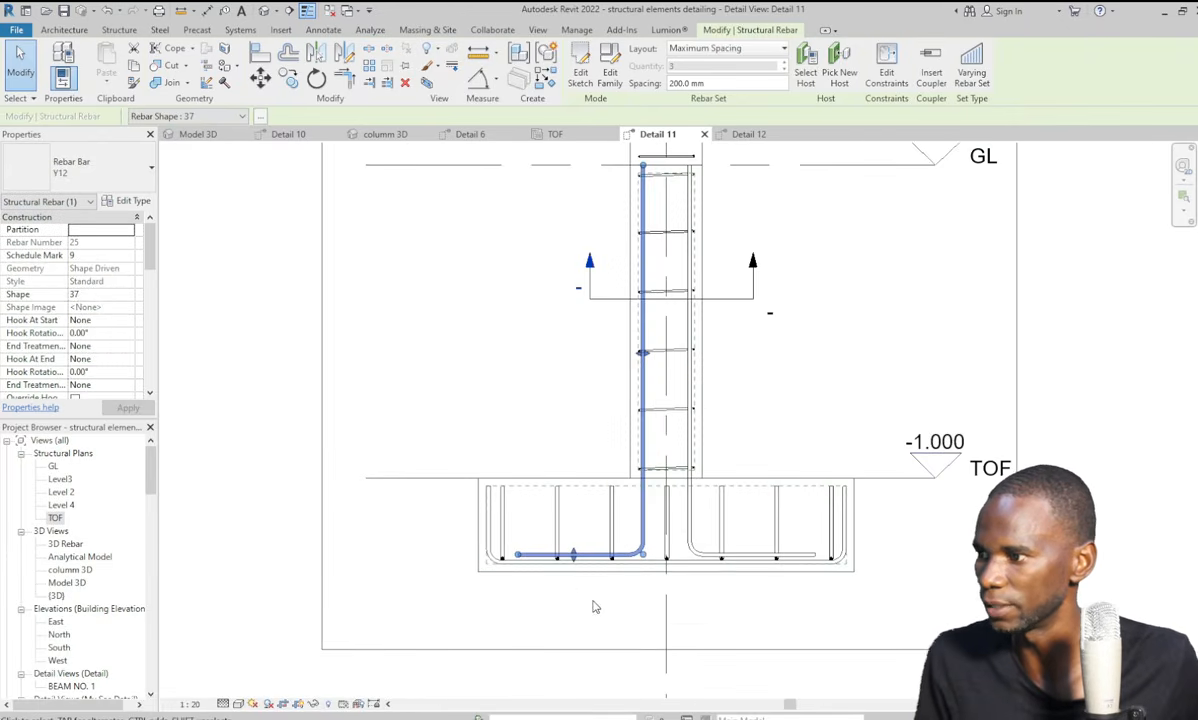
{"action": "scroll", "coordinate": [588, 599], "scroll_direction": "down", "scroll_amount": 2}
{"action": "left_click", "coordinate": [763, 432]}
{"action": "scroll", "coordinate": [637, 378], "scroll_direction": "up", "scroll_amount": 2}
{"action": "scroll", "coordinate": [639, 382], "scroll_direction": "up", "scroll_amount": 1}
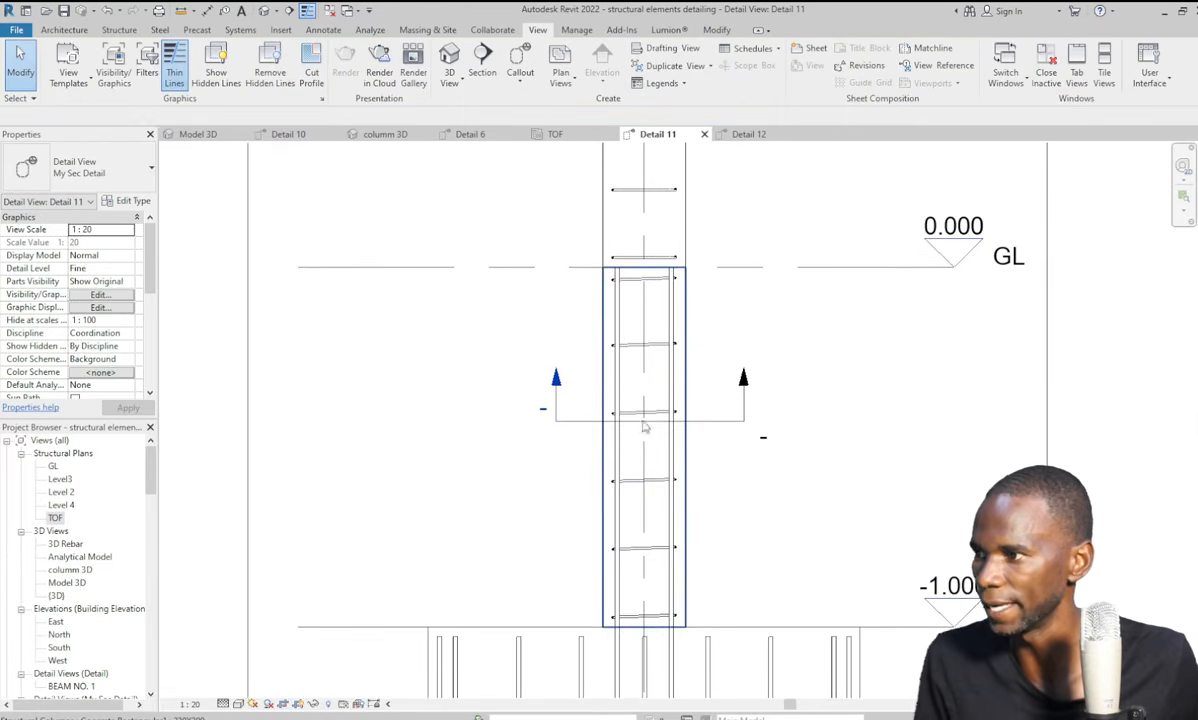
{"action": "left_click", "coordinate": [556, 135]}
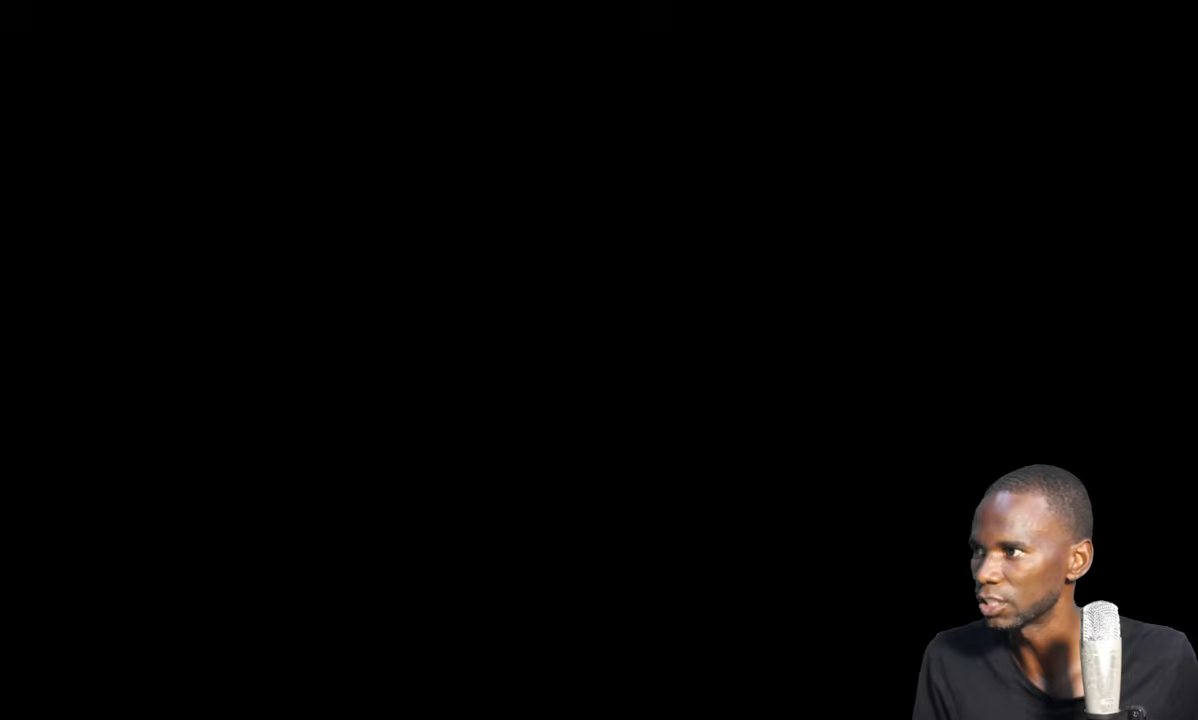
{"action": "scroll", "coordinate": [673, 485], "scroll_direction": "down", "scroll_amount": 3}
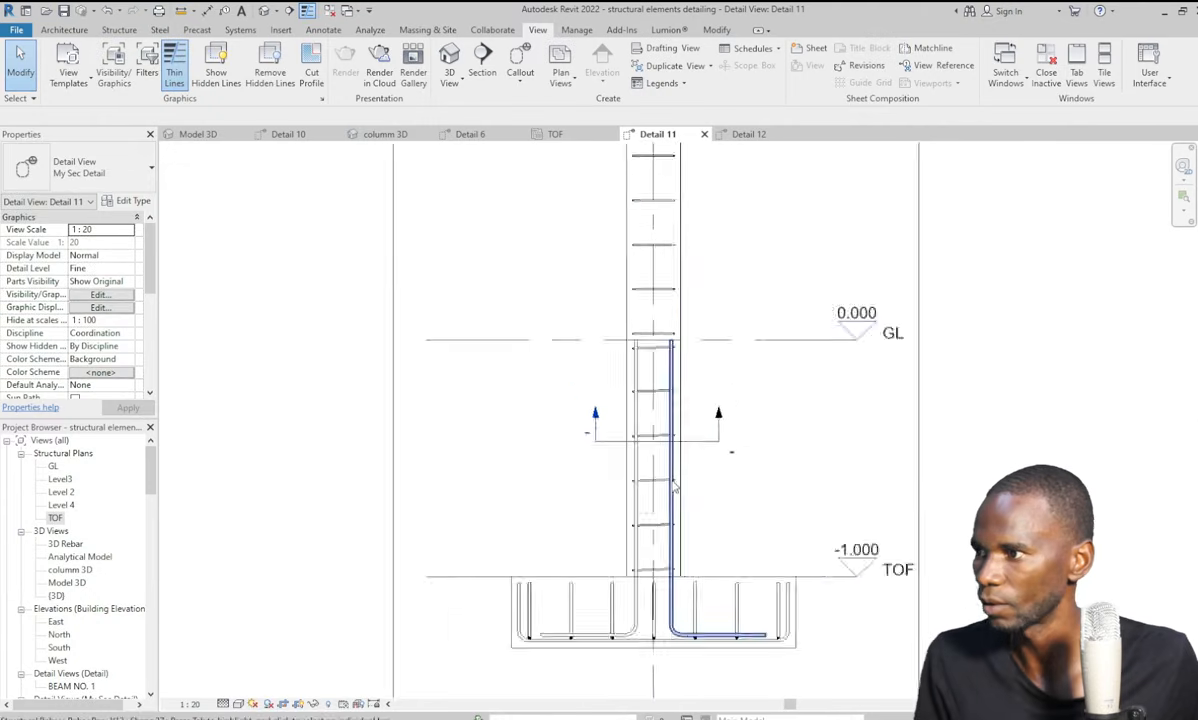
{"action": "scroll", "coordinate": [670, 380], "scroll_direction": "up", "scroll_amount": 4}
{"action": "scroll", "coordinate": [614, 474], "scroll_direction": "up", "scroll_amount": 3}
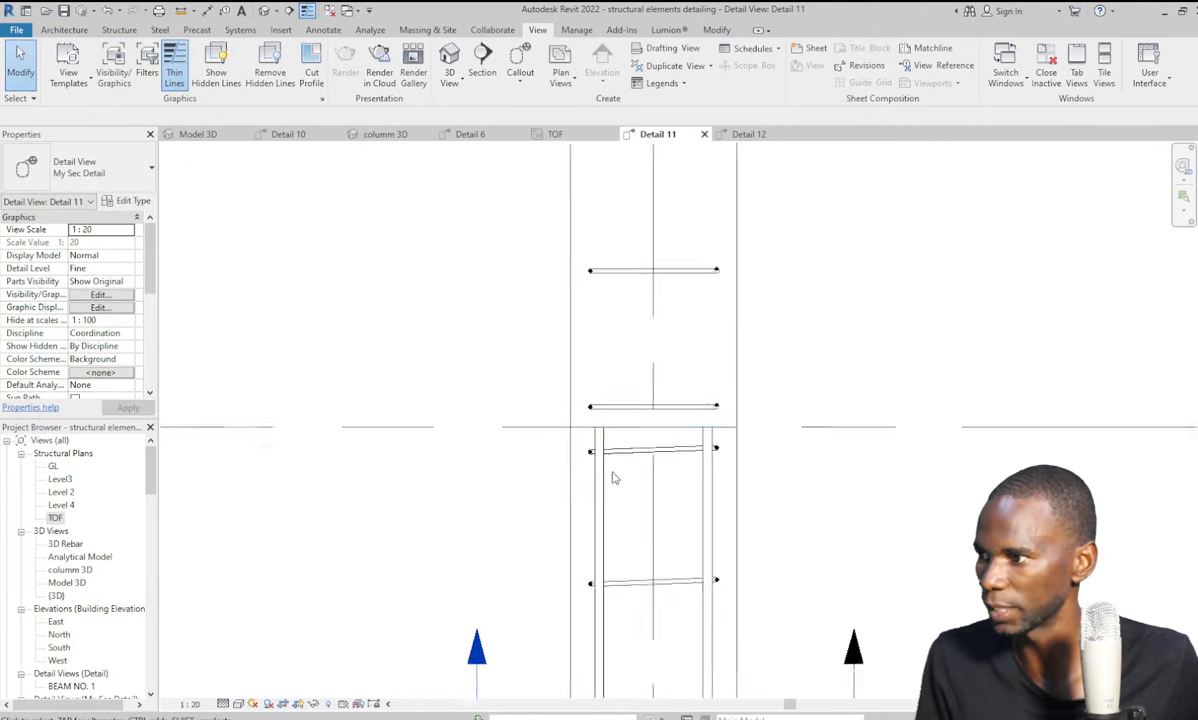
{"action": "scroll", "coordinate": [670, 590], "scroll_direction": "down", "scroll_amount": 2}
{"action": "scroll", "coordinate": [677, 566], "scroll_direction": "up", "scroll_amount": 3}
{"action": "scroll", "coordinate": [686, 480], "scroll_direction": "down", "scroll_amount": 3}
{"action": "scroll", "coordinate": [686, 489], "scroll_direction": "down", "scroll_amount": 3}
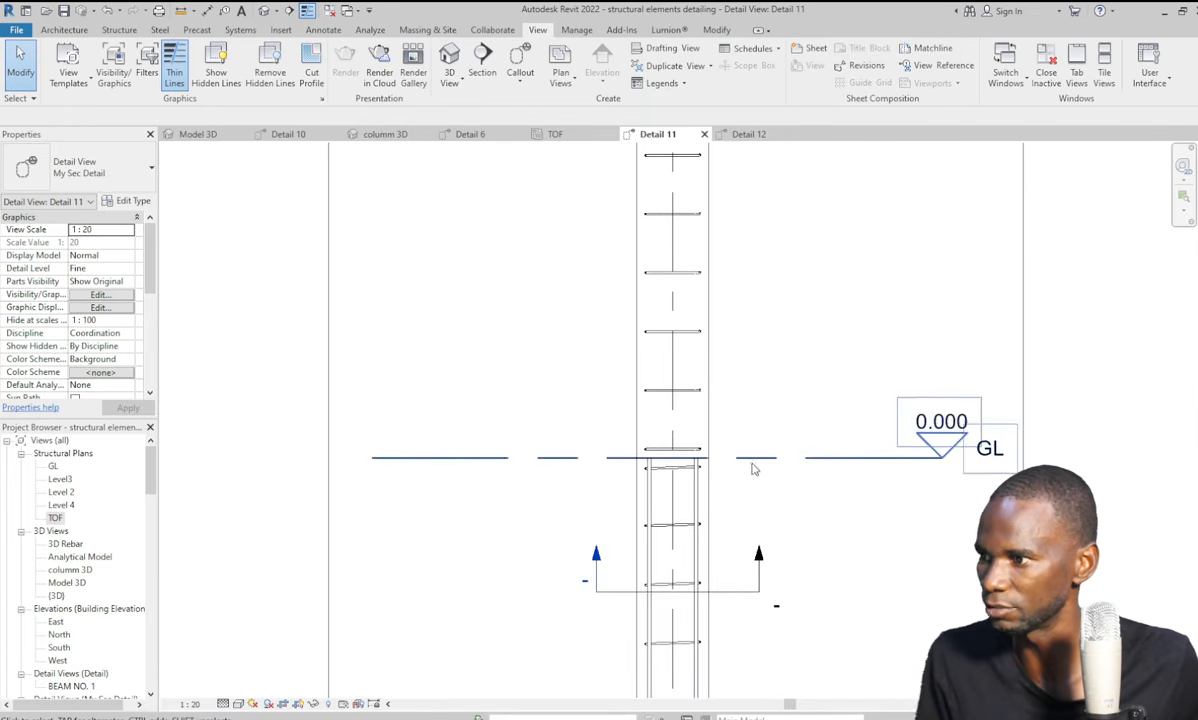
{"action": "scroll", "coordinate": [698, 354], "scroll_direction": "up", "scroll_amount": 2}
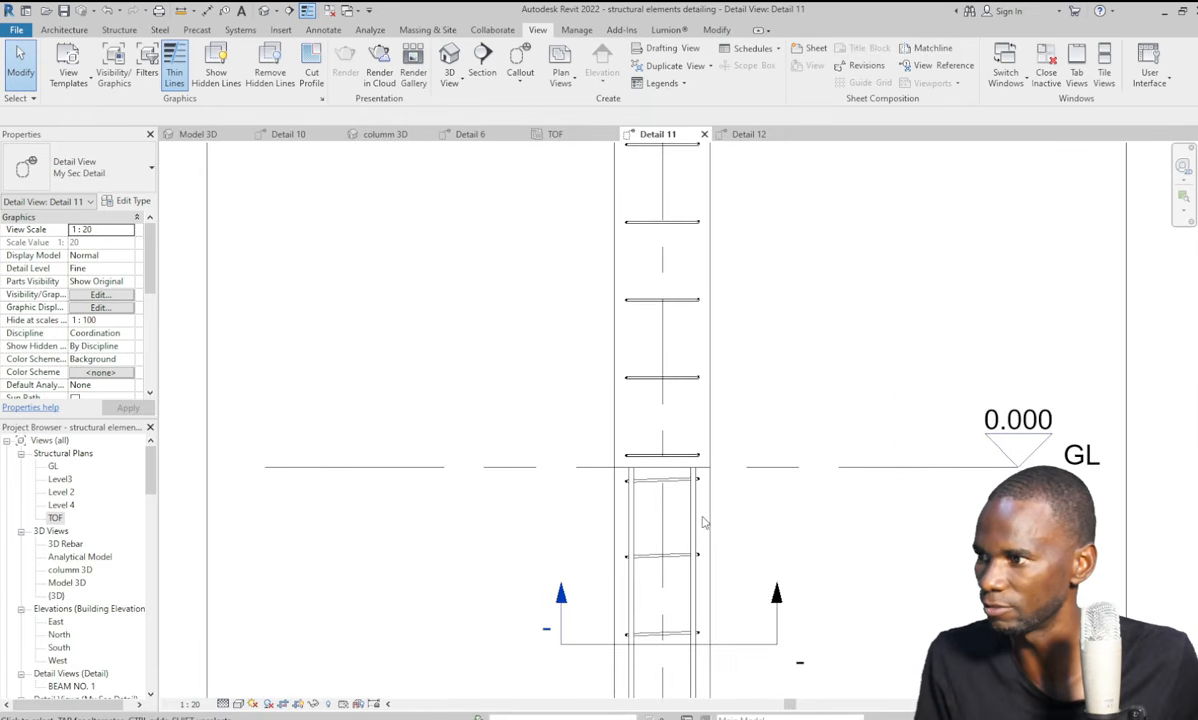
{"action": "scroll", "coordinate": [703, 521], "scroll_direction": "down", "scroll_amount": 3}
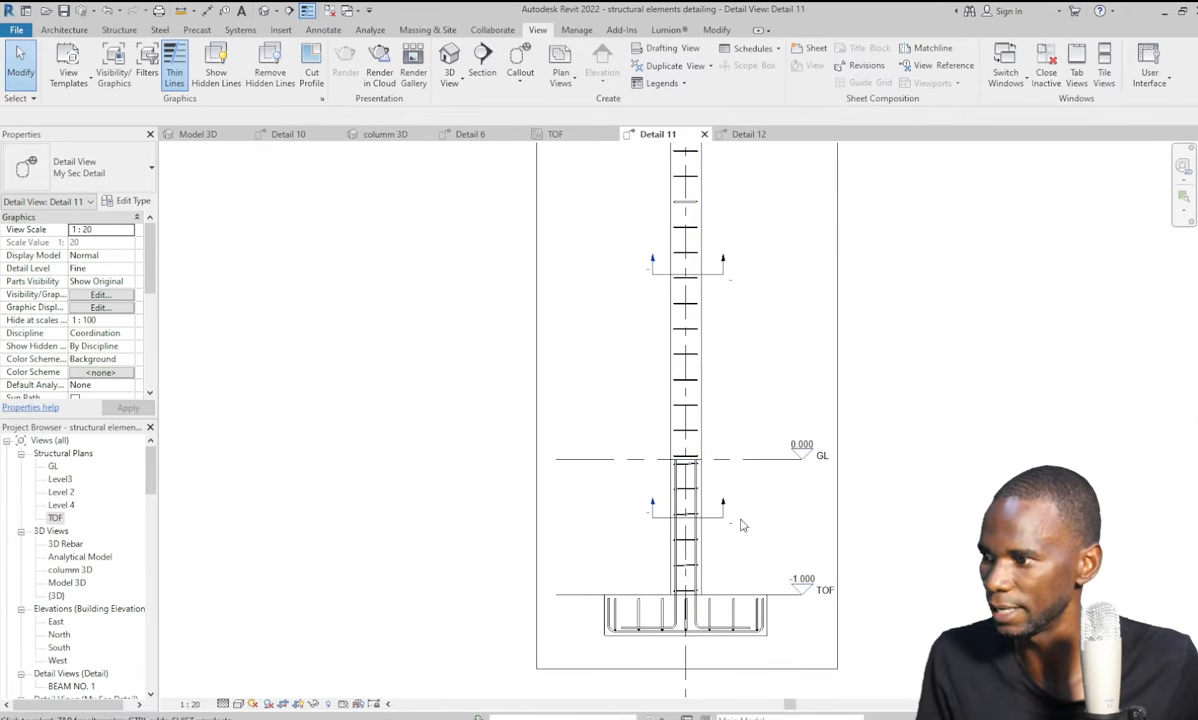
{"action": "scroll", "coordinate": [660, 575], "scroll_direction": "up", "scroll_amount": 1}
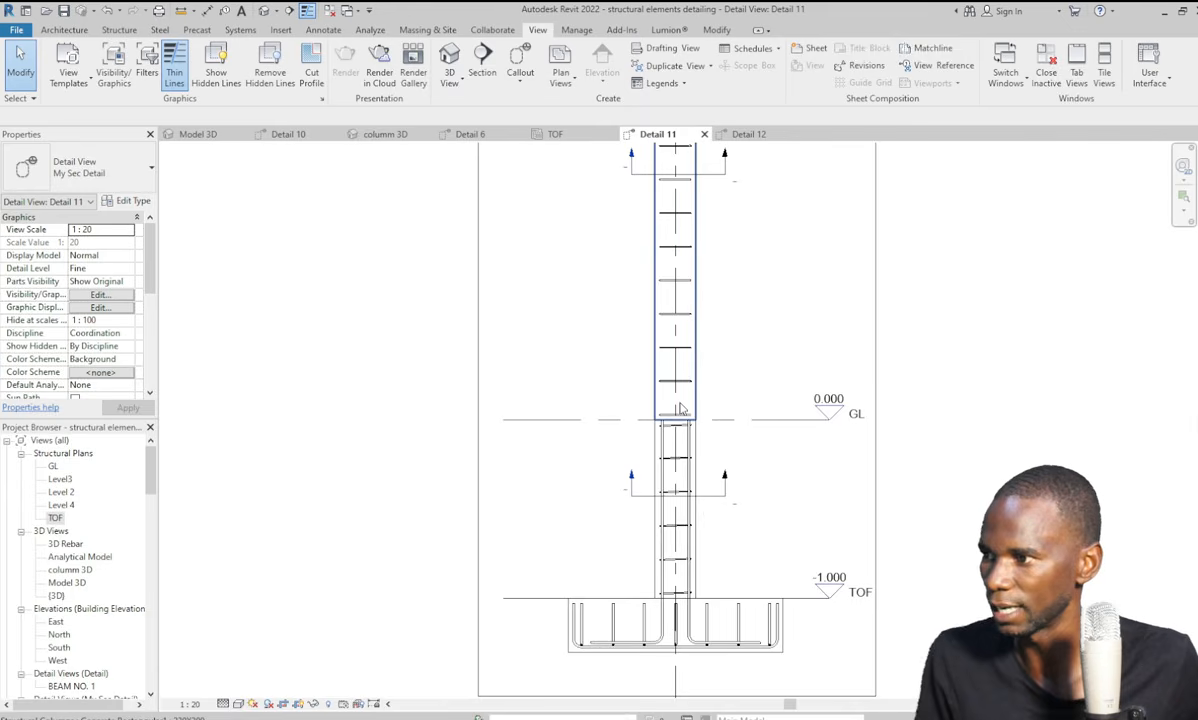
{"action": "scroll", "coordinate": [678, 305], "scroll_direction": "up", "scroll_amount": 2}
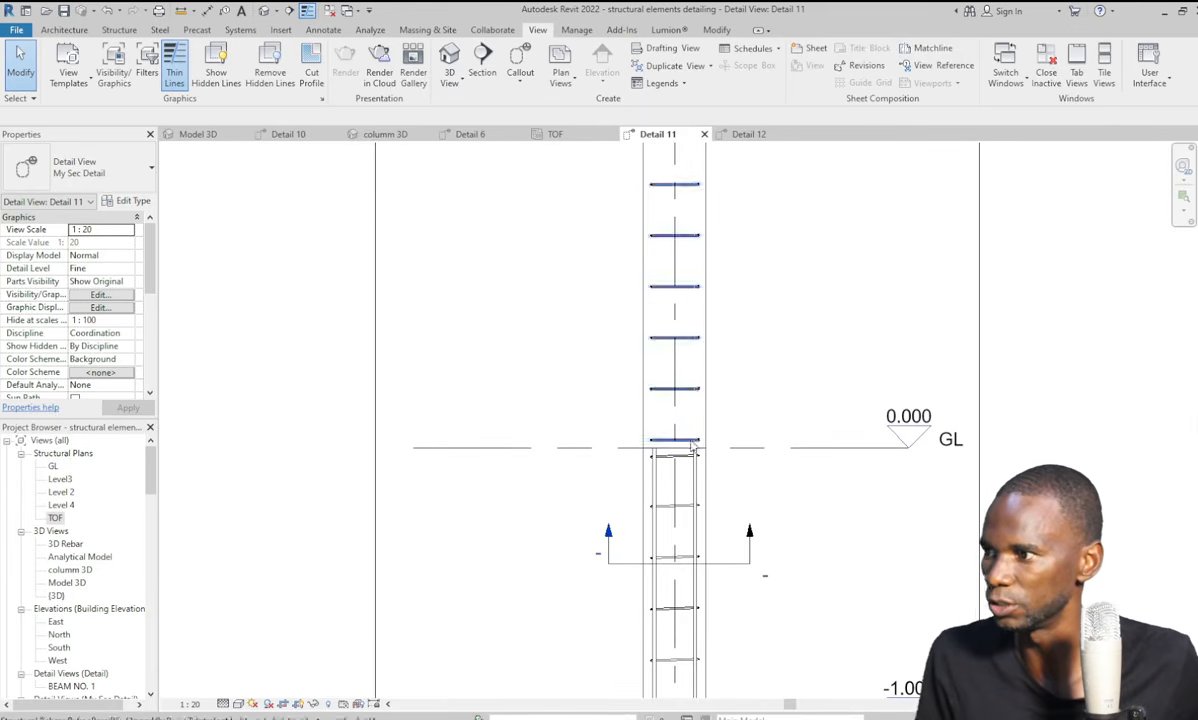
{"action": "scroll", "coordinate": [703, 486], "scroll_direction": "up", "scroll_amount": 1}
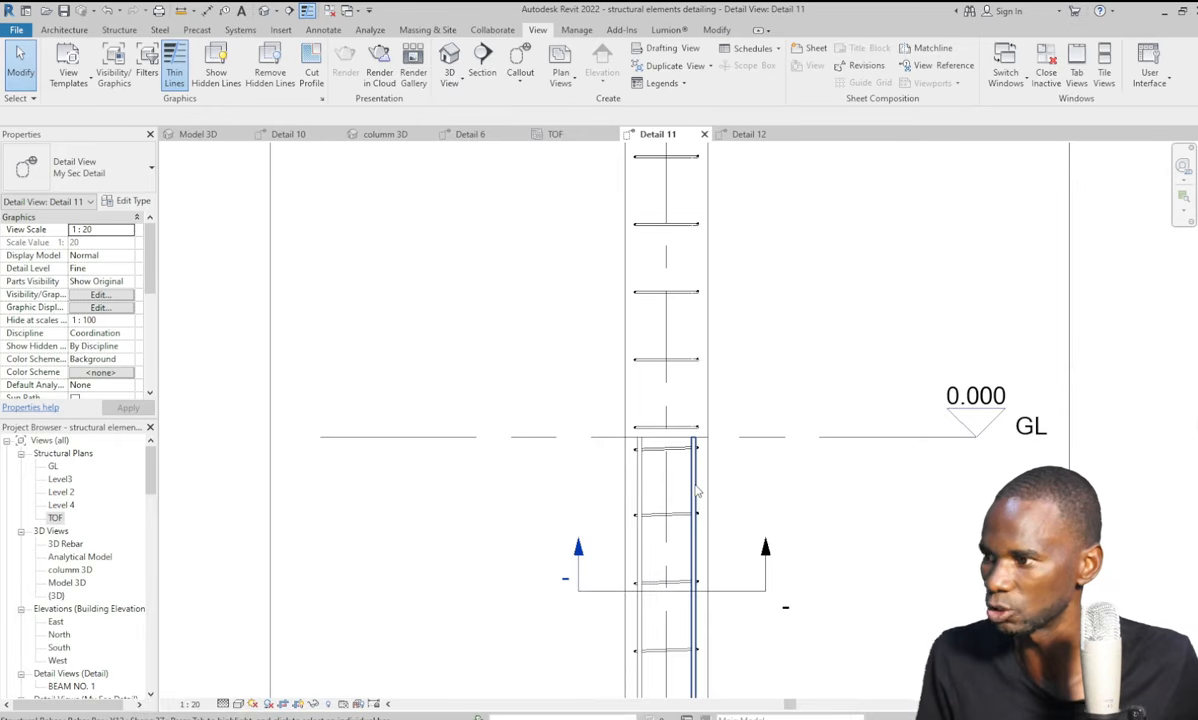
Edit the constraints of the original right-hand L-shaped bar and set its upper end's offset above GL to =40*12 (480 mm).
{"action": "left_click", "coordinate": [706, 484]}
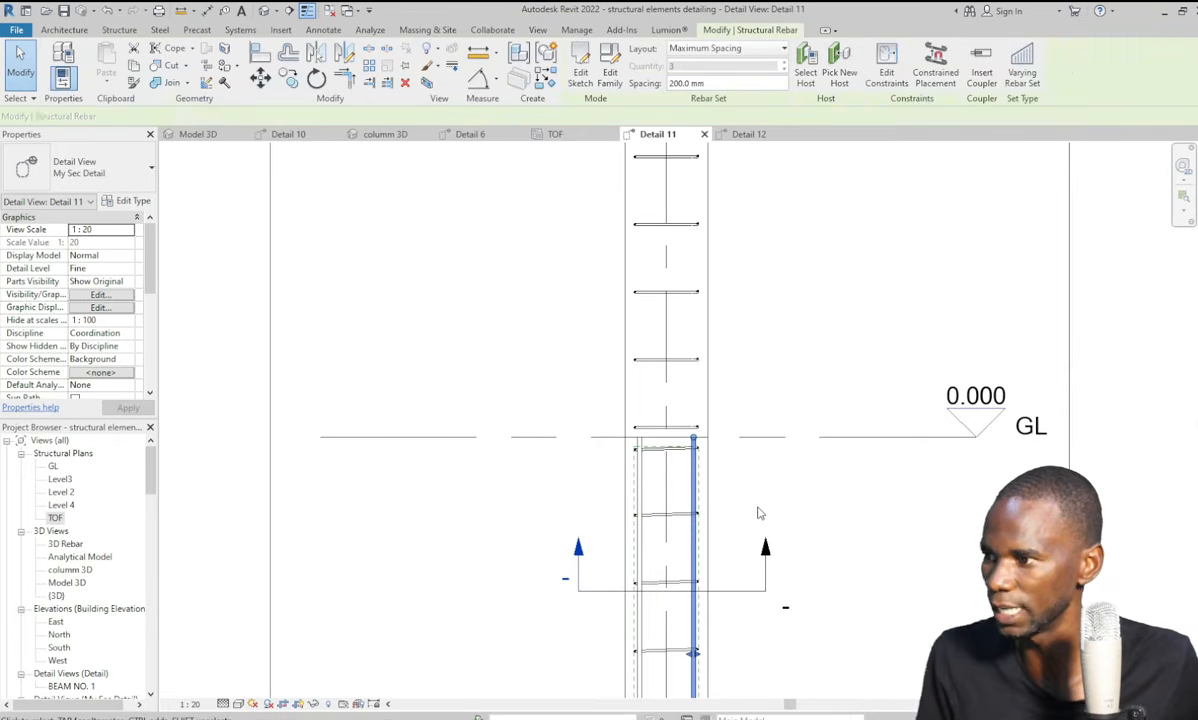
{"action": "left_click", "coordinate": [887, 72]}
{"action": "scroll", "coordinate": [678, 541], "scroll_direction": "down", "scroll_amount": 1}
{"action": "scroll", "coordinate": [678, 541], "scroll_direction": "up", "scroll_amount": 2}
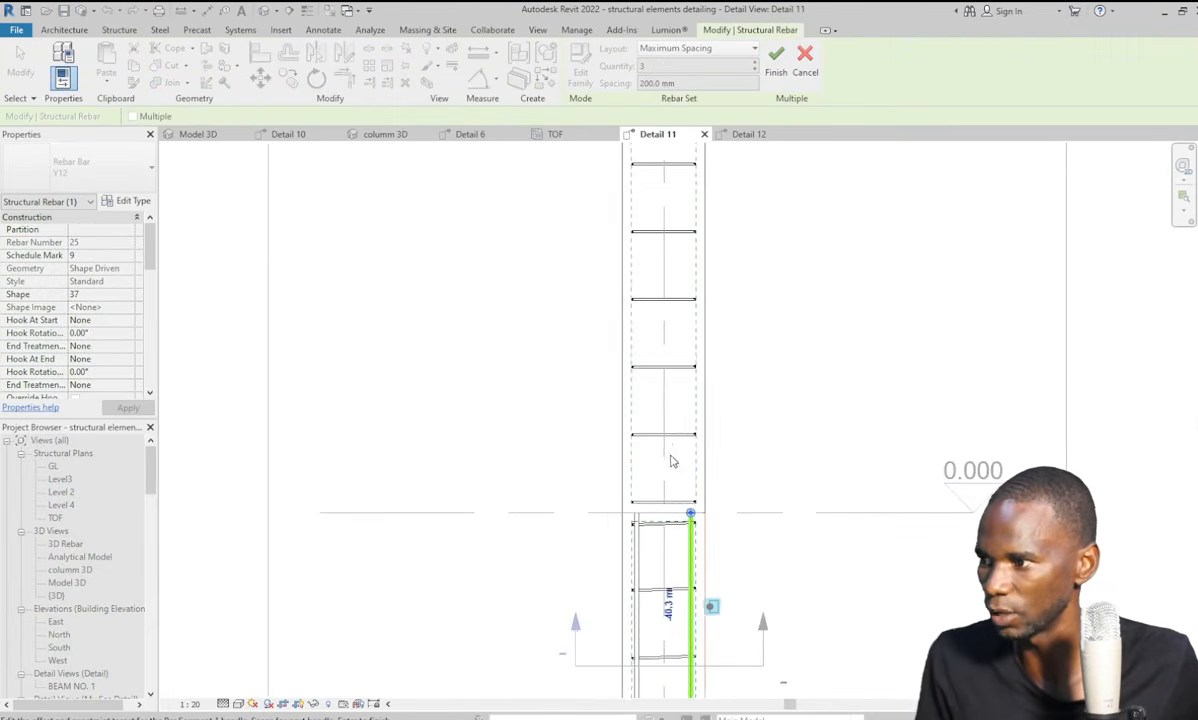
{"action": "left_click", "coordinate": [700, 536]}
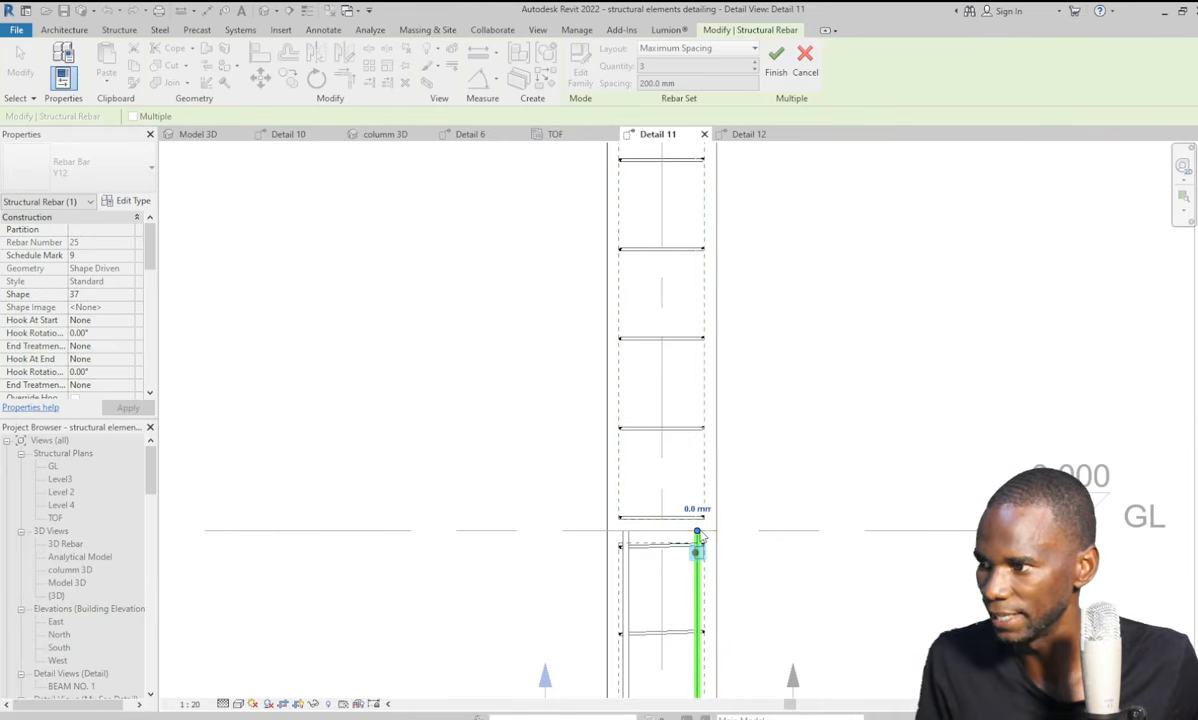
{"action": "left_click", "coordinate": [699, 510]}
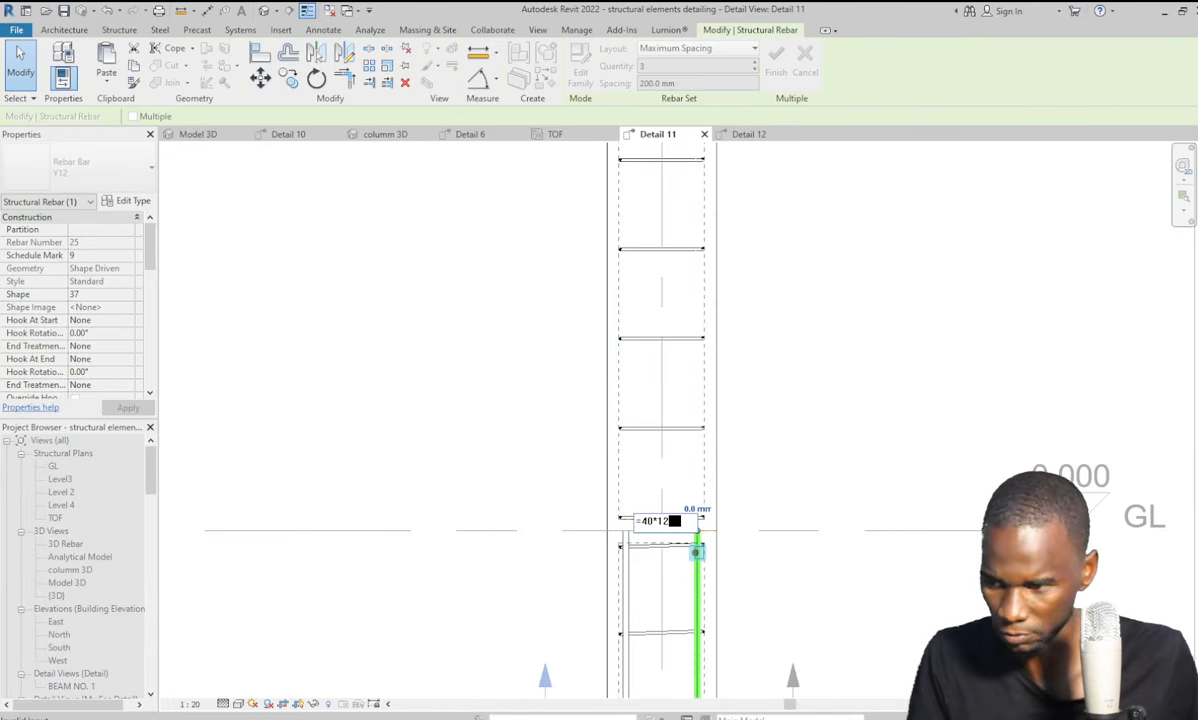
{"action": "key", "text": "Return"}
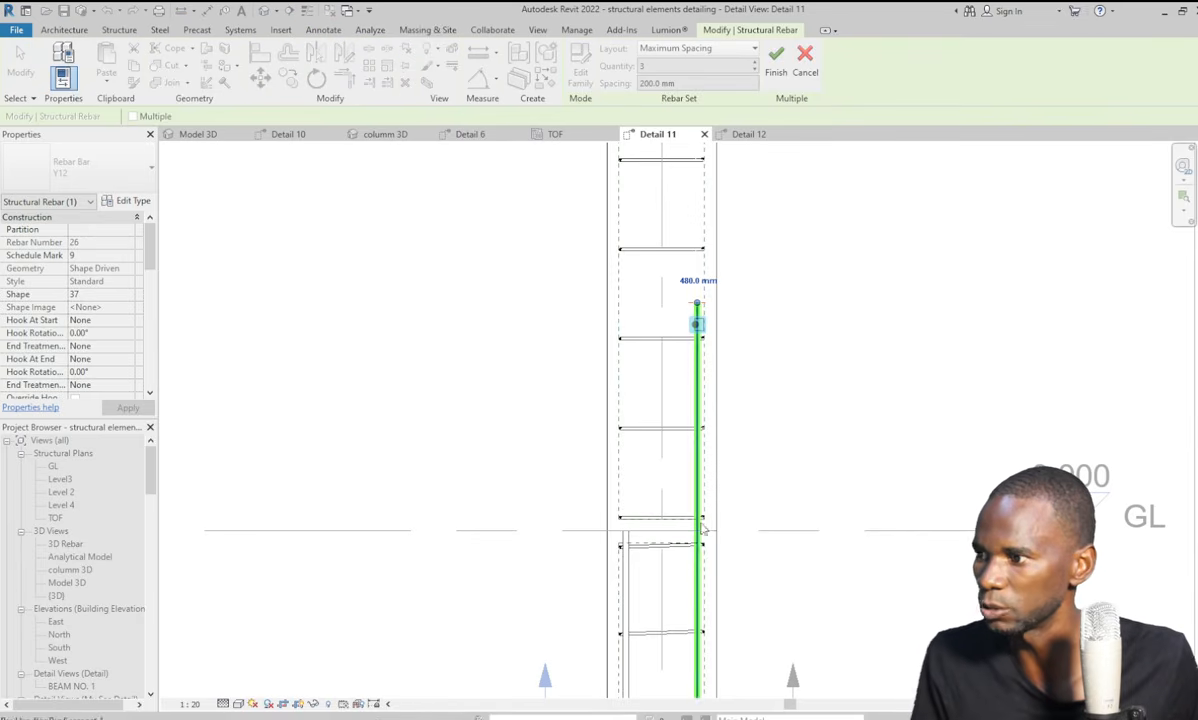
{"action": "scroll", "coordinate": [758, 415], "scroll_direction": "down", "scroll_amount": 2}
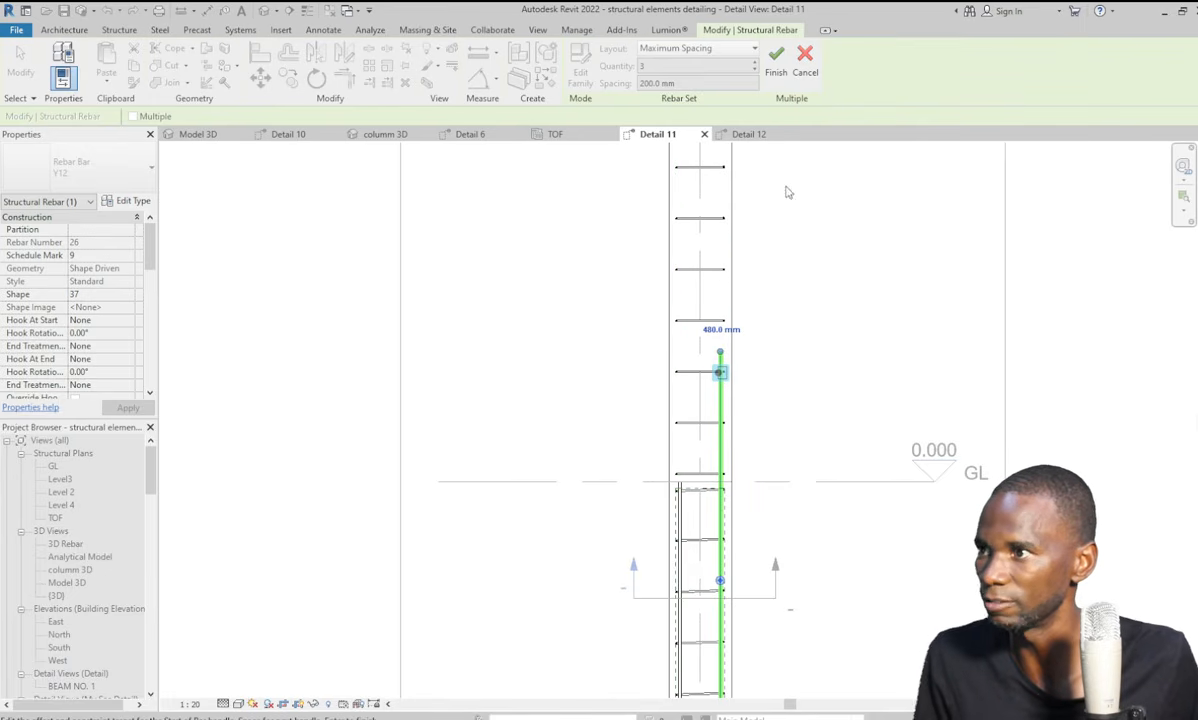
{"action": "left_click", "coordinate": [776, 60]}
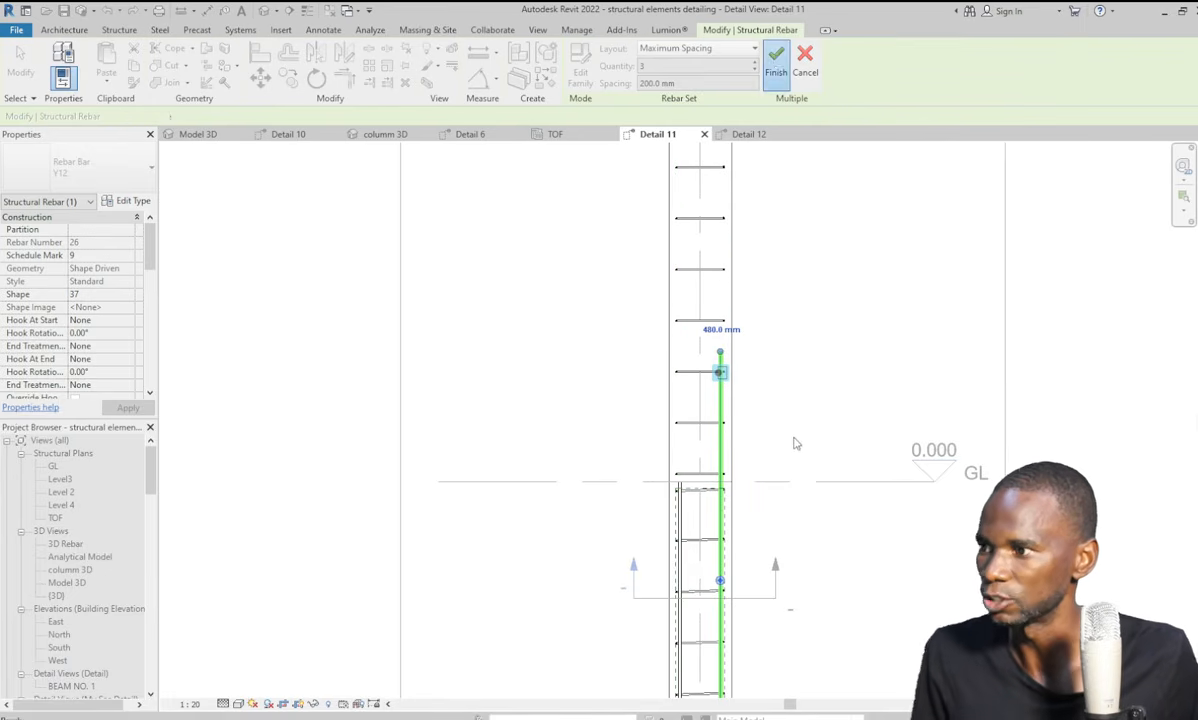
Delete the mirrored L-shaped bar along the column's left face.
{"action": "left_click", "coordinate": [706, 530]}
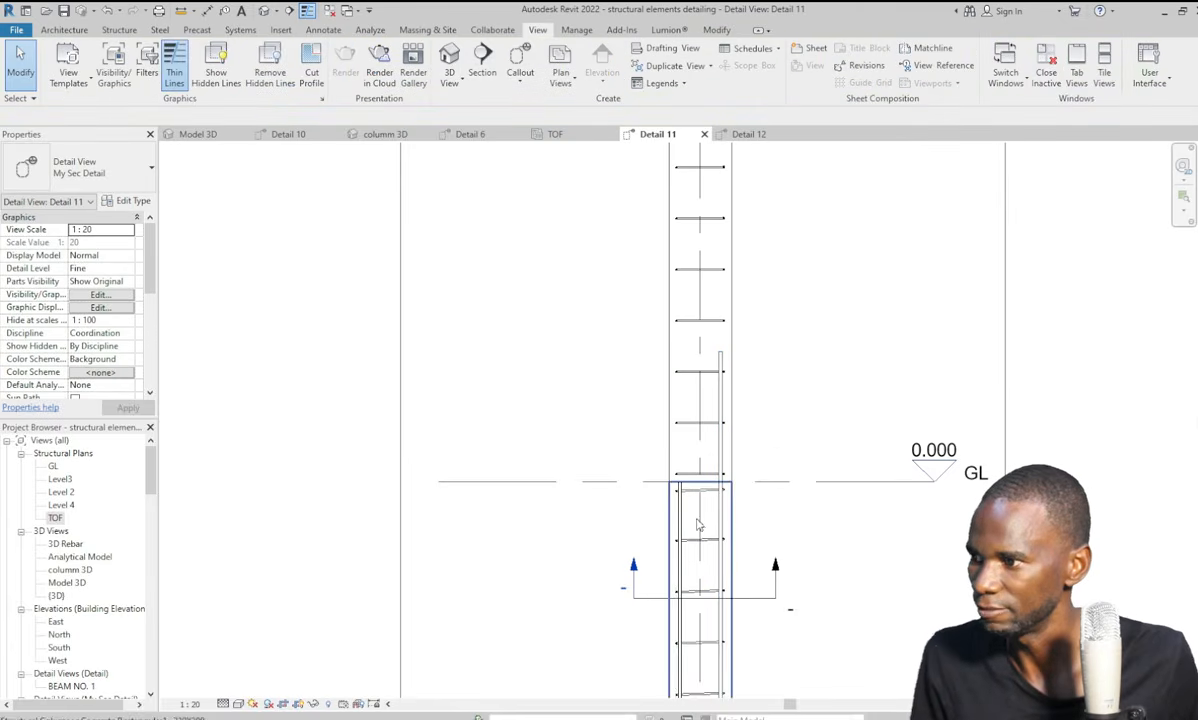
{"action": "left_click", "coordinate": [645, 490]}
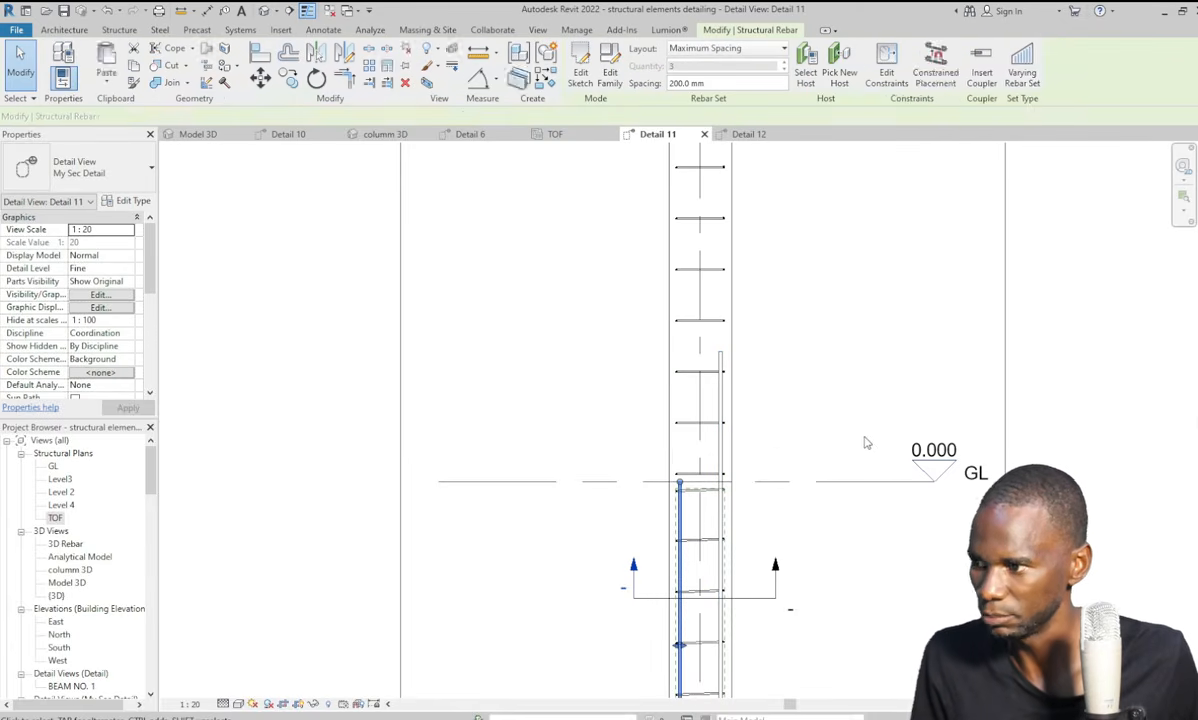
{"action": "left_click", "coordinate": [405, 84]}
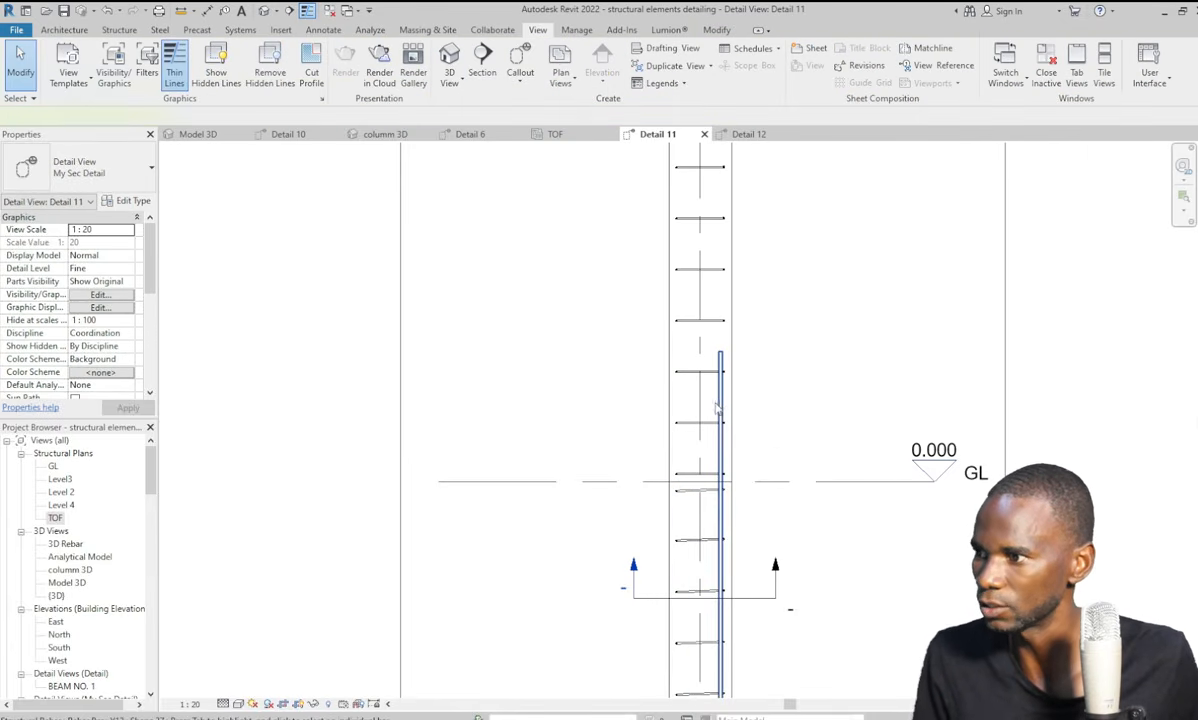
Mirror a copy of the right-hand L-shaped Y12 bar about the column's centreline to the opposite face.
{"action": "left_click", "coordinate": [716, 407]}
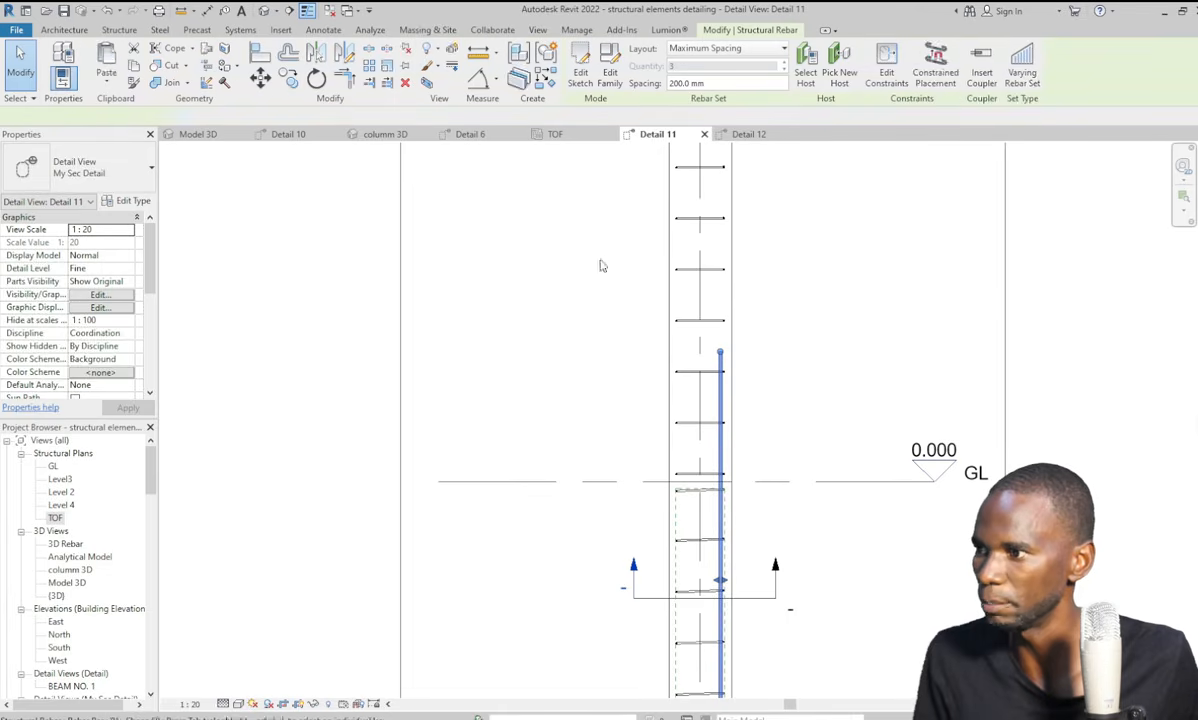
{"action": "left_click", "coordinate": [316, 52]}
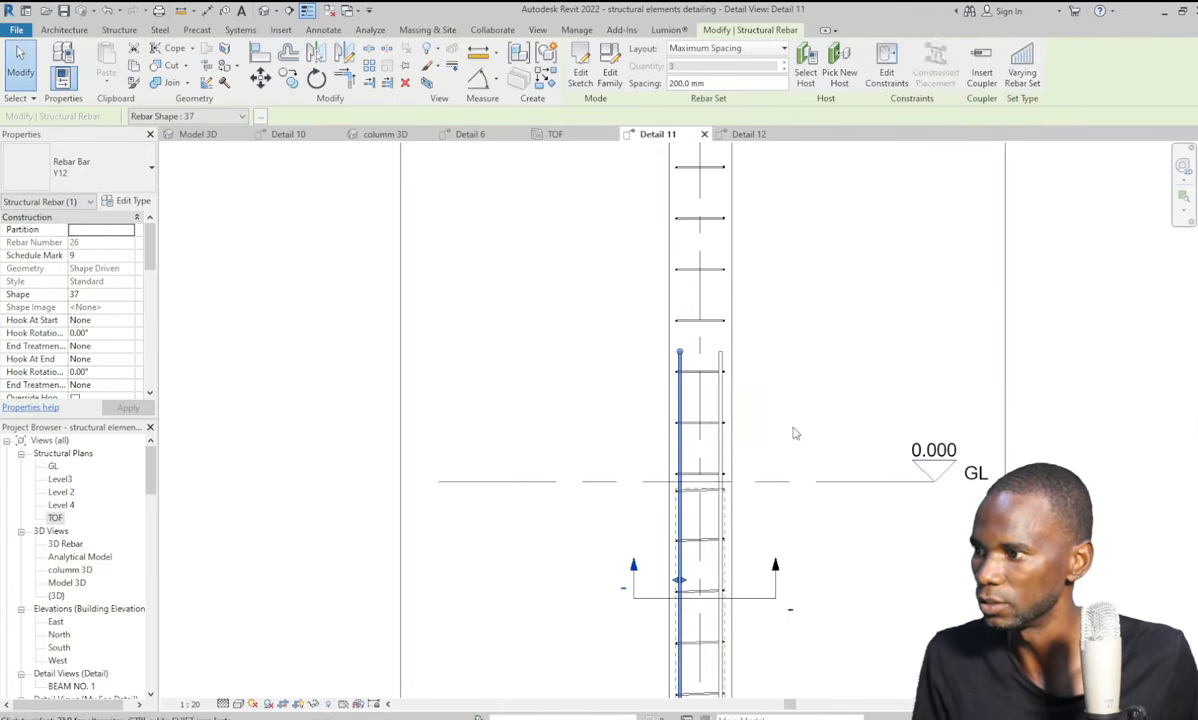
{"action": "scroll", "coordinate": [751, 386], "scroll_direction": "down", "scroll_amount": 6}
{"action": "left_click", "coordinate": [702, 352]}
{"action": "scroll", "coordinate": [665, 322], "scroll_direction": "up", "scroll_amount": 1}
{"action": "scroll", "coordinate": [665, 322], "scroll_direction": "down", "scroll_amount": 3}
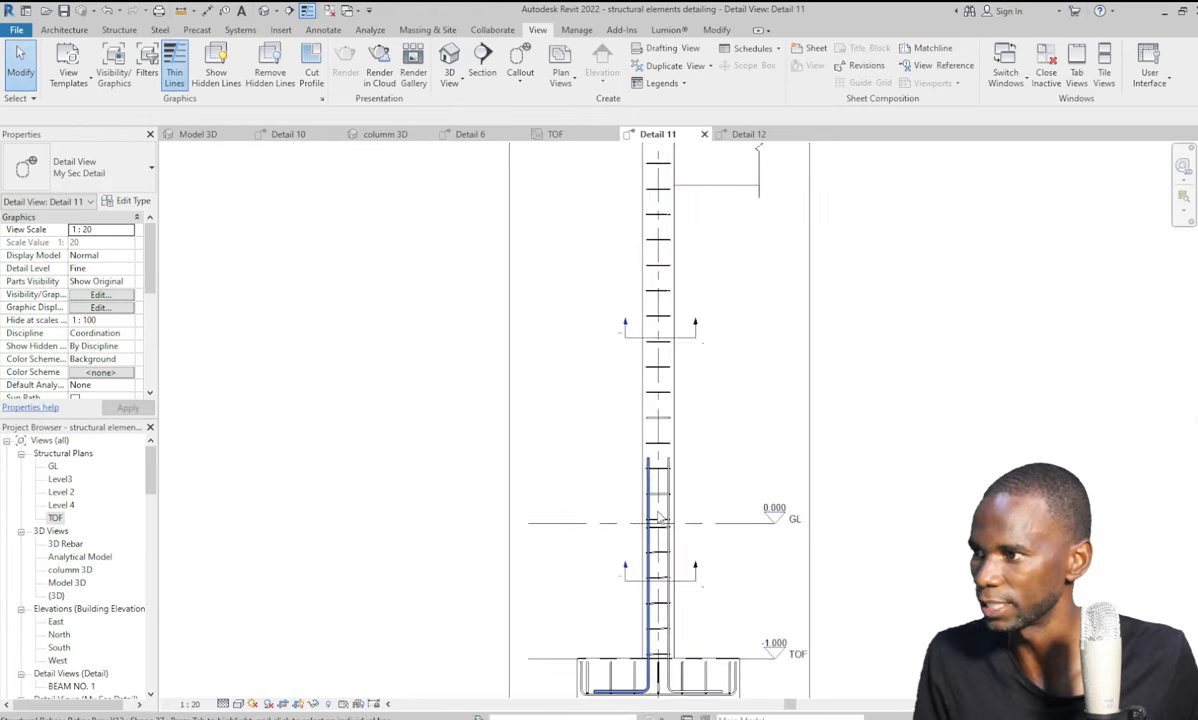
Open the column cross-section cut between GL and Level 2 and compare its reinforcement with the Detail 12 section.
{"action": "scroll", "coordinate": [670, 290], "scroll_direction": "up", "scroll_amount": 3}
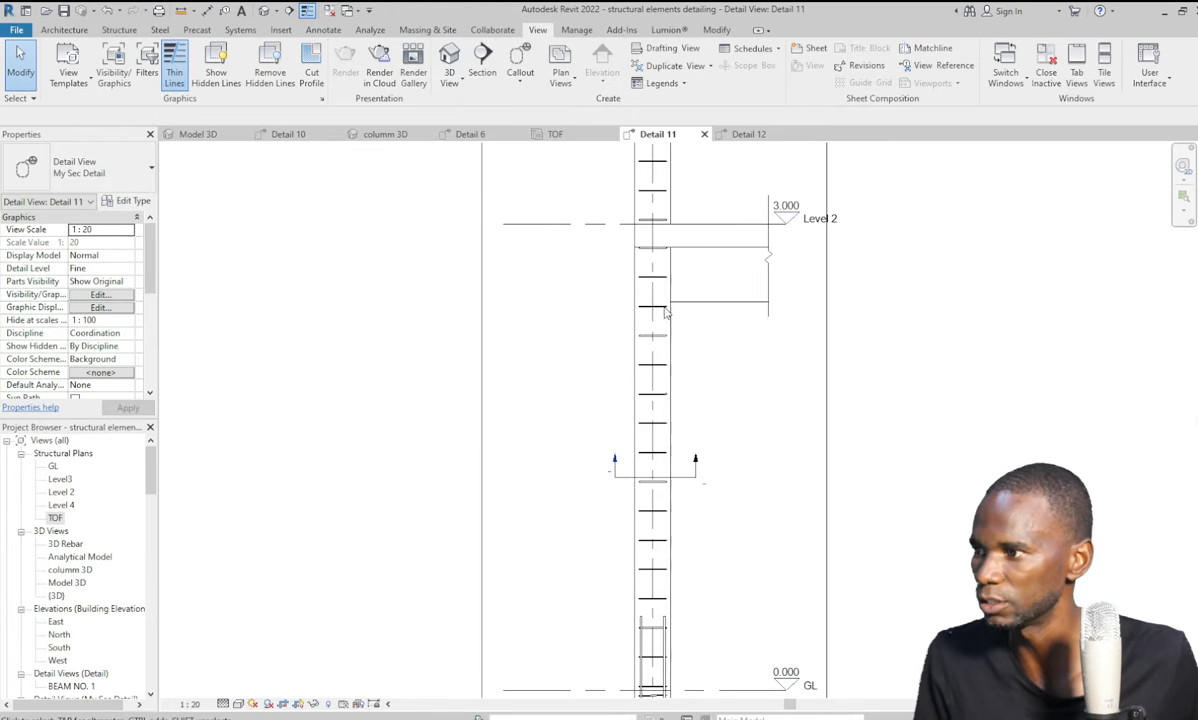
{"action": "double_click", "coordinate": [615, 462]}
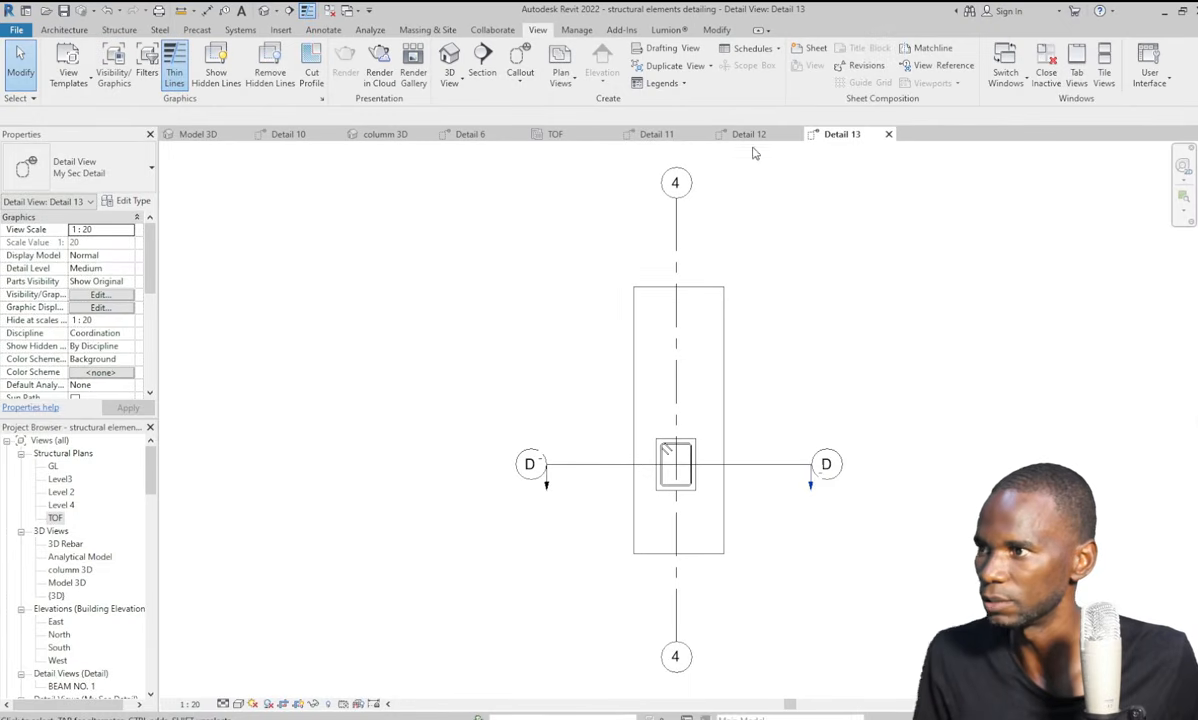
{"action": "left_click", "coordinate": [749, 134]}
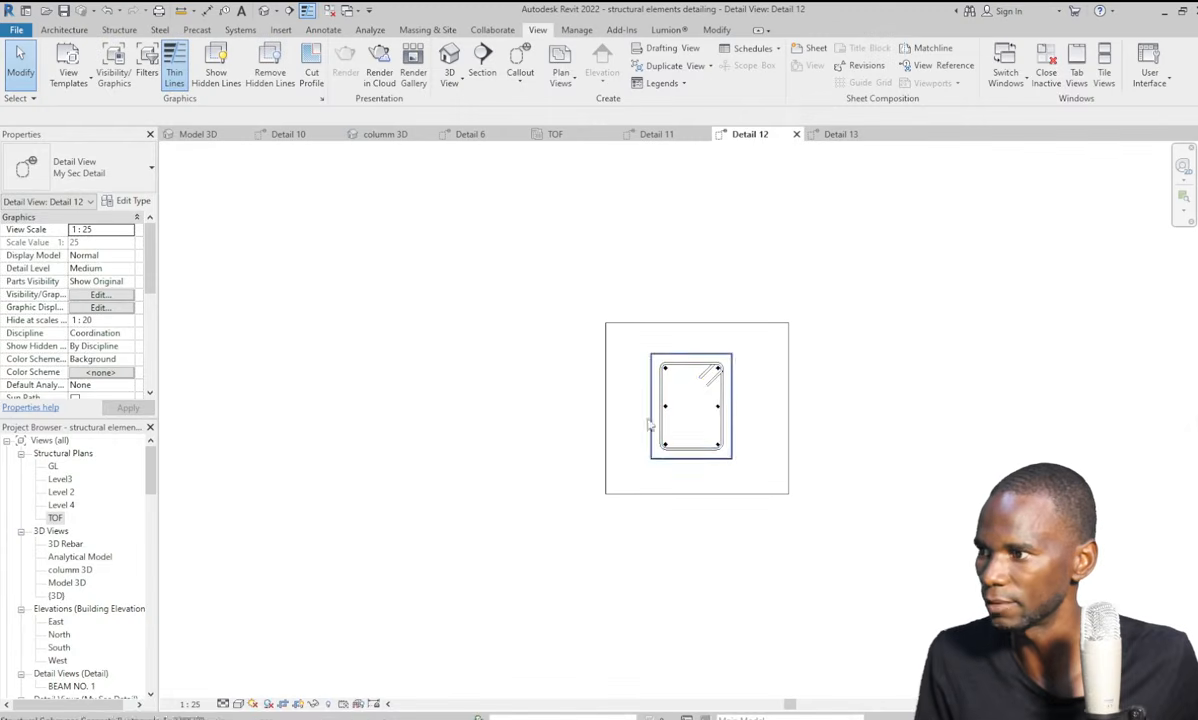
{"action": "left_click", "coordinate": [829, 136]}
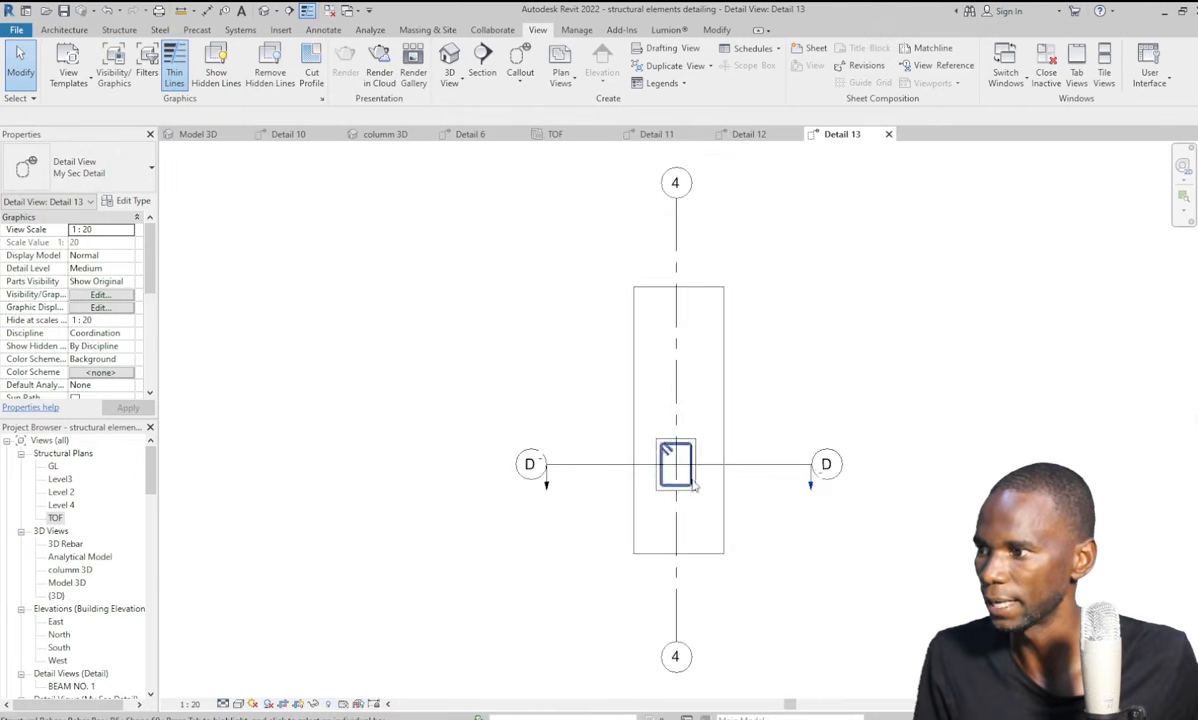
Place a straight Y12 bar set, shape 20, perpendicular to cover at 200 mm maximum spacing, along the column link's right side in Detail 13.
{"action": "scroll", "coordinate": [695, 487], "scroll_direction": "up", "scroll_amount": 4}
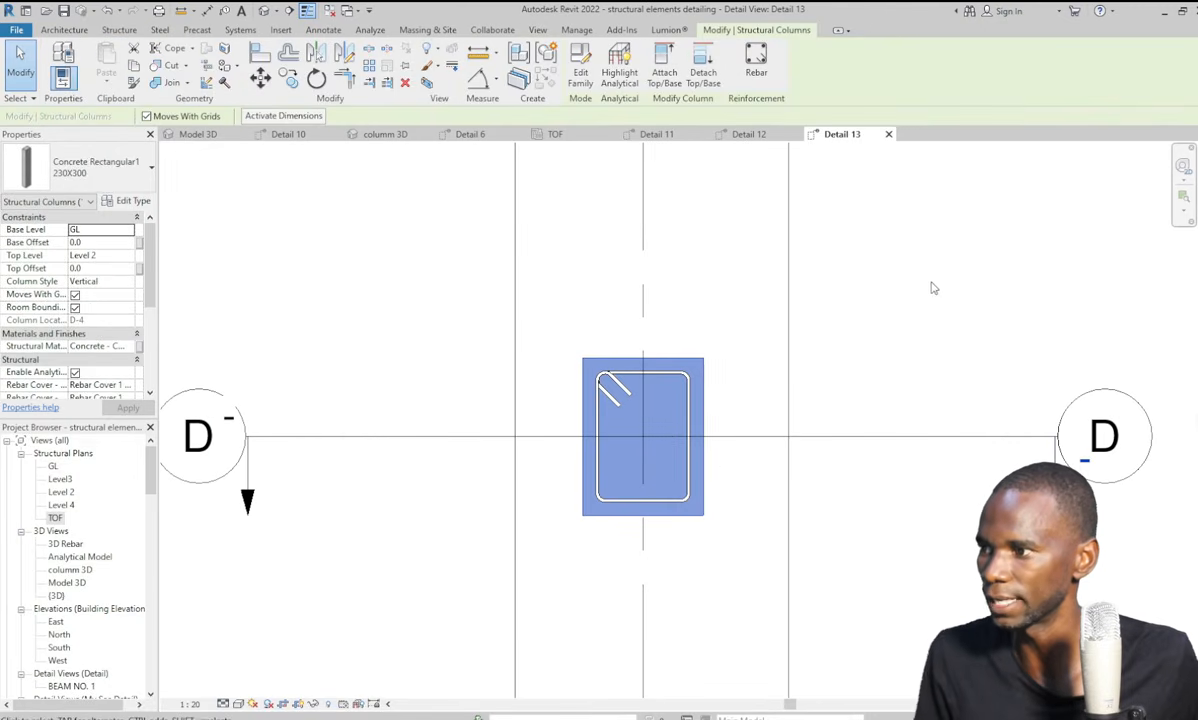
{"action": "left_click", "coordinate": [757, 62]}
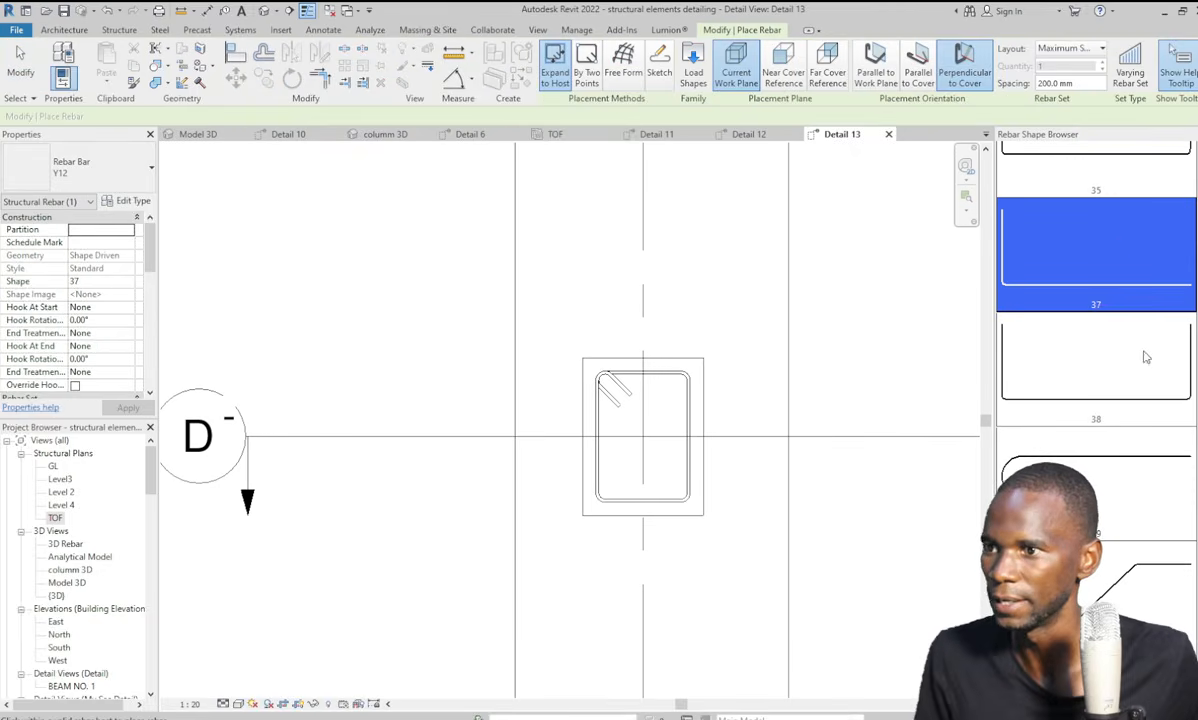
{"action": "scroll", "coordinate": [1124, 243], "scroll_direction": "up", "scroll_amount": 4}
{"action": "left_click", "coordinate": [1098, 184]}
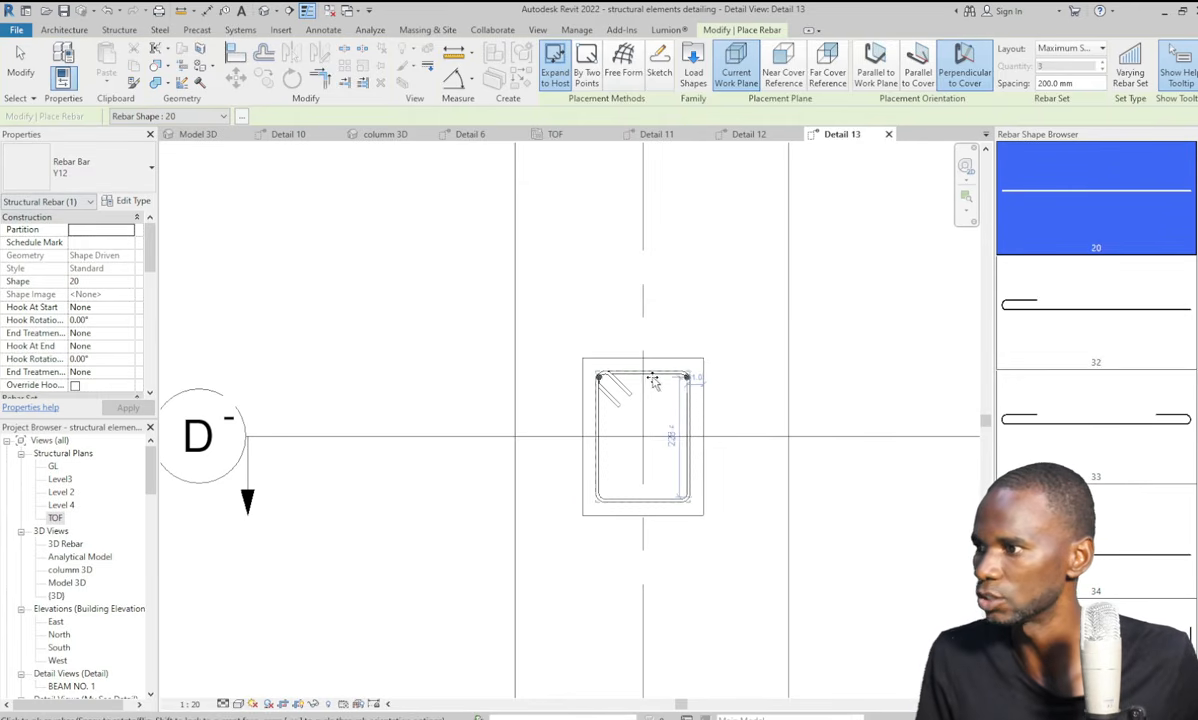
{"action": "scroll", "coordinate": [681, 438], "scroll_direction": "up", "scroll_amount": 3}
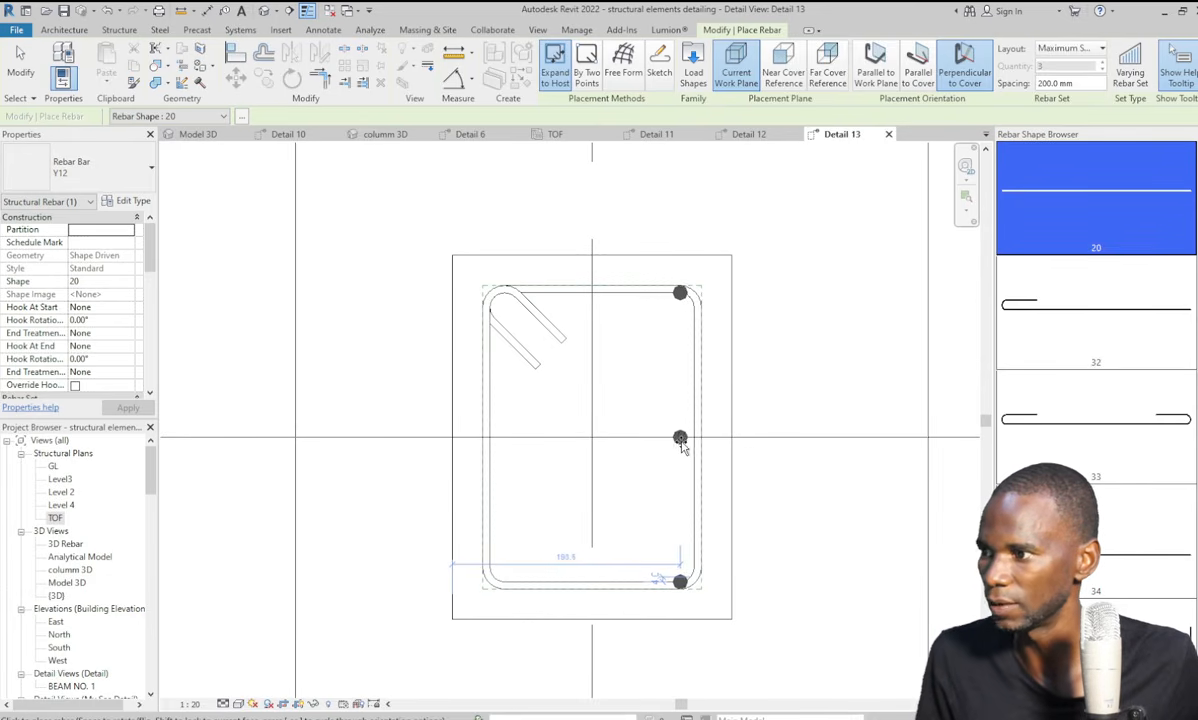
{"action": "left_click", "coordinate": [686, 440]}
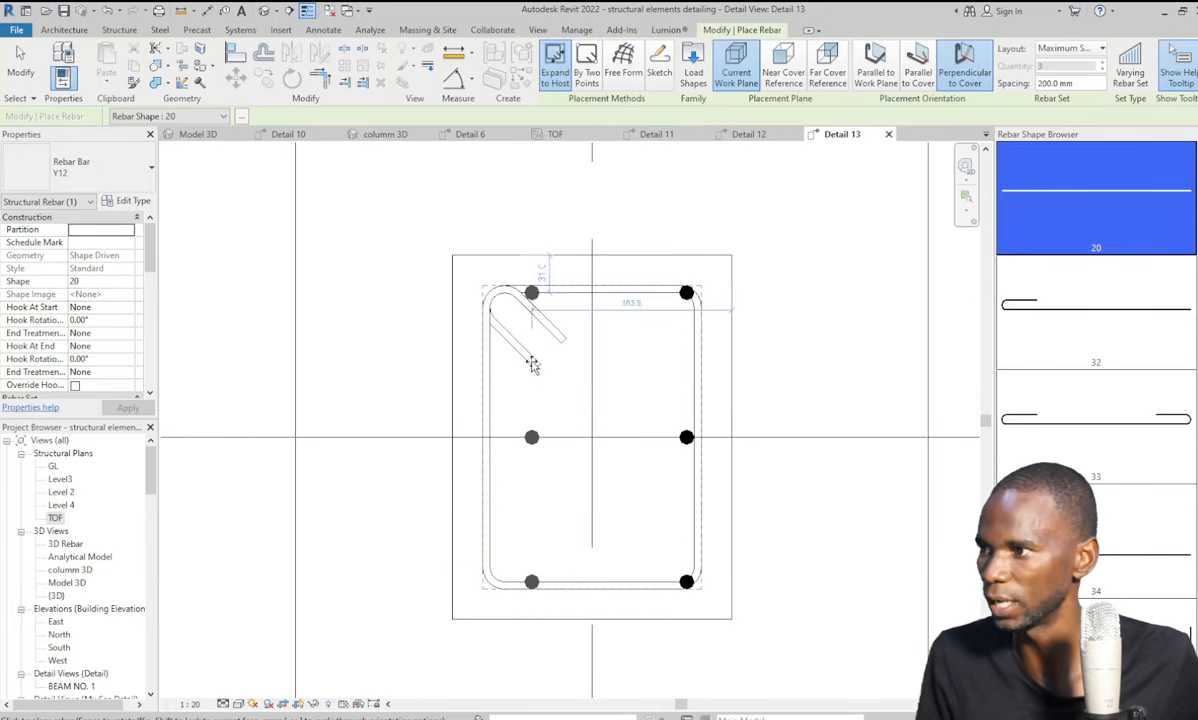
{"action": "key", "text": "Escape"}
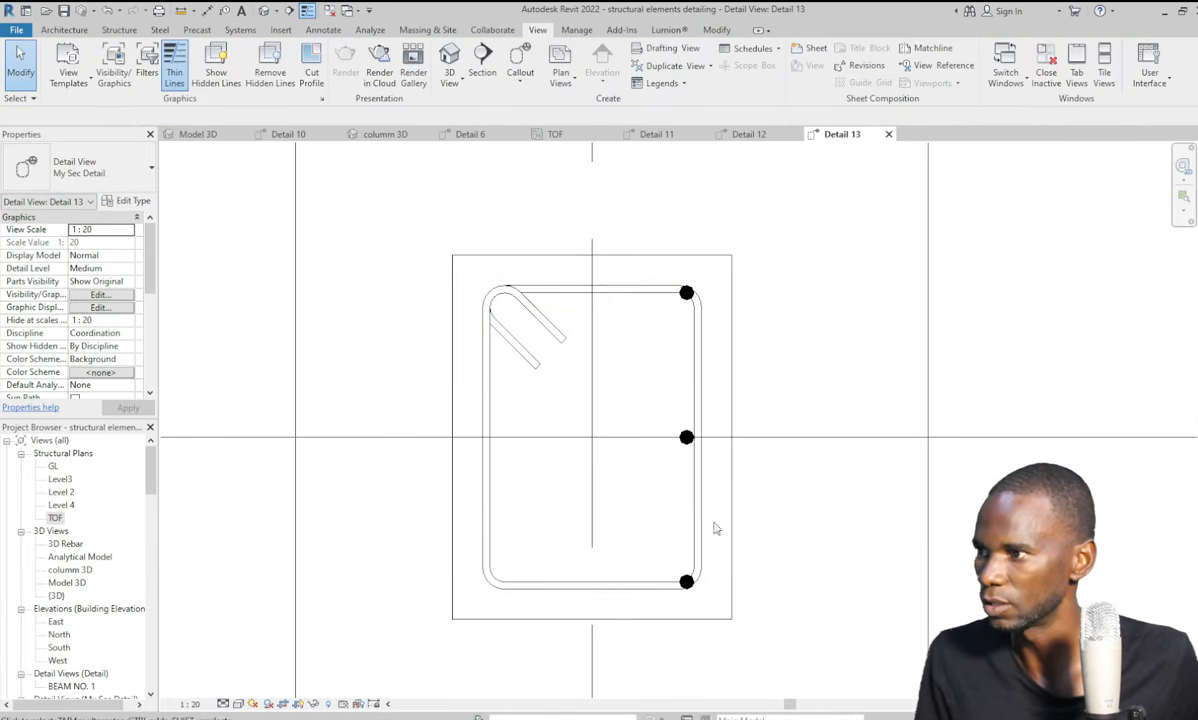
Shift the new set's two end bars inward along the column face, clear of the link's lower-right and upper-right corner bends.
{"action": "scroll", "coordinate": [686, 590], "scroll_direction": "up", "scroll_amount": 5}
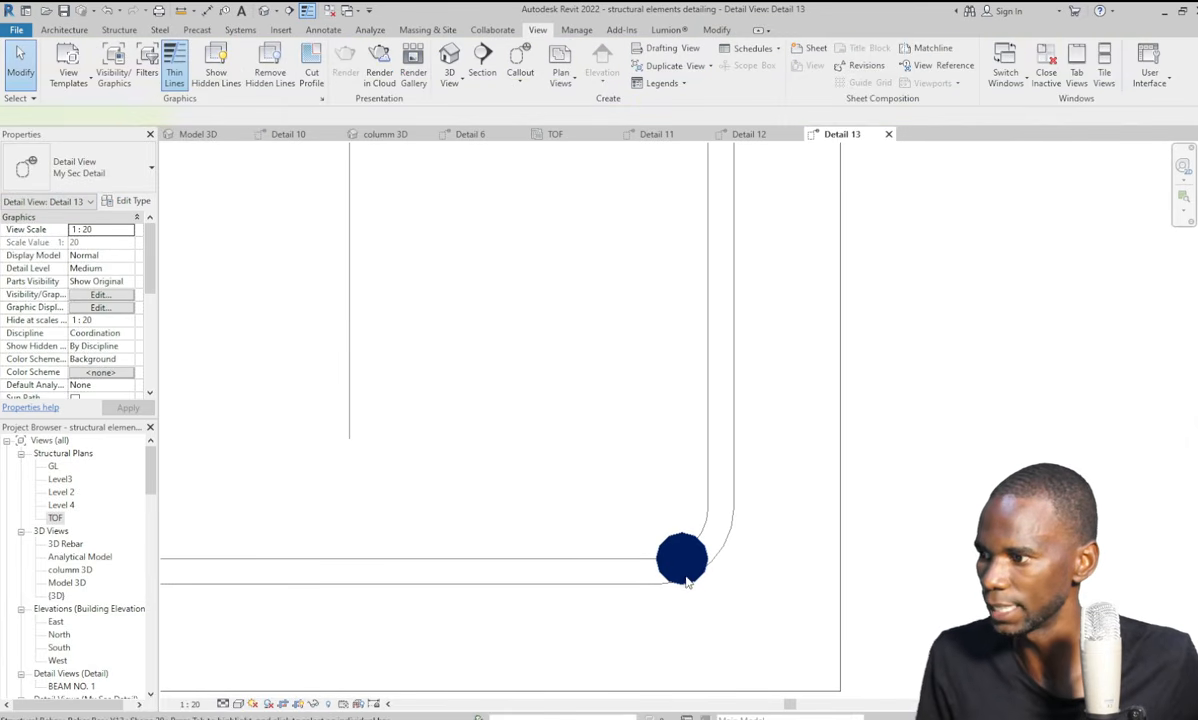
{"action": "left_click", "coordinate": [686, 580]}
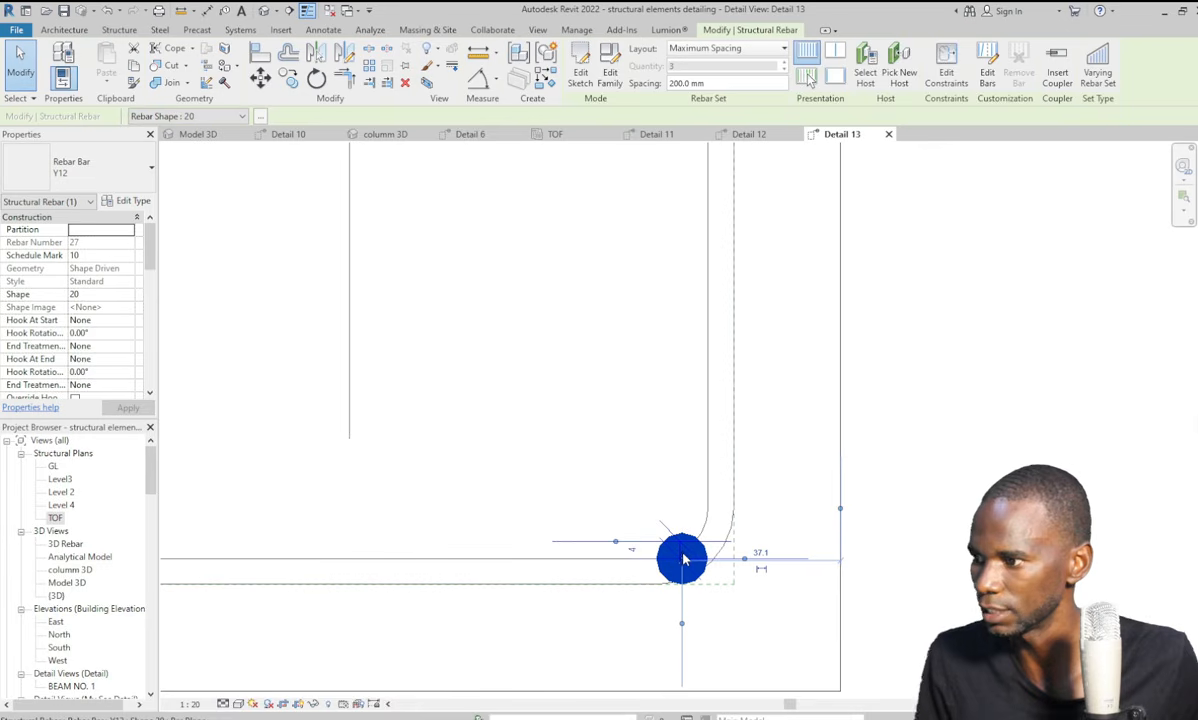
{"action": "left_click_drag", "start_coordinate": [683, 557], "coordinate": [684, 516]}
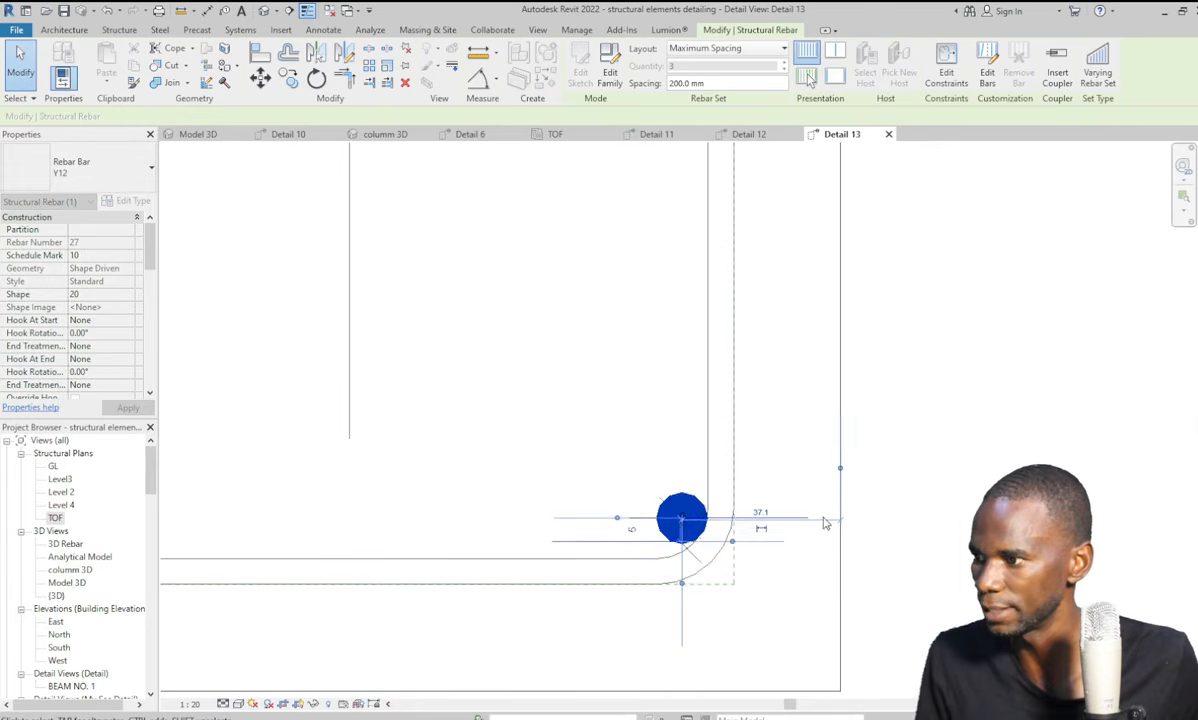
{"action": "scroll", "coordinate": [772, 540], "scroll_direction": "down", "scroll_amount": 5}
{"action": "left_click", "coordinate": [932, 447]}
{"action": "scroll", "coordinate": [750, 296], "scroll_direction": "up", "scroll_amount": 6}
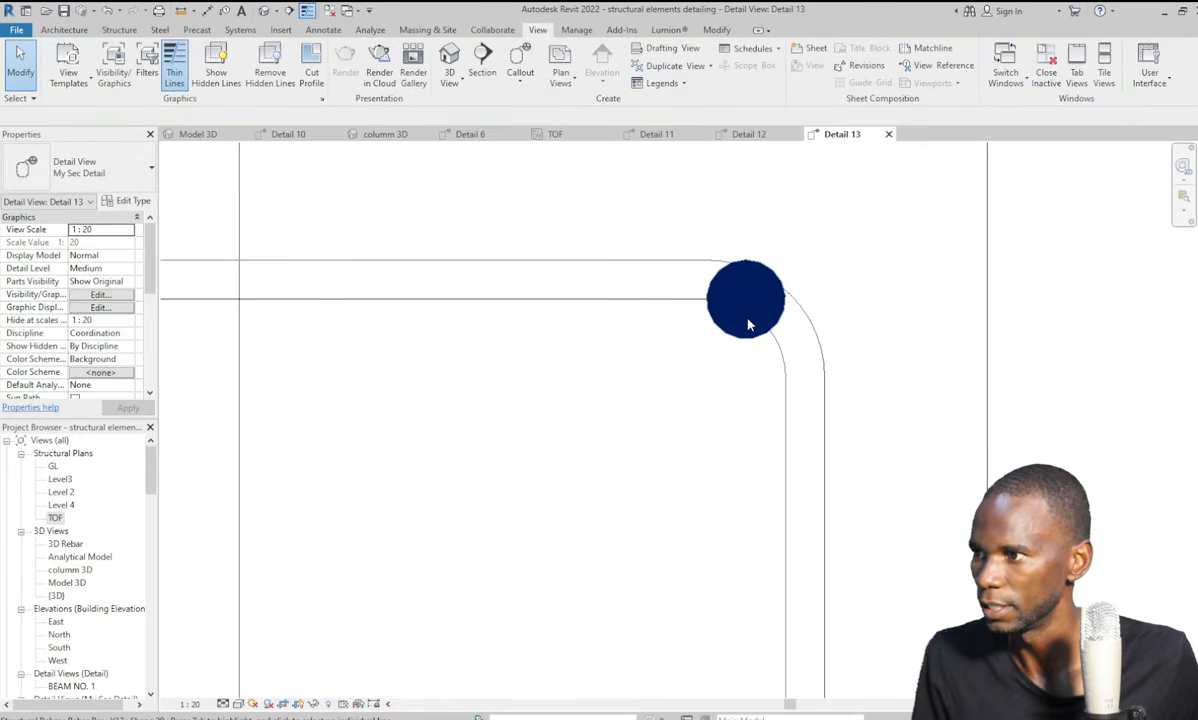
{"action": "left_click", "coordinate": [749, 322]}
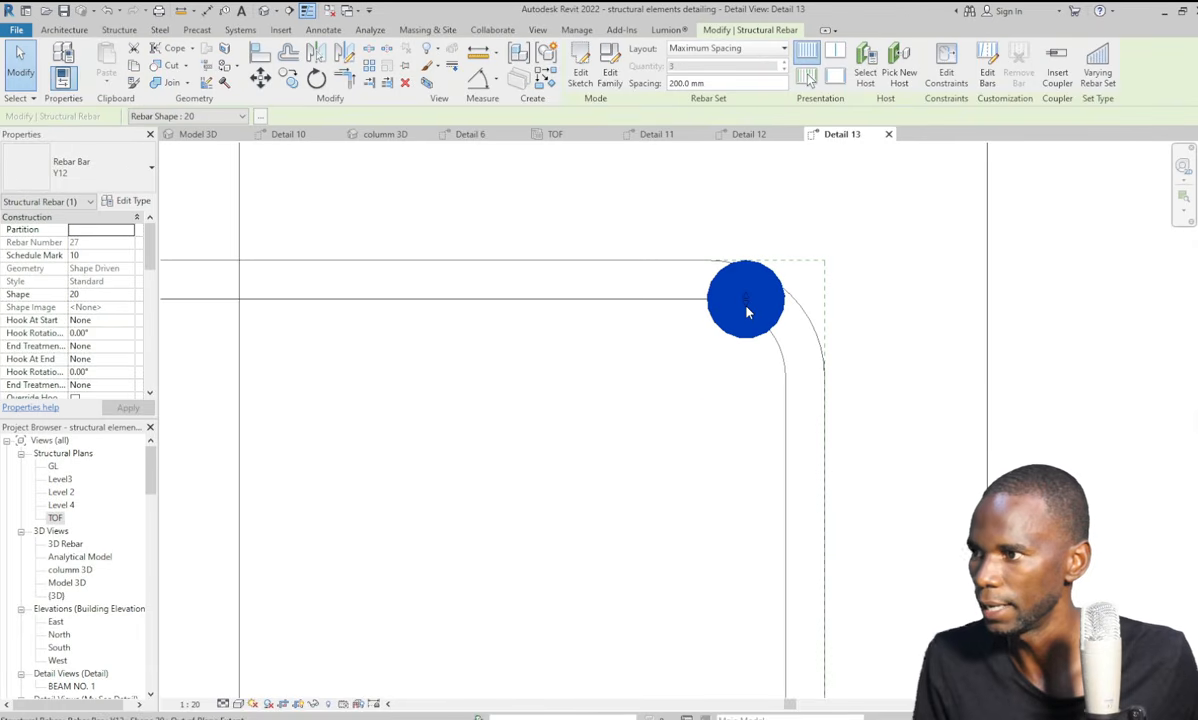
{"action": "left_click_drag", "start_coordinate": [746, 312], "coordinate": [746, 377]}
{"action": "scroll", "coordinate": [720, 345], "scroll_direction": "down", "scroll_amount": 5}
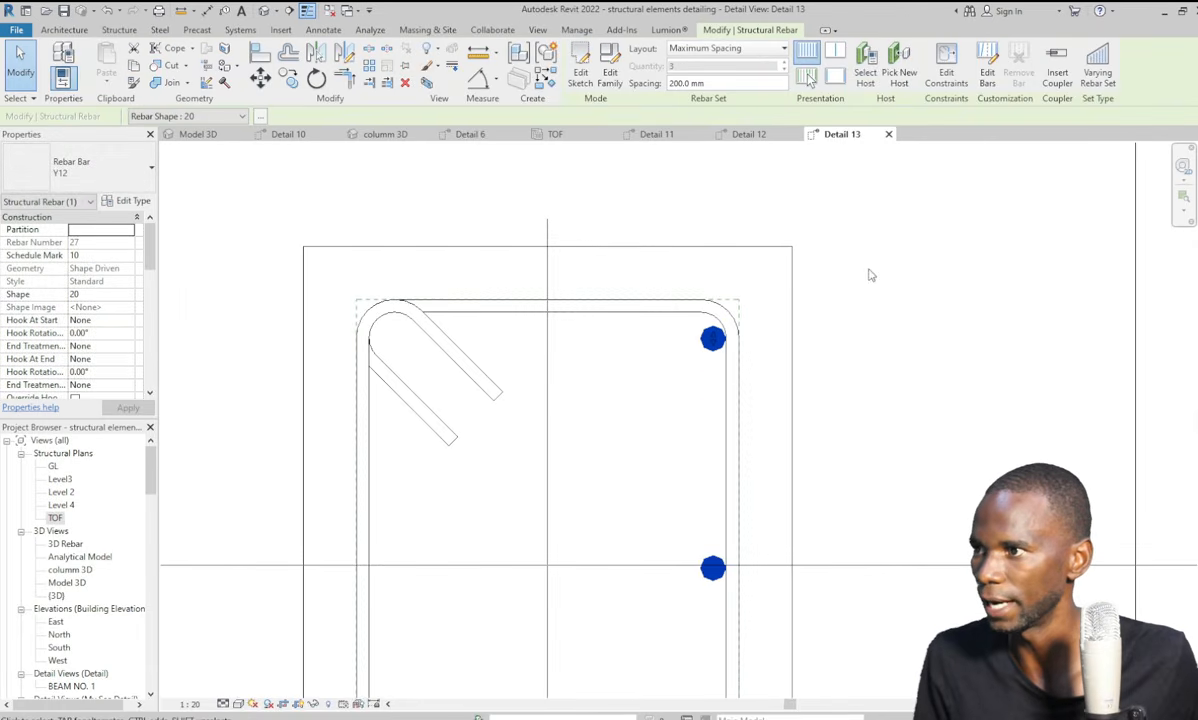
{"action": "key", "text": "Escape"}
In Detail 11, examine the new straight Y12 bar set over its full height between GL and Level 2.
{"action": "left_click", "coordinate": [657, 134]}
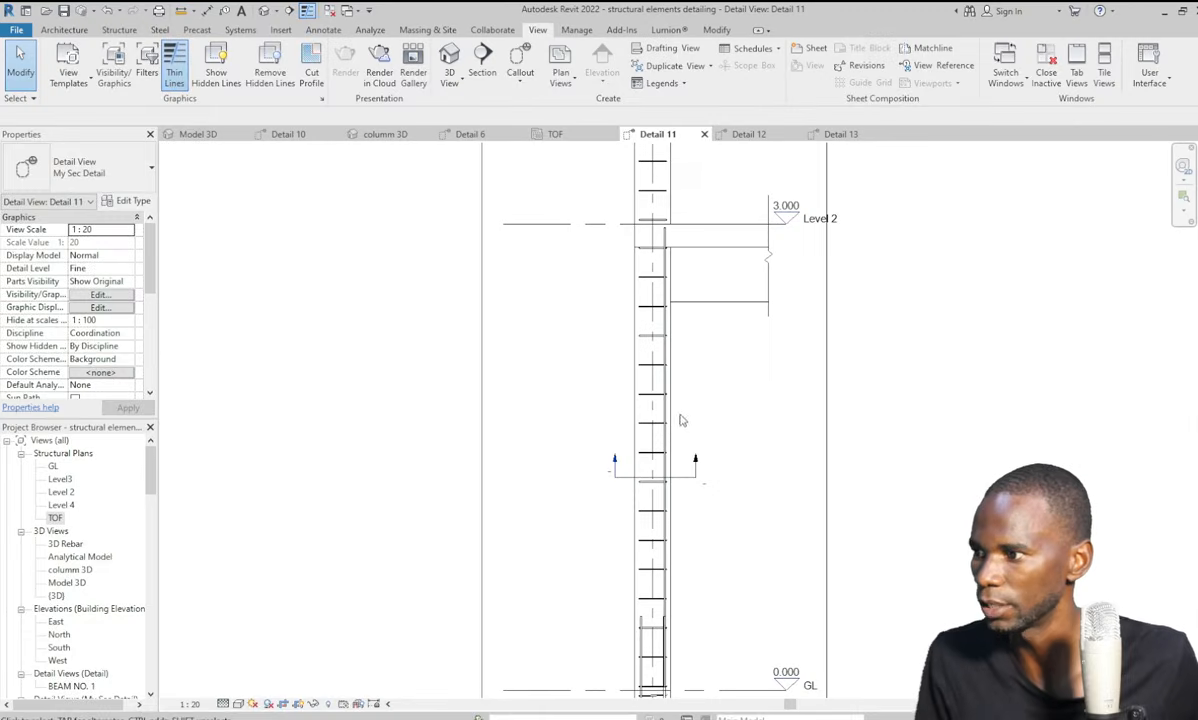
{"action": "scroll", "coordinate": [680, 420], "scroll_direction": "up", "scroll_amount": 3}
{"action": "left_click", "coordinate": [684, 348]}
{"action": "scroll", "coordinate": [683, 345], "scroll_direction": "down", "scroll_amount": 2}
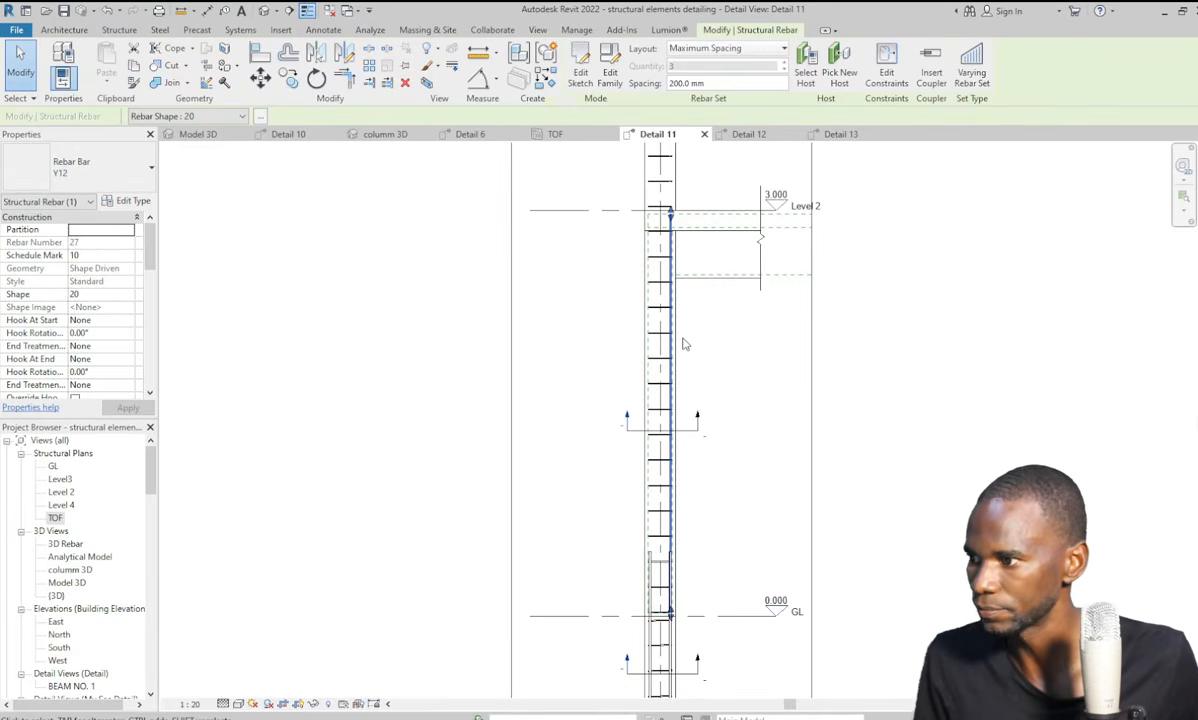
{"action": "scroll", "coordinate": [664, 460], "scroll_direction": "up", "scroll_amount": 3}
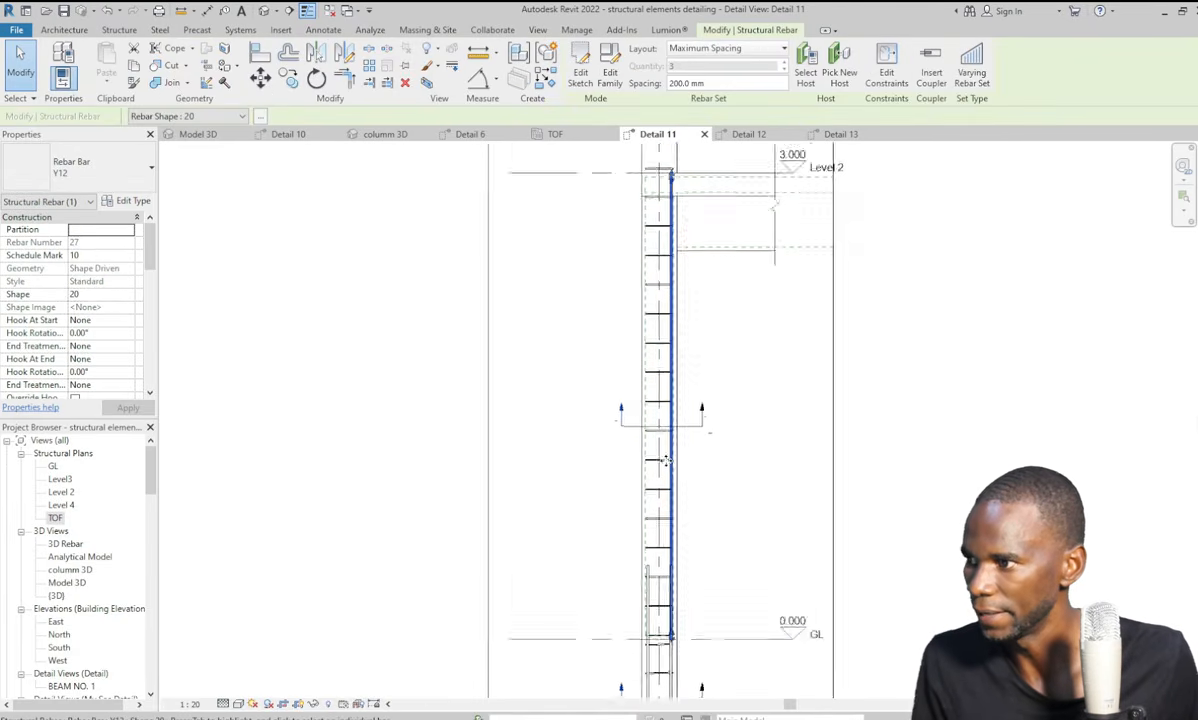
{"action": "scroll", "coordinate": [661, 407], "scroll_direction": "down", "scroll_amount": 3}
{"action": "scroll", "coordinate": [664, 460], "scroll_direction": "down", "scroll_amount": 2}
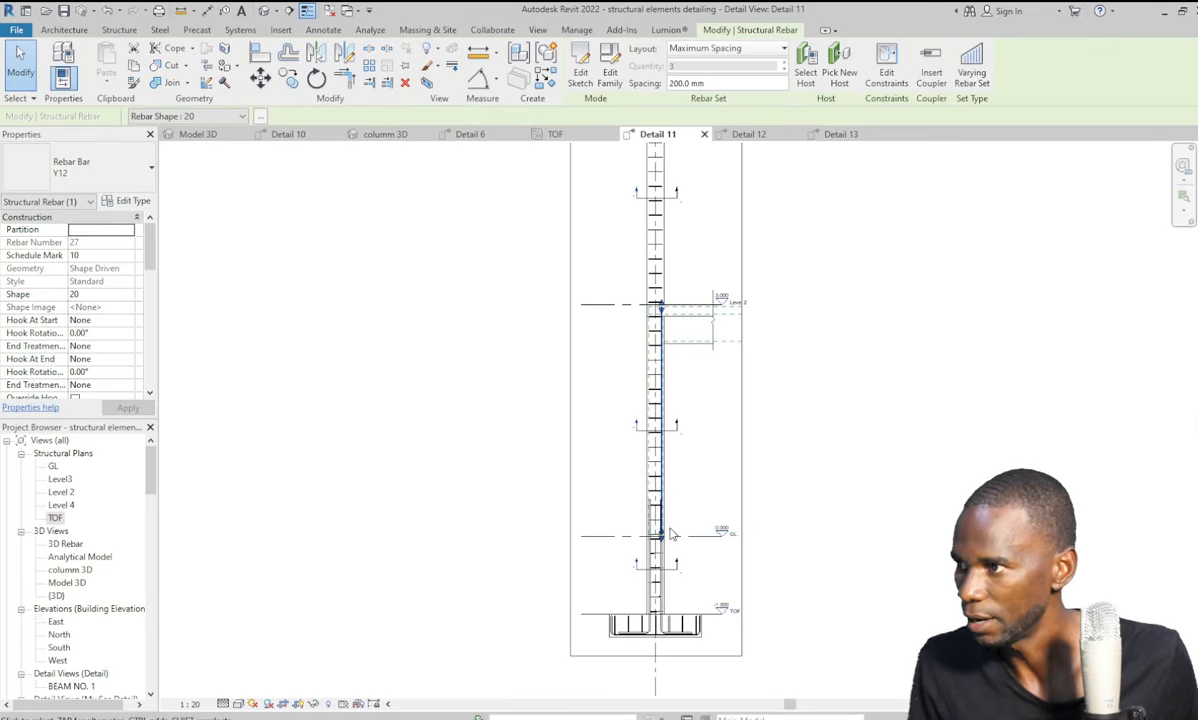
Examine the straight bars' lower end at GL and their lap with the L-shaped footing bars.
{"action": "scroll", "coordinate": [655, 460], "scroll_direction": "up", "scroll_amount": 3}
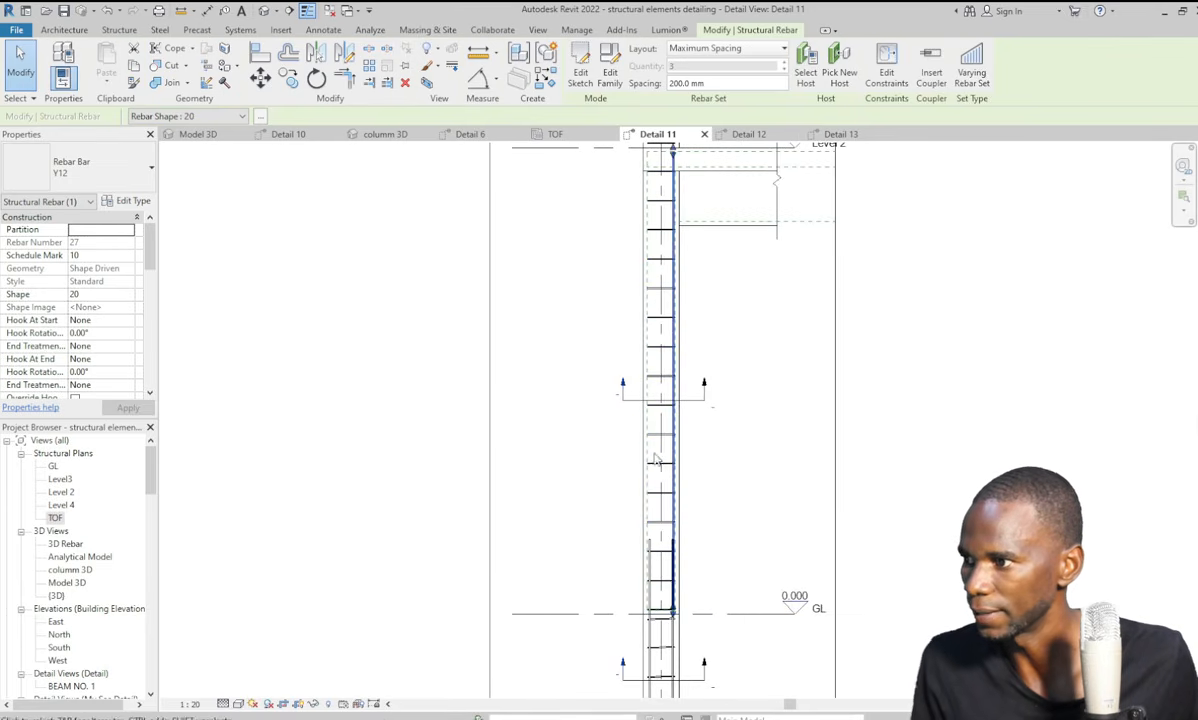
{"action": "scroll", "coordinate": [703, 491], "scroll_direction": "up", "scroll_amount": 4}
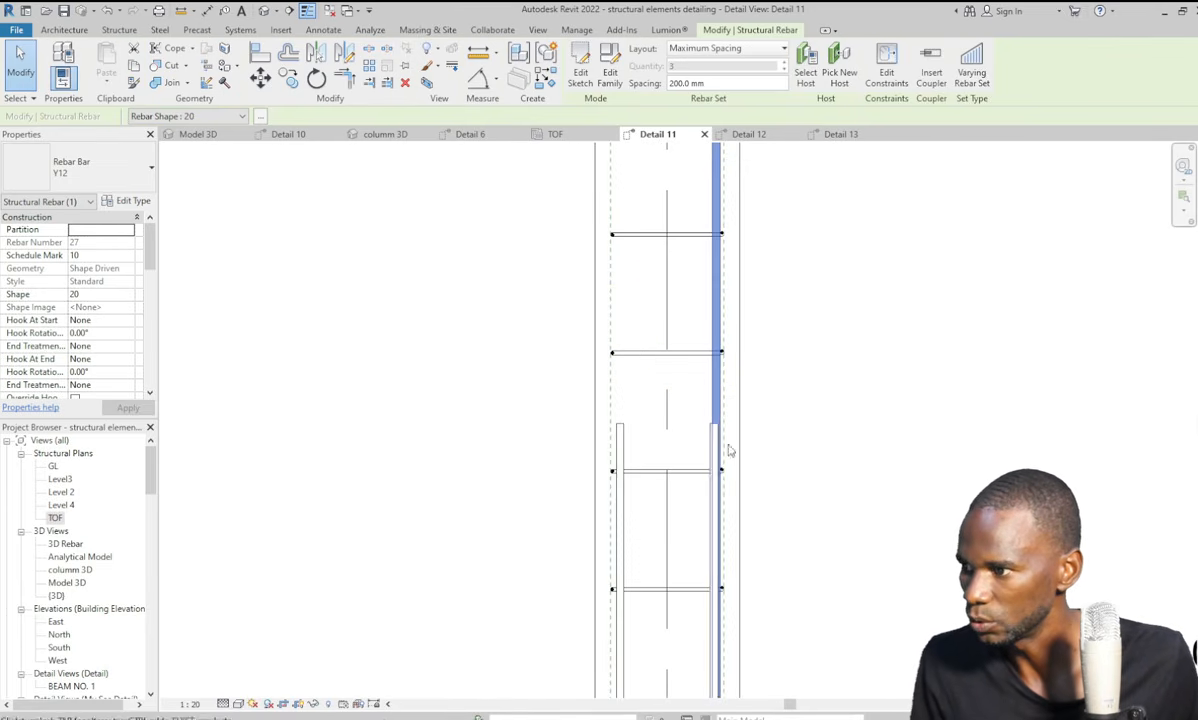
{"action": "scroll", "coordinate": [710, 500], "scroll_direction": "down", "scroll_amount": 2}
{"action": "scroll", "coordinate": [710, 500], "scroll_direction": "up", "scroll_amount": 5}
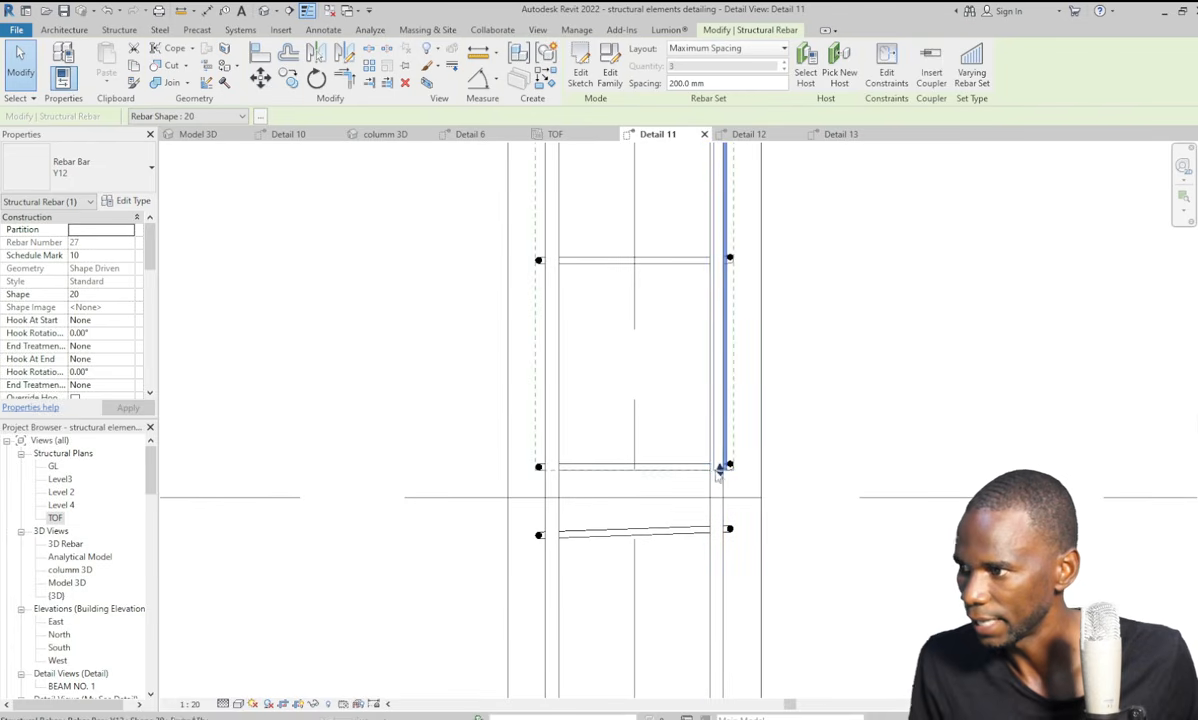
{"action": "scroll", "coordinate": [705, 500], "scroll_direction": "down", "scroll_amount": 2}
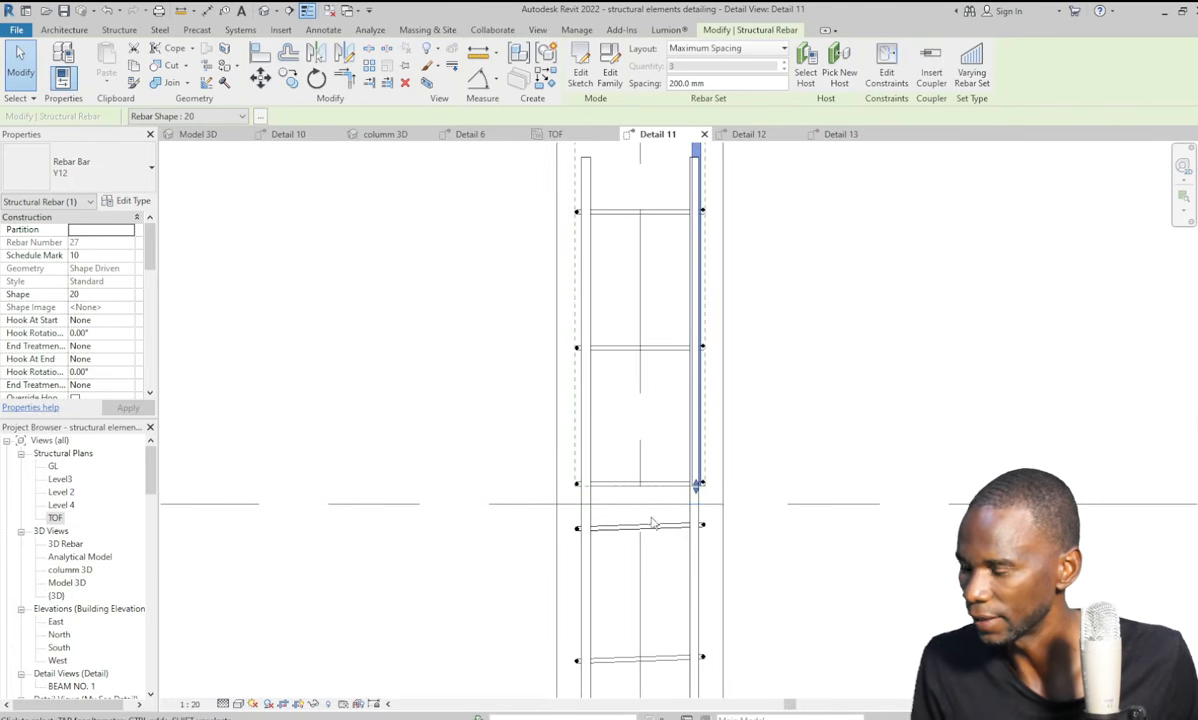
{"action": "scroll", "coordinate": [705, 508], "scroll_direction": "up", "scroll_amount": 2}
{"action": "scroll", "coordinate": [701, 506], "scroll_direction": "down", "scroll_amount": 3}
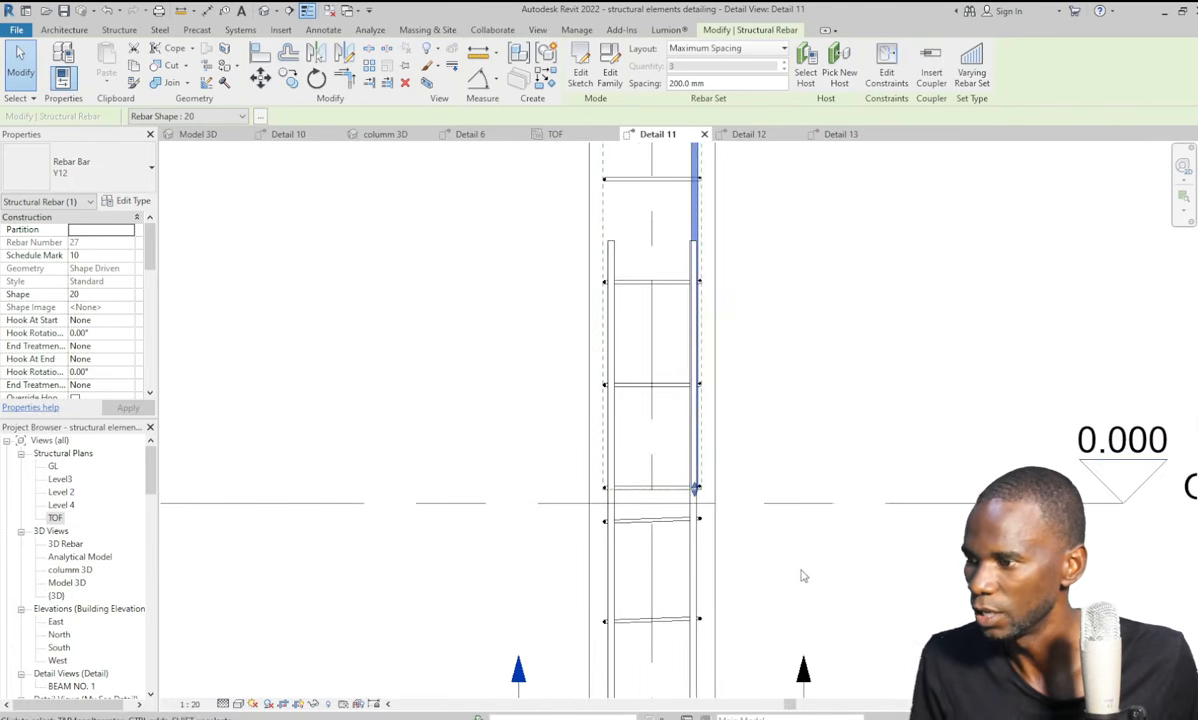
{"action": "left_click", "coordinate": [802, 575]}
{"action": "scroll", "coordinate": [724, 515], "scroll_direction": "up", "scroll_amount": 2}
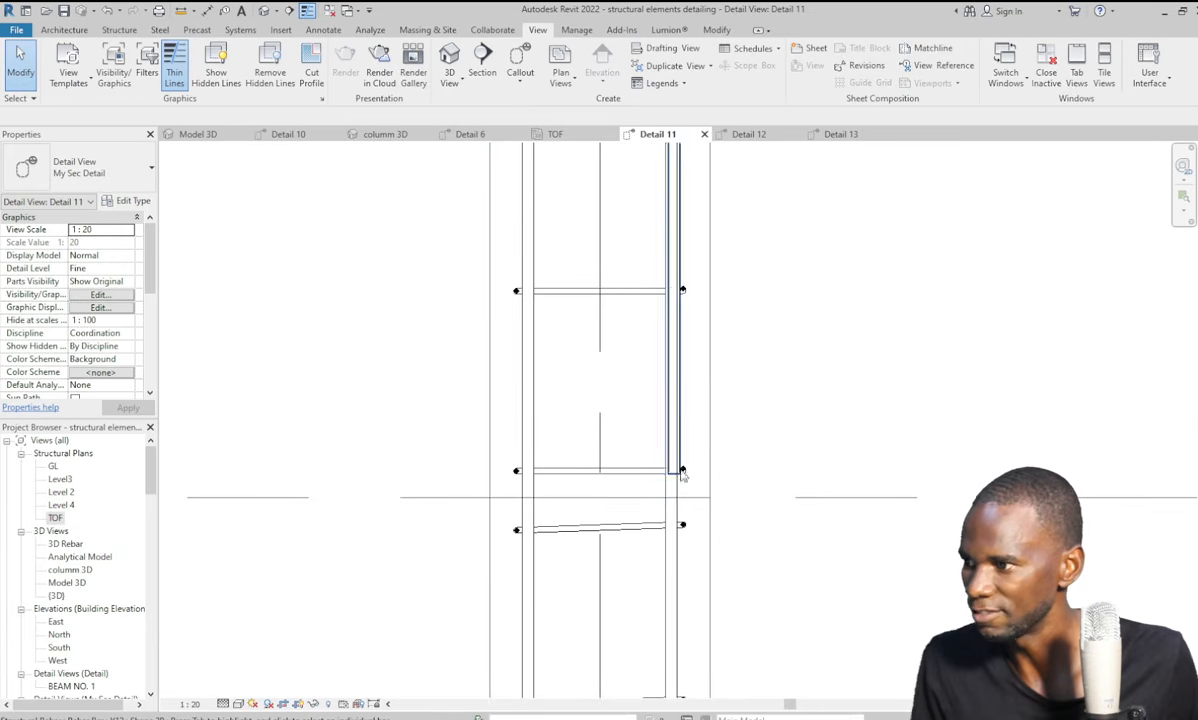
{"action": "scroll", "coordinate": [674, 540], "scroll_direction": "down", "scroll_amount": 3}
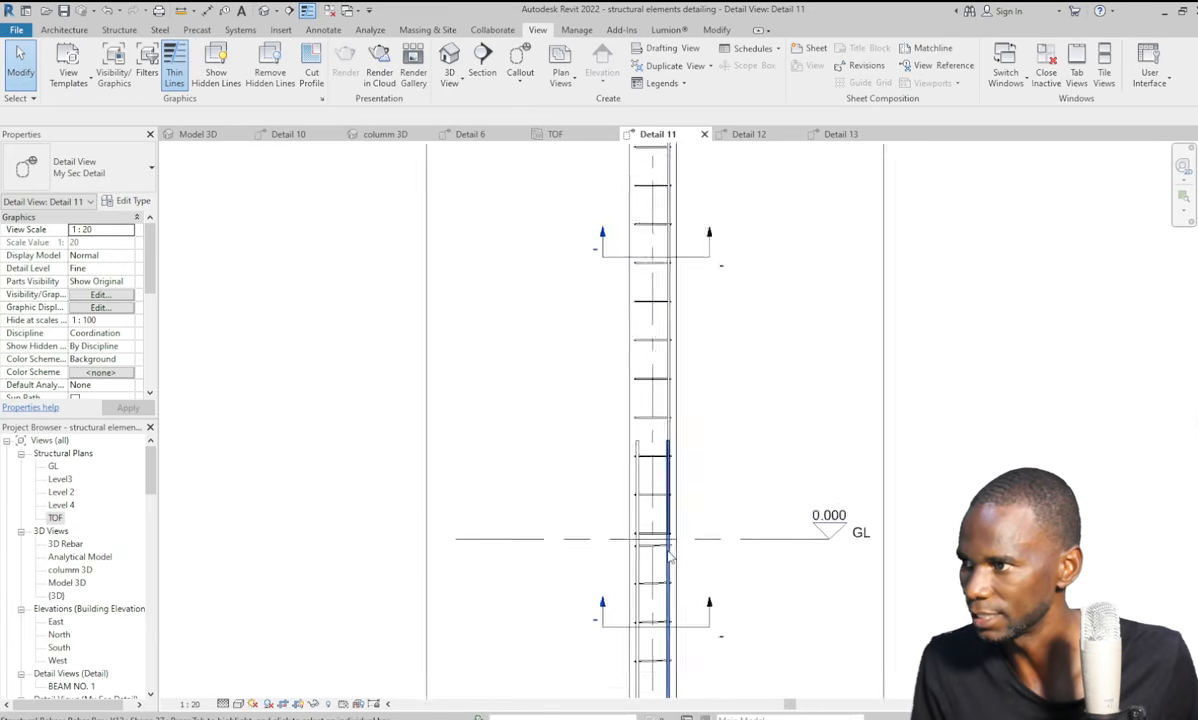
Edit the right-side straight Y12 bars' constraints in Detail 11, setting their upper end offset to =12*40 mm for the lap above Level 2.
{"action": "scroll", "coordinate": [677, 180], "scroll_direction": "up", "scroll_amount": 5}
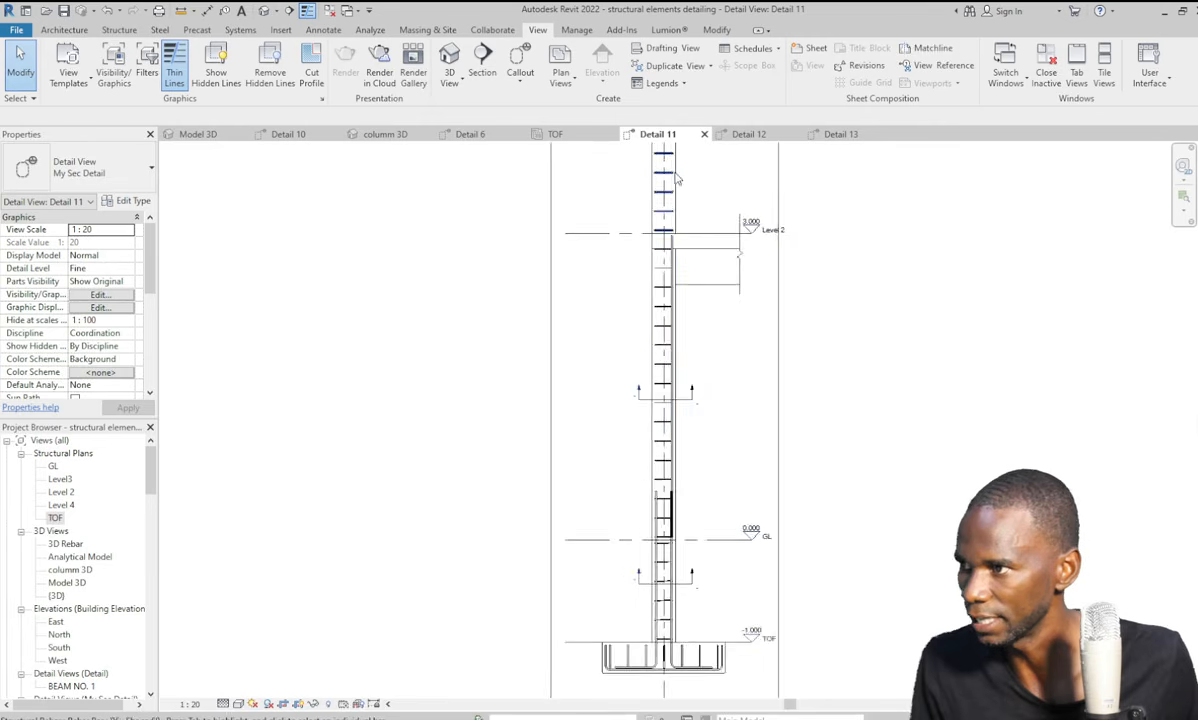
{"action": "scroll", "coordinate": [668, 530], "scroll_direction": "down", "scroll_amount": 5}
{"action": "scroll", "coordinate": [674, 469], "scroll_direction": "up", "scroll_amount": 2}
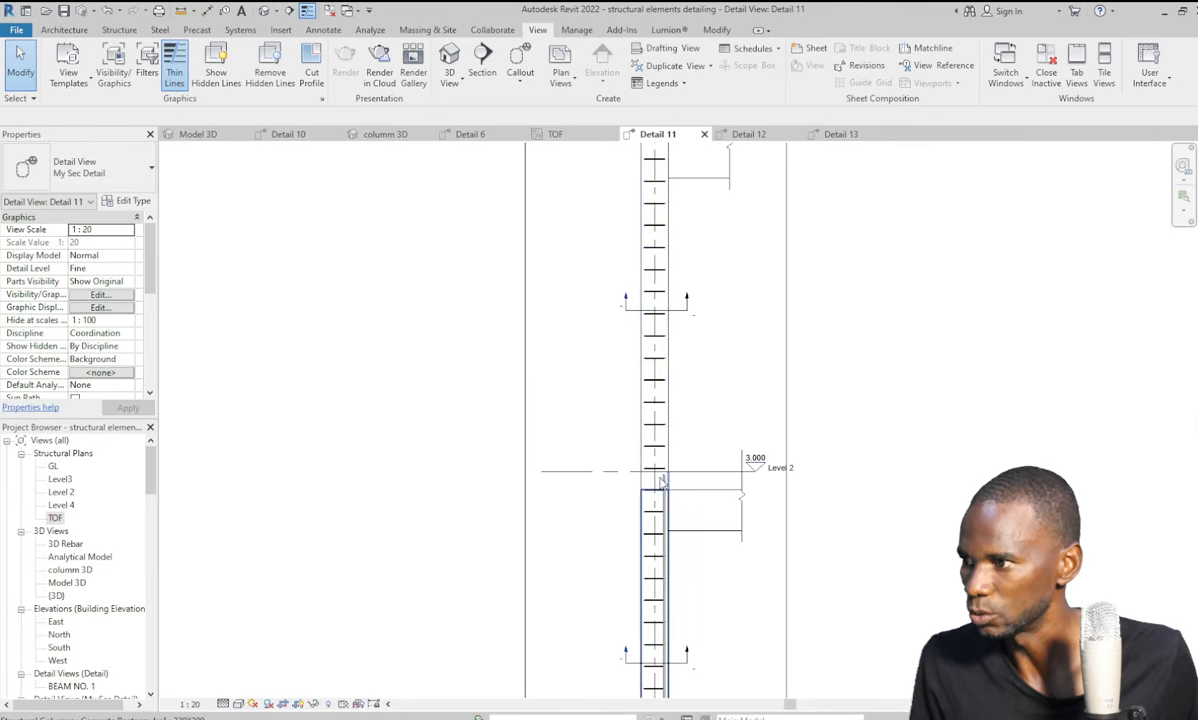
{"action": "scroll", "coordinate": [662, 485], "scroll_direction": "up", "scroll_amount": 2}
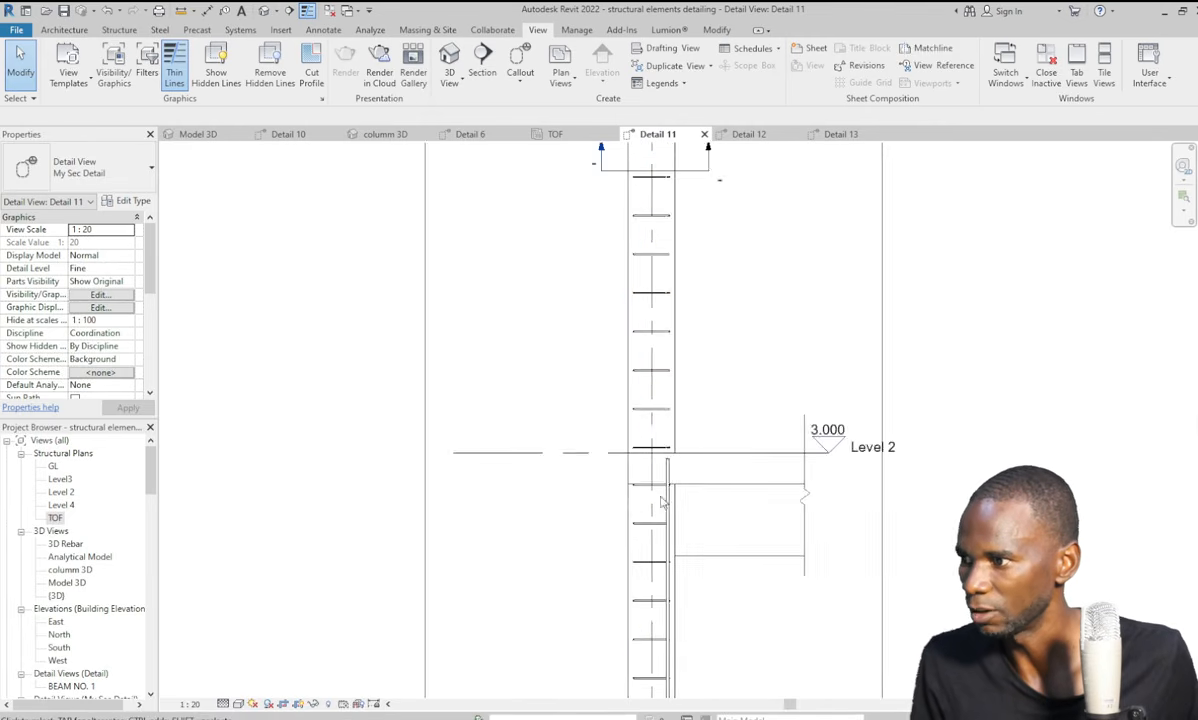
{"action": "left_click", "coordinate": [671, 472]}
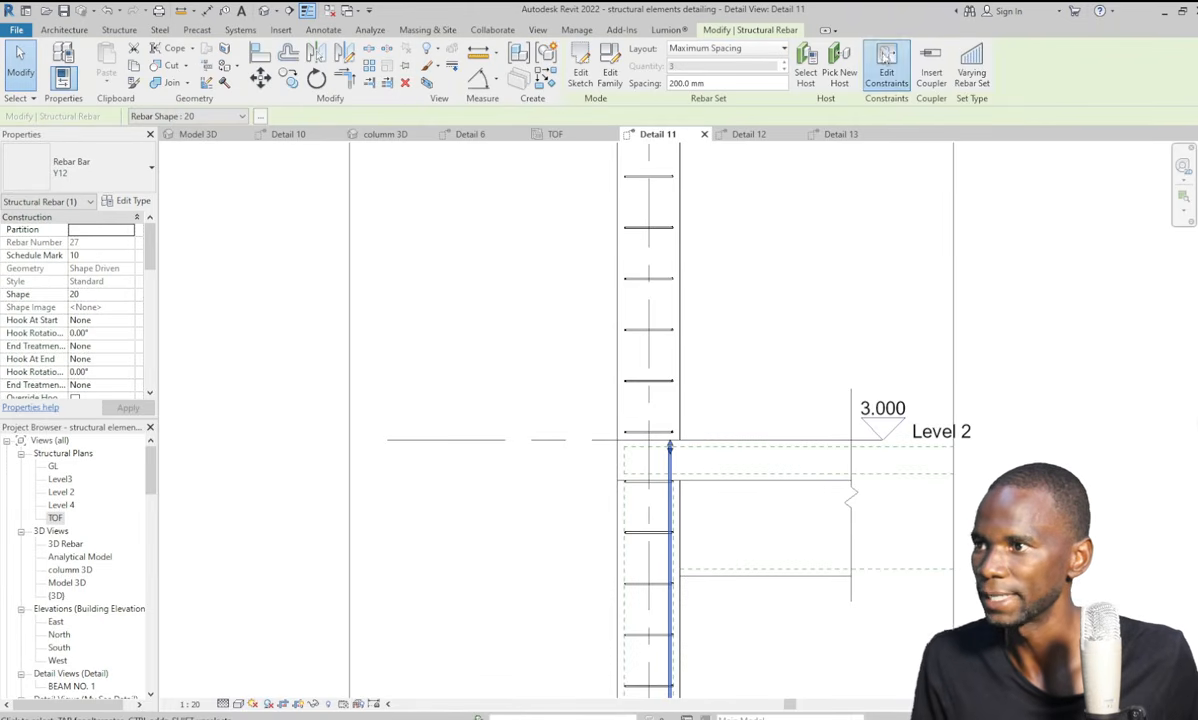
{"action": "left_click", "coordinate": [886, 72]}
{"action": "scroll", "coordinate": [670, 455], "scroll_direction": "up", "scroll_amount": 2}
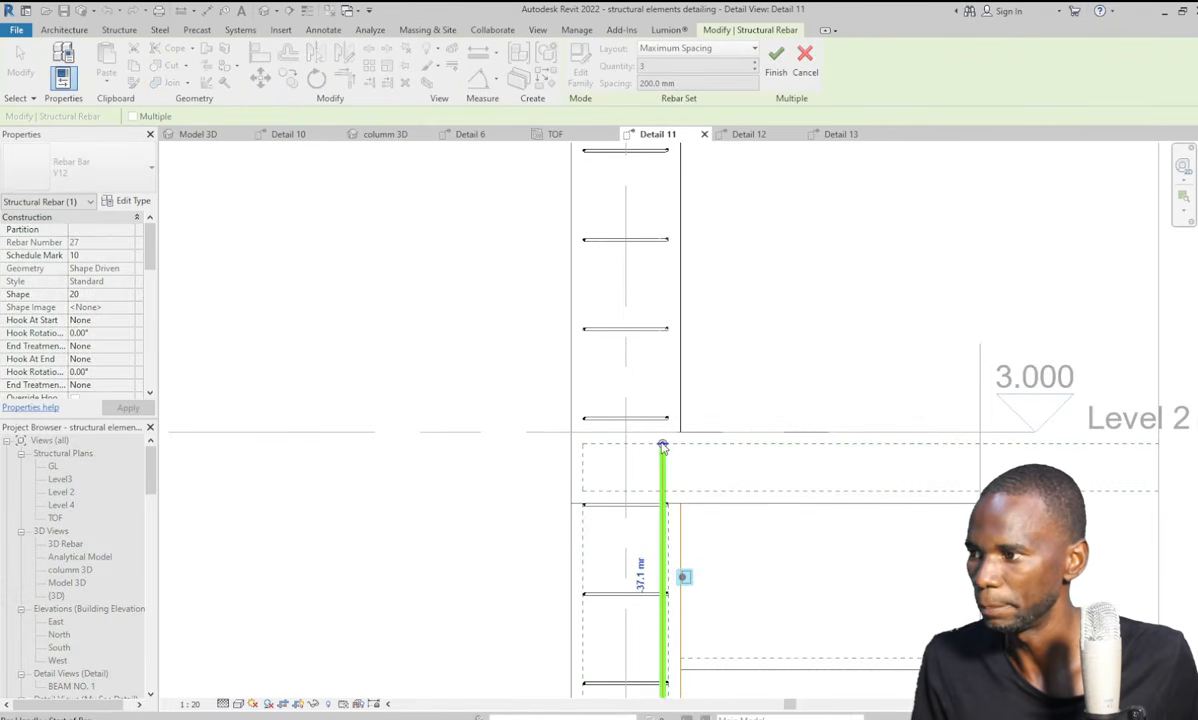
{"action": "left_click", "coordinate": [662, 444]}
{"action": "left_click", "coordinate": [663, 422]}
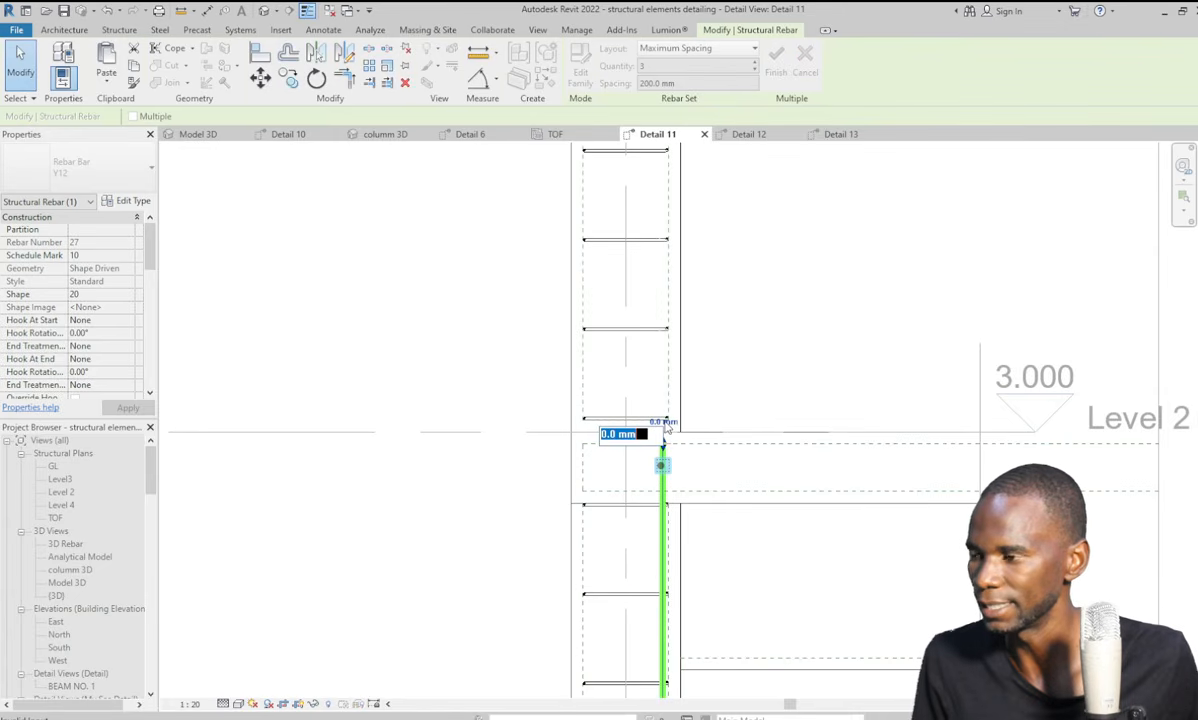
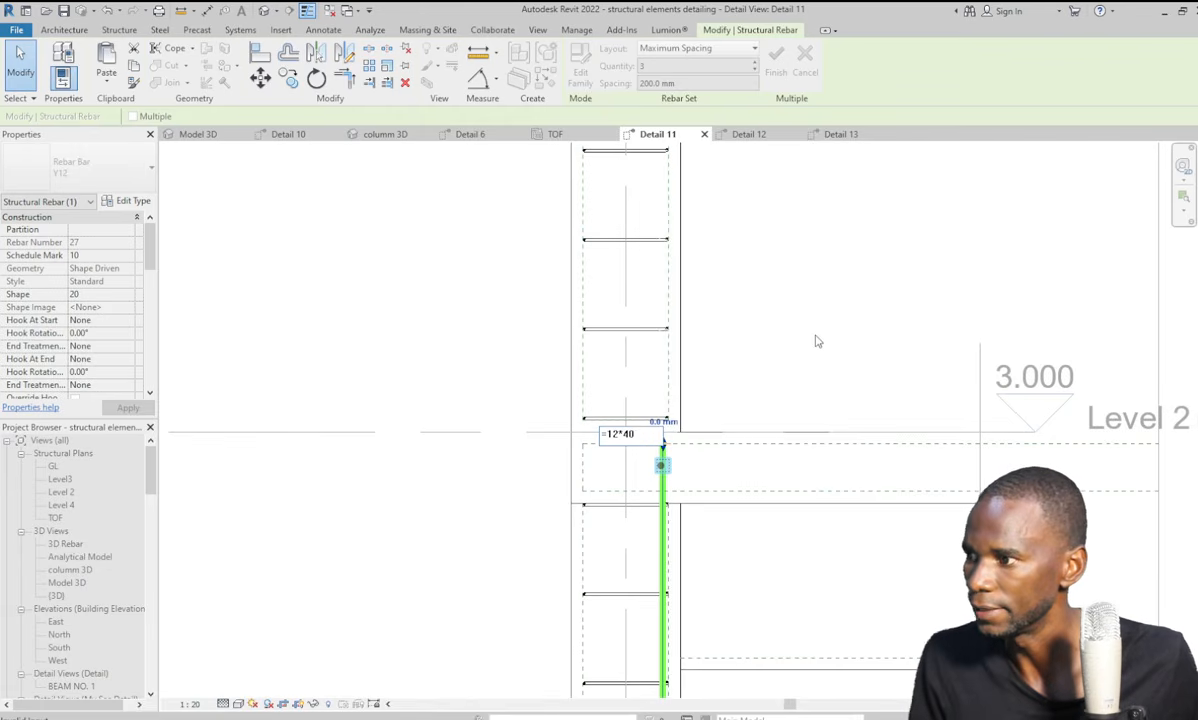
{"action": "key", "text": "Return"}
{"action": "scroll", "coordinate": [740, 420], "scroll_direction": "down", "scroll_amount": 3}
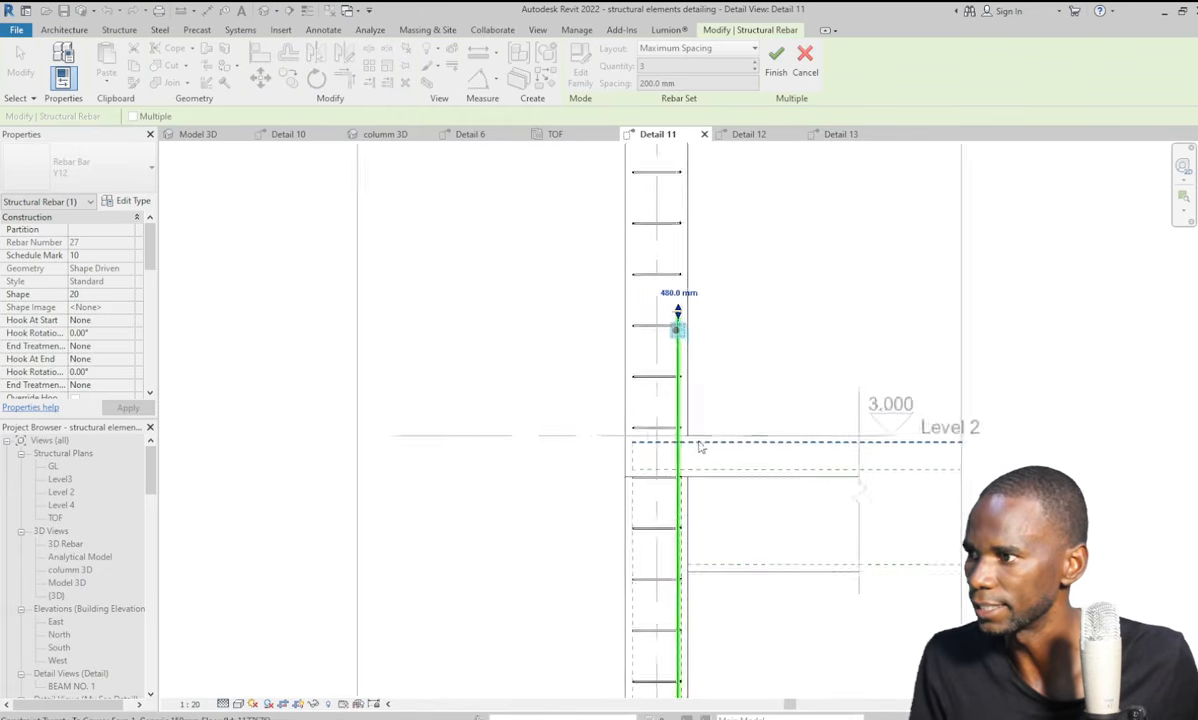
{"action": "left_click", "coordinate": [776, 60]}
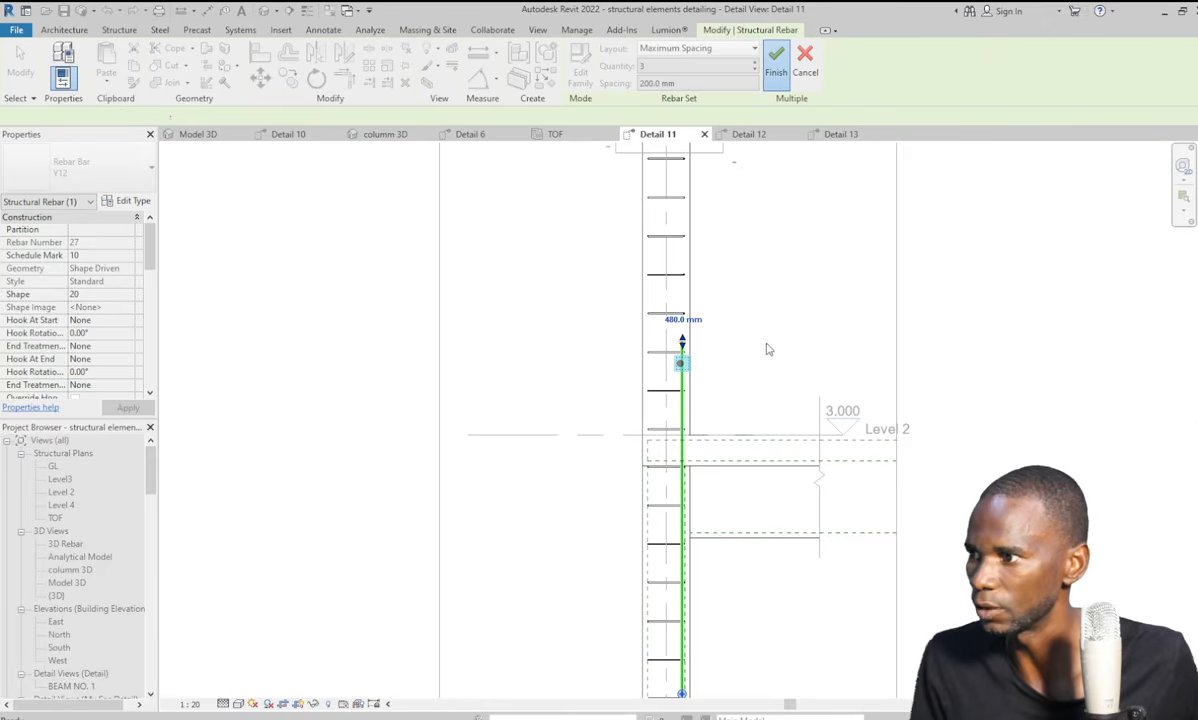
{"action": "left_click", "coordinate": [767, 375]}
Mirror a copy of the extended Y12 bar set about the column's vertical centreline onto the opposite face.
{"action": "scroll", "coordinate": [653, 443], "scroll_direction": "down", "scroll_amount": 2}
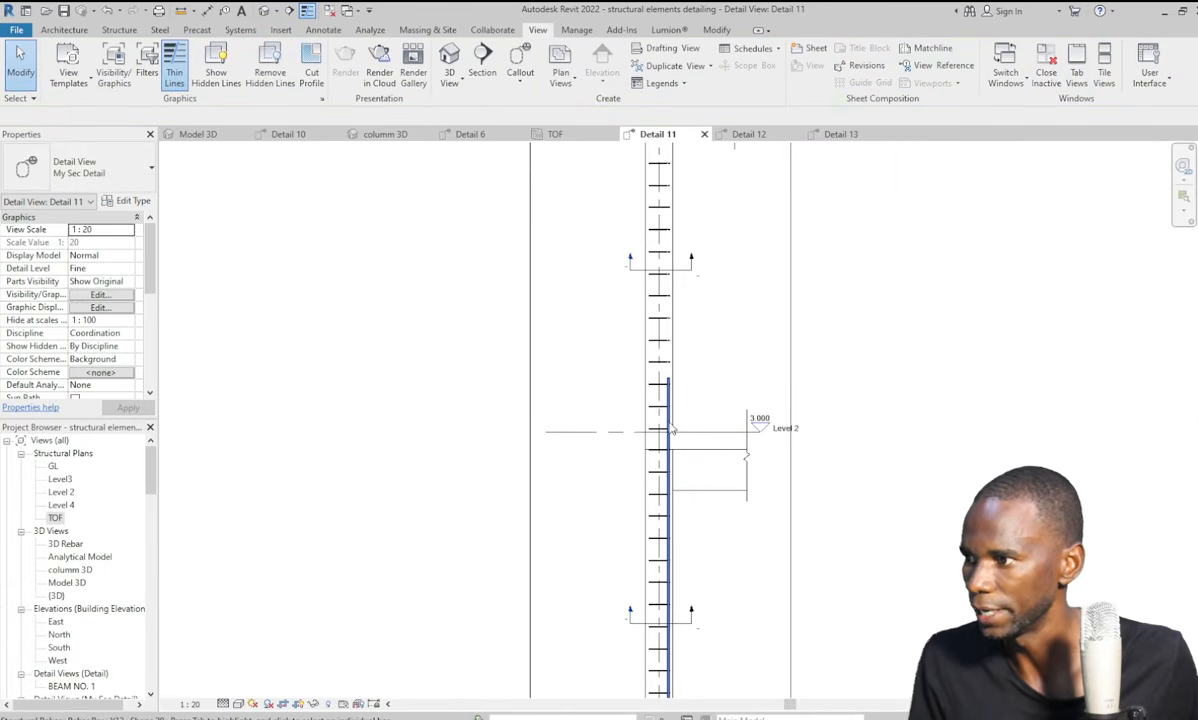
{"action": "left_click", "coordinate": [740, 395]}
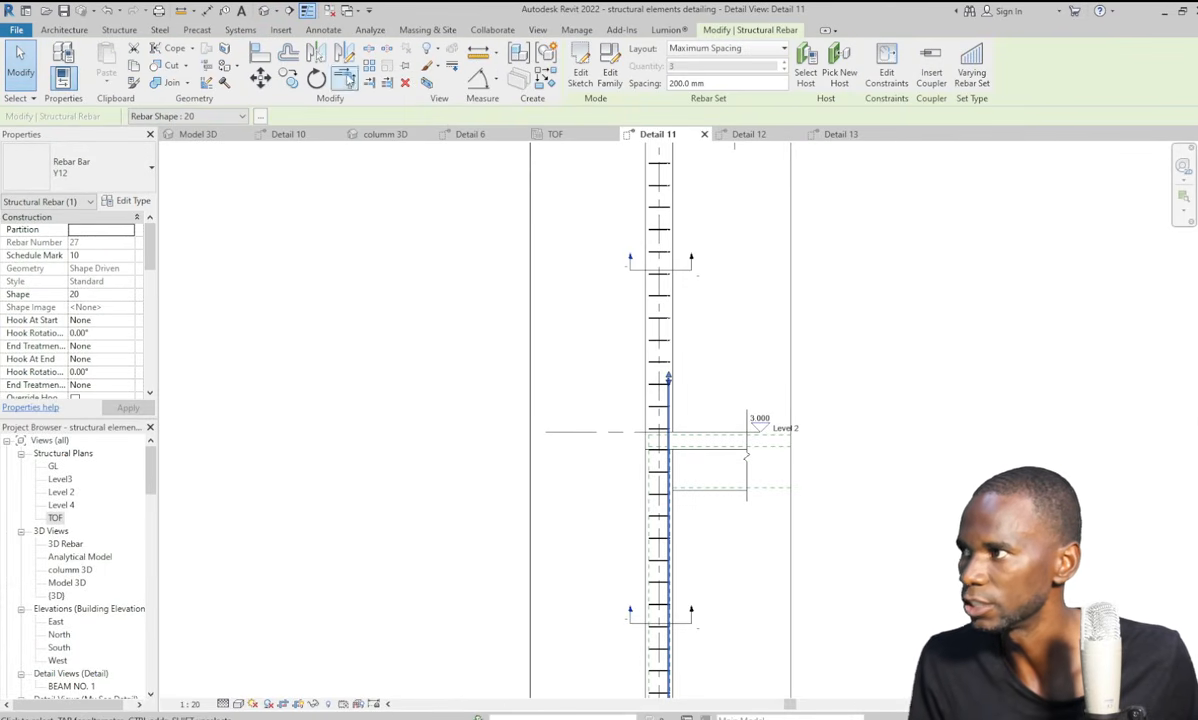
{"action": "left_click", "coordinate": [314, 55]}
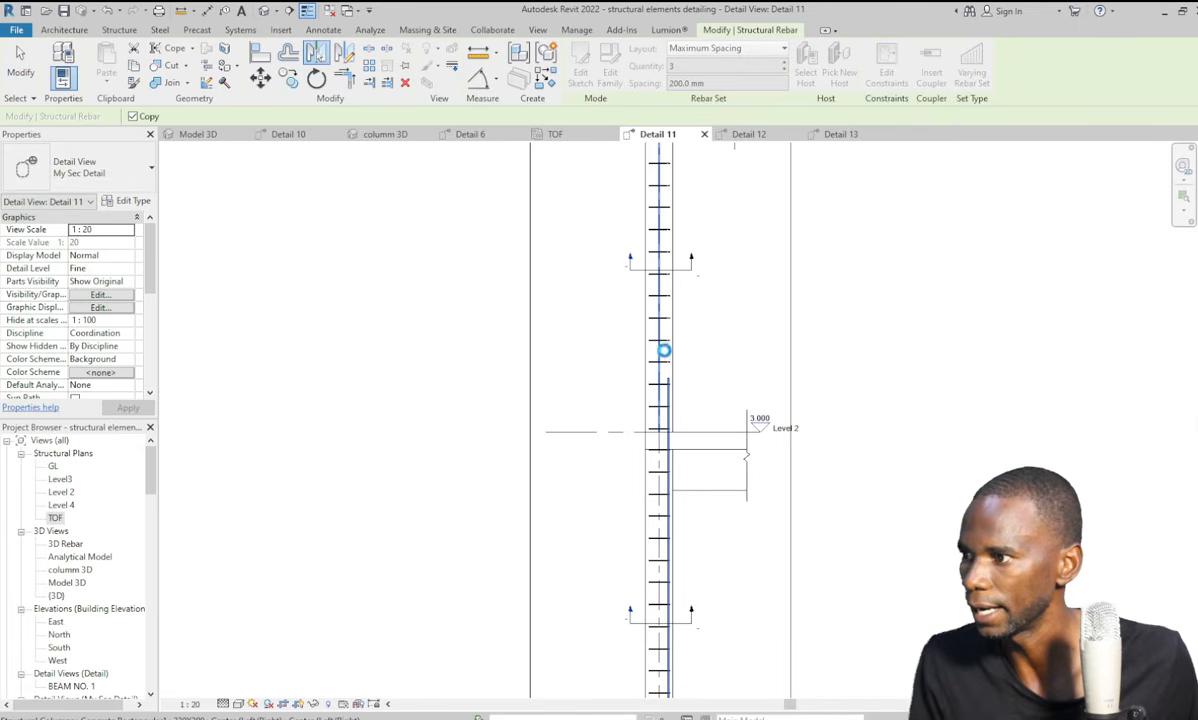
{"action": "scroll", "coordinate": [634, 305], "scroll_direction": "down", "scroll_amount": 3}
{"action": "left_click", "coordinate": [815, 425]}
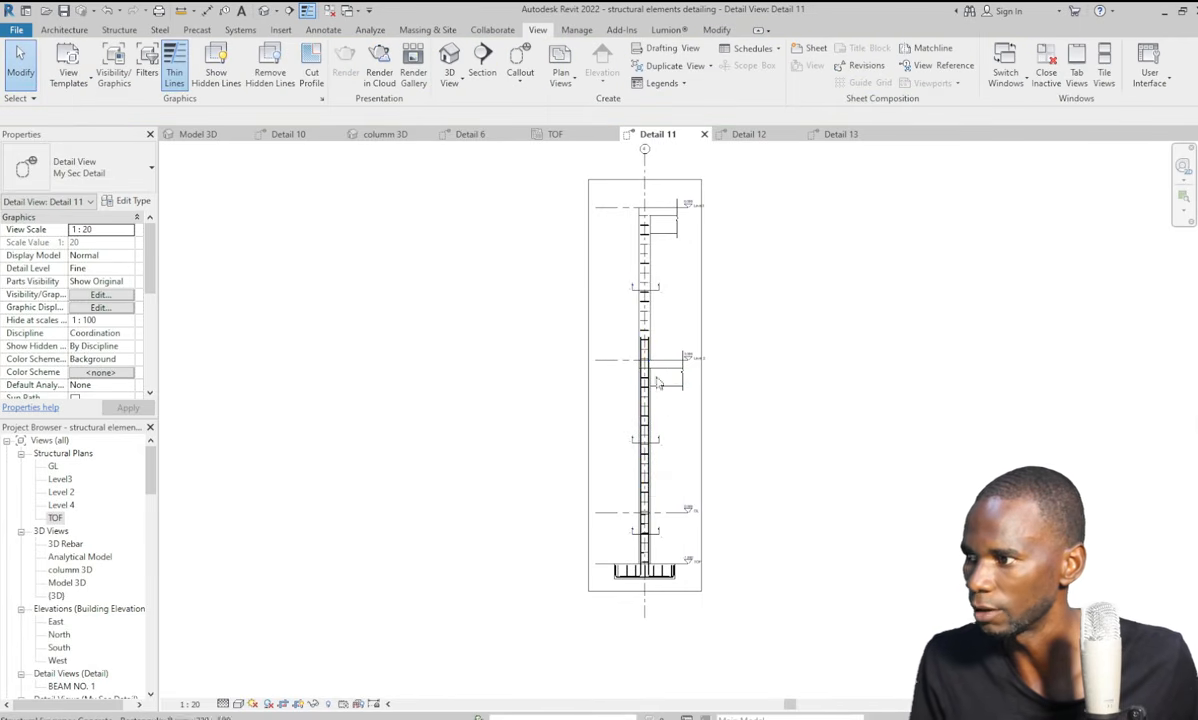
Open the detail section cut through the column between Level 2 and Level 3.
{"action": "scroll", "coordinate": [649, 233], "scroll_direction": "up", "scroll_amount": 4}
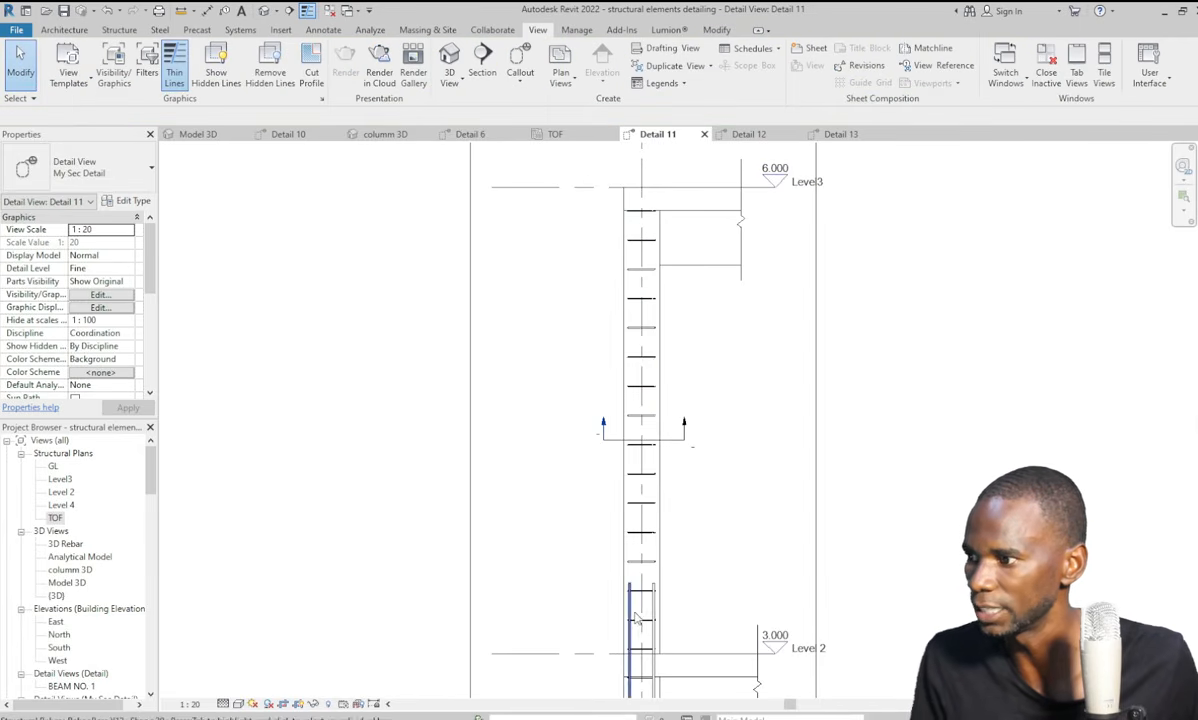
{"action": "scroll", "coordinate": [636, 320], "scroll_direction": "down", "scroll_amount": 2}
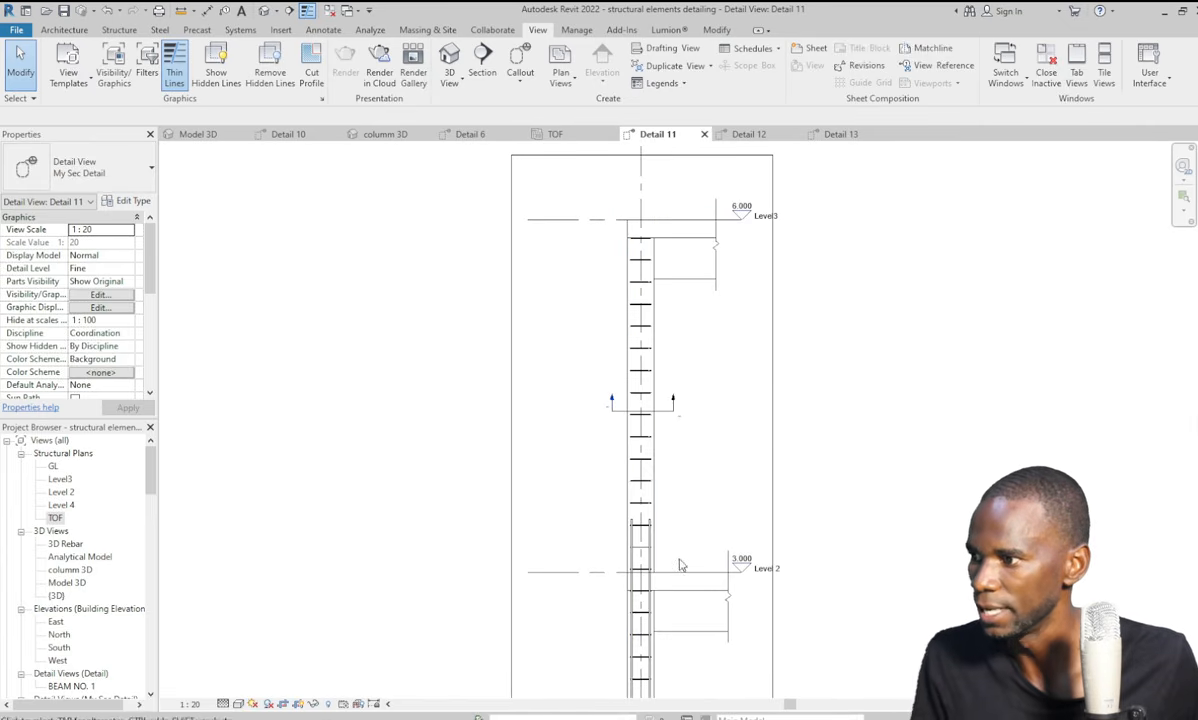
{"action": "scroll", "coordinate": [622, 430], "scroll_direction": "up", "scroll_amount": 2}
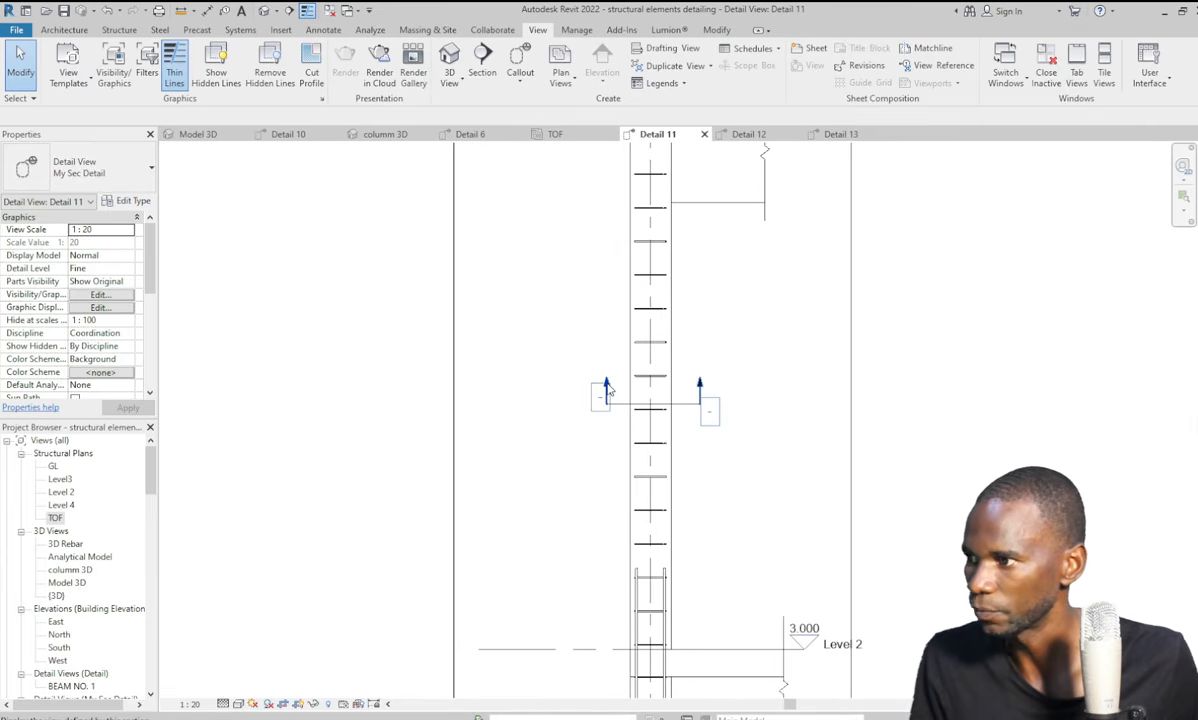
{"action": "left_click", "coordinate": [607, 390]}
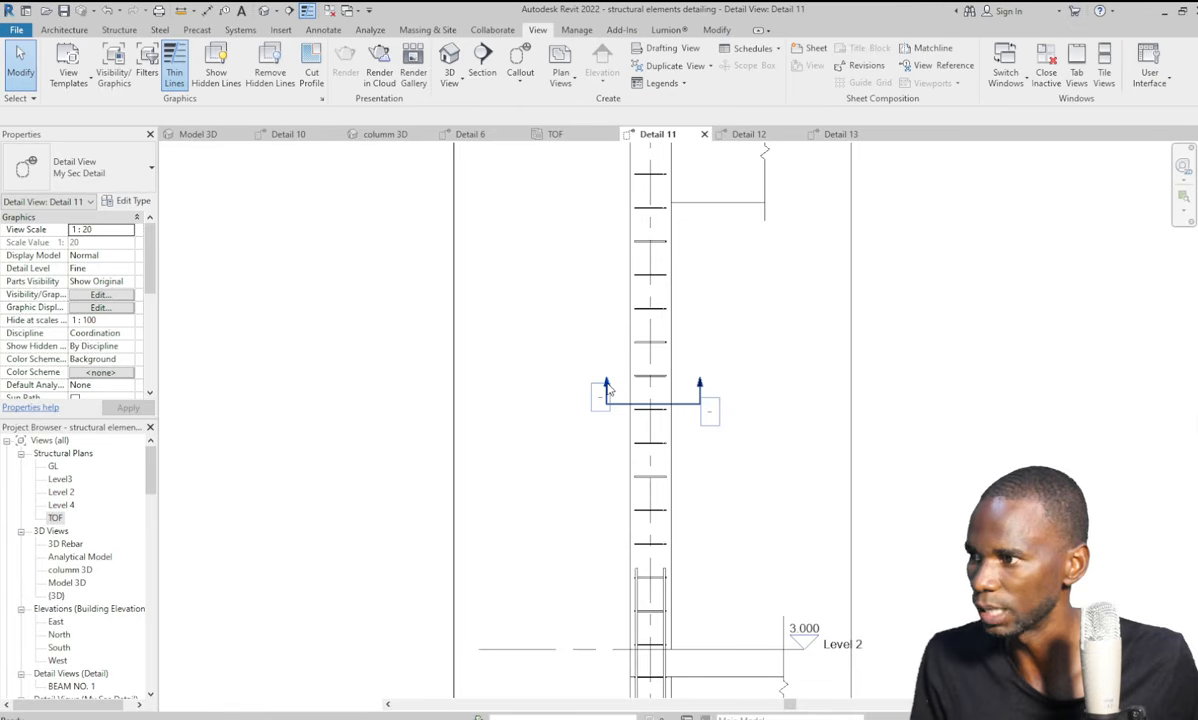
{"action": "double_click", "coordinate": [606, 390]}
Place a straight Y12 bar set, shape 20, perpendicular to cover at 200 mm maximum spacing, along the link's right side in Detail 14.
{"action": "left_click", "coordinate": [637, 358]}
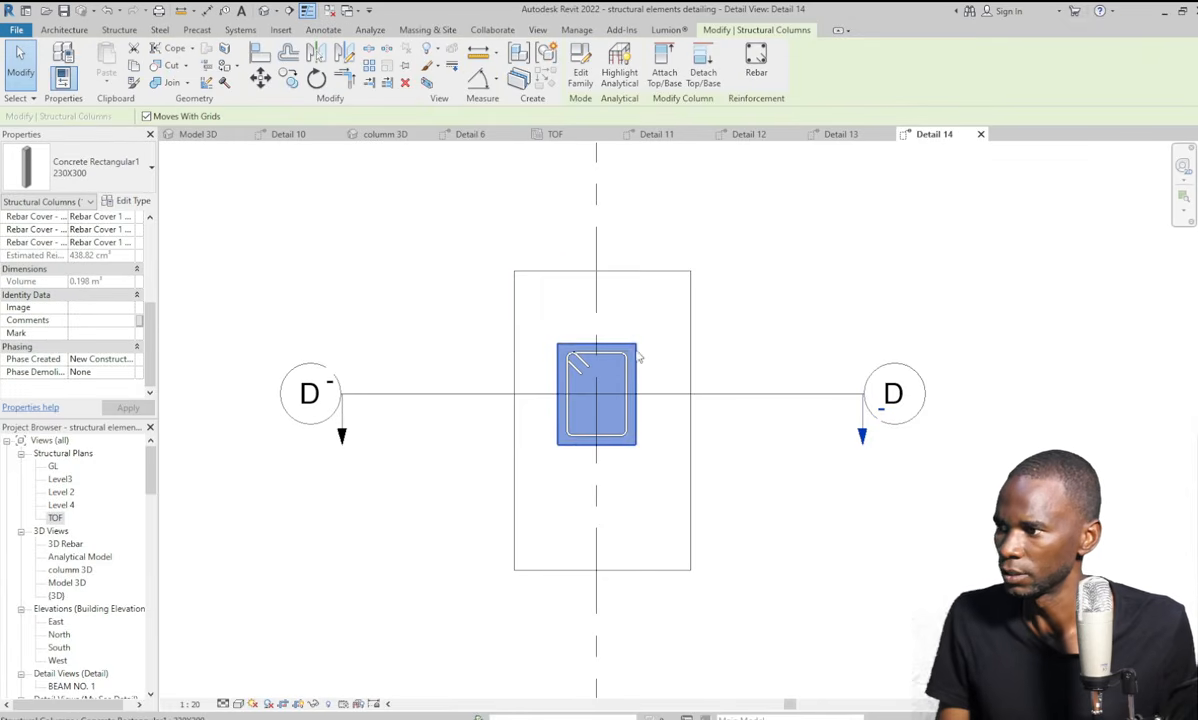
{"action": "left_click", "coordinate": [756, 62]}
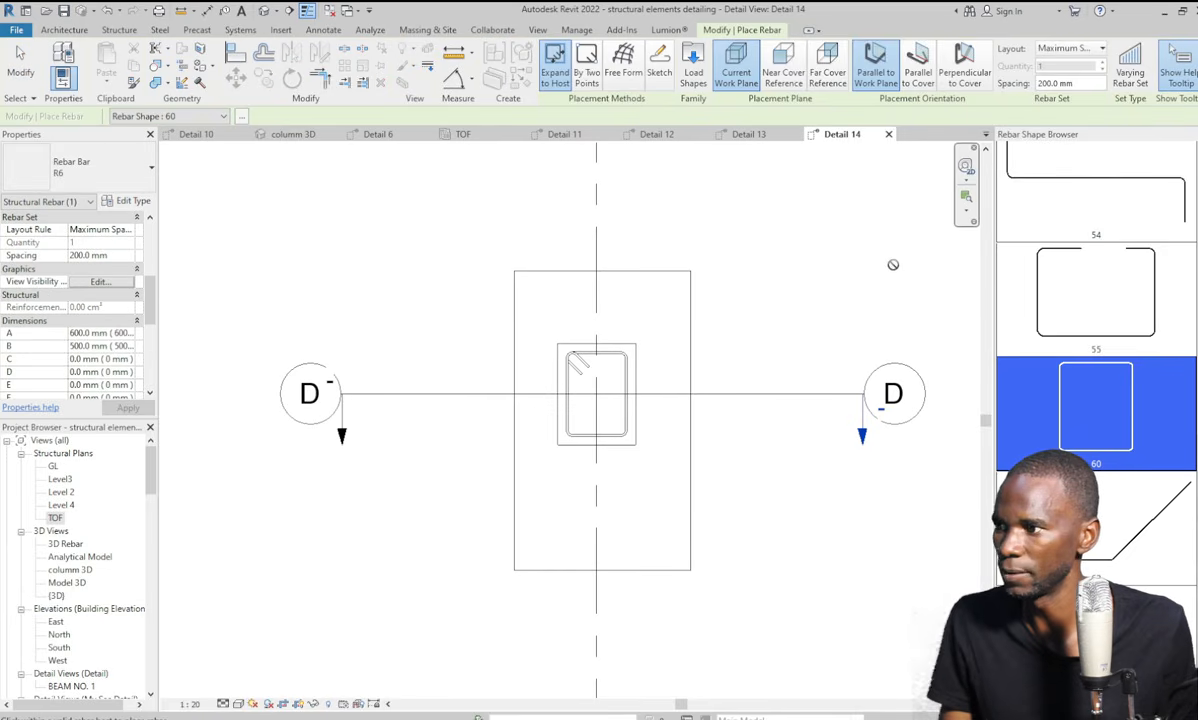
{"action": "scroll", "coordinate": [1140, 336], "scroll_direction": "up", "scroll_amount": 10}
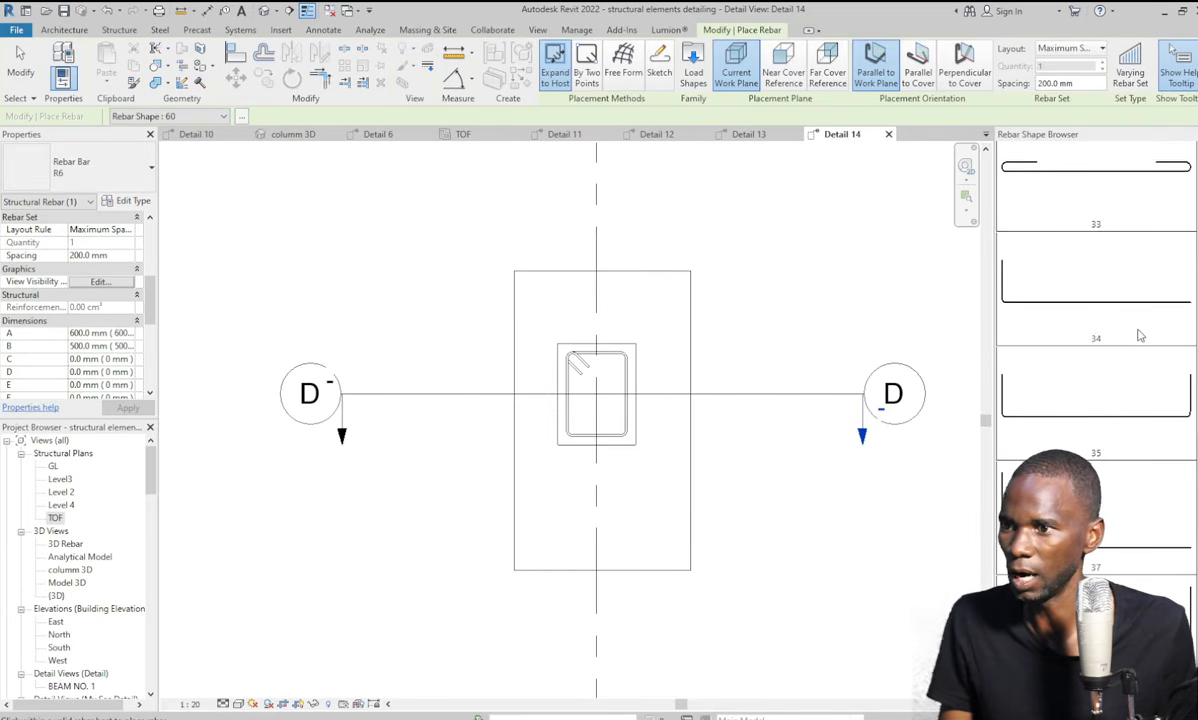
{"action": "scroll", "coordinate": [1140, 336], "scroll_direction": "up", "scroll_amount": 2}
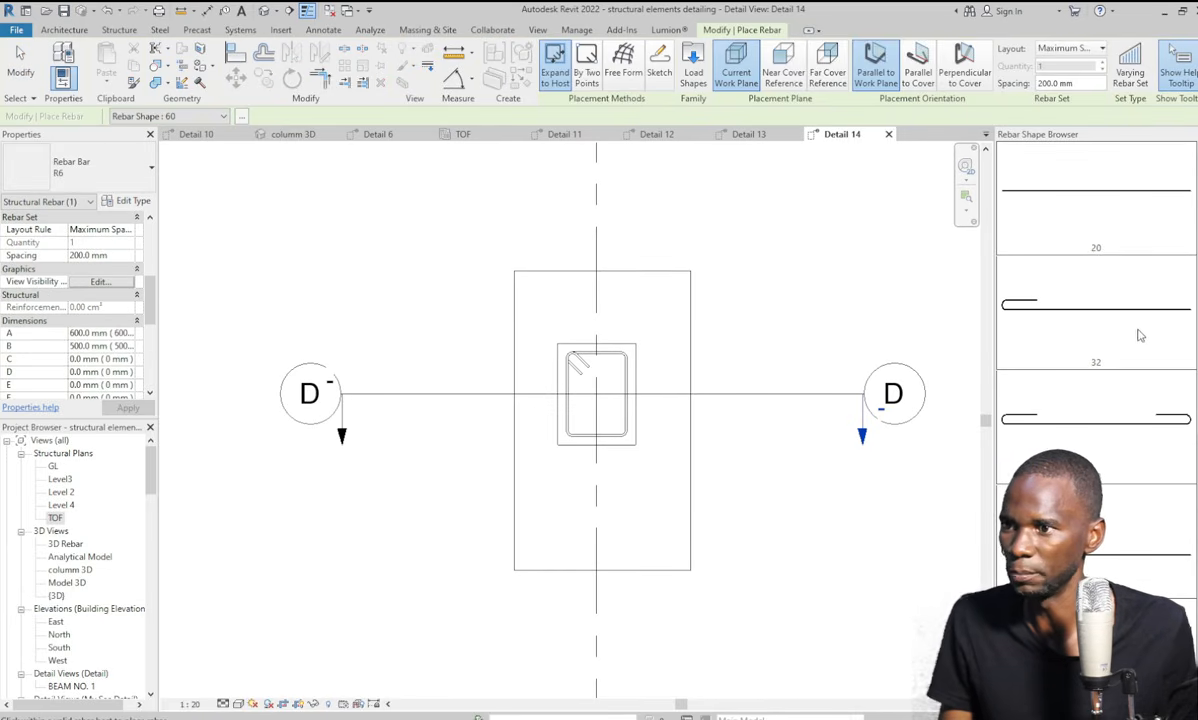
{"action": "left_click", "coordinate": [1097, 215]}
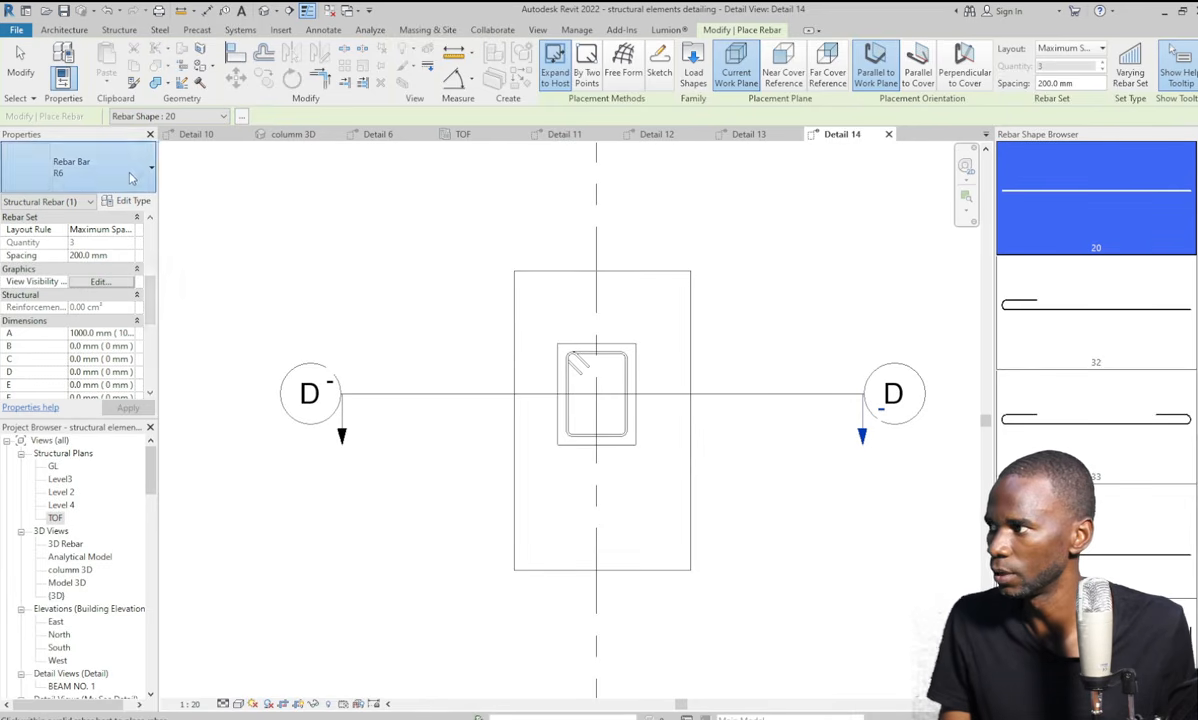
{"action": "left_click", "coordinate": [50, 444]}
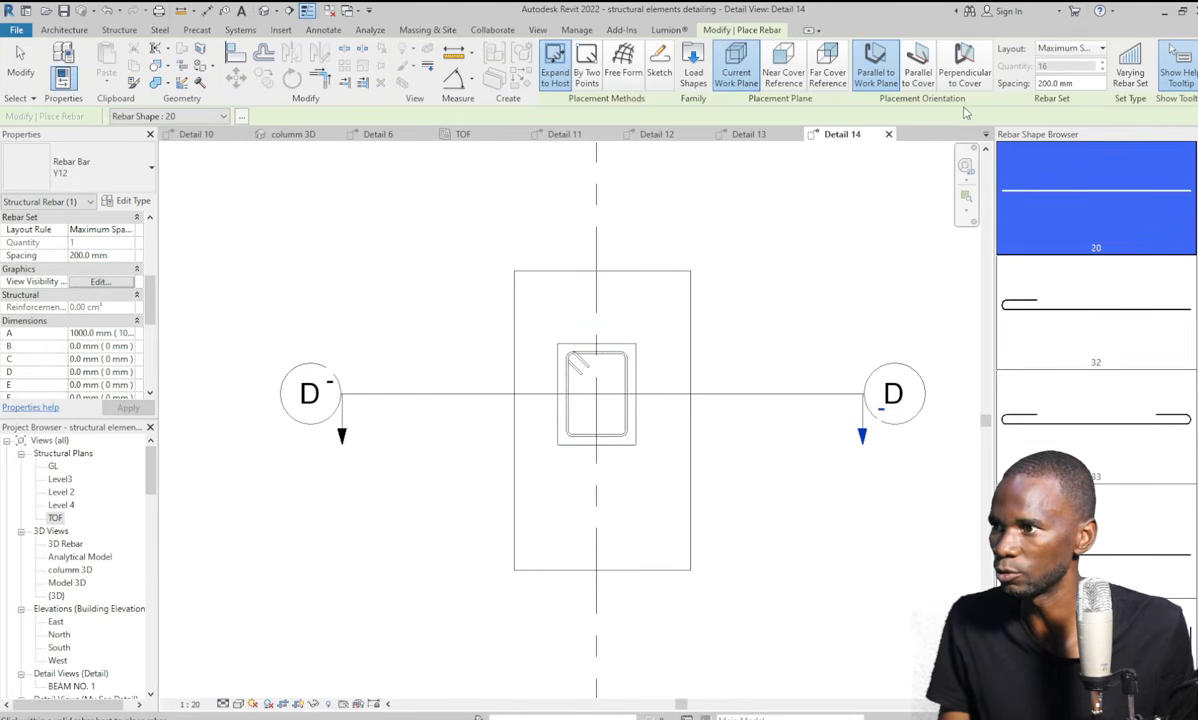
{"action": "left_click", "coordinate": [964, 70]}
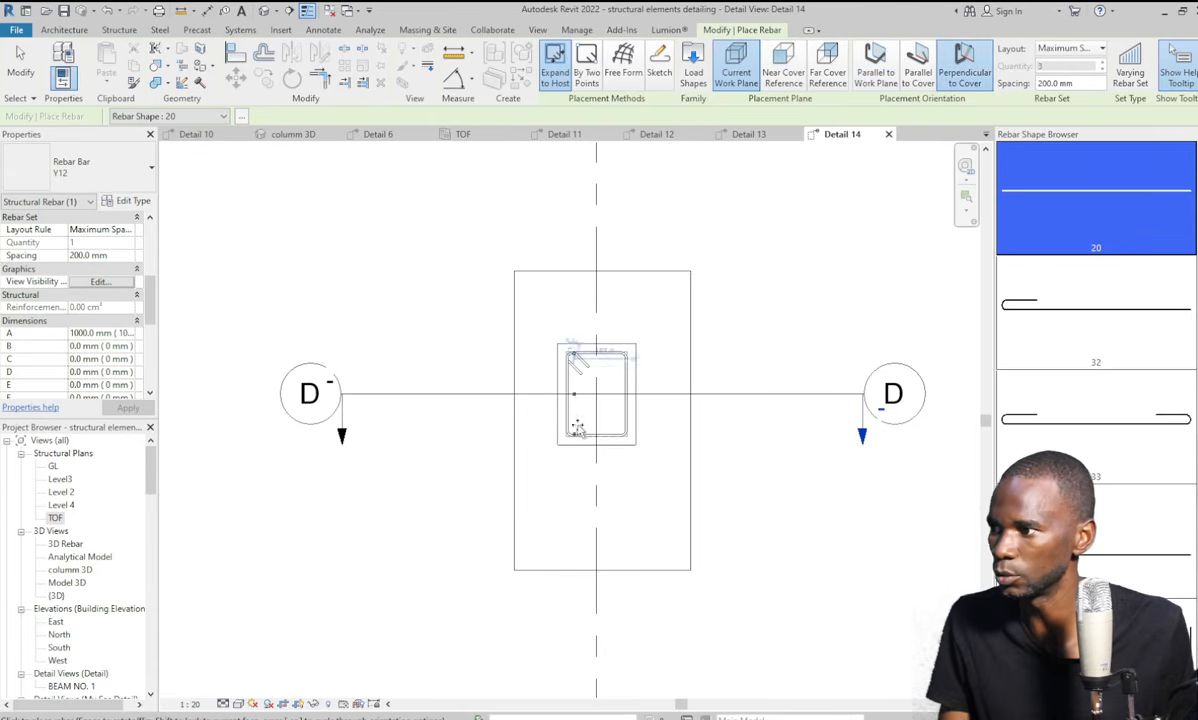
{"action": "scroll", "coordinate": [623, 406], "scroll_direction": "up", "scroll_amount": 3}
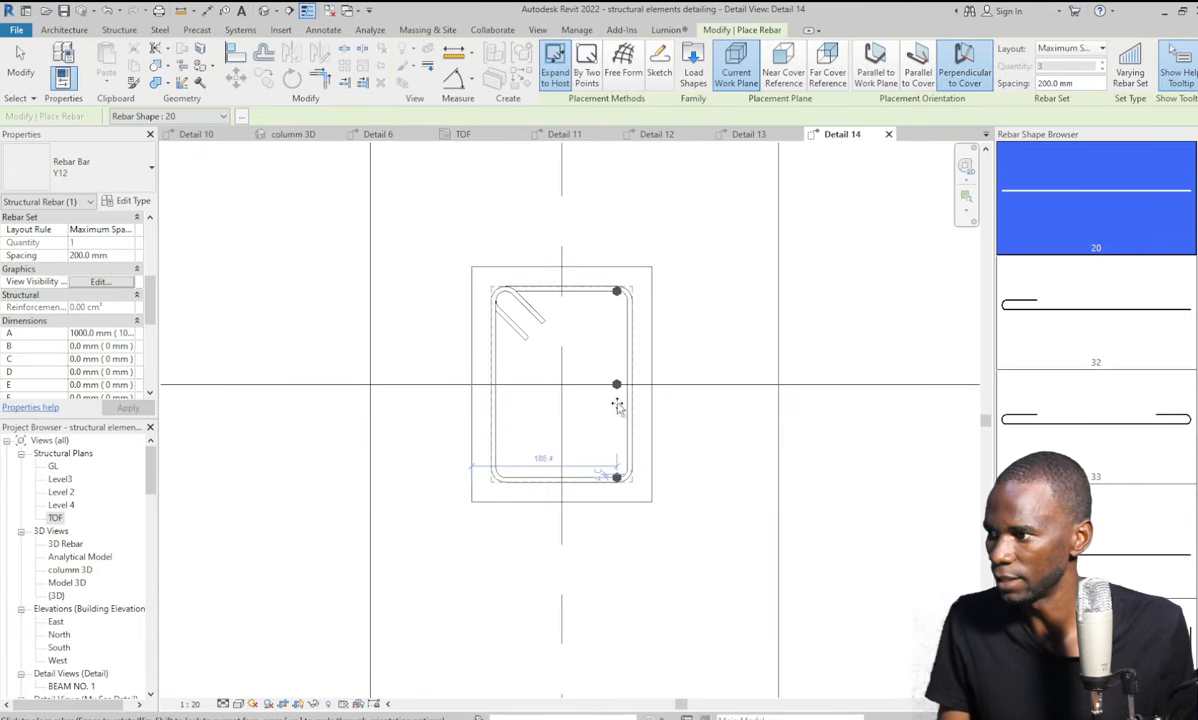
{"action": "left_click", "coordinate": [621, 407]}
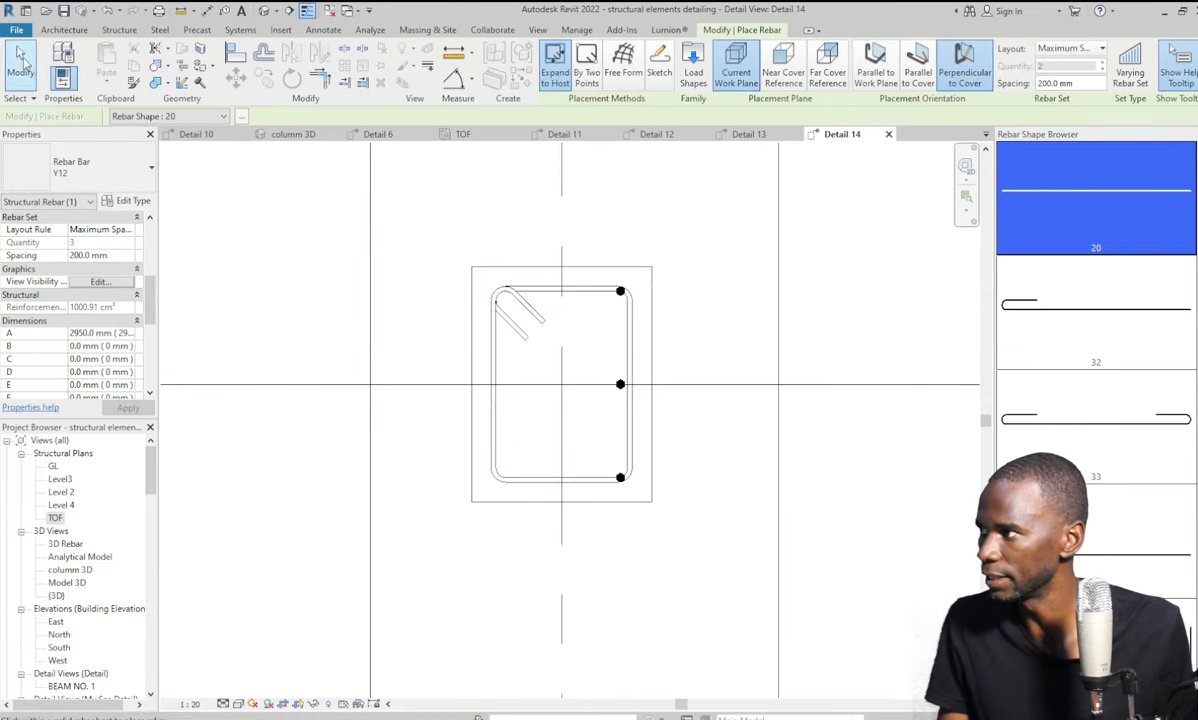
{"action": "left_click", "coordinate": [20, 68]}
Shift the Detail 14 bar set's two end bars inward along the column face, clear of the link's lower-right and upper-right corner bends.
{"action": "scroll", "coordinate": [615, 465], "scroll_direction": "up", "scroll_amount": 6}
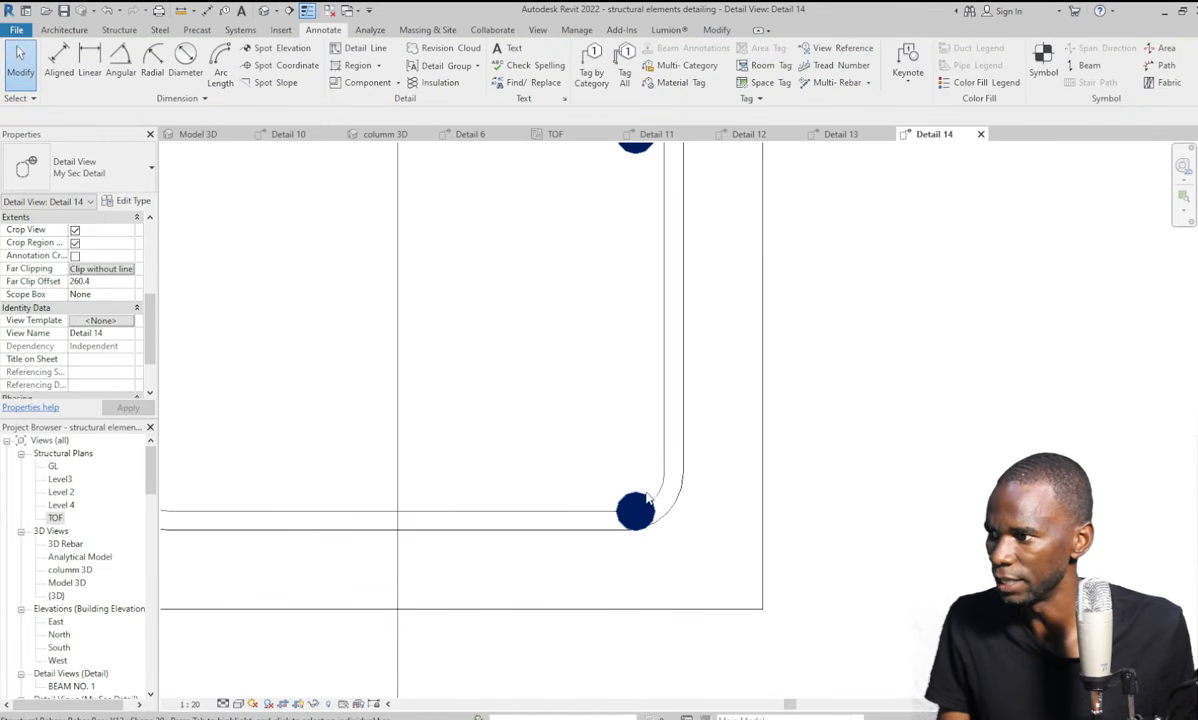
{"action": "left_click", "coordinate": [645, 500]}
{"action": "scroll", "coordinate": [642, 535], "scroll_direction": "up", "scroll_amount": 4}
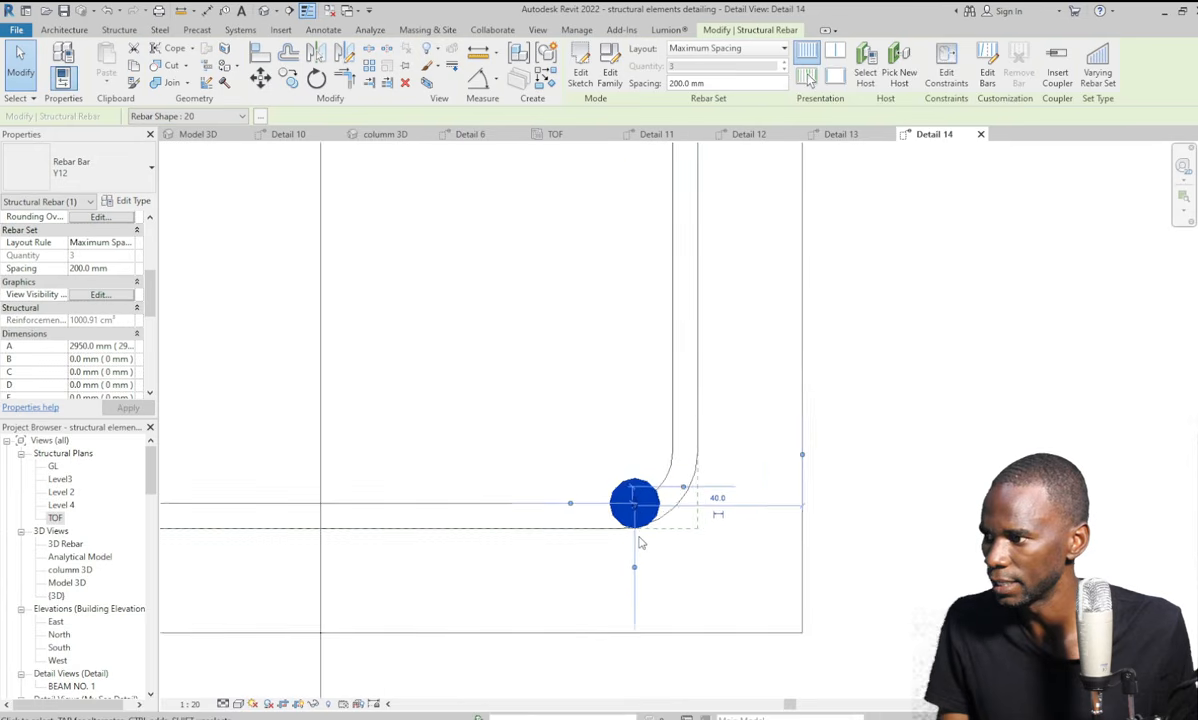
{"action": "scroll", "coordinate": [632, 490], "scroll_direction": "up", "scroll_amount": 1}
{"action": "left_click_drag", "start_coordinate": [630, 465], "coordinate": [629, 380]}
{"action": "scroll", "coordinate": [655, 570], "scroll_direction": "down", "scroll_amount": 9}
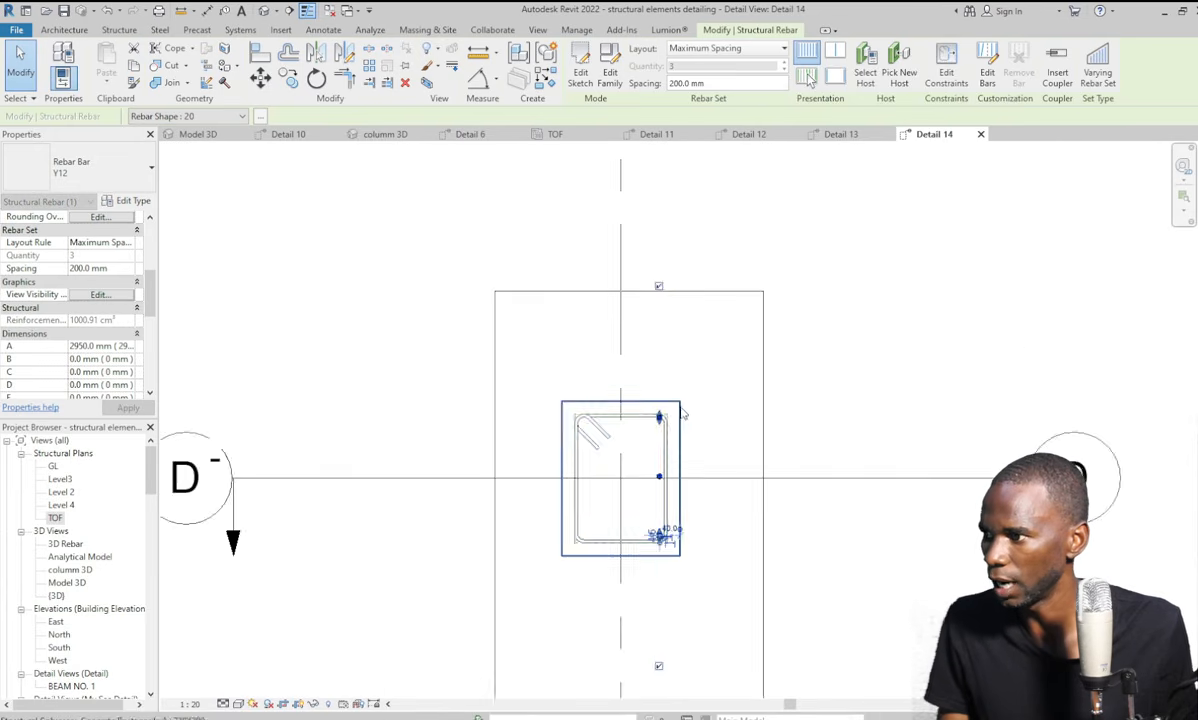
{"action": "scroll", "coordinate": [668, 424], "scroll_direction": "up", "scroll_amount": 5}
{"action": "scroll", "coordinate": [604, 470], "scroll_direction": "up", "scroll_amount": 3}
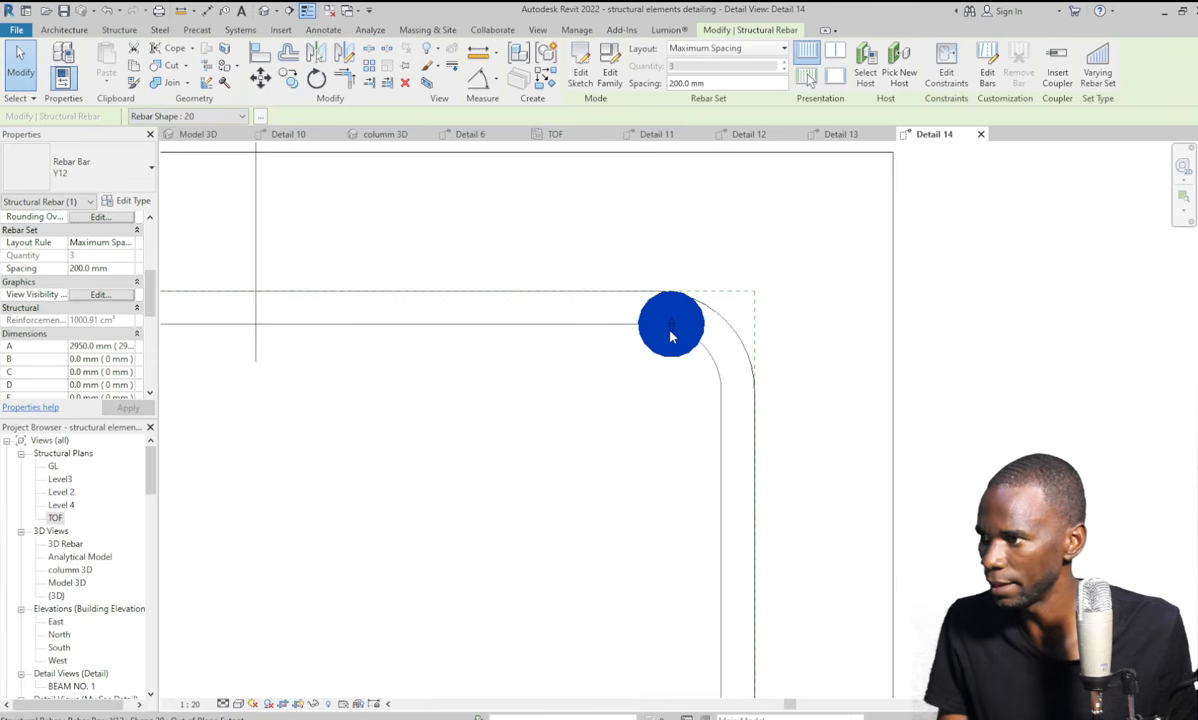
{"action": "left_click_drag", "start_coordinate": [672, 334], "coordinate": [690, 404]}
{"action": "scroll", "coordinate": [683, 617], "scroll_direction": "down", "scroll_amount": 4}
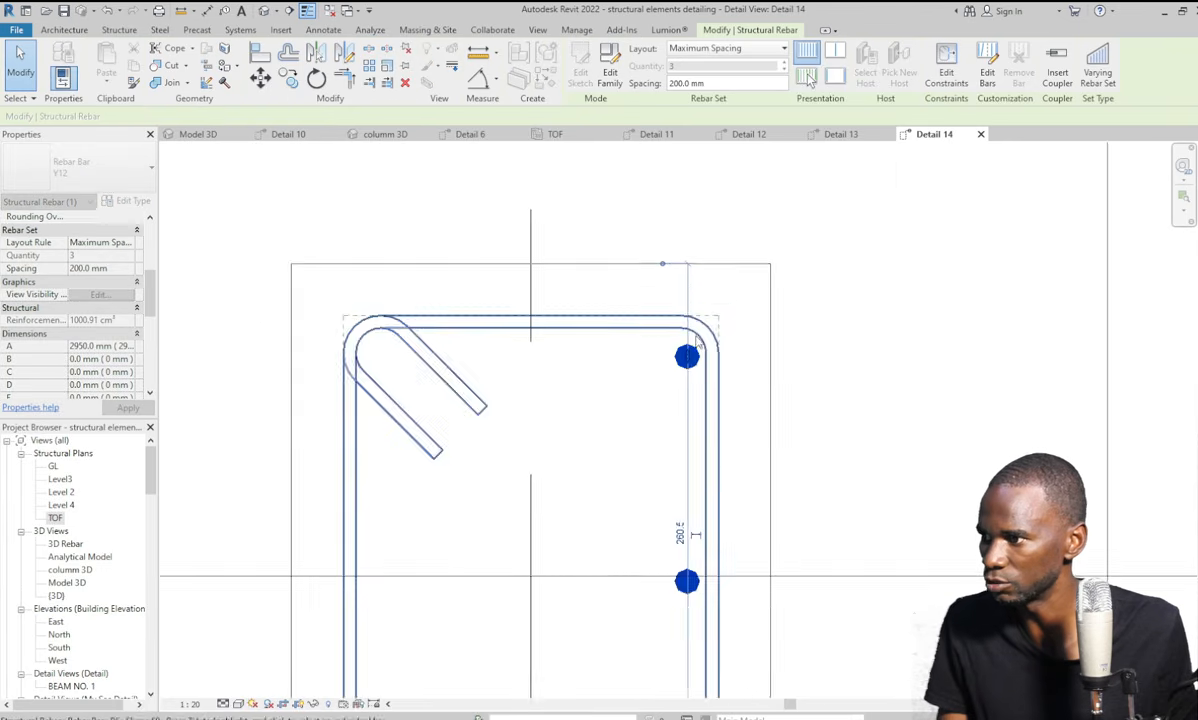
{"action": "scroll", "coordinate": [692, 477], "scroll_direction": "up", "scroll_amount": 6}
{"action": "scroll", "coordinate": [700, 470], "scroll_direction": "down", "scroll_amount": 5}
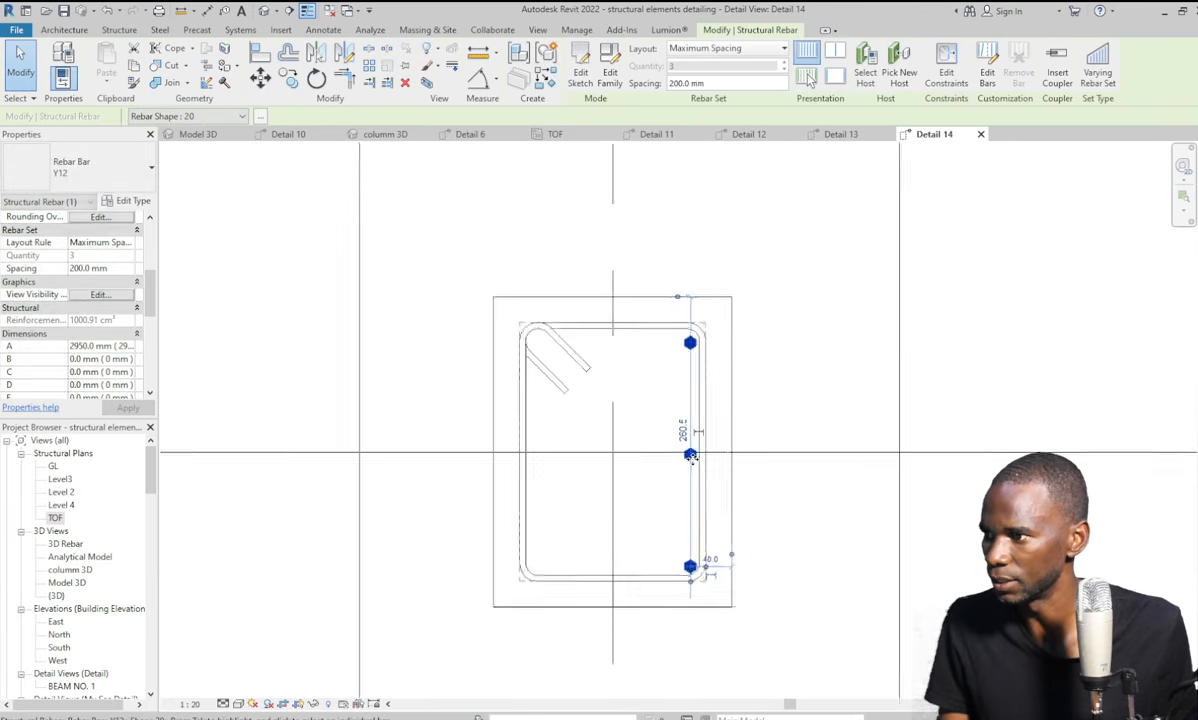
Nudge the whole Y12 bar set four increments outward, closer to the link's right leg.
{"action": "scroll", "coordinate": [713, 470], "scroll_direction": "up", "scroll_amount": 5}
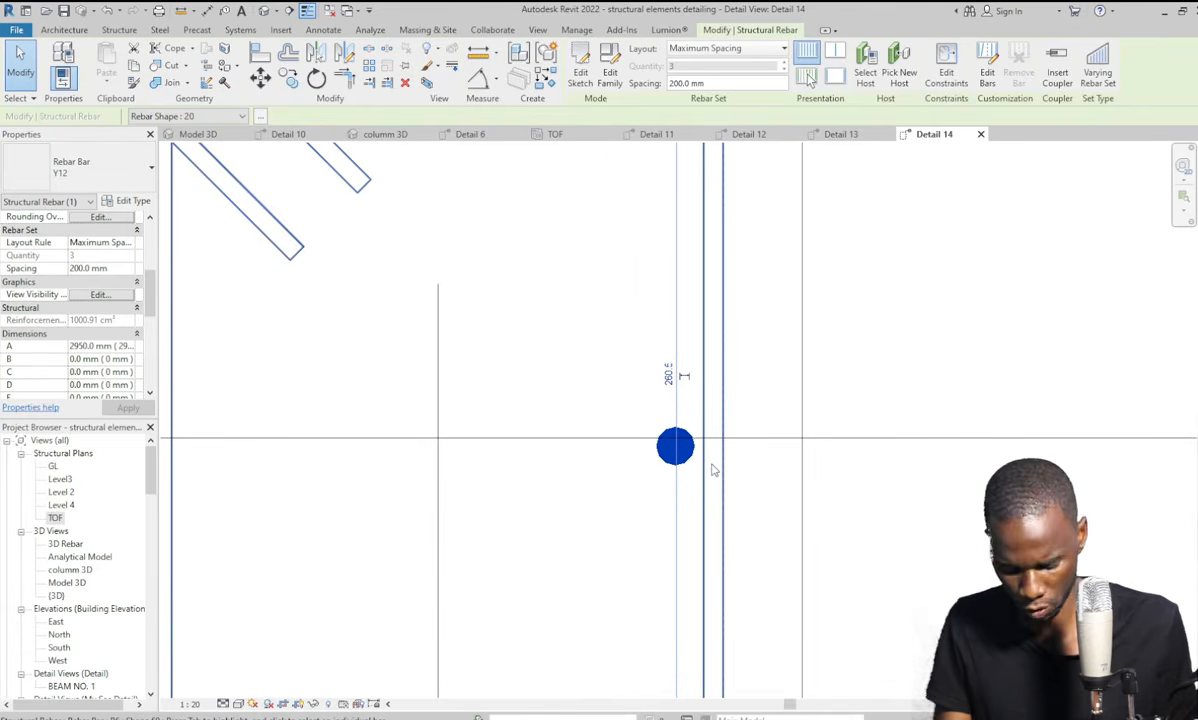
{"action": "key", "text": "Right"}
{"action": "key", "text": "Right"}
{"action": "key", "text": "Right"}
{"action": "key", "text": "Right"}
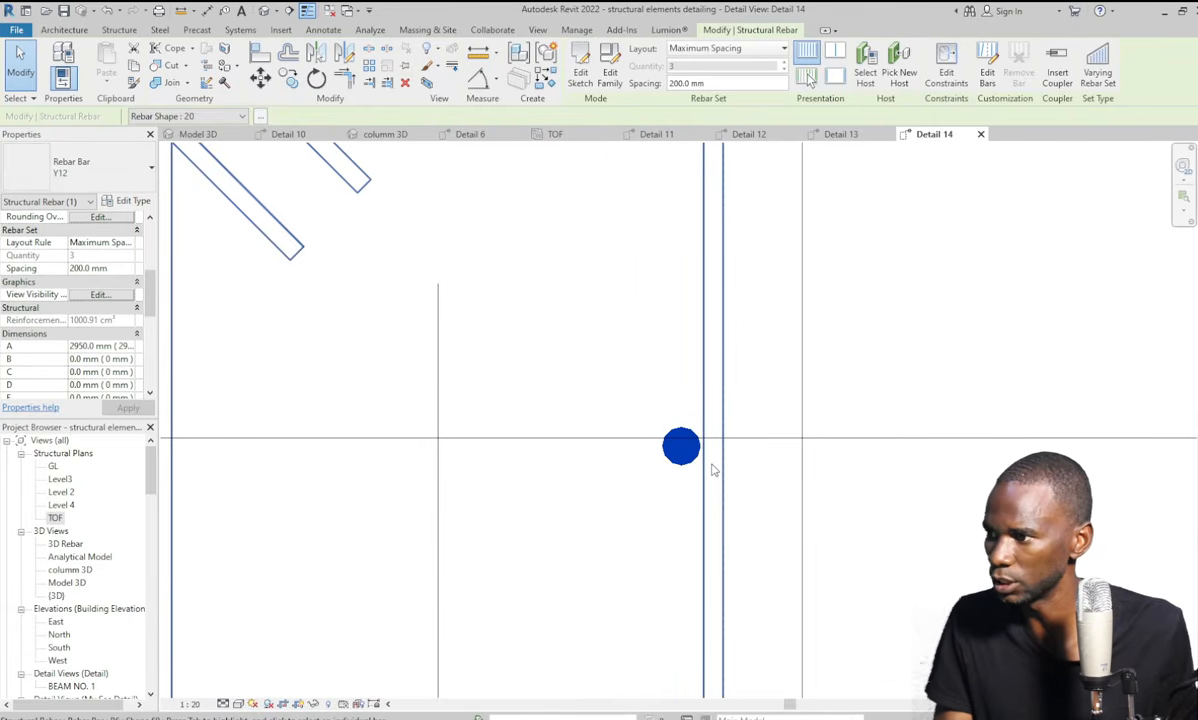
{"action": "scroll", "coordinate": [685, 440], "scroll_direction": "down", "scroll_amount": 5}
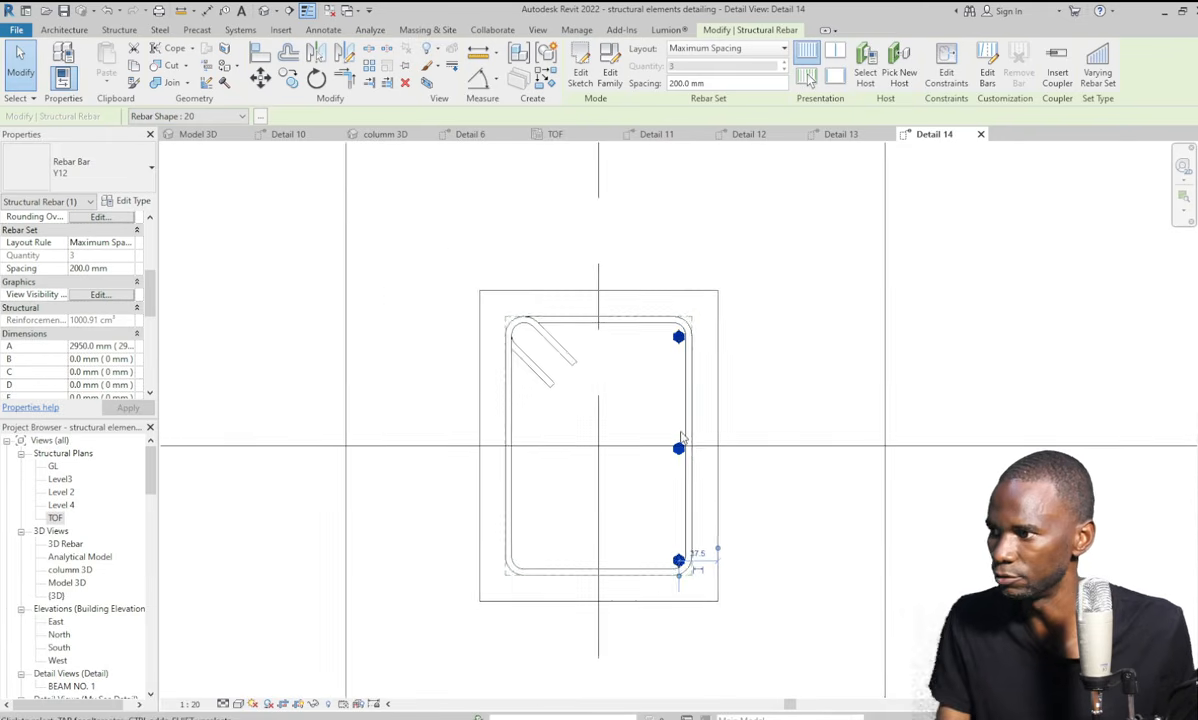
{"action": "scroll", "coordinate": [686, 438], "scroll_direction": "up", "scroll_amount": 1}
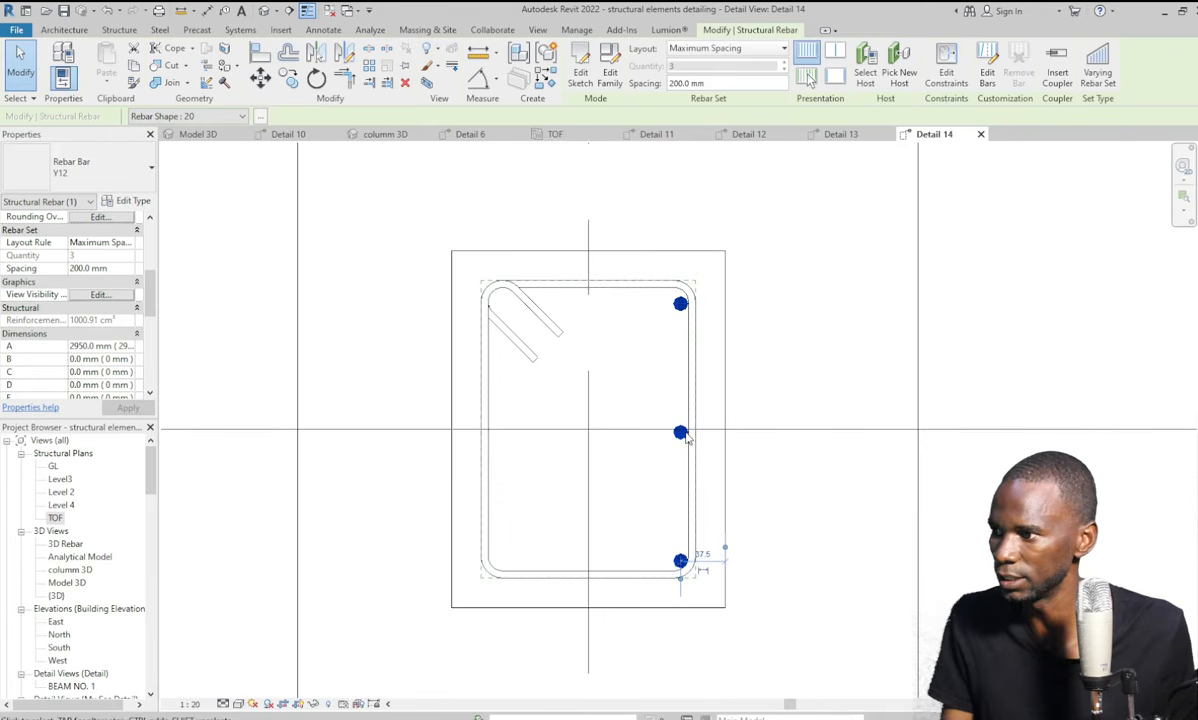
{"action": "left_click", "coordinate": [818, 346]}
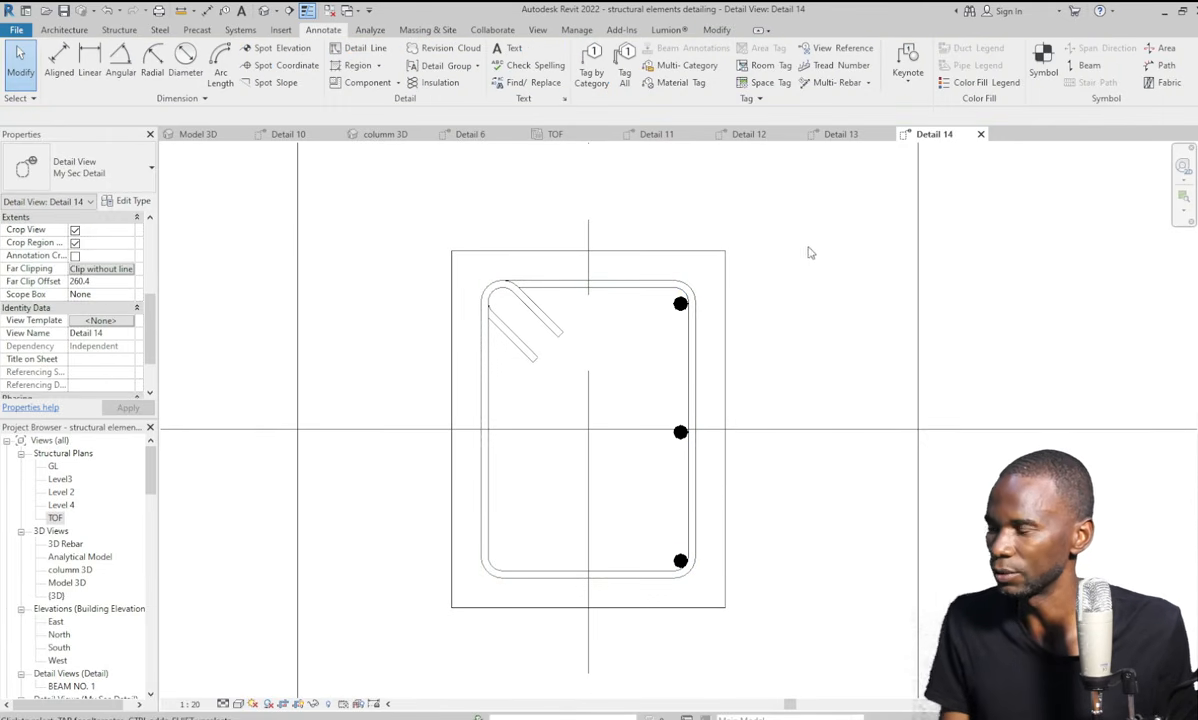
Open the Detail 11 view and examine the straight Y12 bar set in the column between Level 2 and Level3.
{"action": "left_click", "coordinate": [652, 134]}
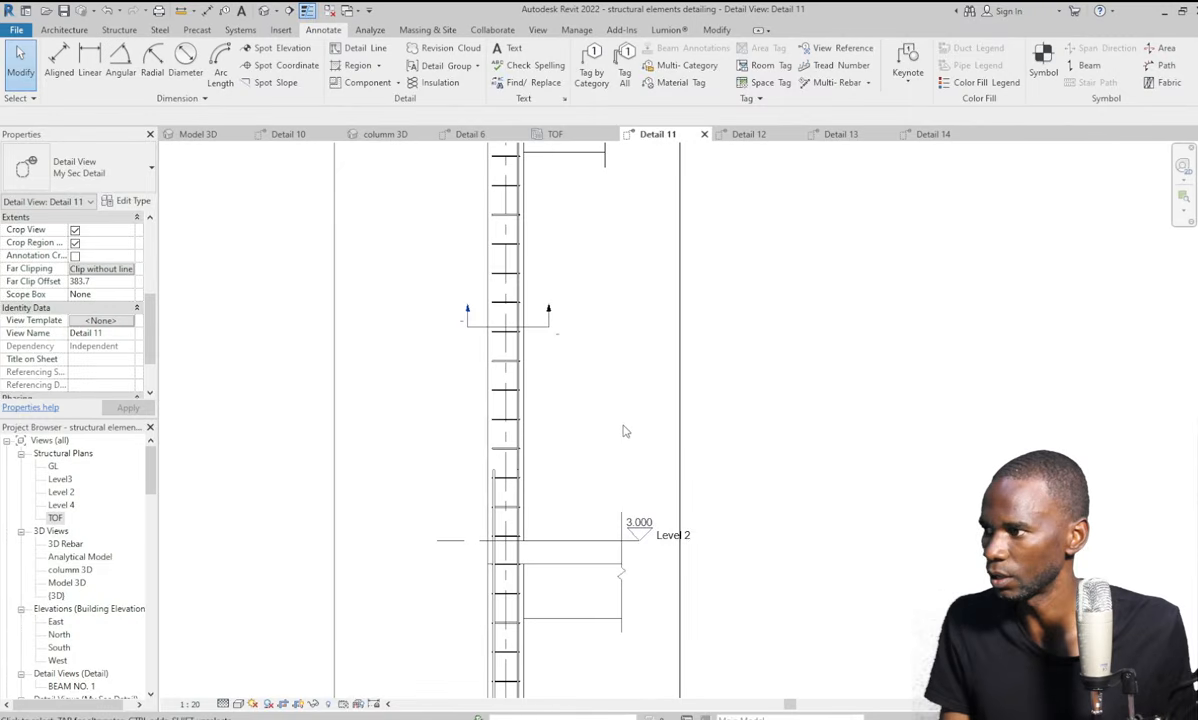
{"action": "scroll", "coordinate": [580, 350], "scroll_direction": "down", "scroll_amount": 3}
{"action": "scroll", "coordinate": [610, 420], "scroll_direction": "up", "scroll_amount": 1}
{"action": "scroll", "coordinate": [593, 500], "scroll_direction": "up", "scroll_amount": 3}
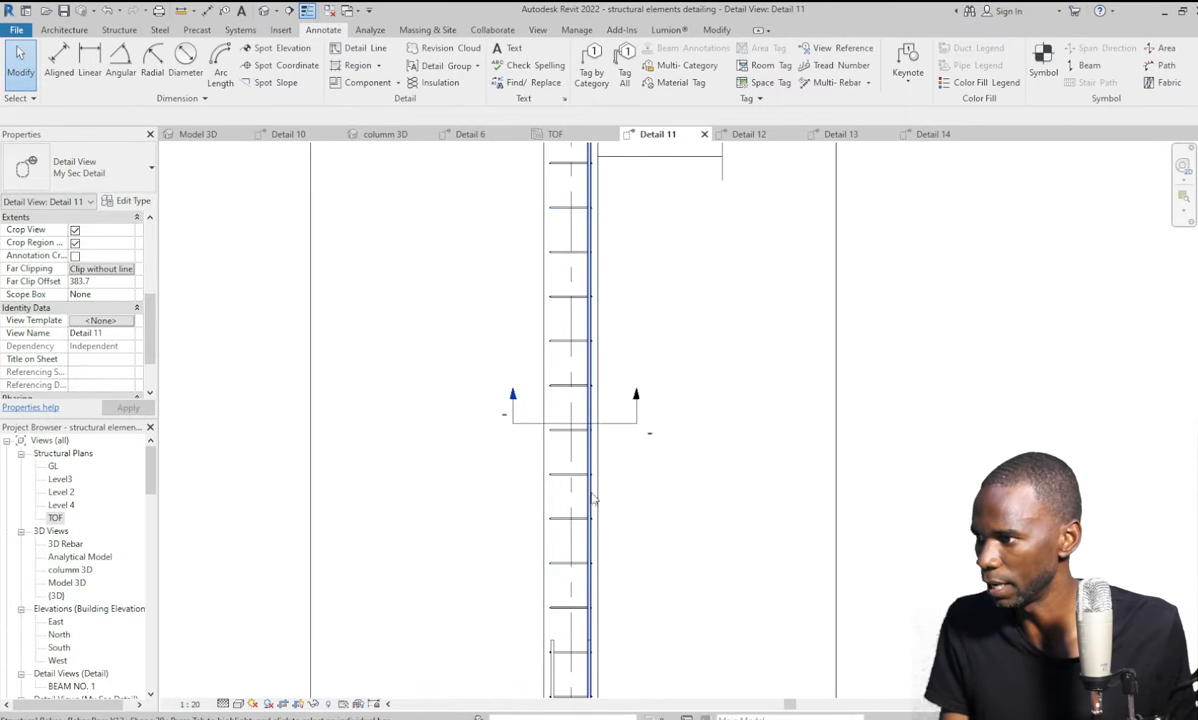
{"action": "scroll", "coordinate": [674, 300], "scroll_direction": "down", "scroll_amount": 3}
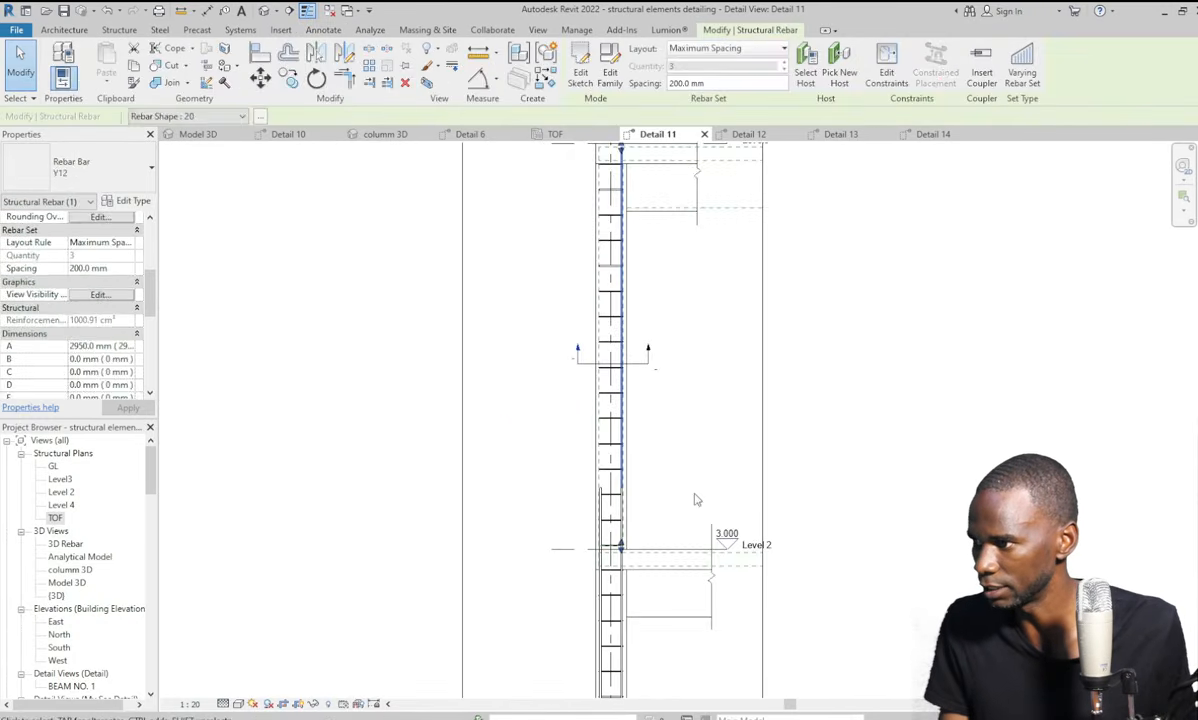
{"action": "scroll", "coordinate": [628, 525], "scroll_direction": "up", "scroll_amount": 5}
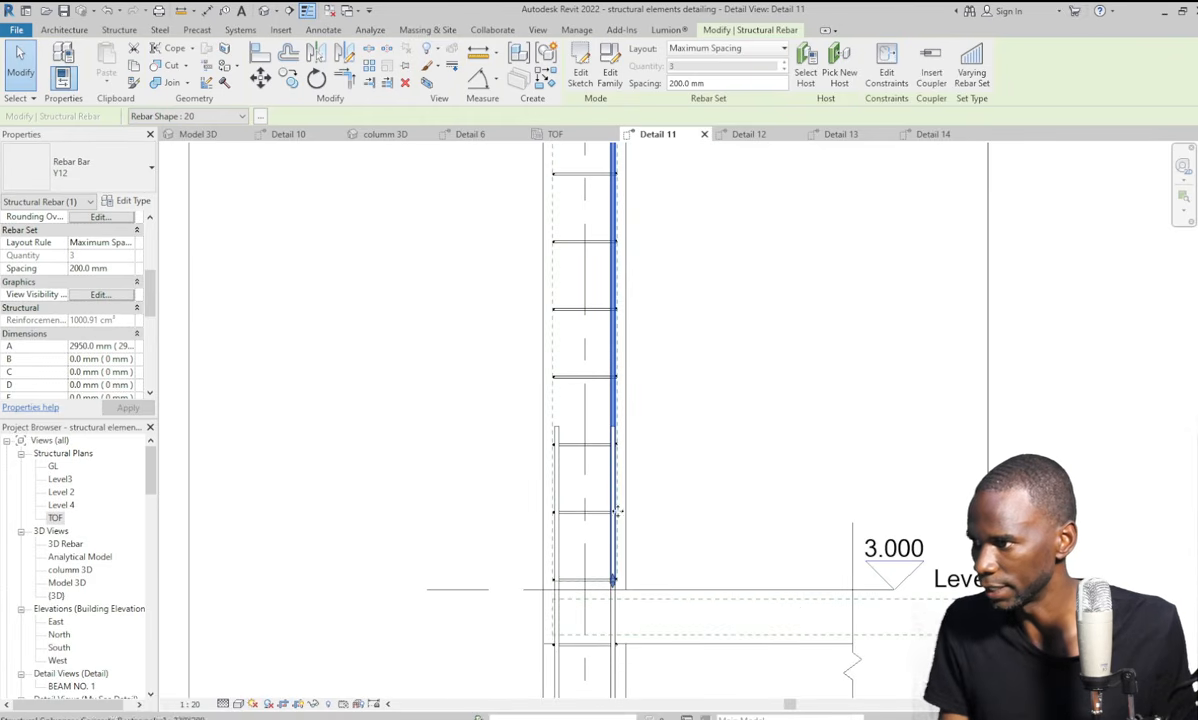
{"action": "scroll", "coordinate": [625, 550], "scroll_direction": "down", "scroll_amount": 5}
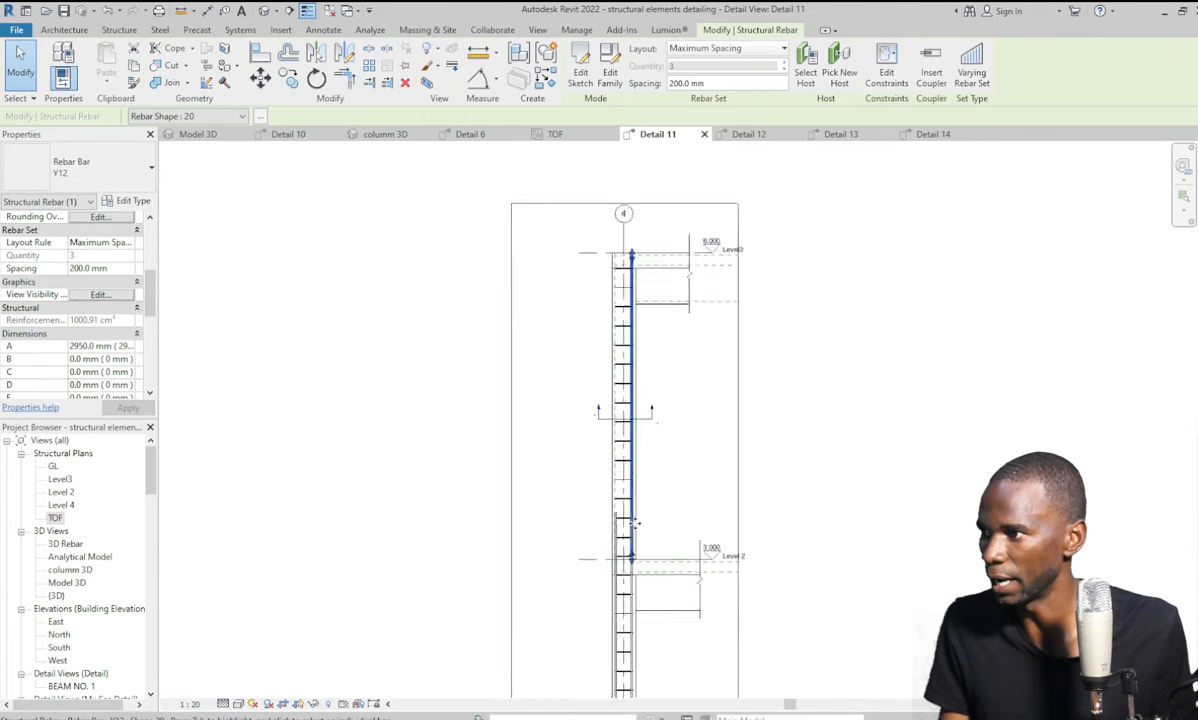
{"action": "scroll", "coordinate": [631, 293], "scroll_direction": "up", "scroll_amount": 5}
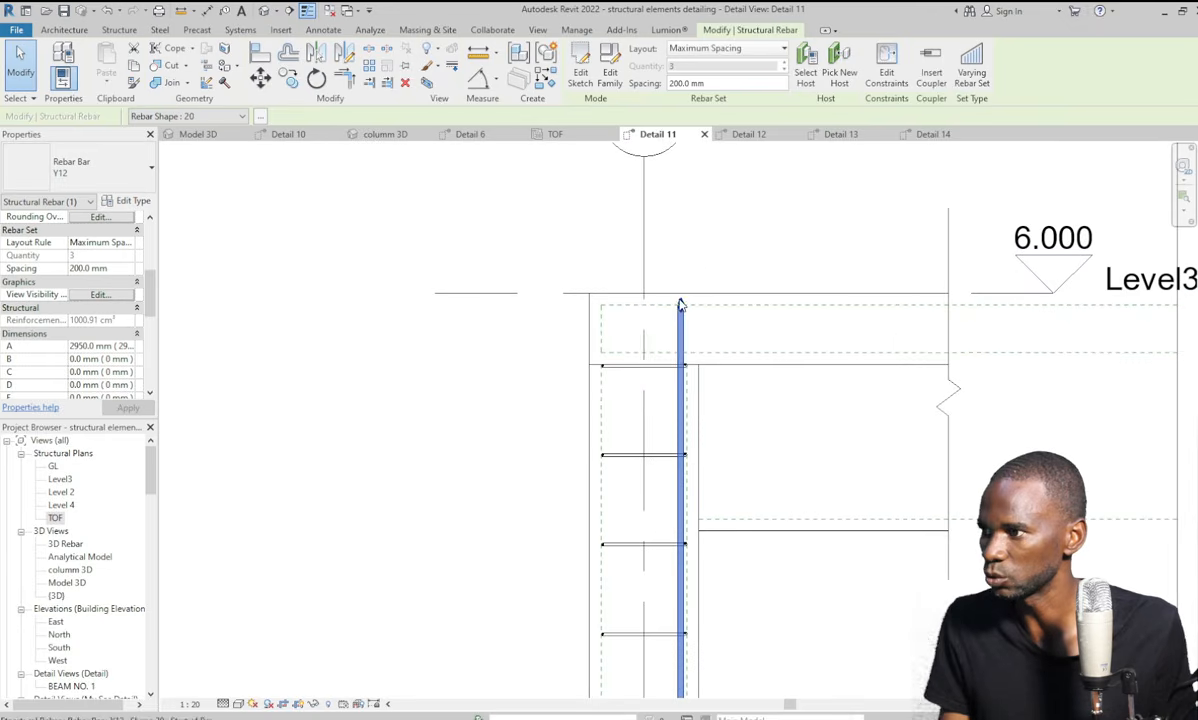
{"action": "left_click", "coordinate": [697, 266]}
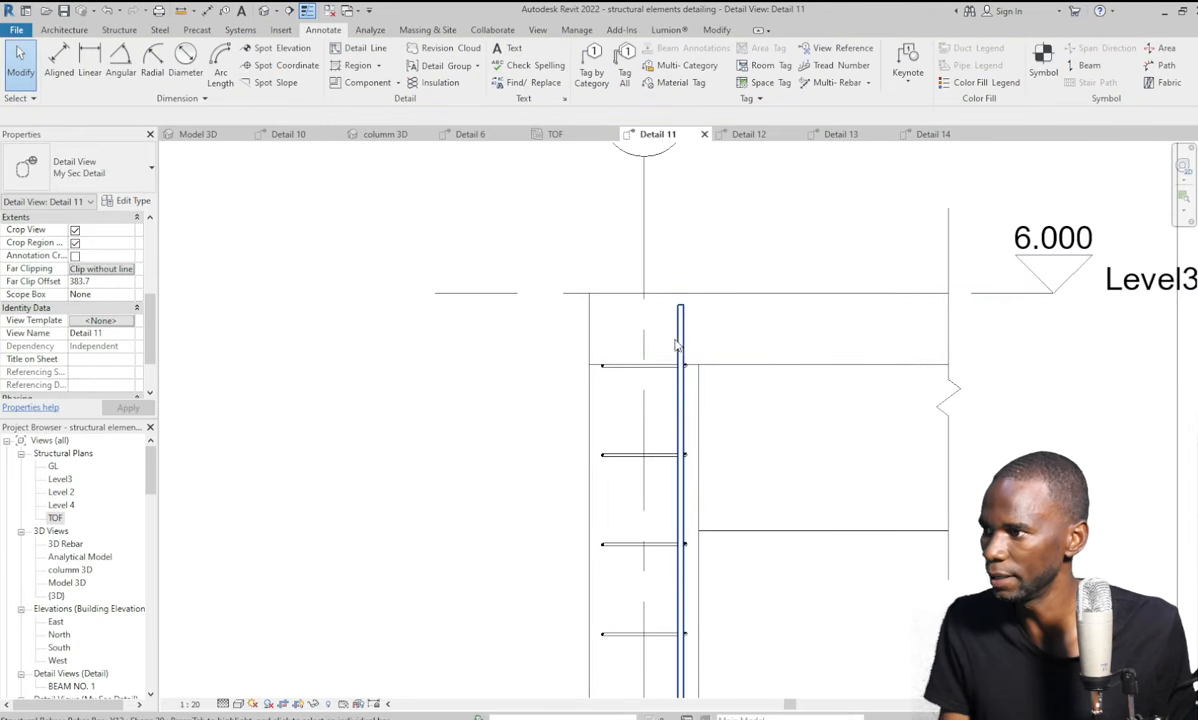
Edit the upper column's Y12 bar sketch, adding a 75 mm horizontal leg from its top end toward the column centreline.
{"action": "left_click", "coordinate": [681, 334]}
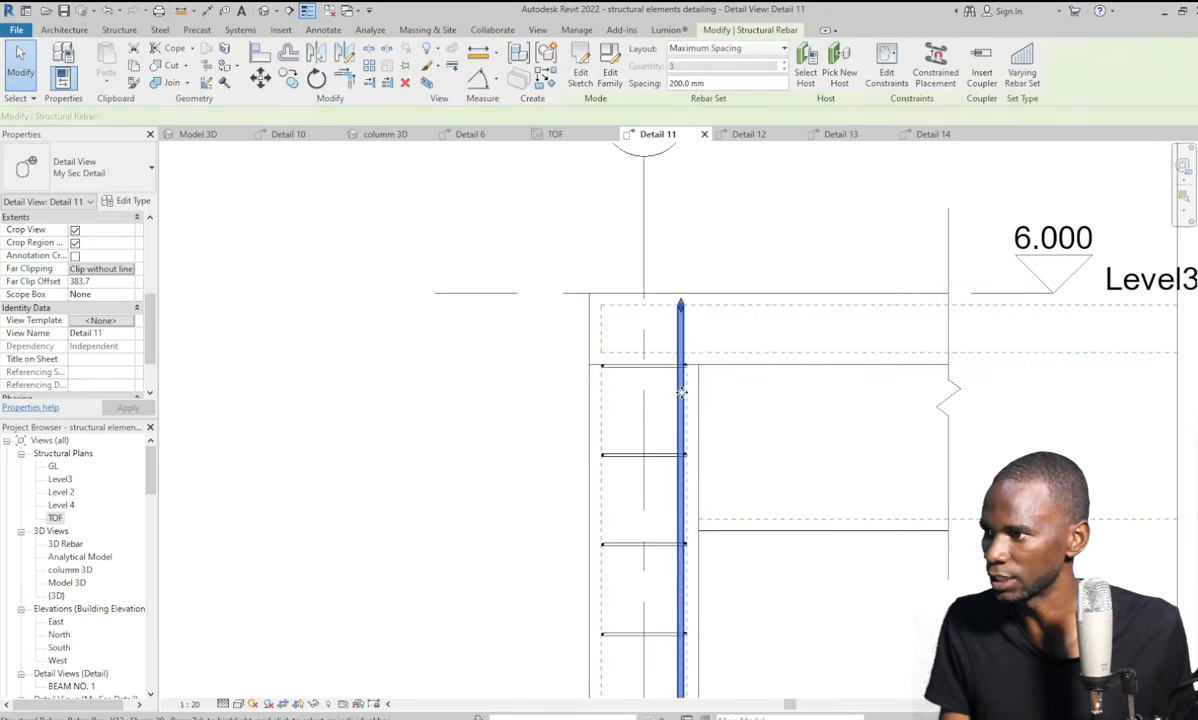
{"action": "left_click", "coordinate": [582, 53]}
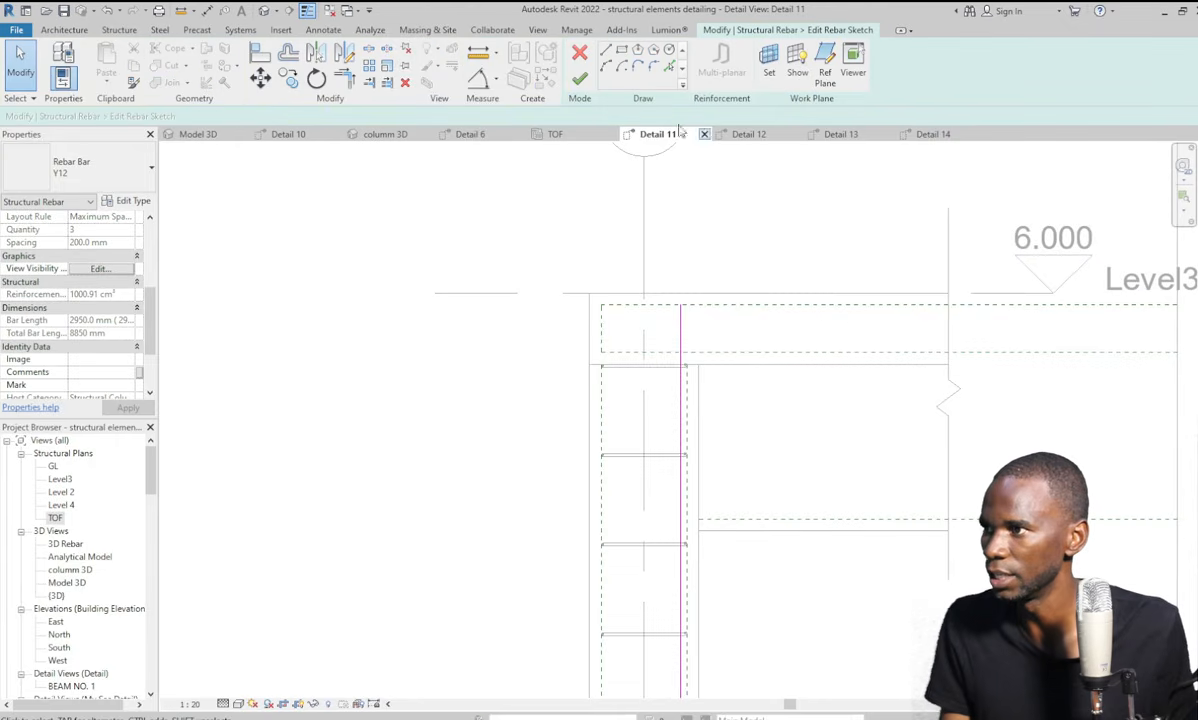
{"action": "left_click", "coordinate": [605, 53]}
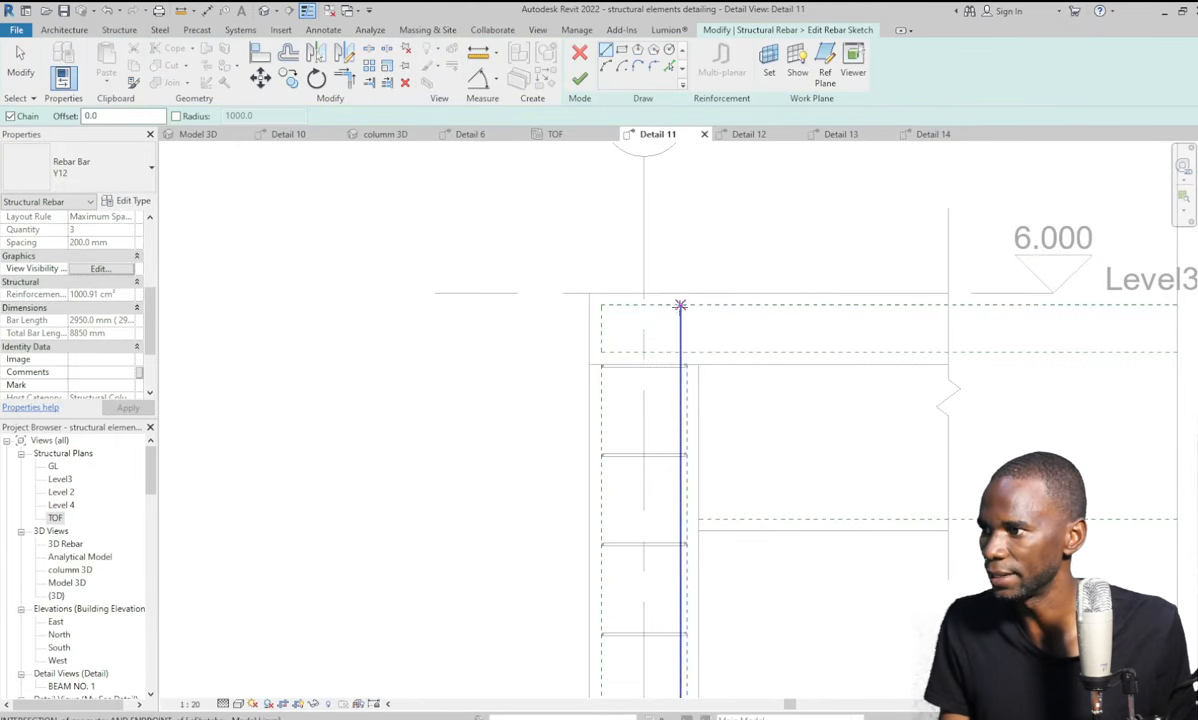
{"action": "scroll", "coordinate": [685, 303], "scroll_direction": "up", "scroll_amount": 2}
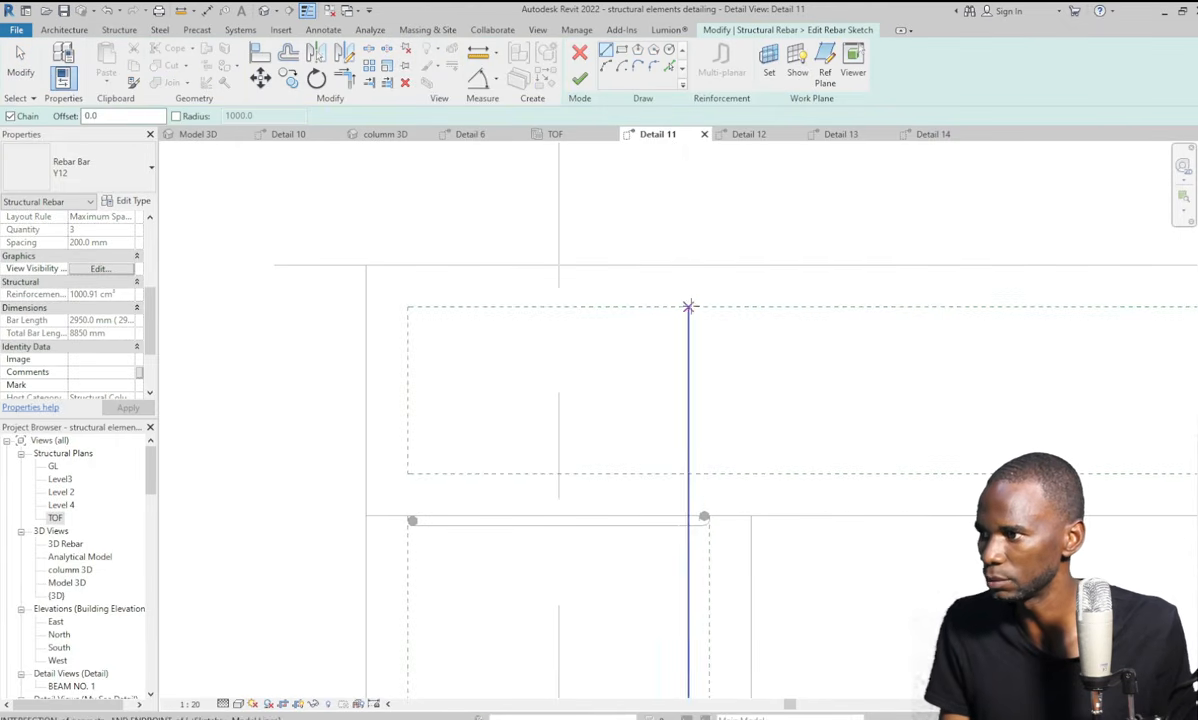
{"action": "left_click", "coordinate": [687, 307]}
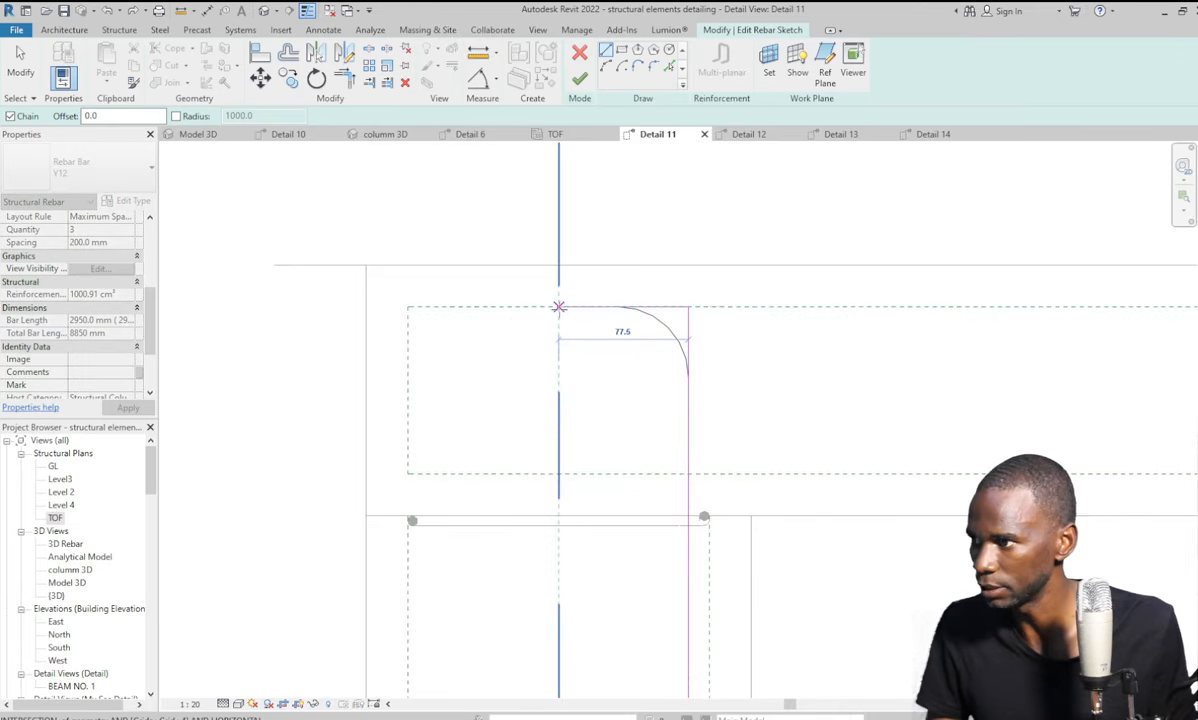
{"action": "type", "text": "75"}
{"action": "key", "text": "Return"}
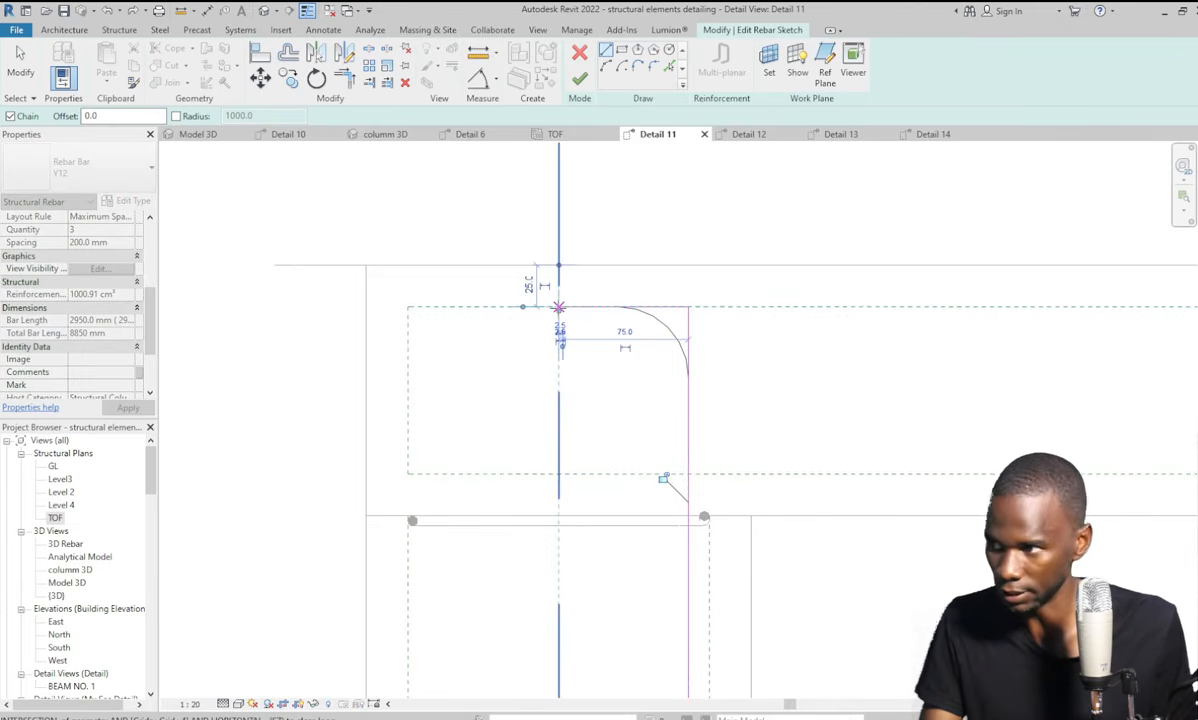
{"action": "left_click", "coordinate": [582, 80]}
{"action": "scroll", "coordinate": [622, 261], "scroll_direction": "down", "scroll_amount": 4}
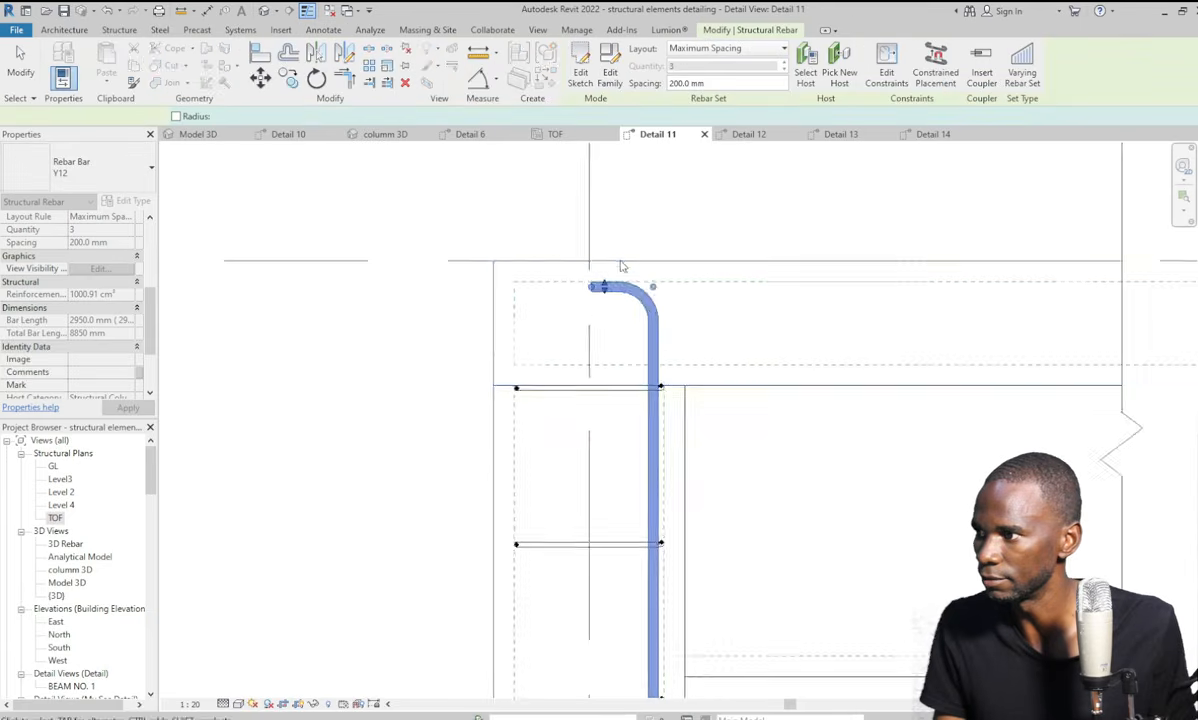
{"action": "scroll", "coordinate": [620, 280], "scroll_direction": "down", "scroll_amount": 2}
{"action": "left_click", "coordinate": [441, 366]}
Mirror the bent Y12 bar set about the column centreline to the opposite column face.
{"action": "scroll", "coordinate": [615, 388], "scroll_direction": "down", "scroll_amount": 2}
{"action": "scroll", "coordinate": [605, 388], "scroll_direction": "up", "scroll_amount": 4}
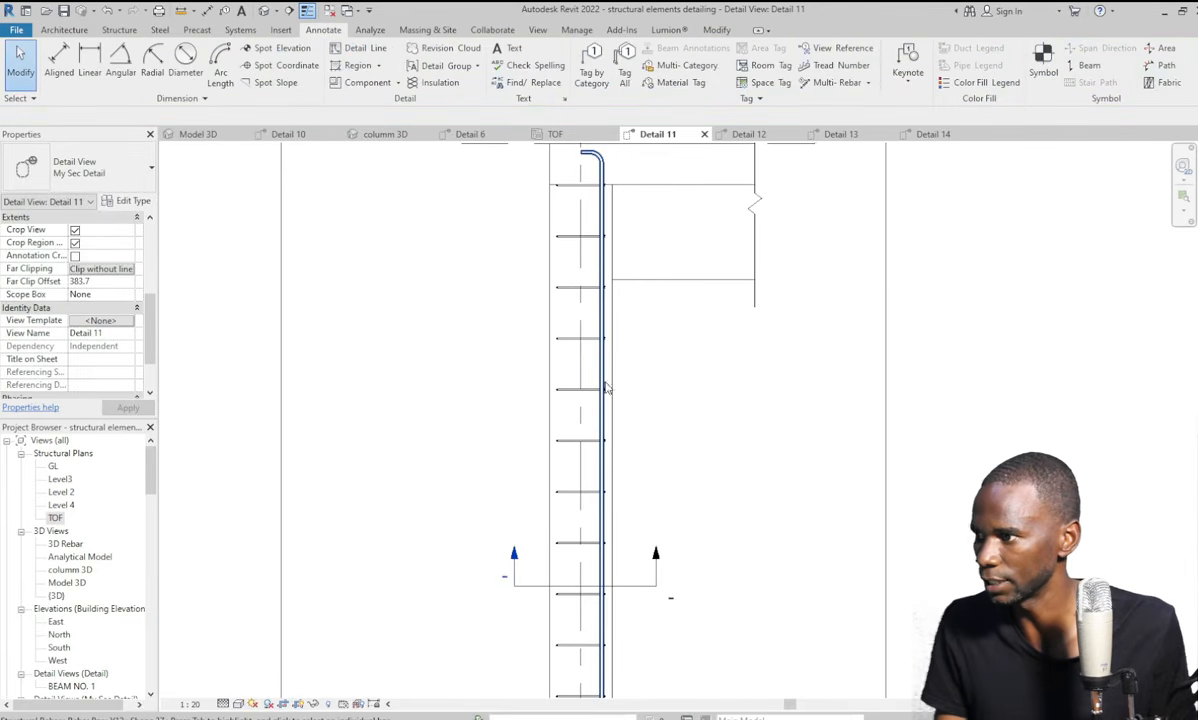
{"action": "left_click", "coordinate": [604, 392]}
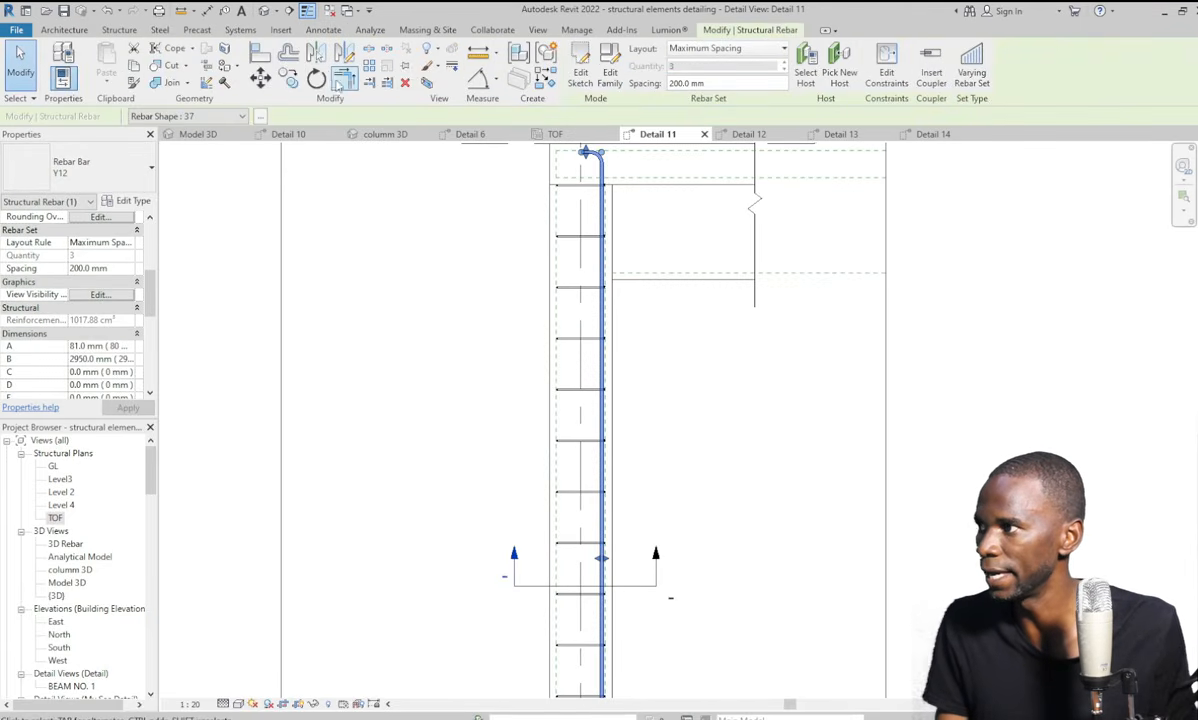
{"action": "left_click", "coordinate": [315, 55]}
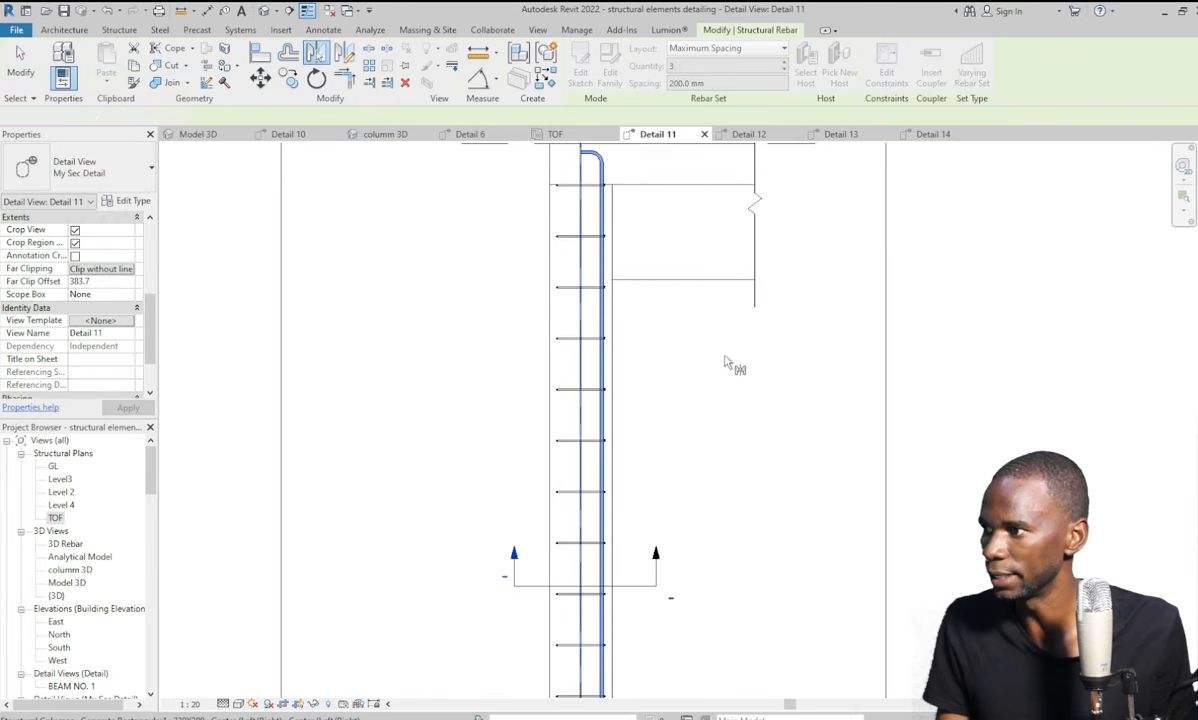
{"action": "key", "text": "Escape"}
{"action": "scroll", "coordinate": [700, 420], "scroll_direction": "down", "scroll_amount": 3}
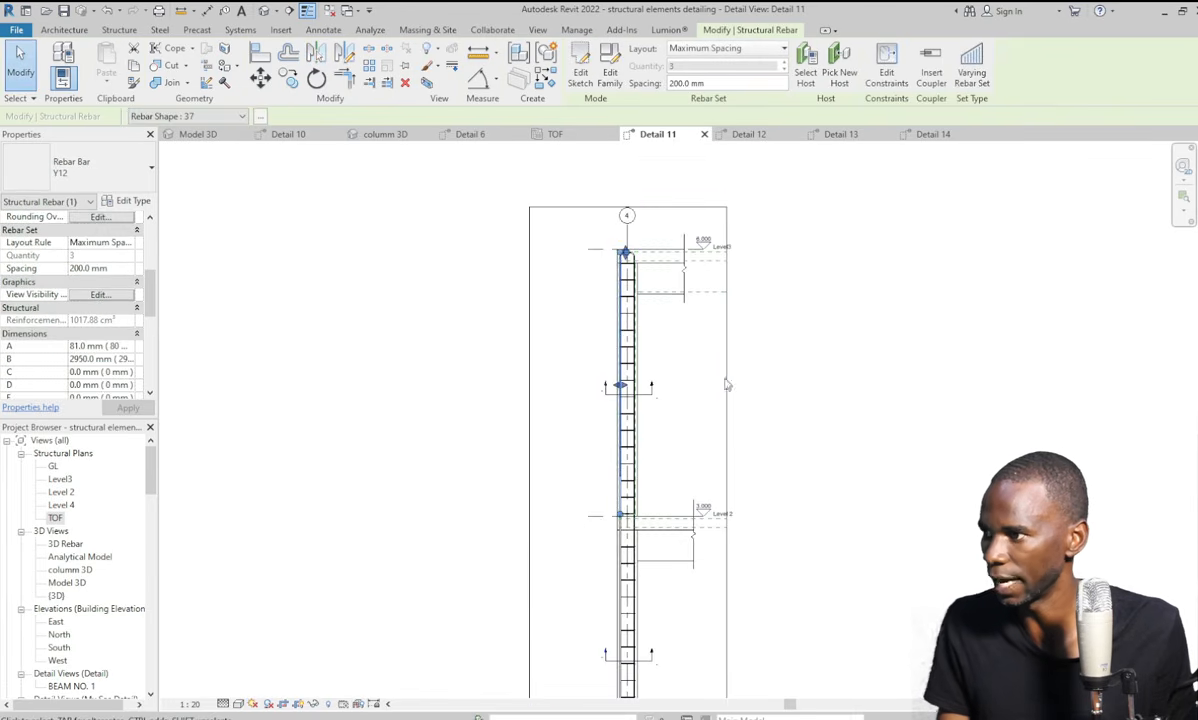
Open the Detail 14 section from its mark on the upper column and check the bars on both faces.
{"action": "left_click", "coordinate": [645, 388]}
{"action": "scroll", "coordinate": [620, 395], "scroll_direction": "up", "scroll_amount": 5}
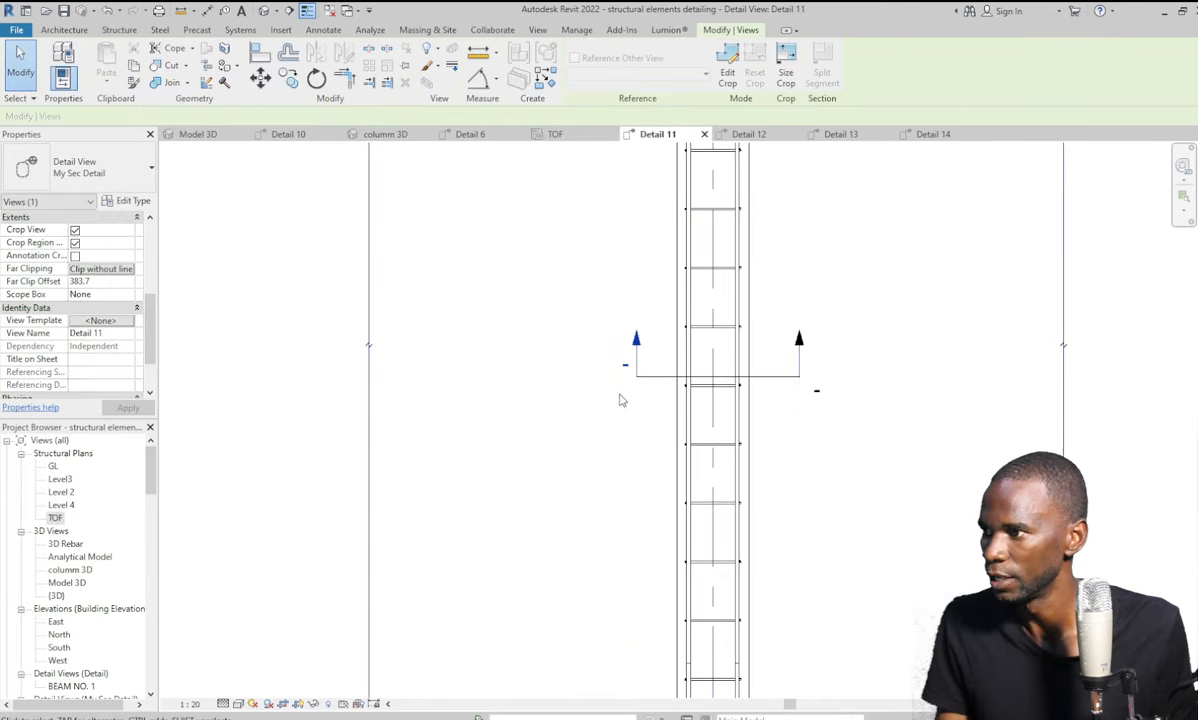
{"action": "double_click", "coordinate": [637, 341]}
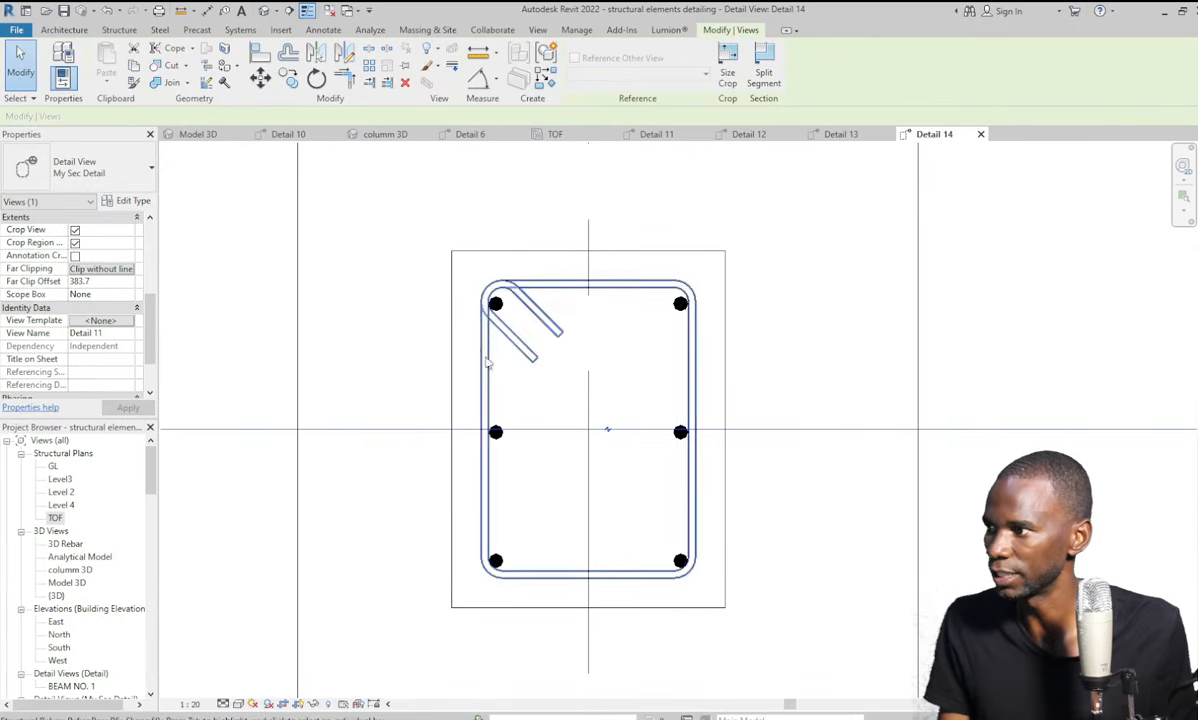
{"action": "scroll", "coordinate": [618, 436], "scroll_direction": "down", "scroll_amount": 3}
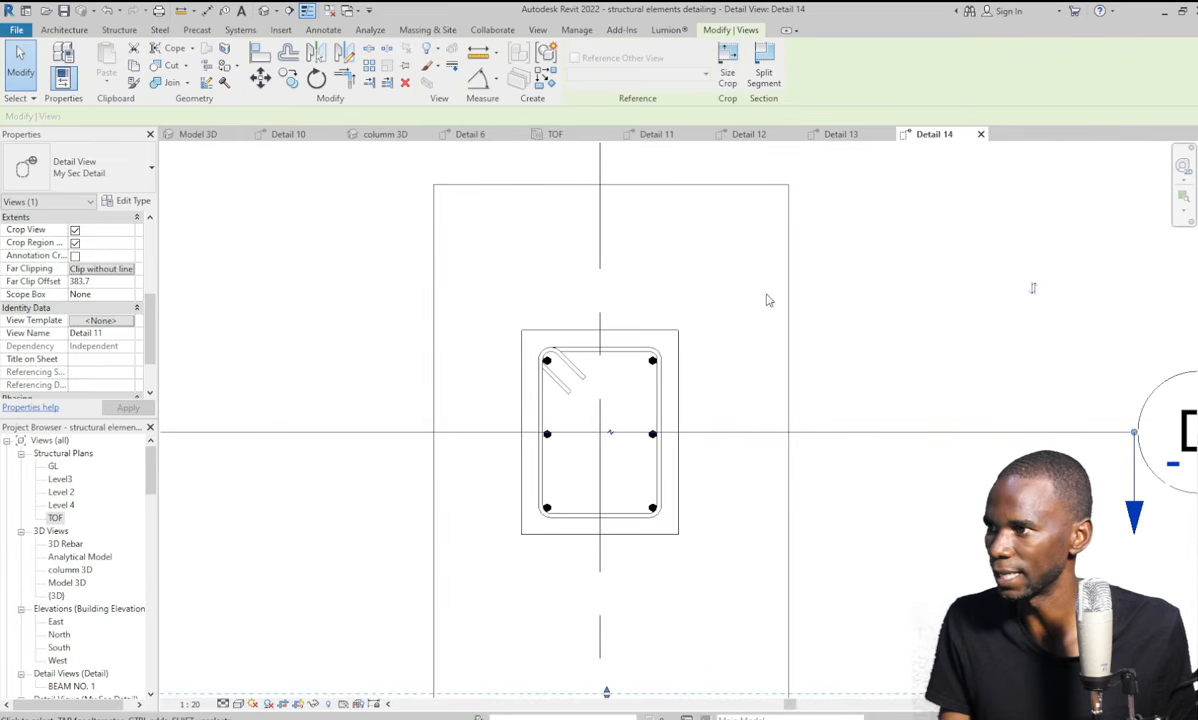
In Detail 11, extend the R6 stirrup set below GL down into the footing, close to its bottom bars.
{"action": "left_click", "coordinate": [656, 134]}
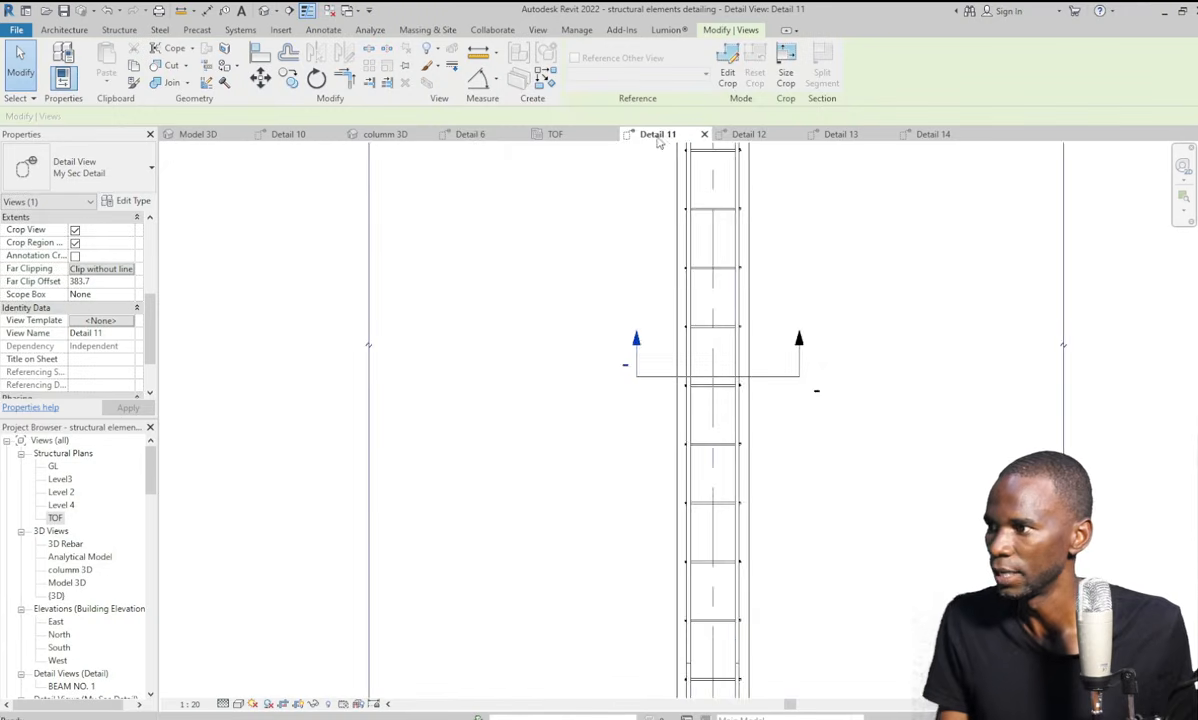
{"action": "scroll", "coordinate": [539, 446], "scroll_direction": "down", "scroll_amount": 5}
{"action": "scroll", "coordinate": [592, 580], "scroll_direction": "up", "scroll_amount": 7}
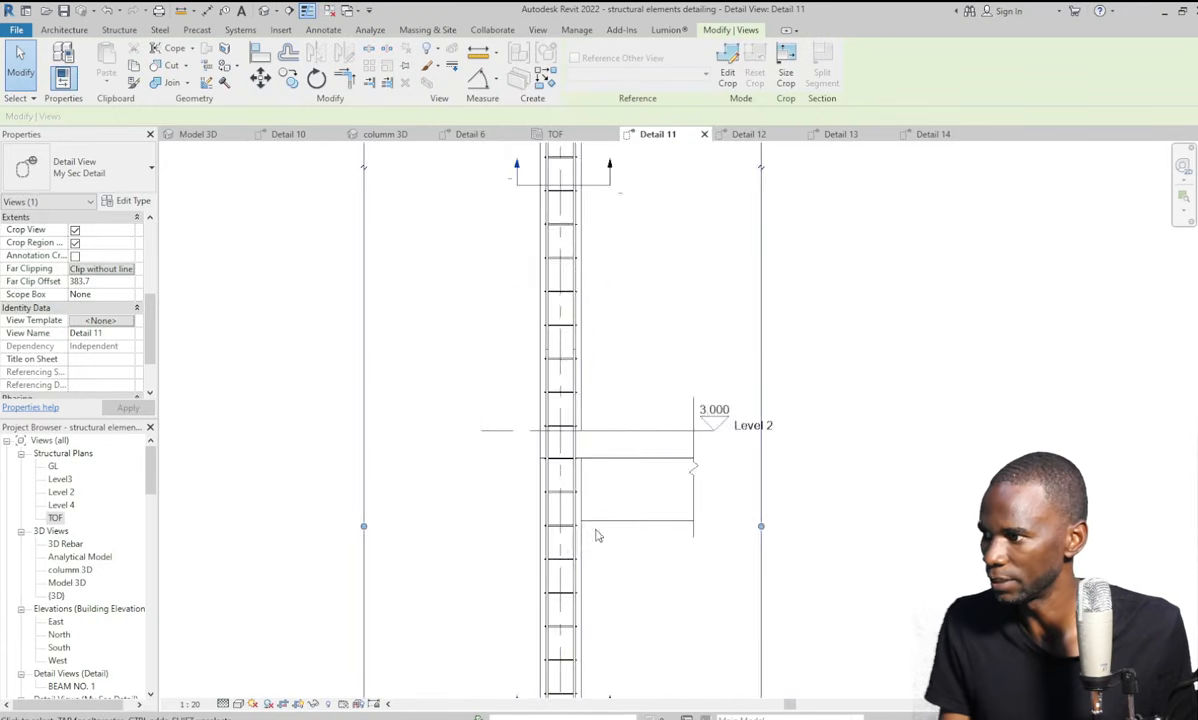
{"action": "scroll", "coordinate": [588, 389], "scroll_direction": "down", "scroll_amount": 6}
{"action": "scroll", "coordinate": [588, 389], "scroll_direction": "down", "scroll_amount": 2}
{"action": "scroll", "coordinate": [577, 620], "scroll_direction": "up", "scroll_amount": 5}
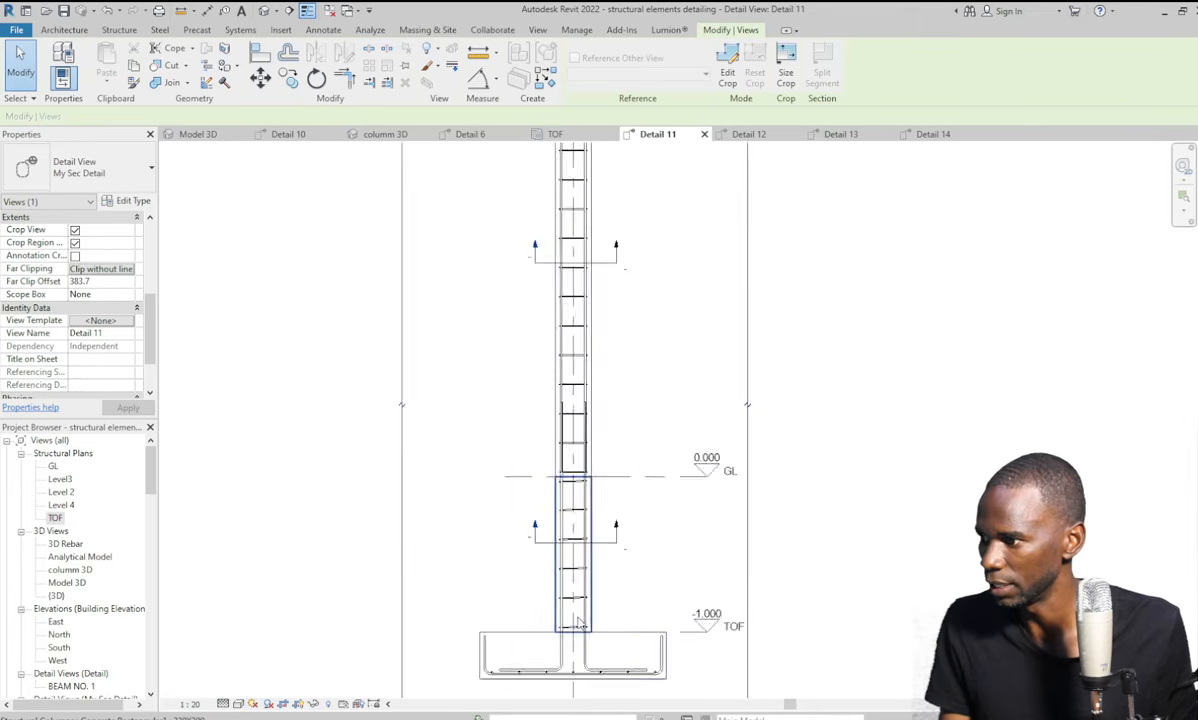
{"action": "scroll", "coordinate": [575, 410], "scroll_direction": "down", "scroll_amount": 3}
{"action": "scroll", "coordinate": [600, 460], "scroll_direction": "up", "scroll_amount": 5}
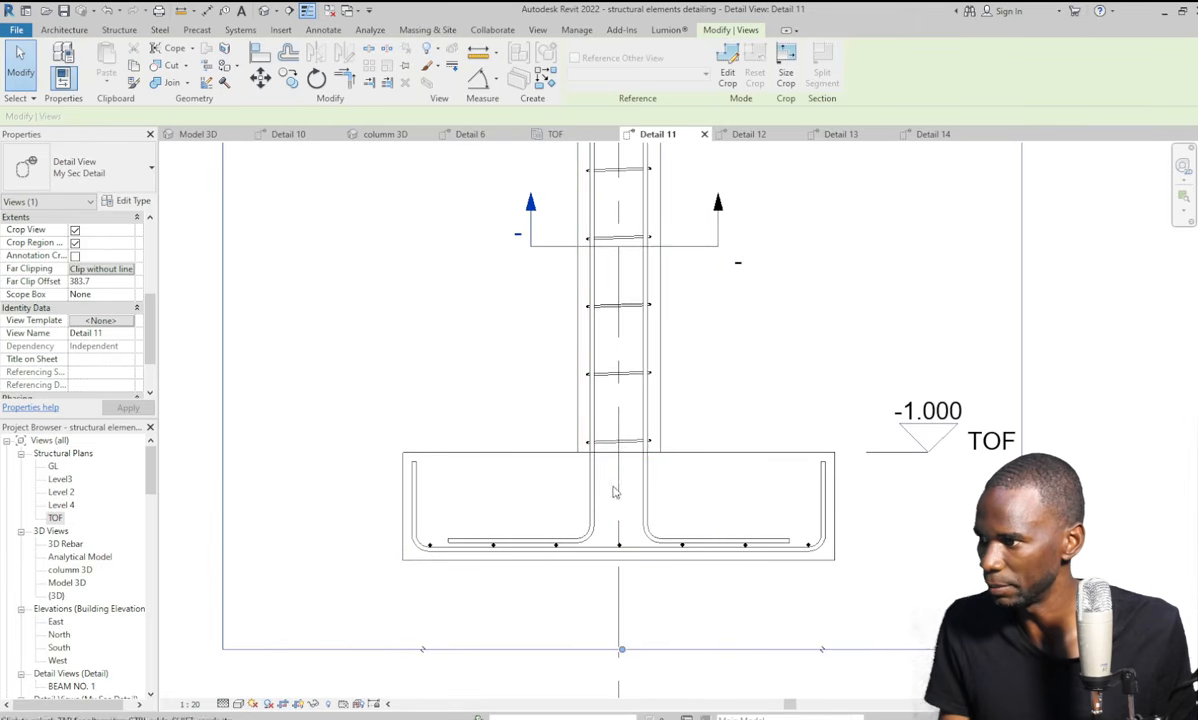
{"action": "left_click", "coordinate": [631, 442]}
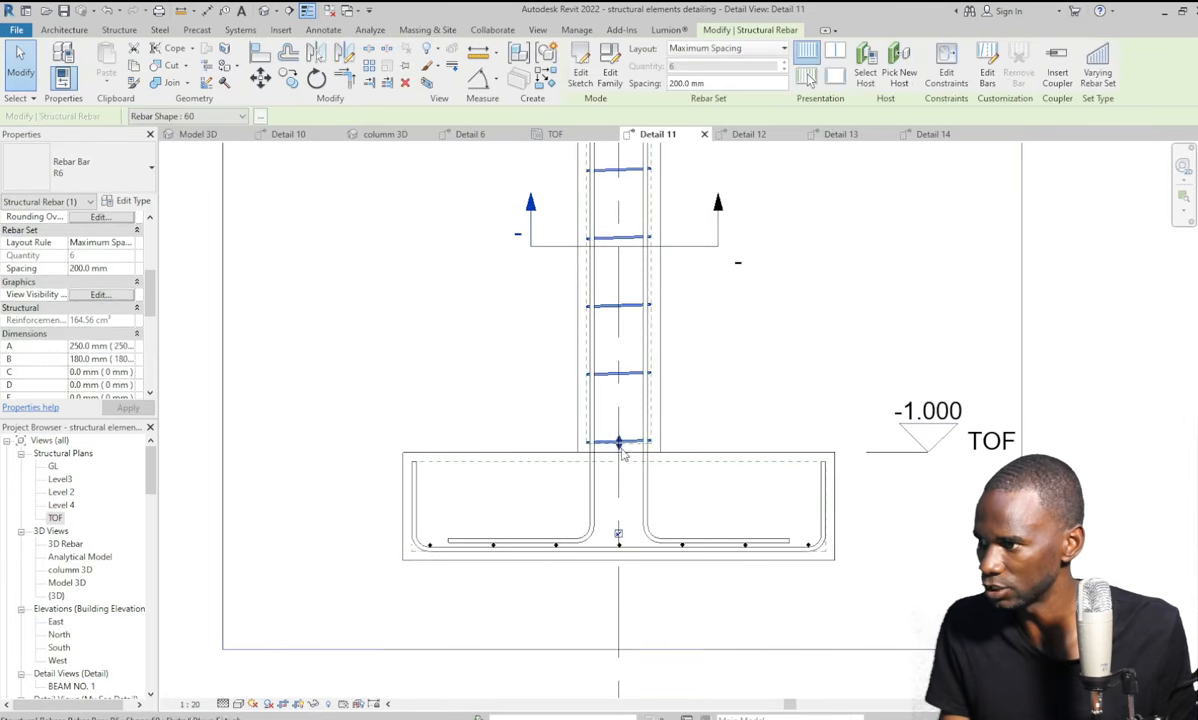
{"action": "left_click_drag", "start_coordinate": [619, 442], "coordinate": [619, 533]}
{"action": "scroll", "coordinate": [605, 530], "scroll_direction": "down", "scroll_amount": 6}
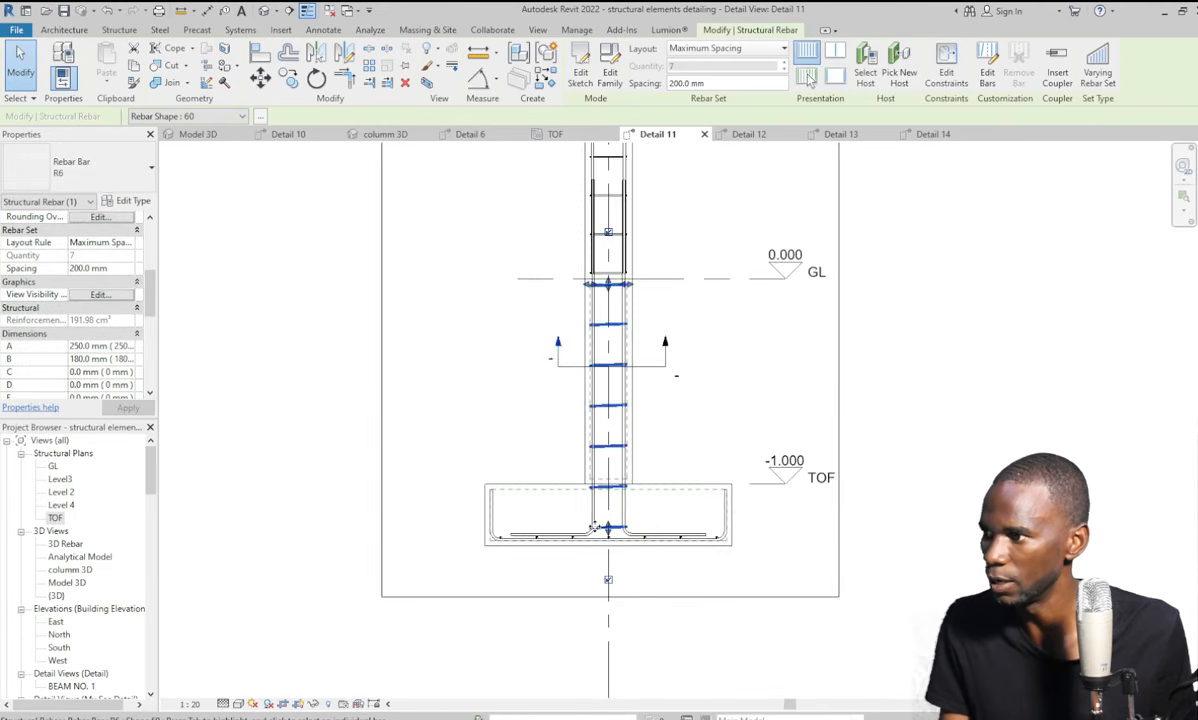
{"action": "left_click", "coordinate": [783, 401]}
Review the full column elevation in Detail 11, examining the reinforcement from the footing up to Level3.
{"action": "scroll", "coordinate": [628, 512], "scroll_direction": "down", "scroll_amount": 2}
{"action": "scroll", "coordinate": [622, 308], "scroll_direction": "up", "scroll_amount": 5}
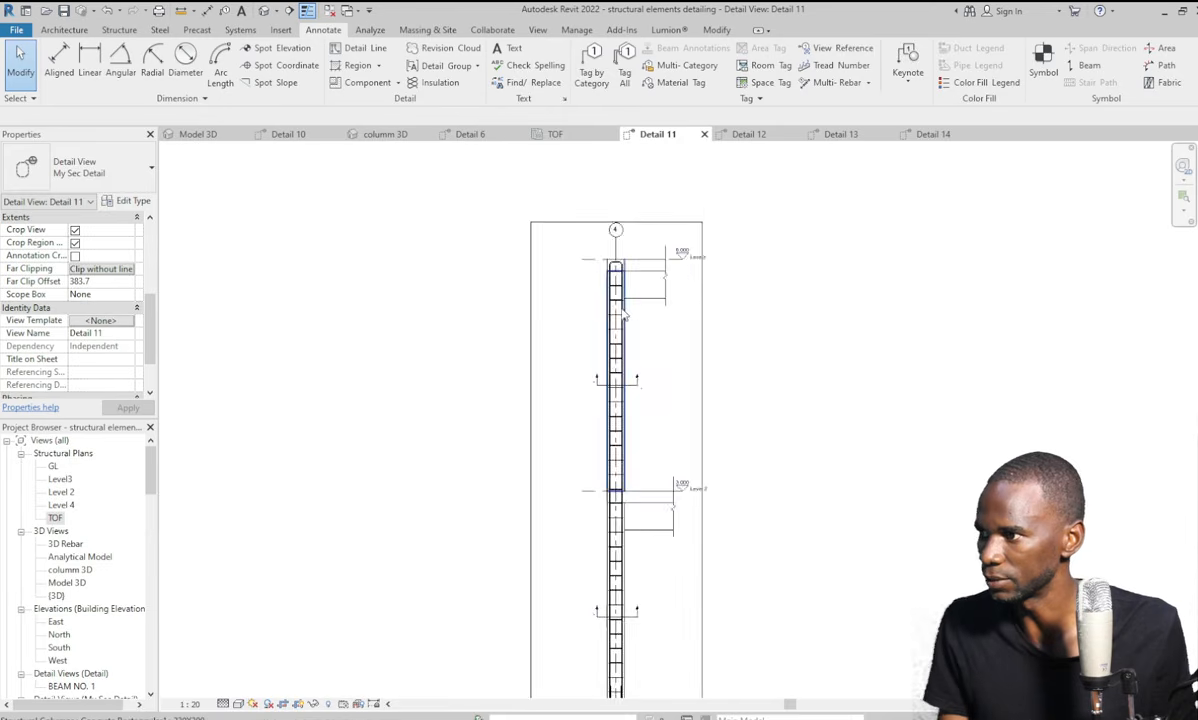
{"action": "scroll", "coordinate": [612, 288], "scroll_direction": "down", "scroll_amount": 2}
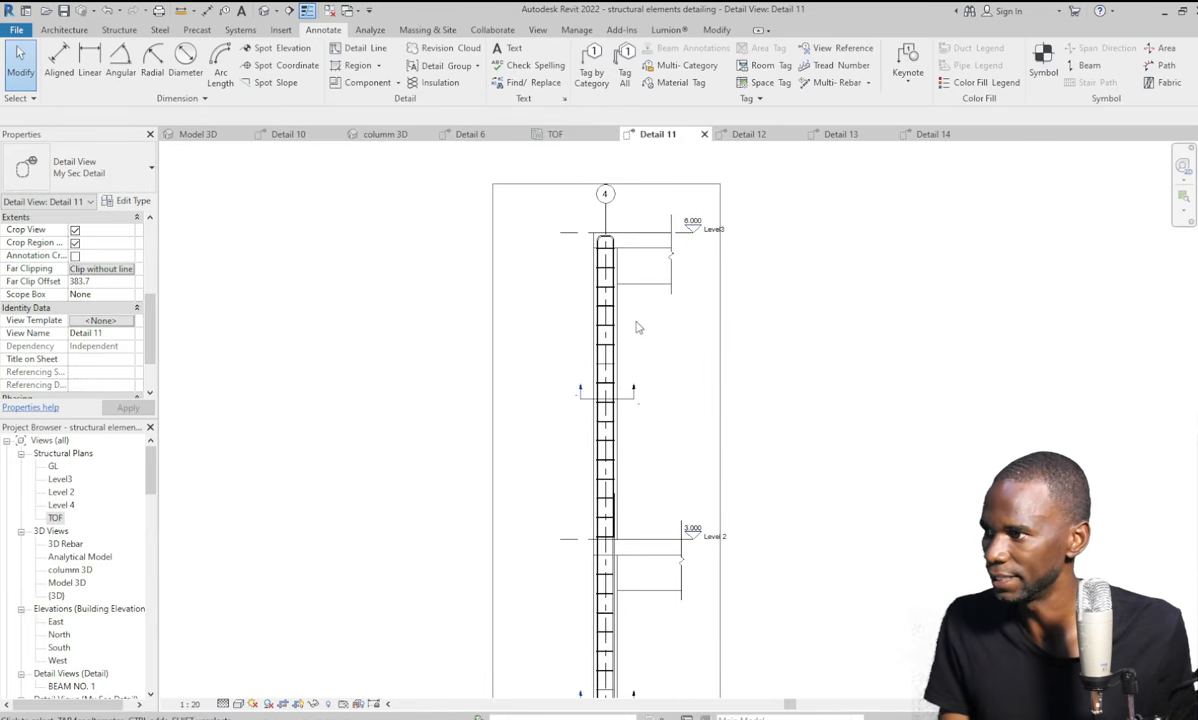
{"action": "scroll", "coordinate": [630, 340], "scroll_direction": "down", "scroll_amount": 3}
{"action": "scroll", "coordinate": [601, 466], "scroll_direction": "up", "scroll_amount": 3}
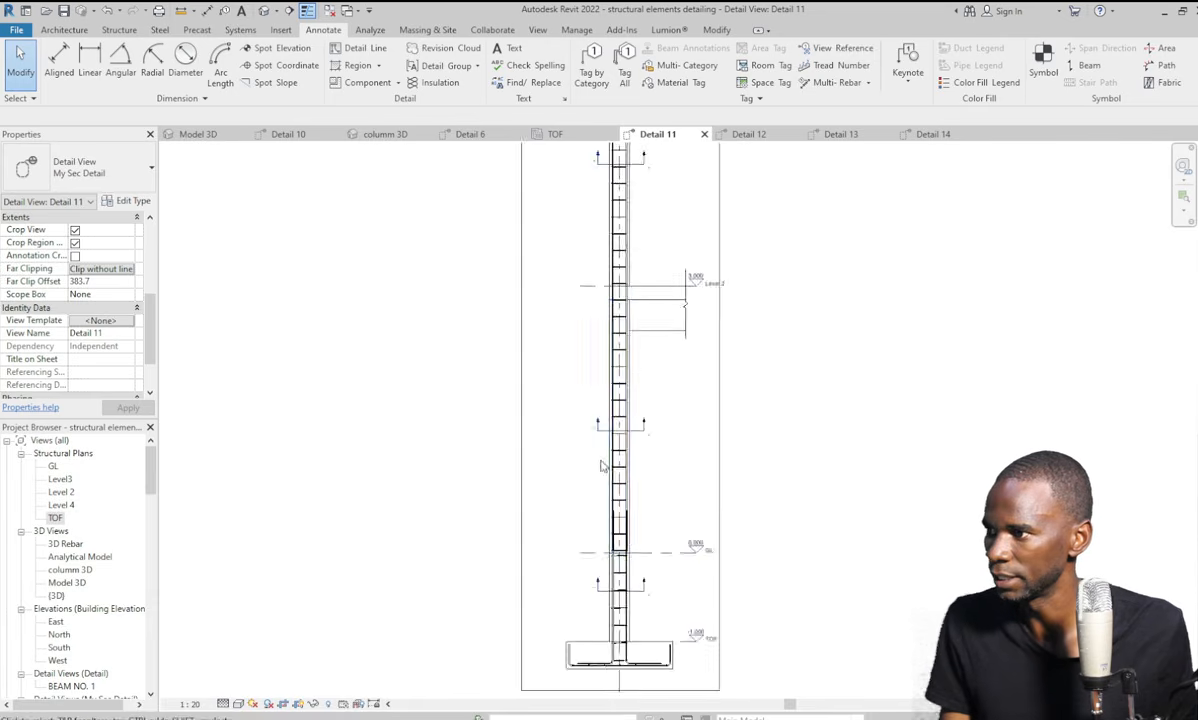
{"action": "scroll", "coordinate": [601, 466], "scroll_direction": "down", "scroll_amount": 3}
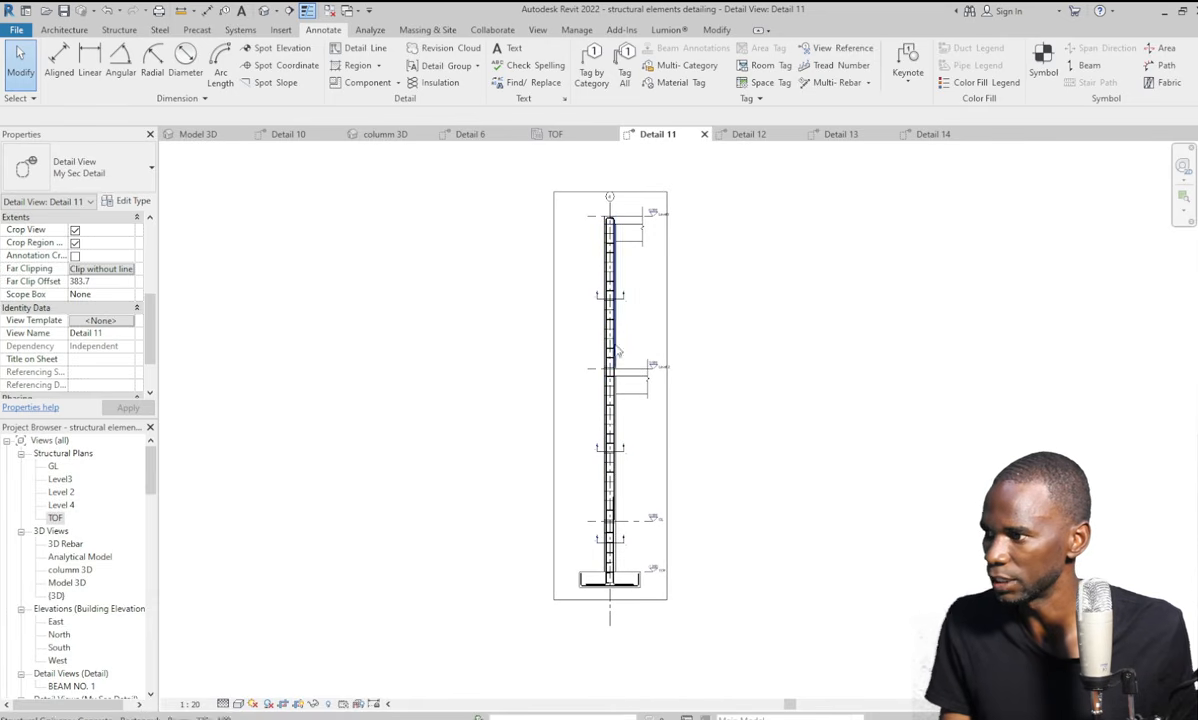
{"action": "scroll", "coordinate": [615, 270], "scroll_direction": "up", "scroll_amount": 3}
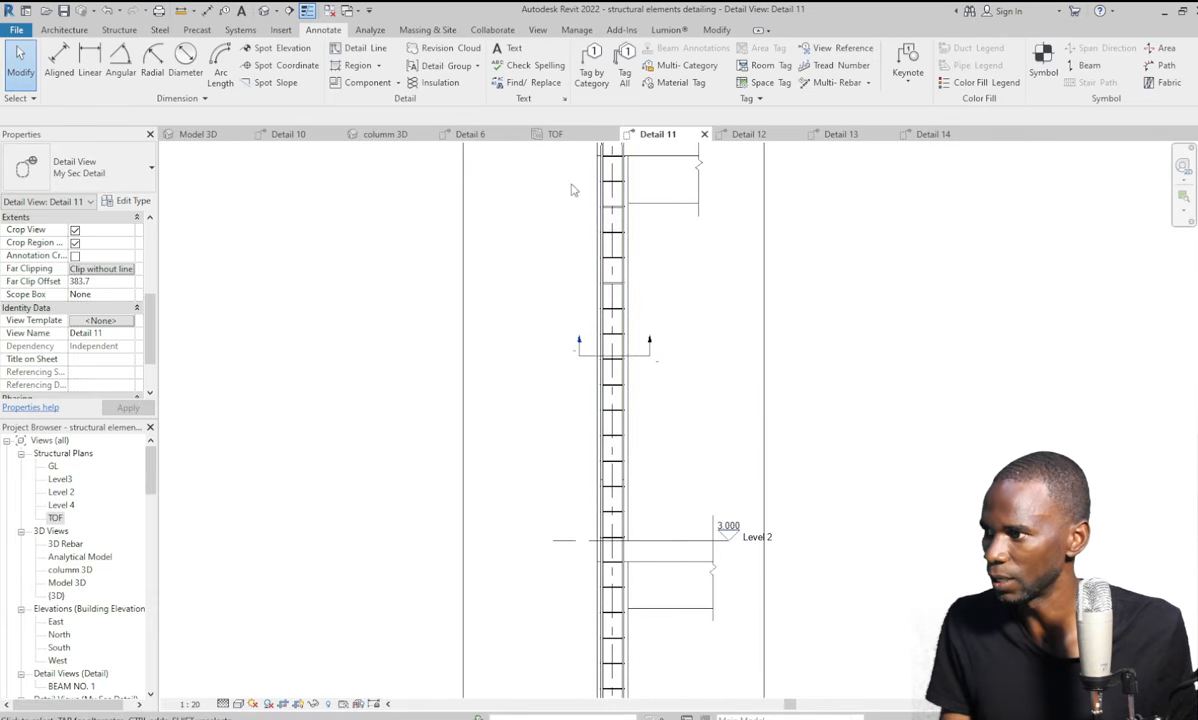
{"action": "scroll", "coordinate": [555, 179], "scroll_direction": "down", "scroll_amount": 4}
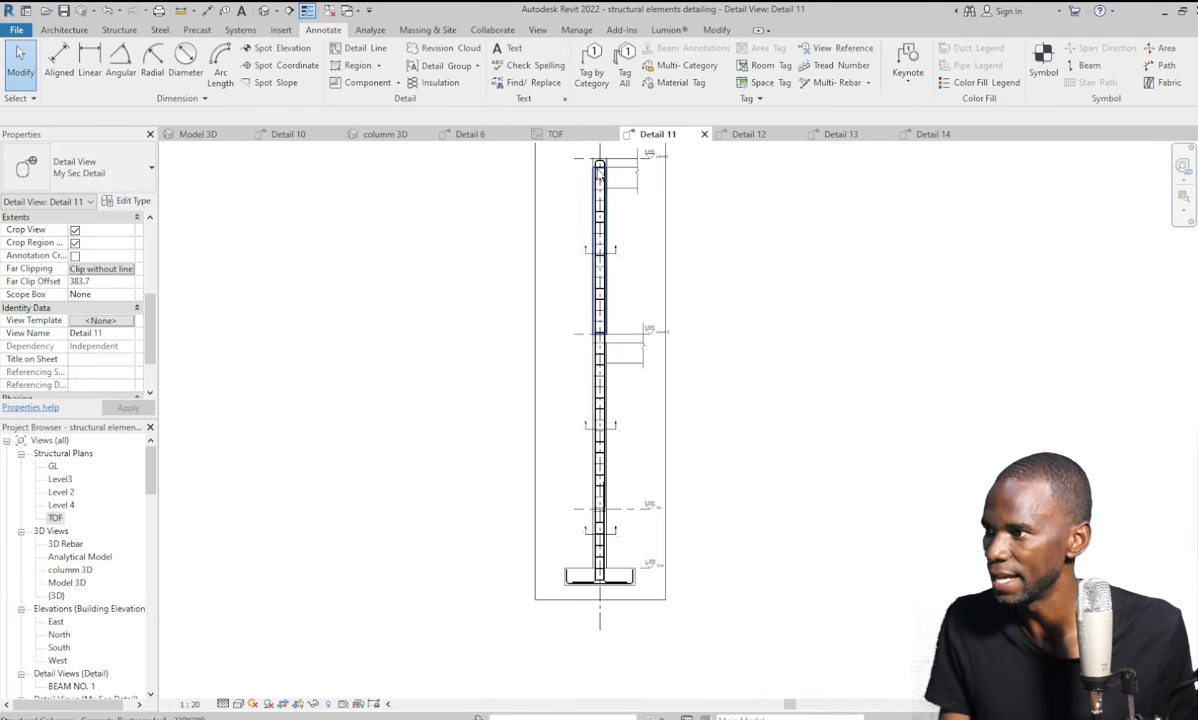
{"action": "scroll", "coordinate": [606, 226], "scroll_direction": "up", "scroll_amount": 2}
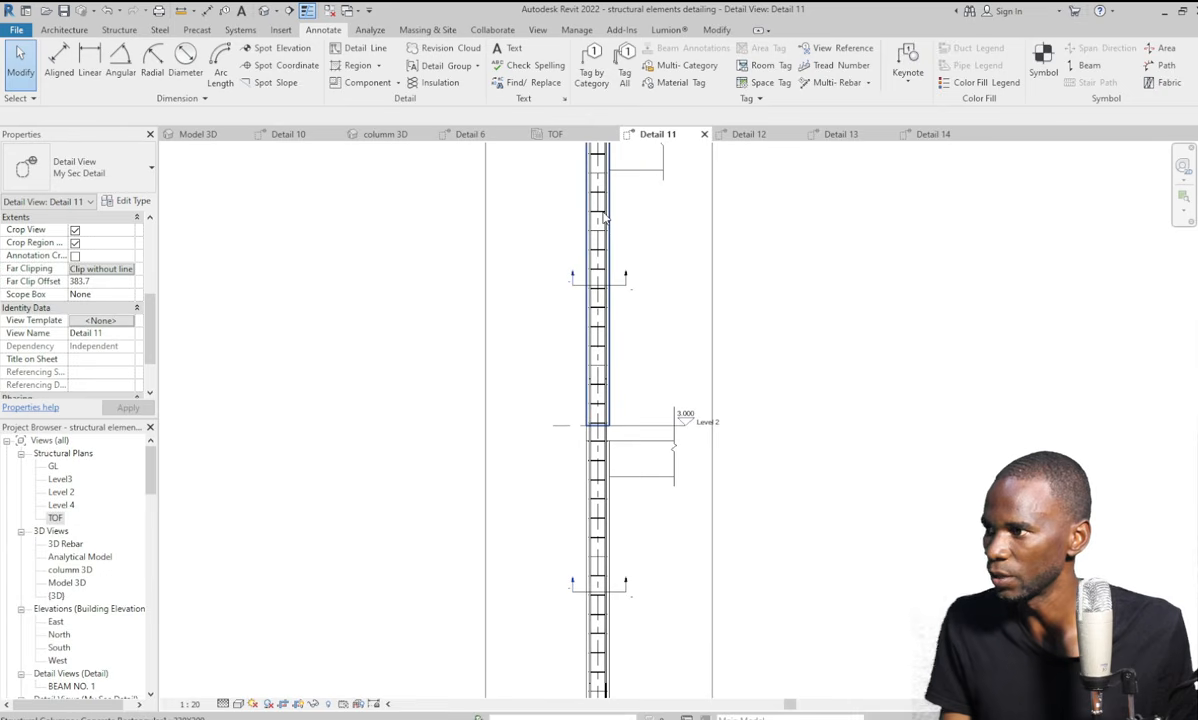
{"action": "scroll", "coordinate": [605, 280], "scroll_direction": "down", "scroll_amount": 1}
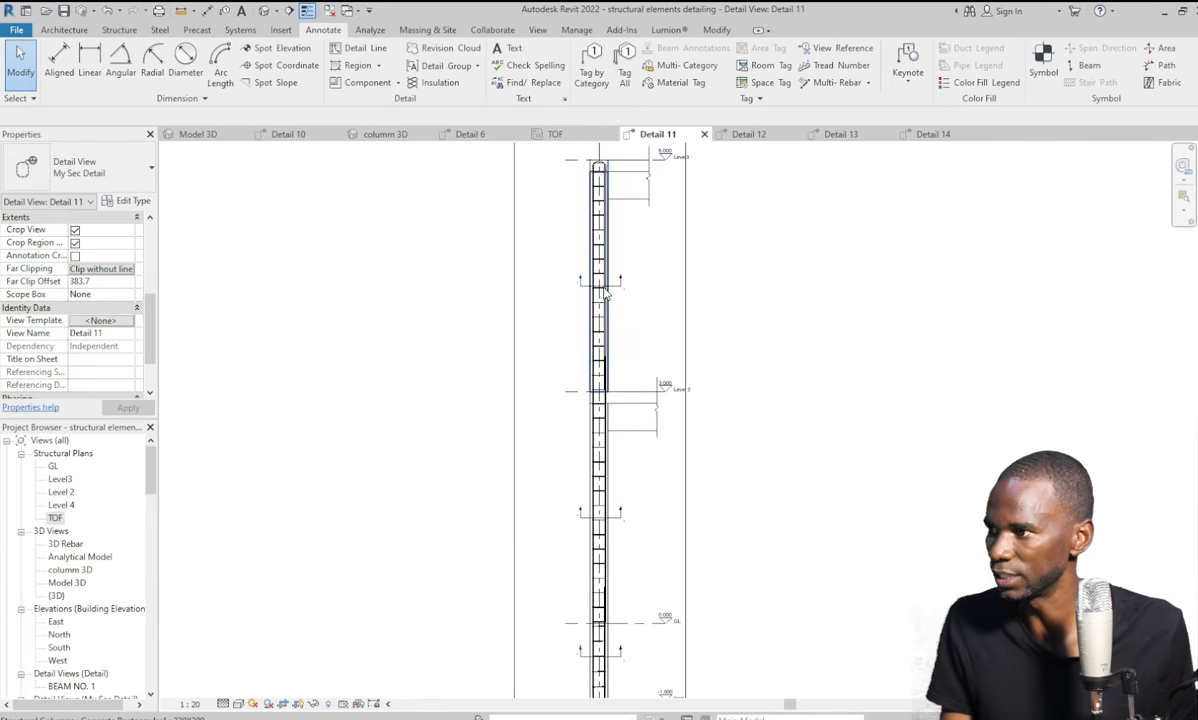
Break the Detail 11 crop region horizontally across the upper column so it splits into an upper and a lower part.
{"action": "scroll", "coordinate": [637, 350], "scroll_direction": "down", "scroll_amount": 2}
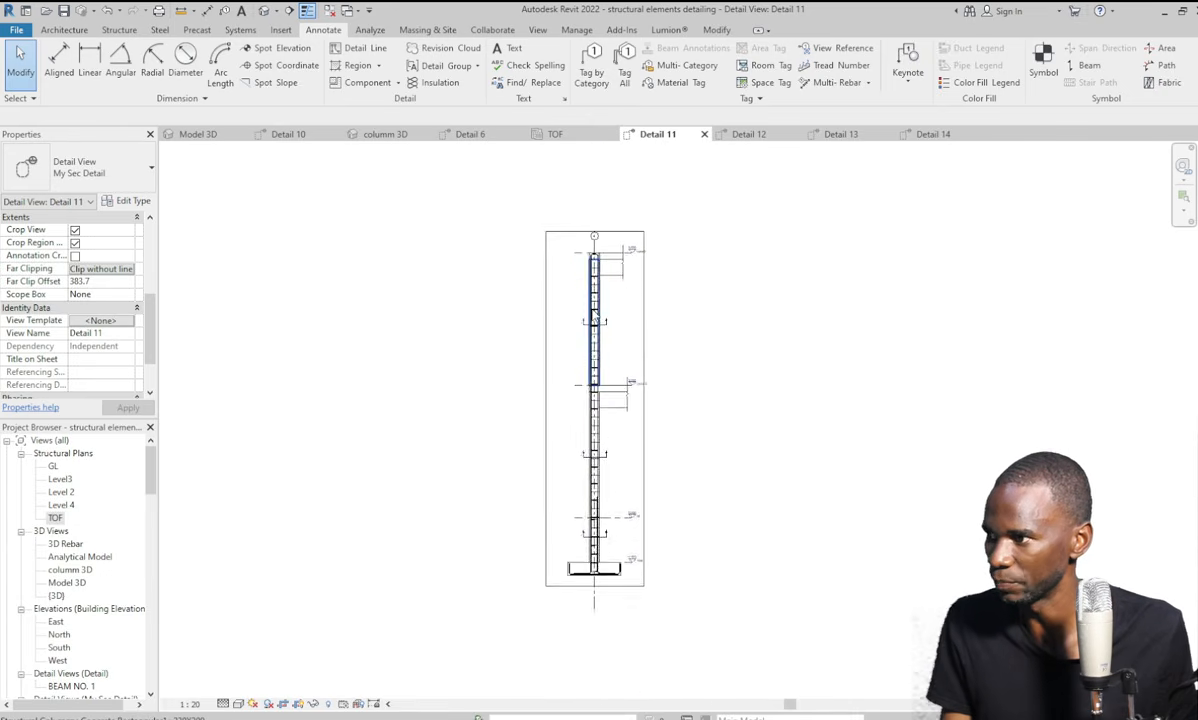
{"action": "scroll", "coordinate": [670, 310], "scroll_direction": "up", "scroll_amount": 2}
{"action": "scroll", "coordinate": [645, 290], "scroll_direction": "down", "scroll_amount": 2}
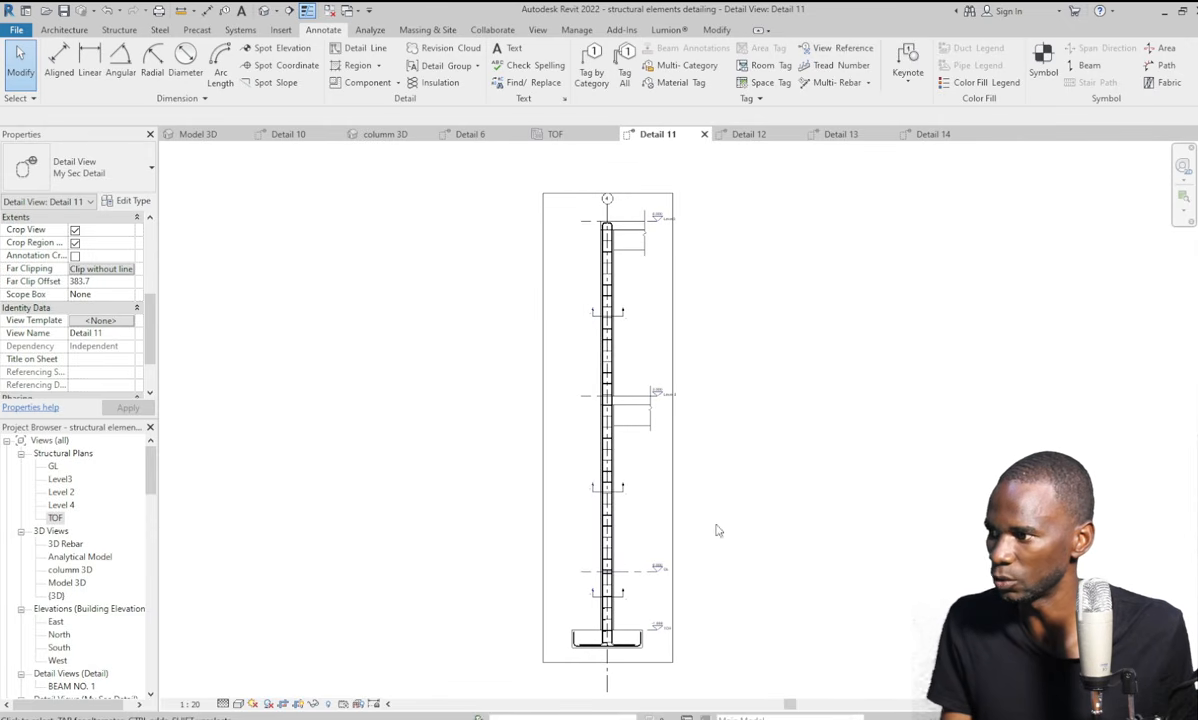
{"action": "scroll", "coordinate": [623, 318], "scroll_direction": "up", "scroll_amount": 1}
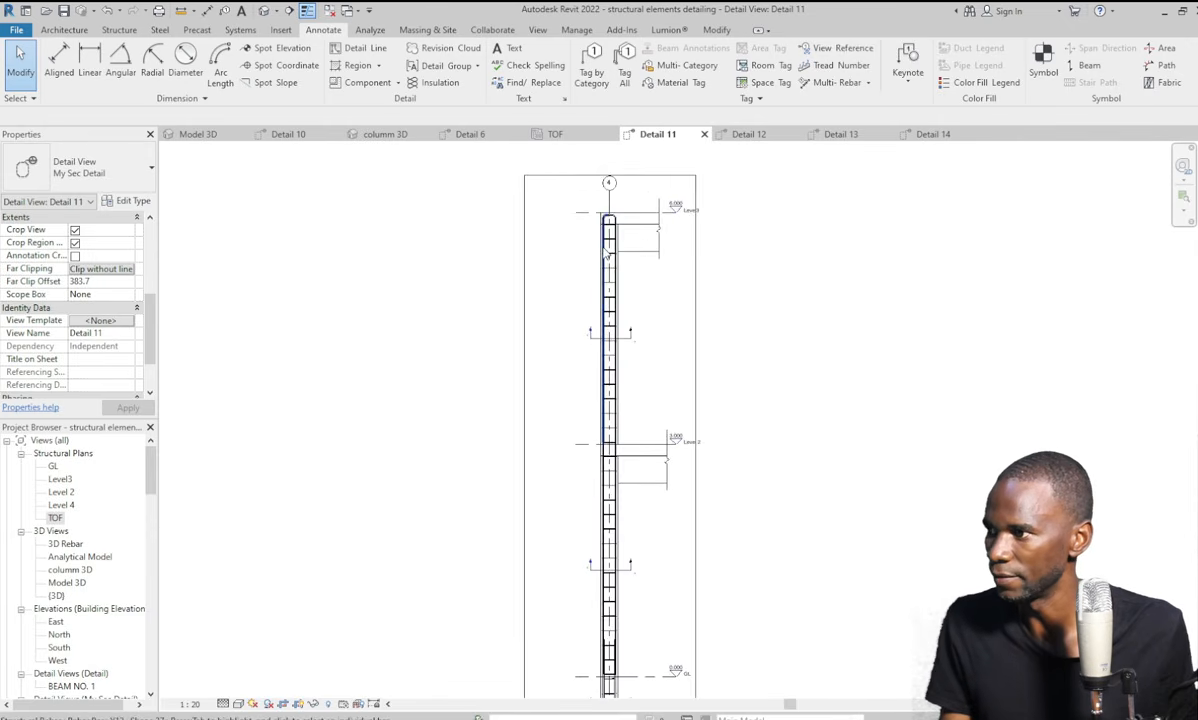
{"action": "scroll", "coordinate": [623, 318], "scroll_direction": "up", "scroll_amount": 2}
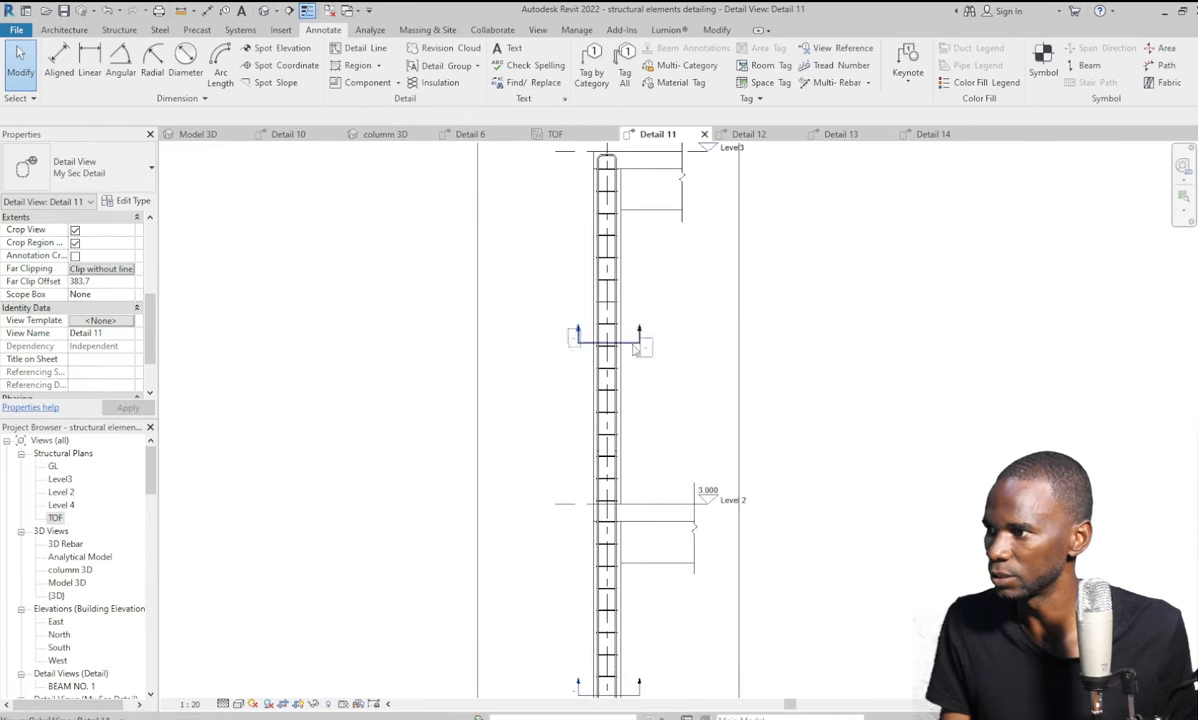
{"action": "left_click", "coordinate": [740, 345]}
{"action": "scroll", "coordinate": [692, 400], "scroll_direction": "down", "scroll_amount": 2}
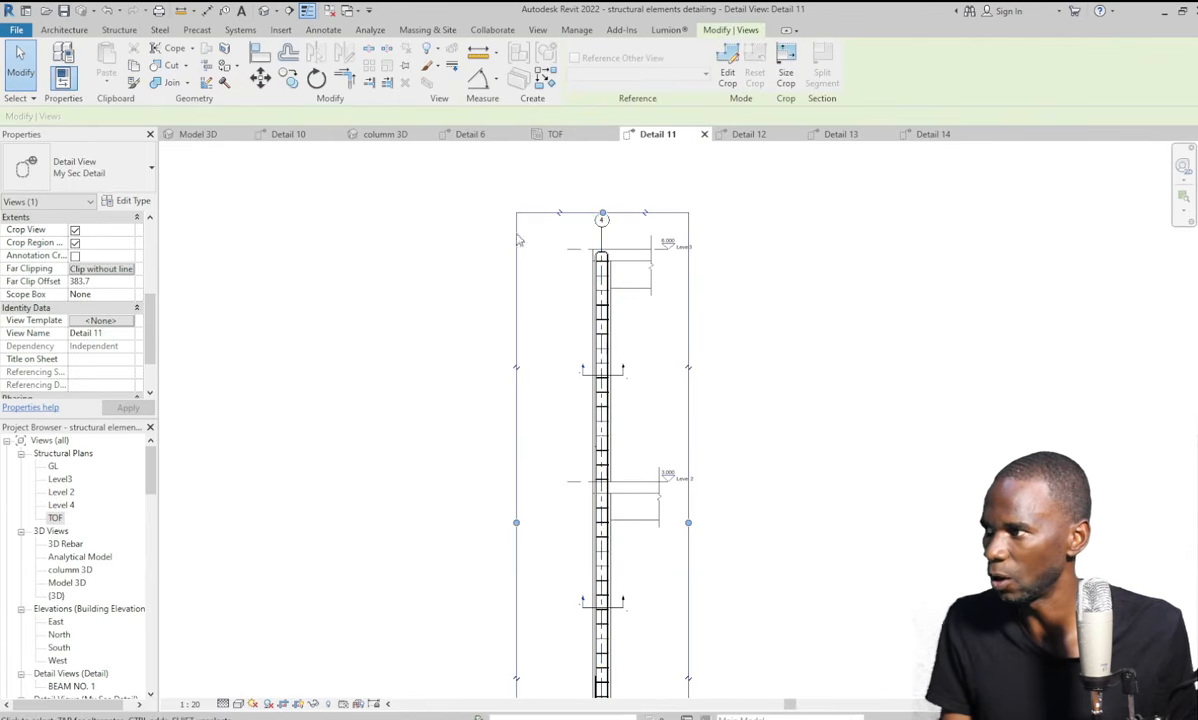
{"action": "scroll", "coordinate": [126, 336], "scroll_direction": "down", "scroll_amount": 2}
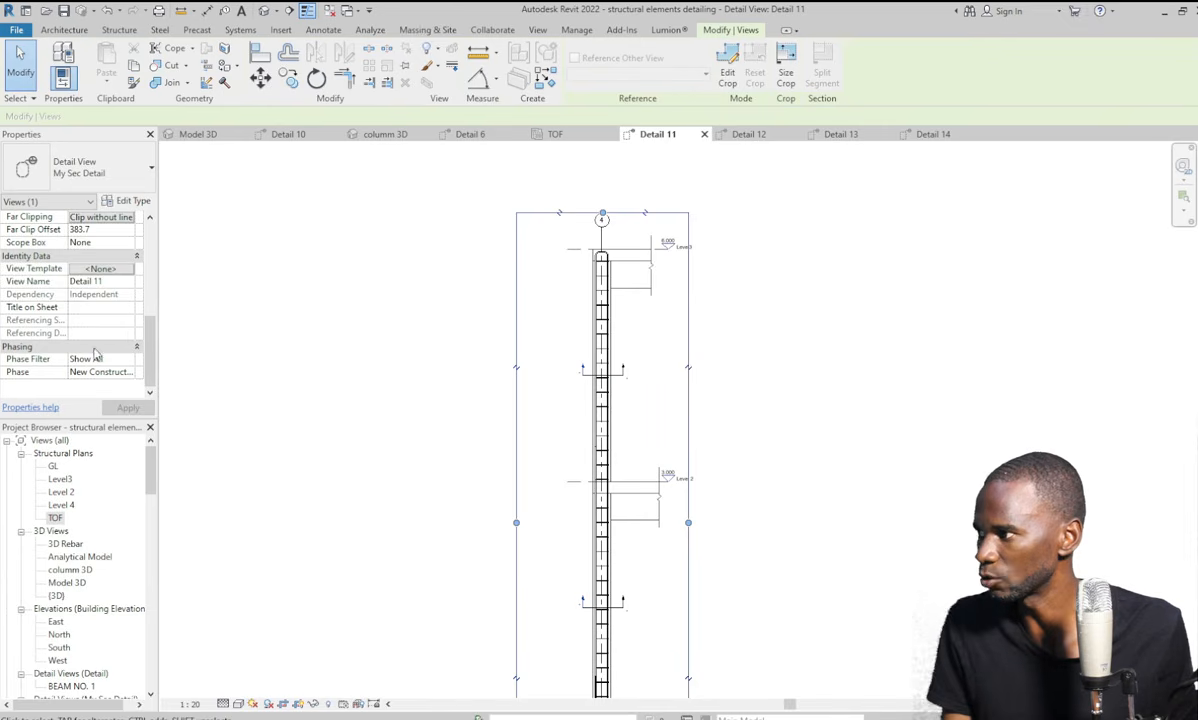
{"action": "scroll", "coordinate": [512, 371], "scroll_direction": "up", "scroll_amount": 2}
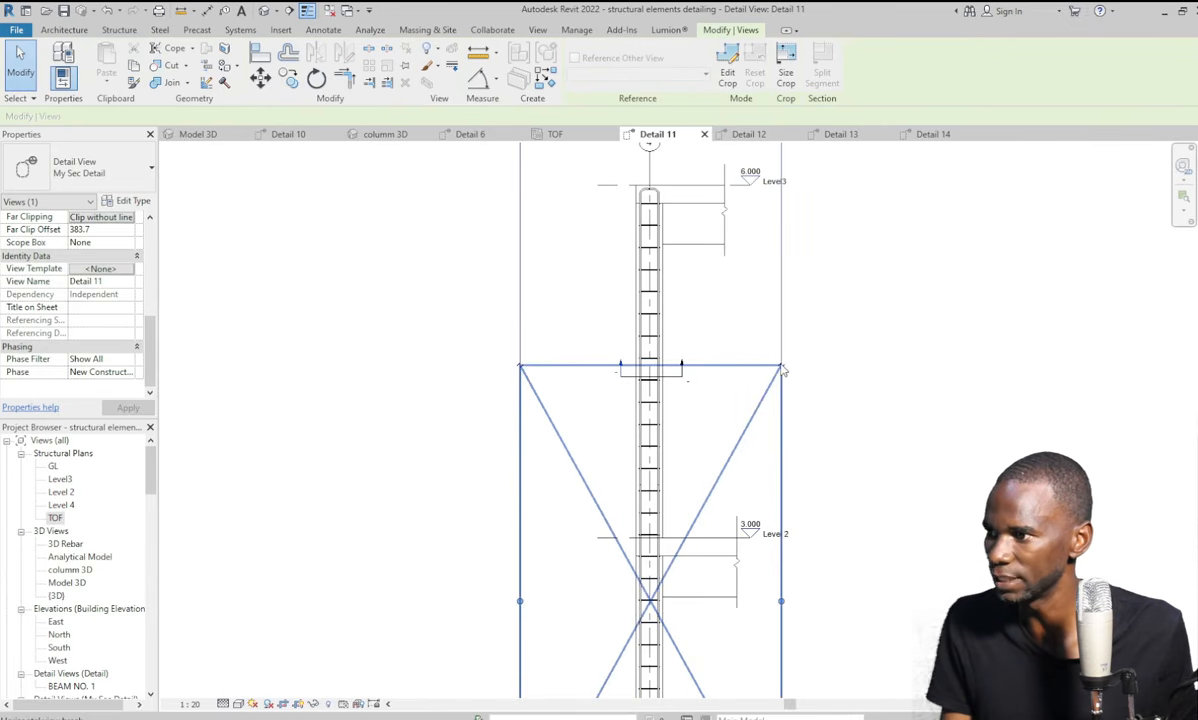
{"action": "left_click", "coordinate": [782, 367]}
Extend the lower crop part upward past Level 2 and the upper crop part downward along the column.
{"action": "scroll", "coordinate": [650, 364], "scroll_direction": "down", "scroll_amount": 4}
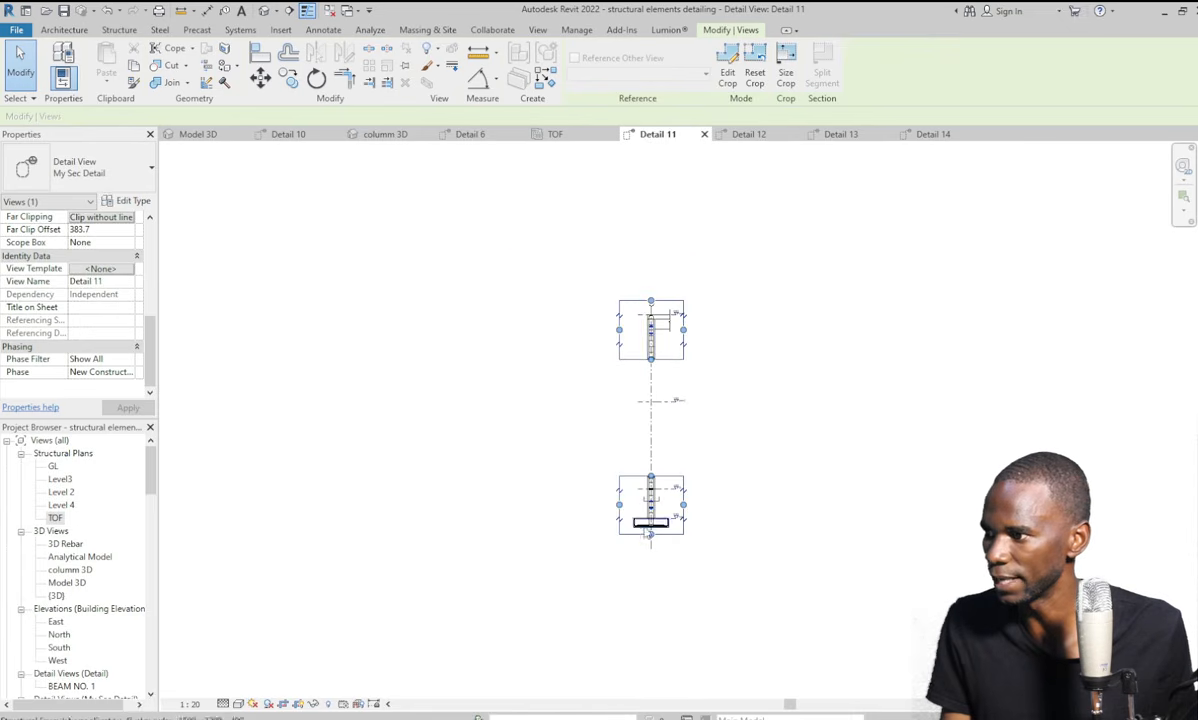
{"action": "scroll", "coordinate": [648, 428], "scroll_direction": "up", "scroll_amount": 2}
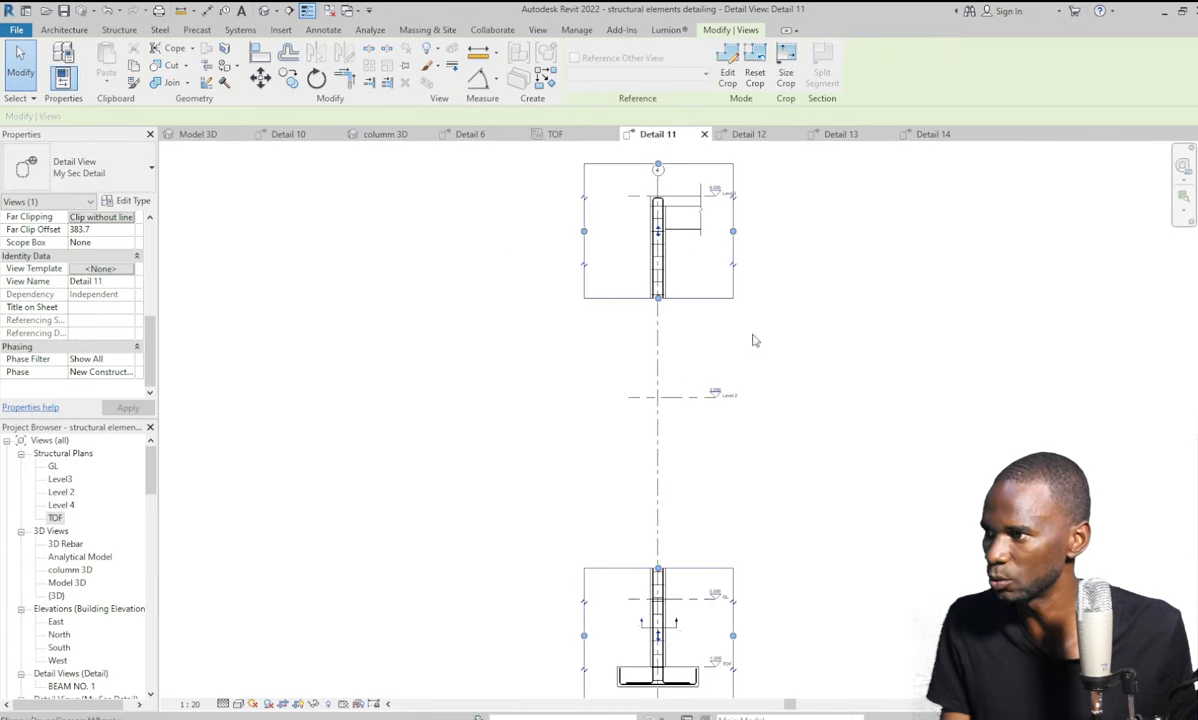
{"action": "left_click_drag", "start_coordinate": [658, 570], "coordinate": [658, 424]}
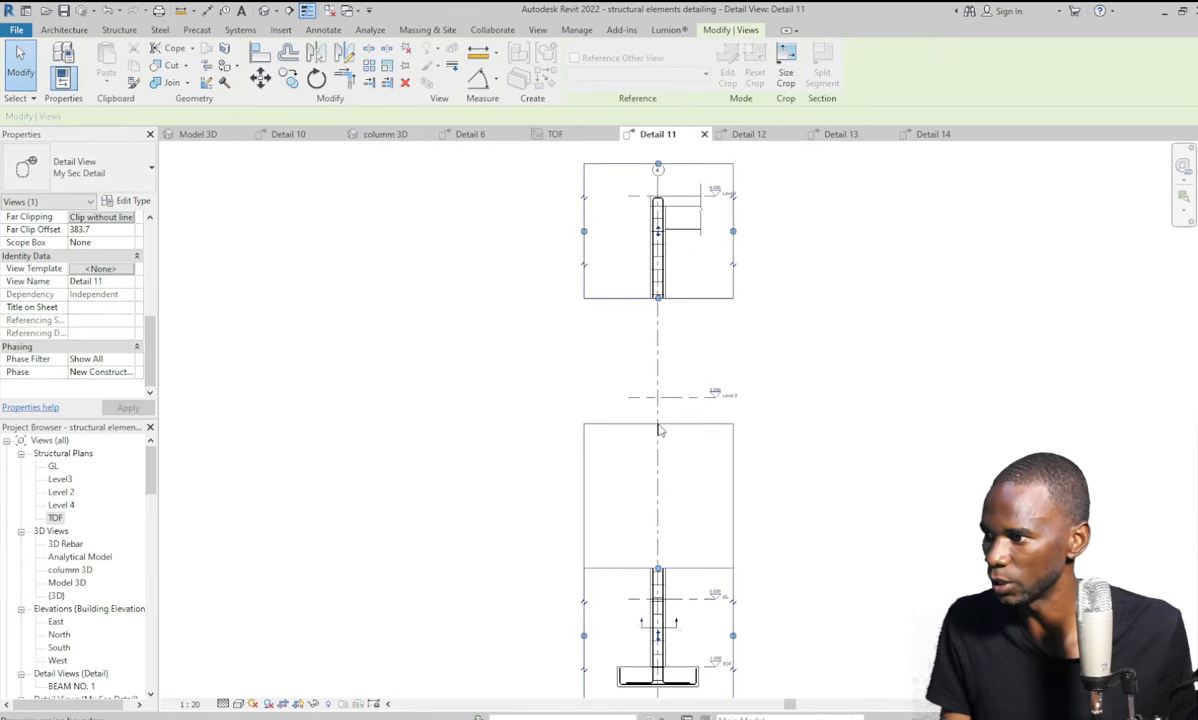
{"action": "left_click_drag", "start_coordinate": [658, 296], "coordinate": [658, 345]}
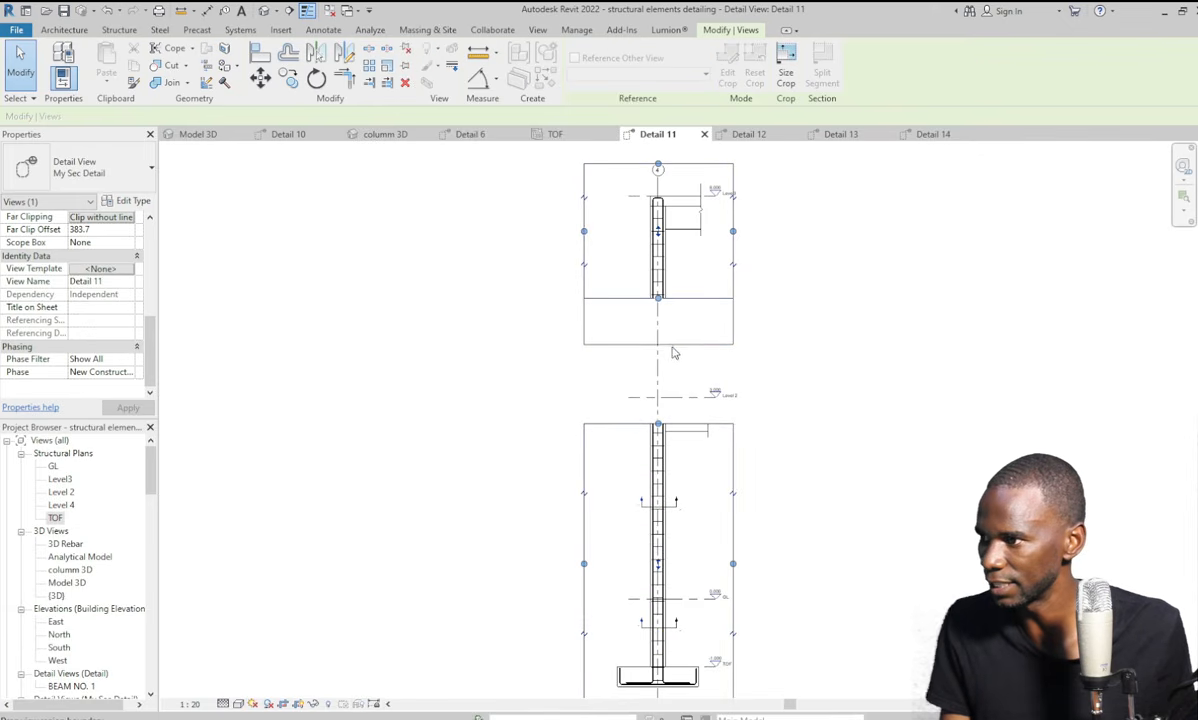
{"action": "left_click_drag", "start_coordinate": [658, 426], "coordinate": [658, 379]}
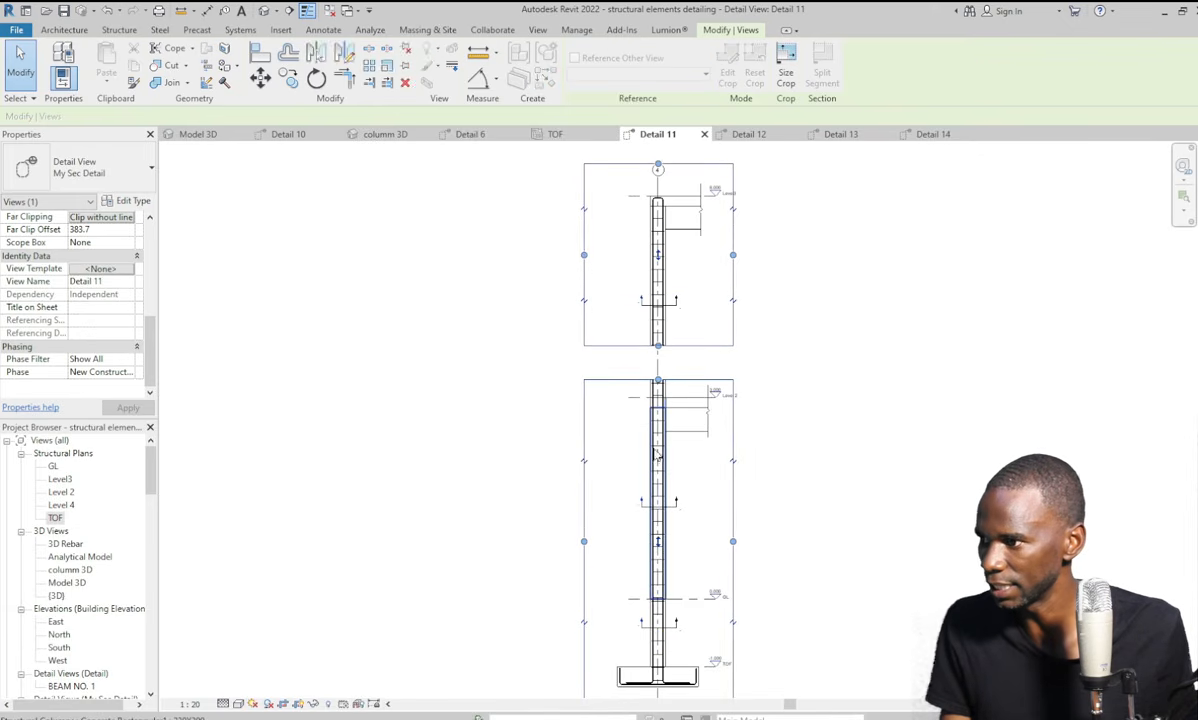
Shorten the upper crop part to just below the Level3 beam and raise the lower part's upper edge further above Level 2.
{"action": "scroll", "coordinate": [665, 505], "scroll_direction": "up", "scroll_amount": 1}
{"action": "scroll", "coordinate": [669, 347], "scroll_direction": "down", "scroll_amount": 2}
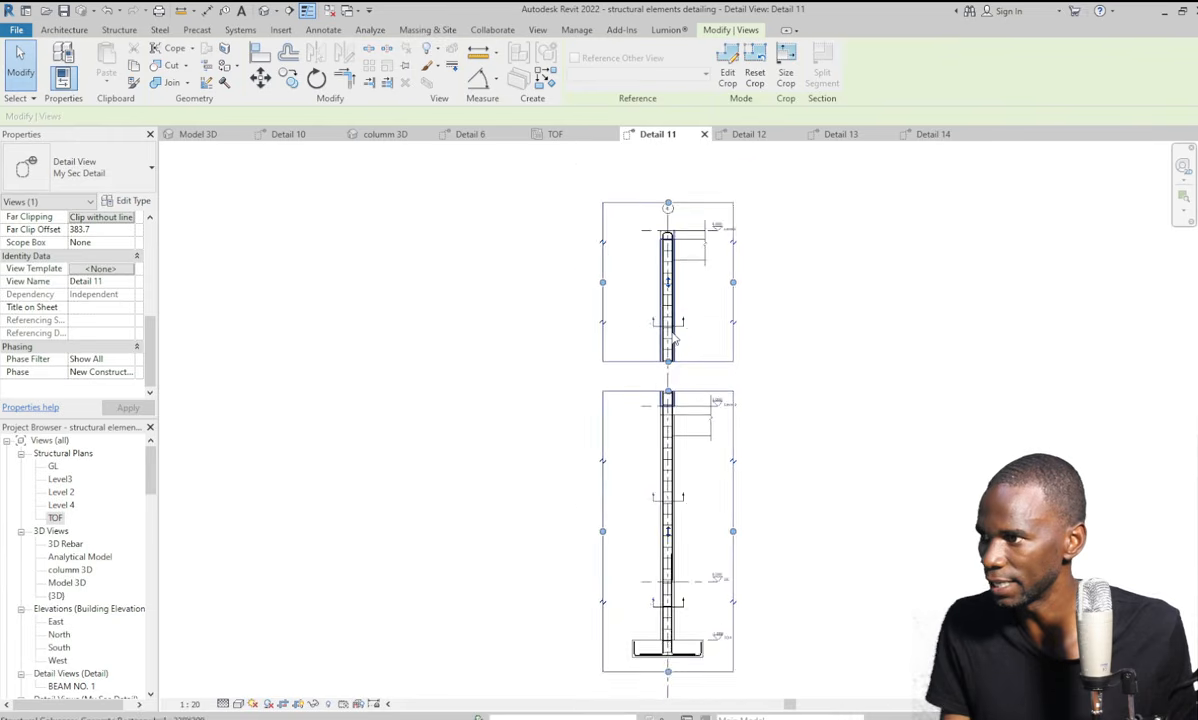
{"action": "scroll", "coordinate": [672, 338], "scroll_direction": "up", "scroll_amount": 2}
{"action": "left_click_drag", "start_coordinate": [669, 375], "coordinate": [668, 270]}
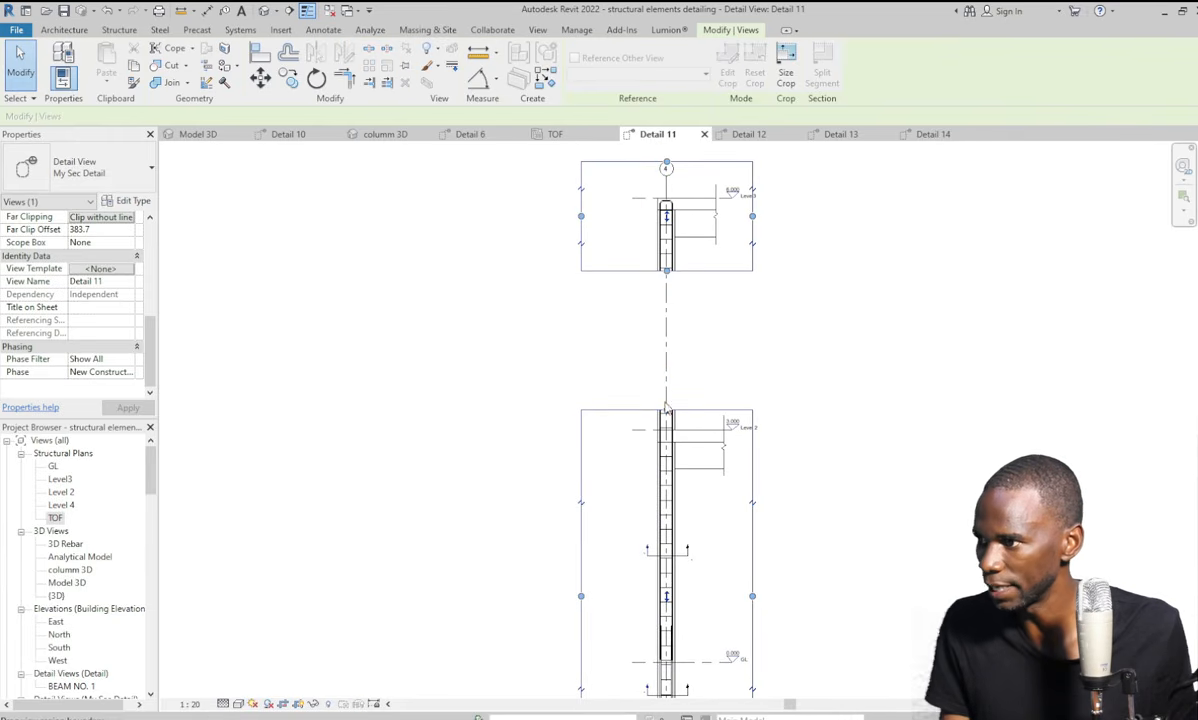
{"action": "left_click_drag", "start_coordinate": [666, 410], "coordinate": [666, 369]}
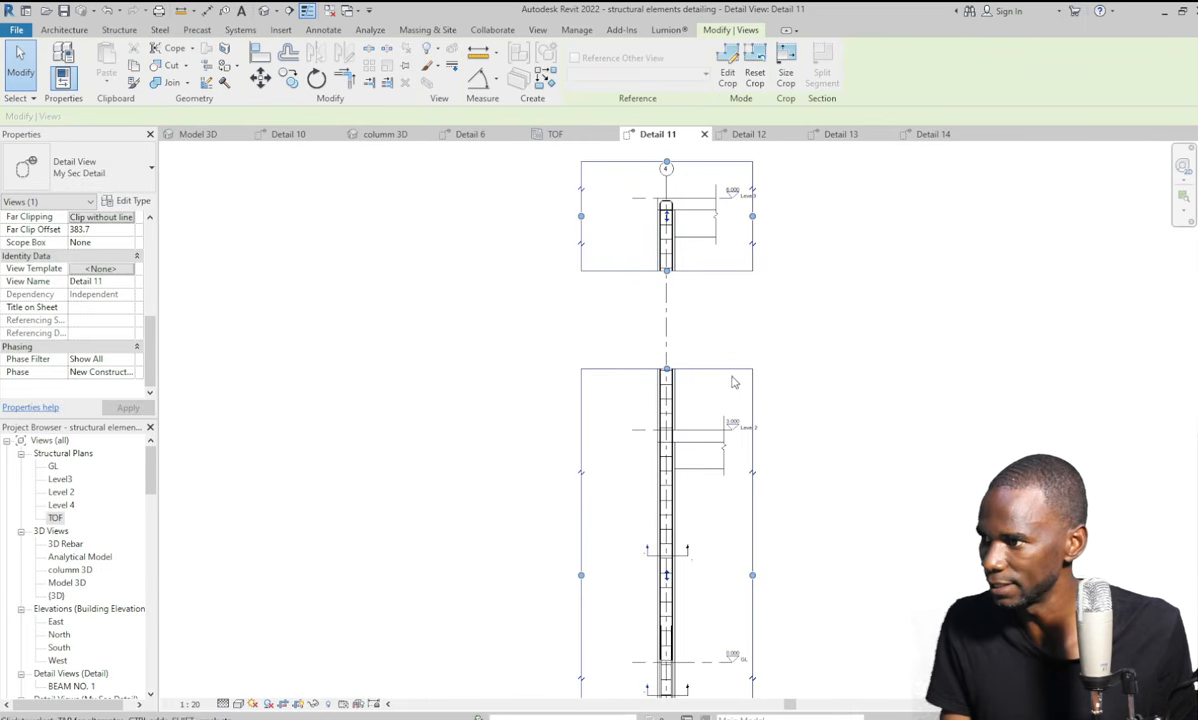
{"action": "left_click", "coordinate": [876, 374]}
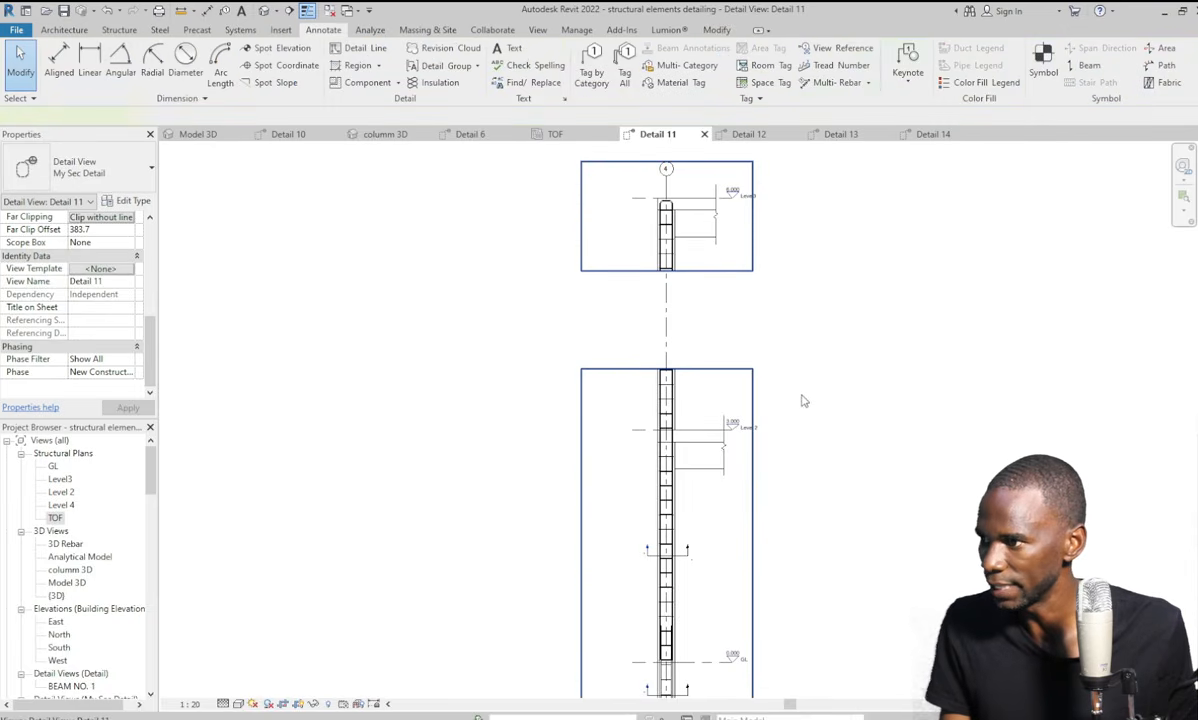
Move the upper crop part down close to the lower one and trim the lower part's upper edge slightly.
{"action": "left_click", "coordinate": [753, 401]}
{"action": "scroll", "coordinate": [668, 222], "scroll_direction": "up", "scroll_amount": 3}
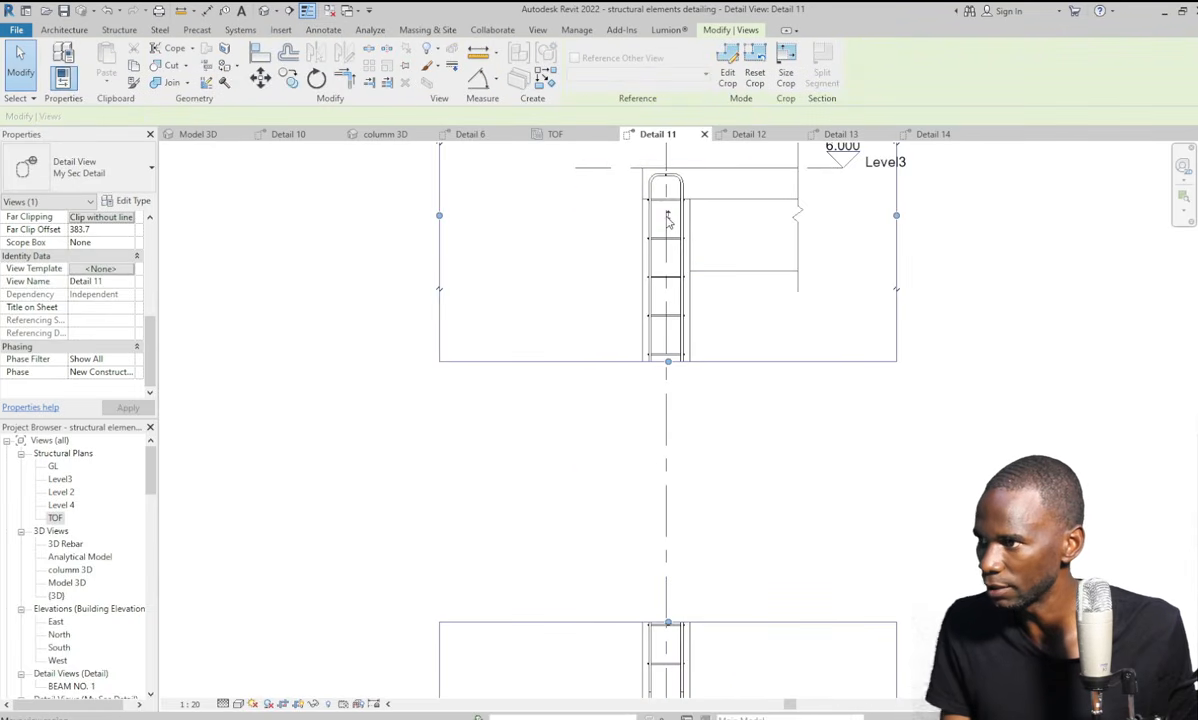
{"action": "left_click_drag", "start_coordinate": [668, 220], "coordinate": [677, 460]}
{"action": "scroll", "coordinate": [686, 430], "scroll_direction": "down", "scroll_amount": 3}
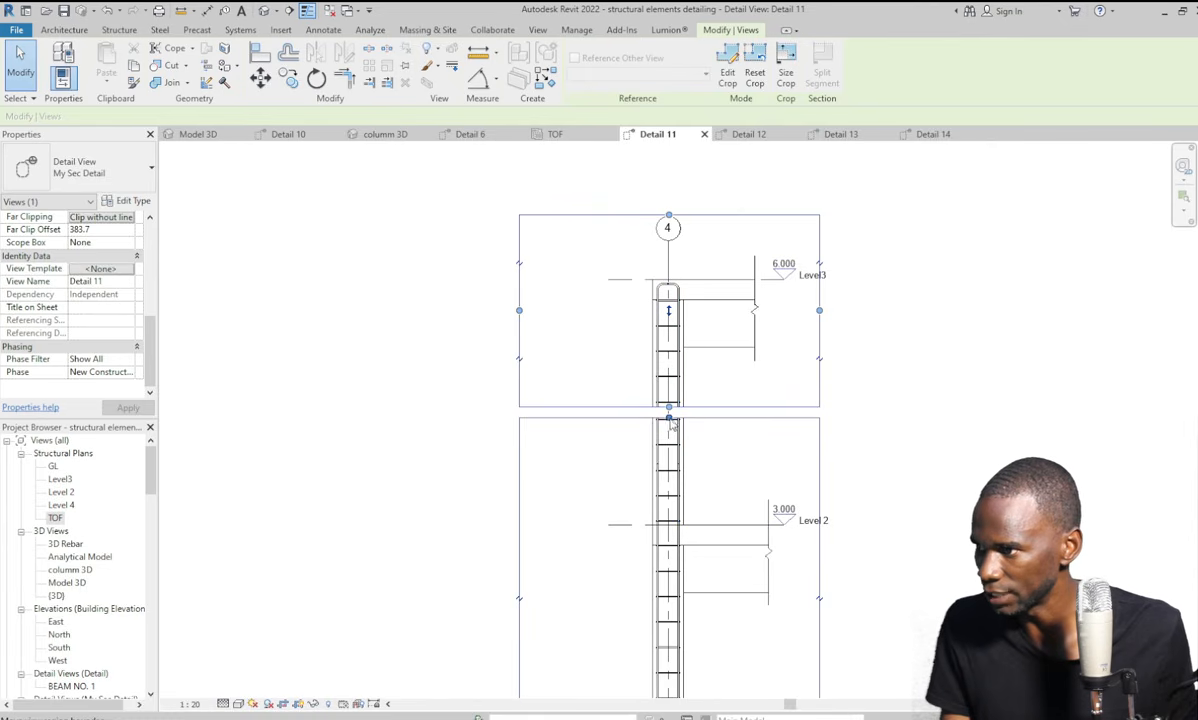
{"action": "left_click_drag", "start_coordinate": [671, 425], "coordinate": [674, 434]}
{"action": "scroll", "coordinate": [850, 505], "scroll_direction": "down", "scroll_amount": 2}
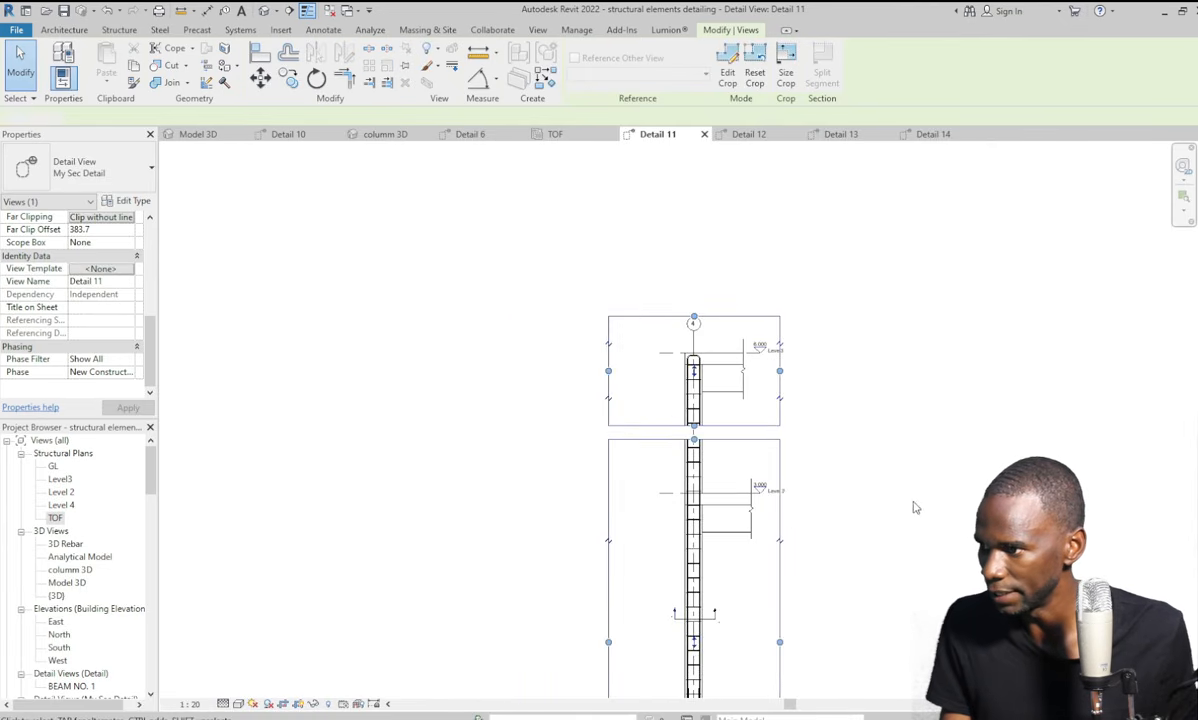
{"action": "left_click", "coordinate": [915, 508]}
Move the upper crop part slightly further down to narrow the gap above the lower part.
{"action": "left_click", "coordinate": [781, 544]}
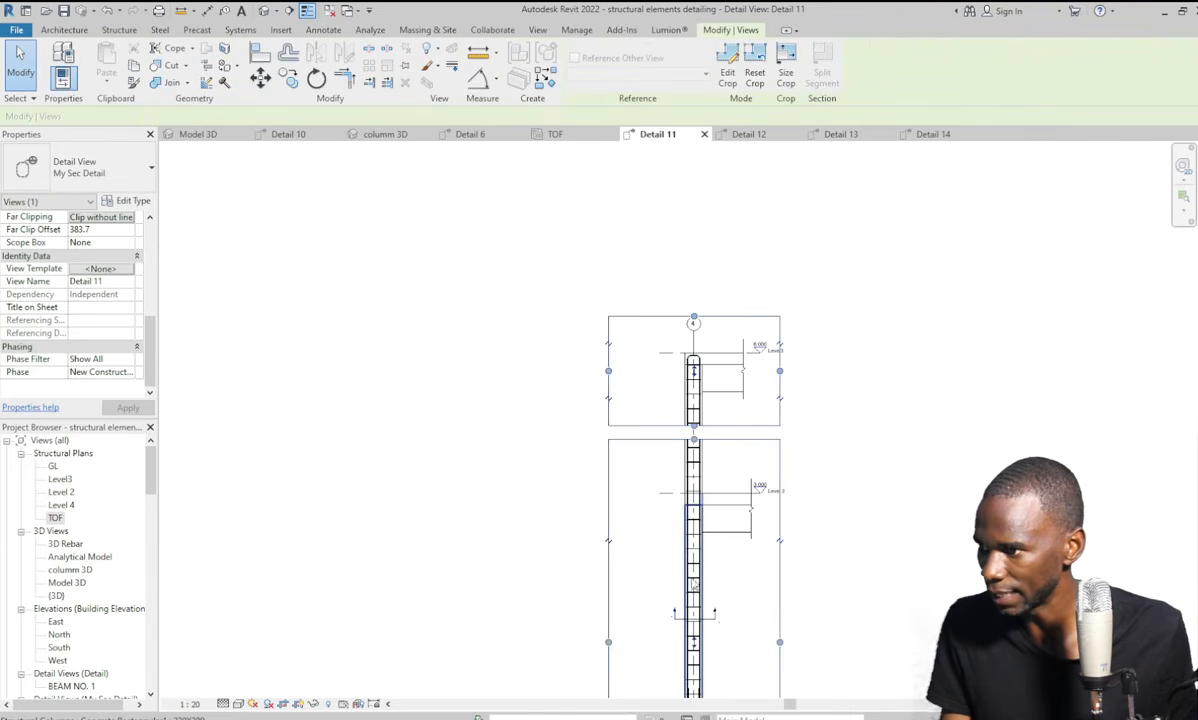
{"action": "scroll", "coordinate": [694, 585], "scroll_direction": "up", "scroll_amount": 2}
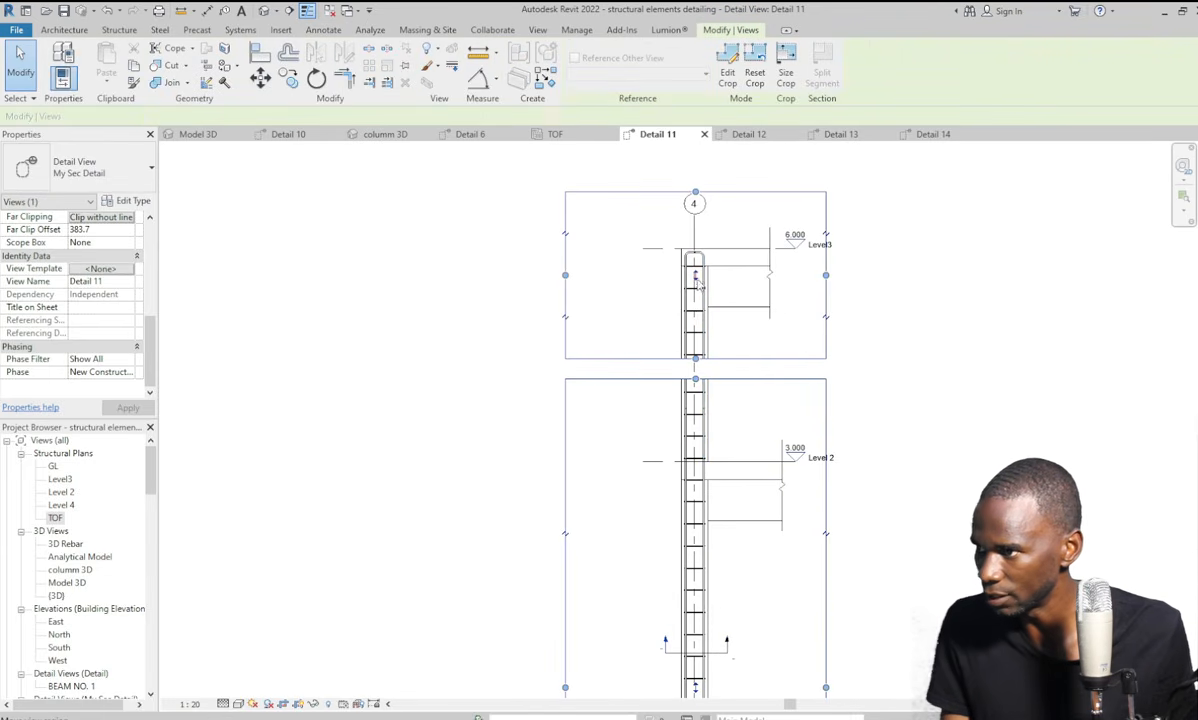
{"action": "scroll", "coordinate": [697, 283], "scroll_direction": "up", "scroll_amount": 3}
{"action": "scroll", "coordinate": [700, 272], "scroll_direction": "down", "scroll_amount": 2}
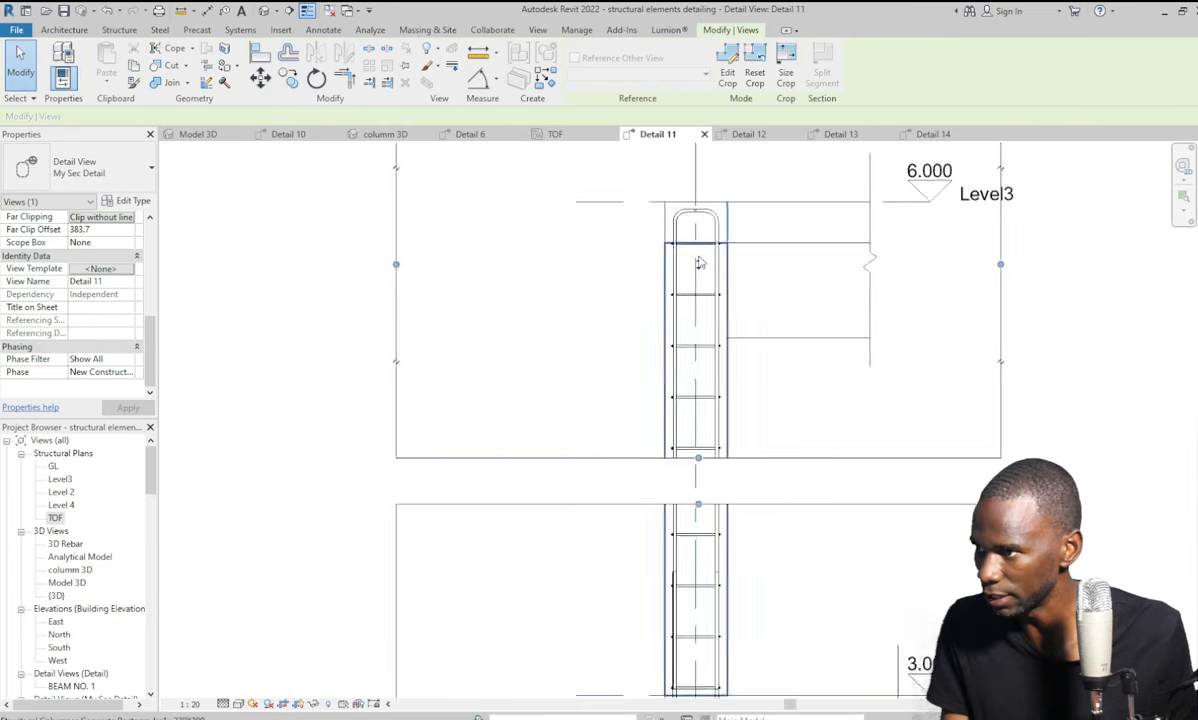
{"action": "left_click_drag", "start_coordinate": [703, 268], "coordinate": [706, 290]}
{"action": "left_click", "coordinate": [901, 406]}
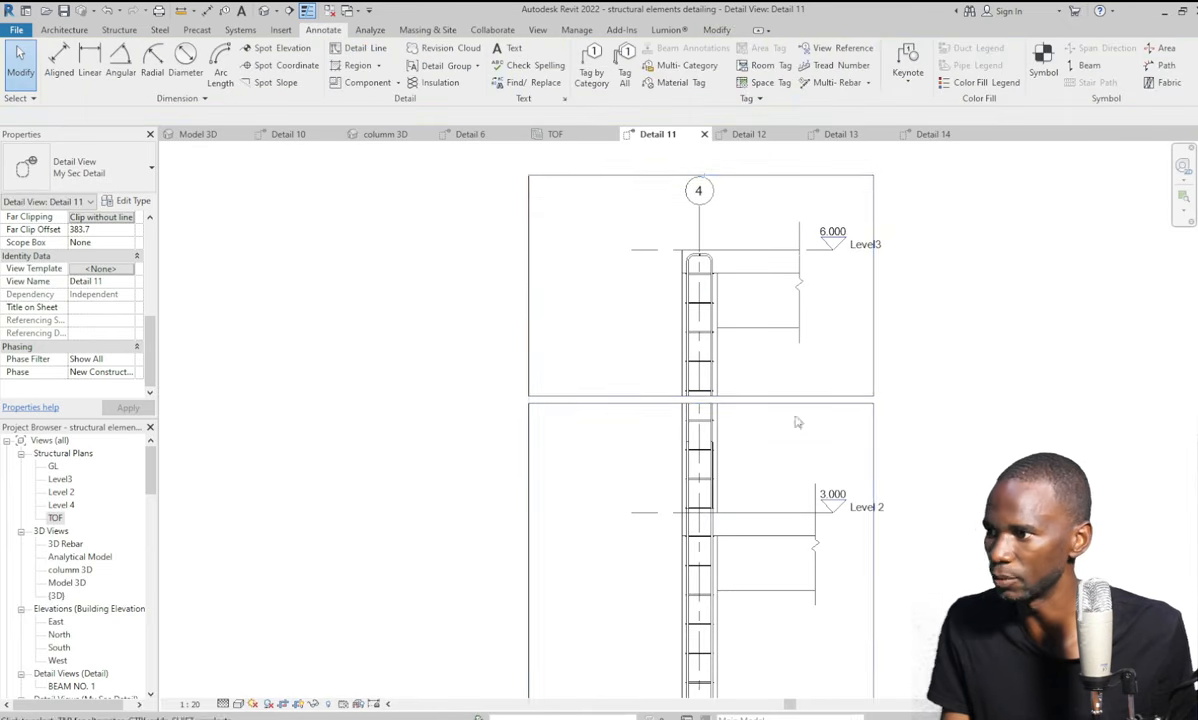
Break the lower crop part horizontally along the column between Level 2 and GL.
{"action": "scroll", "coordinate": [702, 292], "scroll_direction": "down", "scroll_amount": 3}
{"action": "scroll", "coordinate": [735, 430], "scroll_direction": "up", "scroll_amount": 1}
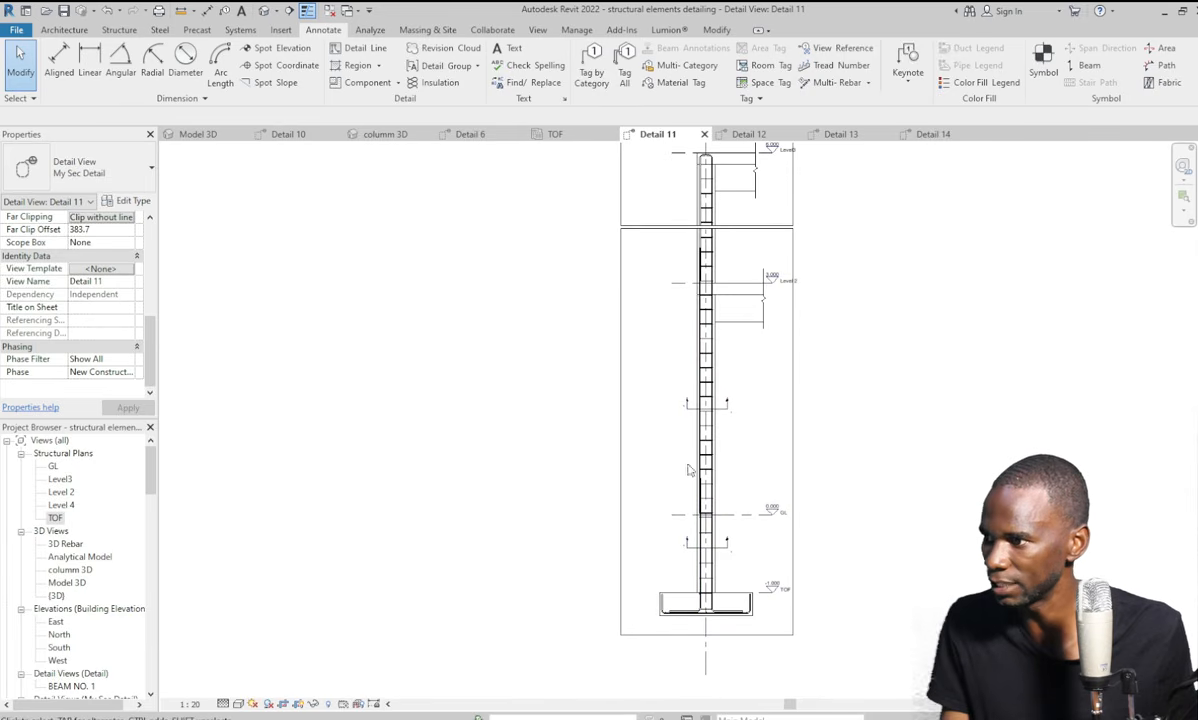
{"action": "left_click", "coordinate": [793, 448]}
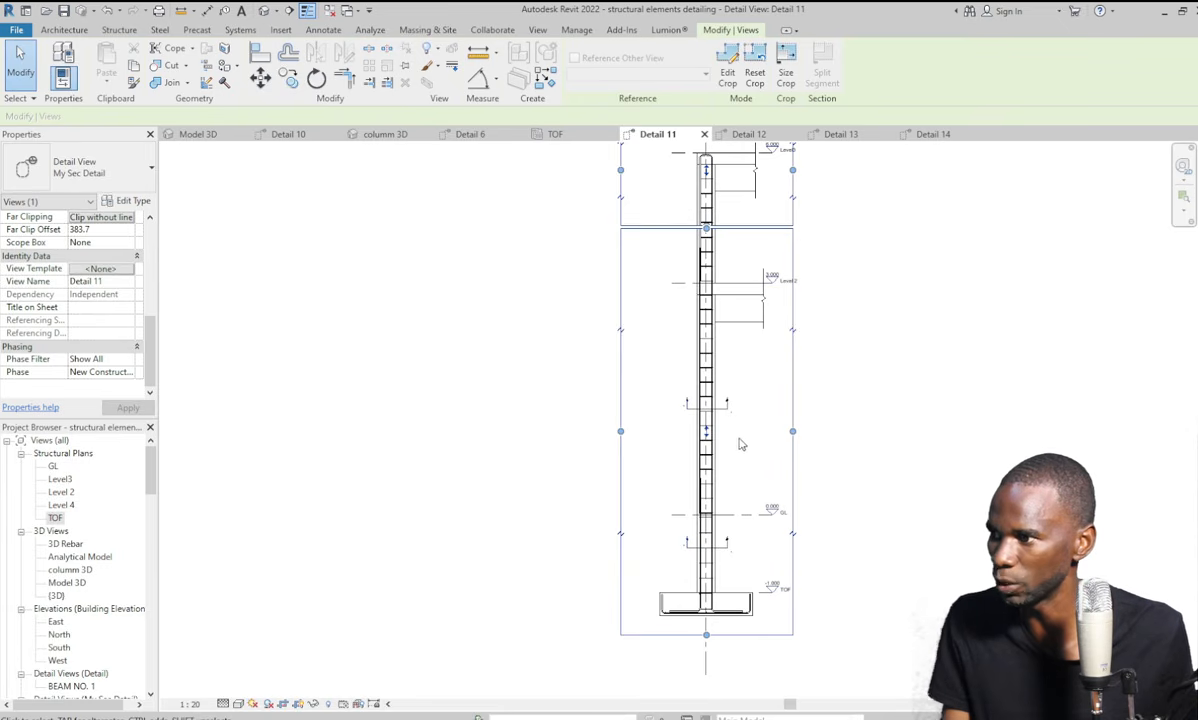
{"action": "scroll", "coordinate": [745, 447], "scroll_direction": "down", "scroll_amount": 2}
{"action": "scroll", "coordinate": [745, 447], "scroll_direction": "up", "scroll_amount": 3}
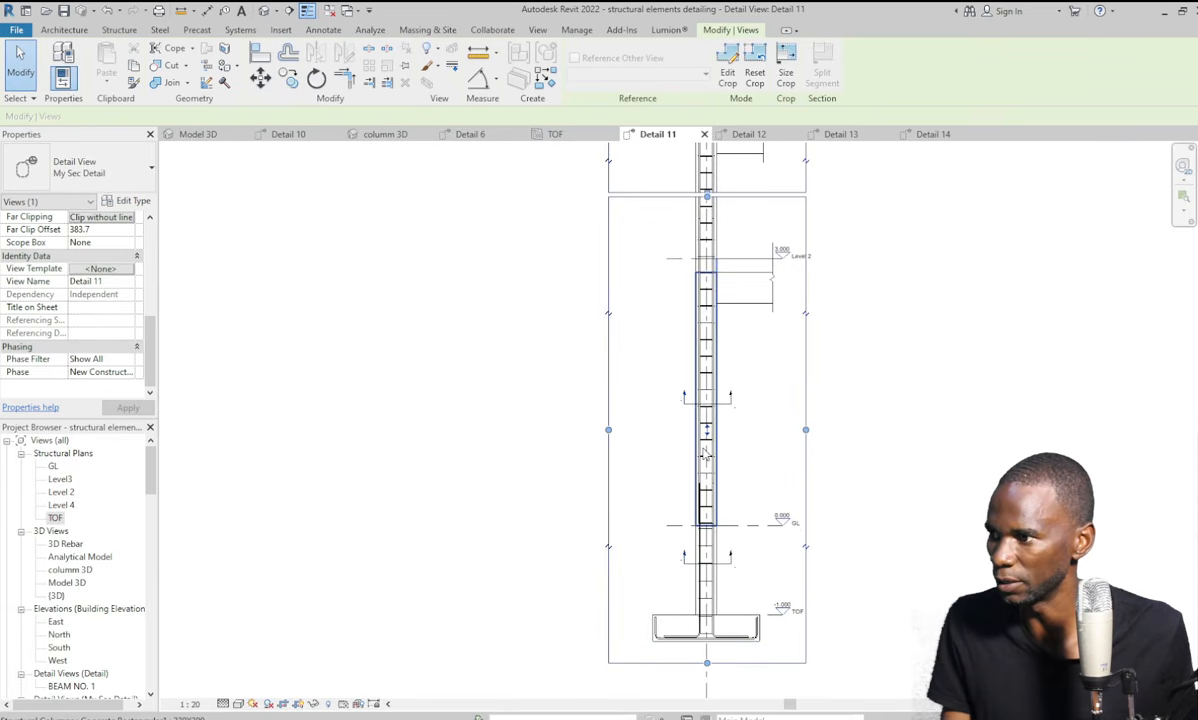
{"action": "scroll", "coordinate": [730, 462], "scroll_direction": "up", "scroll_amount": 2}
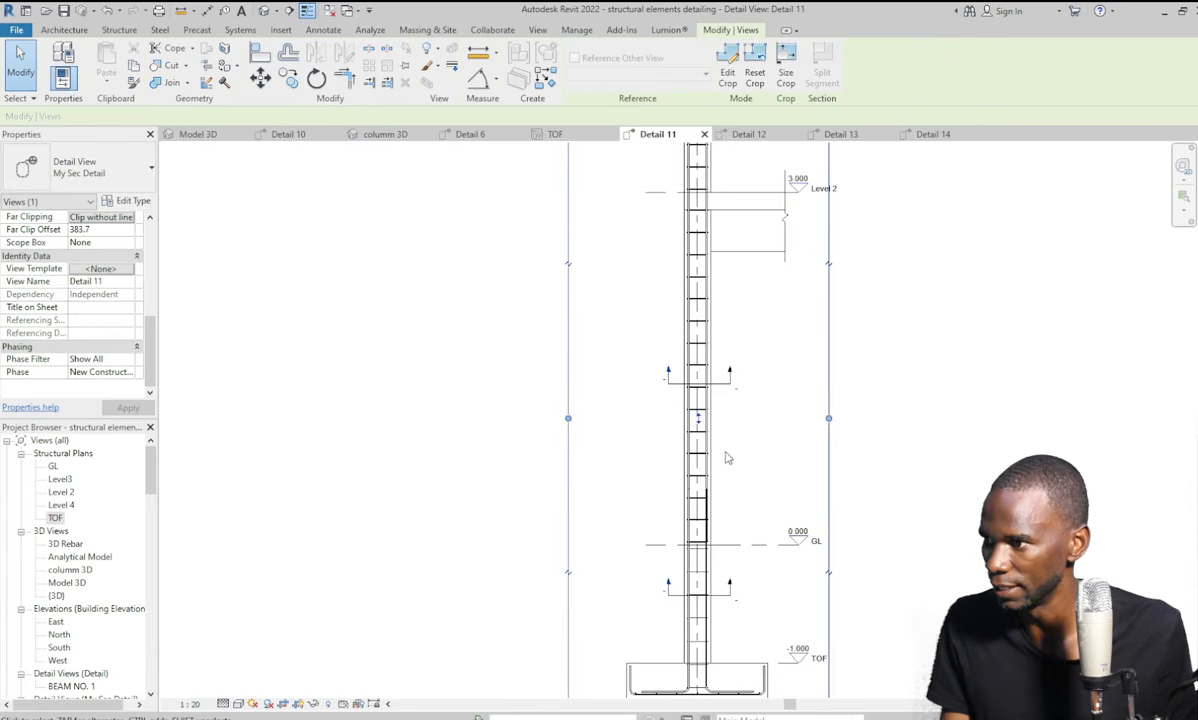
{"action": "scroll", "coordinate": [807, 443], "scroll_direction": "down", "scroll_amount": 2}
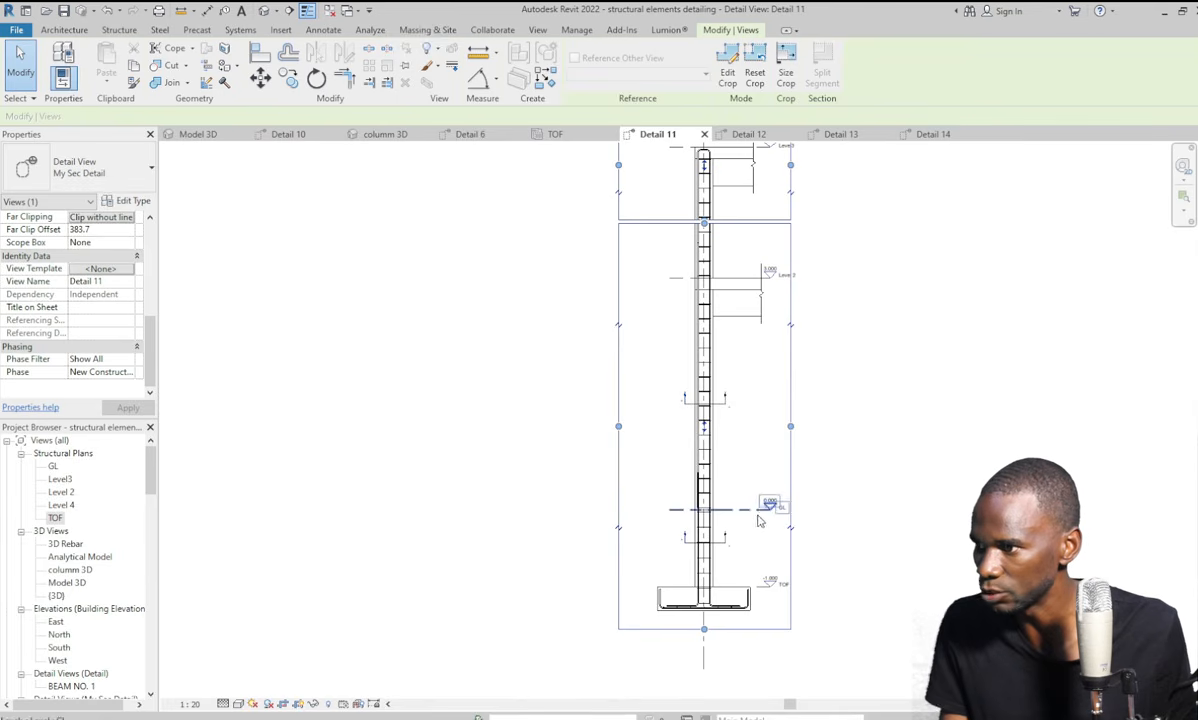
{"action": "left_click", "coordinate": [791, 330]}
Extend the middle crop part further below the Level 2 beam and the footing crop part further above GL.
{"action": "left_click_drag", "start_coordinate": [705, 327], "coordinate": [705, 360]}
{"action": "left_click_drag", "start_coordinate": [705, 528], "coordinate": [707, 452]}
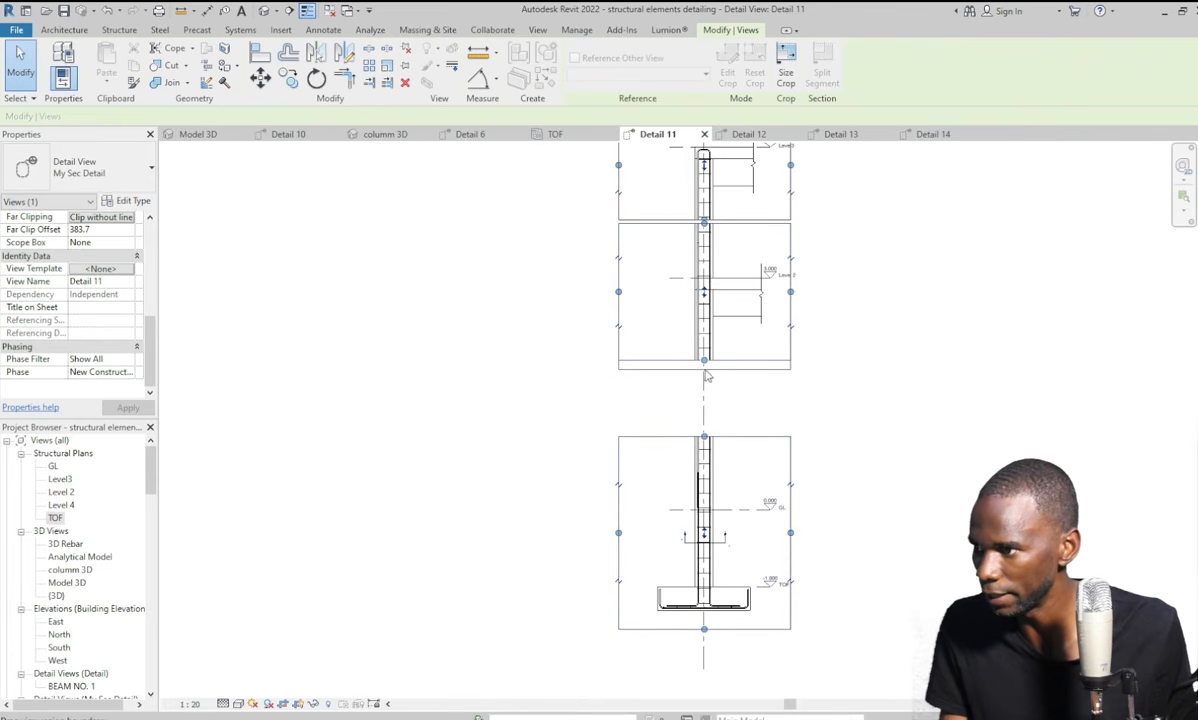
{"action": "left_click", "coordinate": [855, 432]}
Move the middle crop part down to just above the footing part, and the Level3 part down to just above the middle one.
{"action": "left_click", "coordinate": [791, 358]}
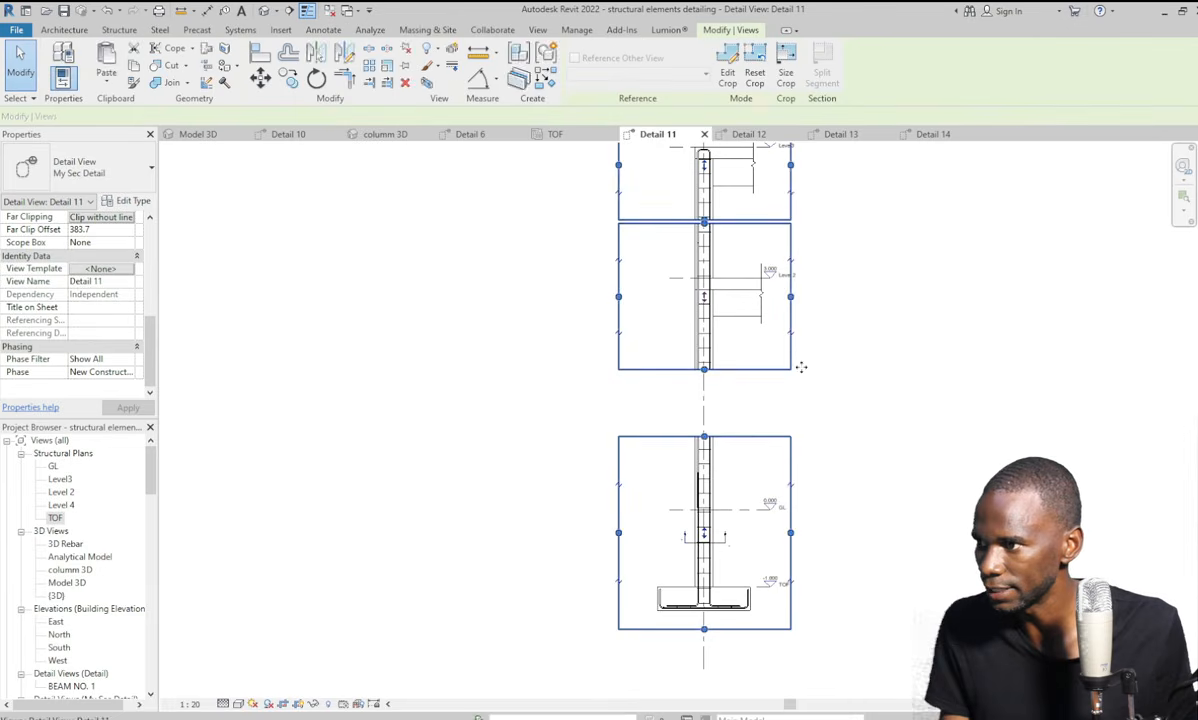
{"action": "left_click_drag", "start_coordinate": [706, 298], "coordinate": [711, 362]}
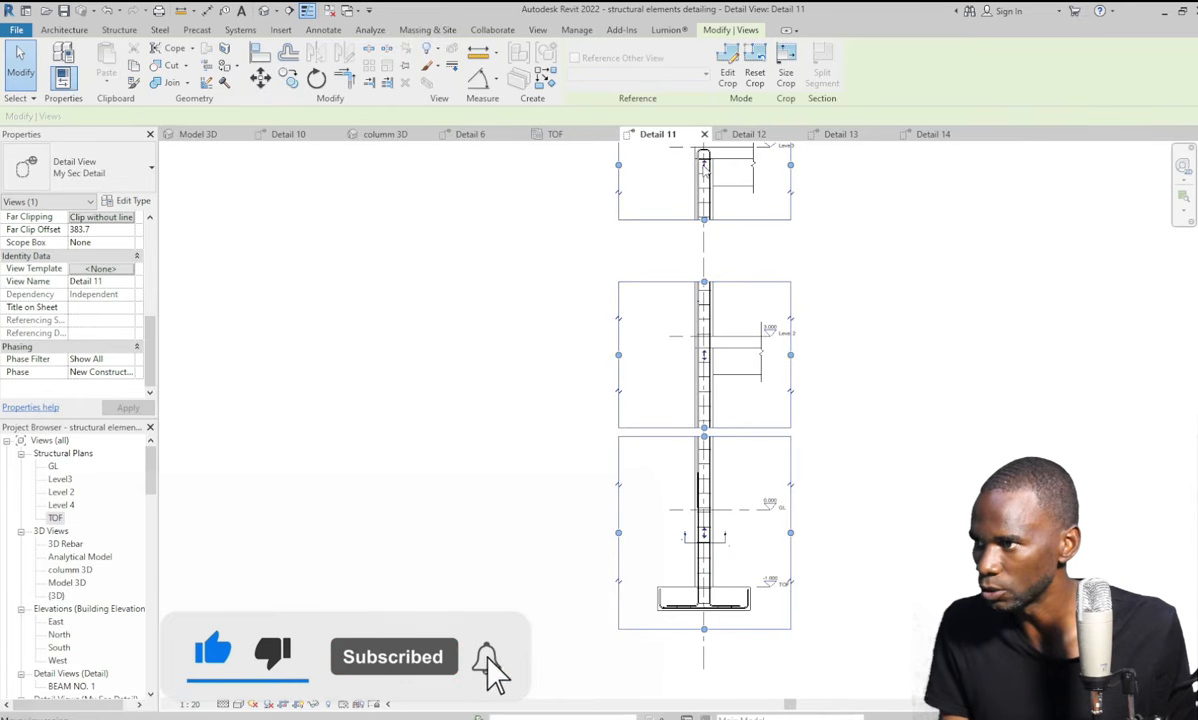
{"action": "left_click_drag", "start_coordinate": [705, 166], "coordinate": [708, 220]}
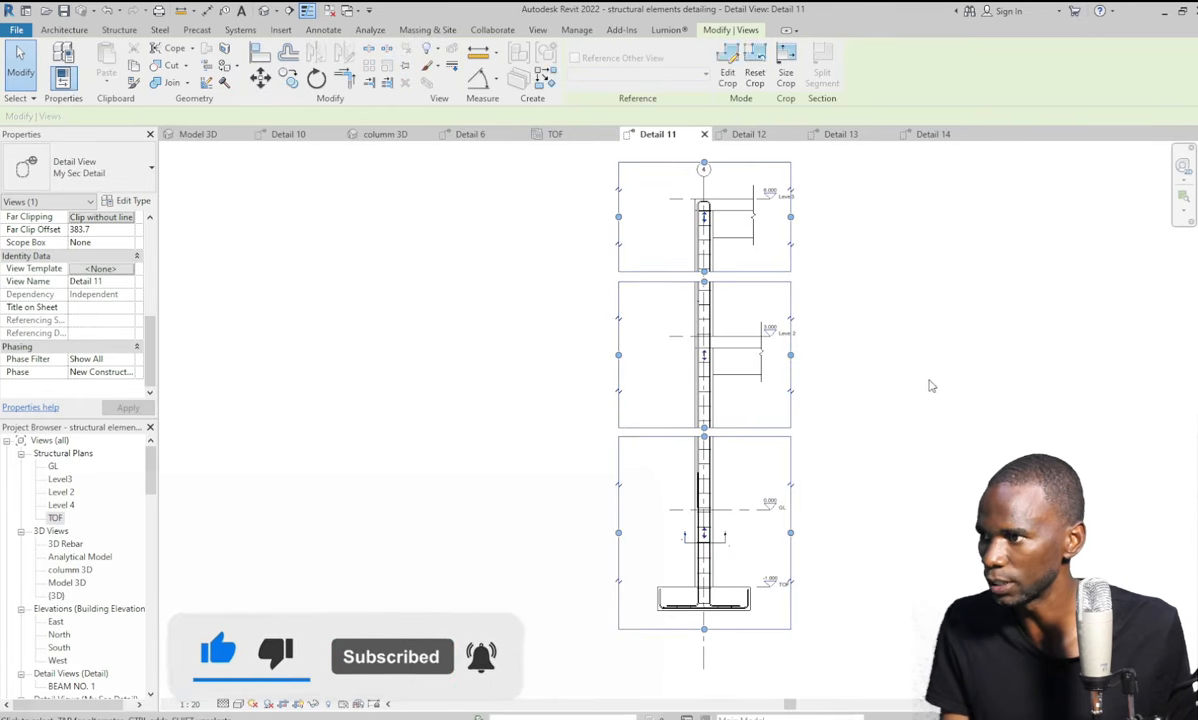
{"action": "left_click", "coordinate": [930, 384]}
Measure the distance between the Level 2 and Level3 lines across the view break with an aligned dimension preview, without placing it.
{"action": "scroll", "coordinate": [715, 467], "scroll_direction": "down", "scroll_amount": 3}
{"action": "scroll", "coordinate": [740, 402], "scroll_direction": "up", "scroll_amount": 4}
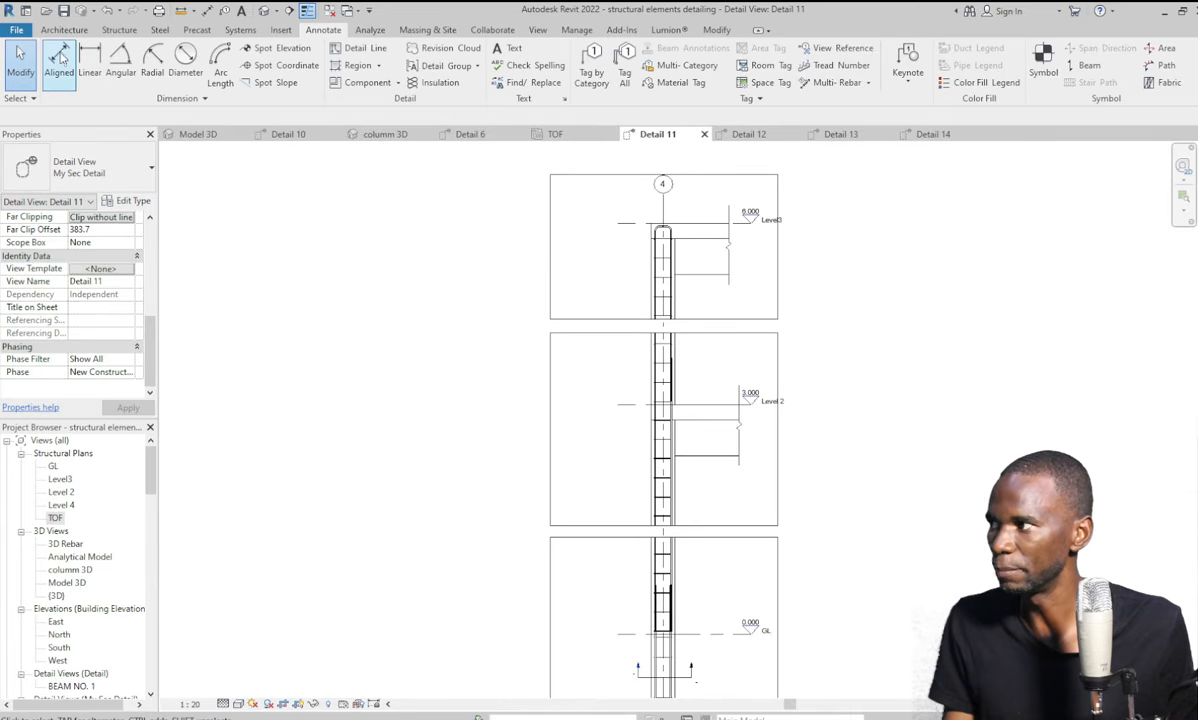
{"action": "left_click", "coordinate": [60, 58]}
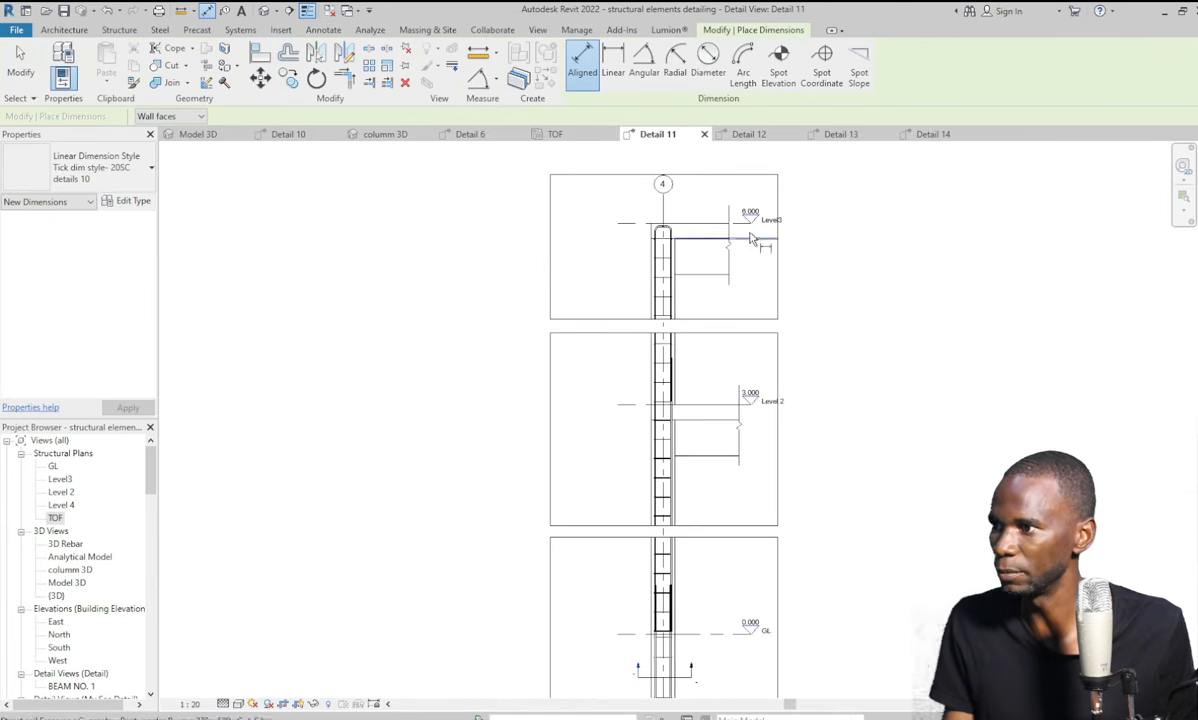
{"action": "left_click", "coordinate": [627, 407]}
{"action": "left_click", "coordinate": [628, 222]}
{"action": "scroll", "coordinate": [618, 298], "scroll_direction": "up", "scroll_amount": 2}
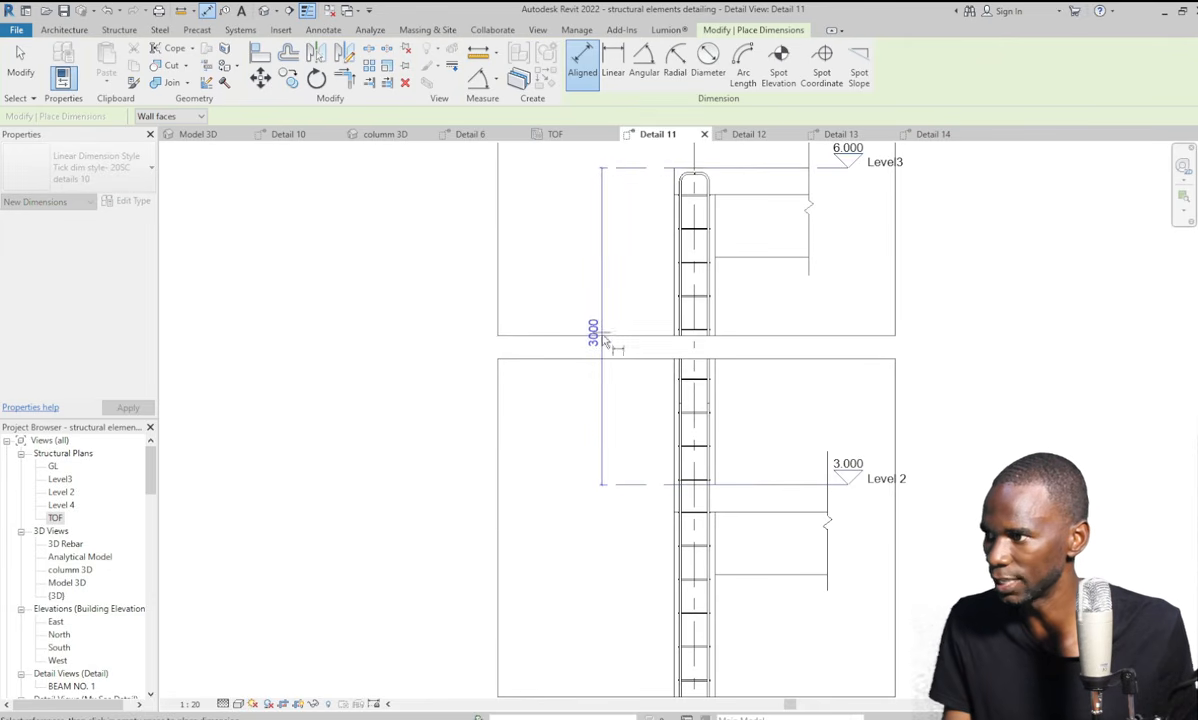
{"action": "scroll", "coordinate": [604, 342], "scroll_direction": "down", "scroll_amount": 4}
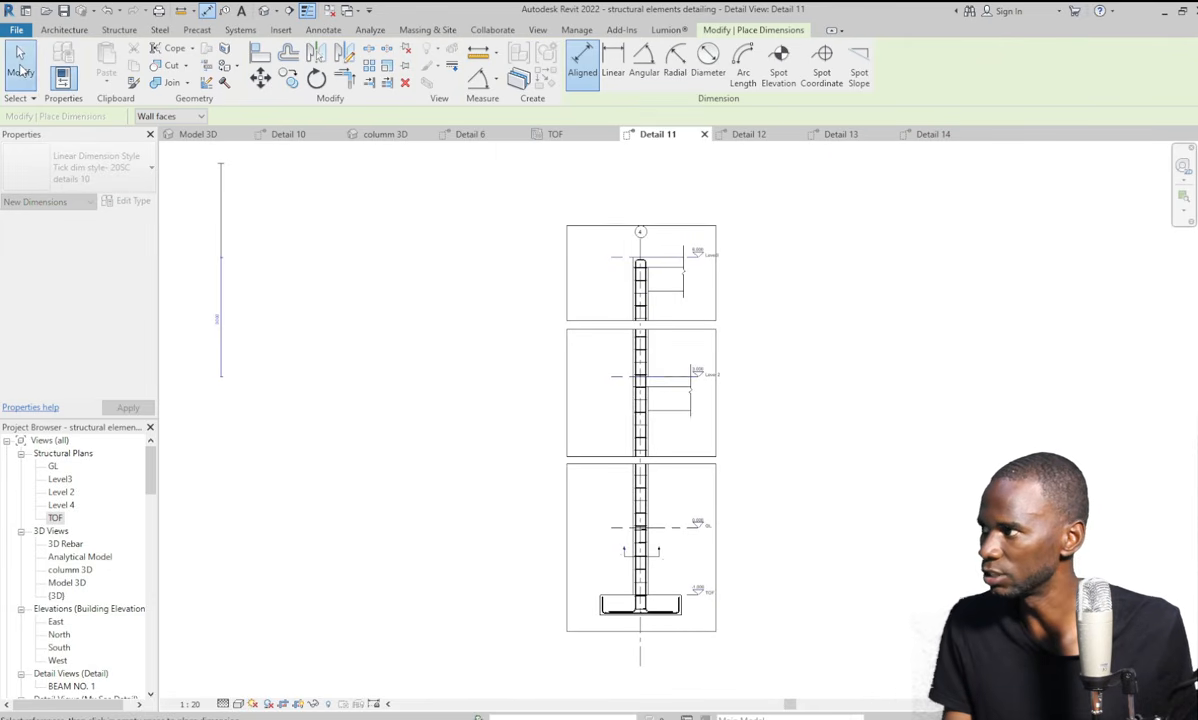
{"action": "left_click", "coordinate": [22, 70]}
Hide the crop region borders around the three split parts of the Detail 11 view.
{"action": "scroll", "coordinate": [600, 325], "scroll_direction": "up", "scroll_amount": 3}
{"action": "scroll", "coordinate": [652, 230], "scroll_direction": "down", "scroll_amount": 4}
{"action": "scroll", "coordinate": [681, 370], "scroll_direction": "up", "scroll_amount": 2}
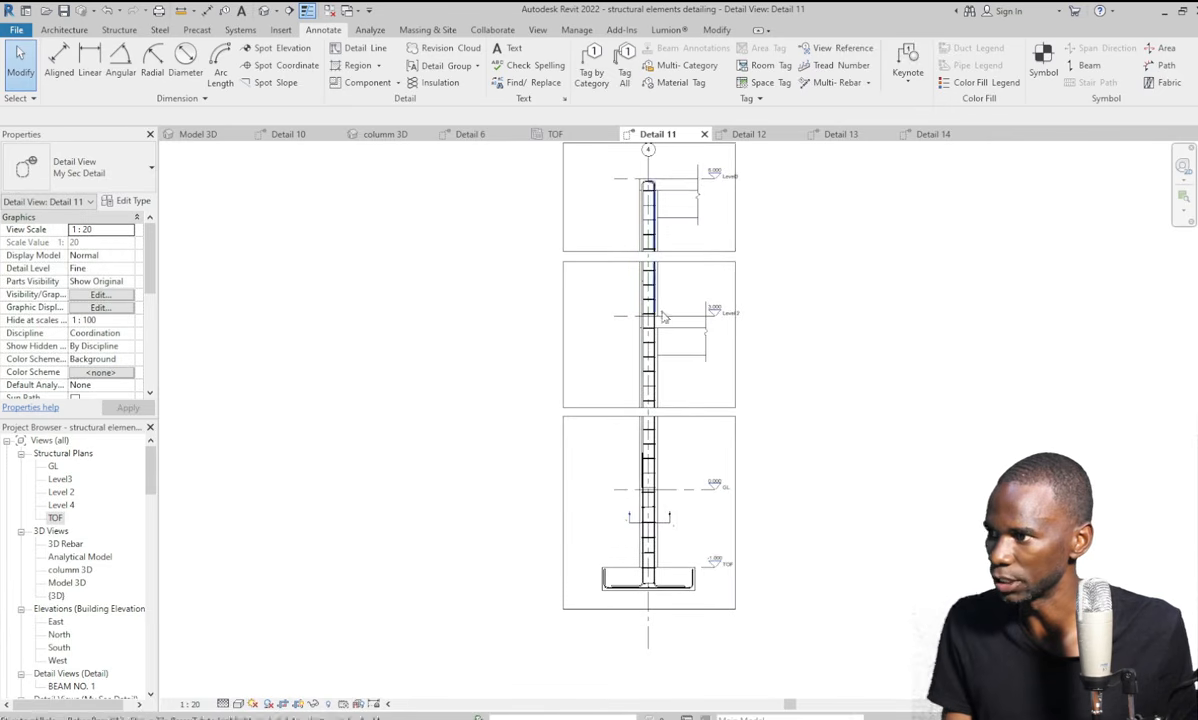
{"action": "scroll", "coordinate": [663, 317], "scroll_direction": "down", "scroll_amount": 4}
{"action": "scroll", "coordinate": [670, 360], "scroll_direction": "up", "scroll_amount": 3}
{"action": "scroll", "coordinate": [680, 418], "scroll_direction": "down", "scroll_amount": 1}
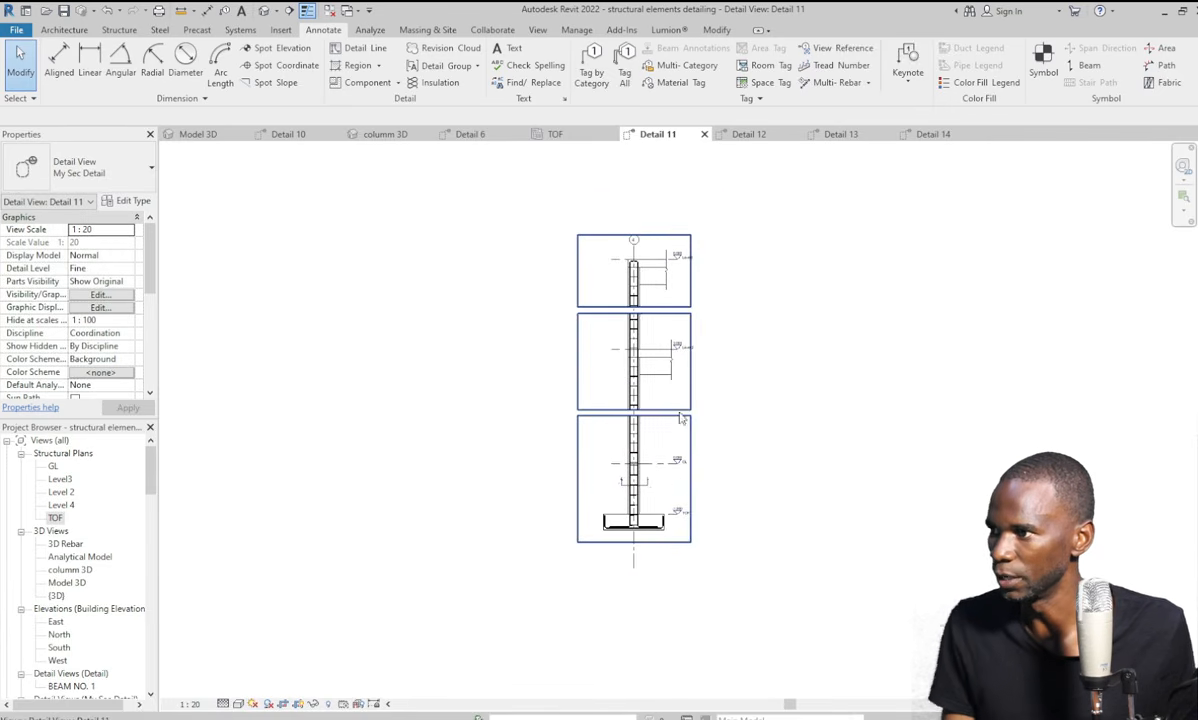
{"action": "scroll", "coordinate": [680, 418], "scroll_direction": "up", "scroll_amount": 2}
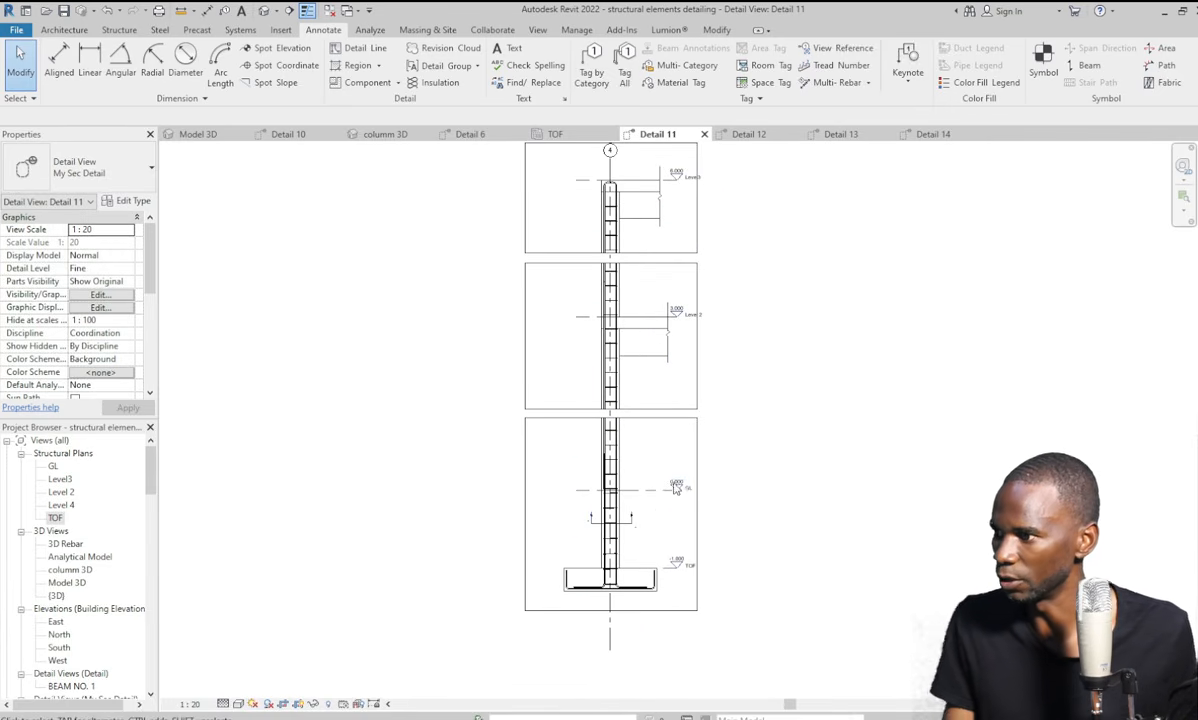
{"action": "scroll", "coordinate": [592, 448], "scroll_direction": "down", "scroll_amount": 1}
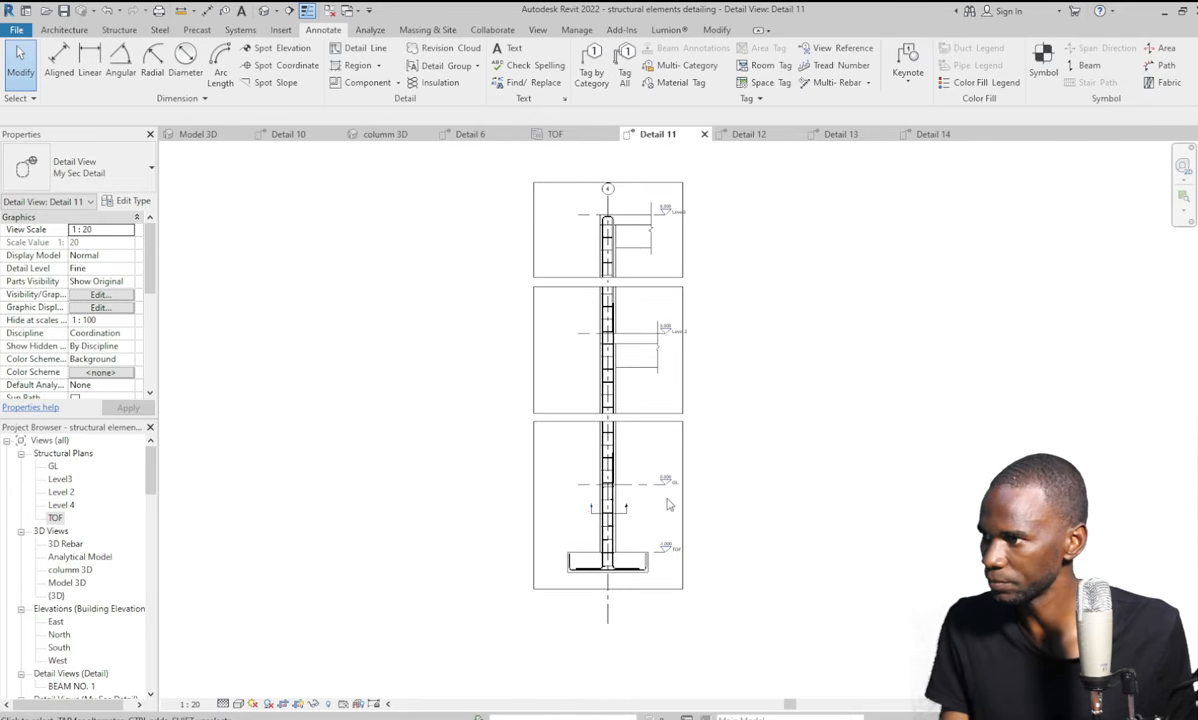
{"action": "scroll", "coordinate": [634, 481], "scroll_direction": "up", "scroll_amount": 1}
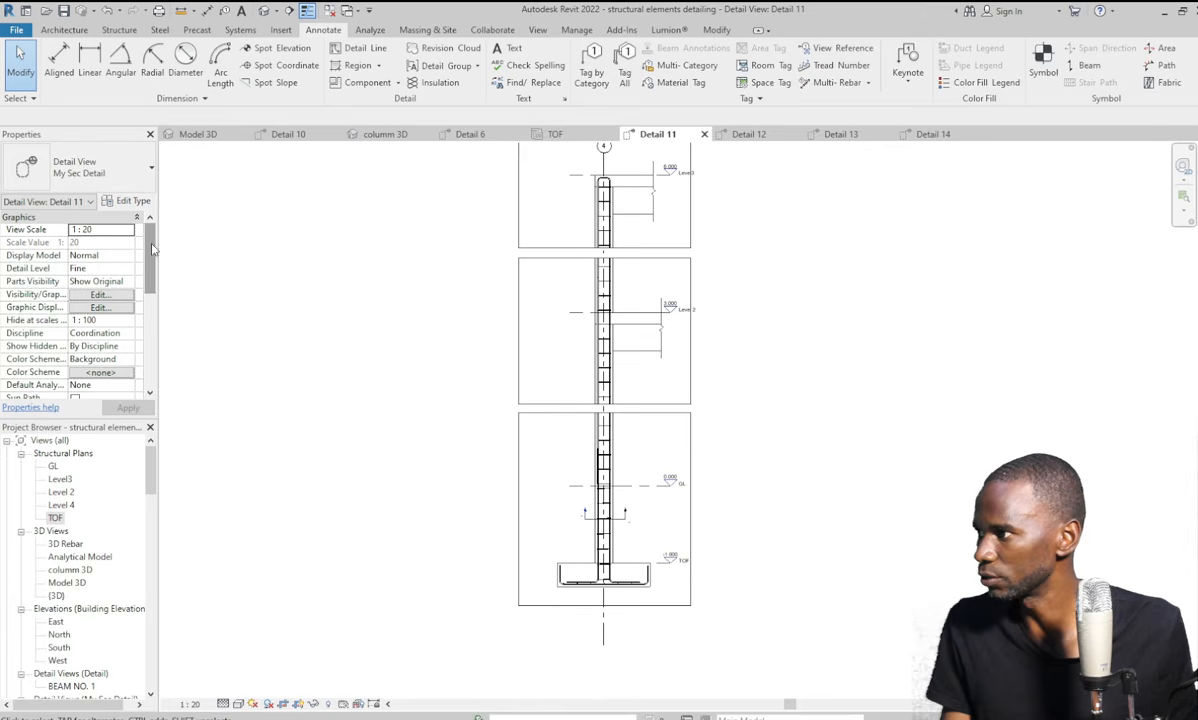
{"action": "left_click_drag", "start_coordinate": [152, 250], "coordinate": [126, 301]}
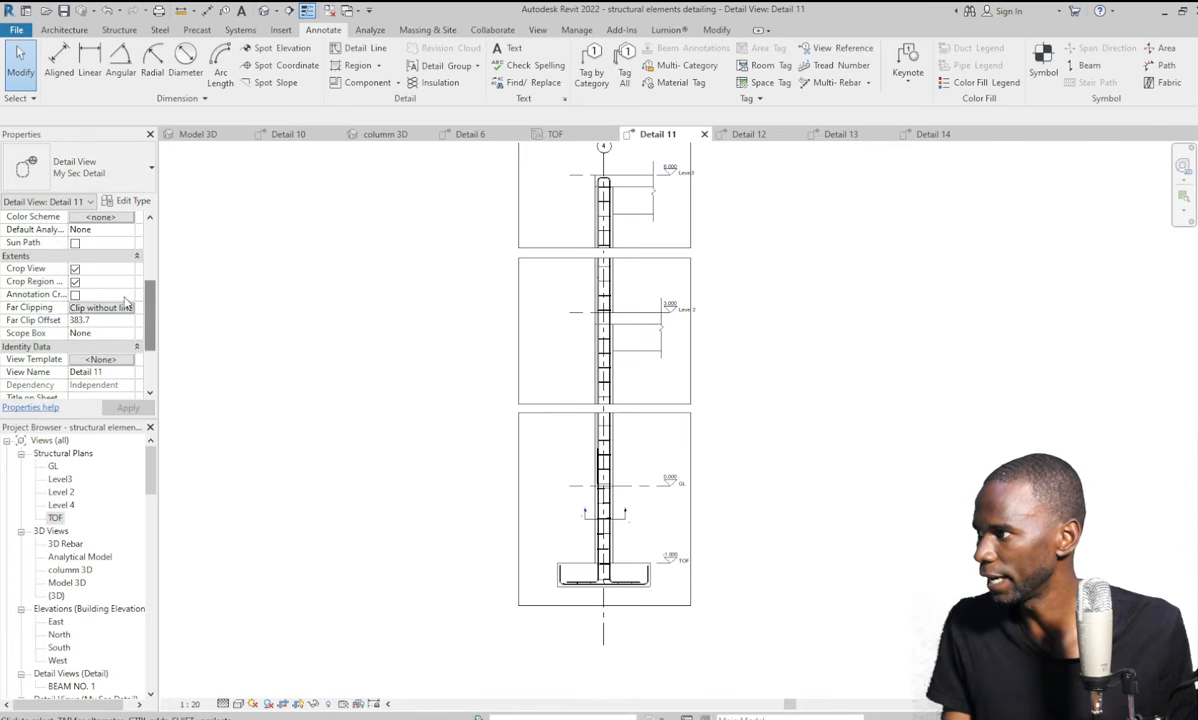
{"action": "left_click", "coordinate": [75, 283]}
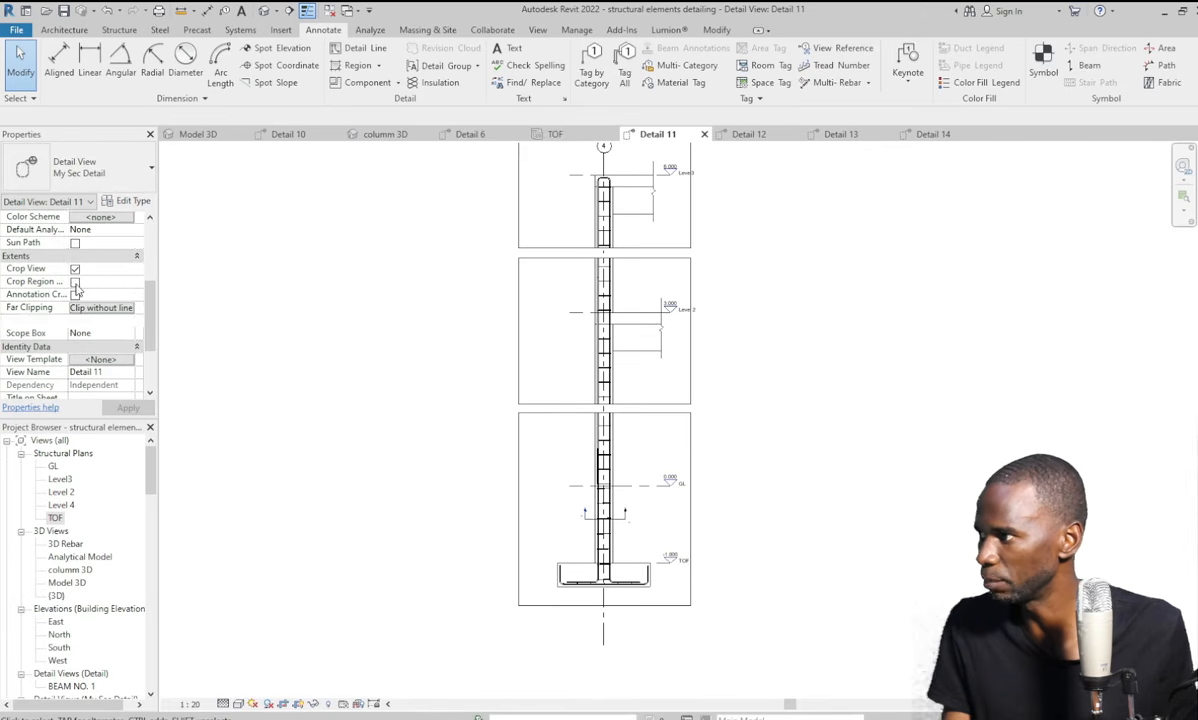
Examine the column elevation and its reinforcement from Level3 down to the footing, including both view breaks and the bars above the footing.
{"action": "scroll", "coordinate": [716, 468], "scroll_direction": "down", "scroll_amount": 2}
{"action": "scroll", "coordinate": [638, 466], "scroll_direction": "up", "scroll_amount": 4}
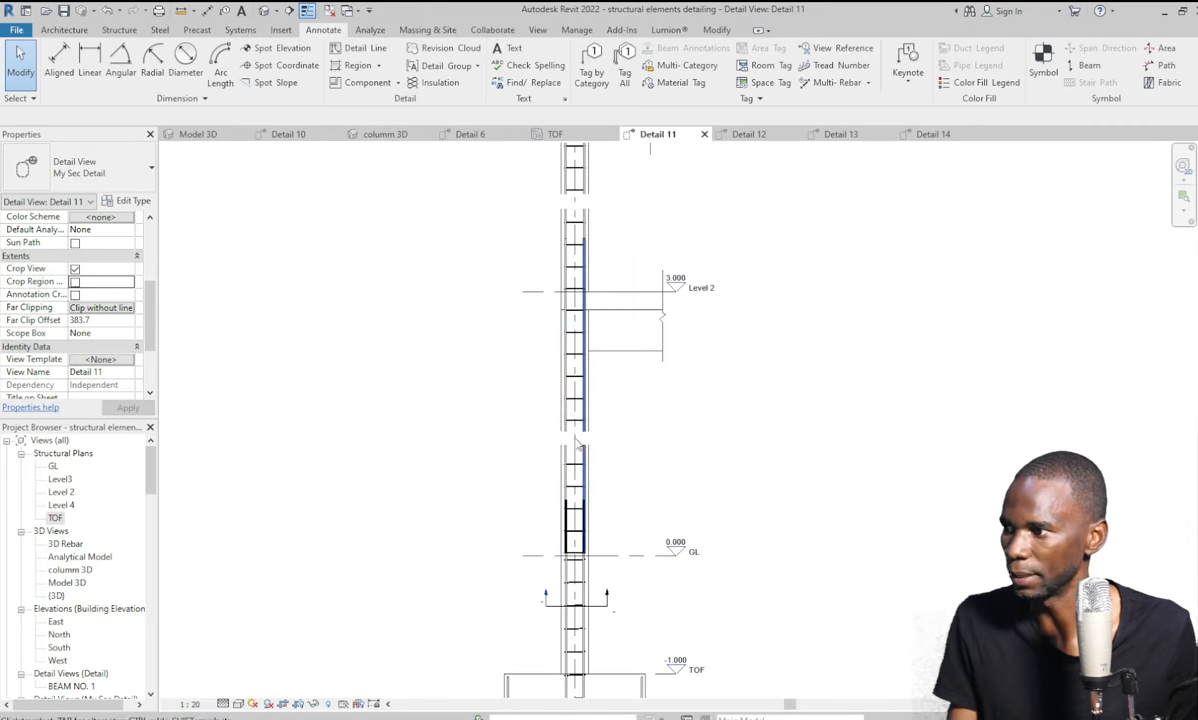
{"action": "scroll", "coordinate": [588, 441], "scroll_direction": "down", "scroll_amount": 2}
{"action": "scroll", "coordinate": [588, 612], "scroll_direction": "up", "scroll_amount": 3}
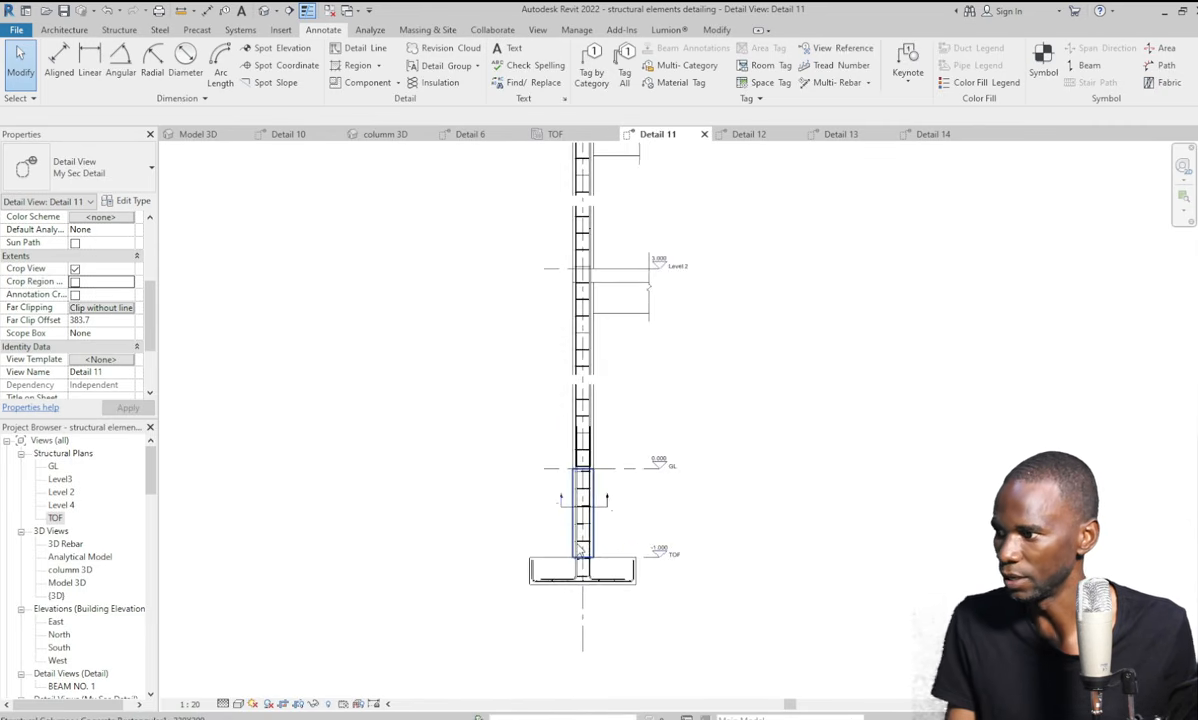
{"action": "scroll", "coordinate": [588, 612], "scroll_direction": "up", "scroll_amount": 2}
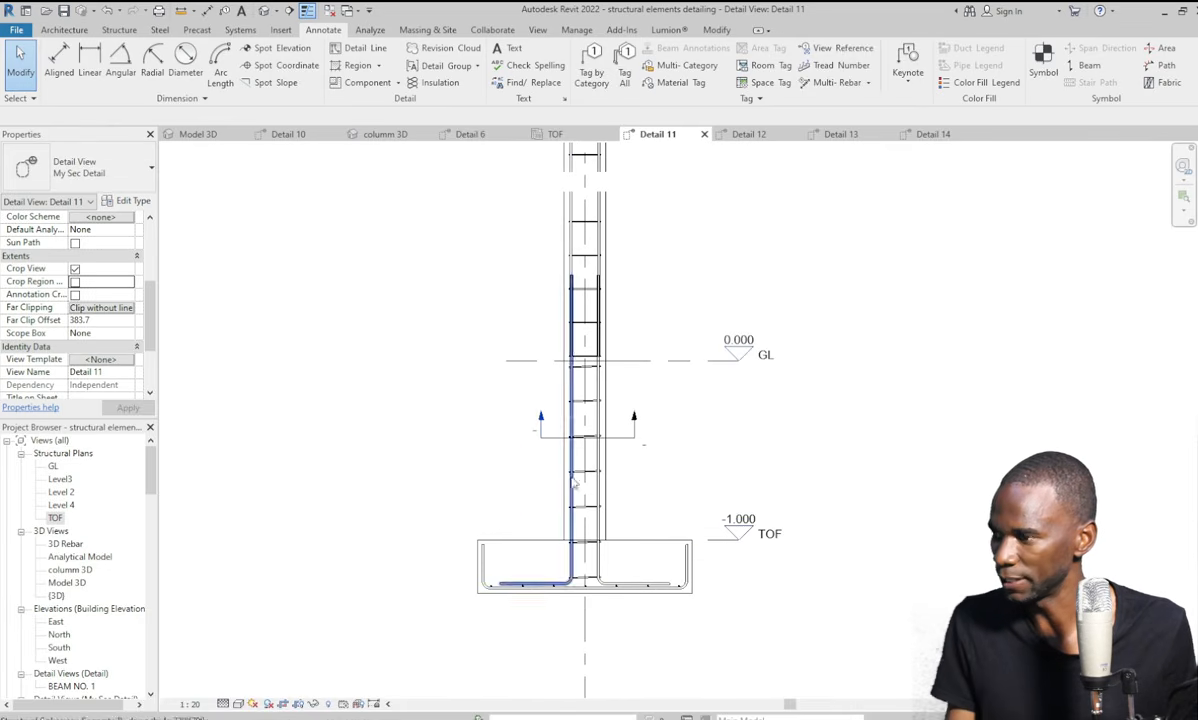
{"action": "scroll", "coordinate": [592, 590], "scroll_direction": "down", "scroll_amount": 4}
{"action": "scroll", "coordinate": [592, 445], "scroll_direction": "down", "scroll_amount": 1}
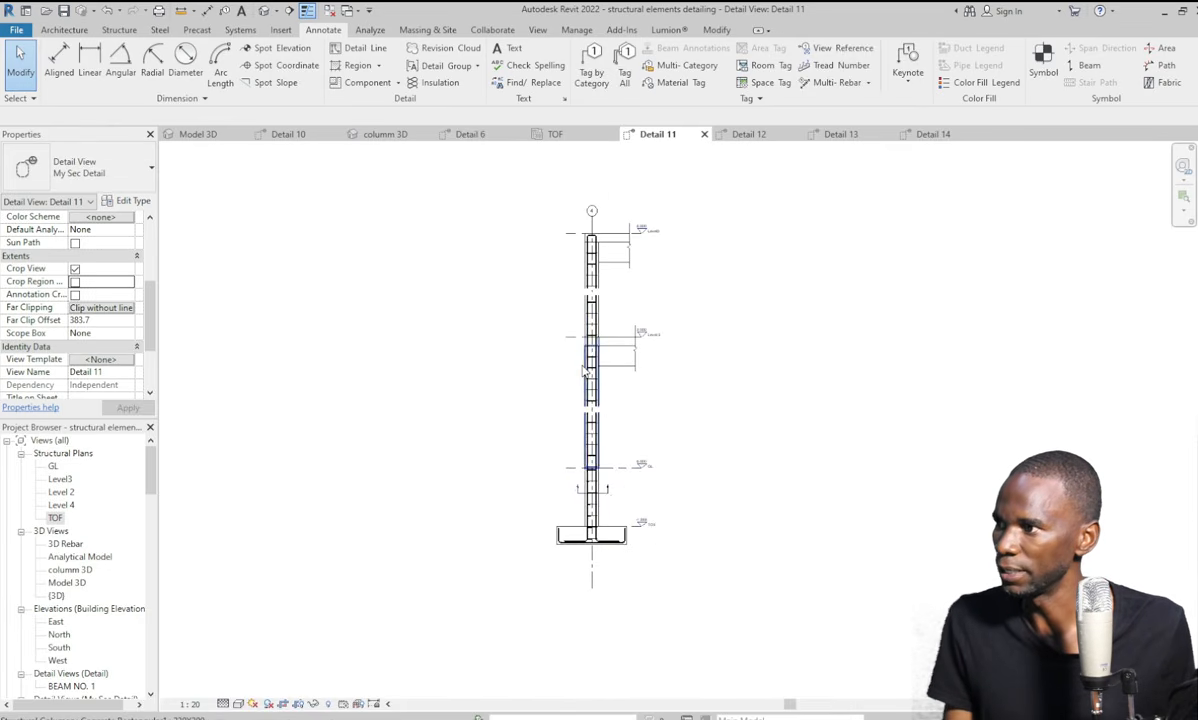
{"action": "scroll", "coordinate": [598, 515], "scroll_direction": "up", "scroll_amount": 5}
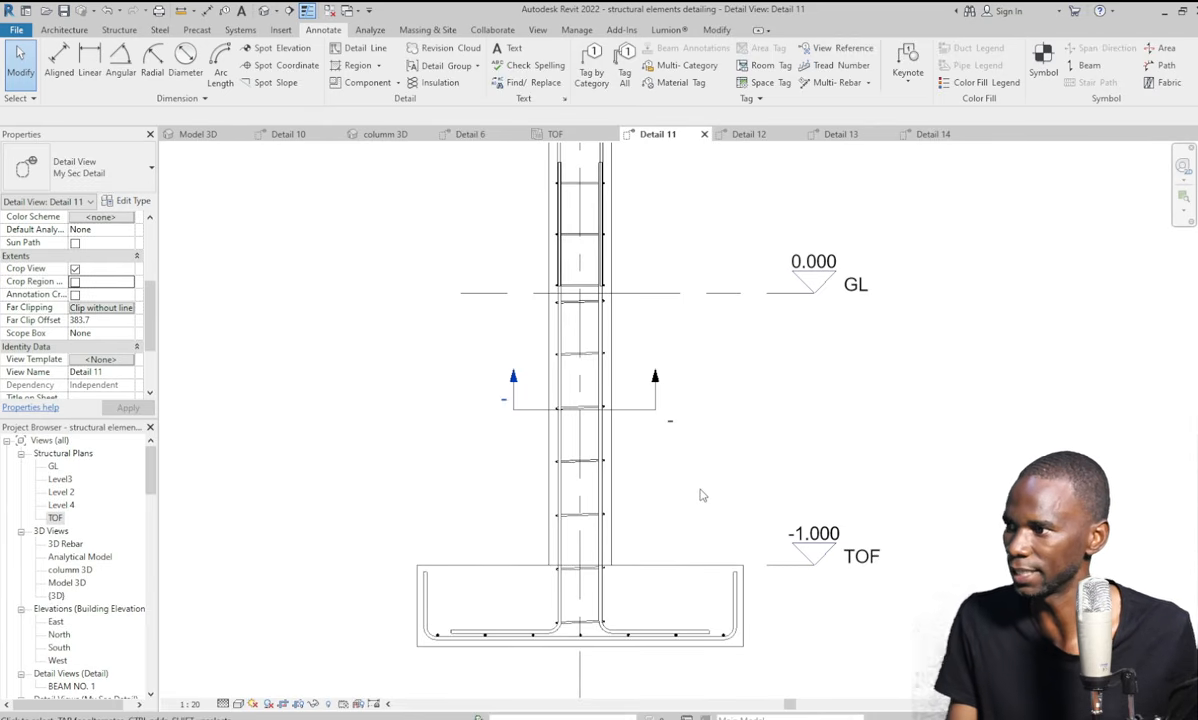
{"action": "scroll", "coordinate": [594, 394], "scroll_direction": "down", "scroll_amount": 3}
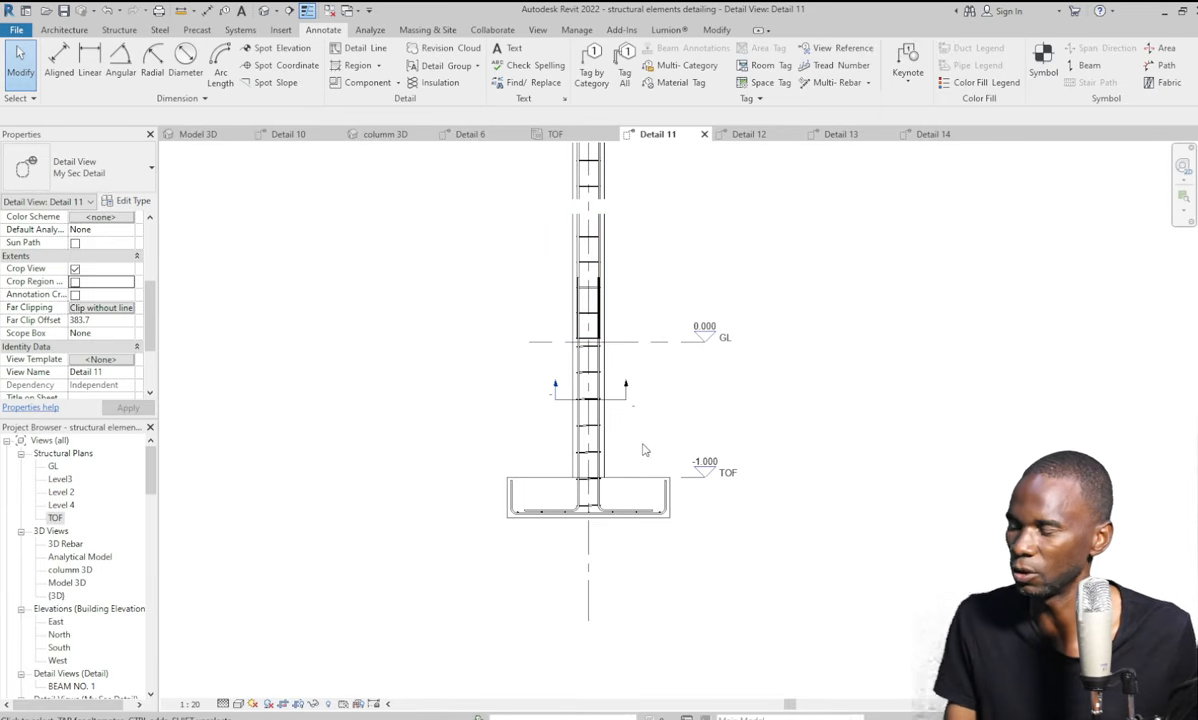
{"action": "scroll", "coordinate": [642, 452], "scroll_direction": "down", "scroll_amount": 2}
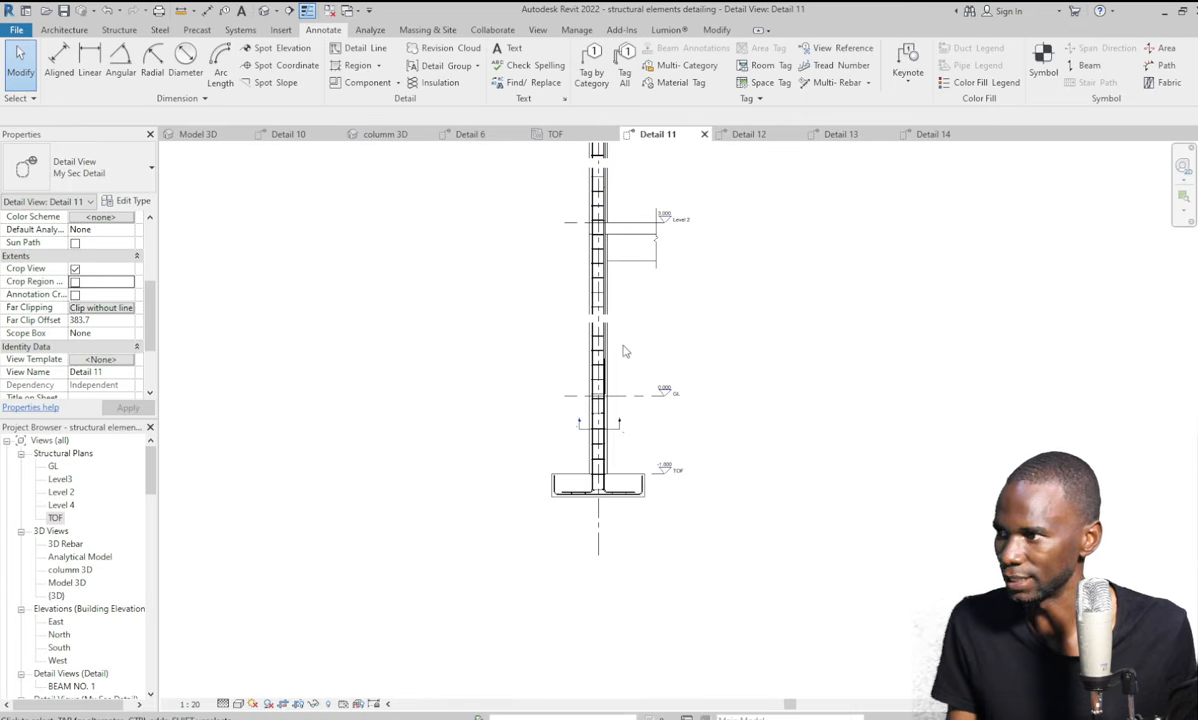
{"action": "scroll", "coordinate": [614, 378], "scroll_direction": "up", "scroll_amount": 2}
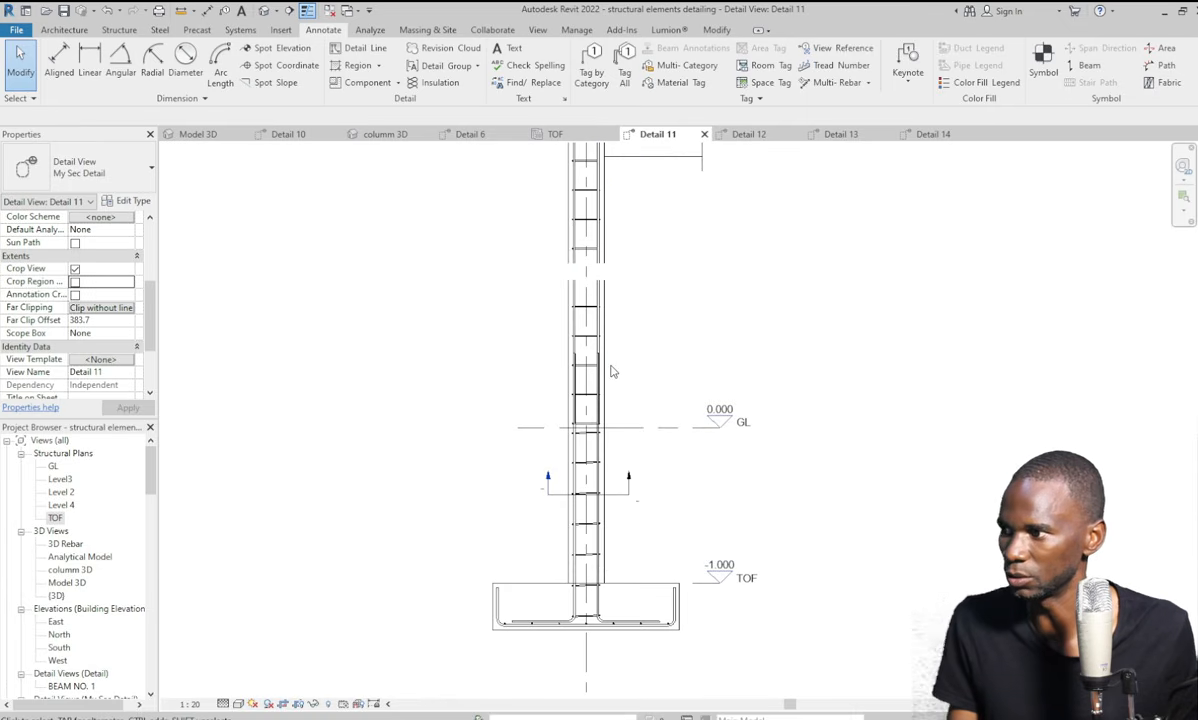
{"action": "scroll", "coordinate": [599, 613], "scroll_direction": "up", "scroll_amount": 1}
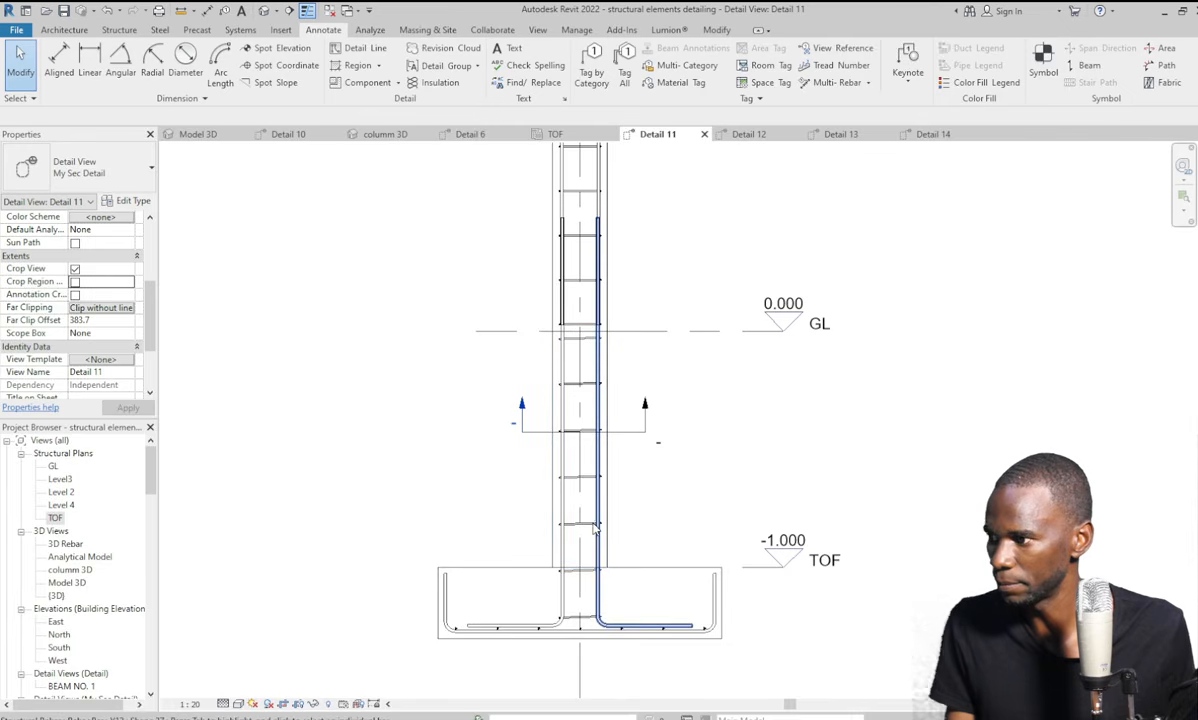
Set the R6 stirrup set between the footing and GL to show only its middle bar.
{"action": "left_click", "coordinate": [555, 496]}
{"action": "key", "text": "Escape"}
{"action": "scroll", "coordinate": [586, 521], "scroll_direction": "up", "scroll_amount": 3}
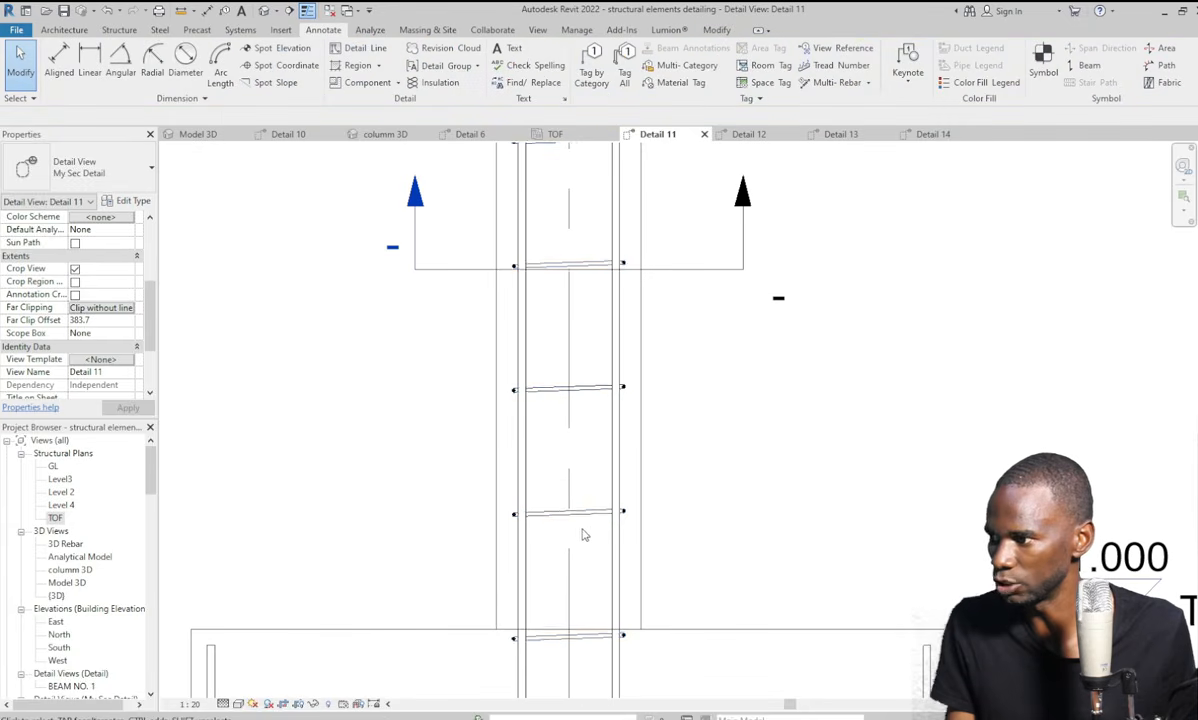
{"action": "left_click", "coordinate": [604, 515]}
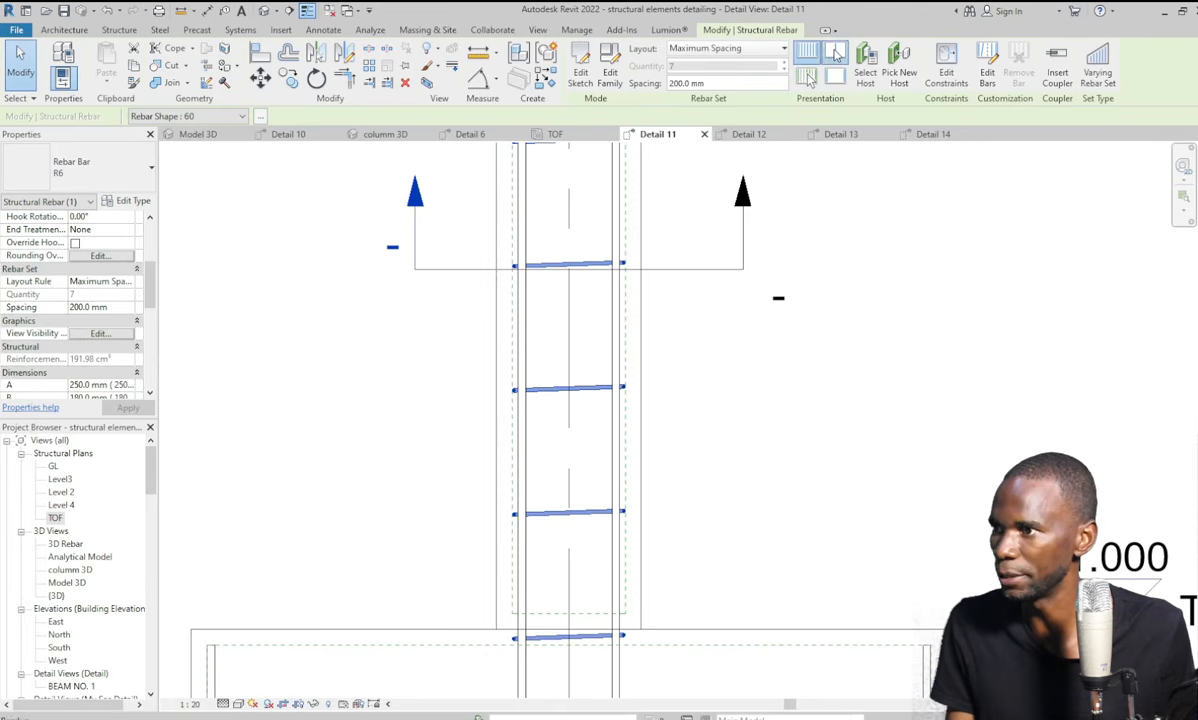
{"action": "left_click", "coordinate": [836, 53]}
{"action": "scroll", "coordinate": [557, 490], "scroll_direction": "down", "scroll_amount": 4}
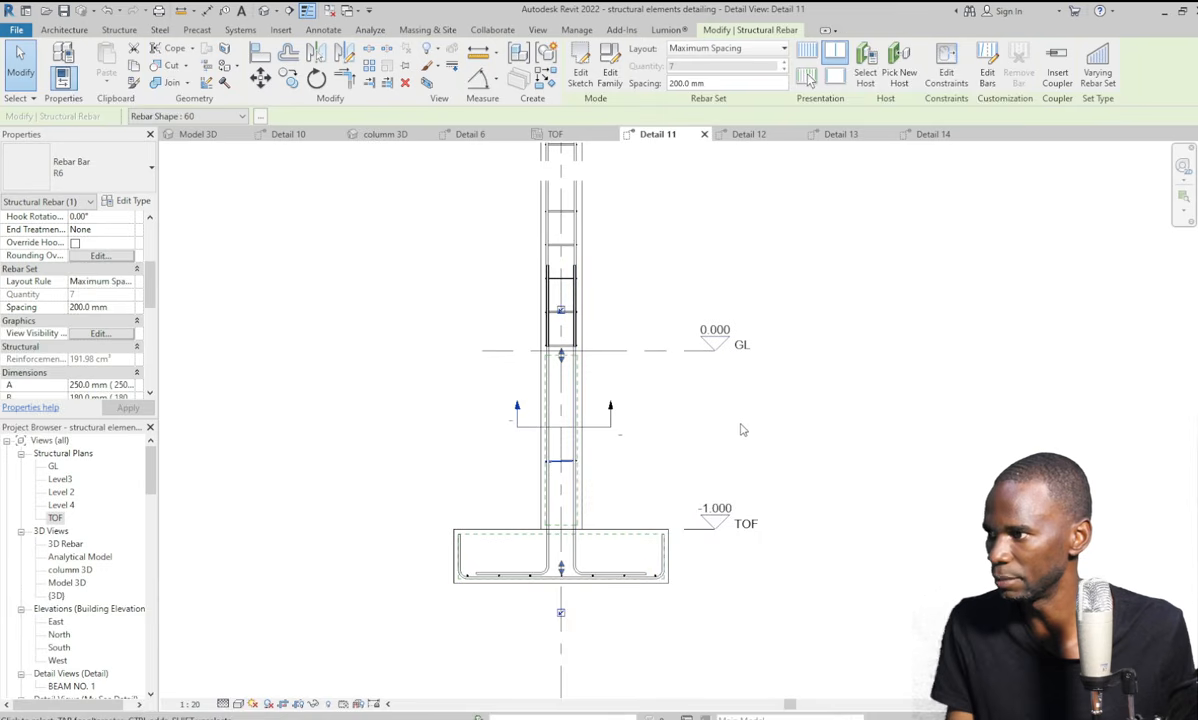
{"action": "key", "text": "Escape"}
Limit the R6 stirrup set between GL and Level 2 to show only the stirrup just below the lower view break.
{"action": "scroll", "coordinate": [594, 506], "scroll_direction": "down", "scroll_amount": 2}
{"action": "scroll", "coordinate": [591, 250], "scroll_direction": "up", "scroll_amount": 3}
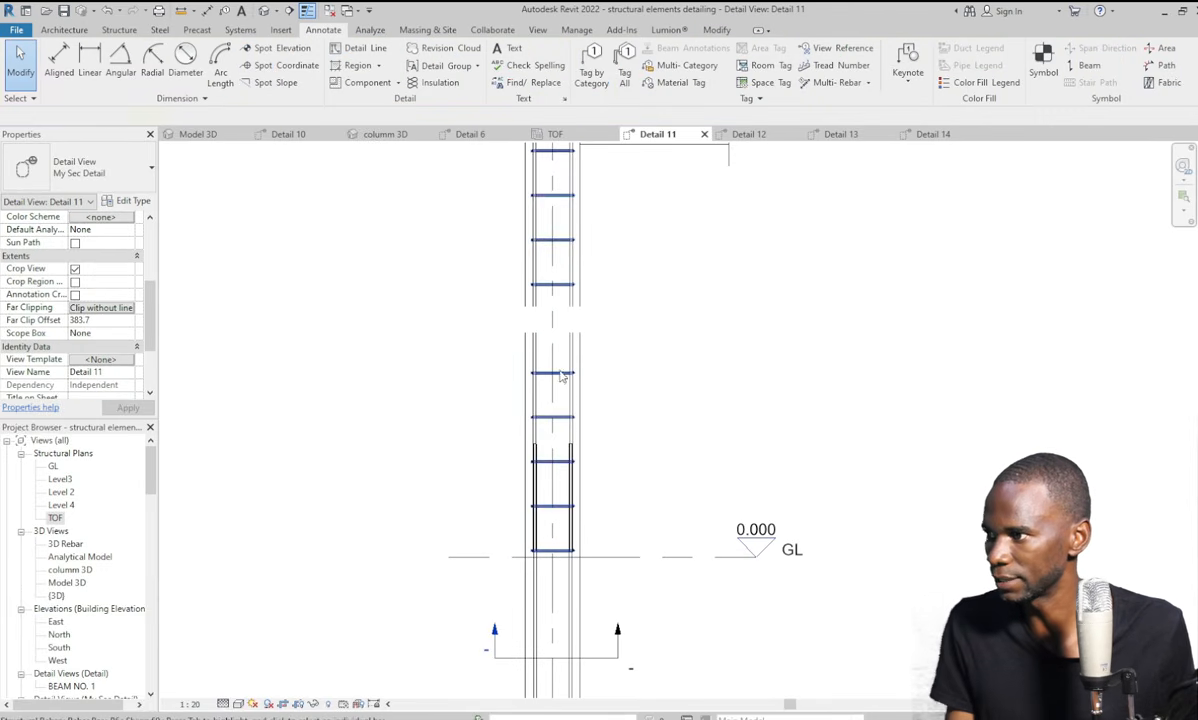
{"action": "left_click", "coordinate": [562, 376]}
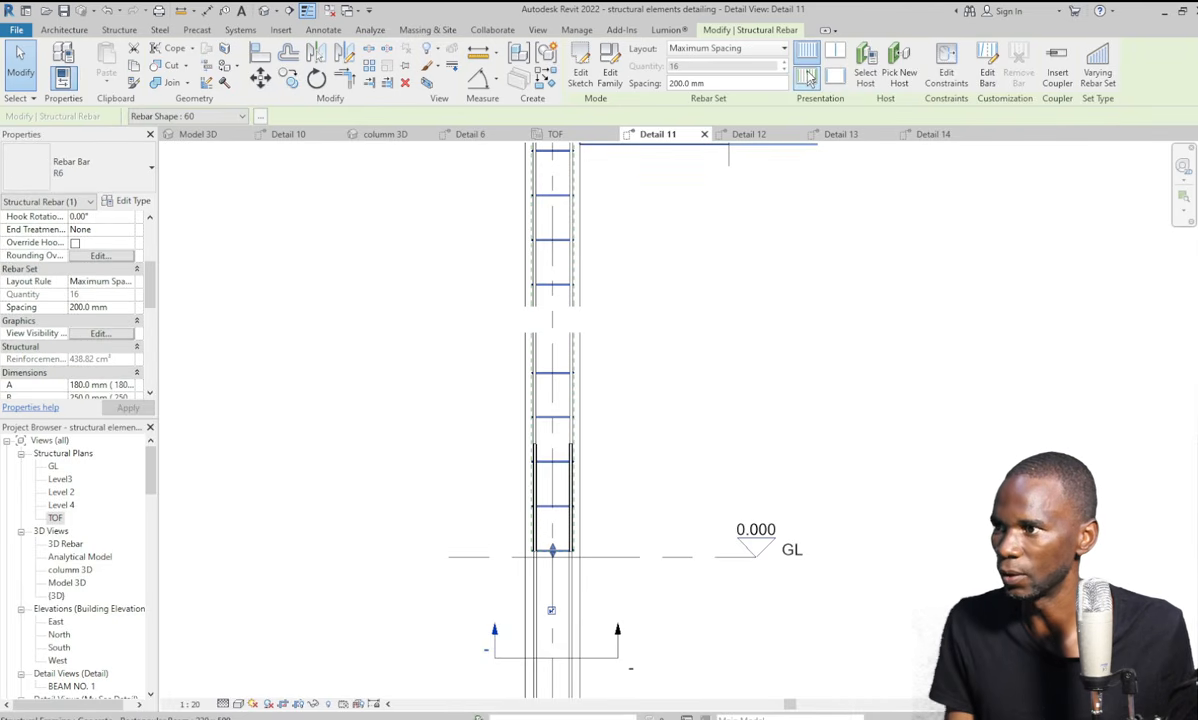
{"action": "left_click", "coordinate": [808, 78]}
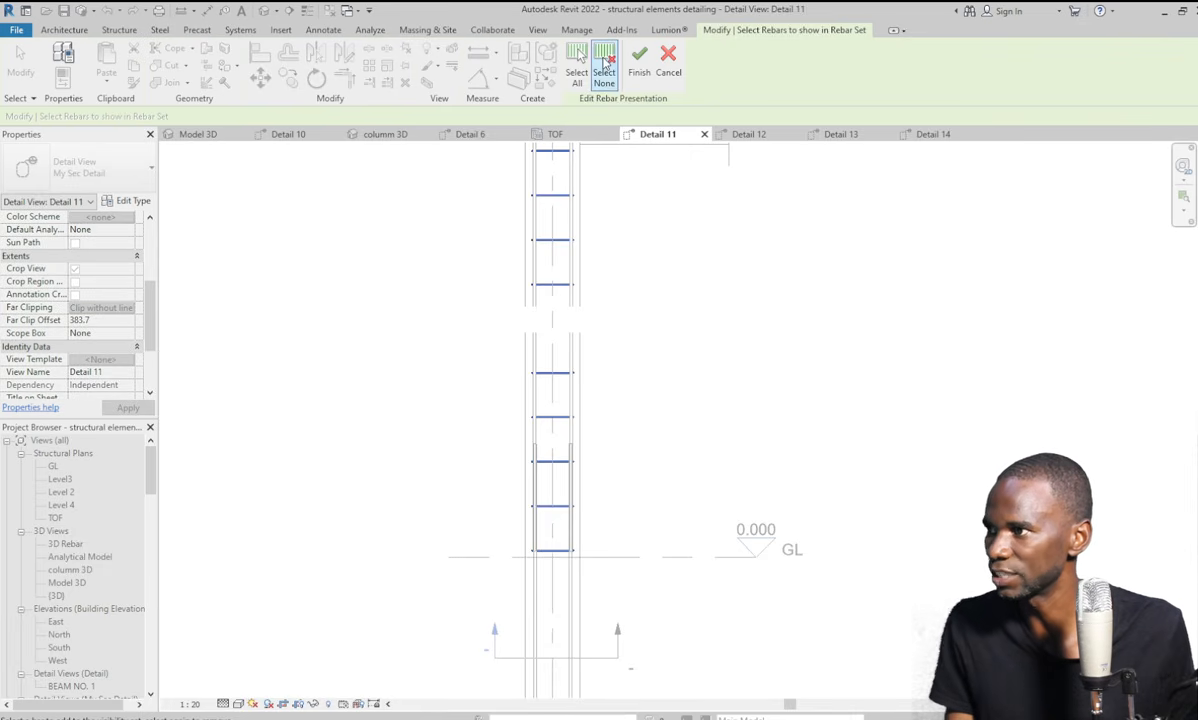
{"action": "left_click", "coordinate": [604, 62]}
{"action": "scroll", "coordinate": [594, 440], "scroll_direction": "down", "scroll_amount": 2}
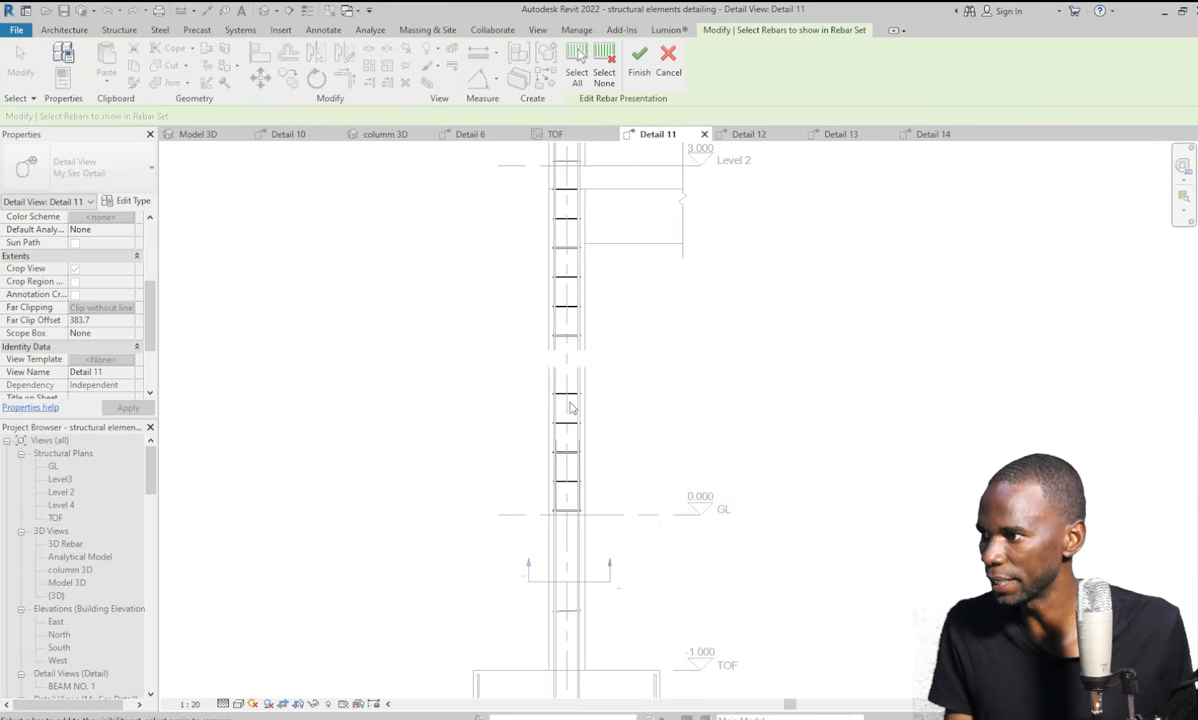
{"action": "scroll", "coordinate": [570, 398], "scroll_direction": "up", "scroll_amount": 2}
{"action": "left_click", "coordinate": [562, 398]}
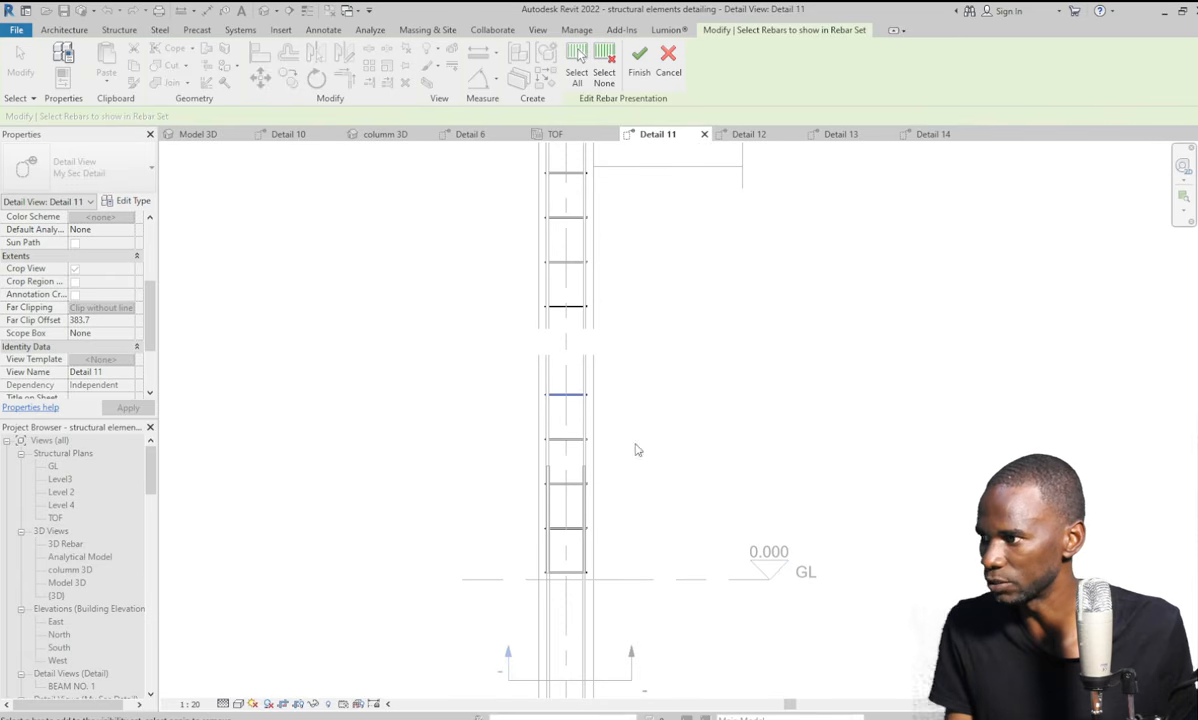
{"action": "left_click", "coordinate": [638, 62]}
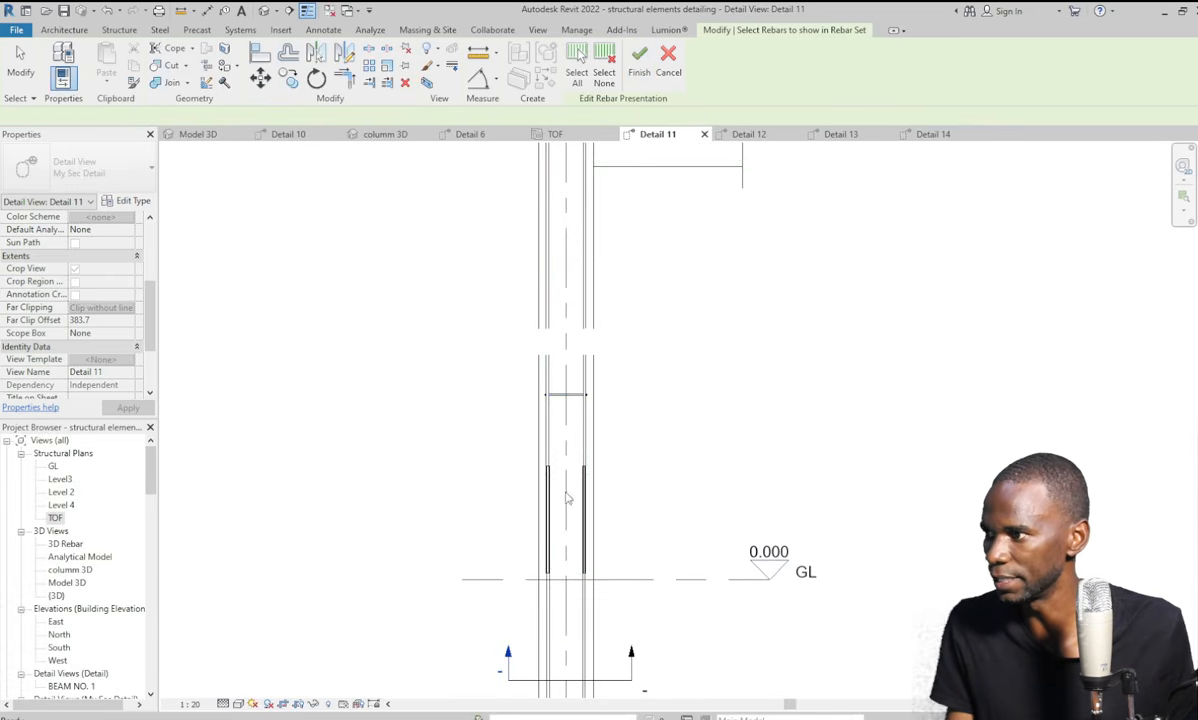
{"action": "scroll", "coordinate": [558, 505], "scroll_direction": "down", "scroll_amount": 3}
{"action": "left_click", "coordinate": [665, 464]}
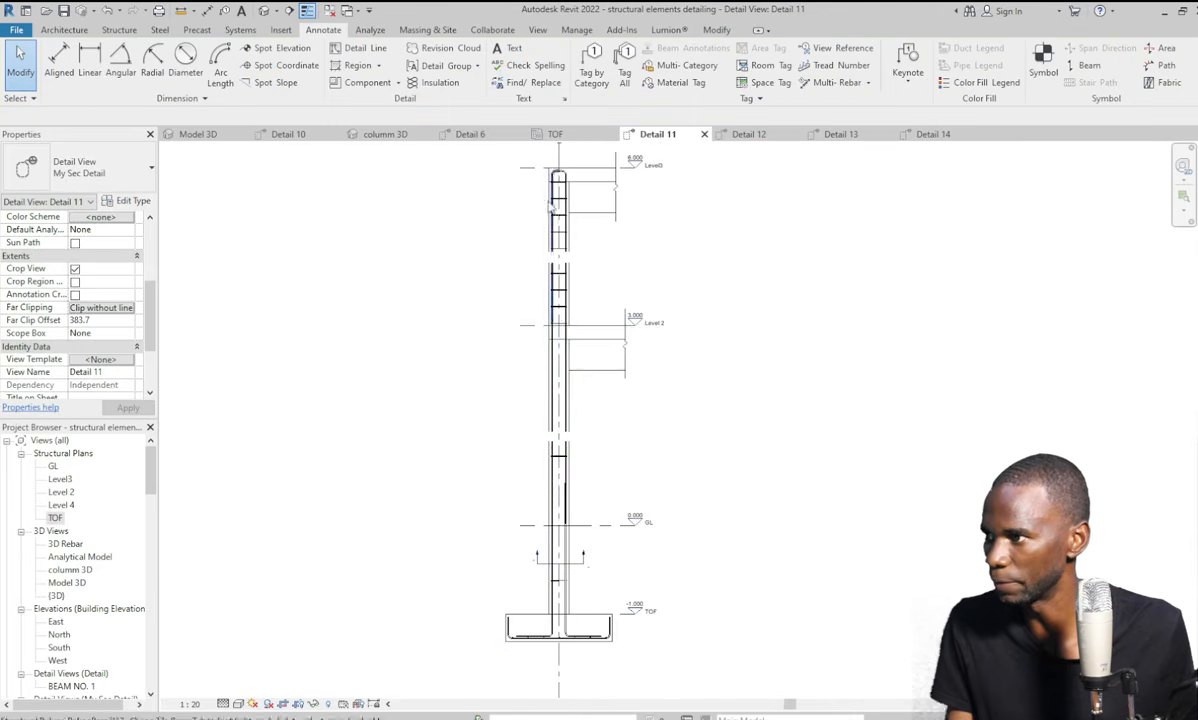
Limit the R6 stirrup set between Level 2 and Level3 to show only the fourth stirrup from the top.
{"action": "scroll", "coordinate": [546, 182], "scroll_direction": "up", "scroll_amount": 4}
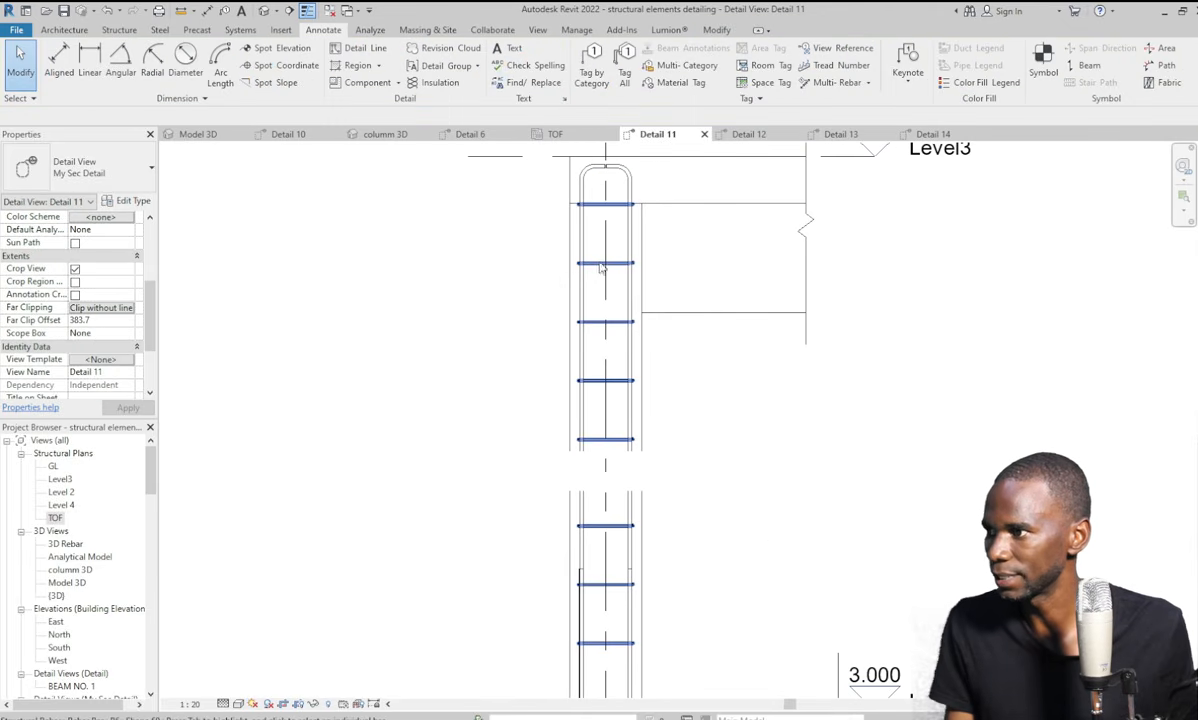
{"action": "left_click", "coordinate": [630, 286]}
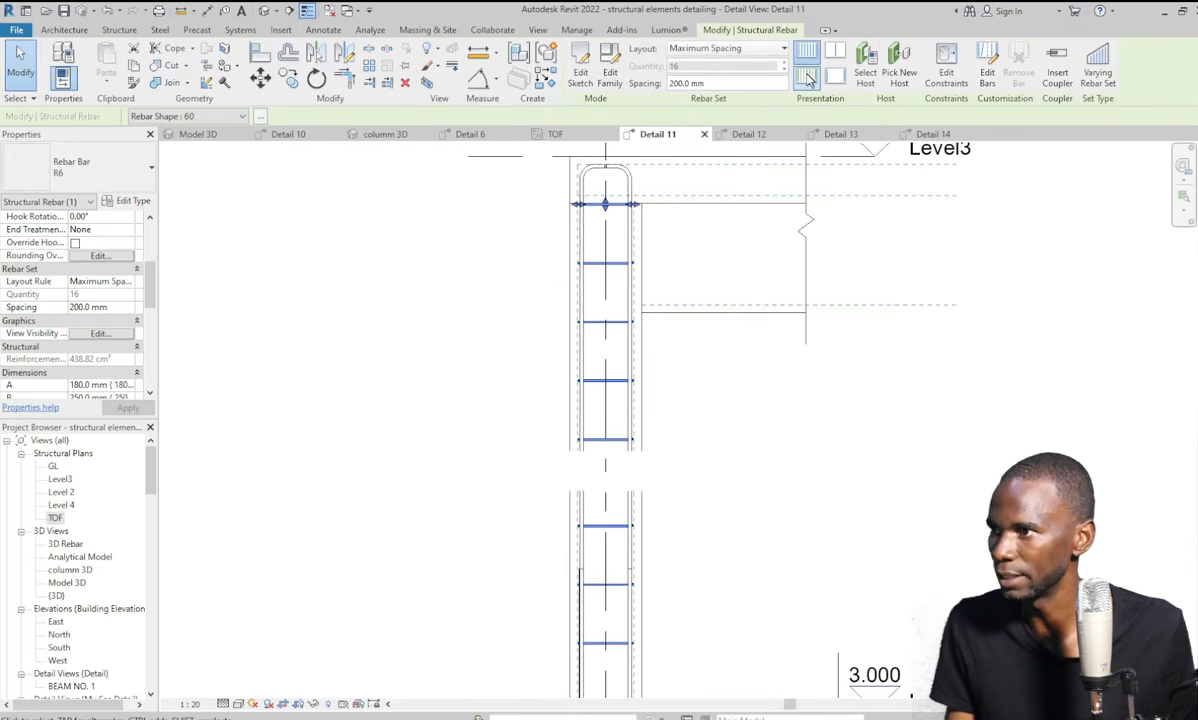
{"action": "left_click", "coordinate": [807, 77]}
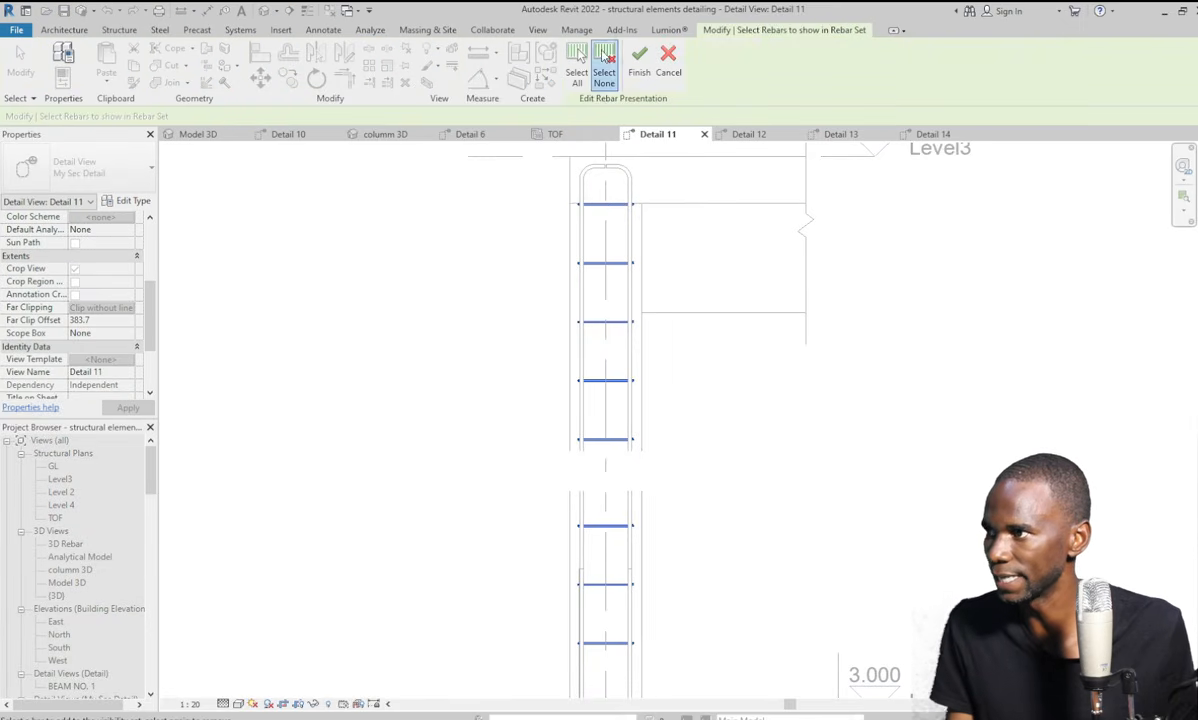
{"action": "left_click", "coordinate": [603, 62]}
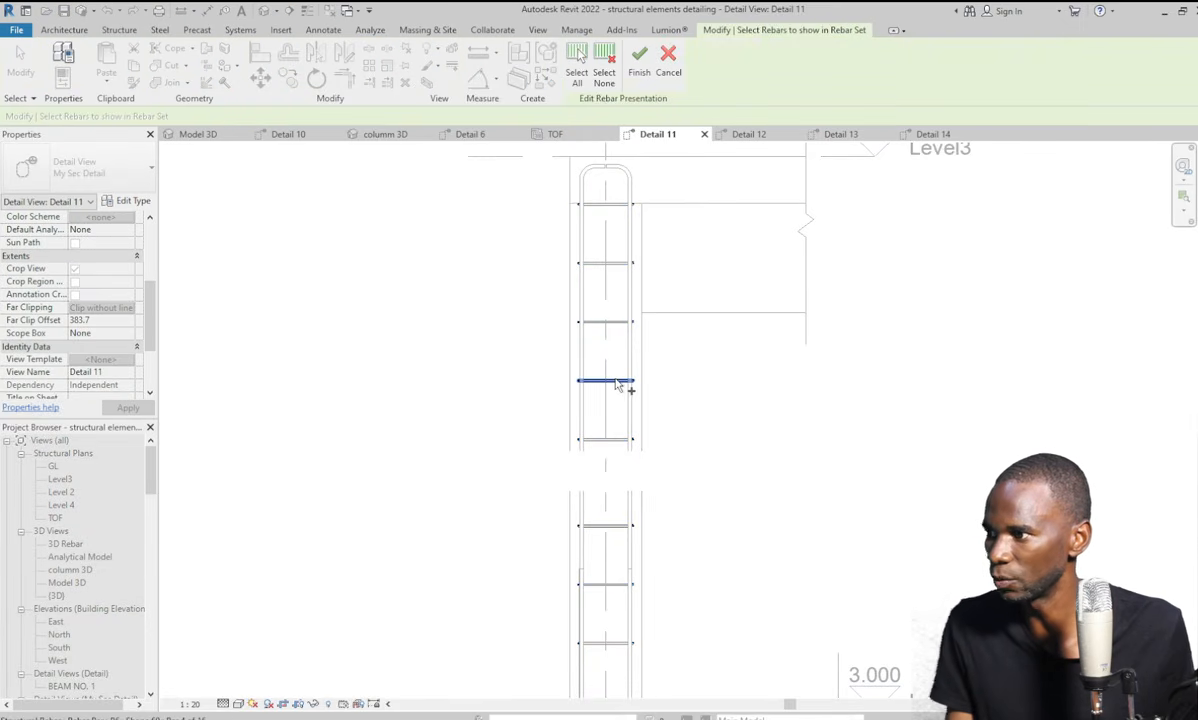
{"action": "left_click", "coordinate": [639, 62]}
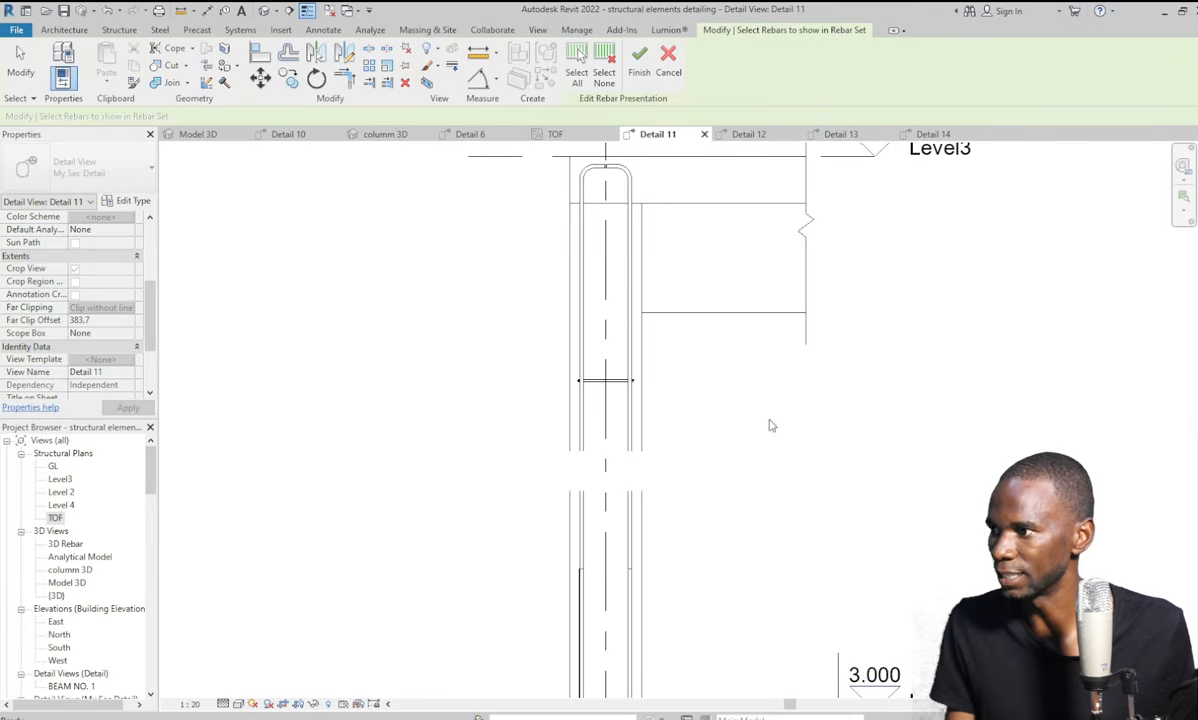
Examine the column elevation from Level3 down to the footing, including the remaining stirrups and the bar laps above GL.
{"action": "scroll", "coordinate": [593, 303], "scroll_direction": "down", "scroll_amount": 4}
{"action": "left_click", "coordinate": [722, 396]}
{"action": "scroll", "coordinate": [606, 456], "scroll_direction": "up", "scroll_amount": 3}
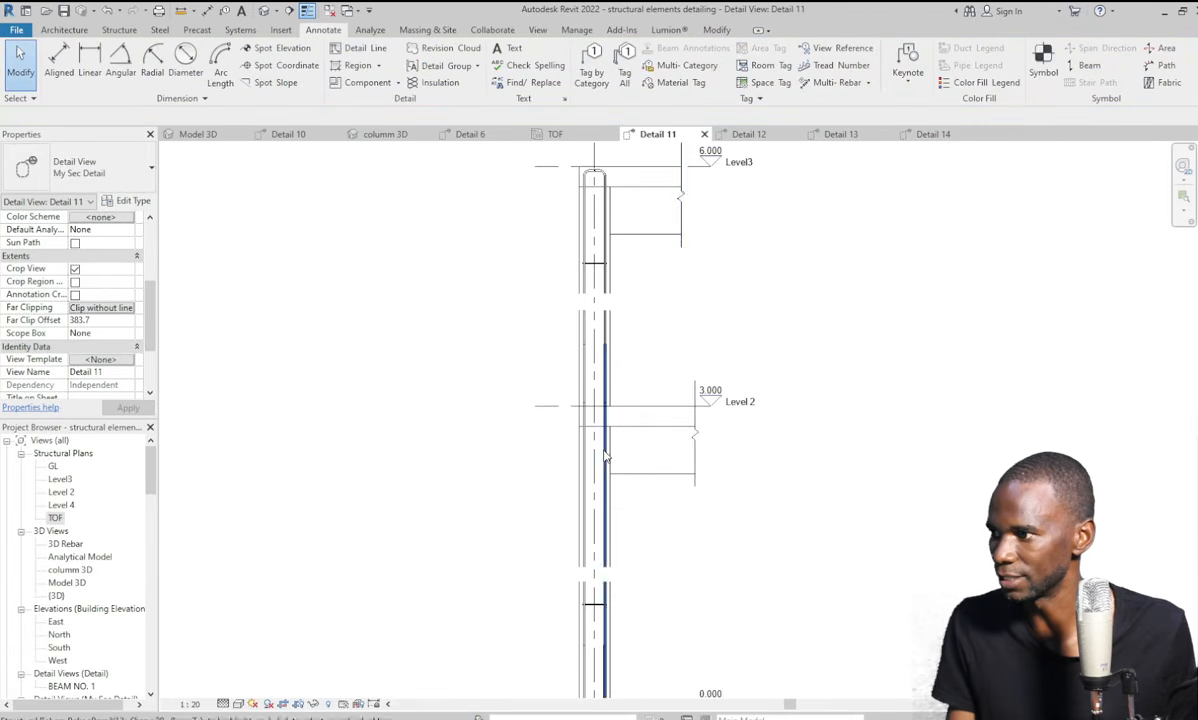
{"action": "scroll", "coordinate": [595, 248], "scroll_direction": "down", "scroll_amount": 3}
{"action": "scroll", "coordinate": [595, 540], "scroll_direction": "up", "scroll_amount": 4}
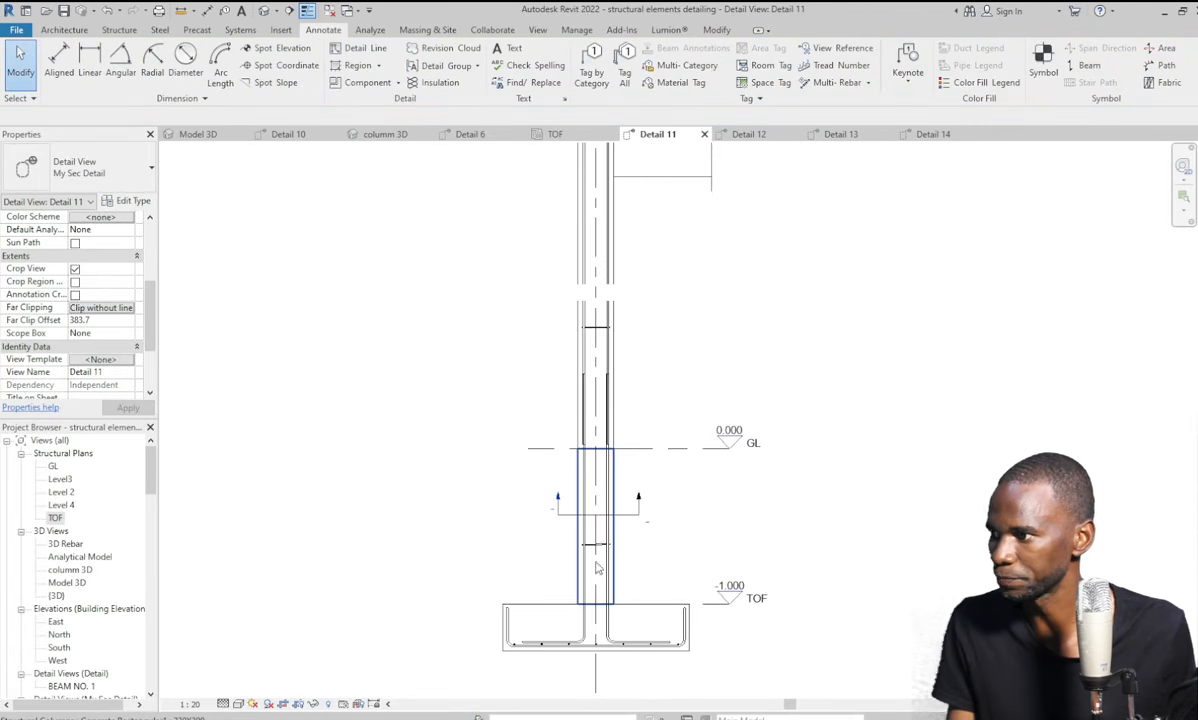
{"action": "scroll", "coordinate": [594, 540], "scroll_direction": "down", "scroll_amount": 3}
{"action": "scroll", "coordinate": [582, 512], "scroll_direction": "up", "scroll_amount": 4}
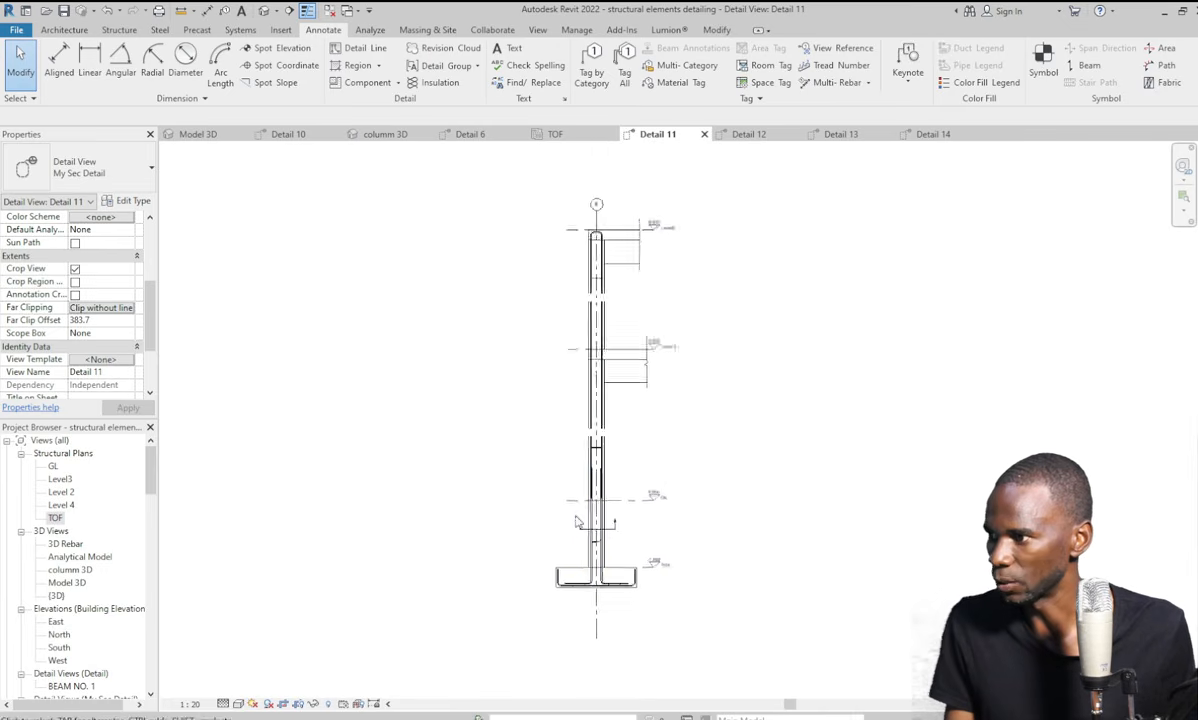
{"action": "scroll", "coordinate": [582, 512], "scroll_direction": "up", "scroll_amount": 2}
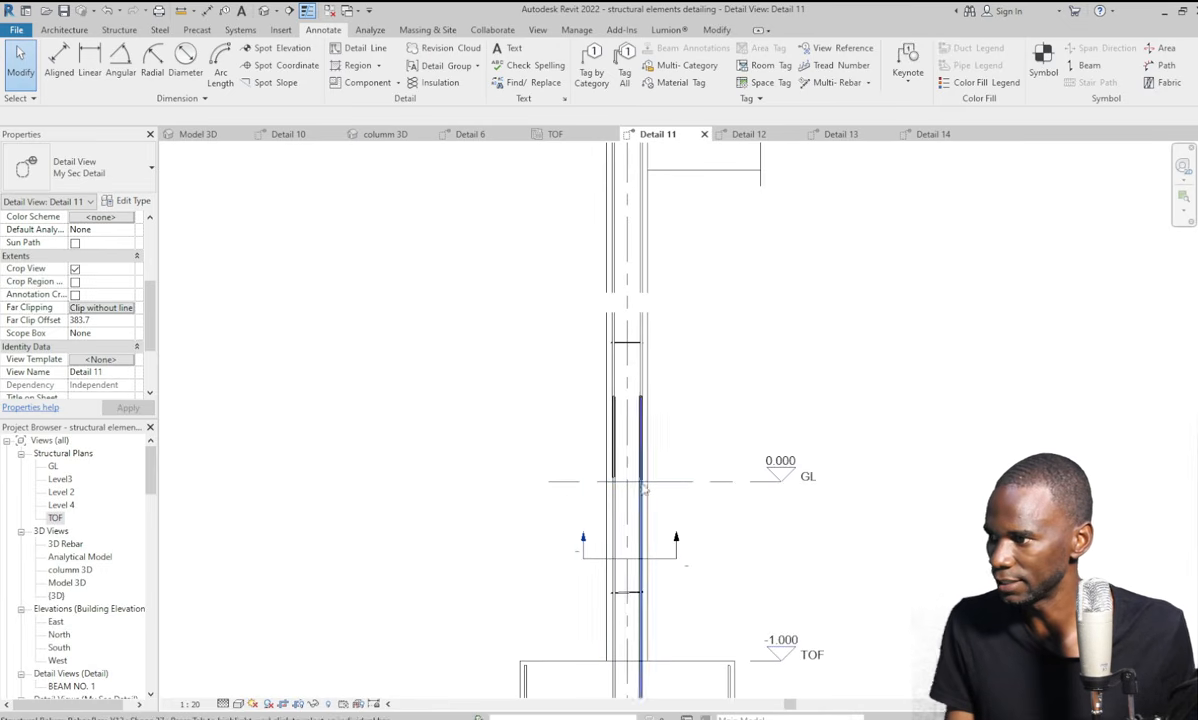
{"action": "scroll", "coordinate": [578, 491], "scroll_direction": "up", "scroll_amount": 2}
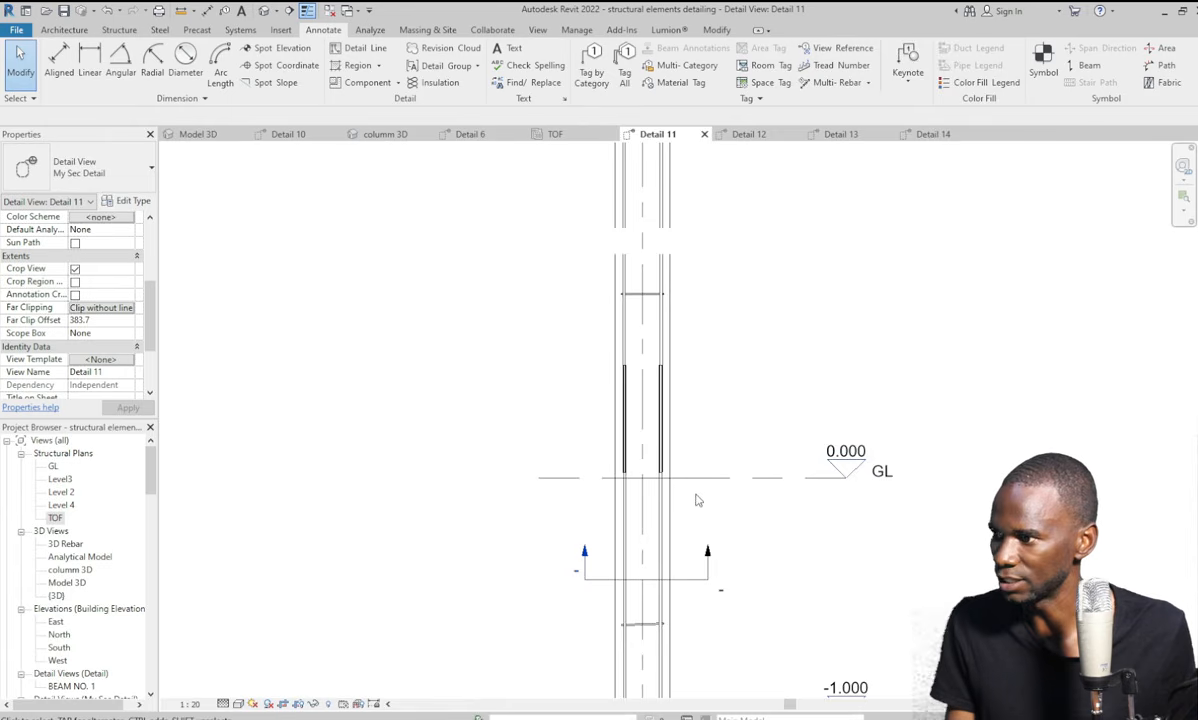
{"action": "scroll", "coordinate": [694, 496], "scroll_direction": "up", "scroll_amount": 2}
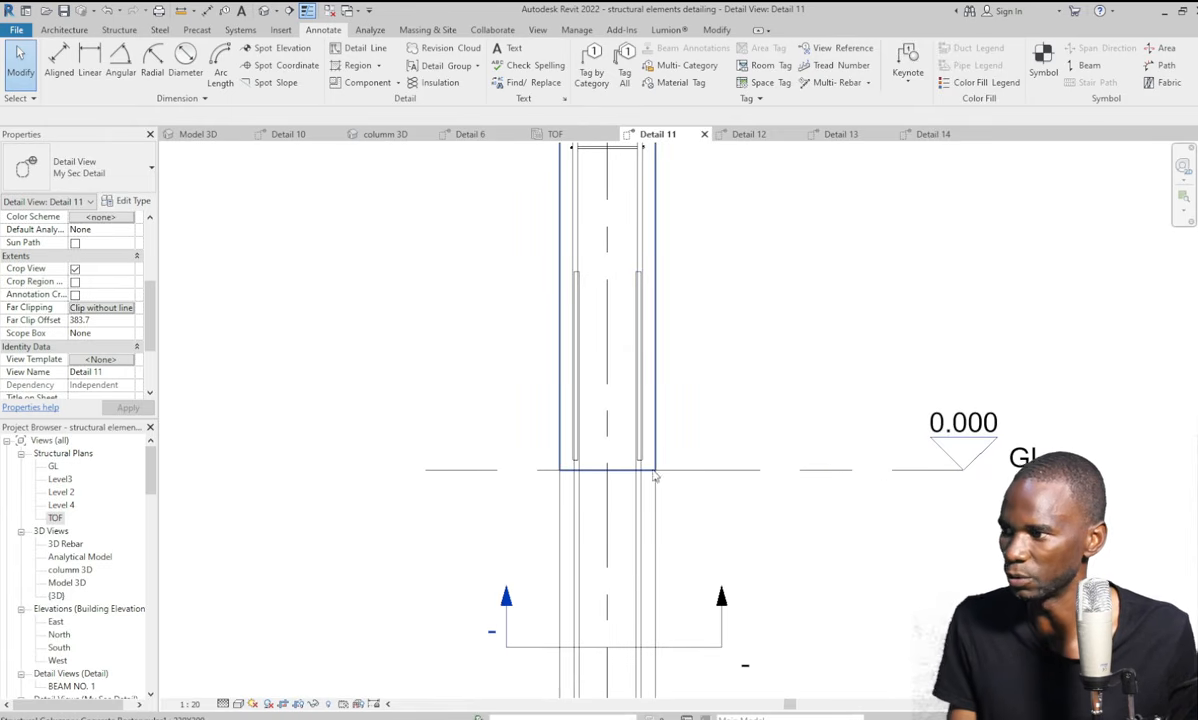
Draw a 480 by 120 rectangular CONCRETE filled region against the column's left face, with its upper edge on GL.
{"action": "scroll", "coordinate": [655, 477], "scroll_direction": "down", "scroll_amount": 2}
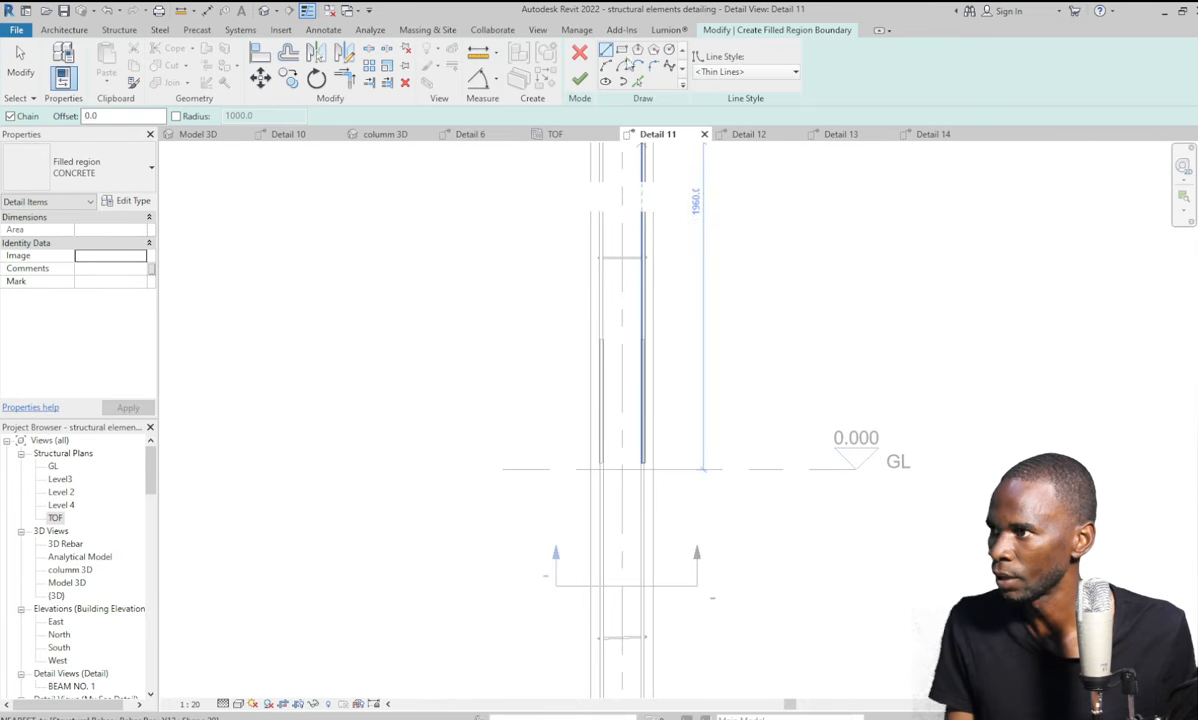
{"action": "left_click", "coordinate": [622, 50]}
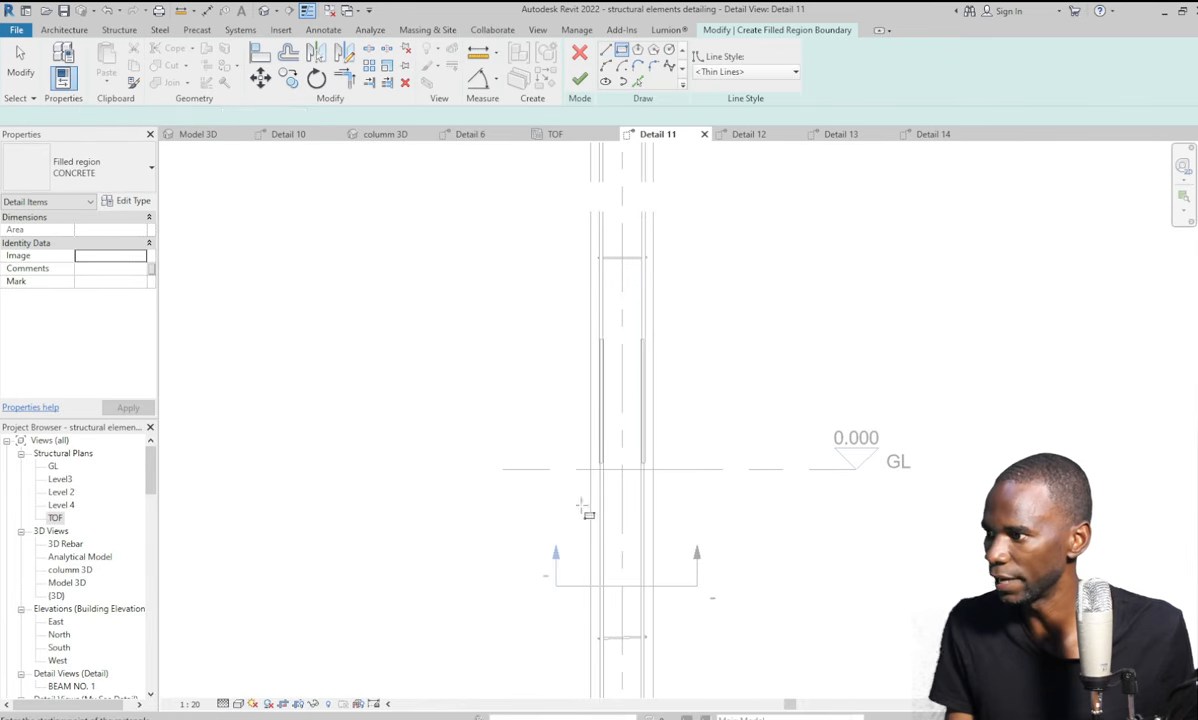
{"action": "left_click", "coordinate": [591, 470]}
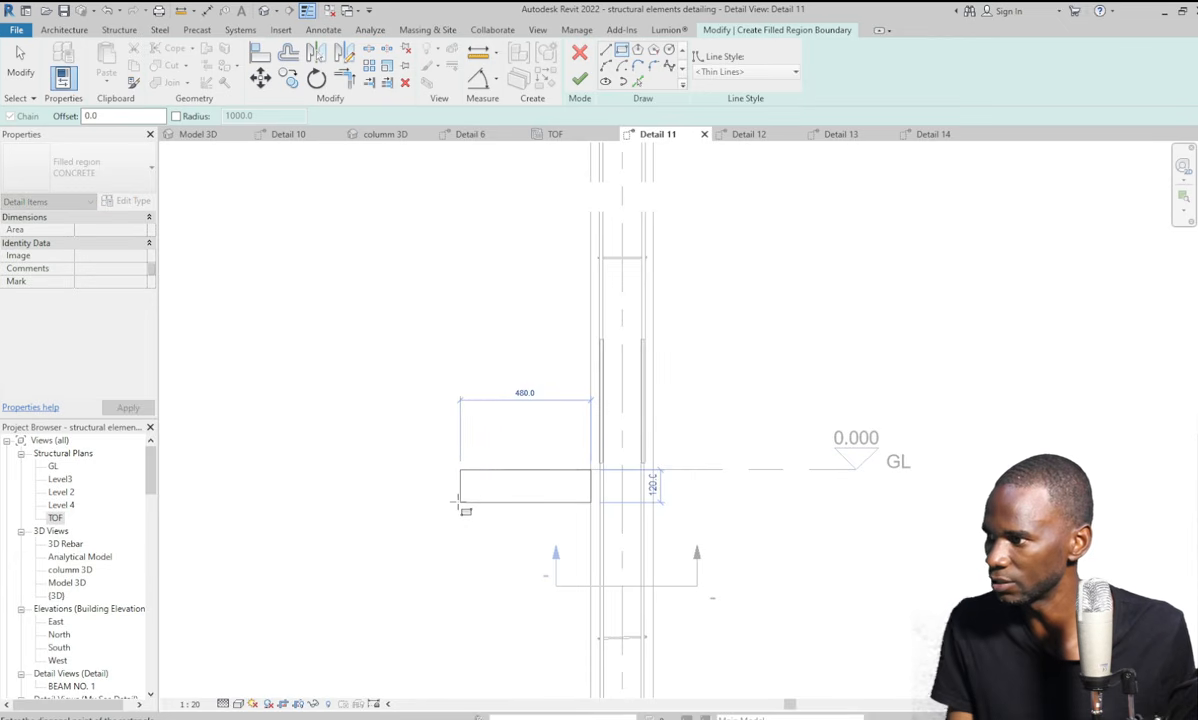
{"action": "left_click", "coordinate": [460, 503]}
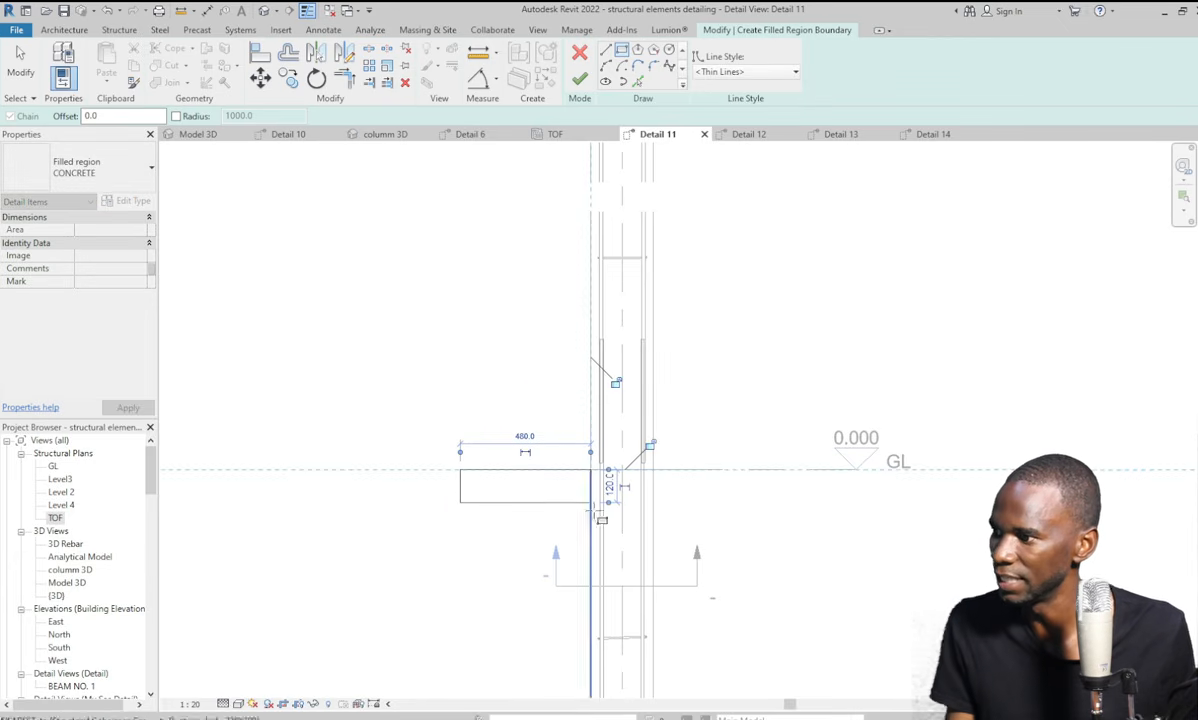
{"action": "left_click", "coordinate": [580, 80]}
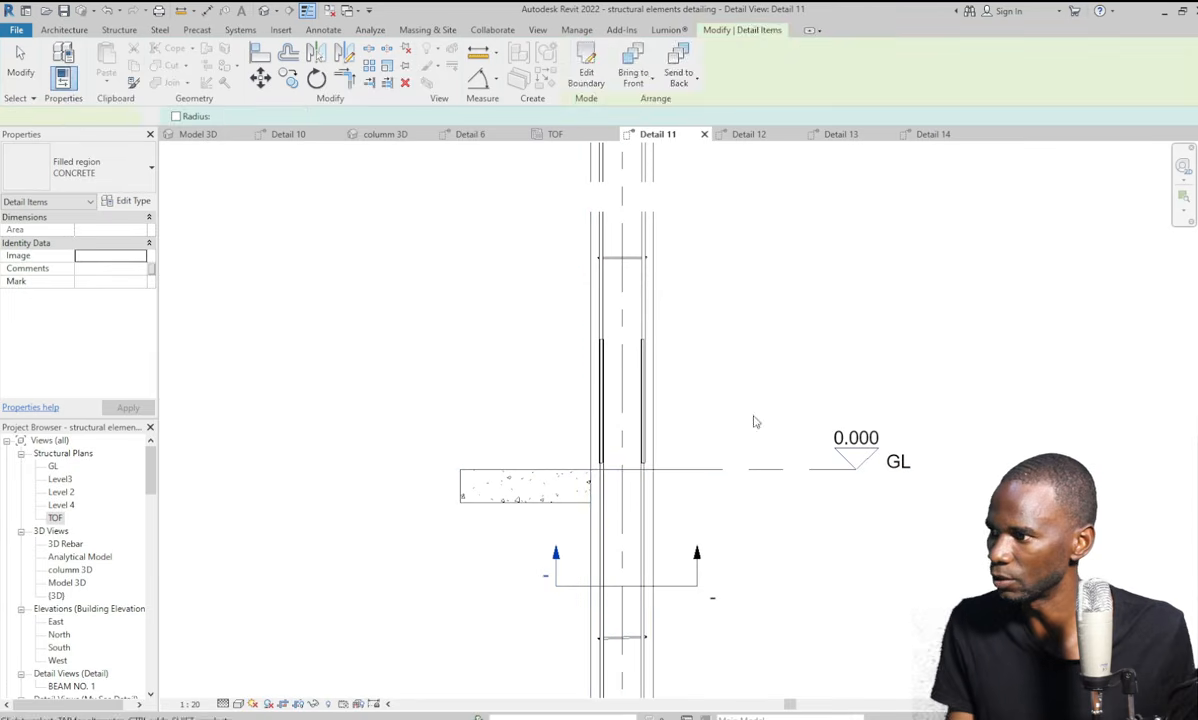
{"action": "left_click", "coordinate": [668, 414]}
Examine the new concrete region at GL in relation to the column, the footing and the beams at Level 2 and Level3.
{"action": "scroll", "coordinate": [674, 414], "scroll_direction": "down", "scroll_amount": 3}
{"action": "scroll", "coordinate": [660, 440], "scroll_direction": "up", "scroll_amount": 2}
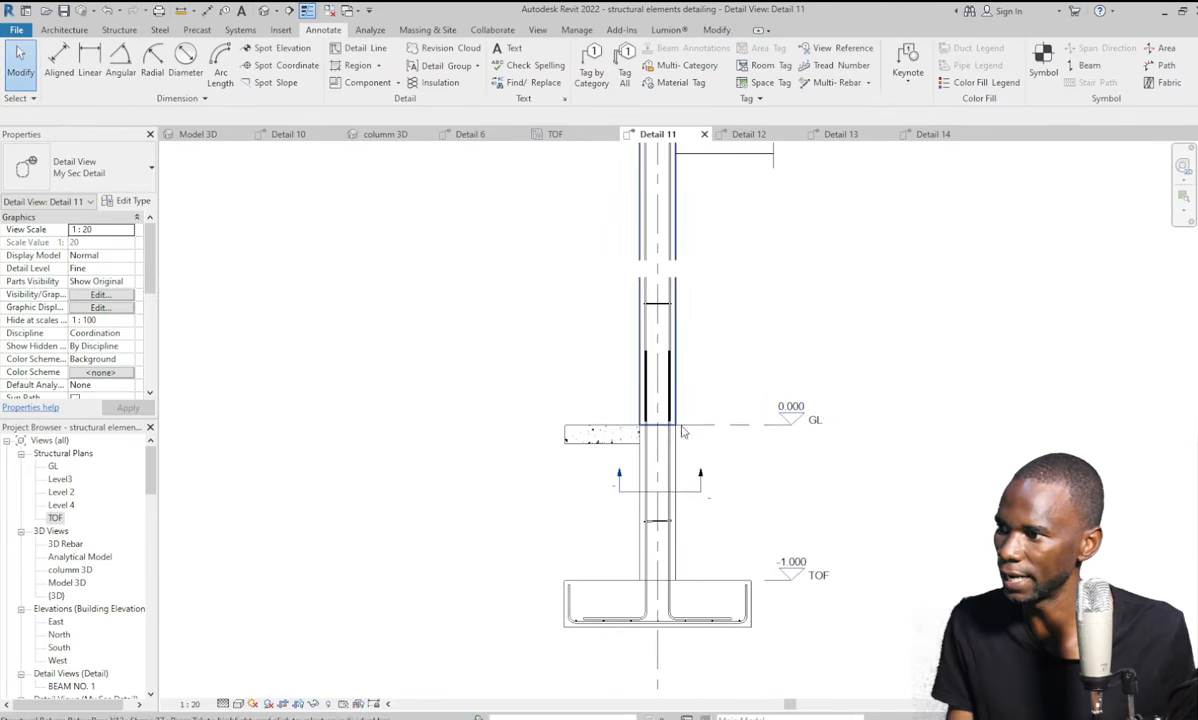
{"action": "scroll", "coordinate": [705, 410], "scroll_direction": "up", "scroll_amount": 2}
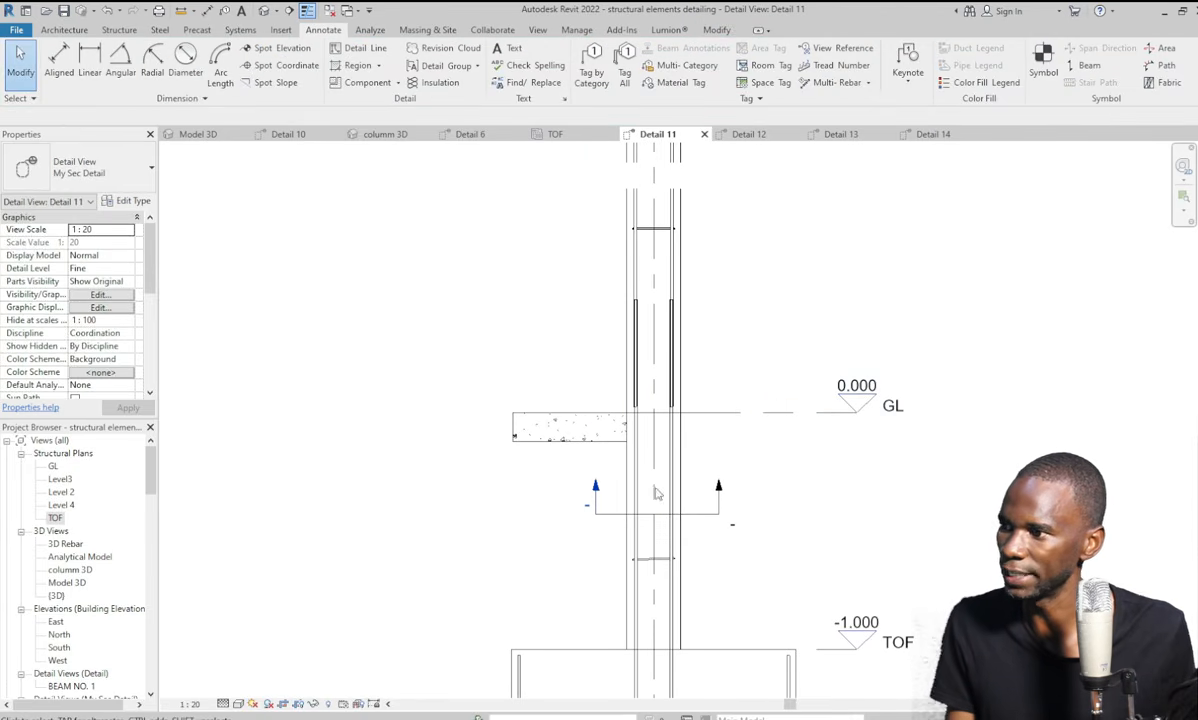
{"action": "scroll", "coordinate": [630, 520], "scroll_direction": "down", "scroll_amount": 2}
{"action": "left_click", "coordinate": [630, 517]}
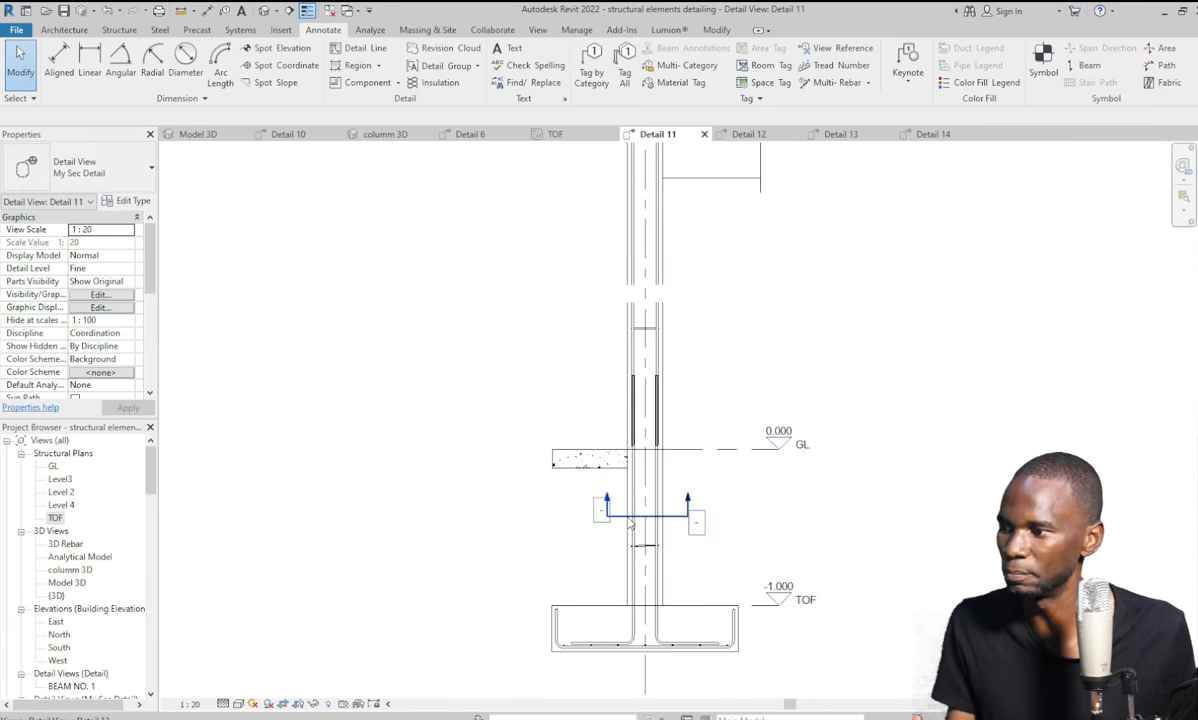
{"action": "key", "text": "Escape"}
{"action": "scroll", "coordinate": [650, 465], "scroll_direction": "up", "scroll_amount": 2}
{"action": "scroll", "coordinate": [645, 490], "scroll_direction": "down", "scroll_amount": 4}
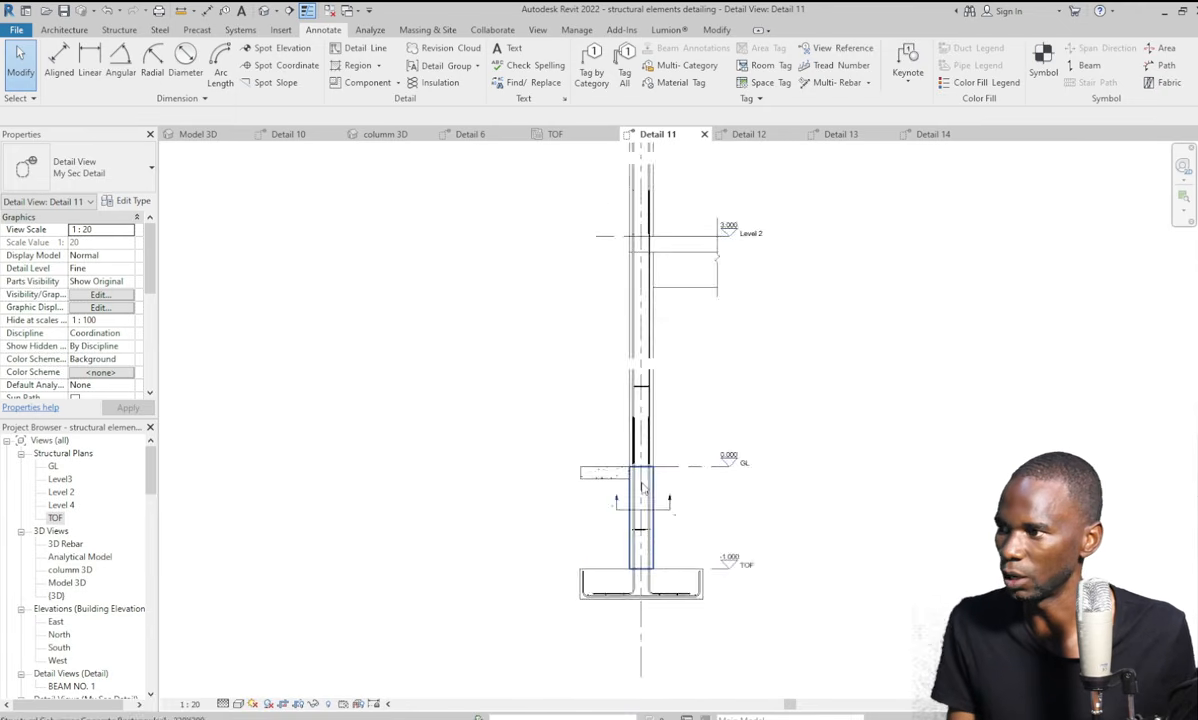
{"action": "scroll", "coordinate": [643, 482], "scroll_direction": "down", "scroll_amount": 2}
{"action": "scroll", "coordinate": [596, 505], "scroll_direction": "up", "scroll_amount": 3}
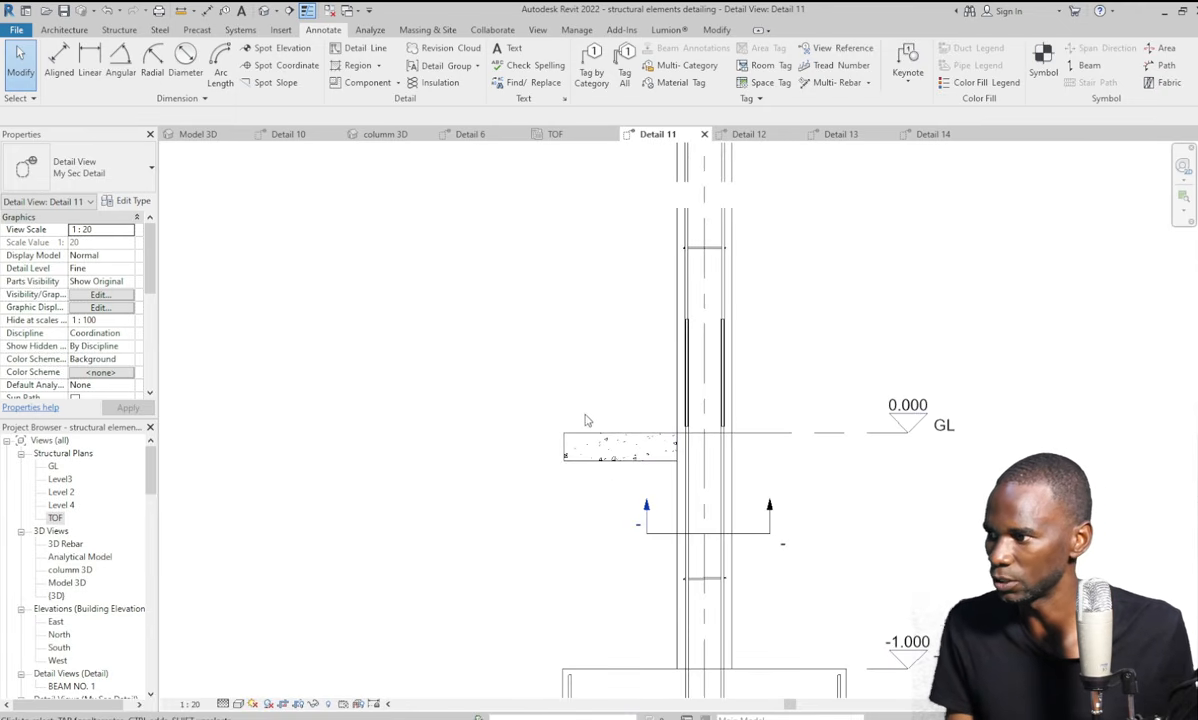
{"action": "scroll", "coordinate": [619, 513], "scroll_direction": "down", "scroll_amount": 3}
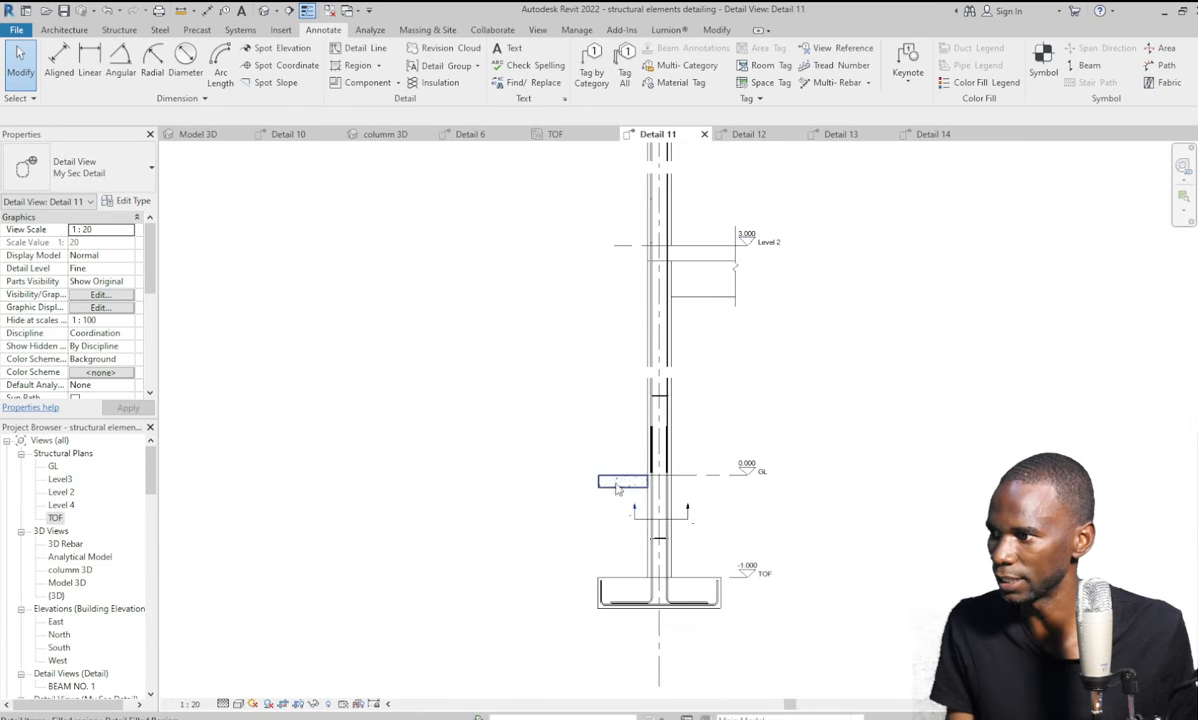
{"action": "scroll", "coordinate": [618, 488], "scroll_direction": "up", "scroll_amount": 2}
{"action": "scroll", "coordinate": [821, 388], "scroll_direction": "down", "scroll_amount": 2}
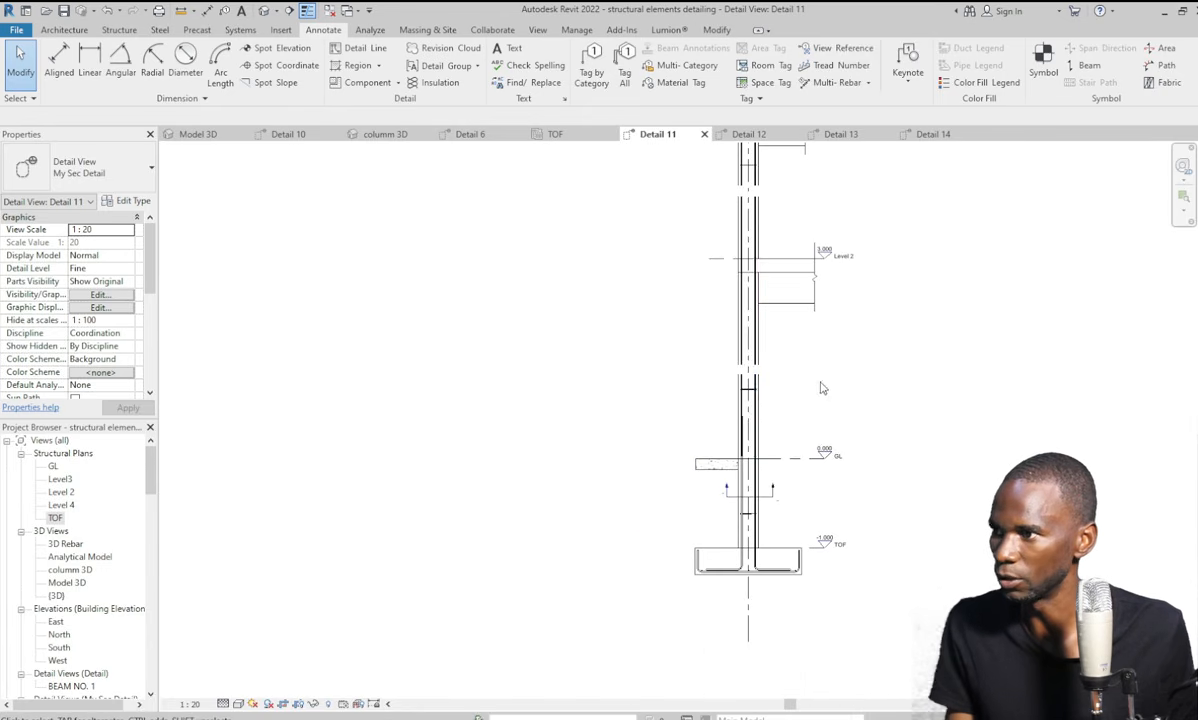
{"action": "scroll", "coordinate": [782, 381], "scroll_direction": "down", "scroll_amount": 2}
{"action": "scroll", "coordinate": [783, 268], "scroll_direction": "down", "scroll_amount": 1}
{"action": "scroll", "coordinate": [790, 246], "scroll_direction": "up", "scroll_amount": 3}
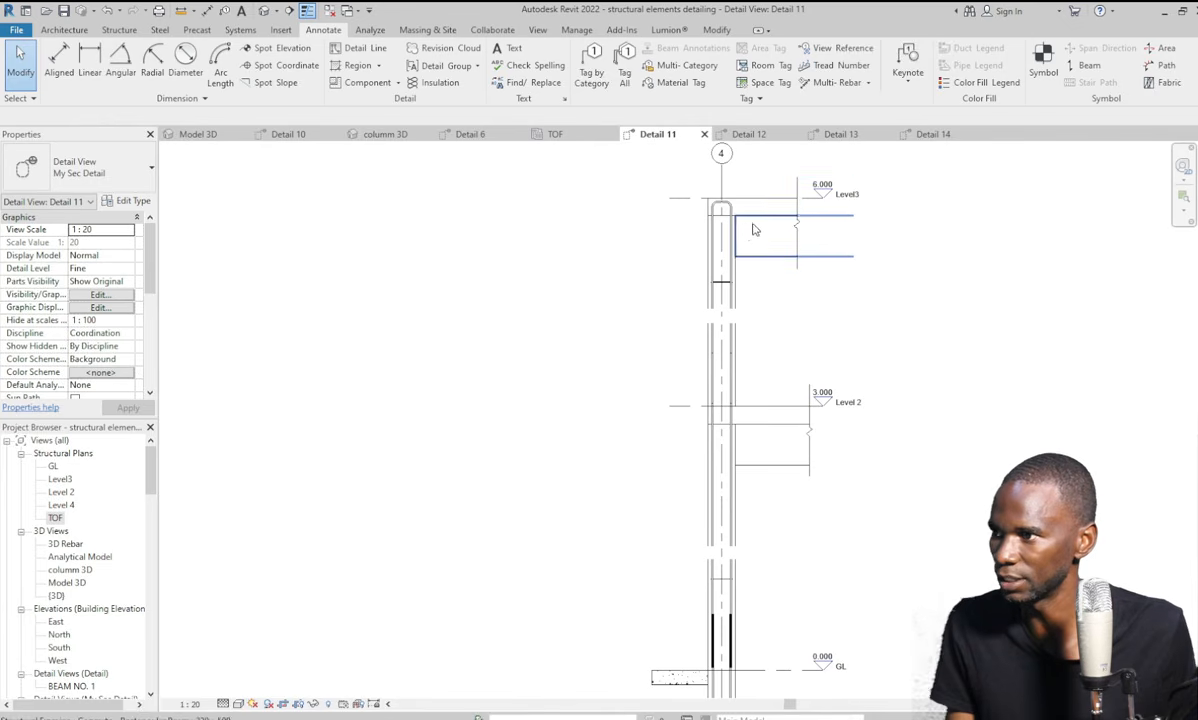
{"action": "scroll", "coordinate": [615, 235], "scroll_direction": "down", "scroll_amount": 1}
{"action": "scroll", "coordinate": [695, 615], "scroll_direction": "up", "scroll_amount": 4}
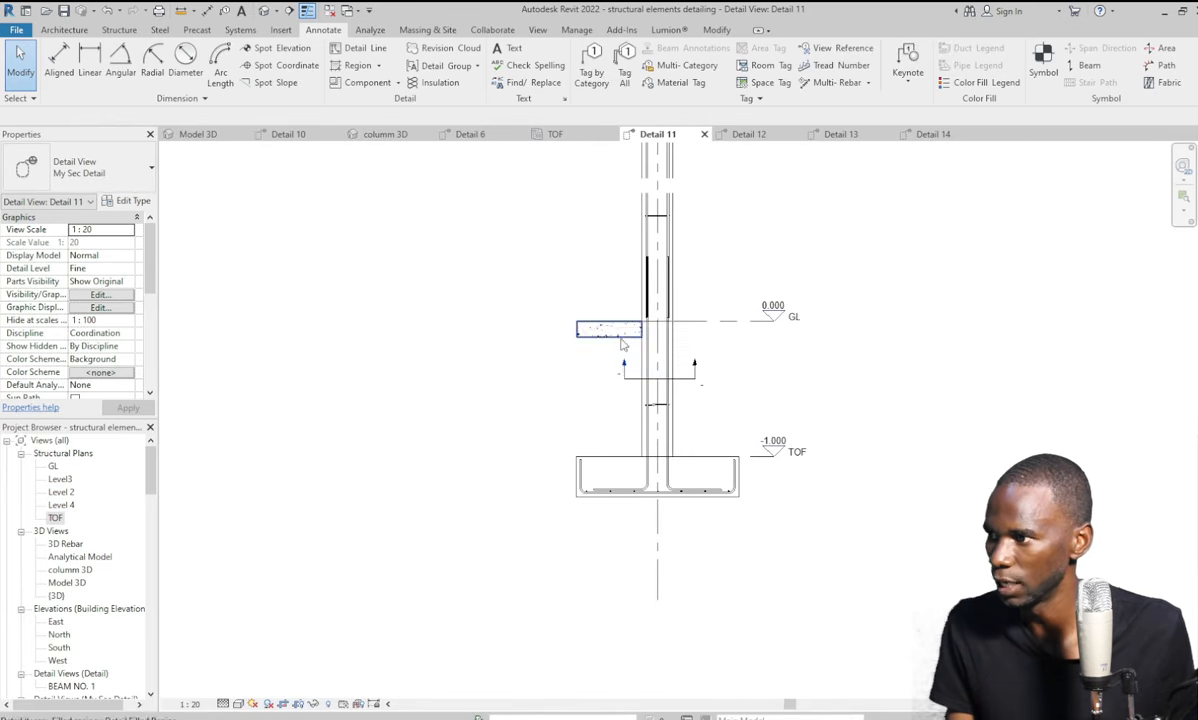
Copy the concrete filled region to the column's right face at GL and delete the original on the left side.
{"action": "left_click", "coordinate": [585, 328]}
{"action": "left_click", "coordinate": [288, 78]}
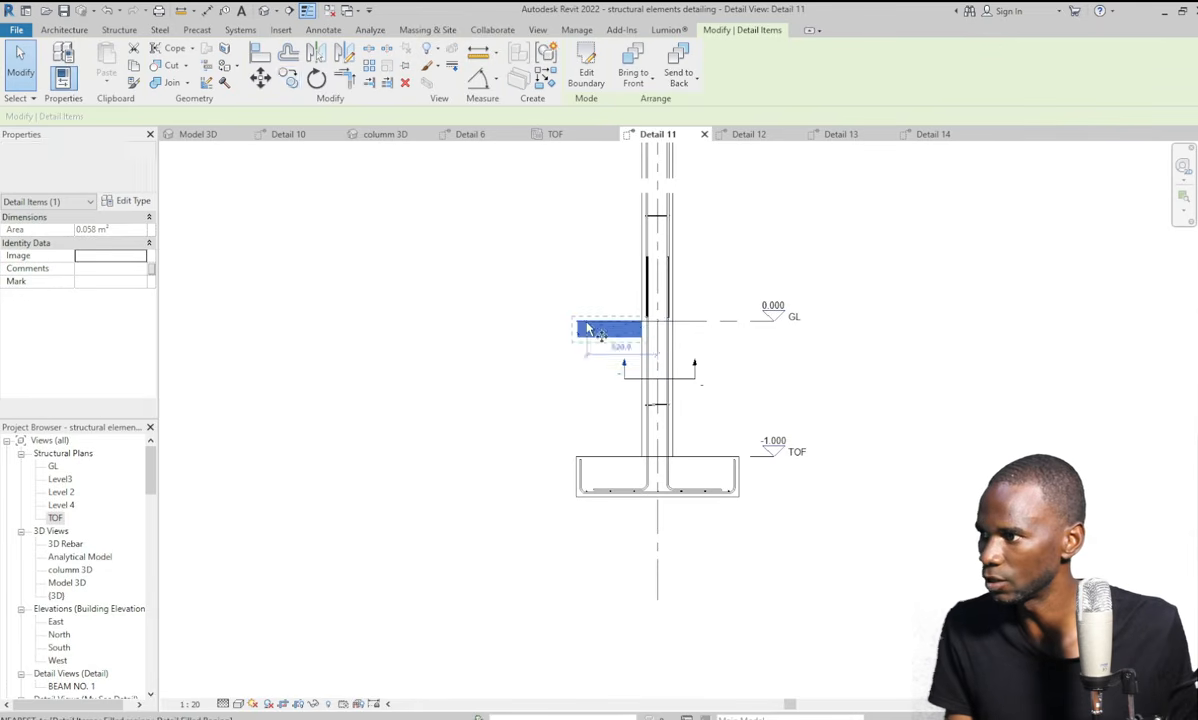
{"action": "scroll", "coordinate": [590, 335], "scroll_direction": "up", "scroll_amount": 3}
{"action": "left_click", "coordinate": [572, 327]}
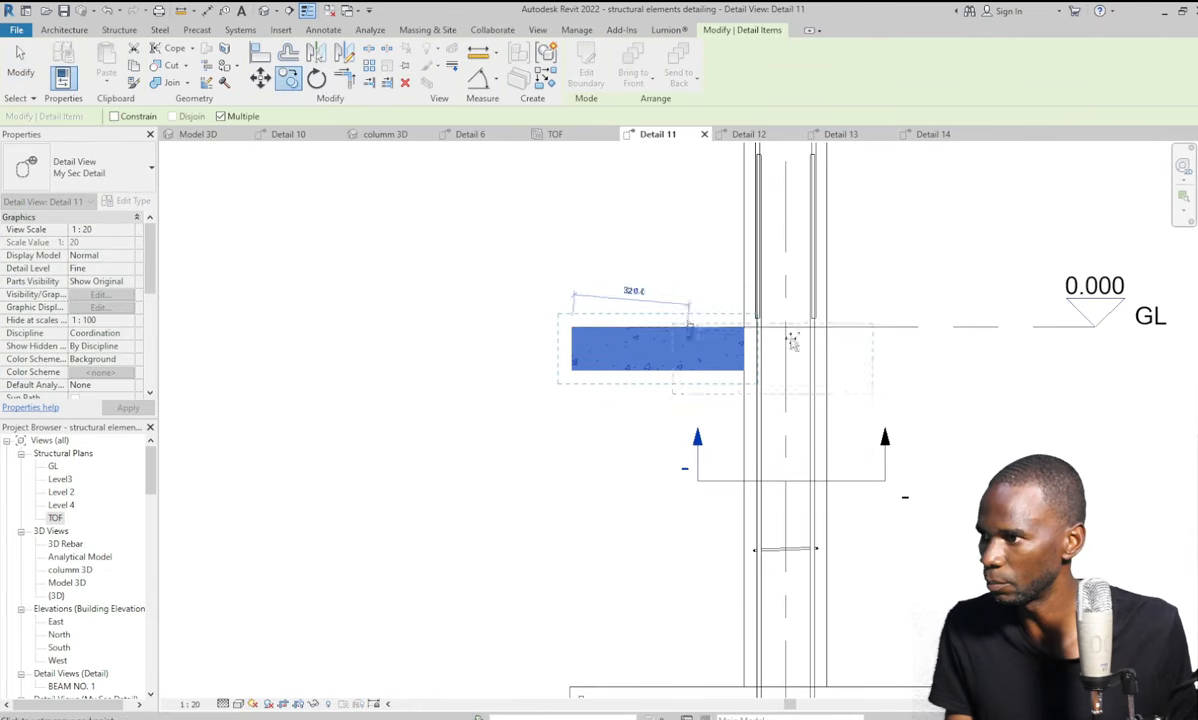
{"action": "left_click", "coordinate": [826, 328]}
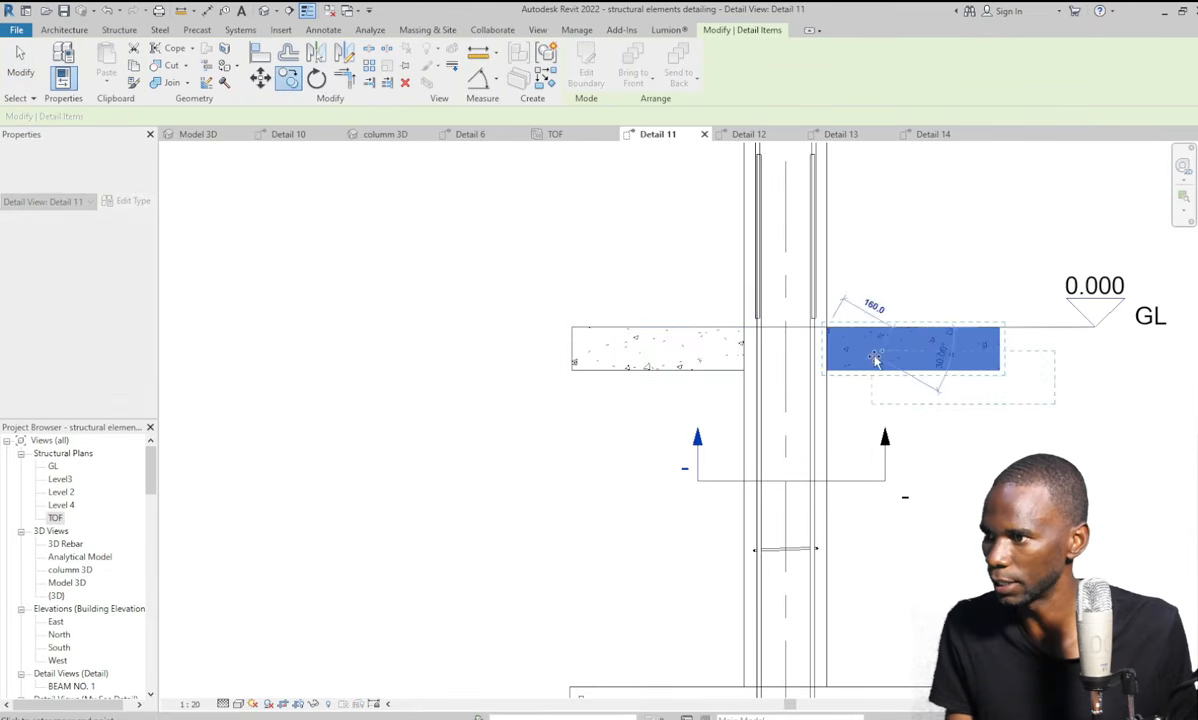
{"action": "left_click", "coordinate": [20, 70]}
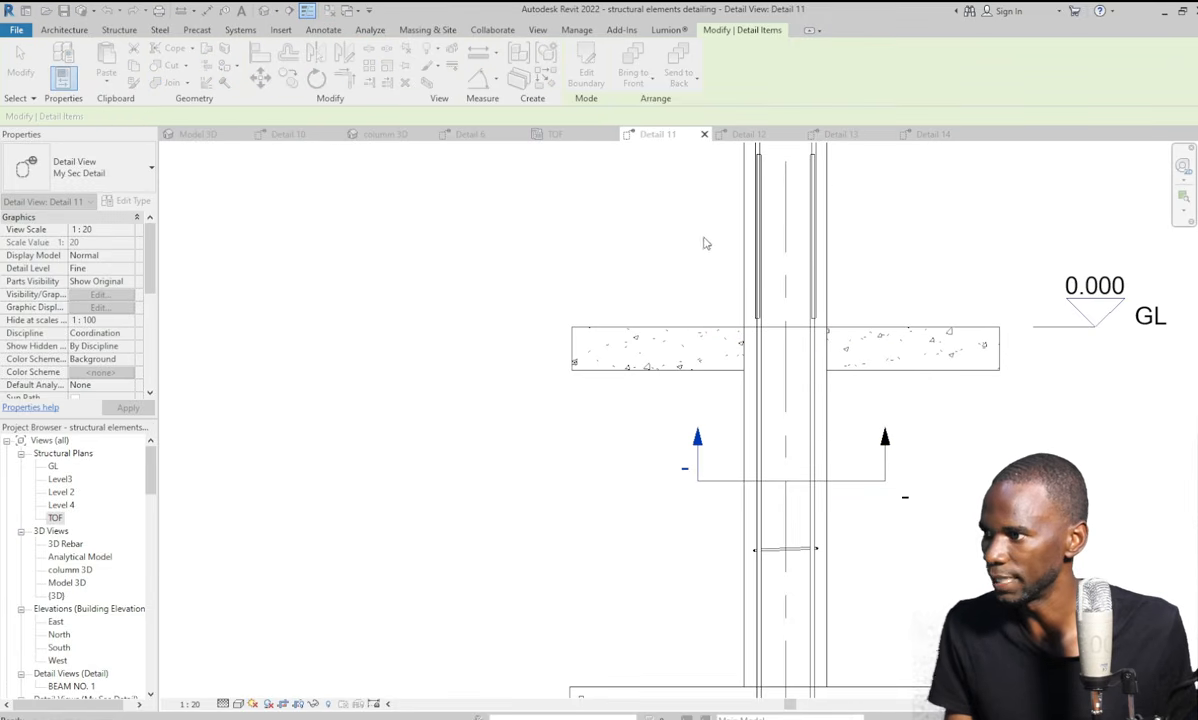
{"action": "left_click", "coordinate": [600, 352]}
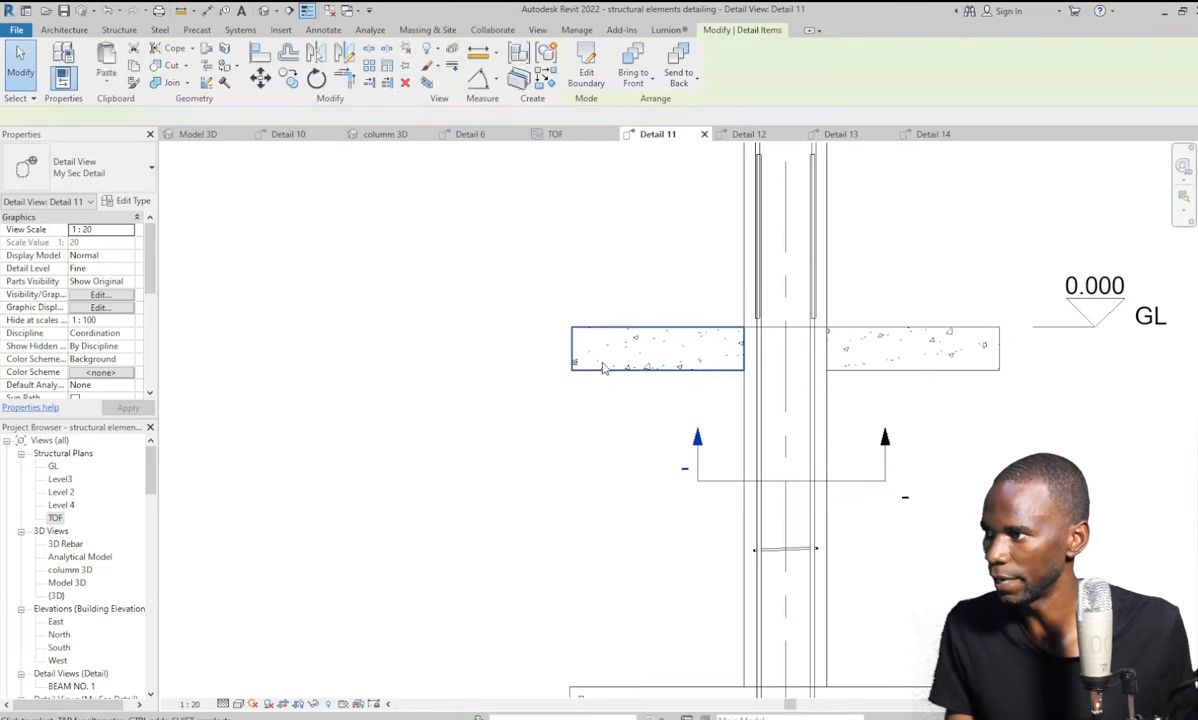
{"action": "left_click", "coordinate": [404, 84]}
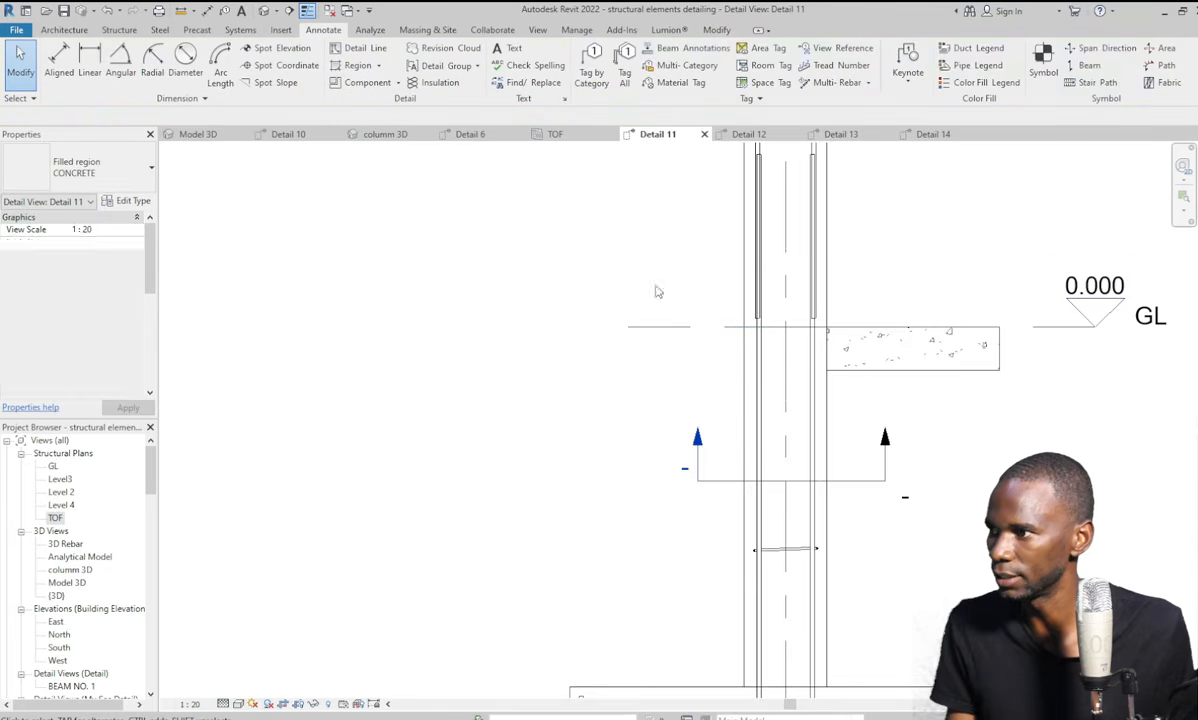
Examine the right-hand concrete region at GL together with the starter bars, footing and full column elevation.
{"action": "scroll", "coordinate": [740, 420], "scroll_direction": "down", "scroll_amount": 2}
{"action": "scroll", "coordinate": [888, 357], "scroll_direction": "up", "scroll_amount": 2}
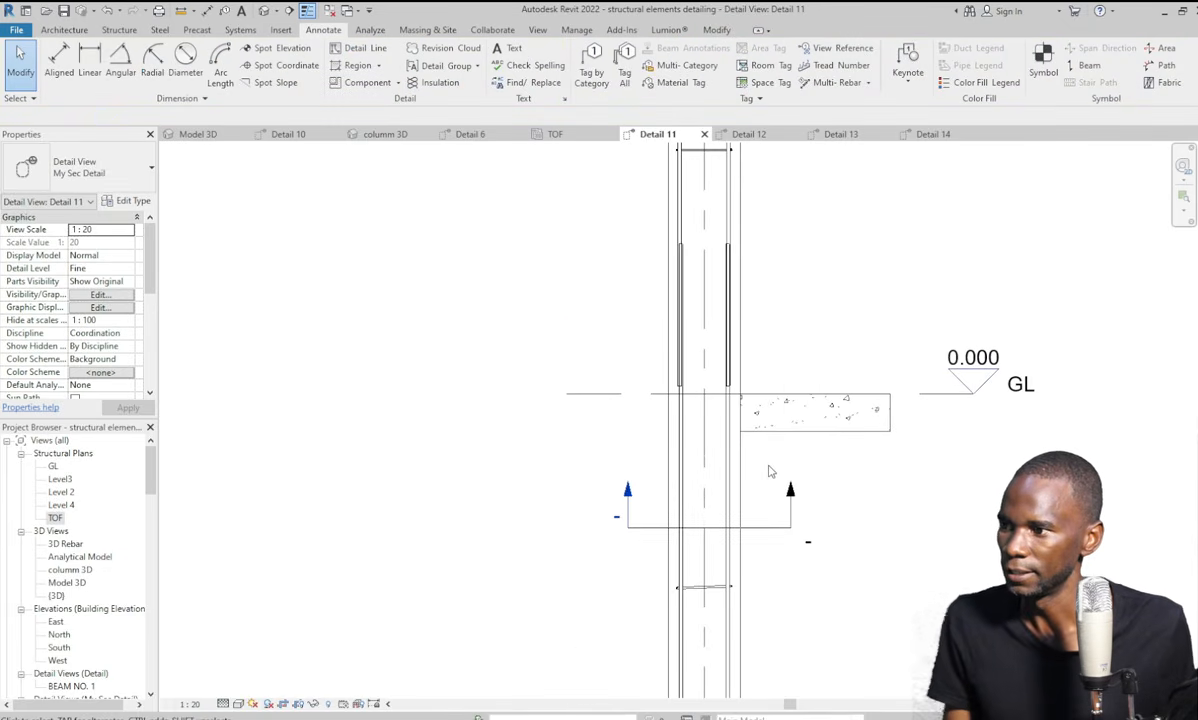
{"action": "scroll", "coordinate": [818, 460], "scroll_direction": "down", "scroll_amount": 2}
{"action": "scroll", "coordinate": [818, 460], "scroll_direction": "up", "scroll_amount": 1}
{"action": "scroll", "coordinate": [693, 484], "scroll_direction": "down", "scroll_amount": 1}
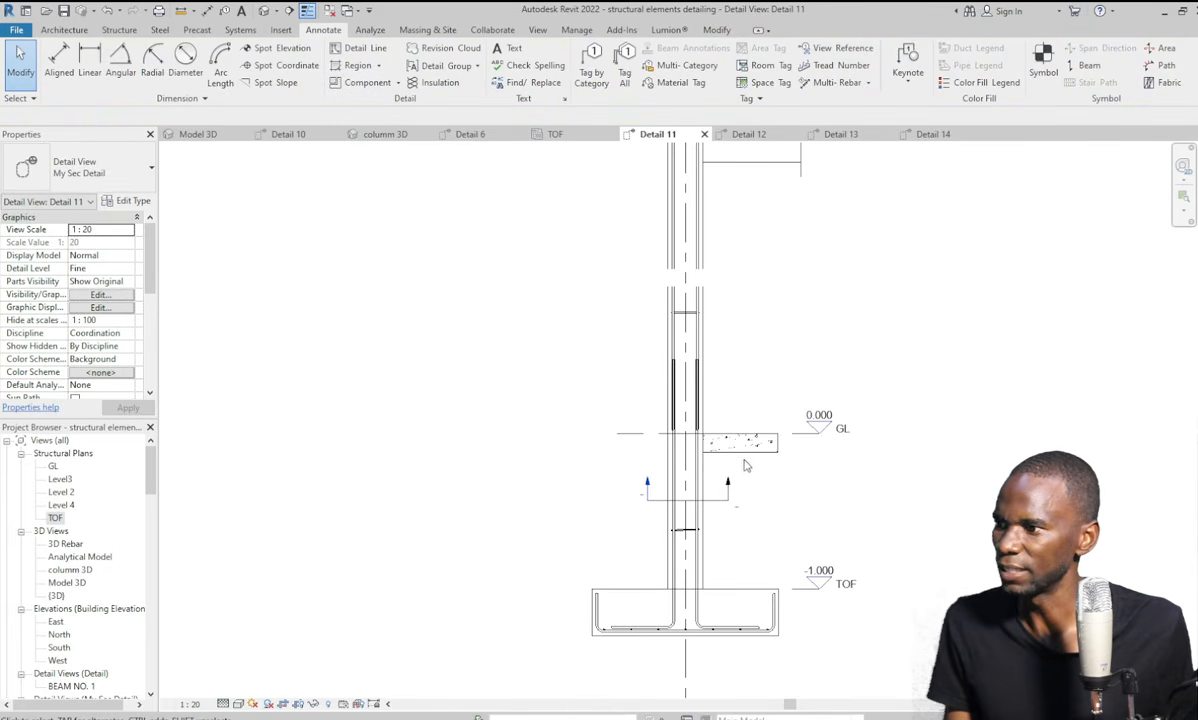
{"action": "scroll", "coordinate": [655, 460], "scroll_direction": "up", "scroll_amount": 2}
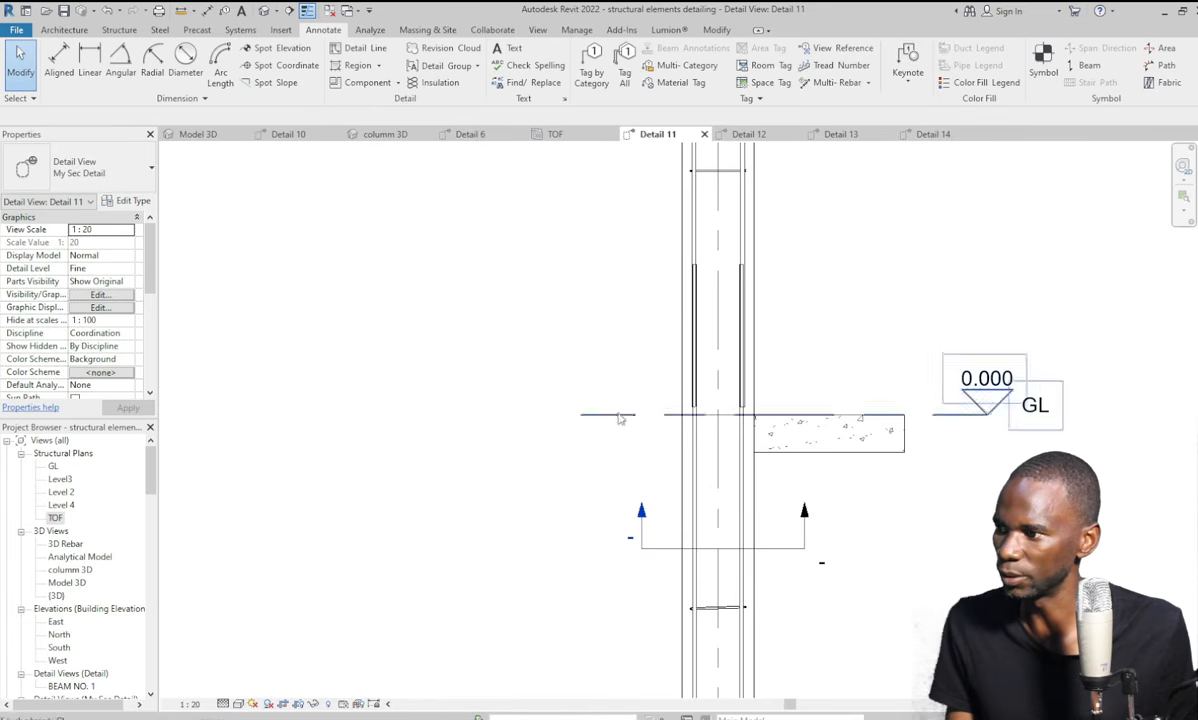
{"action": "scroll", "coordinate": [634, 516], "scroll_direction": "down", "scroll_amount": 2}
{"action": "scroll", "coordinate": [650, 545], "scroll_direction": "up", "scroll_amount": 2}
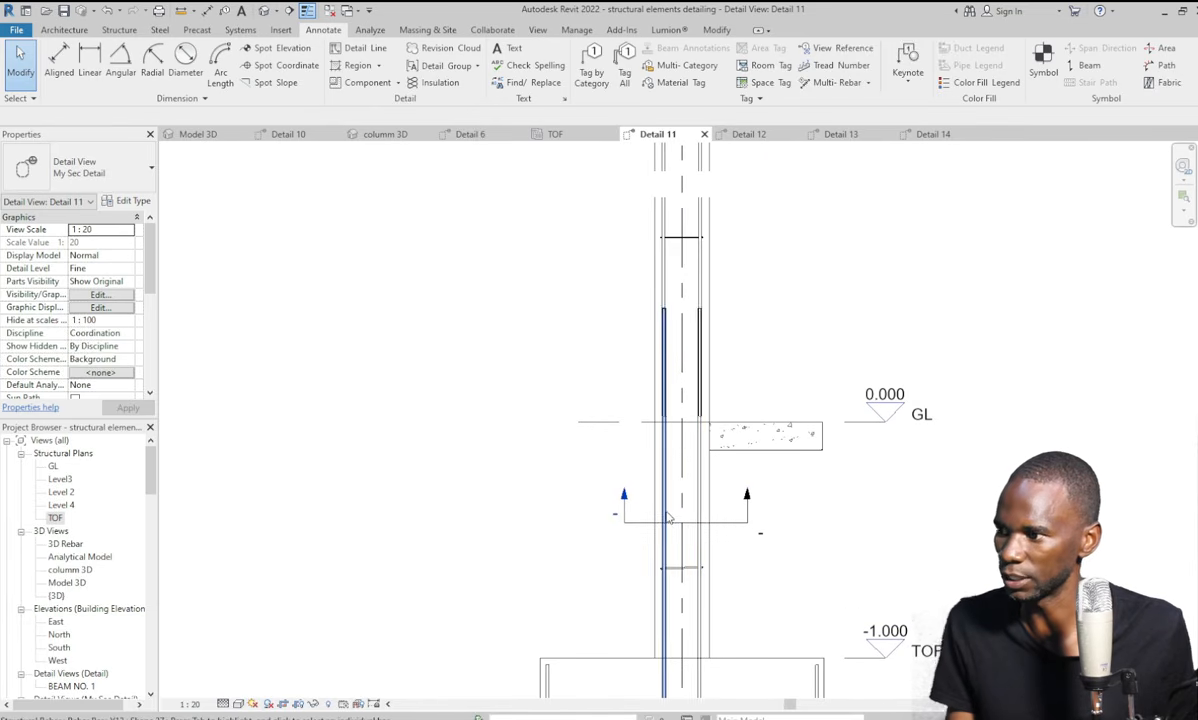
{"action": "scroll", "coordinate": [714, 525], "scroll_direction": "down", "scroll_amount": 1}
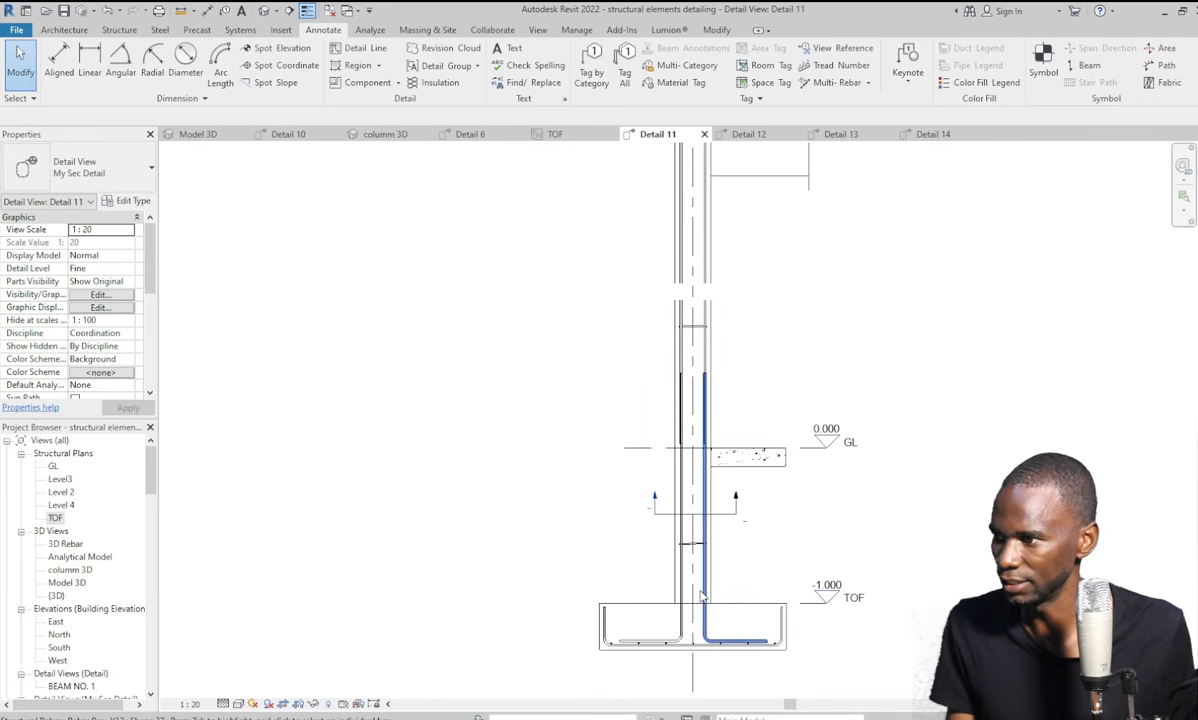
{"action": "scroll", "coordinate": [703, 597], "scroll_direction": "down", "scroll_amount": 2}
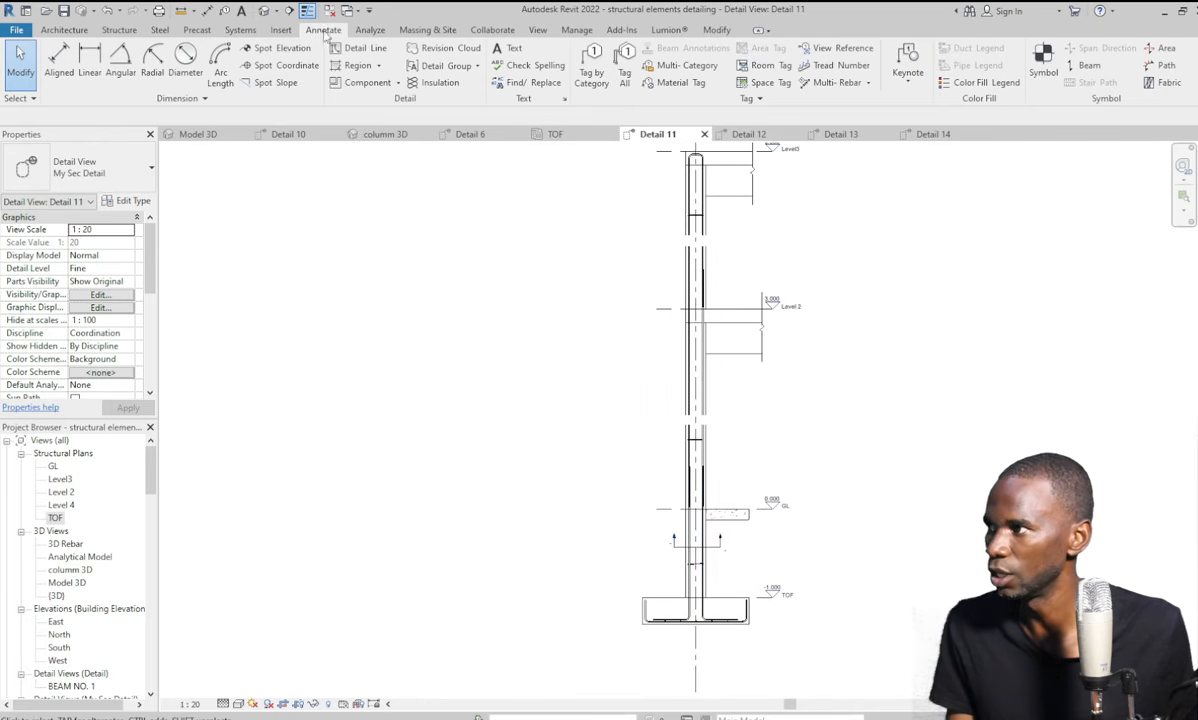
Place an aligned dimension string along the column's left side, from the footing base through the footing top, GL and Level 2 to Level3.
{"action": "left_click", "coordinate": [59, 60]}
{"action": "scroll", "coordinate": [668, 644], "scroll_direction": "up", "scroll_amount": 3}
{"action": "scroll", "coordinate": [668, 644], "scroll_direction": "up", "scroll_amount": 2}
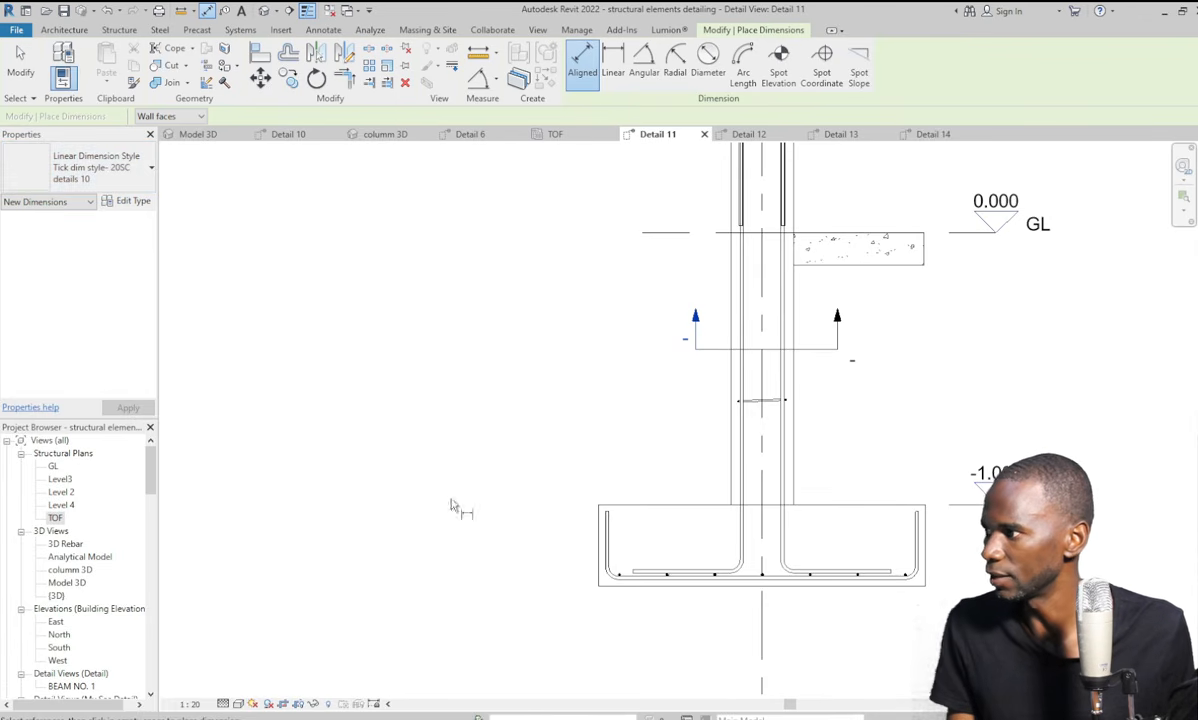
{"action": "left_click", "coordinate": [657, 593]}
{"action": "left_click", "coordinate": [640, 506]}
{"action": "scroll", "coordinate": [675, 590], "scroll_direction": "down", "scroll_amount": 4}
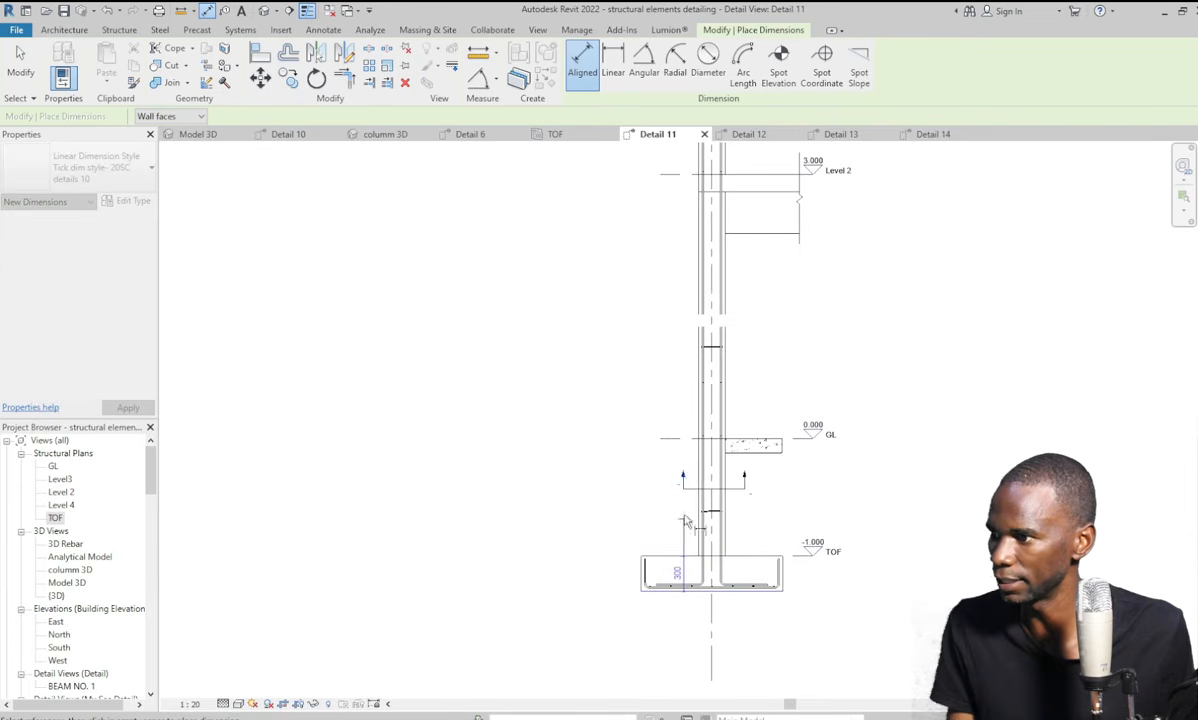
{"action": "scroll", "coordinate": [700, 480], "scroll_direction": "up", "scroll_amount": 3}
{"action": "left_click", "coordinate": [670, 437]}
{"action": "scroll", "coordinate": [712, 555], "scroll_direction": "down", "scroll_amount": 3}
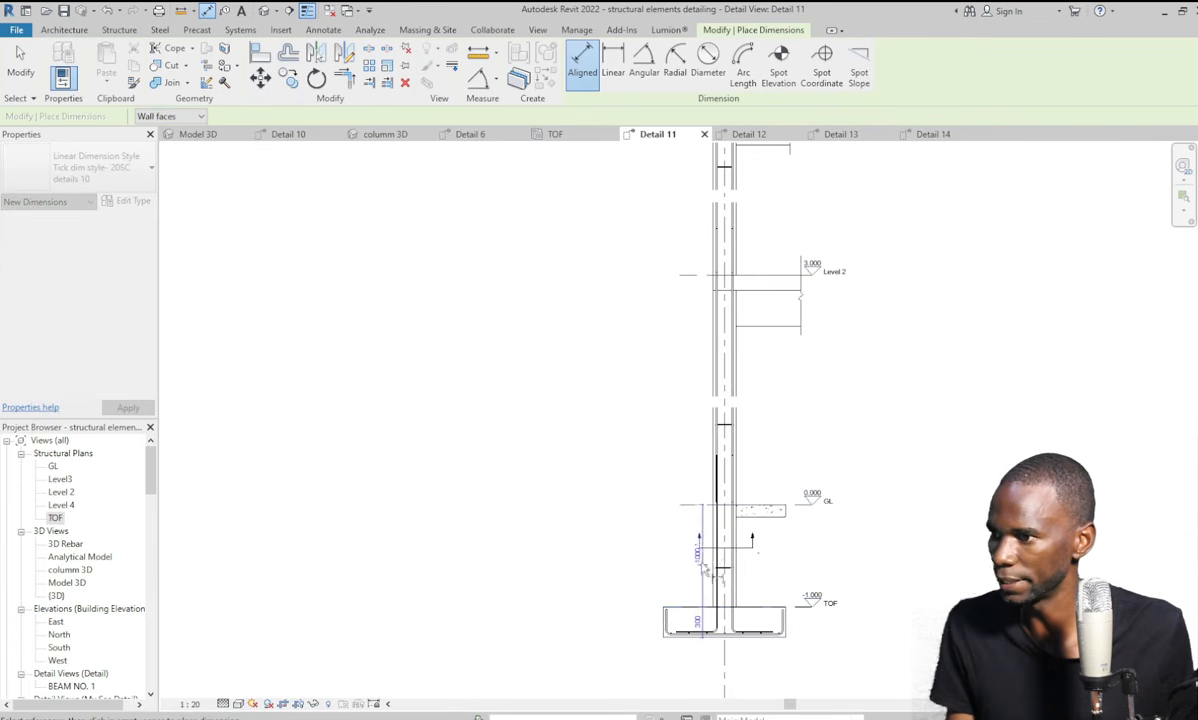
{"action": "left_click", "coordinate": [690, 273]}
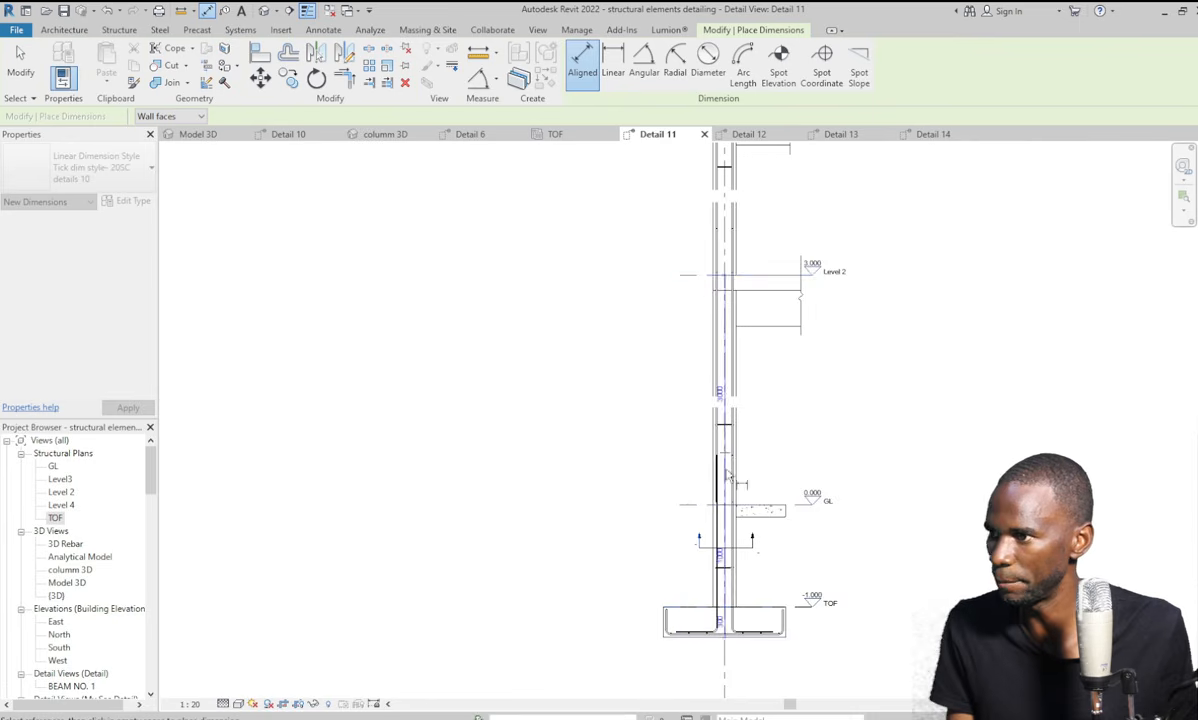
{"action": "scroll", "coordinate": [730, 478], "scroll_direction": "down", "scroll_amount": 3}
{"action": "scroll", "coordinate": [700, 313], "scroll_direction": "up", "scroll_amount": 3}
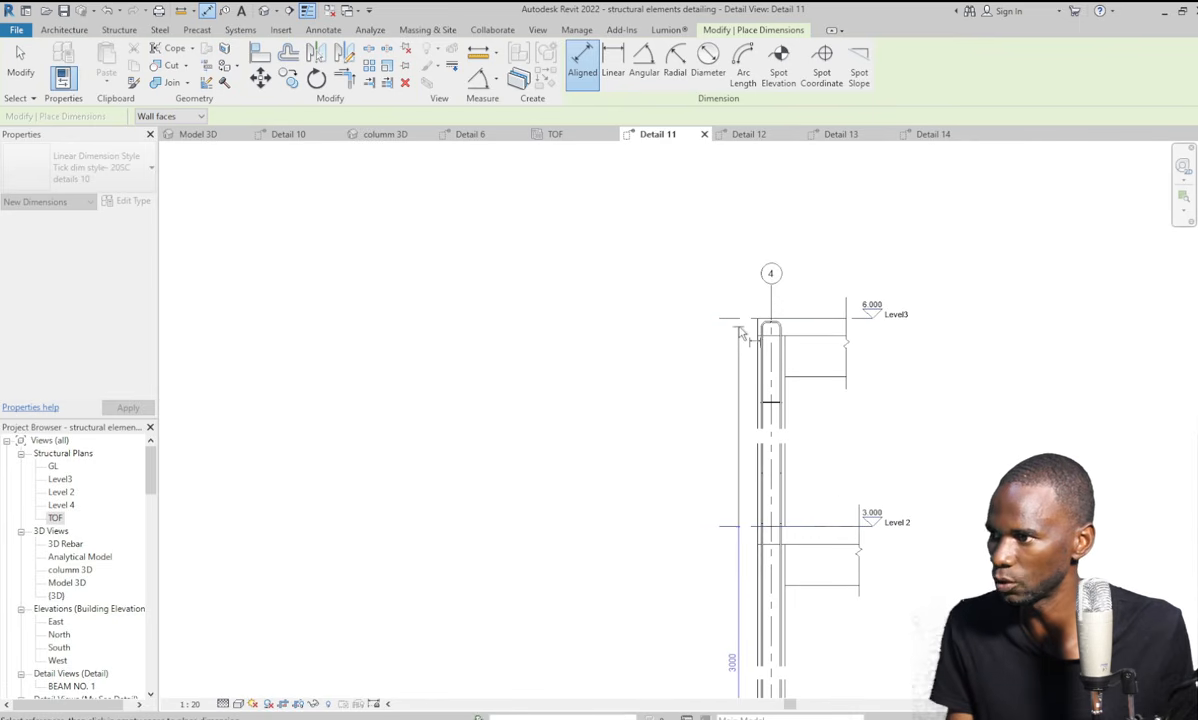
{"action": "left_click", "coordinate": [738, 322]}
{"action": "scroll", "coordinate": [705, 374], "scroll_direction": "down", "scroll_amount": 3}
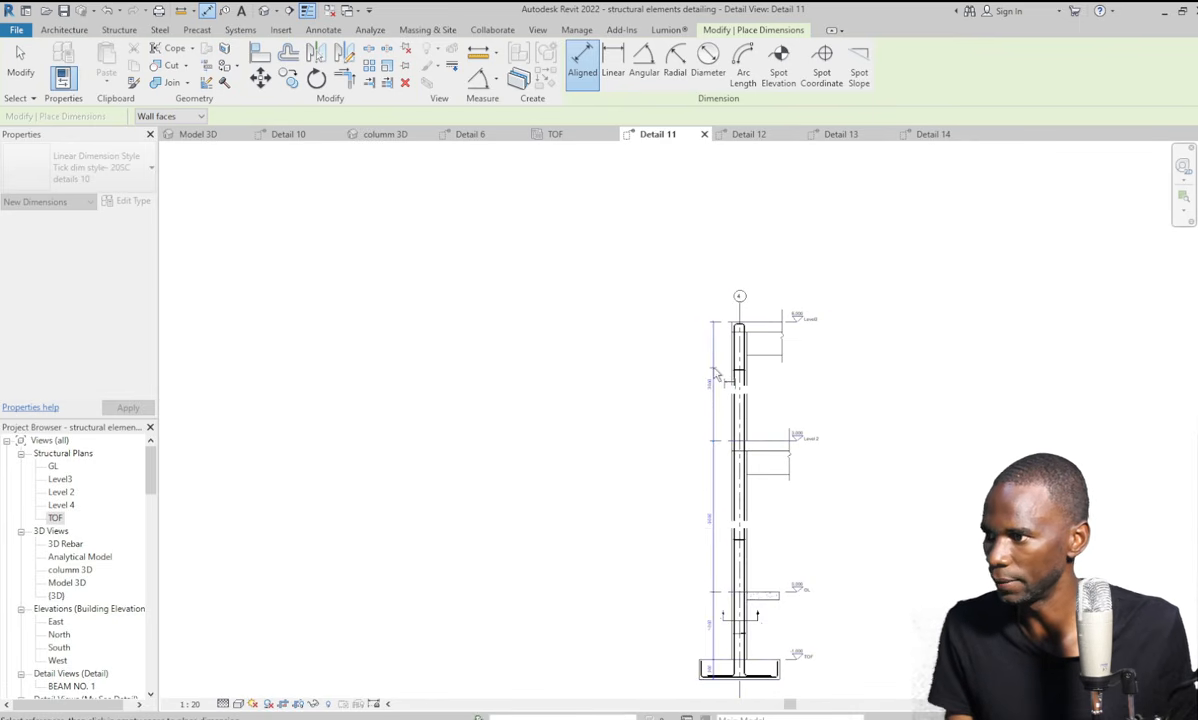
{"action": "left_click", "coordinate": [714, 372]}
{"action": "scroll", "coordinate": [756, 440], "scroll_direction": "down", "scroll_amount": 1}
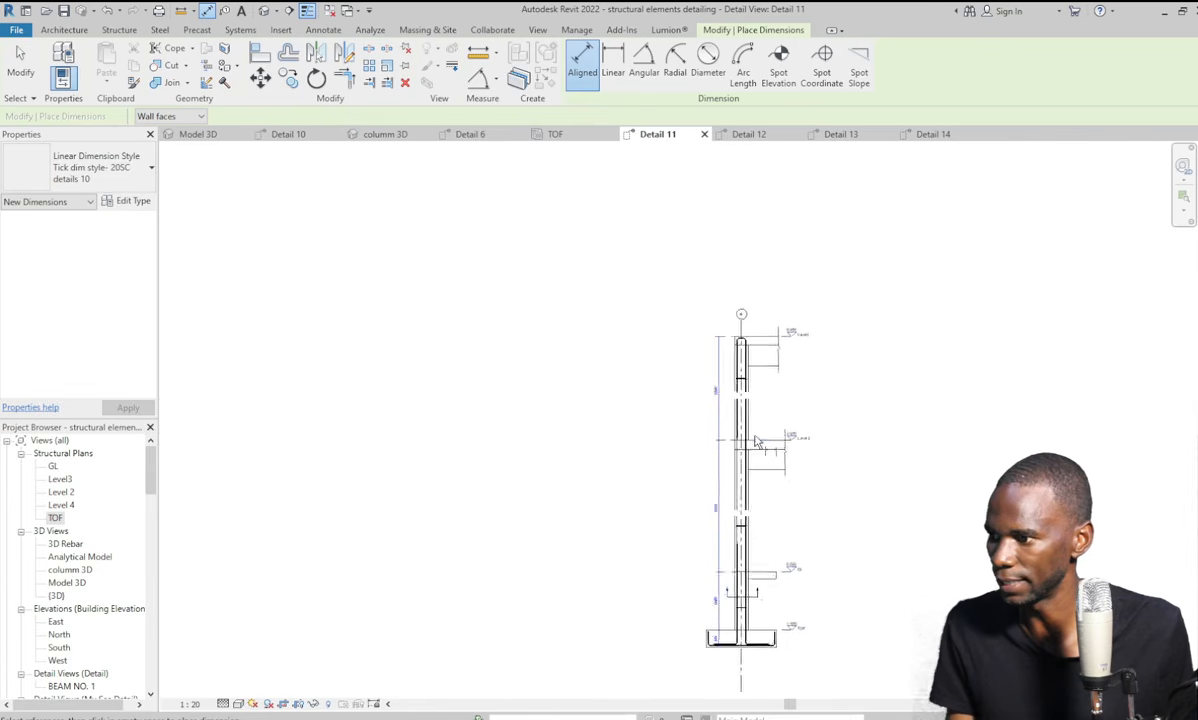
Dimension the footing's depth with a separate aligned dimension on its right side and end dimensioning.
{"action": "scroll", "coordinate": [760, 600], "scroll_direction": "up", "scroll_amount": 5}
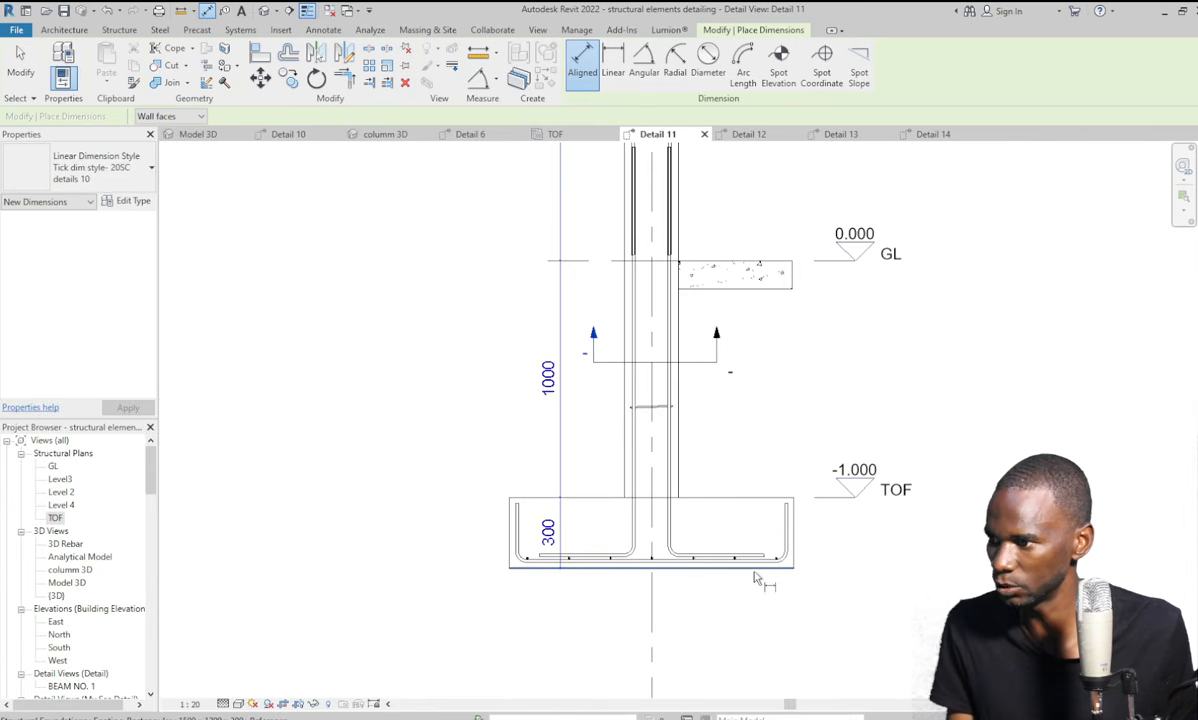
{"action": "left_click", "coordinate": [757, 572]}
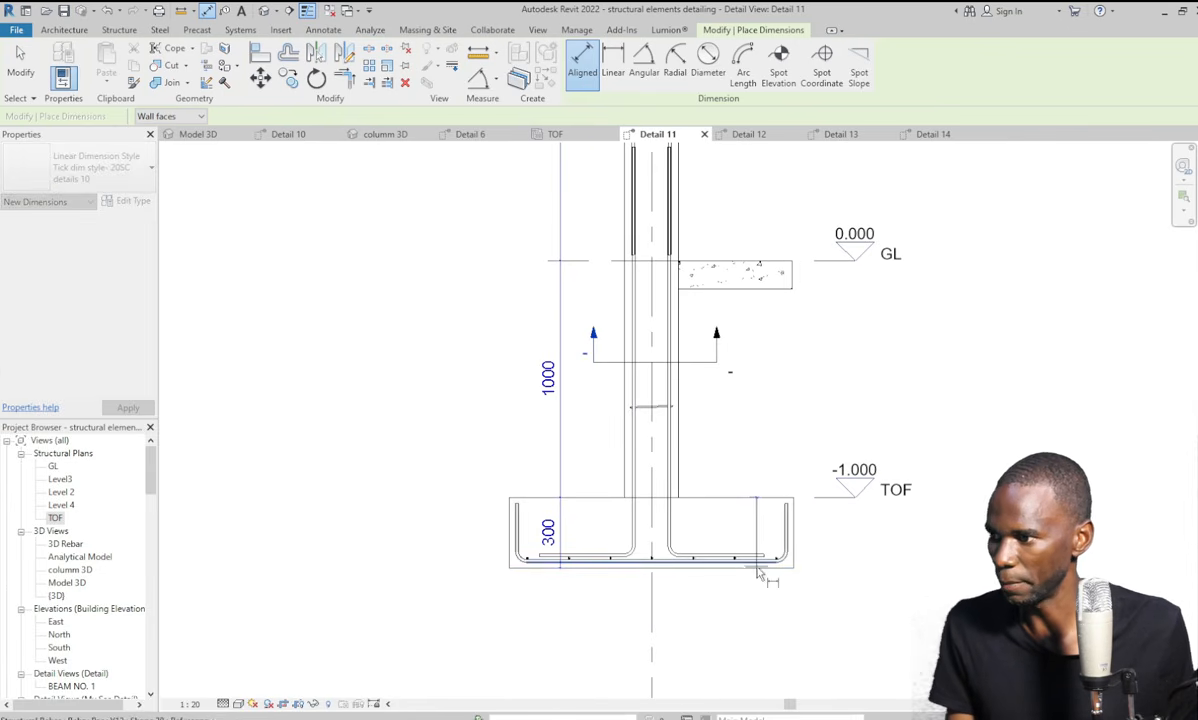
{"action": "left_click", "coordinate": [757, 570]}
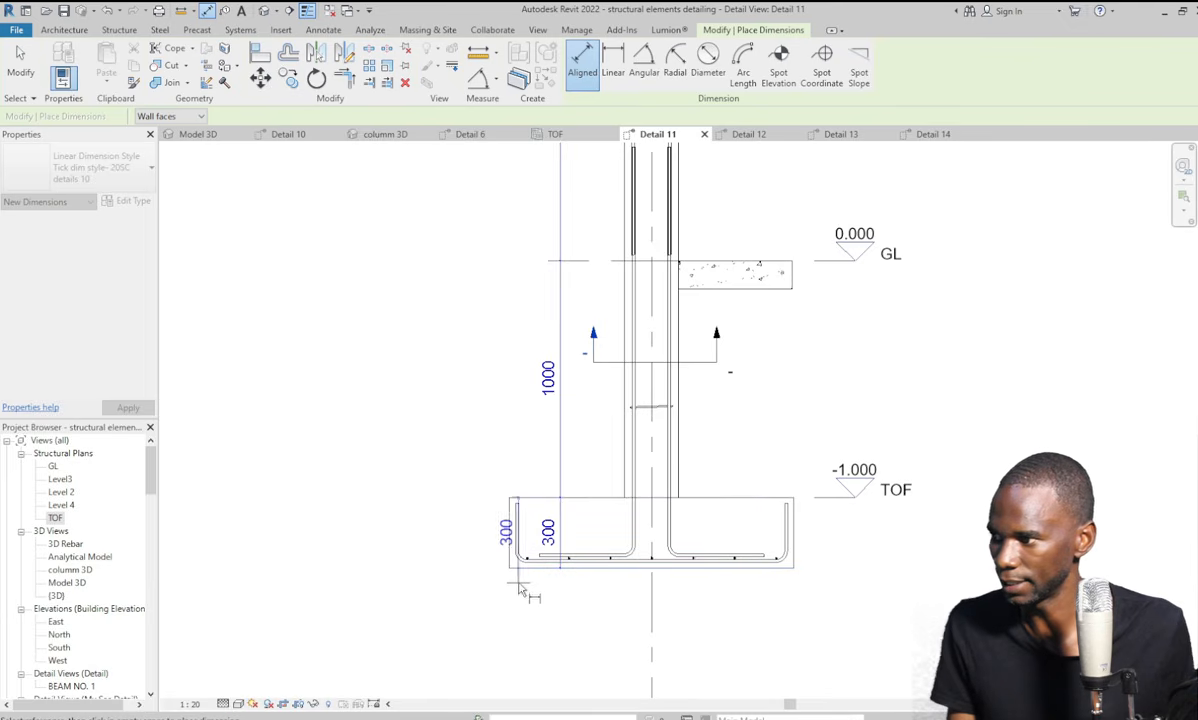
{"action": "left_click", "coordinate": [829, 576]}
{"action": "scroll", "coordinate": [722, 628], "scroll_direction": "down", "scroll_amount": 4}
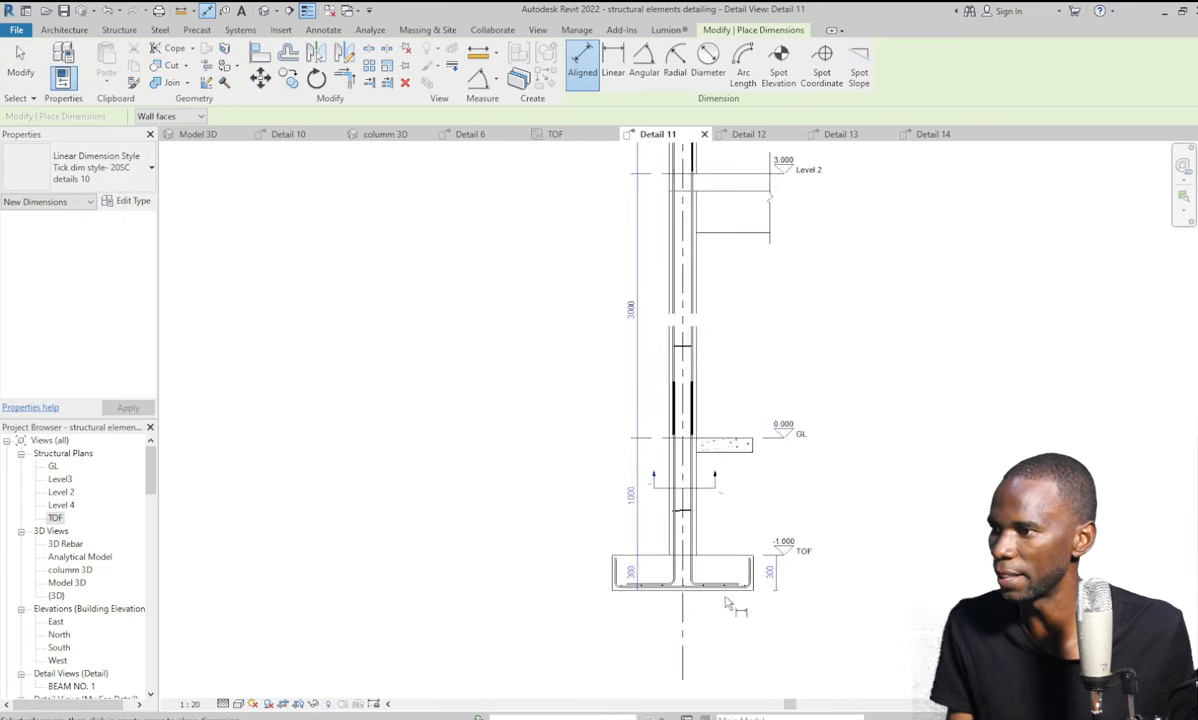
{"action": "scroll", "coordinate": [737, 459], "scroll_direction": "up", "scroll_amount": 2}
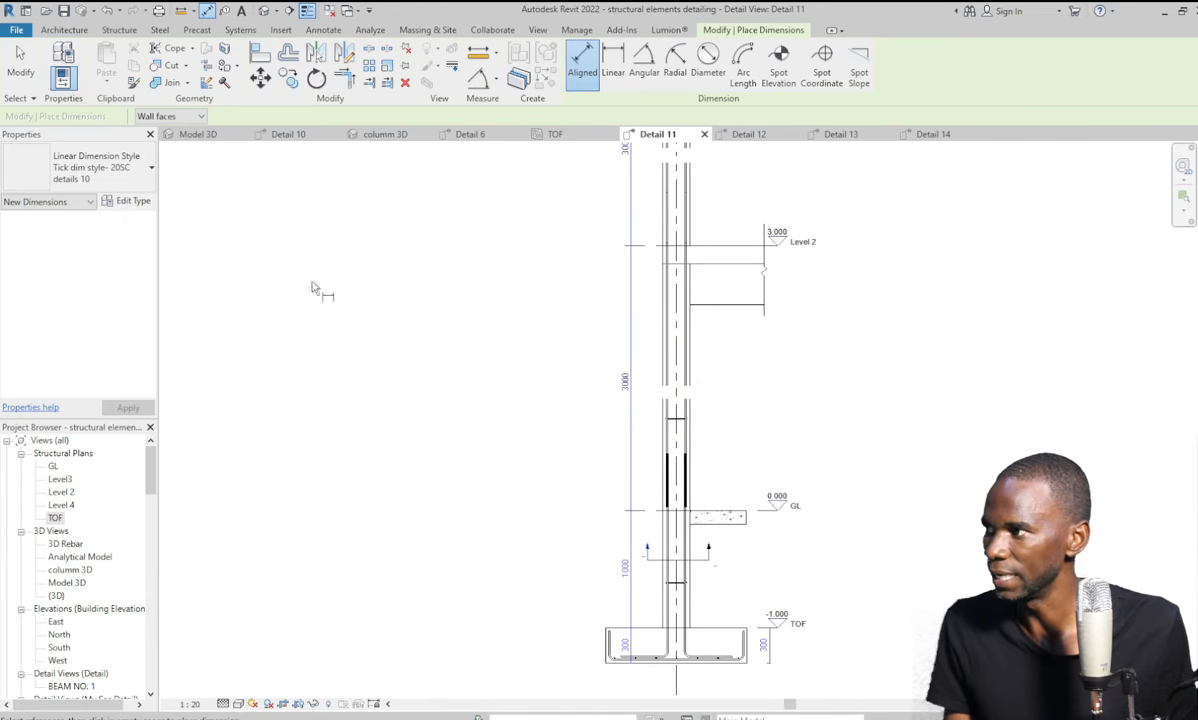
{"action": "left_click", "coordinate": [20, 62]}
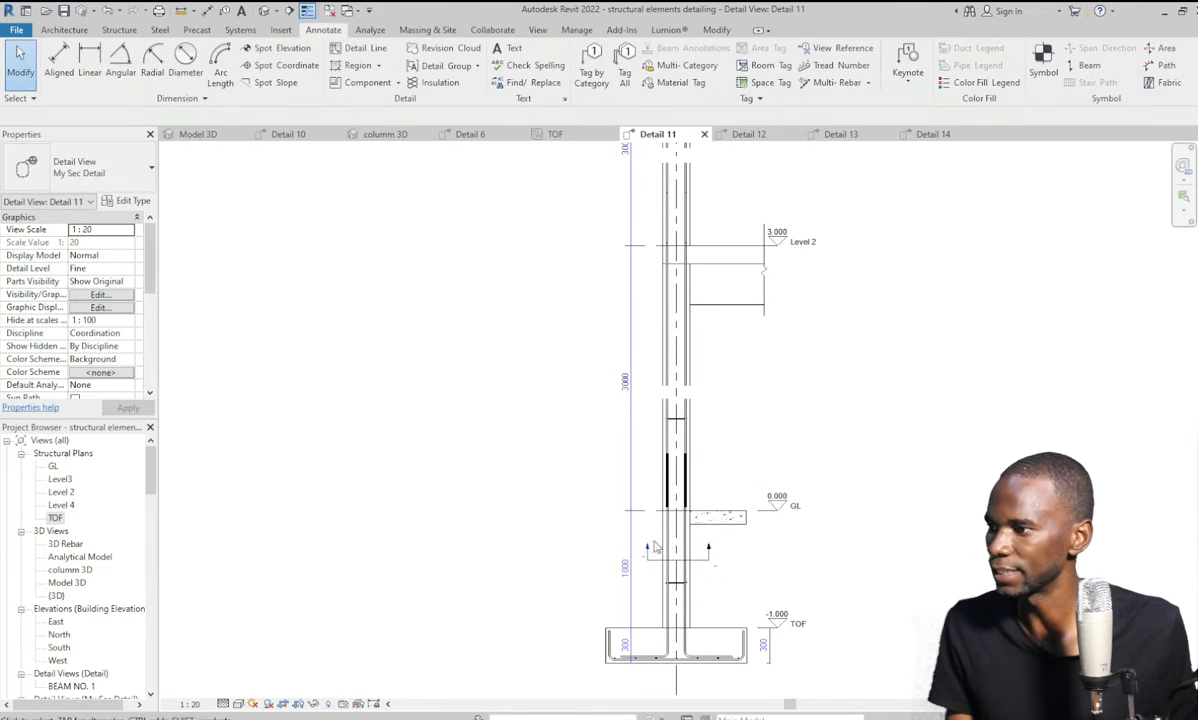
Annotate the stirrup set between the footing and GL with a Section-1LINE multi-rebar annotation, leader enabled and tag right of the column.
{"action": "scroll", "coordinate": [703, 667], "scroll_direction": "up", "scroll_amount": 3}
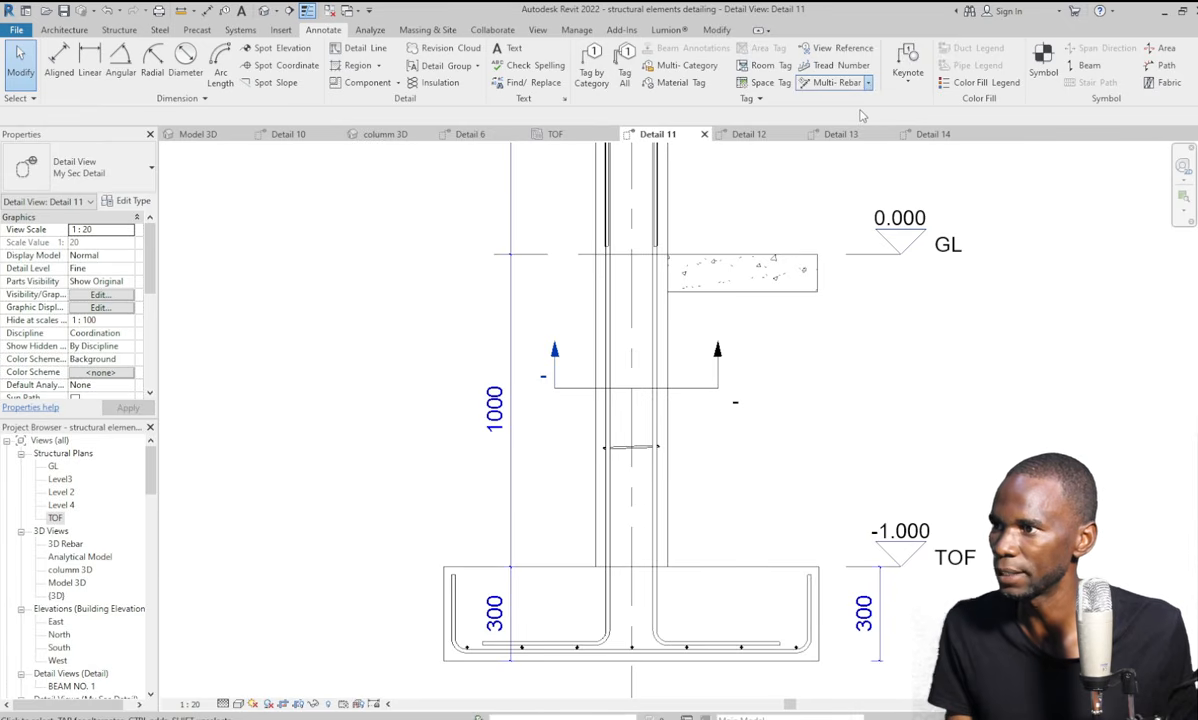
{"action": "left_click", "coordinate": [644, 449]}
{"action": "scroll", "coordinate": [631, 530], "scroll_direction": "up", "scroll_amount": 3}
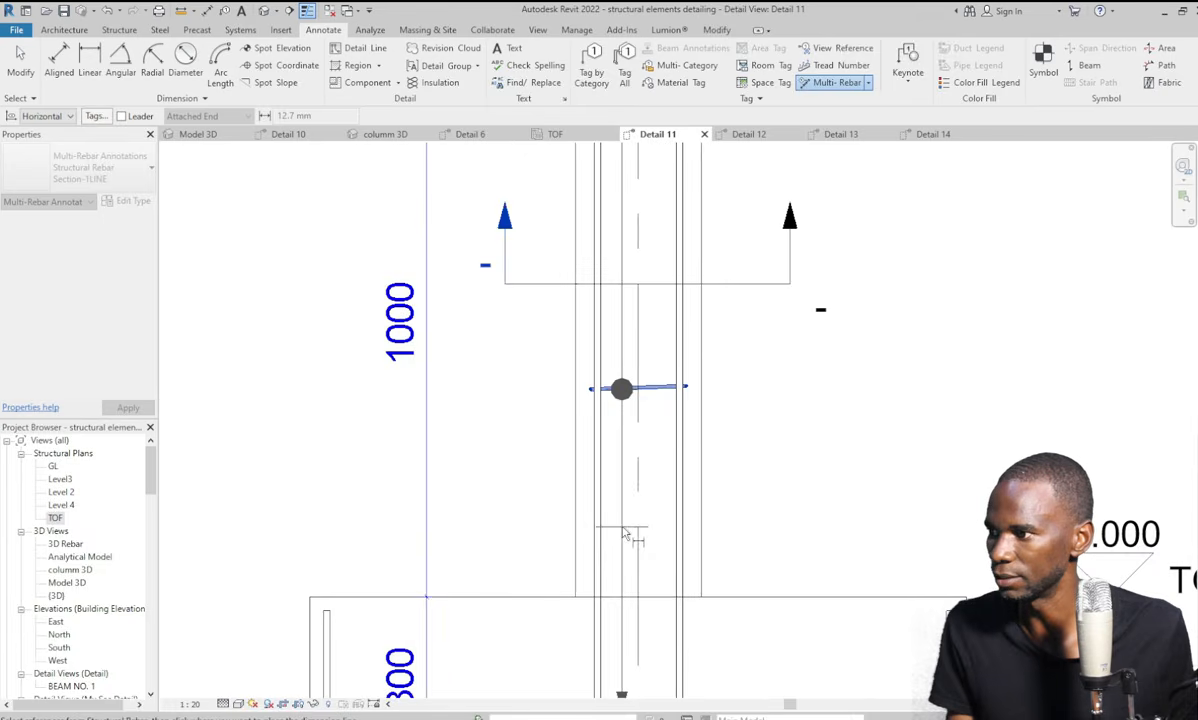
{"action": "scroll", "coordinate": [641, 502], "scroll_direction": "down", "scroll_amount": 2}
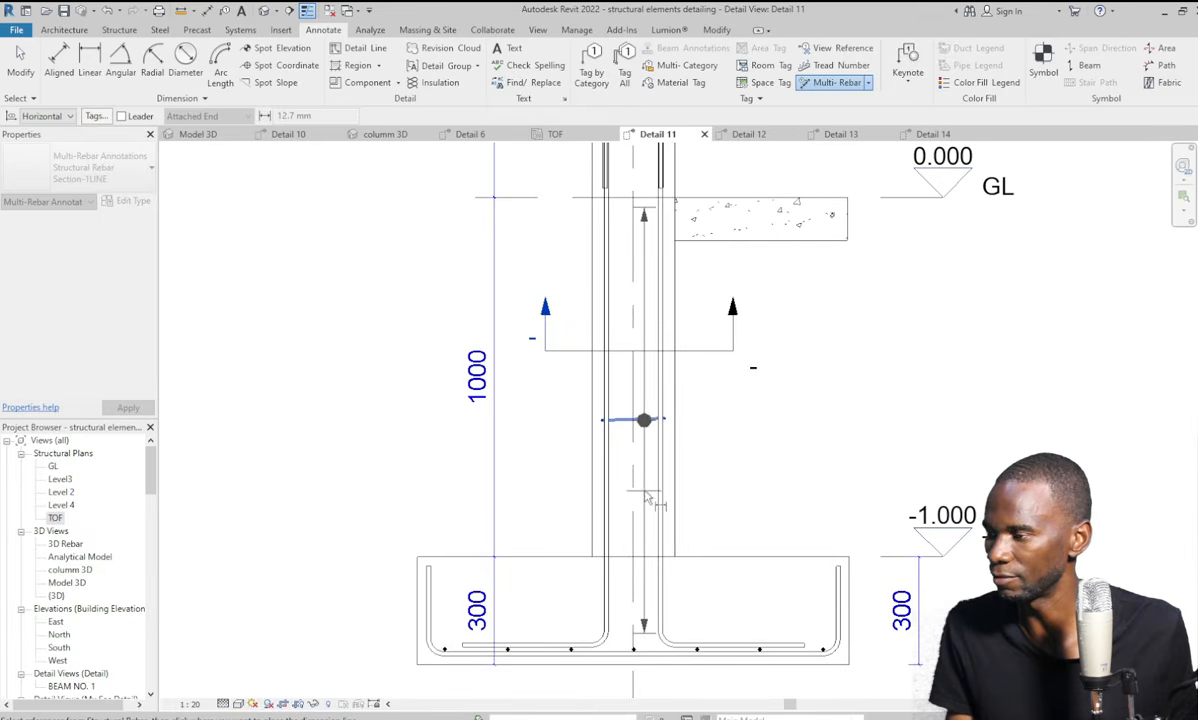
{"action": "scroll", "coordinate": [641, 502], "scroll_direction": "down", "scroll_amount": 1}
{"action": "scroll", "coordinate": [641, 502], "scroll_direction": "up", "scroll_amount": 2}
{"action": "scroll", "coordinate": [646, 504], "scroll_direction": "down", "scroll_amount": 1}
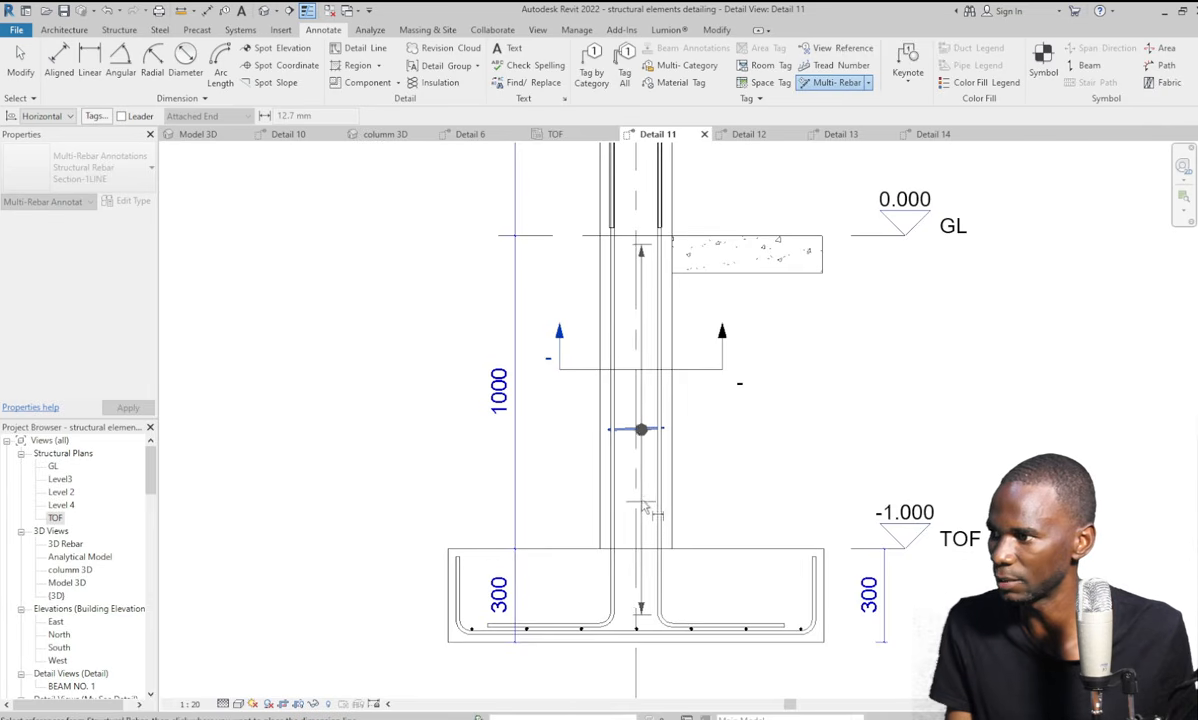
{"action": "scroll", "coordinate": [646, 505], "scroll_direction": "down", "scroll_amount": 1}
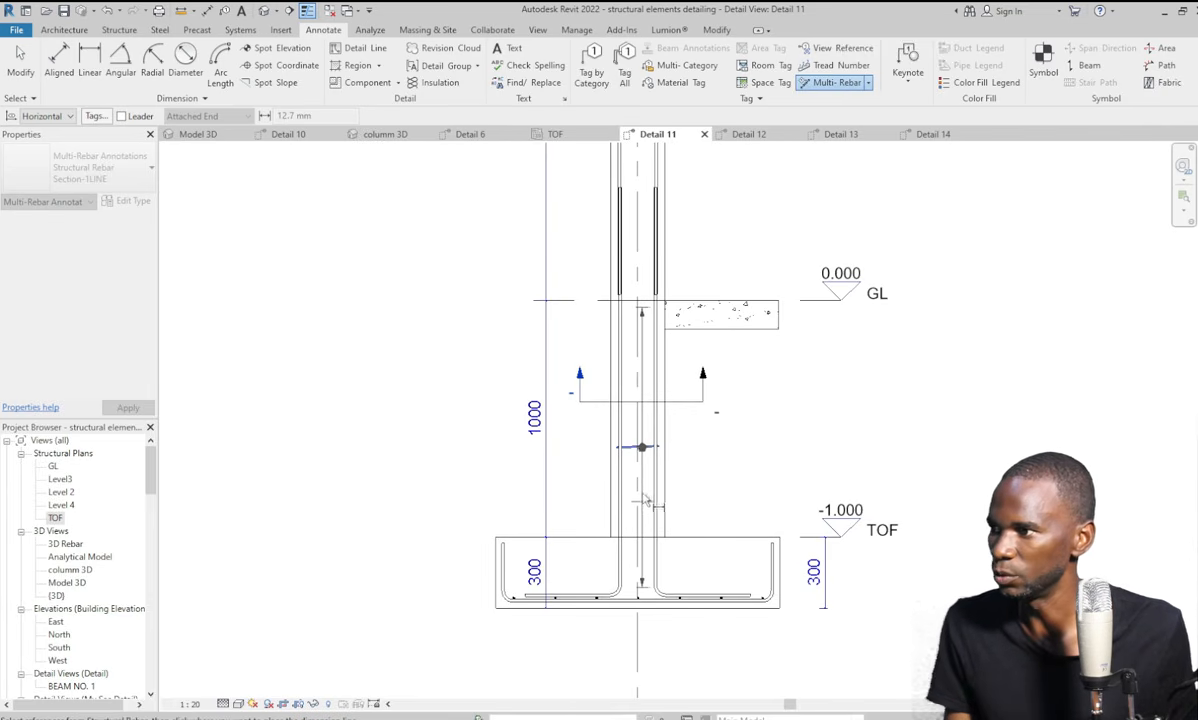
{"action": "scroll", "coordinate": [645, 470], "scroll_direction": "up", "scroll_amount": 1}
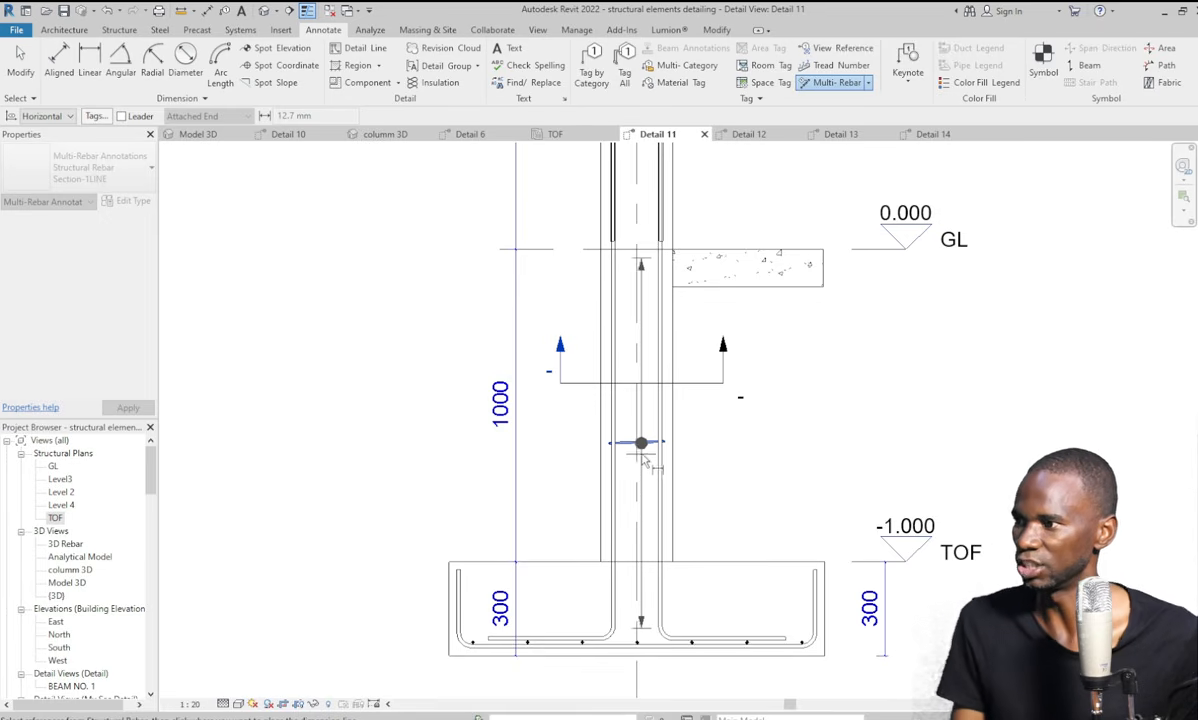
{"action": "scroll", "coordinate": [644, 475], "scroll_direction": "up", "scroll_amount": 1}
{"action": "scroll", "coordinate": [647, 500], "scroll_direction": "down", "scroll_amount": 1}
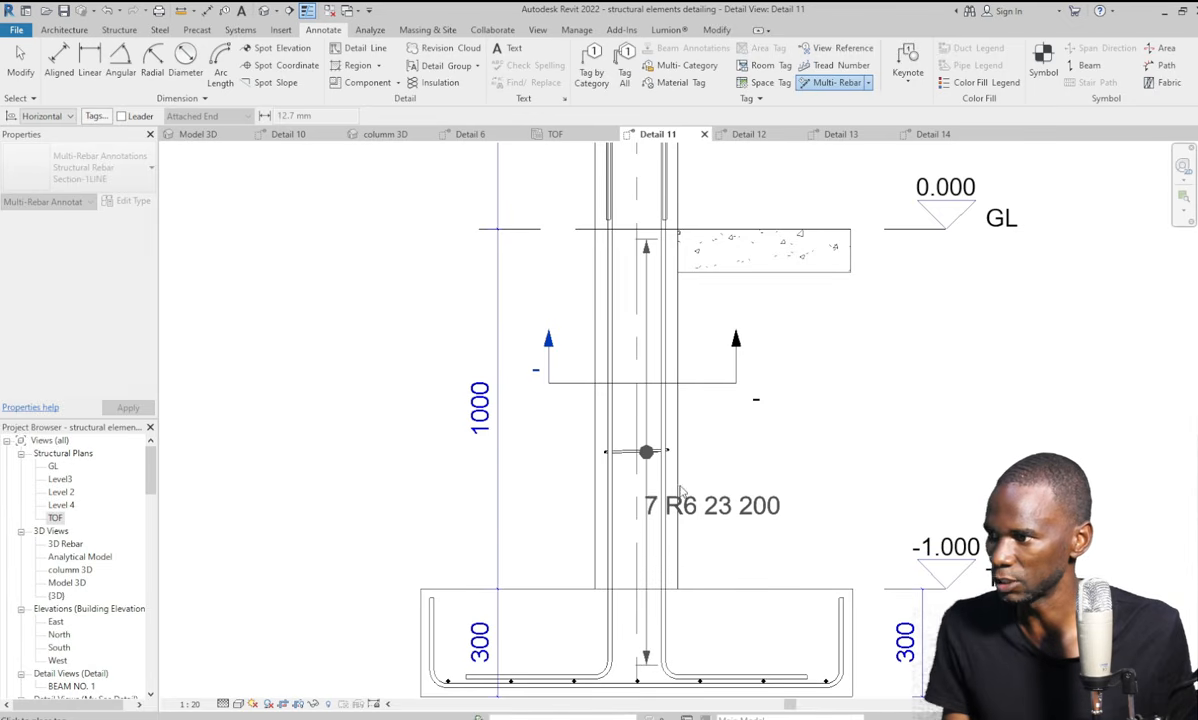
{"action": "left_click", "coordinate": [655, 488]}
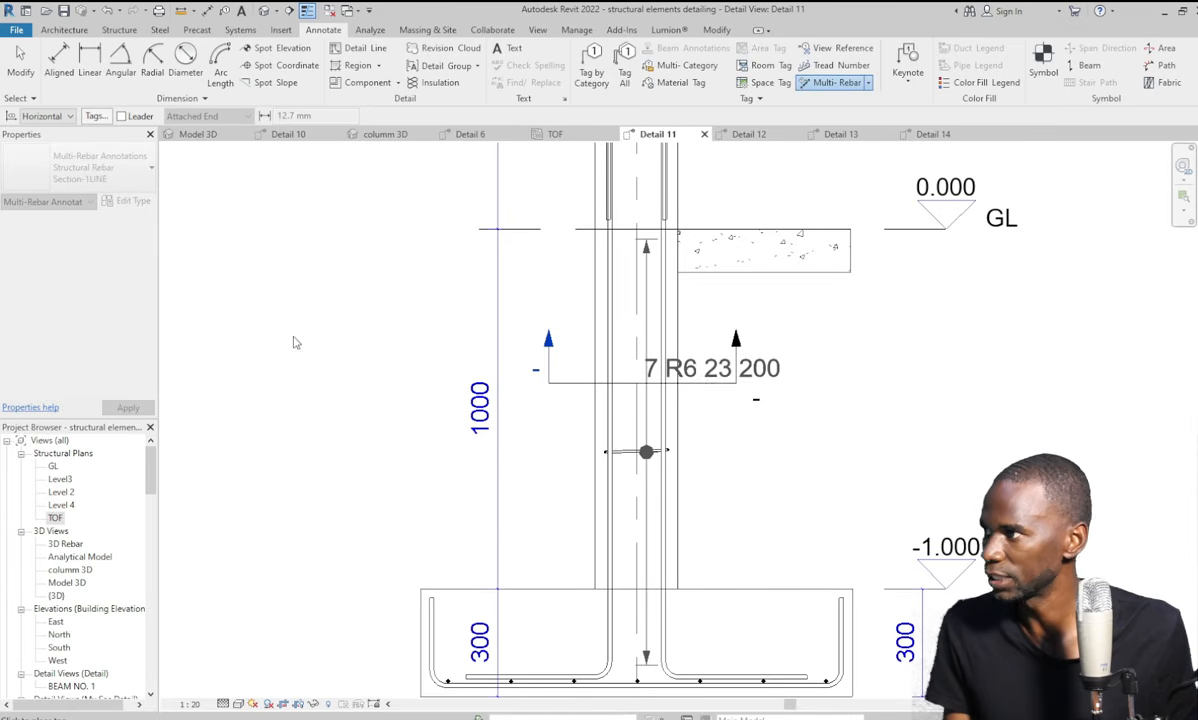
{"action": "left_click", "coordinate": [121, 116]}
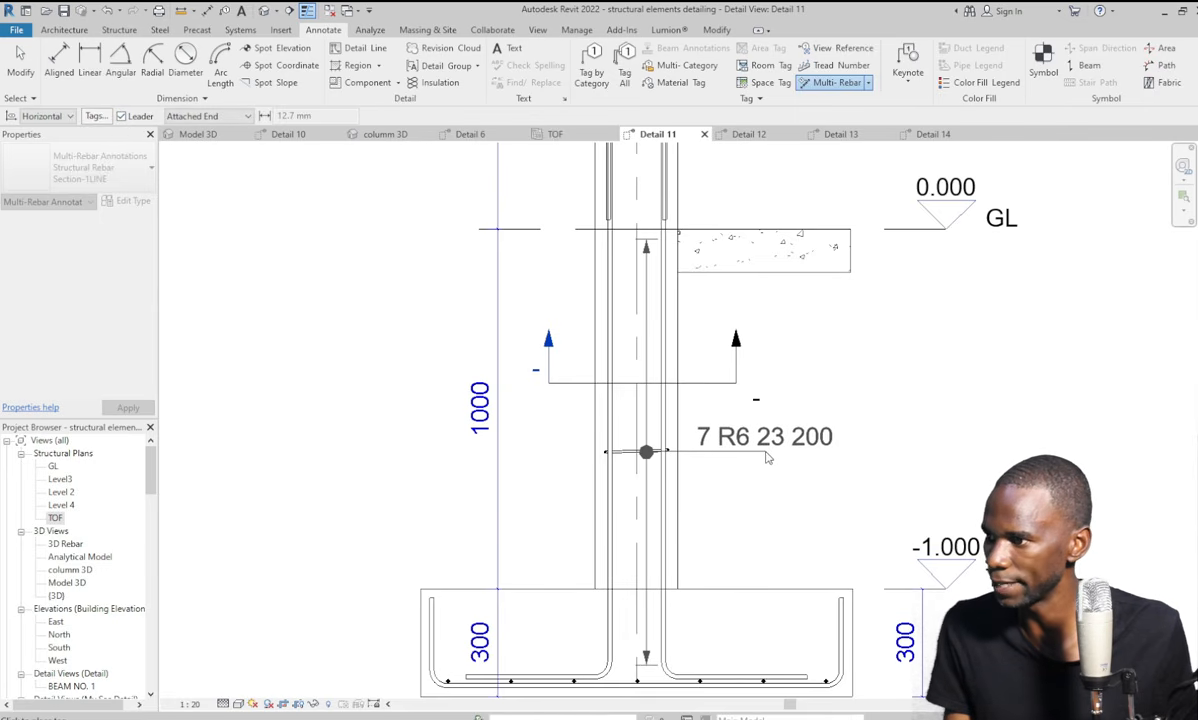
{"action": "left_click", "coordinate": [767, 457]}
Add a multi-rebar annotation with leader to the stirrup set between GL and Level 2, its tag right of the column.
{"action": "scroll", "coordinate": [645, 565], "scroll_direction": "down", "scroll_amount": 5}
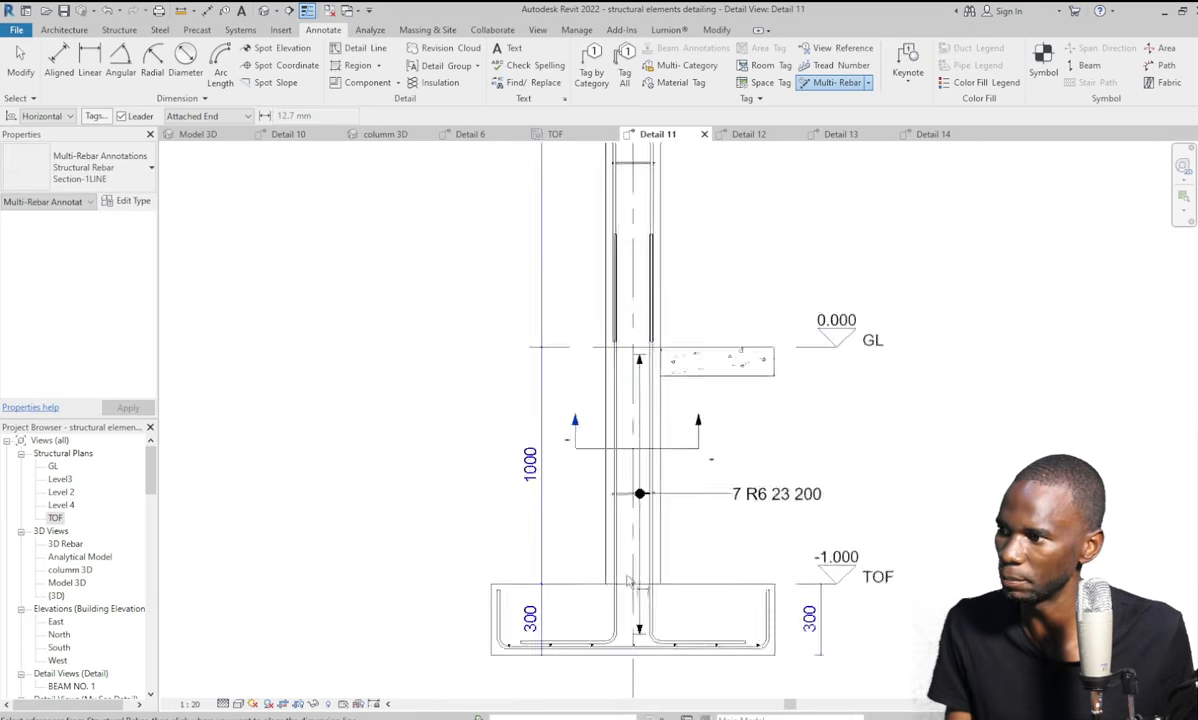
{"action": "scroll", "coordinate": [653, 565], "scroll_direction": "up", "scroll_amount": 5}
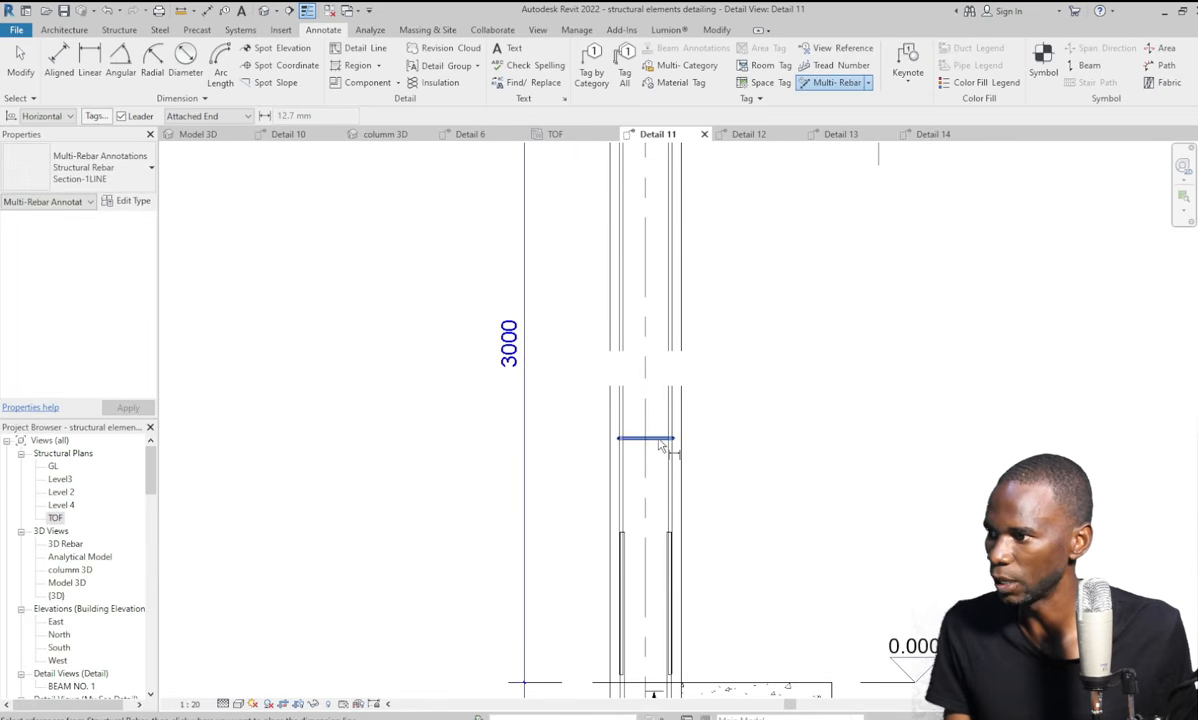
{"action": "left_click", "coordinate": [660, 443]}
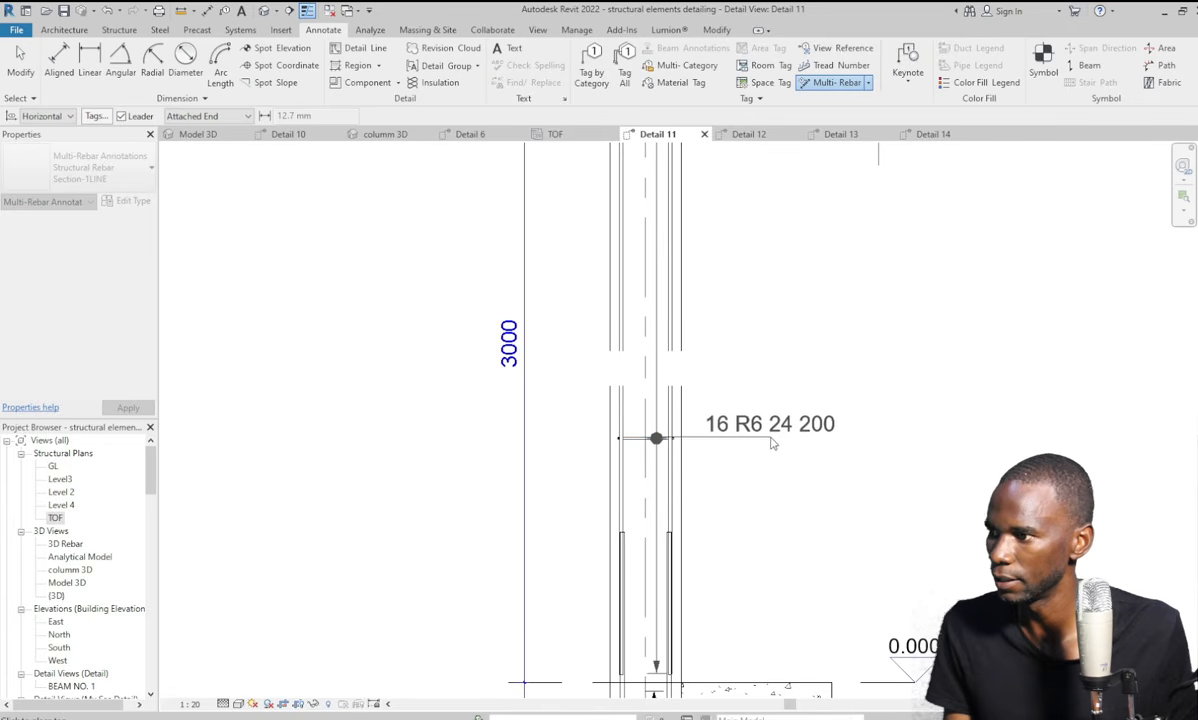
{"action": "left_click", "coordinate": [855, 441]}
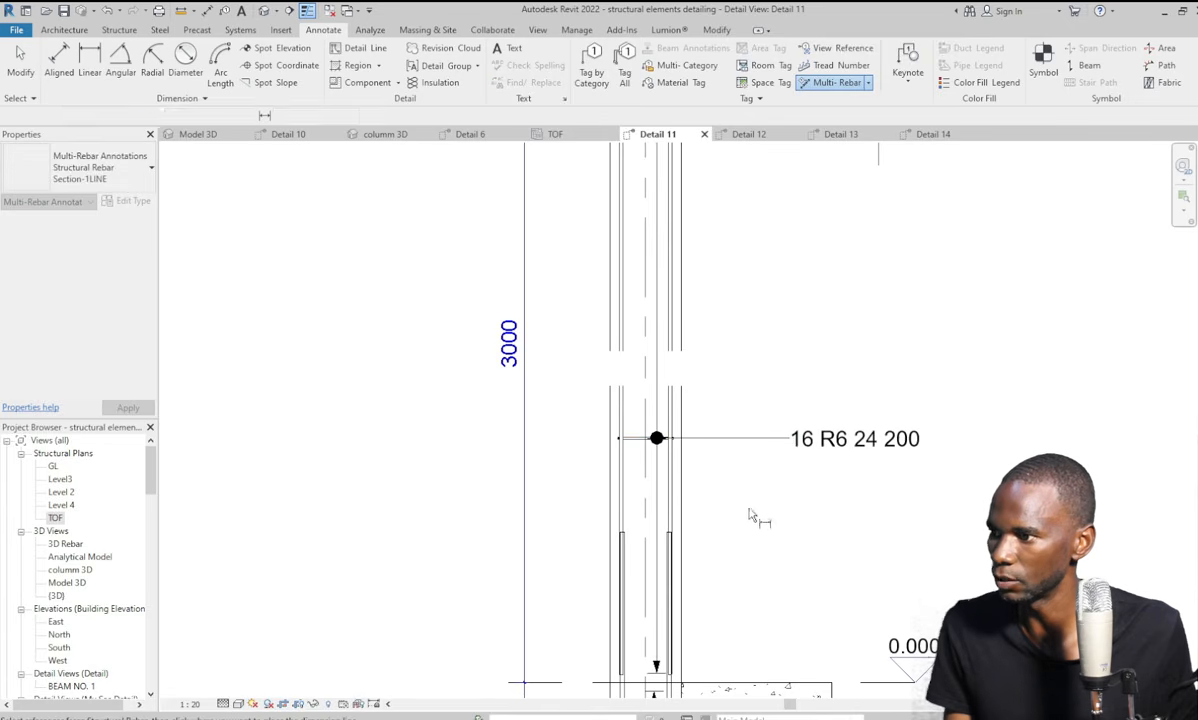
Add a multi-rebar annotation with leader to the stirrup set between Level 2 and Level3, its tag right of the column.
{"action": "scroll", "coordinate": [728, 550], "scroll_direction": "down", "scroll_amount": 4}
{"action": "scroll", "coordinate": [727, 350], "scroll_direction": "up", "scroll_amount": 5}
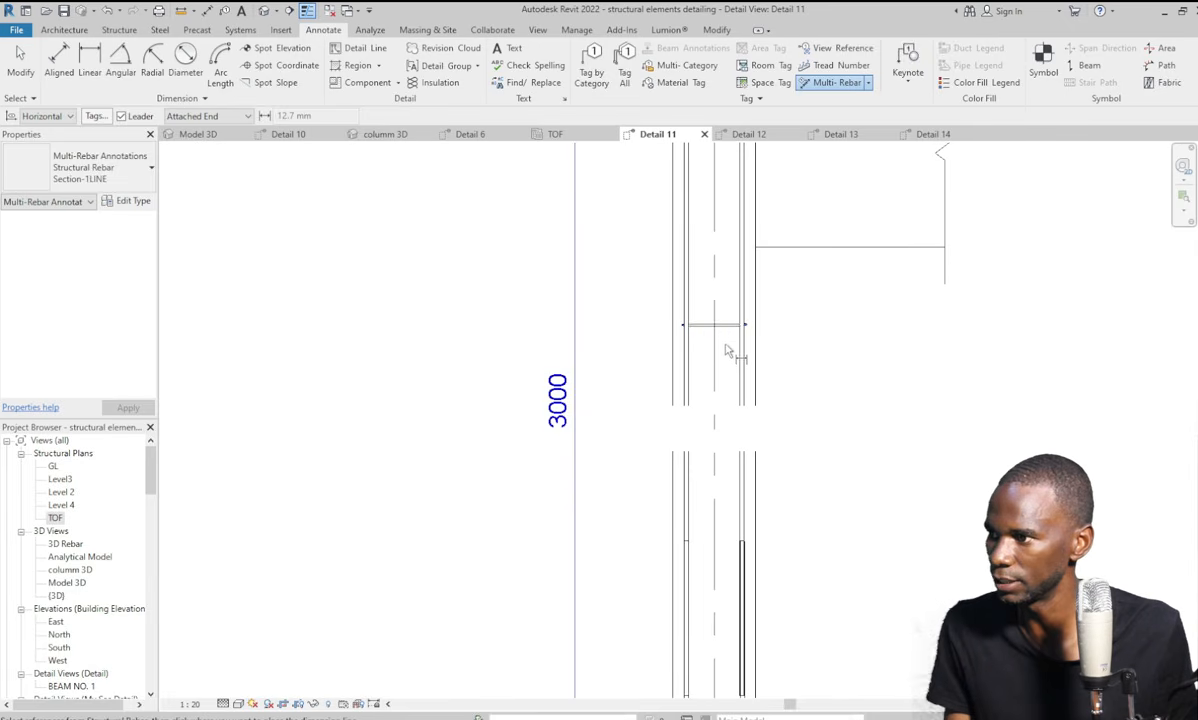
{"action": "left_click", "coordinate": [725, 325]}
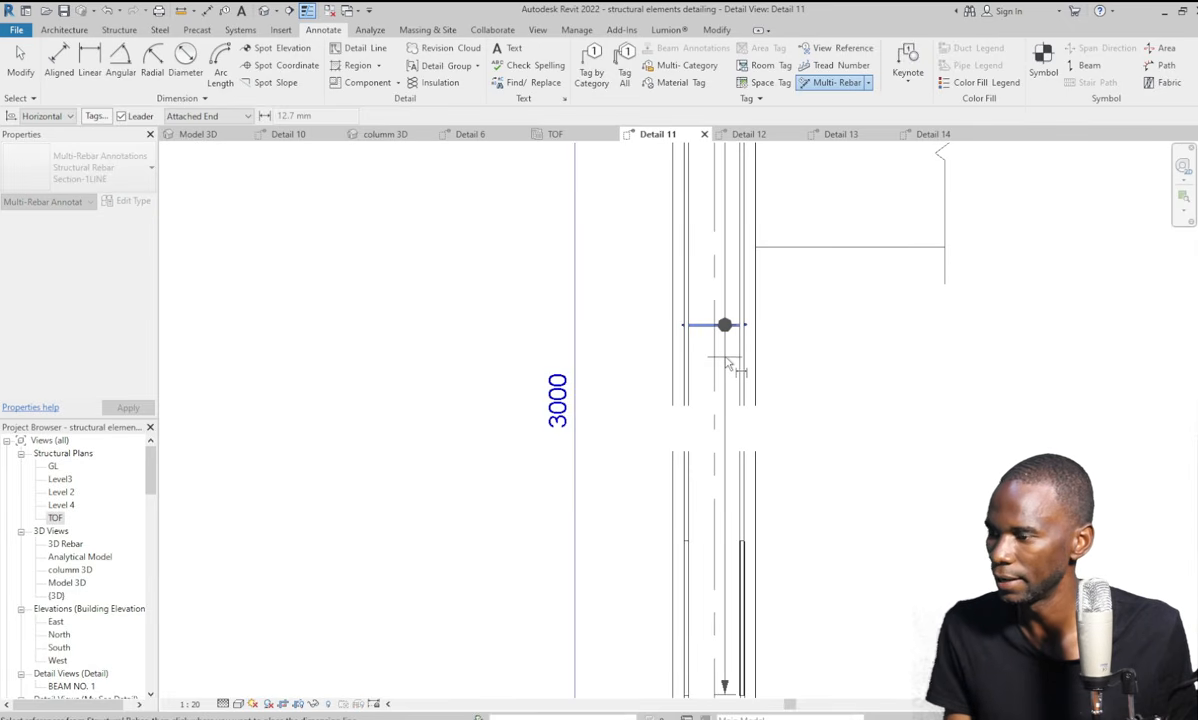
{"action": "left_click", "coordinate": [726, 357]}
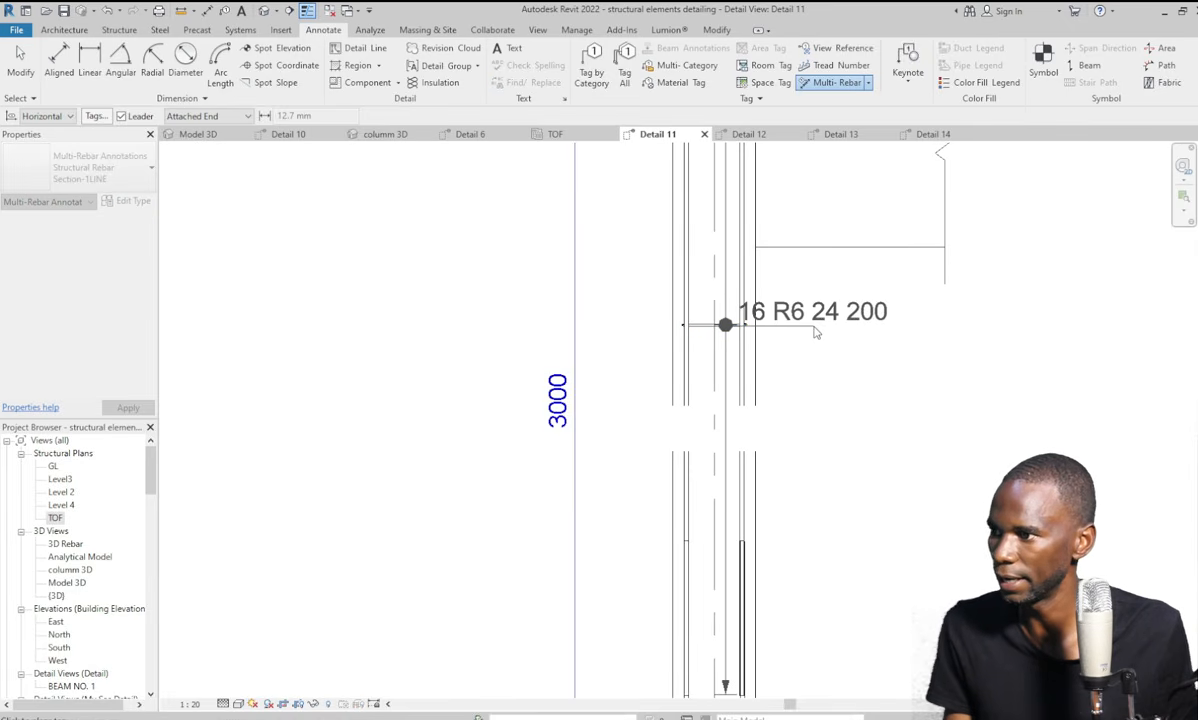
{"action": "left_click", "coordinate": [910, 332]}
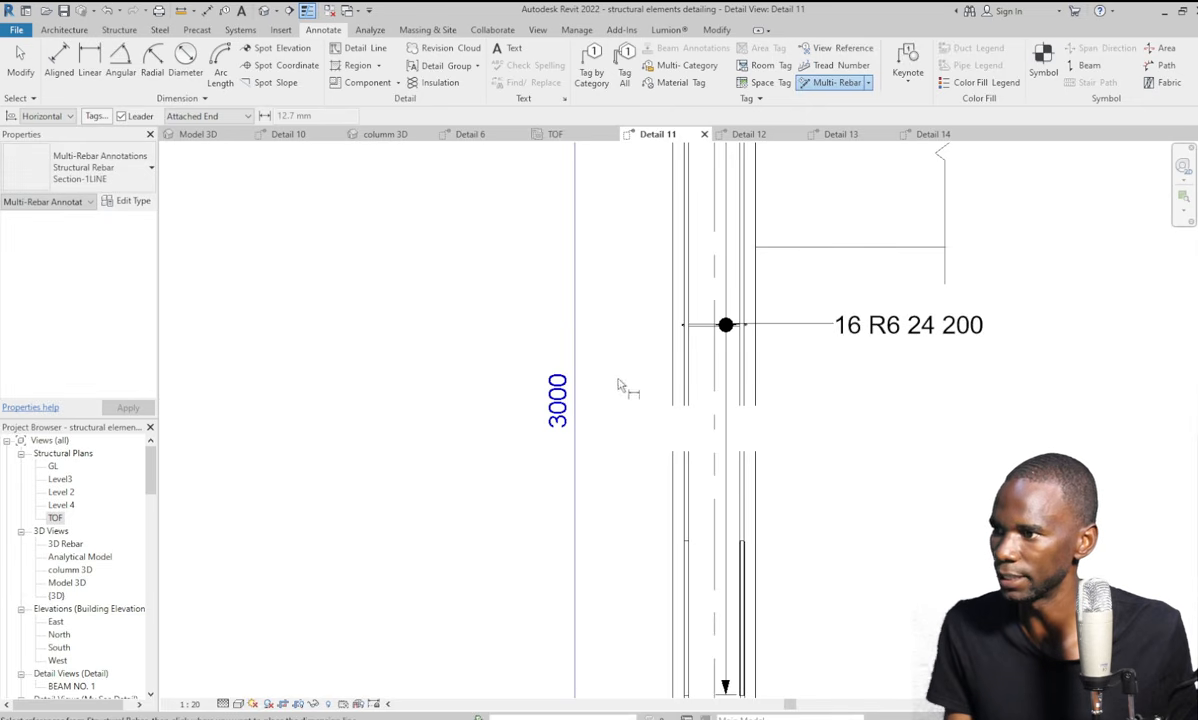
Tag the column's right-hand vertical bars between Level 2 and Level3 by category, using a horizontal tag with an attached-end leader.
{"action": "scroll", "coordinate": [713, 330], "scroll_direction": "down", "scroll_amount": 5}
{"action": "scroll", "coordinate": [740, 300], "scroll_direction": "up", "scroll_amount": 4}
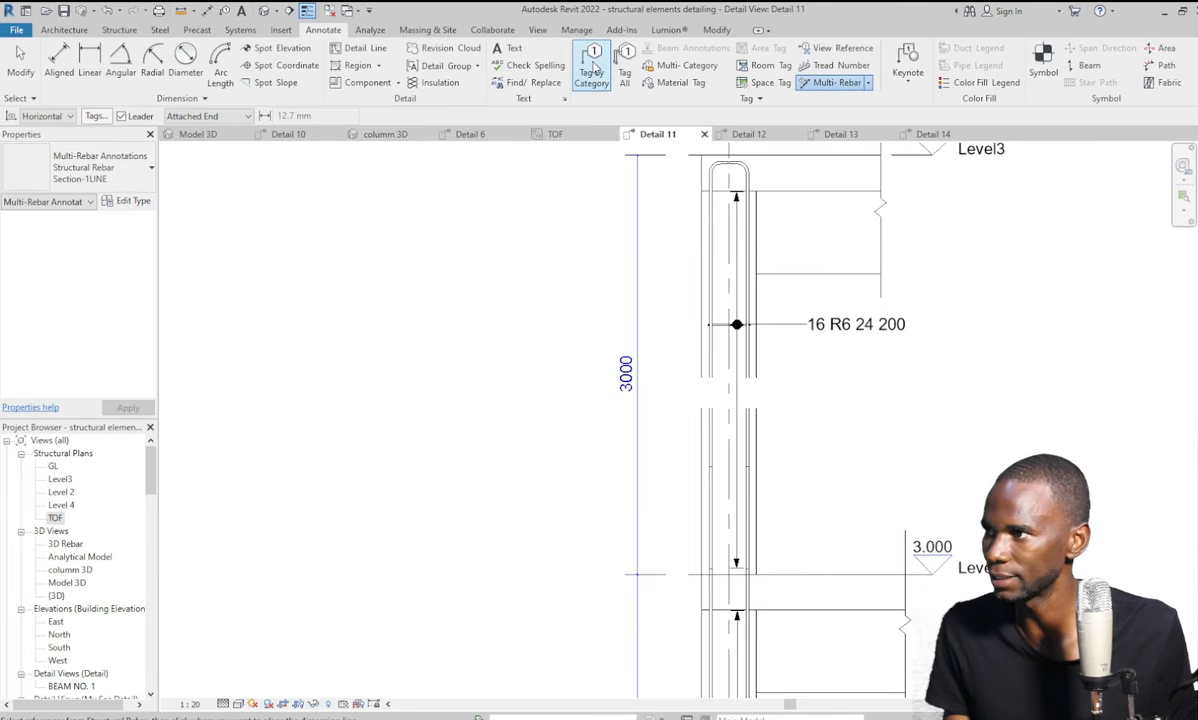
{"action": "left_click", "coordinate": [592, 66]}
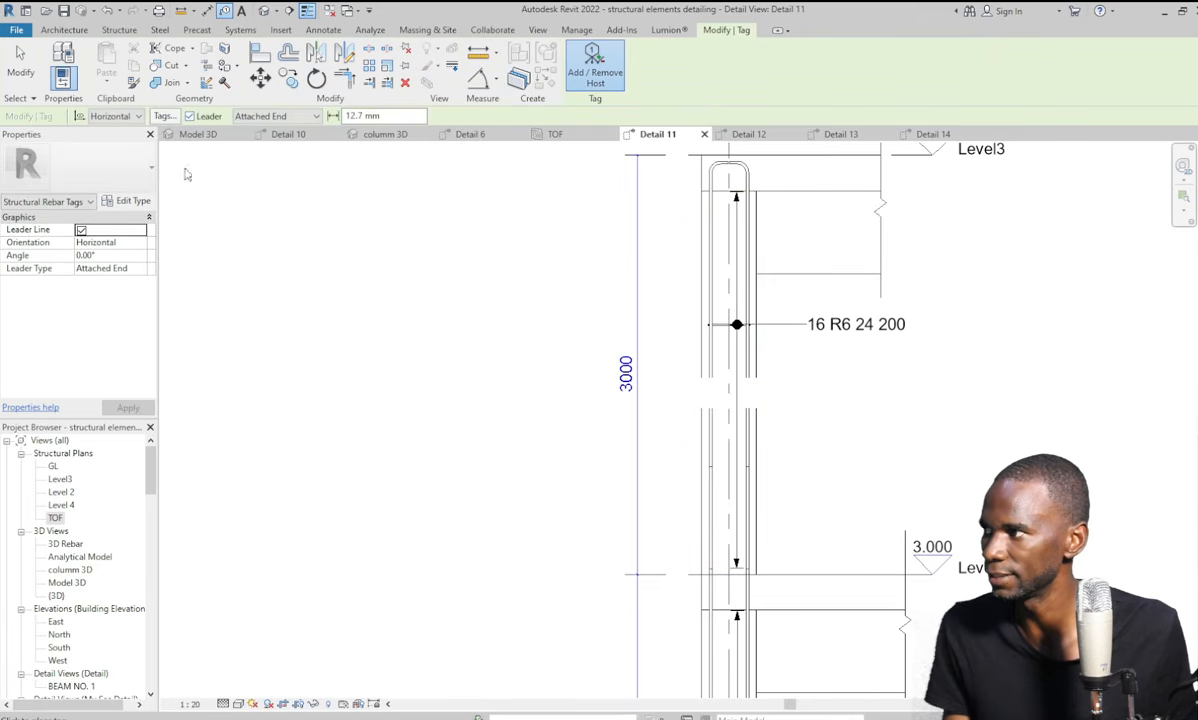
{"action": "scroll", "coordinate": [770, 282], "scroll_direction": "up", "scroll_amount": 2}
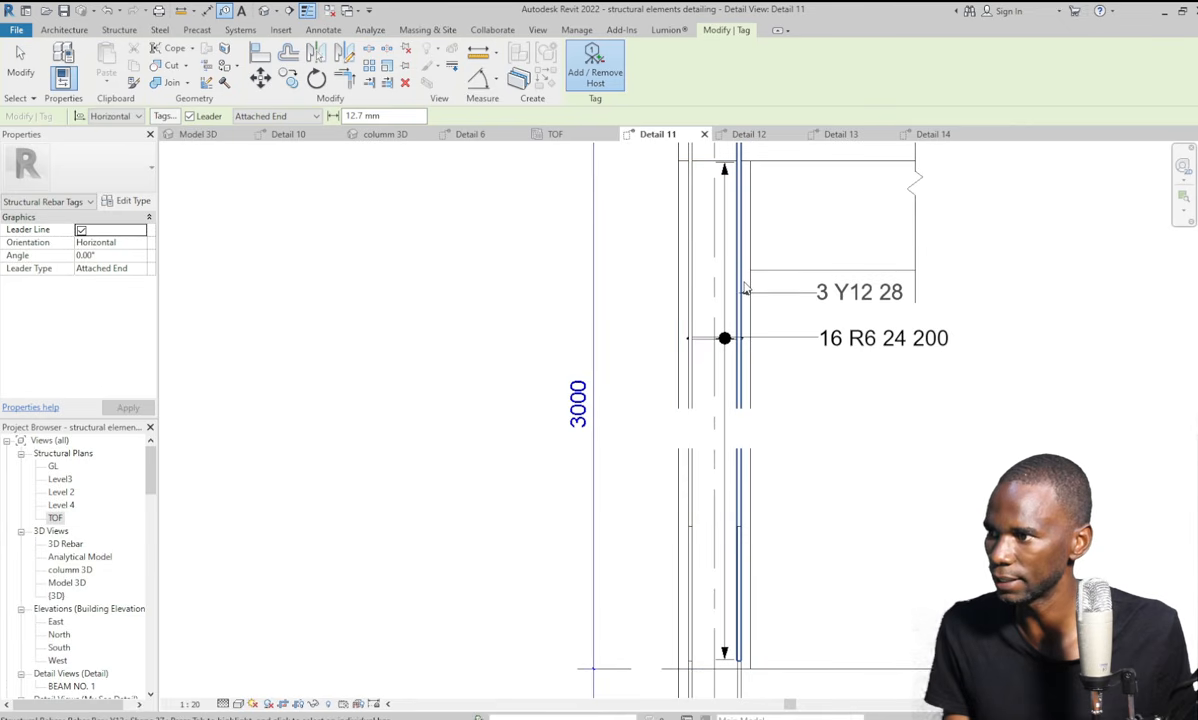
{"action": "left_click", "coordinate": [745, 278]}
{"action": "scroll", "coordinate": [796, 437], "scroll_direction": "down", "scroll_amount": 2}
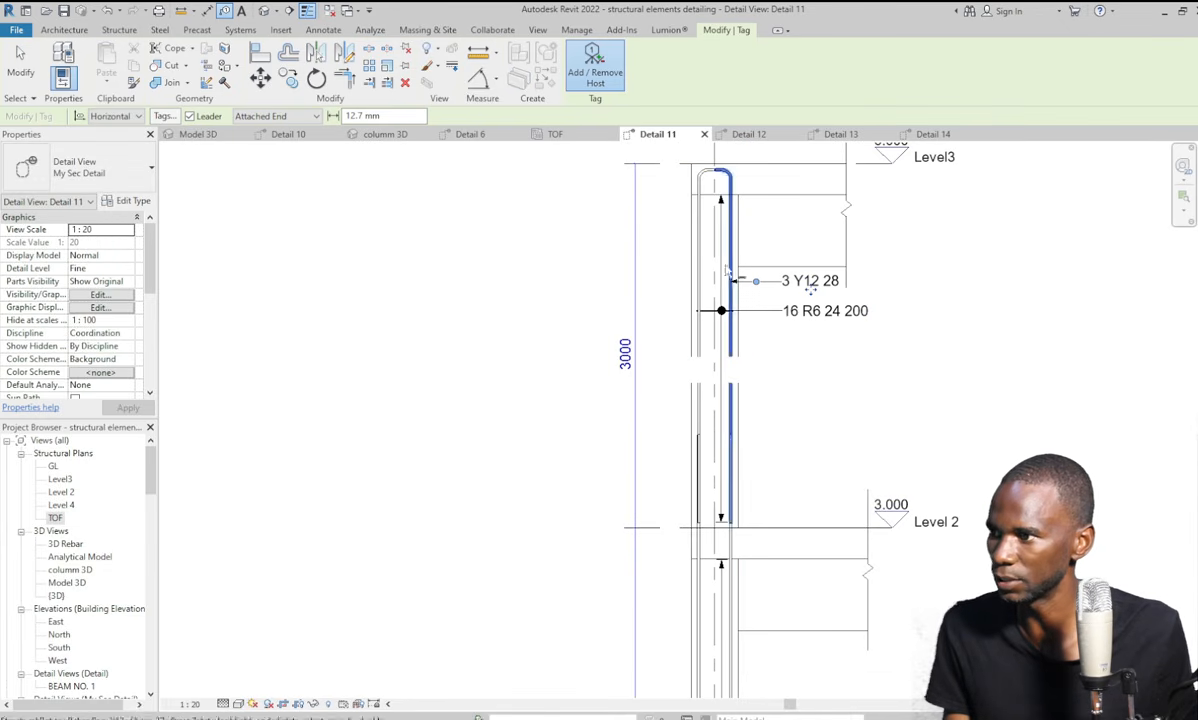
{"action": "scroll", "coordinate": [741, 227], "scroll_direction": "down", "scroll_amount": 3}
{"action": "scroll", "coordinate": [744, 560], "scroll_direction": "up", "scroll_amount": 1}
{"action": "scroll", "coordinate": [743, 515], "scroll_direction": "up", "scroll_amount": 3}
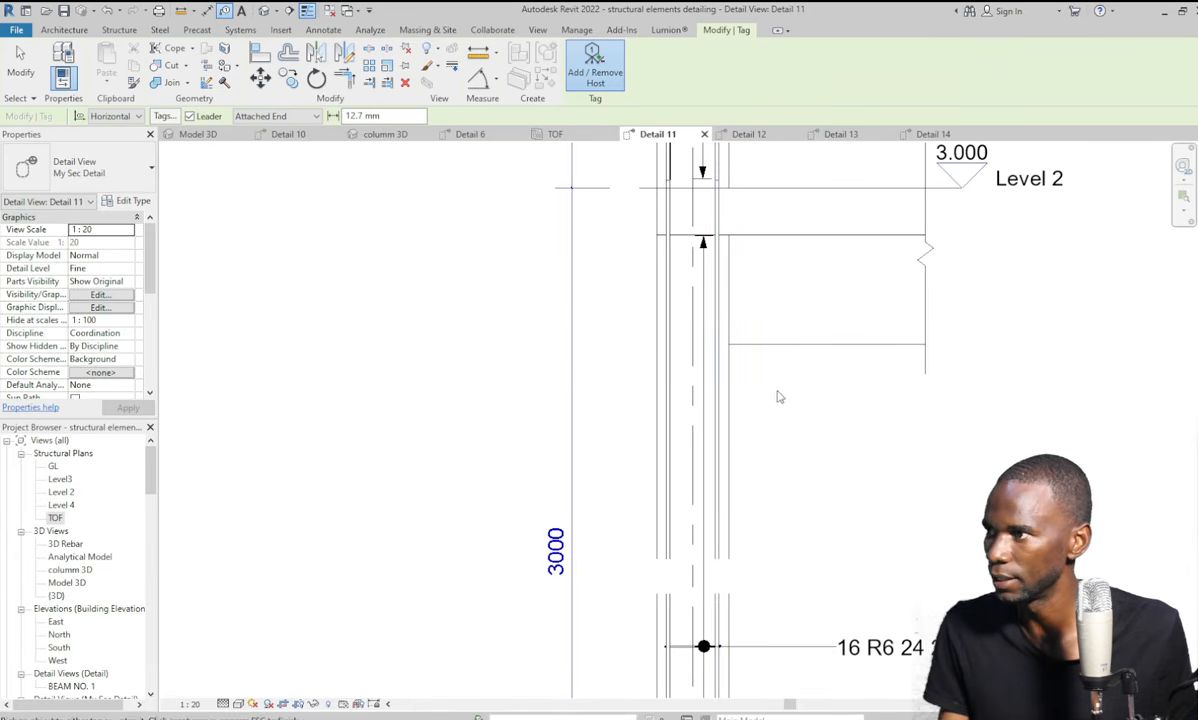
Tag the column's right-hand vertical bars between GL and Level 2 and those between the footing and GL.
{"action": "left_click", "coordinate": [718, 436]}
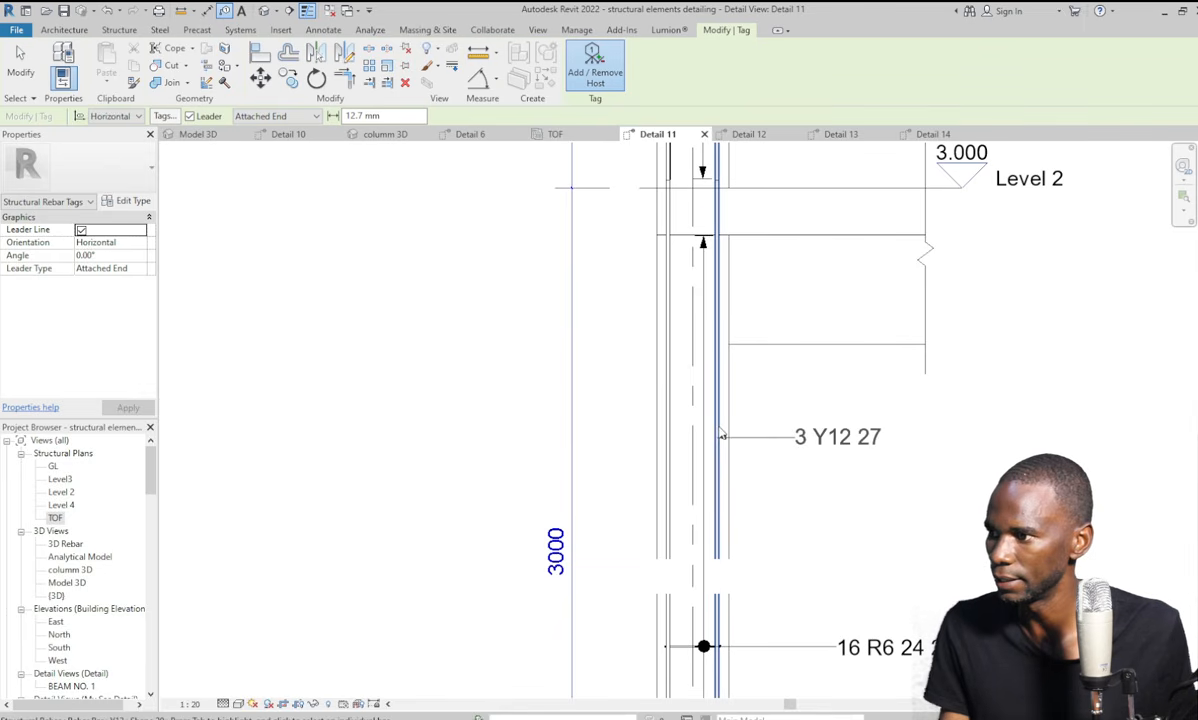
{"action": "scroll", "coordinate": [716, 320], "scroll_direction": "down", "scroll_amount": 3}
{"action": "scroll", "coordinate": [757, 406], "scroll_direction": "down", "scroll_amount": 2}
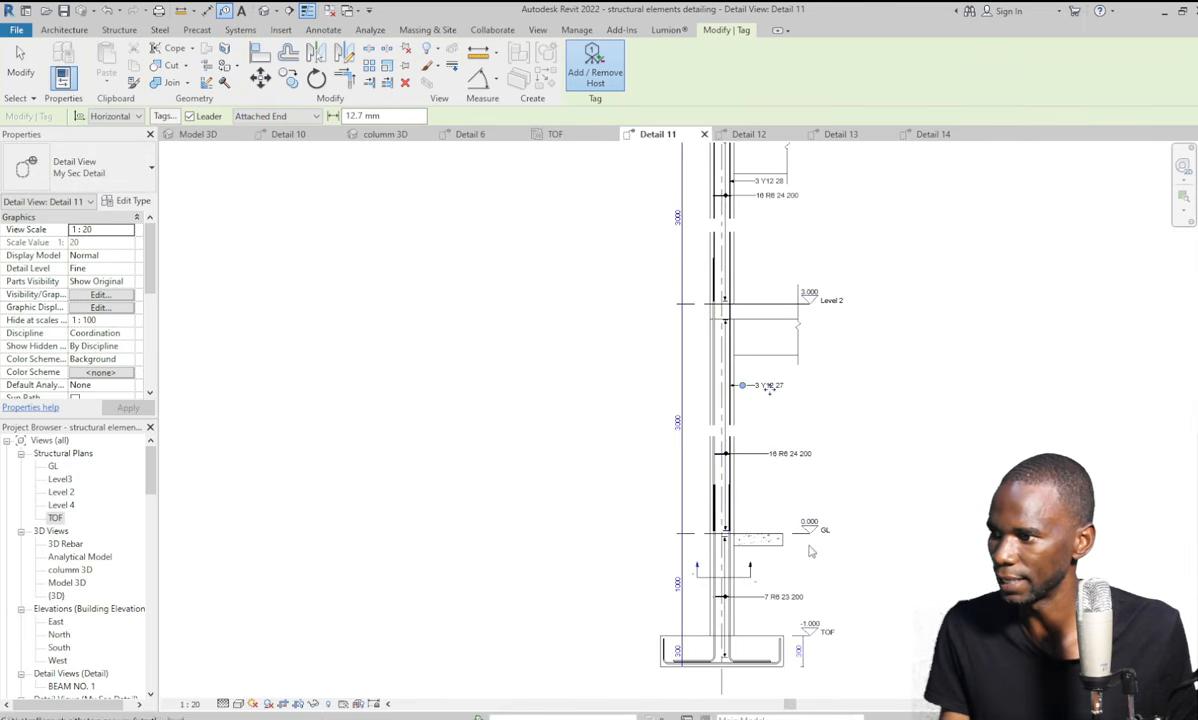
{"action": "scroll", "coordinate": [754, 614], "scroll_direction": "up", "scroll_amount": 6}
{"action": "left_click", "coordinate": [850, 472]}
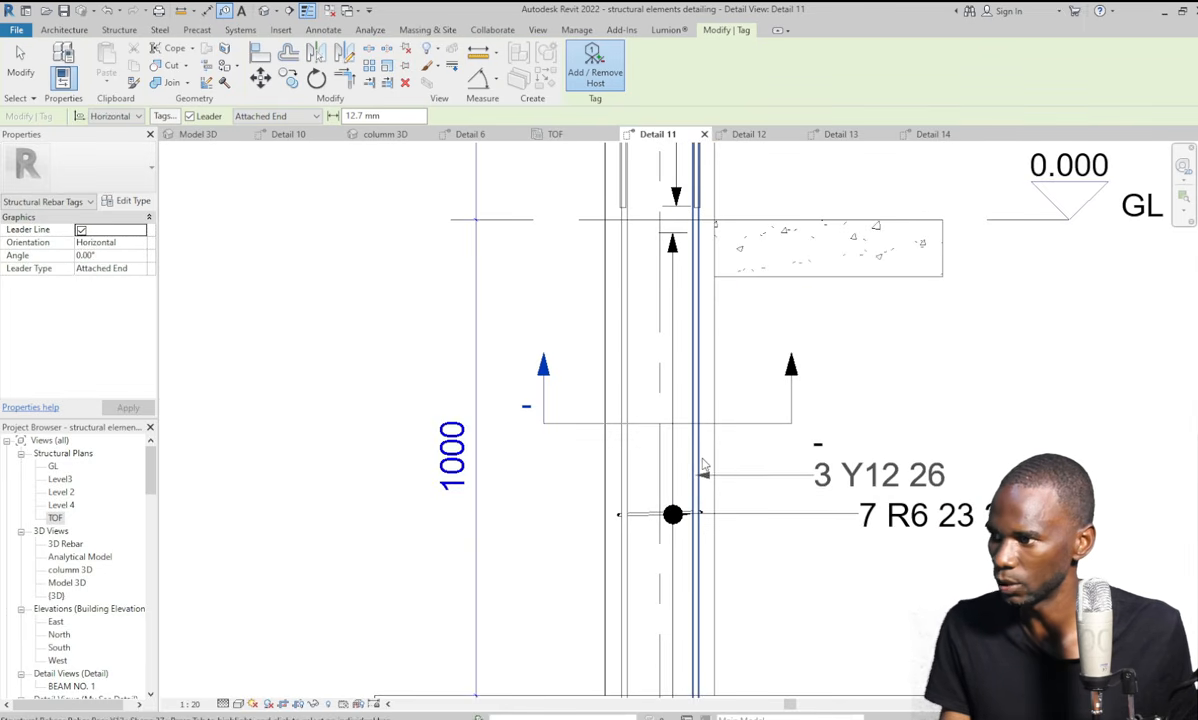
Tag the column's left-hand vertical bars between the footing and GL, placing the tag left of the column.
{"action": "scroll", "coordinate": [880, 474], "scroll_direction": "down", "scroll_amount": 5}
{"action": "scroll", "coordinate": [771, 494], "scroll_direction": "up", "scroll_amount": 3}
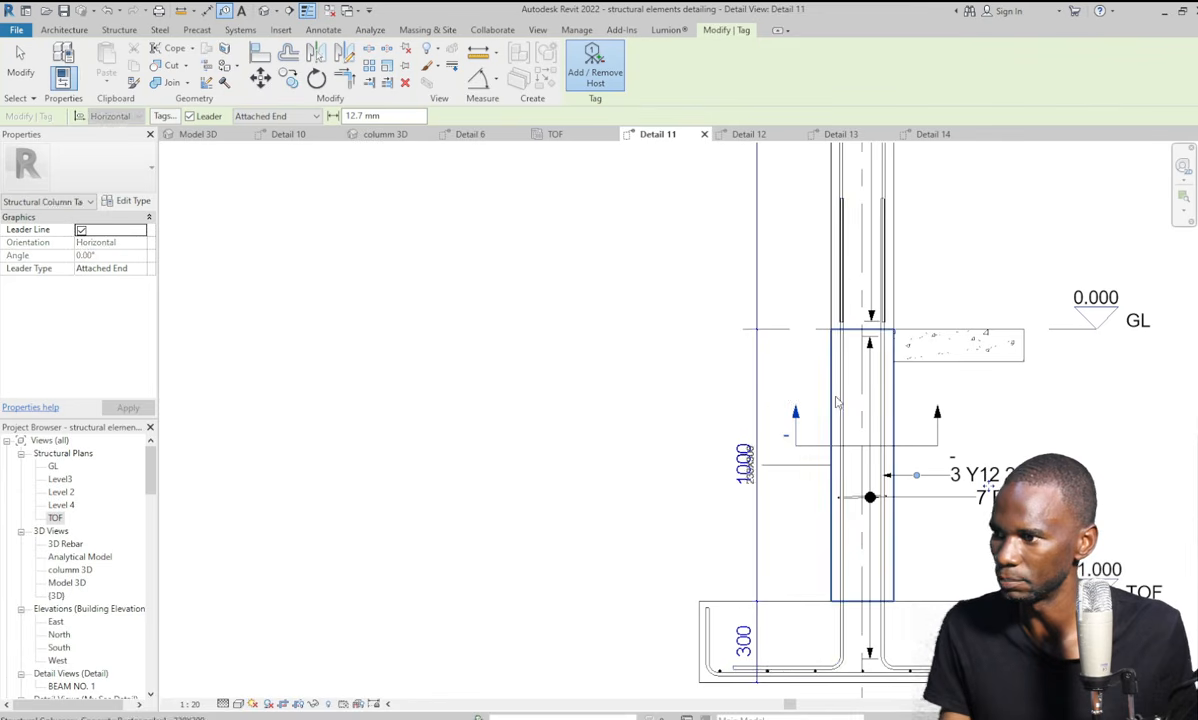
{"action": "left_click", "coordinate": [840, 412]}
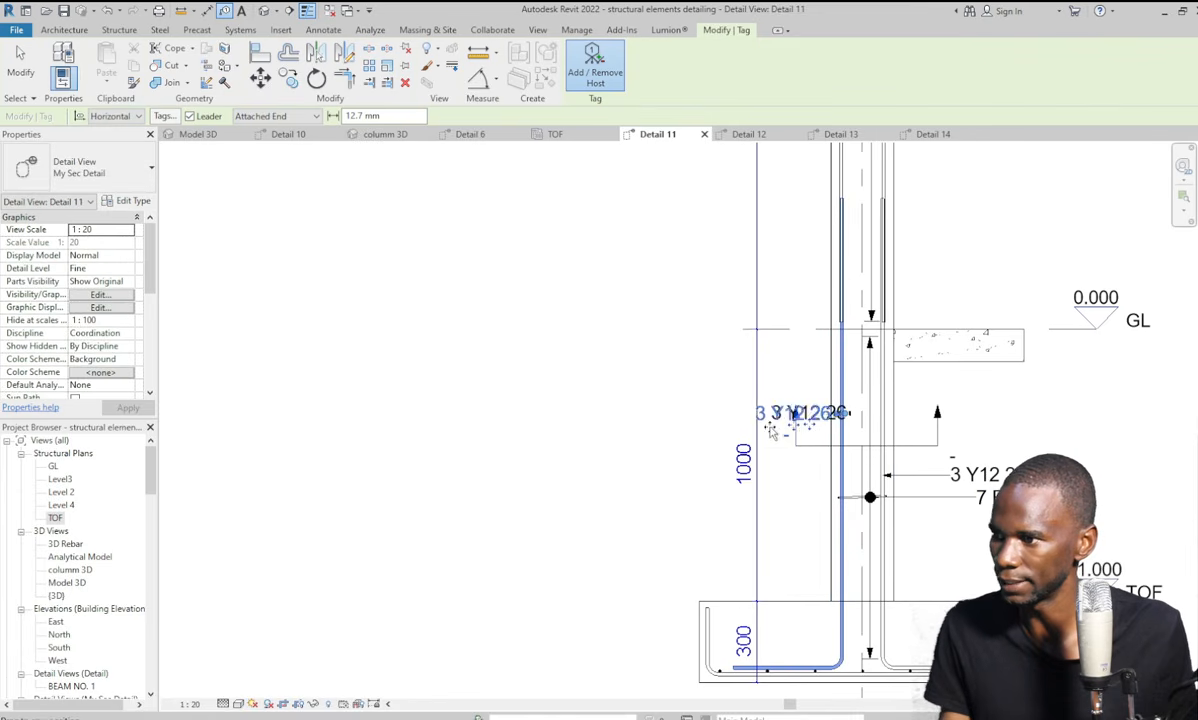
{"action": "scroll", "coordinate": [820, 560], "scroll_direction": "down", "scroll_amount": 3}
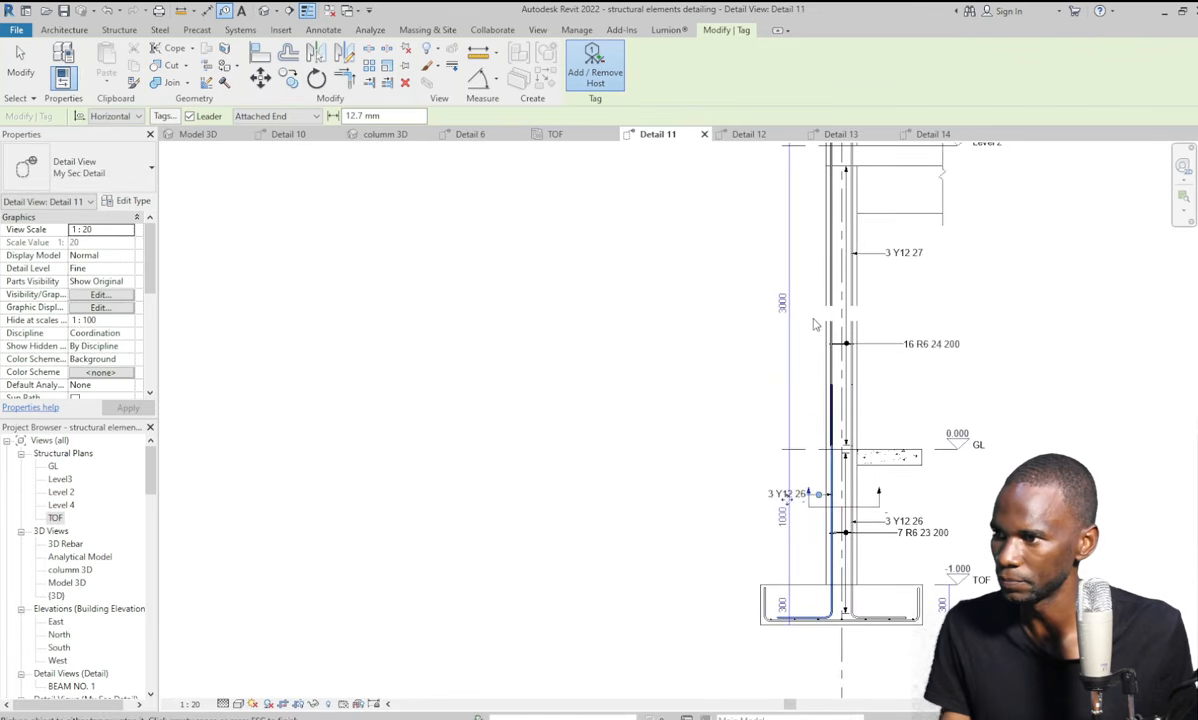
Tag the column's left-hand vertical bars between GL and Level 2 with a horizontal, attached-end leader tag.
{"action": "scroll", "coordinate": [815, 325], "scroll_direction": "up", "scroll_amount": 3}
{"action": "scroll", "coordinate": [840, 420], "scroll_direction": "down", "scroll_amount": 2}
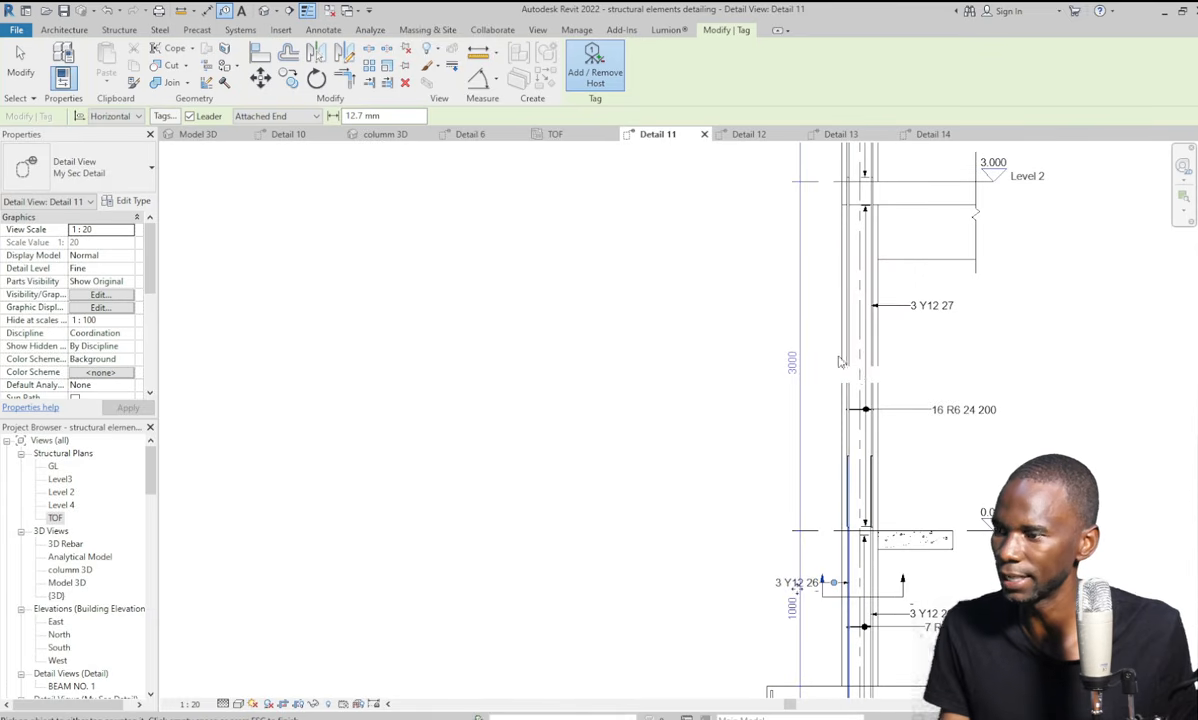
{"action": "scroll", "coordinate": [843, 382], "scroll_direction": "up", "scroll_amount": 1}
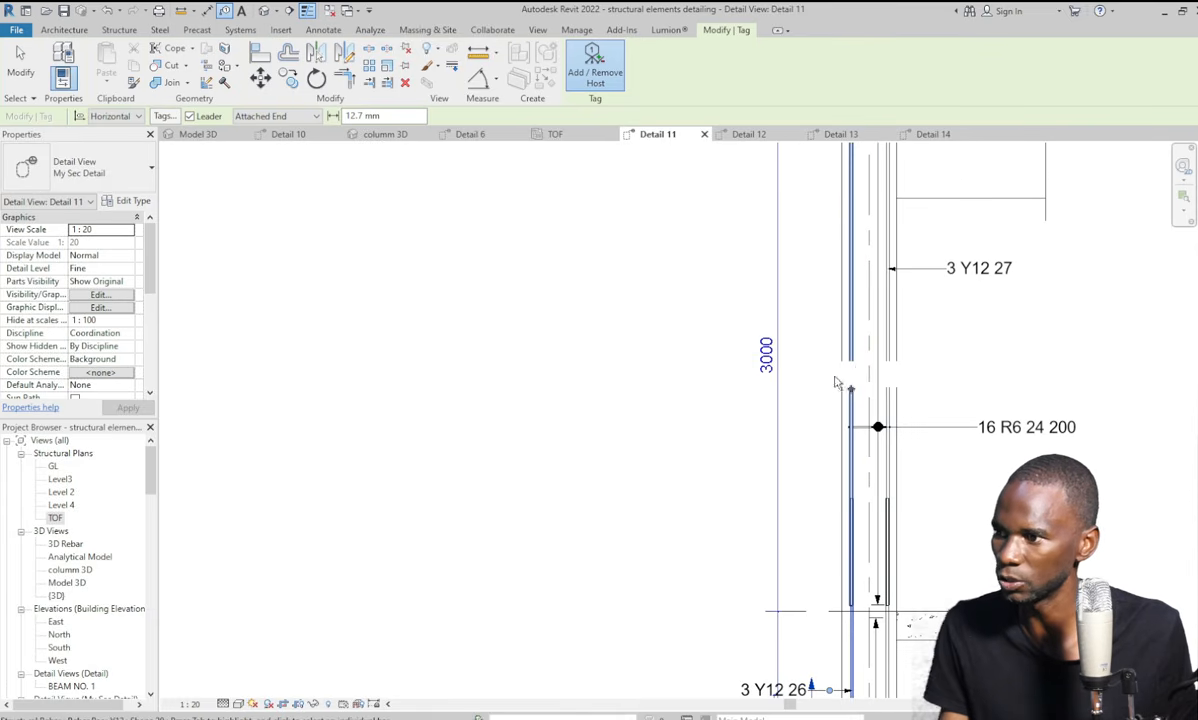
{"action": "scroll", "coordinate": [815, 401], "scroll_direction": "down", "scroll_amount": 1}
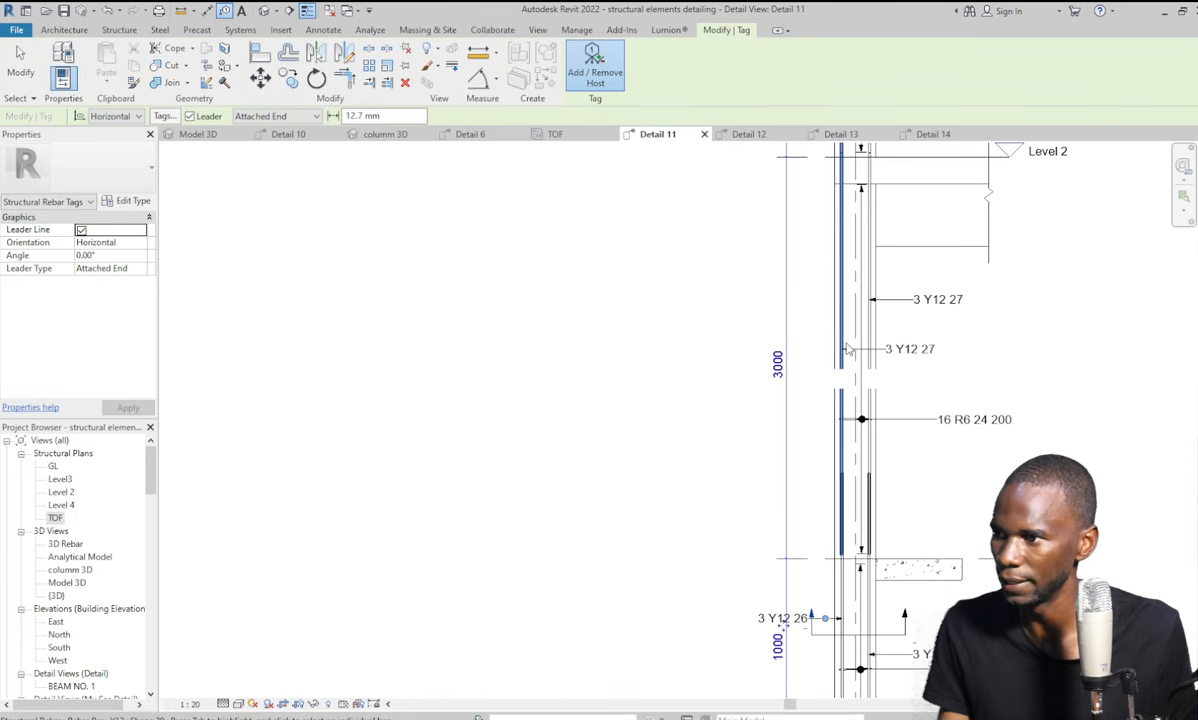
{"action": "left_click", "coordinate": [843, 349]}
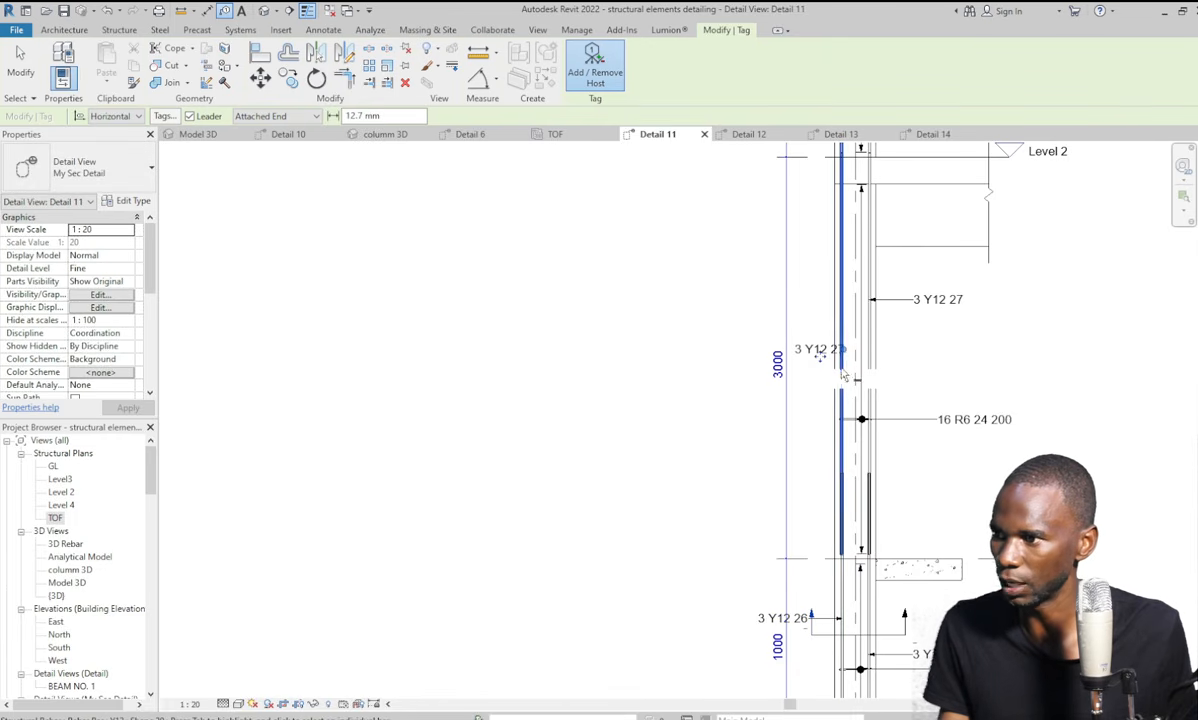
{"action": "left_click_drag", "start_coordinate": [822, 362], "coordinate": [749, 346]}
{"action": "scroll", "coordinate": [859, 393], "scroll_direction": "down", "scroll_amount": 4}
{"action": "scroll", "coordinate": [869, 261], "scroll_direction": "up", "scroll_amount": 4}
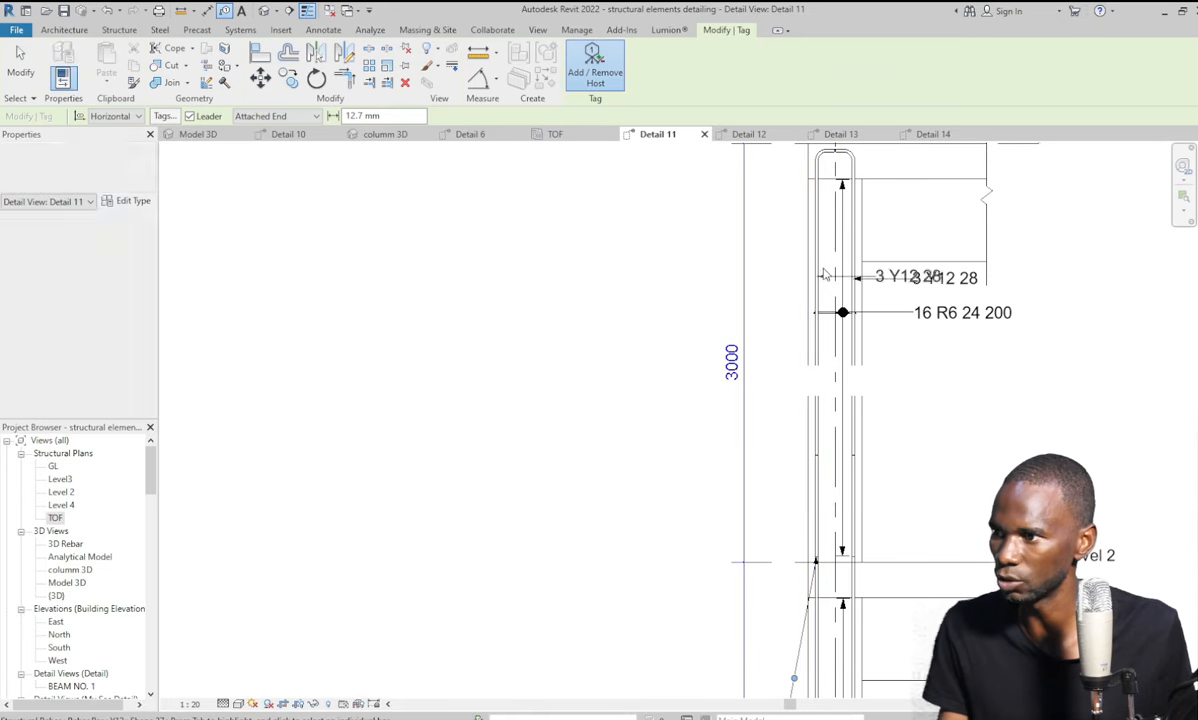
{"action": "key", "text": "Escape"}
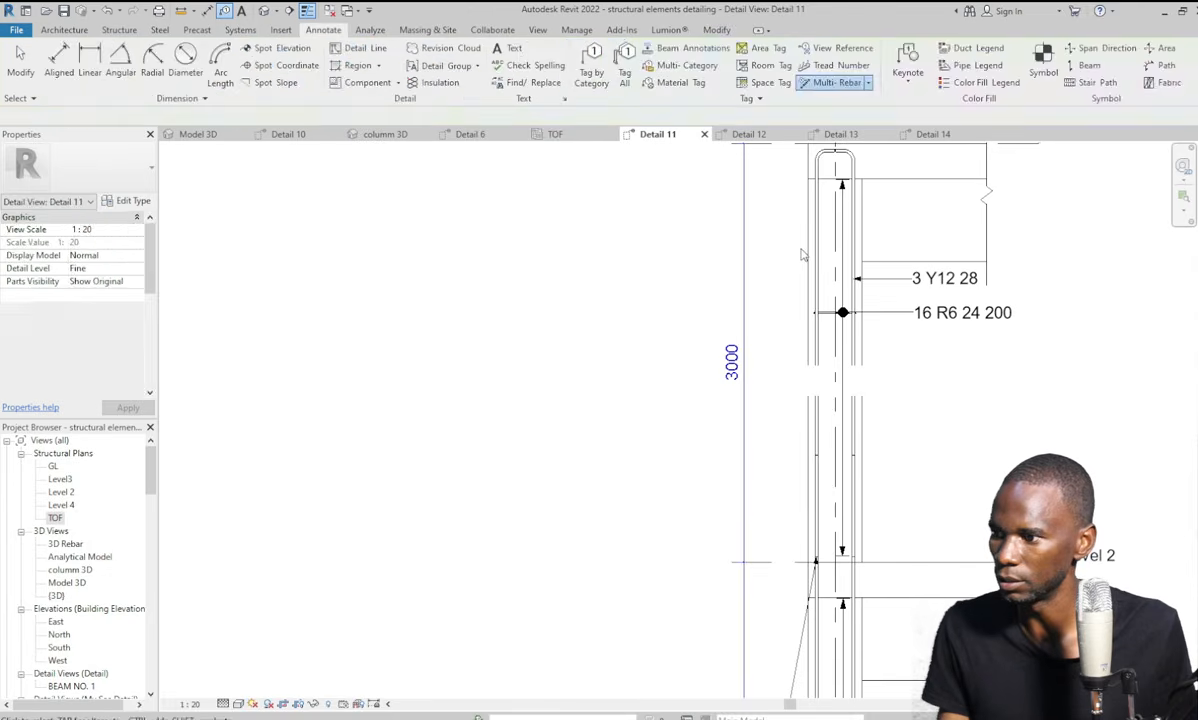
{"action": "scroll", "coordinate": [800, 400], "scroll_direction": "down", "scroll_amount": 4}
{"action": "scroll", "coordinate": [773, 572], "scroll_direction": "up", "scroll_amount": 4}
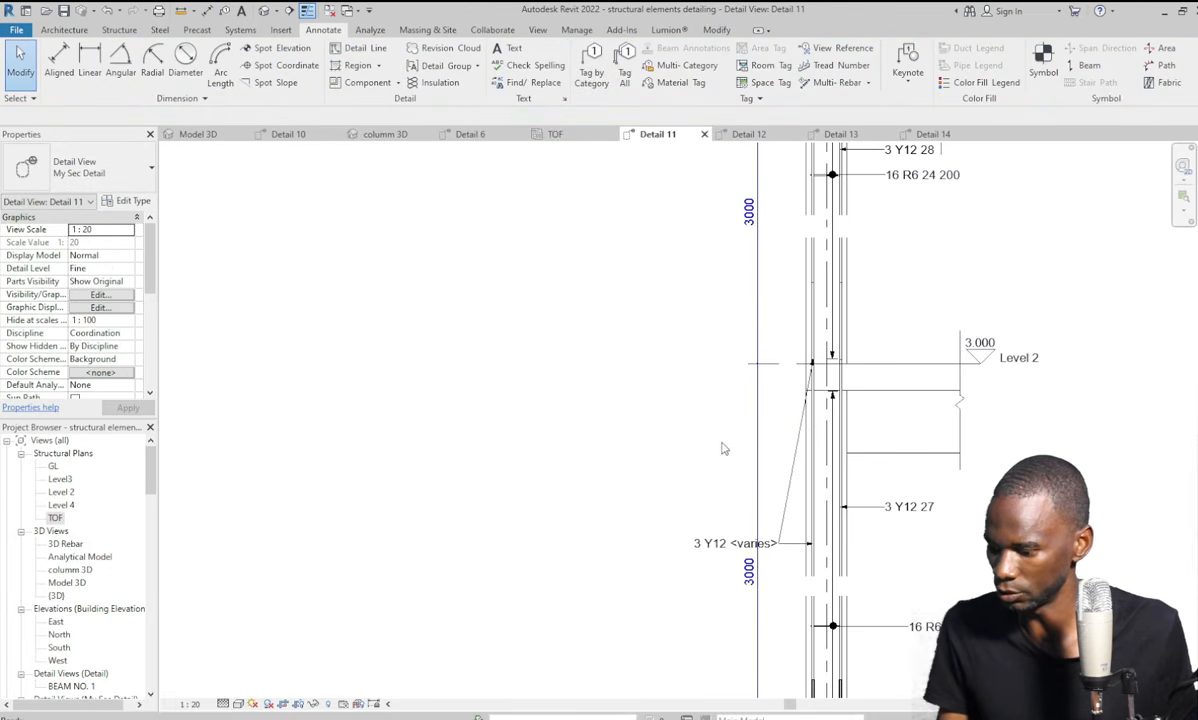
{"action": "scroll", "coordinate": [724, 449], "scroll_direction": "down", "scroll_amount": 4}
{"action": "scroll", "coordinate": [773, 535], "scroll_direction": "up", "scroll_amount": 4}
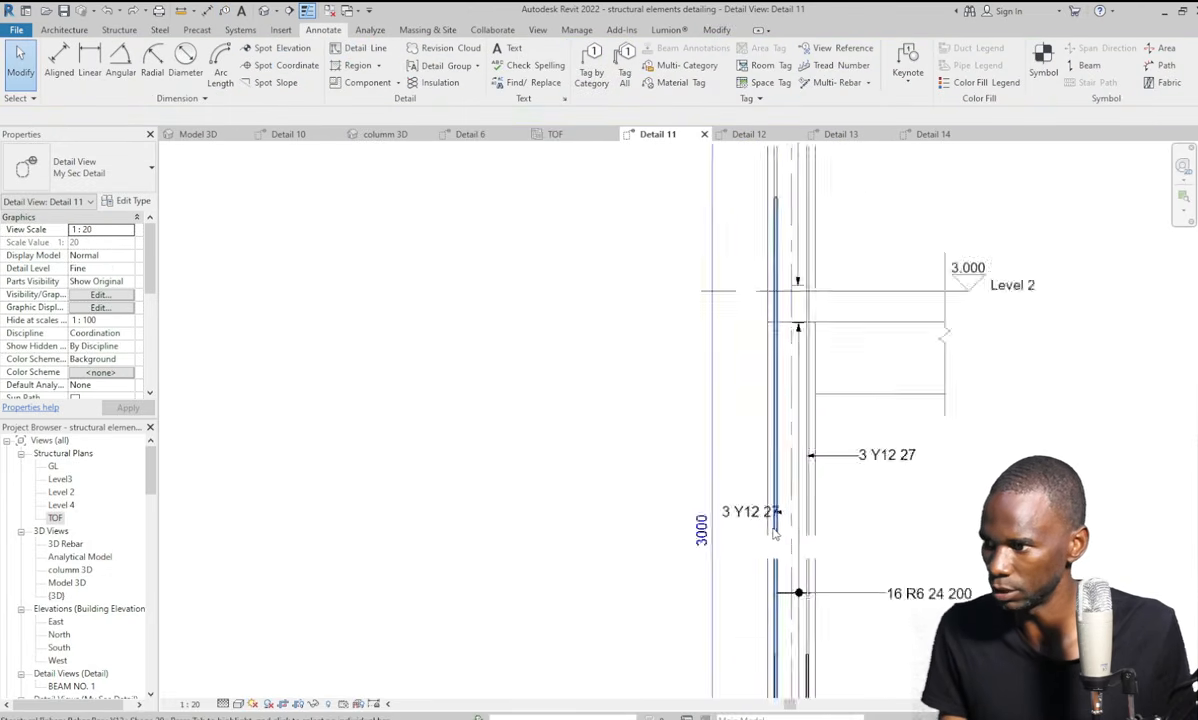
Move the left-hand bar tag between GL and Level 2 outward so its leader extends left of the column.
{"action": "scroll", "coordinate": [773, 535], "scroll_direction": "up", "scroll_amount": 2}
{"action": "left_click", "coordinate": [743, 518]}
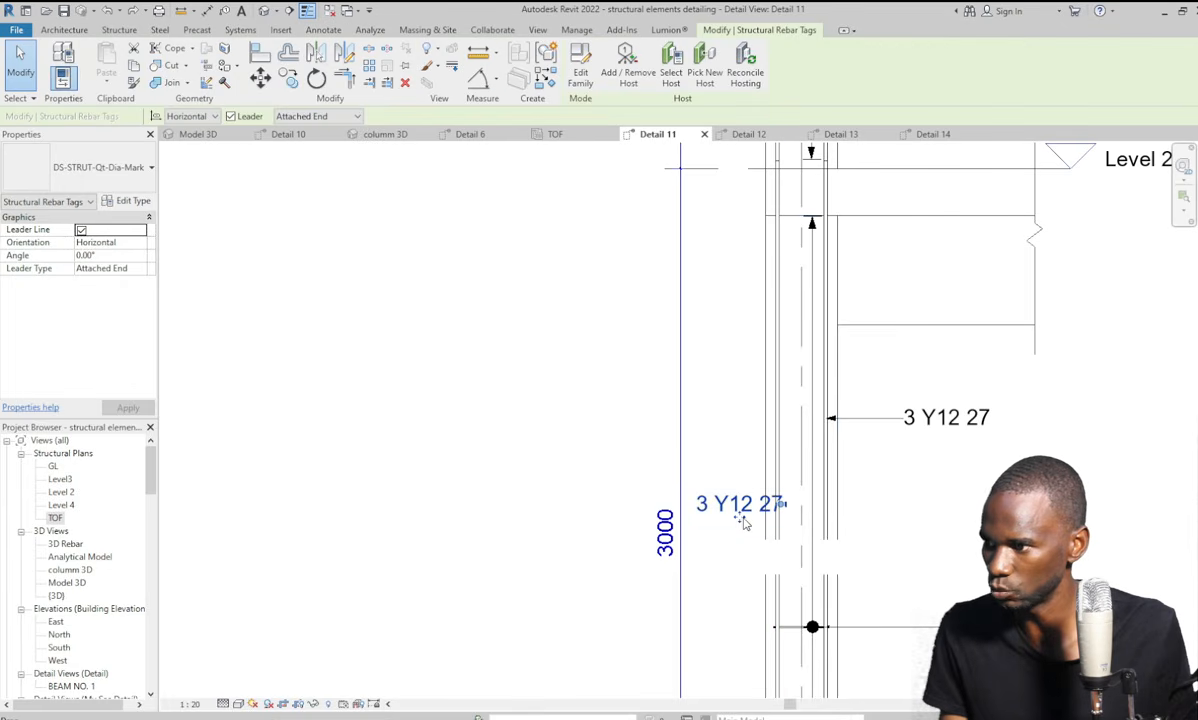
{"action": "left_click_drag", "start_coordinate": [743, 523], "coordinate": [681, 490]}
{"action": "scroll", "coordinate": [681, 490], "scroll_direction": "down", "scroll_amount": 1}
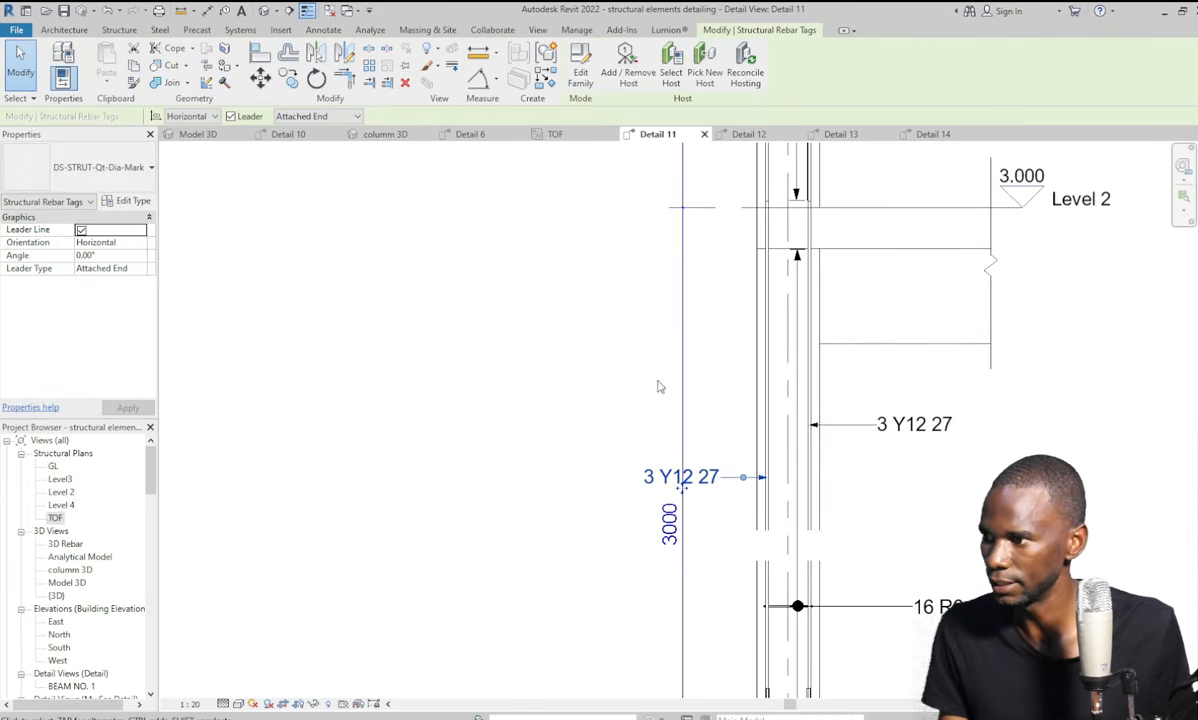
Tag the left-hand vertical bars between Level 2 and Level3 by category, moving the tag left of the column.
{"action": "left_click", "coordinate": [310, 31]}
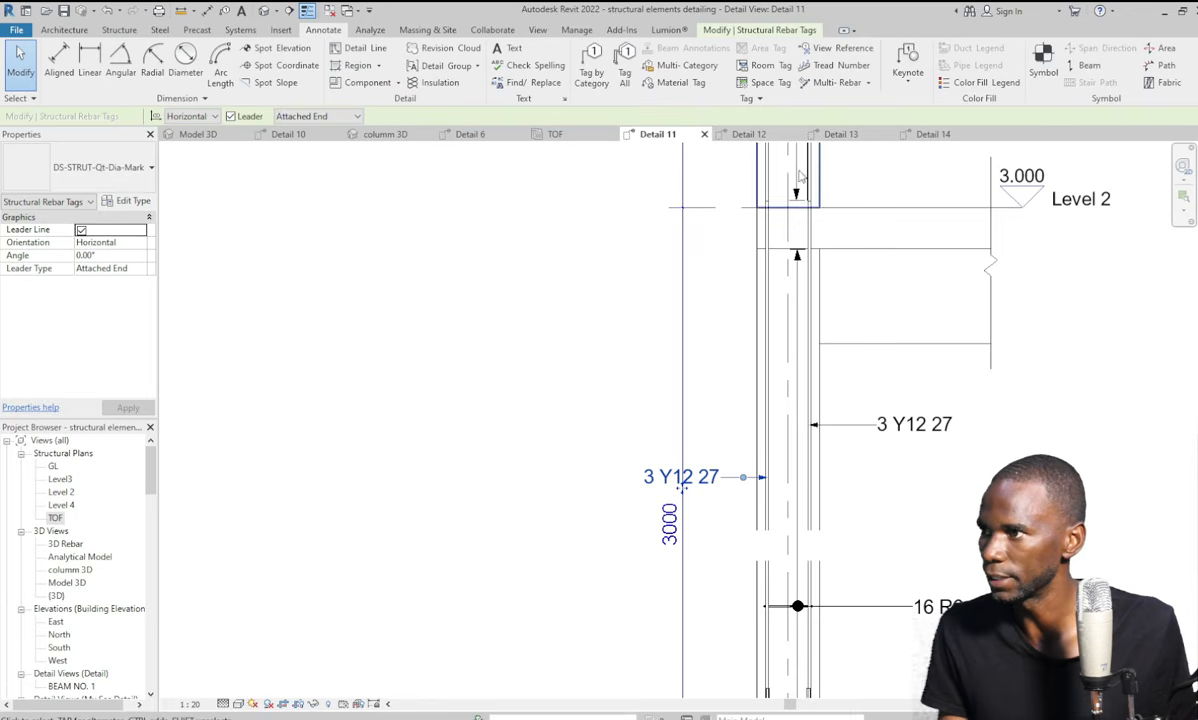
{"action": "left_click", "coordinate": [589, 70]}
{"action": "scroll", "coordinate": [790, 400], "scroll_direction": "down", "scroll_amount": 3}
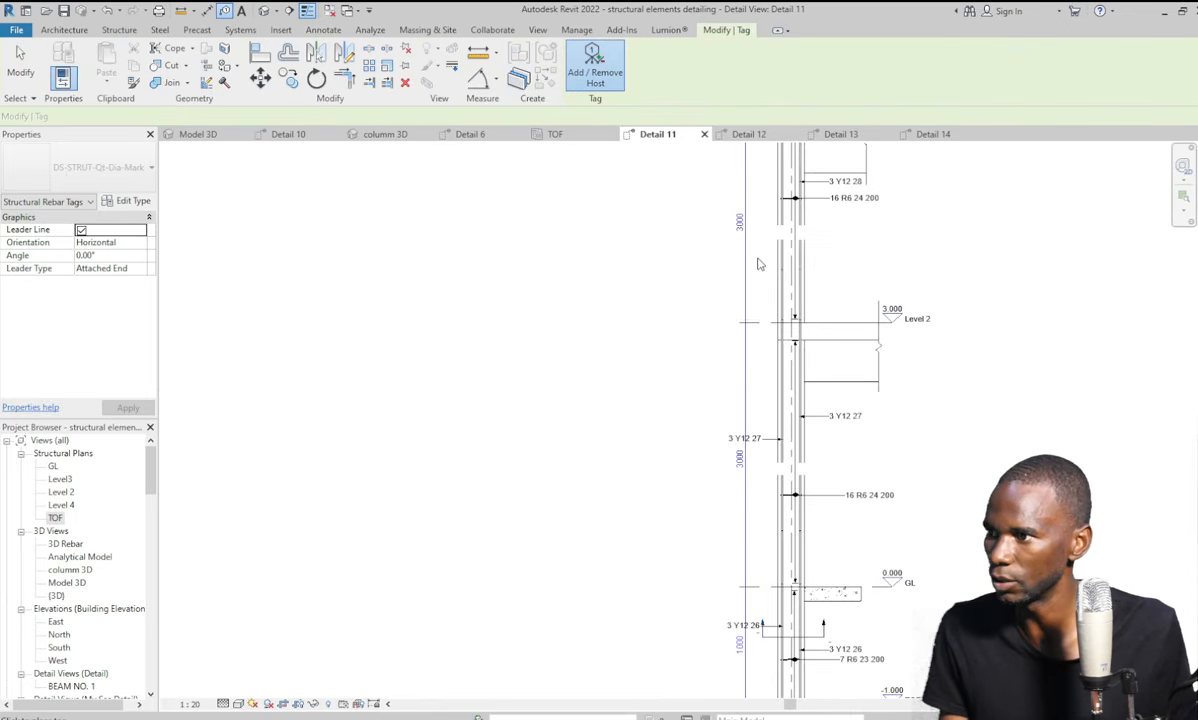
{"action": "scroll", "coordinate": [803, 231], "scroll_direction": "up", "scroll_amount": 1}
{"action": "scroll", "coordinate": [795, 265], "scroll_direction": "up", "scroll_amount": 2}
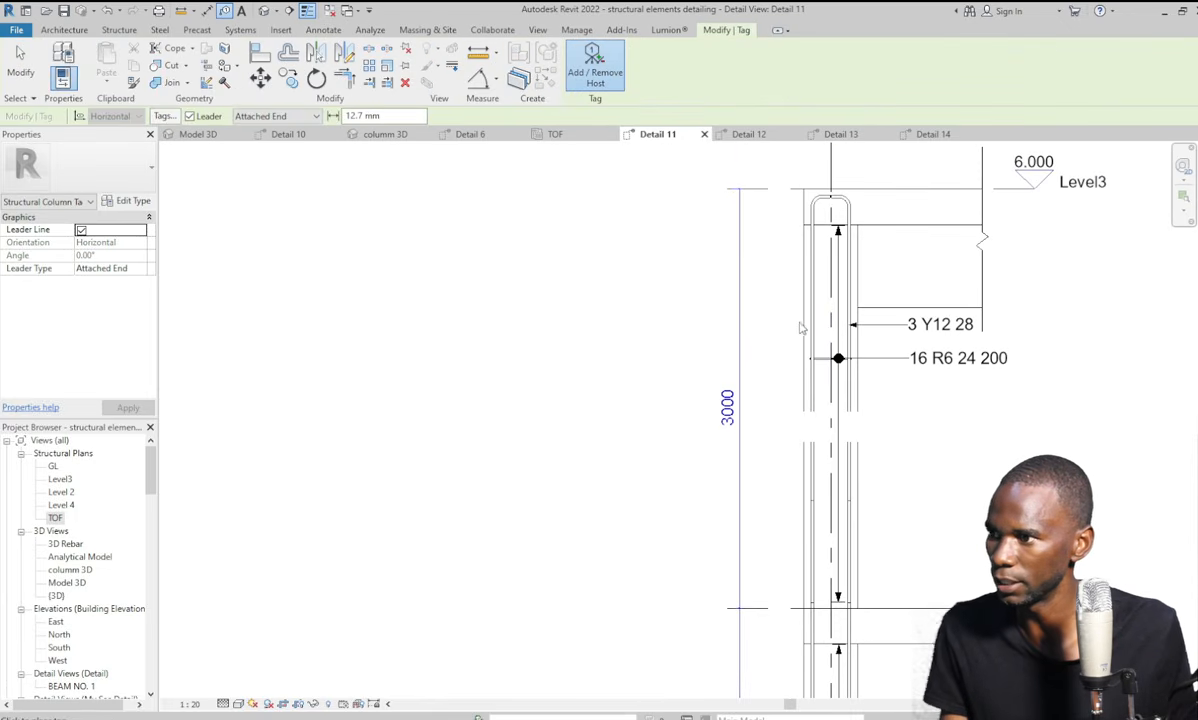
{"action": "left_click", "coordinate": [813, 337]}
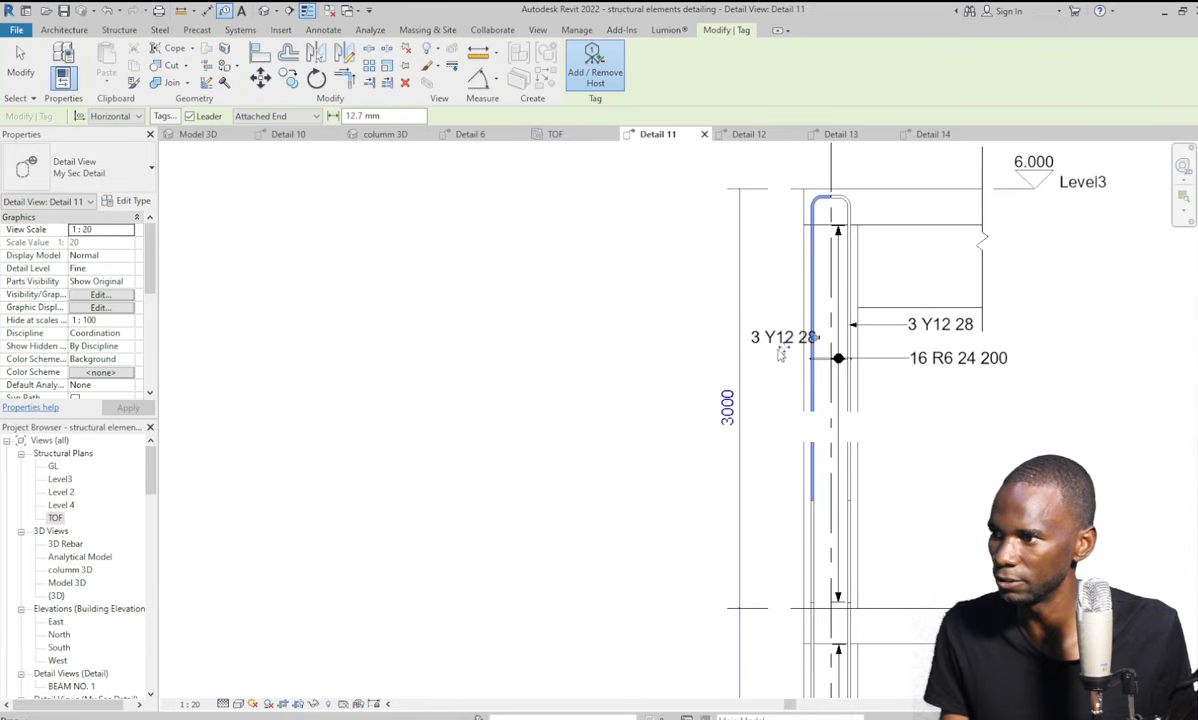
{"action": "left_click_drag", "start_coordinate": [785, 352], "coordinate": [731, 352]}
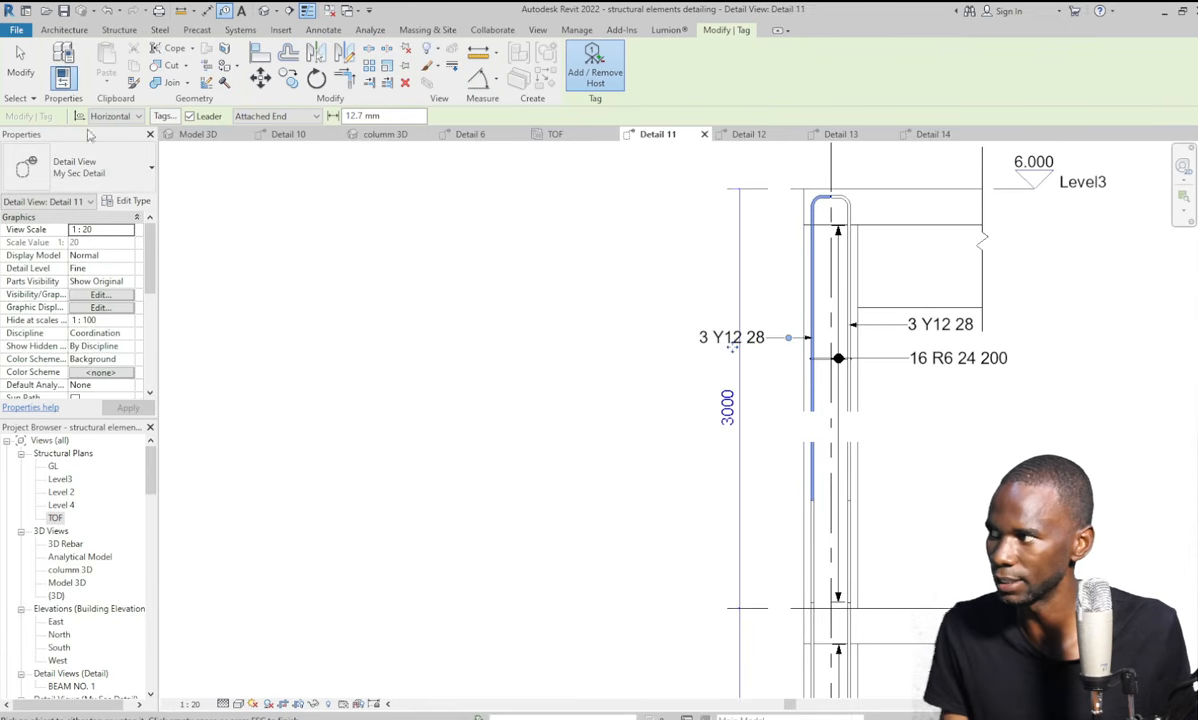
{"action": "left_click", "coordinate": [21, 63]}
{"action": "scroll", "coordinate": [655, 265], "scroll_direction": "down", "scroll_amount": 4}
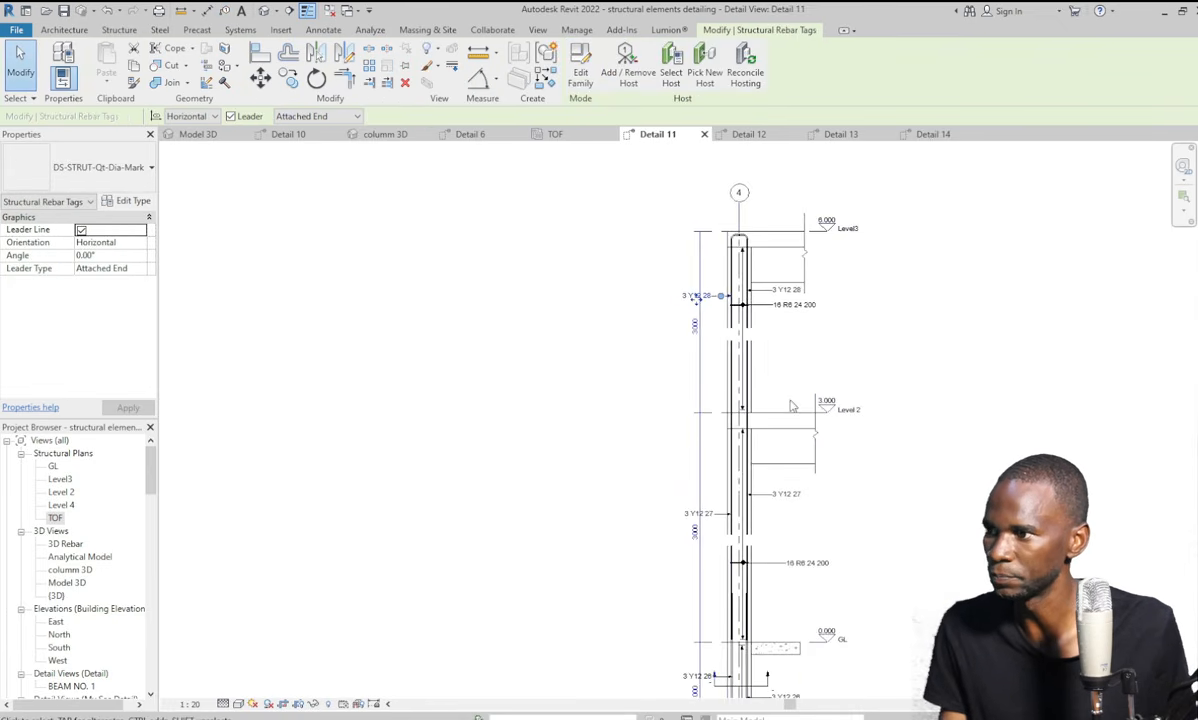
{"action": "left_click", "coordinate": [775, 369]}
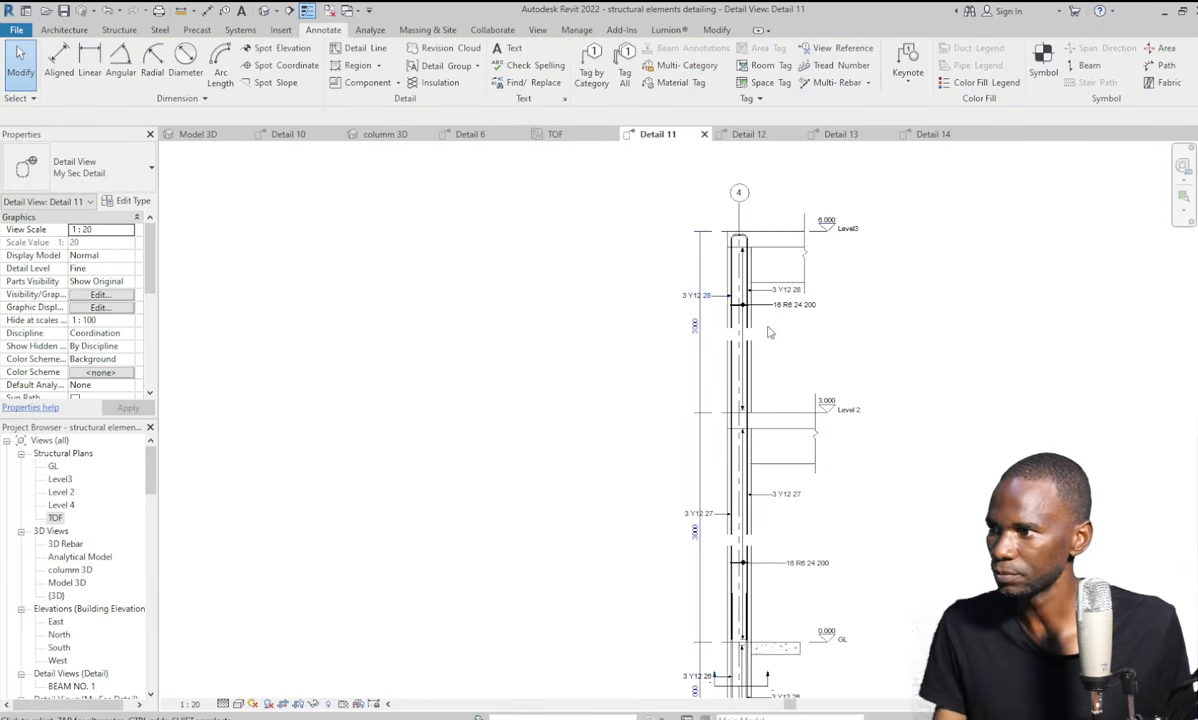
Try adding the right-hand vertical bars as a second host to the left-hand tag between Level 2 and Level3.
{"action": "scroll", "coordinate": [722, 298], "scroll_direction": "up", "scroll_amount": 3}
{"action": "scroll", "coordinate": [718, 294], "scroll_direction": "up", "scroll_amount": 3}
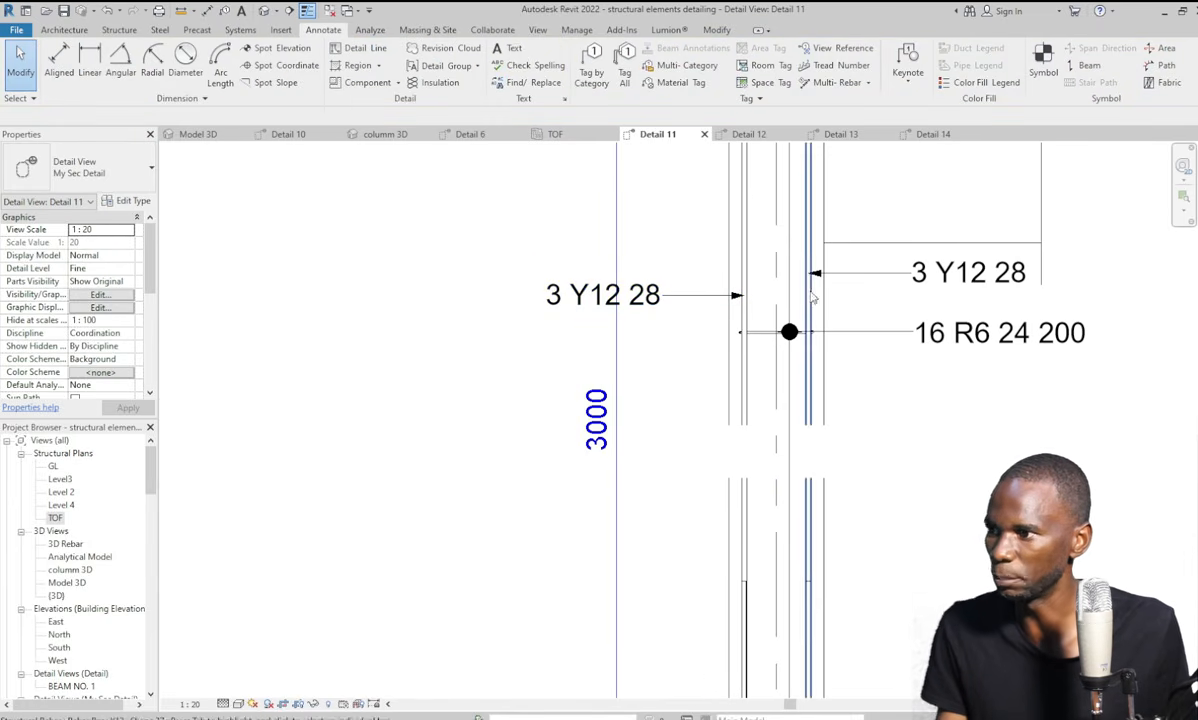
{"action": "scroll", "coordinate": [766, 347], "scroll_direction": "down", "scroll_amount": 2}
{"action": "scroll", "coordinate": [766, 347], "scroll_direction": "down", "scroll_amount": 1}
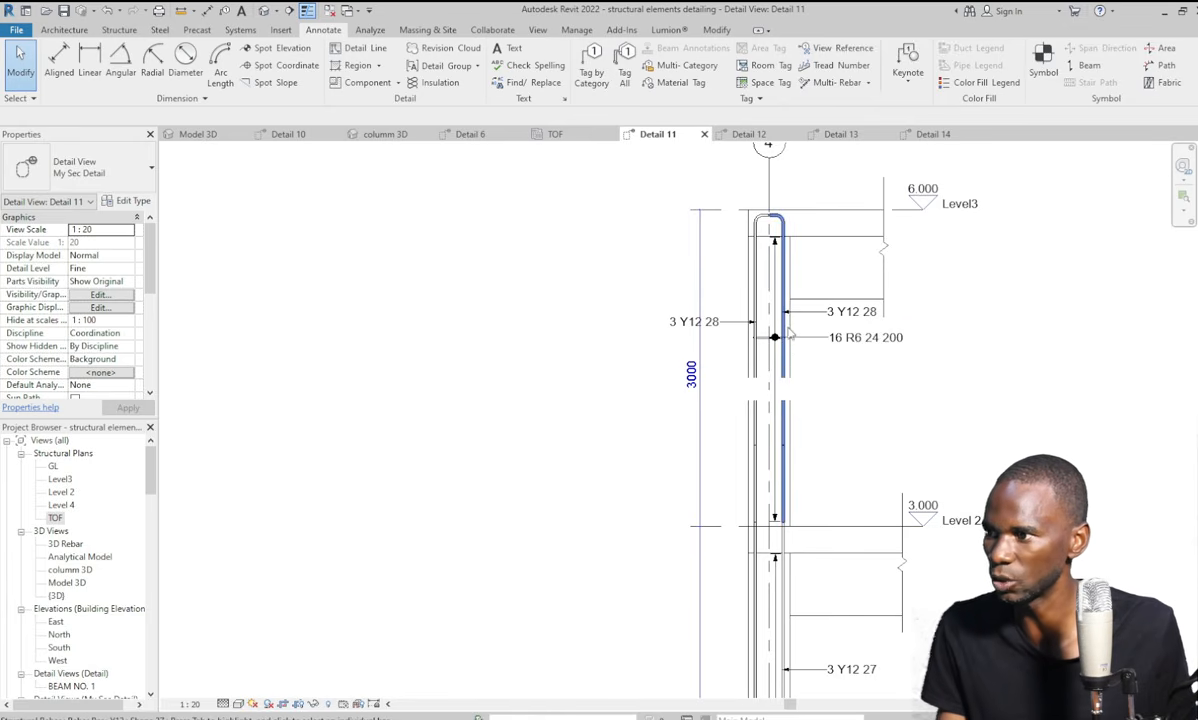
{"action": "scroll", "coordinate": [795, 314], "scroll_direction": "up", "scroll_amount": 2}
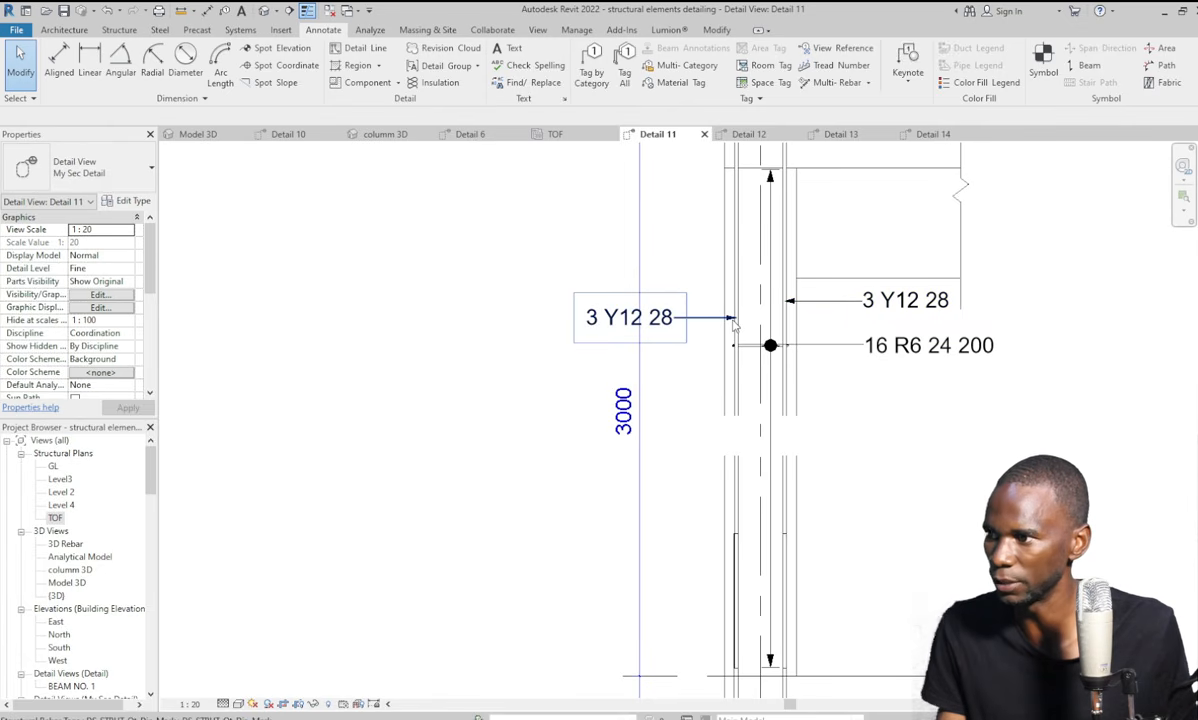
{"action": "scroll", "coordinate": [690, 328], "scroll_direction": "up", "scroll_amount": 2}
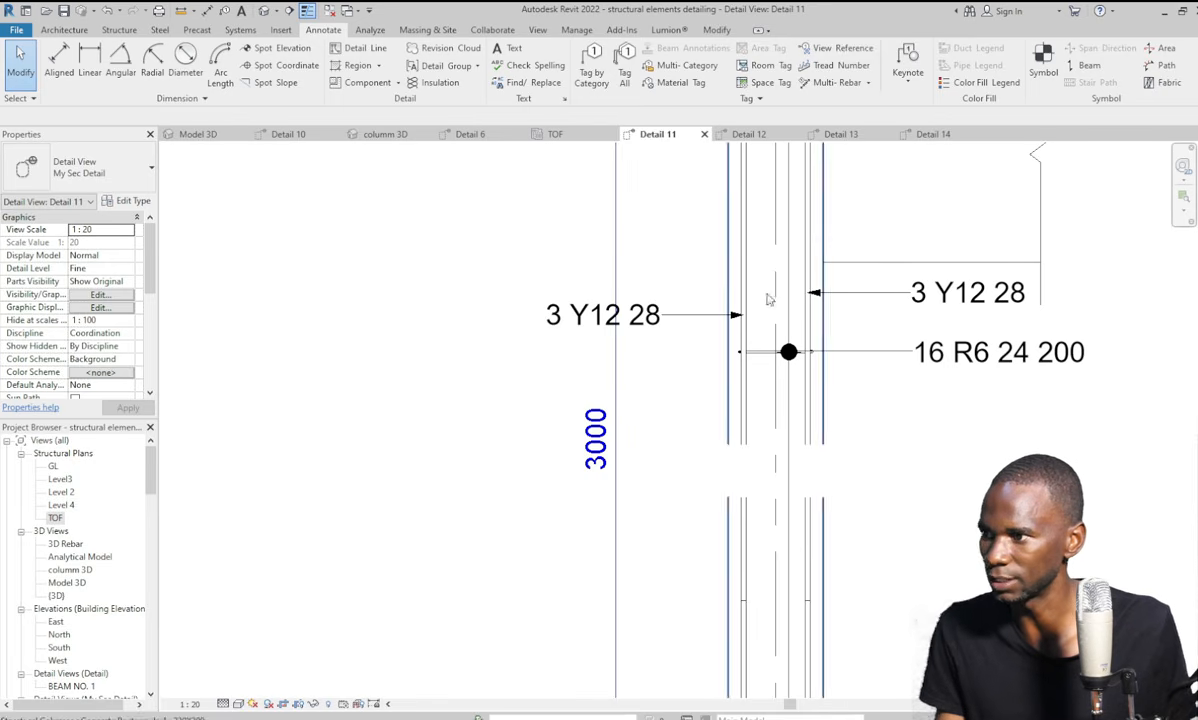
{"action": "left_click", "coordinate": [576, 318]}
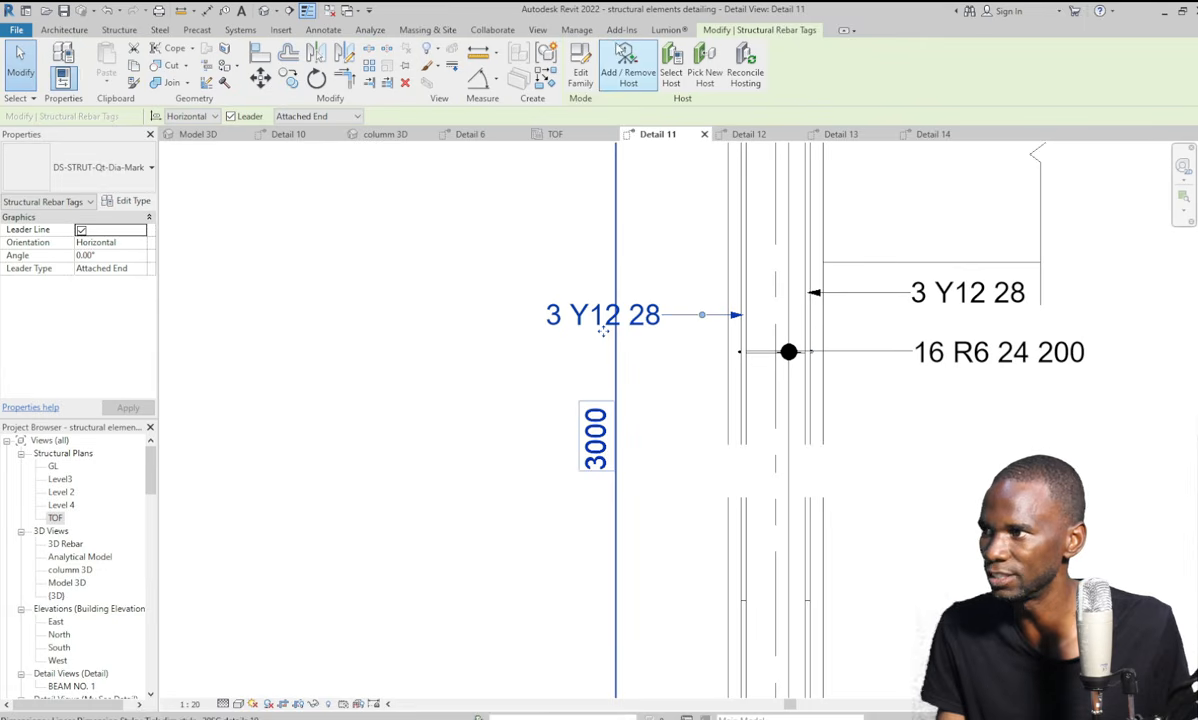
{"action": "left_click", "coordinate": [628, 64]}
{"action": "left_click", "coordinate": [808, 322]}
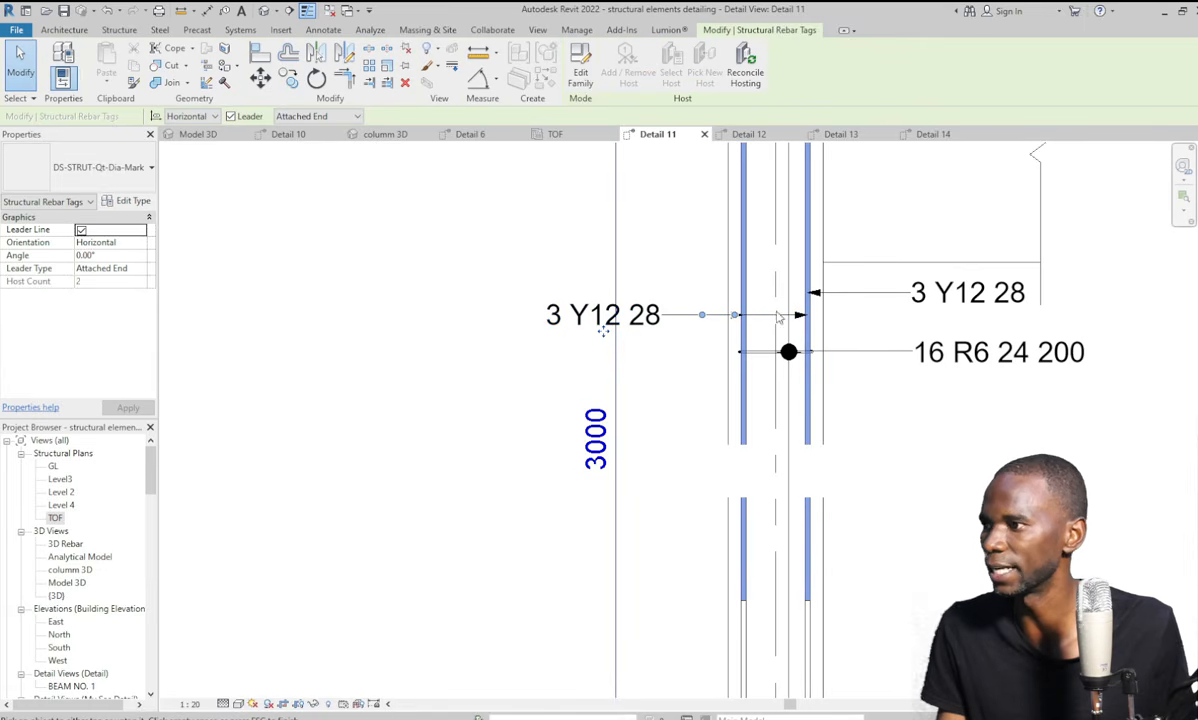
{"action": "scroll", "coordinate": [797, 318], "scroll_direction": "up", "scroll_amount": 4}
{"action": "scroll", "coordinate": [792, 300], "scroll_direction": "down", "scroll_amount": 3}
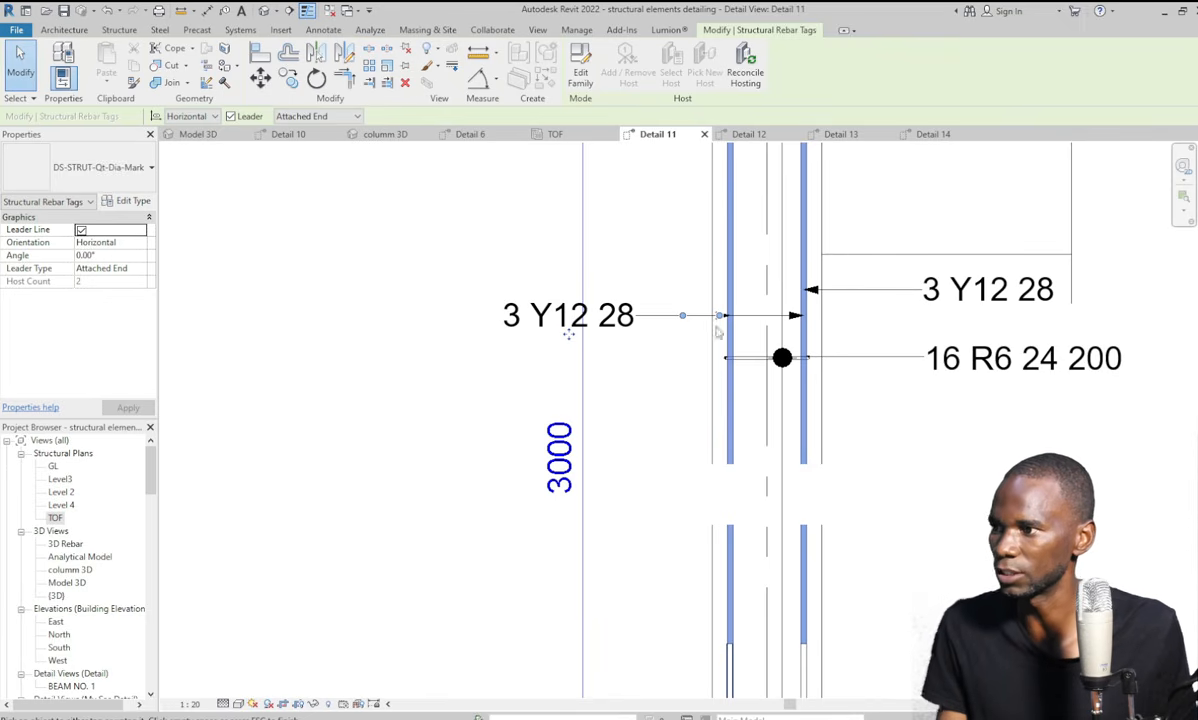
{"action": "scroll", "coordinate": [630, 370], "scroll_direction": "down", "scroll_amount": 2}
{"action": "scroll", "coordinate": [630, 370], "scroll_direction": "down", "scroll_amount": 1}
{"action": "key", "text": "Escape"}
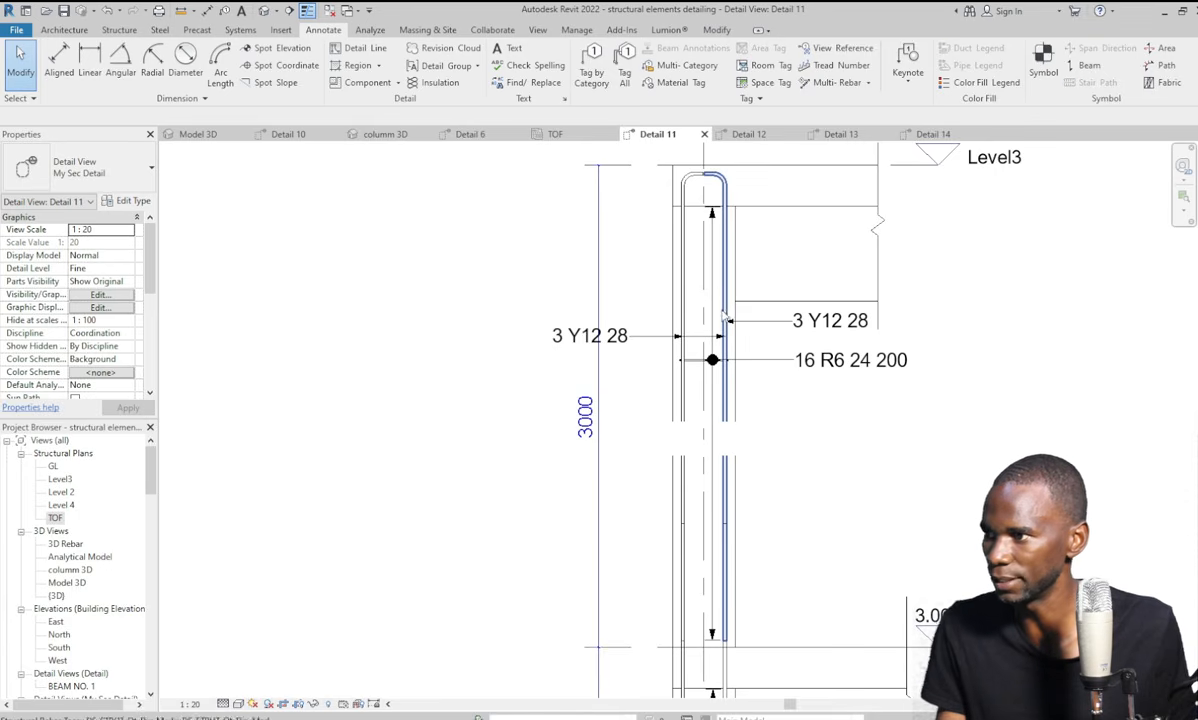
Undo the addition of the right-hand bars as a host of the left-hand tag between Level 2 and Level3.
{"action": "scroll", "coordinate": [618, 333], "scroll_direction": "up", "scroll_amount": 1}
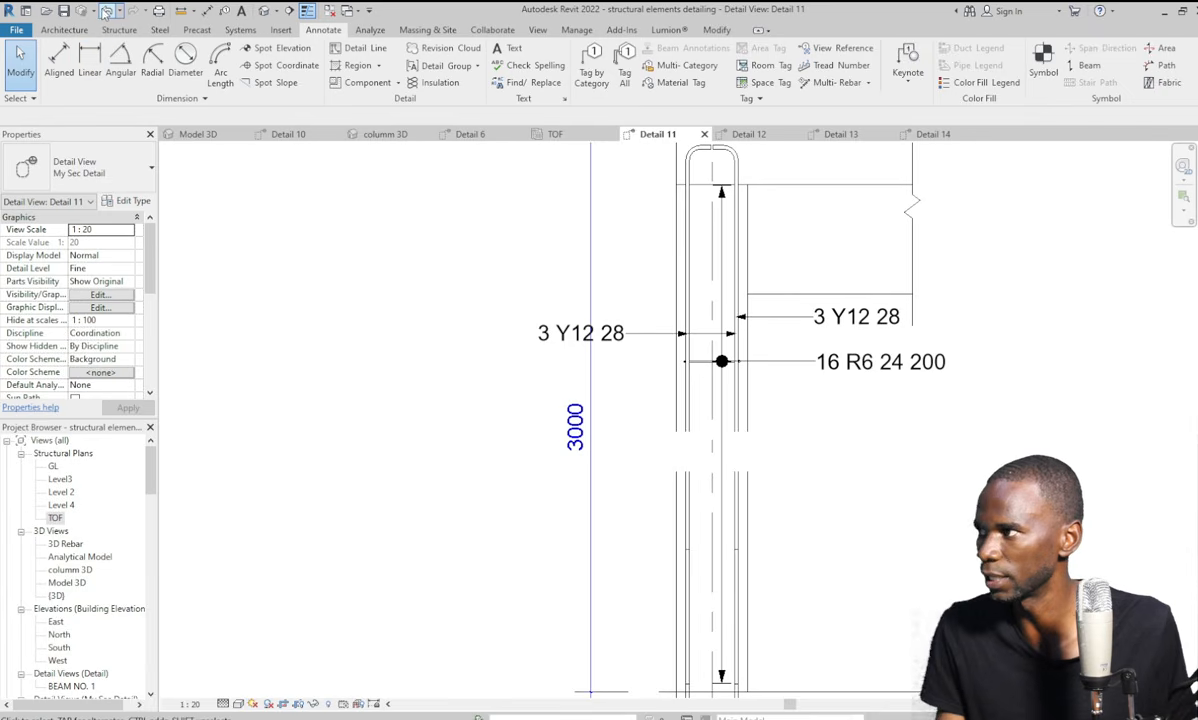
{"action": "scroll", "coordinate": [676, 339], "scroll_direction": "up", "scroll_amount": 1}
{"action": "scroll", "coordinate": [732, 342], "scroll_direction": "down", "scroll_amount": 7}
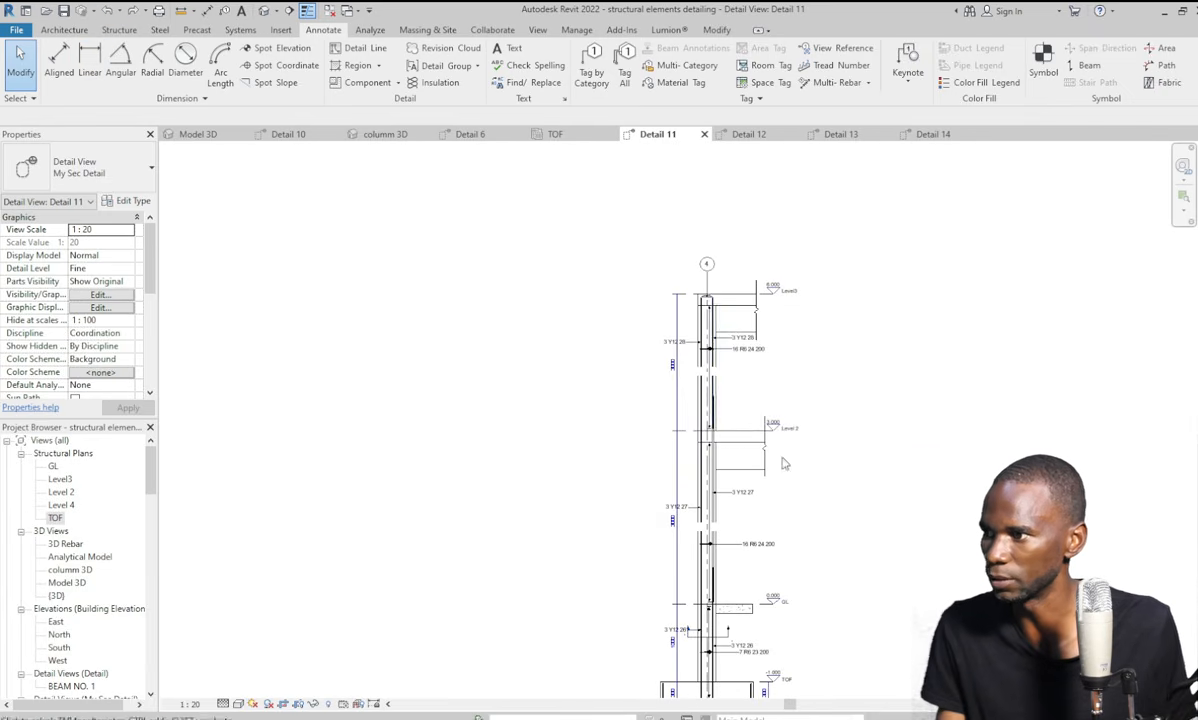
{"action": "scroll", "coordinate": [722, 339], "scroll_direction": "up", "scroll_amount": 3}
{"action": "scroll", "coordinate": [824, 374], "scroll_direction": "down", "scroll_amount": 5}
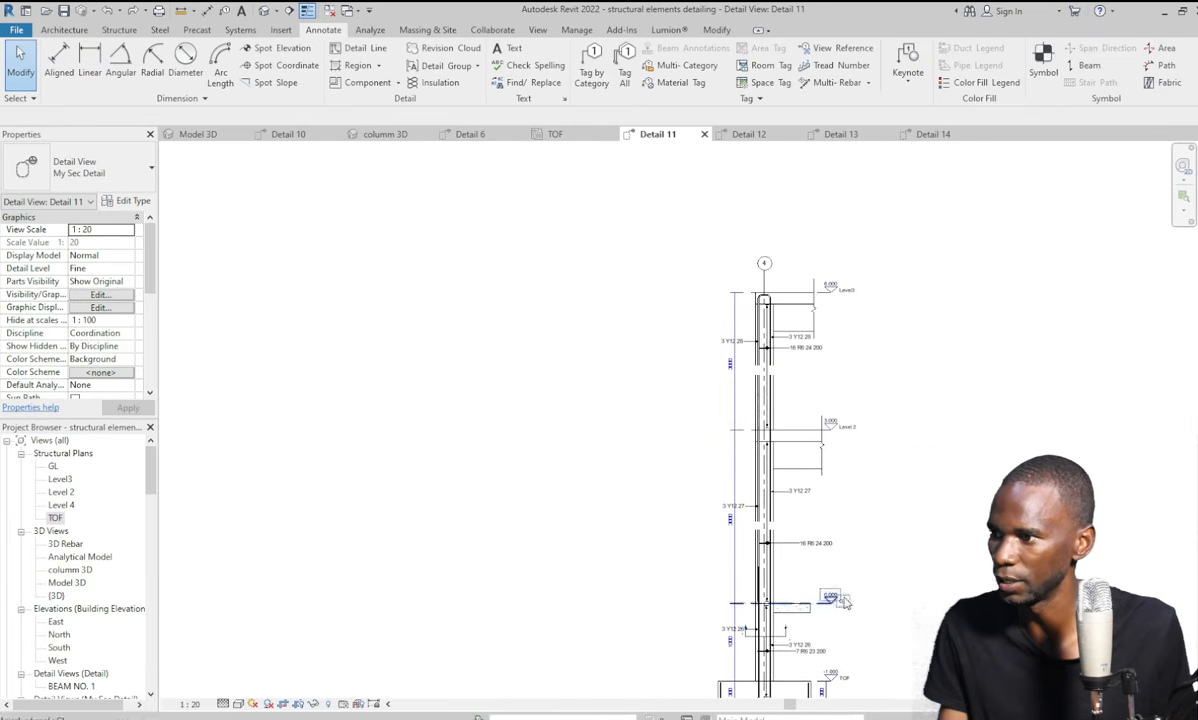
{"action": "scroll", "coordinate": [711, 467], "scroll_direction": "up", "scroll_amount": 5}
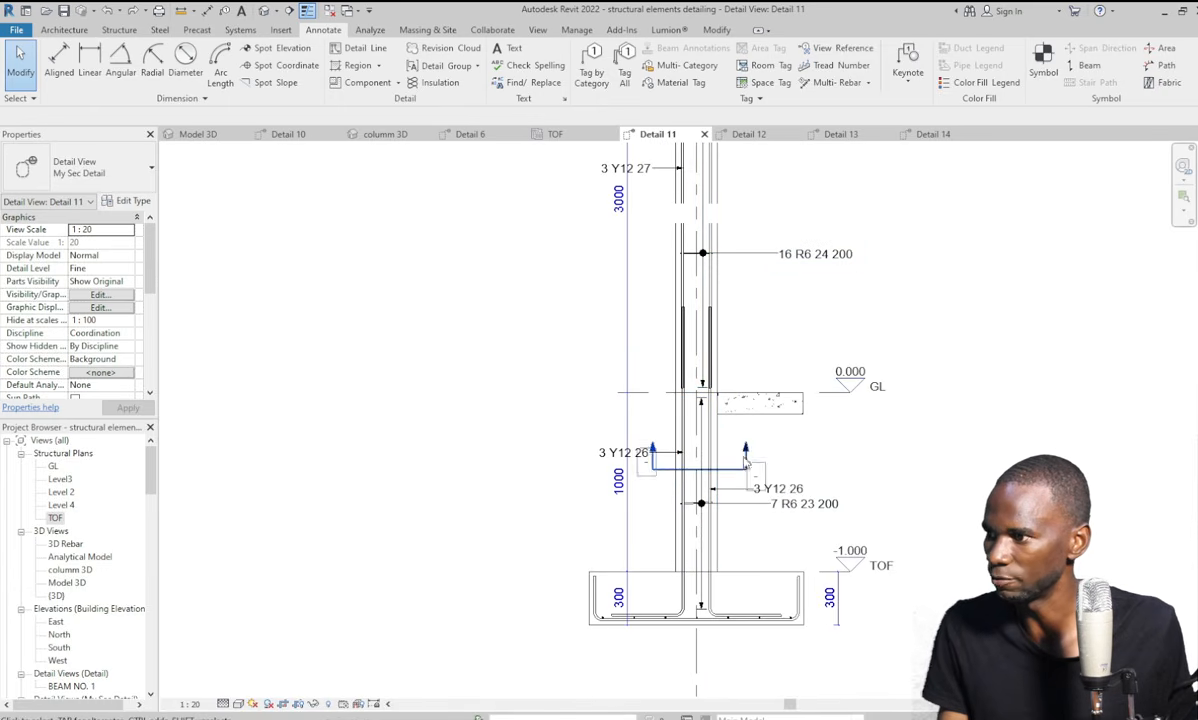
Place a text note reading "GROUND" just above the ground slab beside the column at GL.
{"action": "scroll", "coordinate": [758, 333], "scroll_direction": "up", "scroll_amount": 3}
{"action": "scroll", "coordinate": [708, 498], "scroll_direction": "down", "scroll_amount": 3}
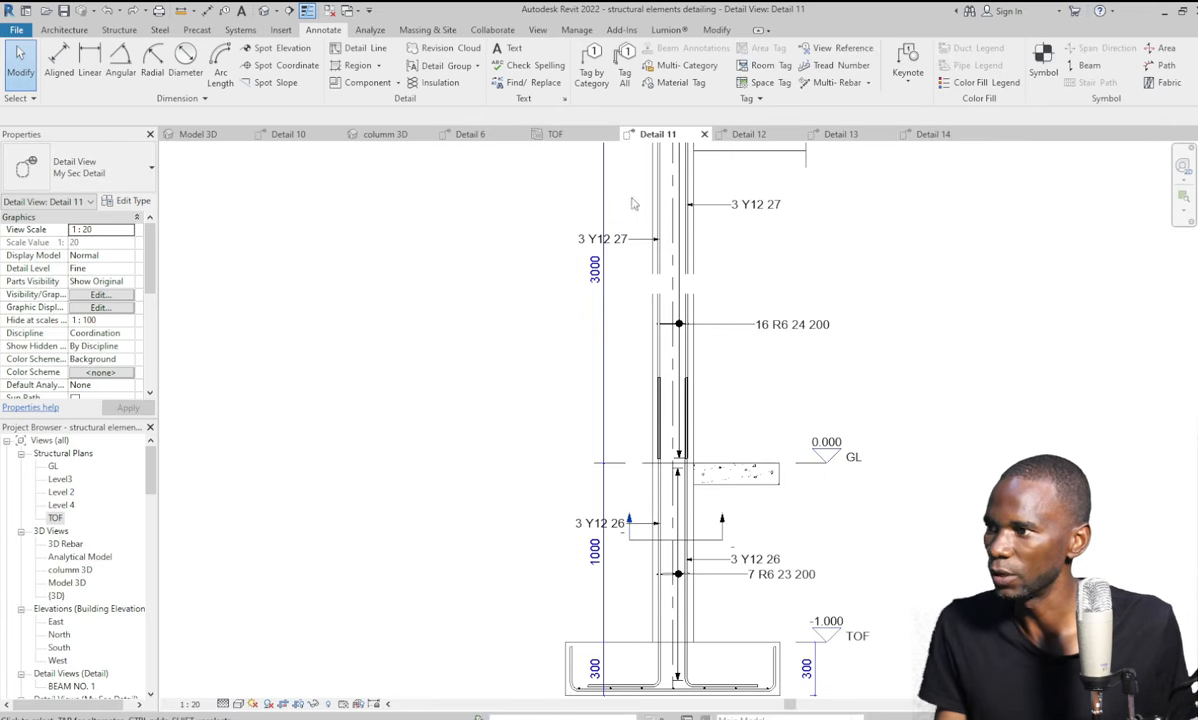
{"action": "scroll", "coordinate": [715, 457], "scroll_direction": "up", "scroll_amount": 1}
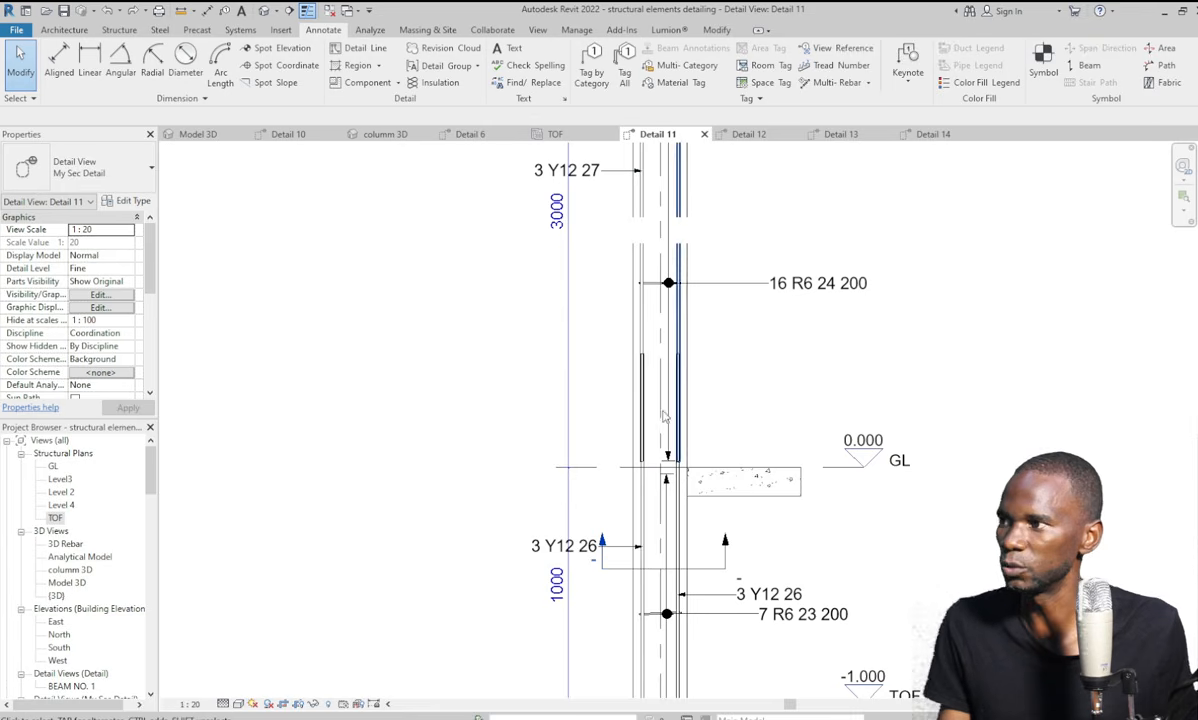
{"action": "left_click", "coordinate": [506, 49]}
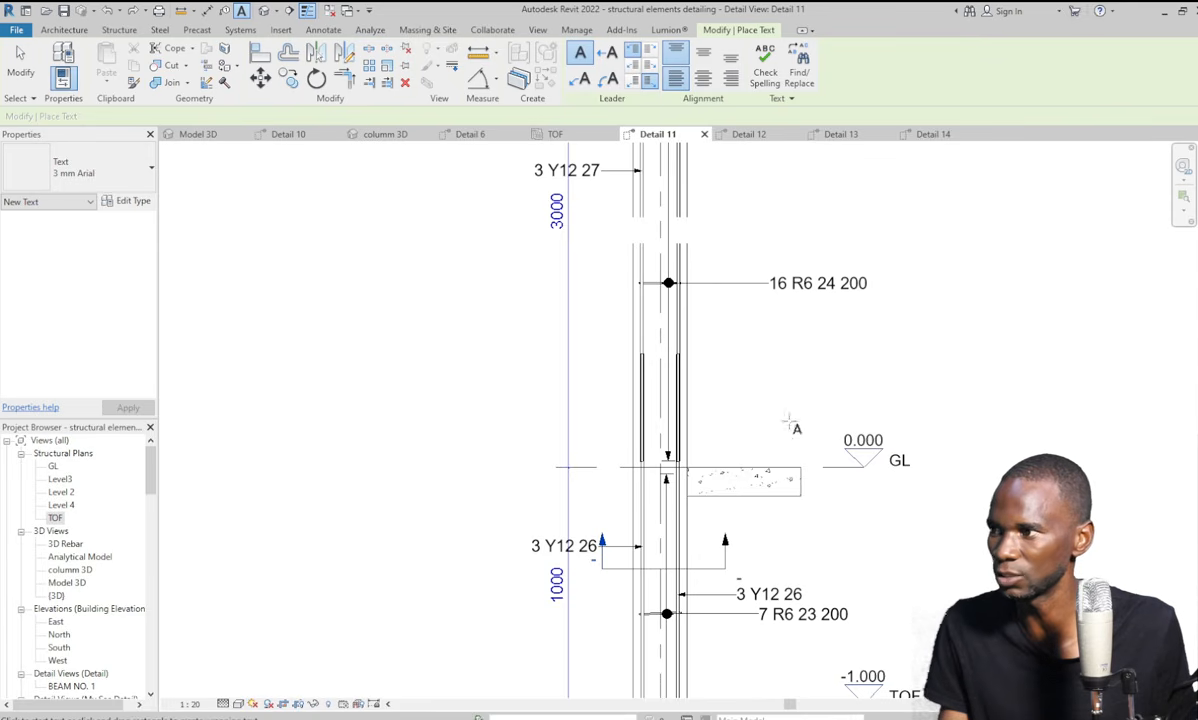
{"action": "scroll", "coordinate": [740, 480], "scroll_direction": "up", "scroll_amount": 2}
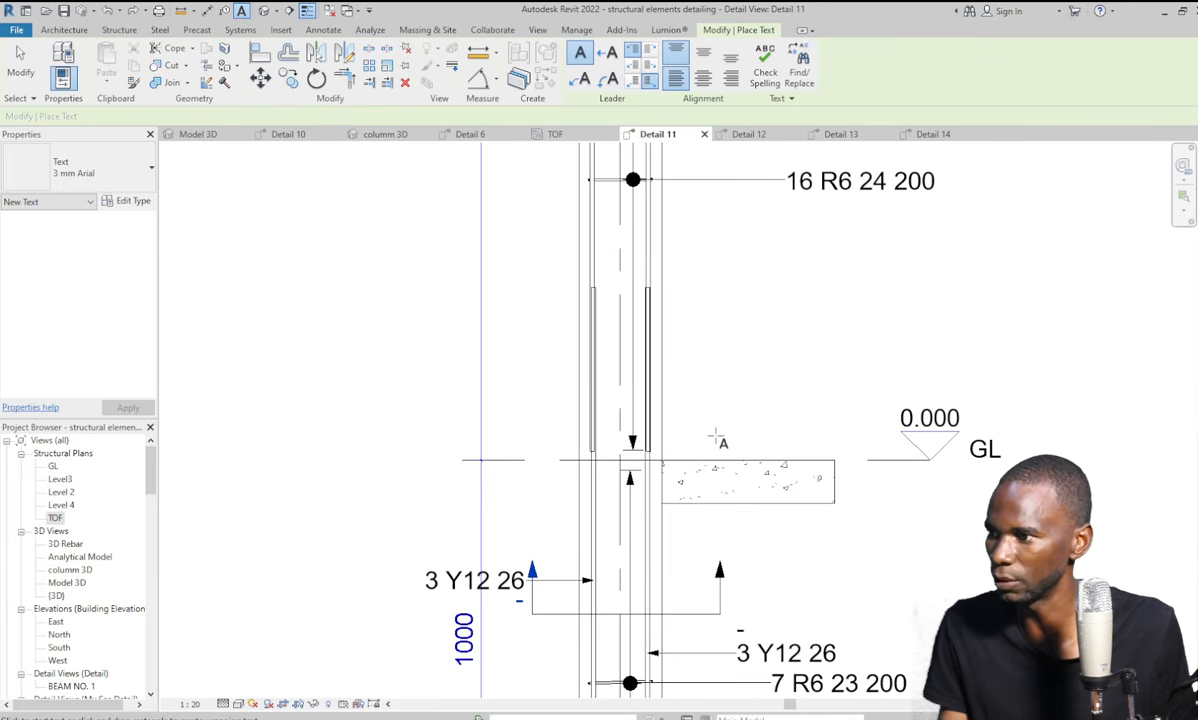
{"action": "left_click", "coordinate": [716, 437]}
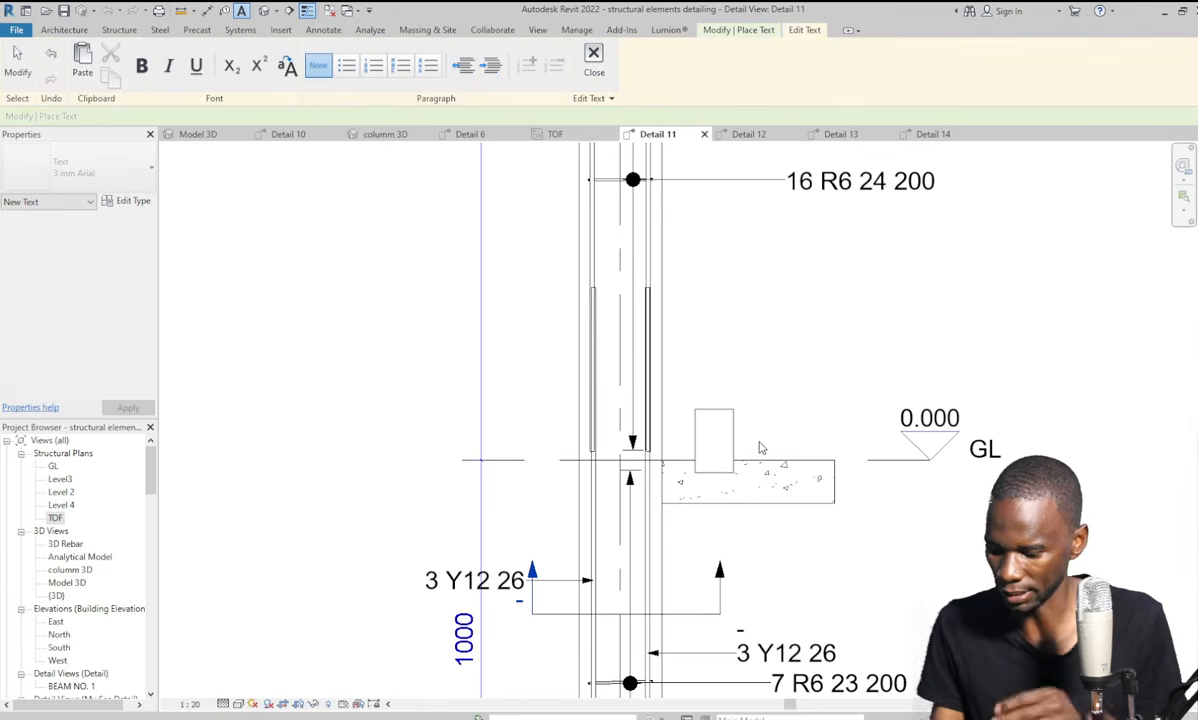
{"action": "type", "text": "GROUND"}
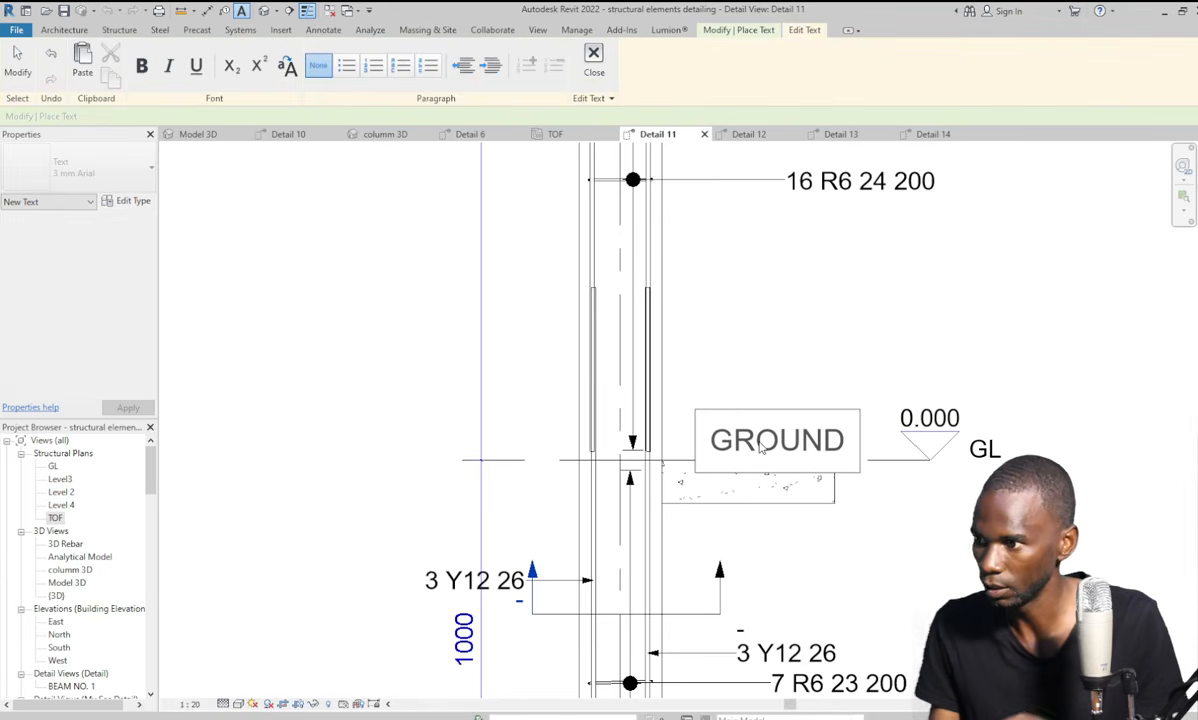
{"action": "left_click", "coordinate": [809, 364]}
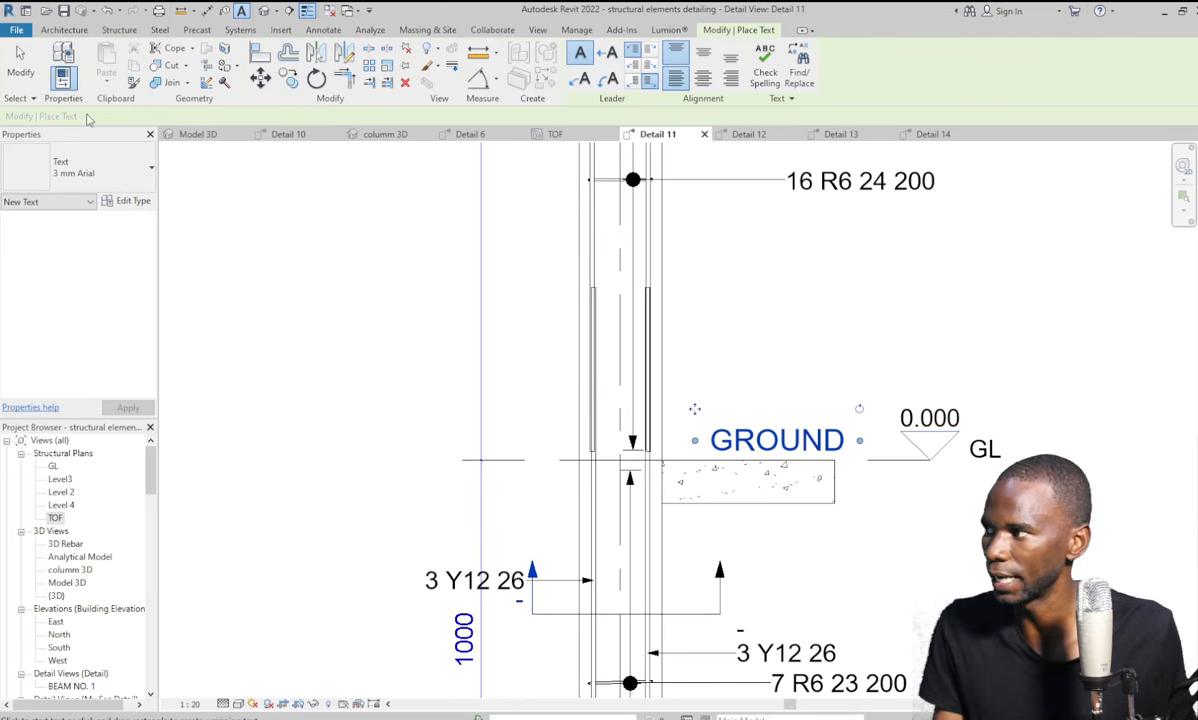
{"action": "left_click", "coordinate": [22, 68]}
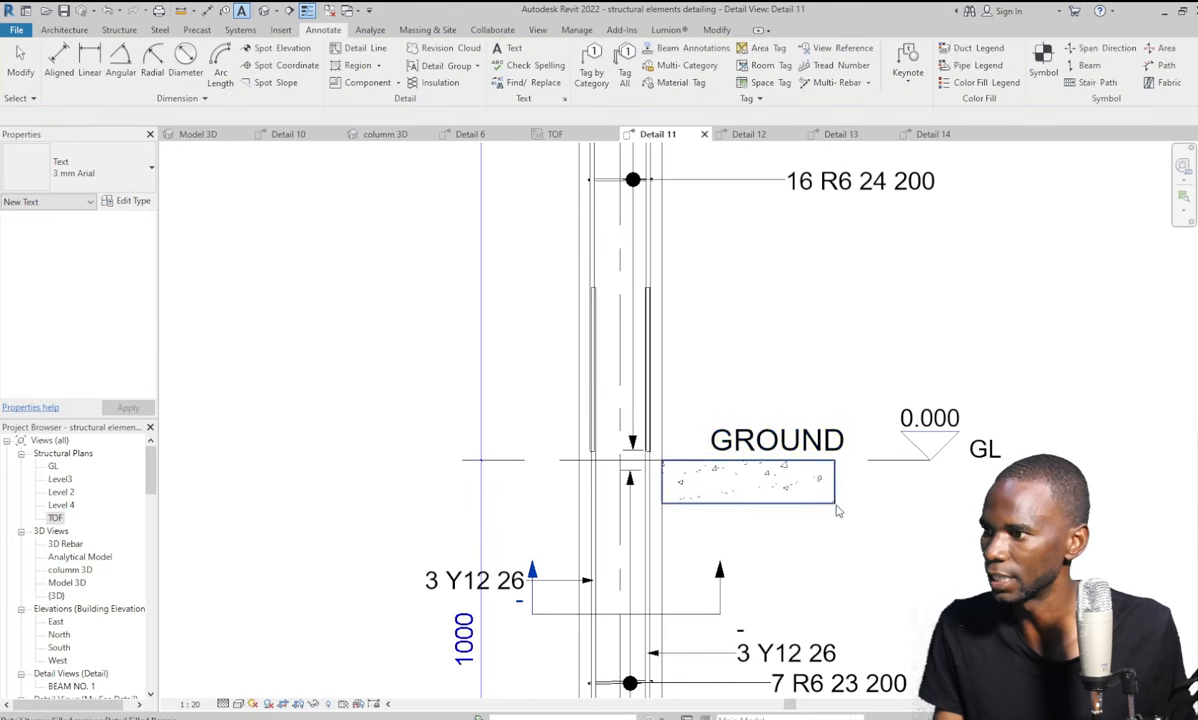
Move the "GROUND" note slightly up and toward the column so it sits clear of the slab.
{"action": "left_click", "coordinate": [771, 456]}
{"action": "left_click_drag", "start_coordinate": [695, 409], "coordinate": [672, 398]}
{"action": "left_click", "coordinate": [757, 358]}
Tag the footing's bottom bars shown as dots by category without a leader, placing the tag below the footing's left end.
{"action": "scroll", "coordinate": [791, 495], "scroll_direction": "down", "scroll_amount": 3}
{"action": "scroll", "coordinate": [674, 549], "scroll_direction": "down", "scroll_amount": 2}
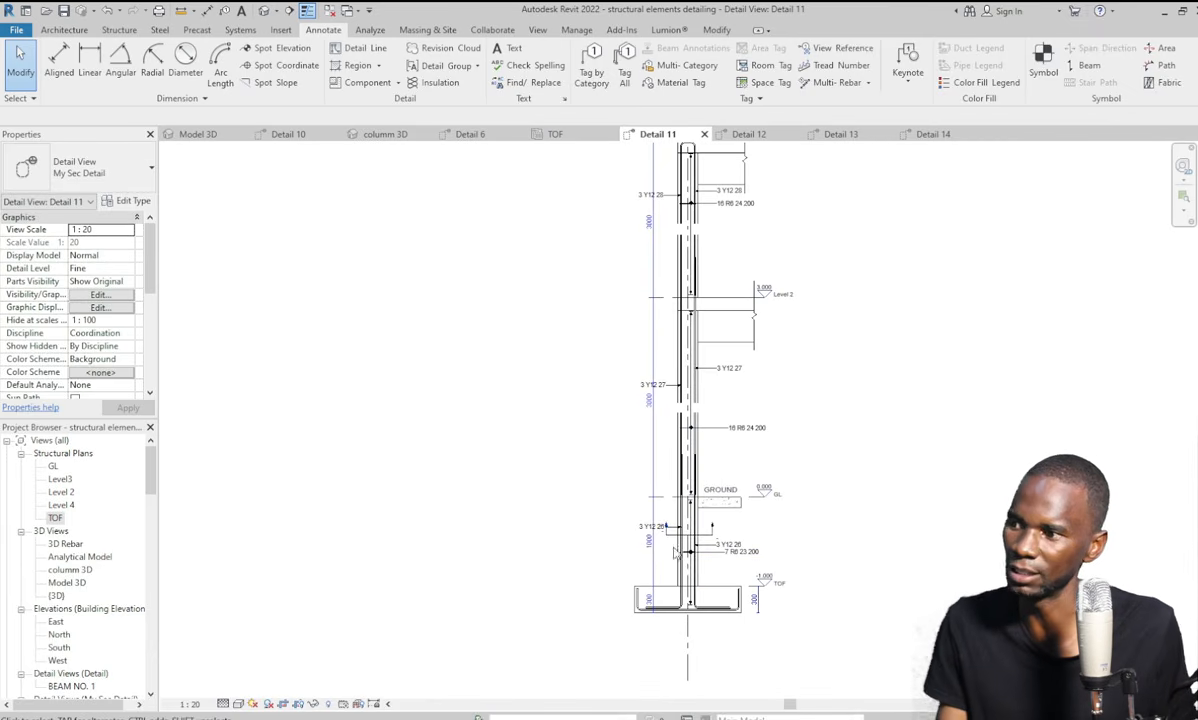
{"action": "scroll", "coordinate": [693, 465], "scroll_direction": "down", "scroll_amount": 4}
{"action": "scroll", "coordinate": [689, 358], "scroll_direction": "up", "scroll_amount": 5}
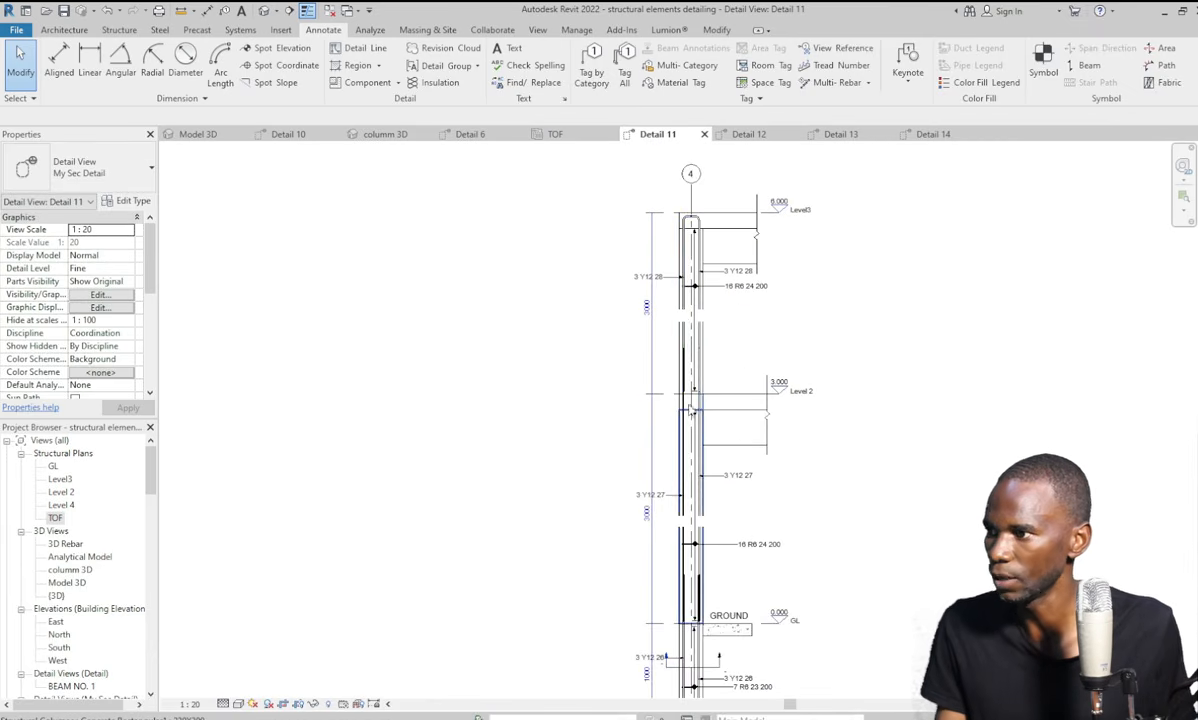
{"action": "scroll", "coordinate": [686, 340], "scroll_direction": "down", "scroll_amount": 3}
{"action": "scroll", "coordinate": [697, 537], "scroll_direction": "up", "scroll_amount": 6}
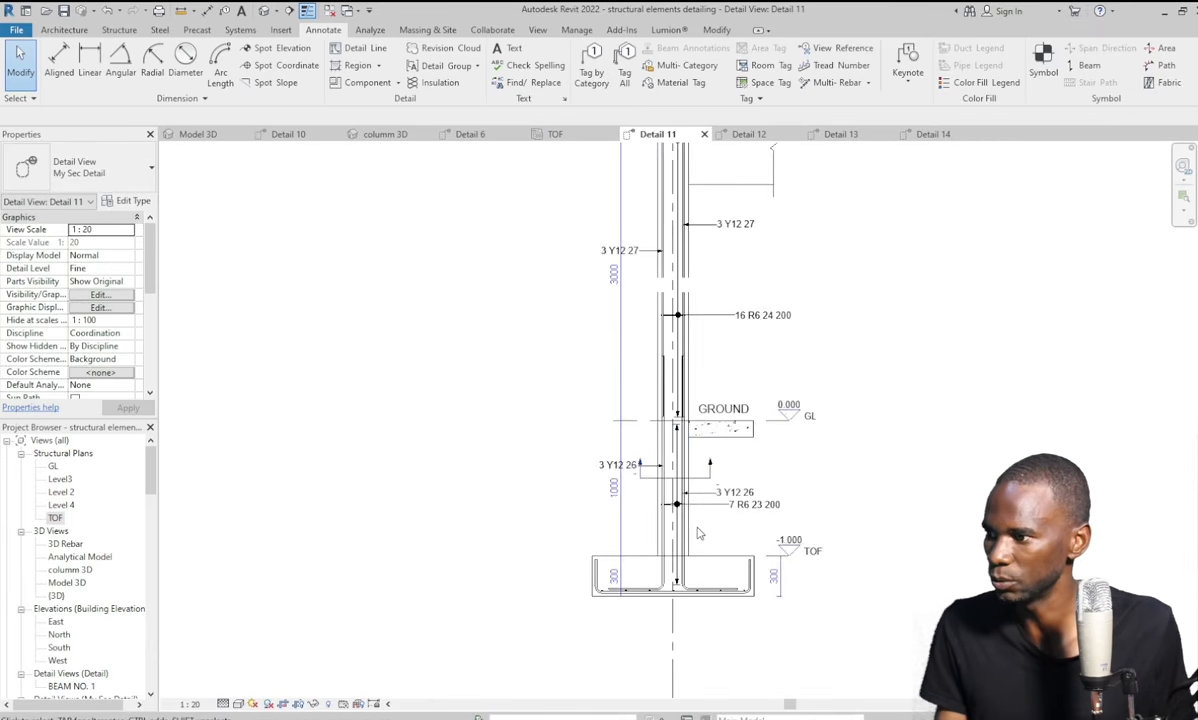
{"action": "scroll", "coordinate": [700, 493], "scroll_direction": "up", "scroll_amount": 2}
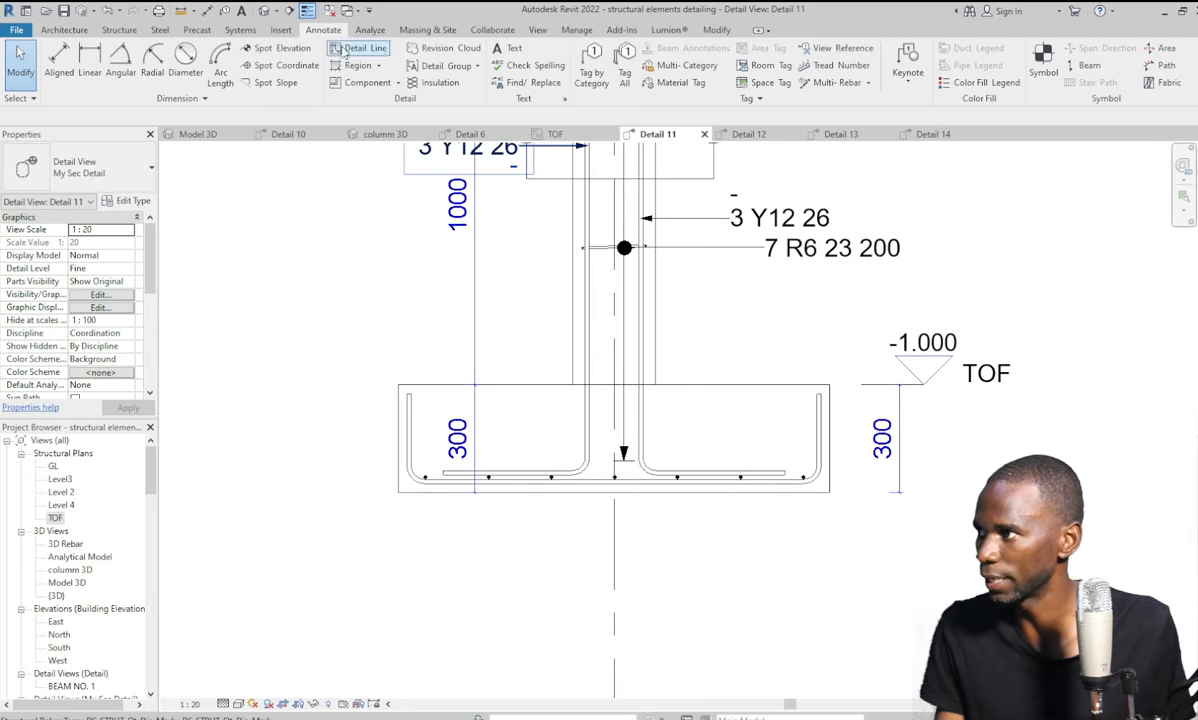
{"action": "left_click", "coordinate": [591, 66]}
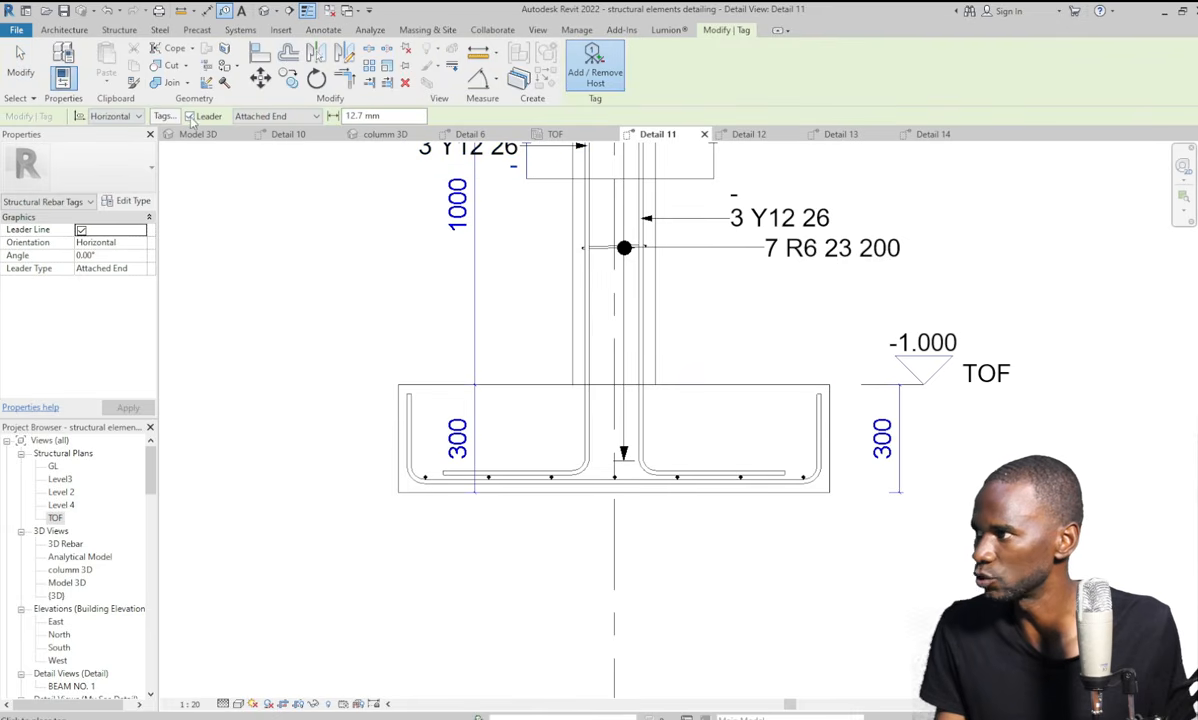
{"action": "left_click", "coordinate": [189, 116]}
{"action": "scroll", "coordinate": [740, 488], "scroll_direction": "up", "scroll_amount": 3}
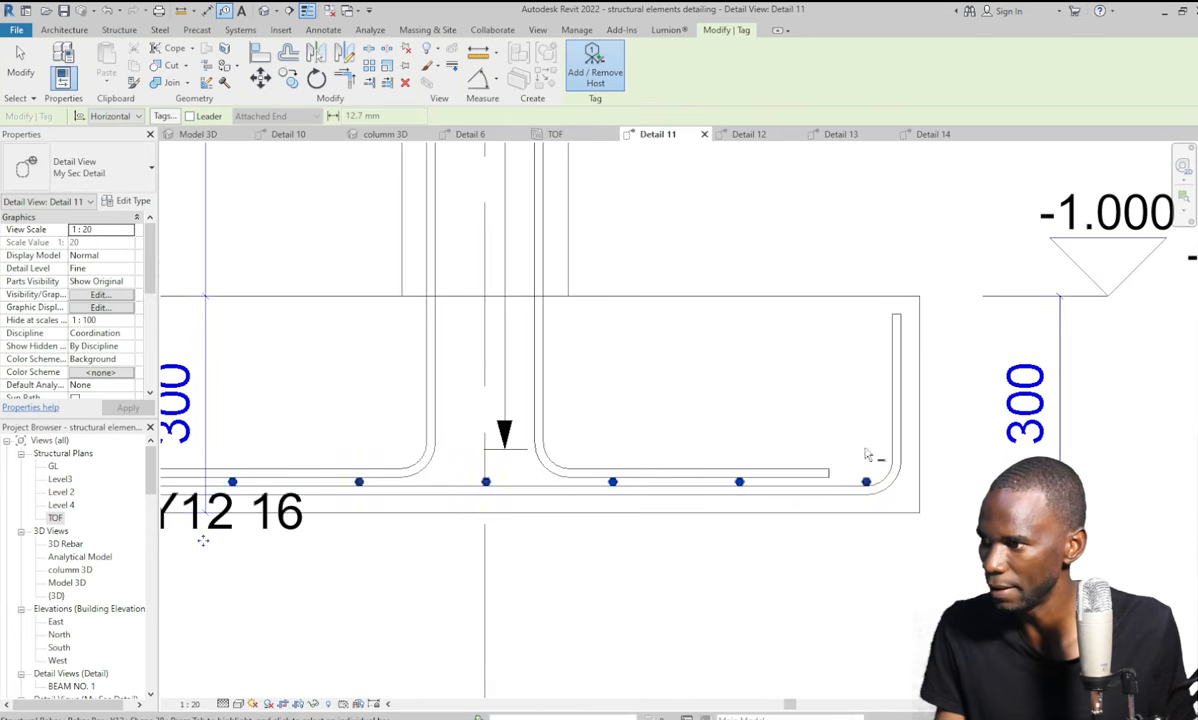
{"action": "scroll", "coordinate": [866, 458], "scroll_direction": "down", "scroll_amount": 3}
{"action": "left_click_drag", "start_coordinate": [484, 503], "coordinate": [432, 525]}
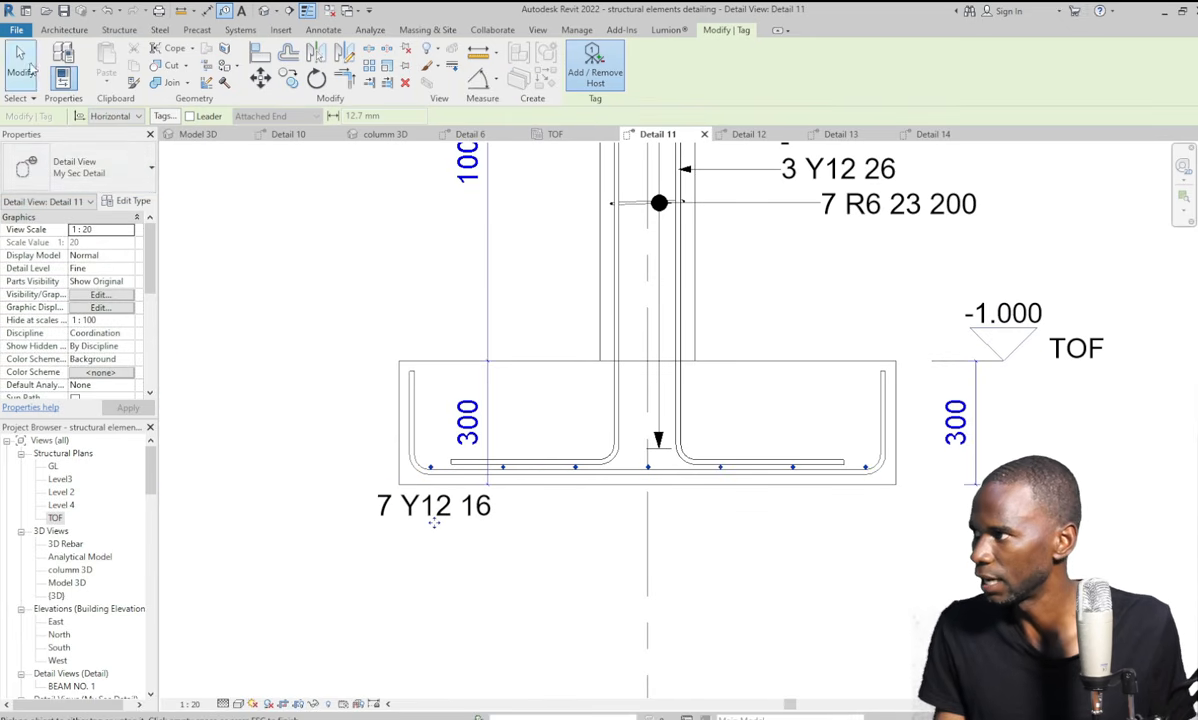
{"action": "left_click", "coordinate": [30, 68]}
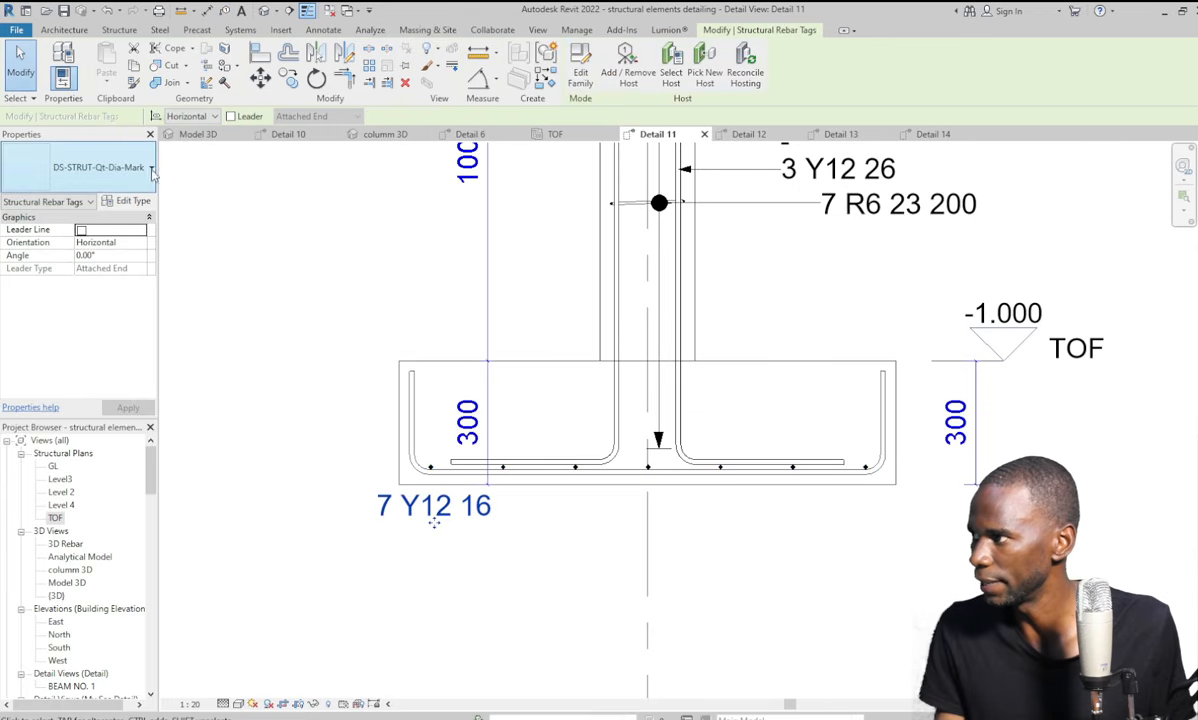
Change the footing bar tag's type to DS-STRUT BAR MARK and position it directly under the leftmost bar dot.
{"action": "left_click", "coordinate": [151, 172]}
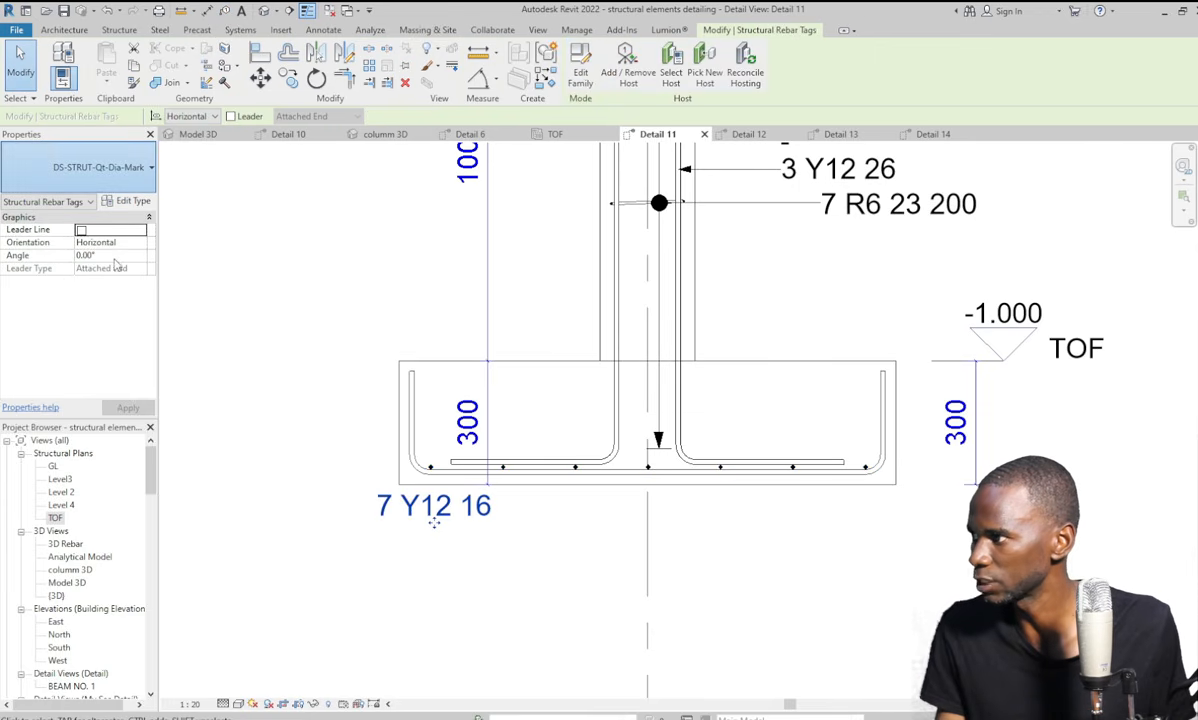
{"action": "left_click", "coordinate": [76, 263]}
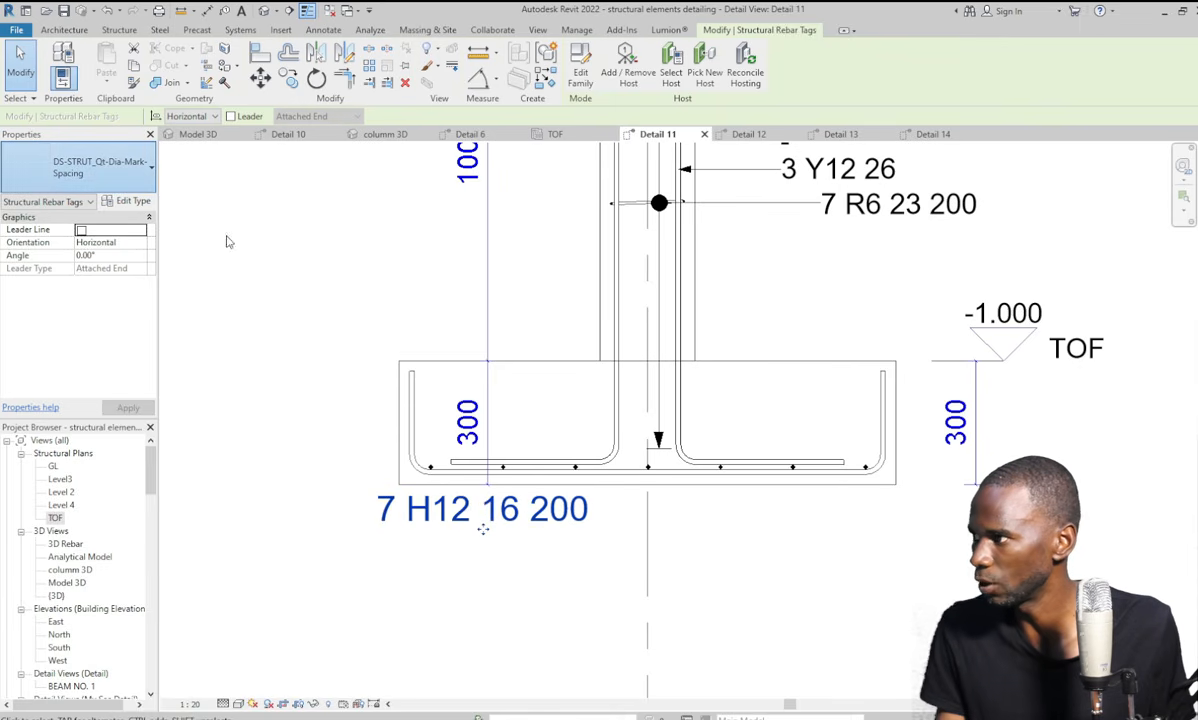
{"action": "left_click", "coordinate": [58, 226]}
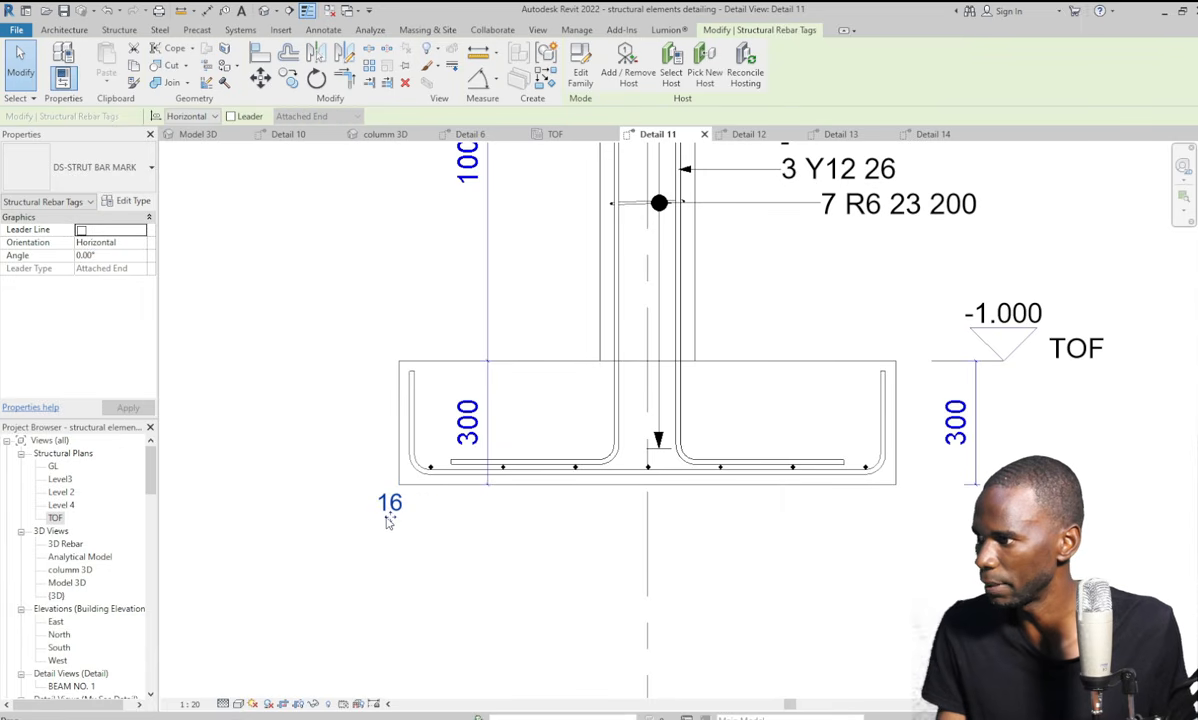
{"action": "left_click_drag", "start_coordinate": [389, 522], "coordinate": [428, 510], "text": "ctrl"}
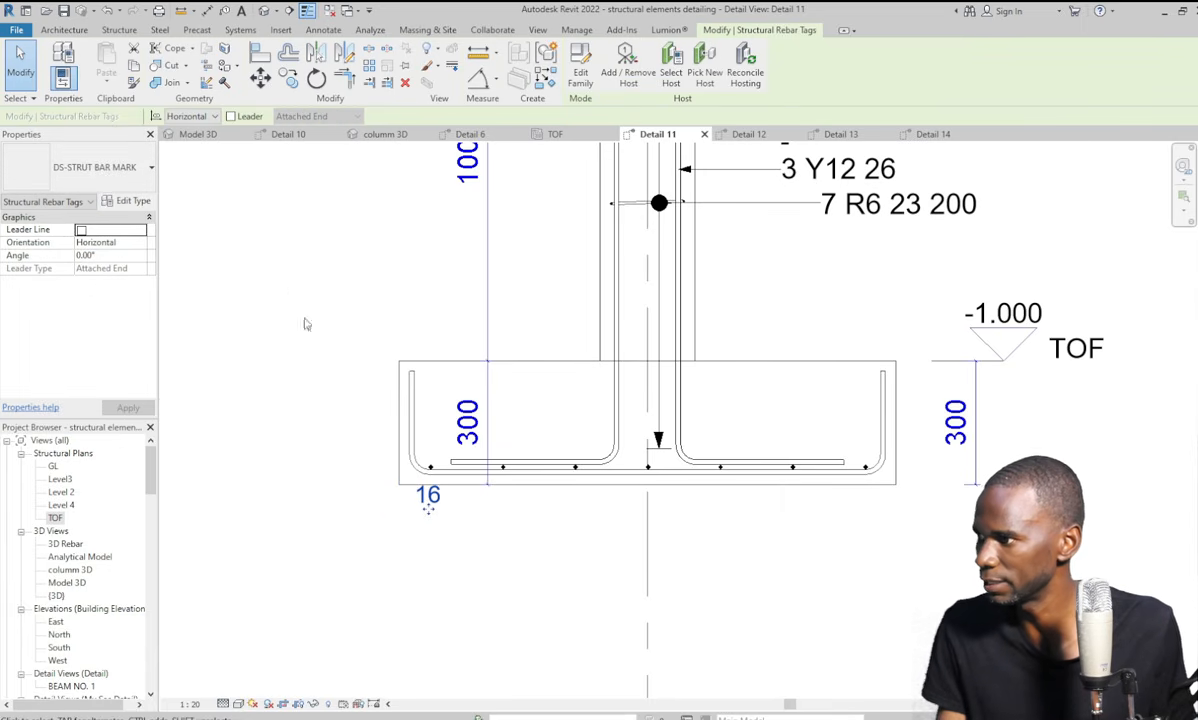
Copy the bar mark tag repeatedly from the leftmost dot so each of the other six footing bar dots has one below it.
{"action": "key", "text": "c"}
{"action": "key", "text": "o"}
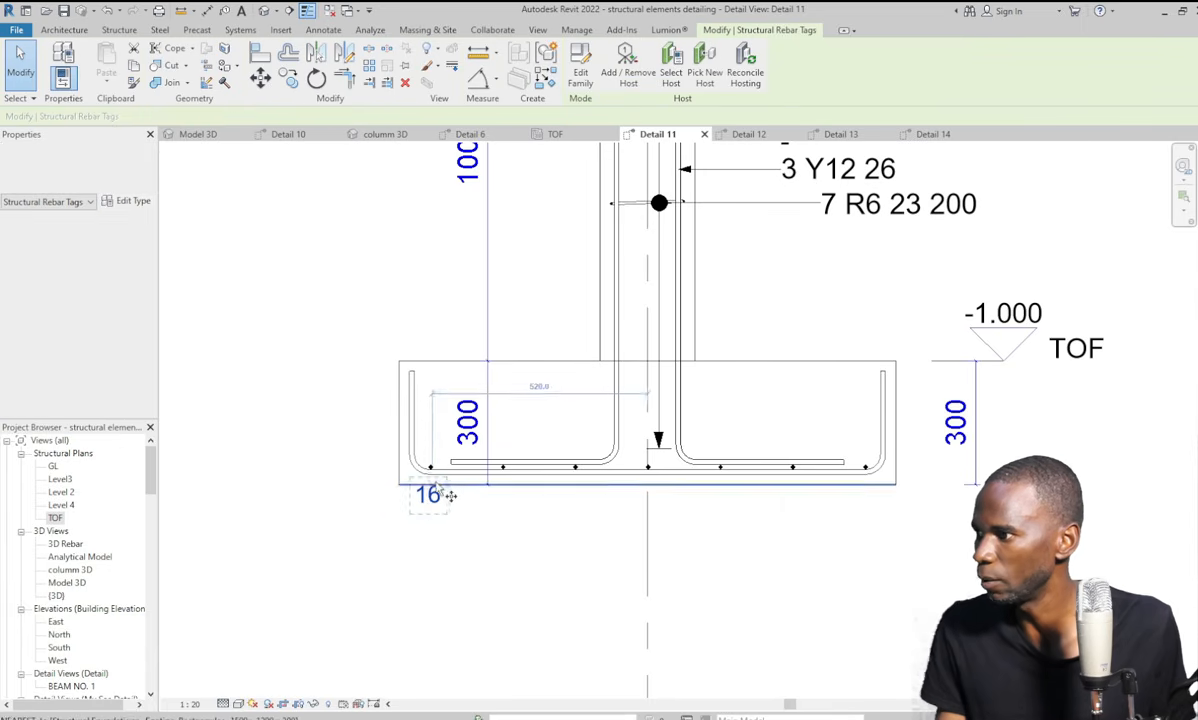
{"action": "scroll", "coordinate": [445, 485], "scroll_direction": "up", "scroll_amount": 3}
{"action": "left_click", "coordinate": [427, 456]}
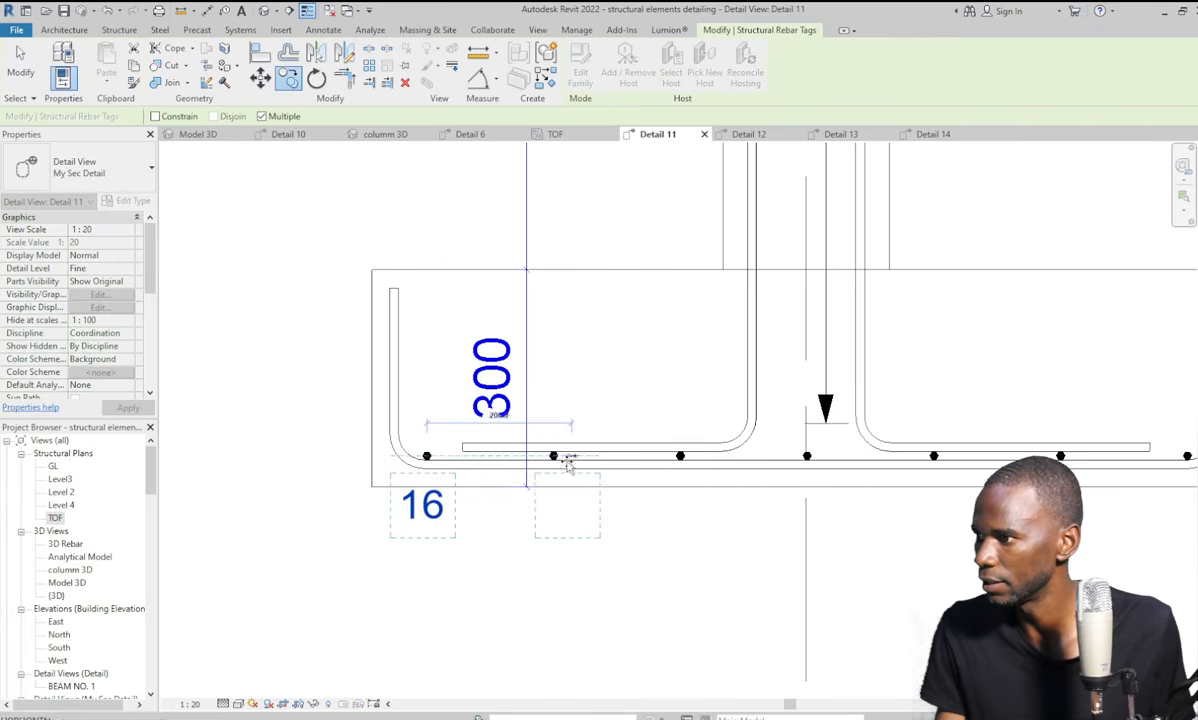
{"action": "left_click", "coordinate": [554, 456]}
{"action": "left_click", "coordinate": [680, 456]}
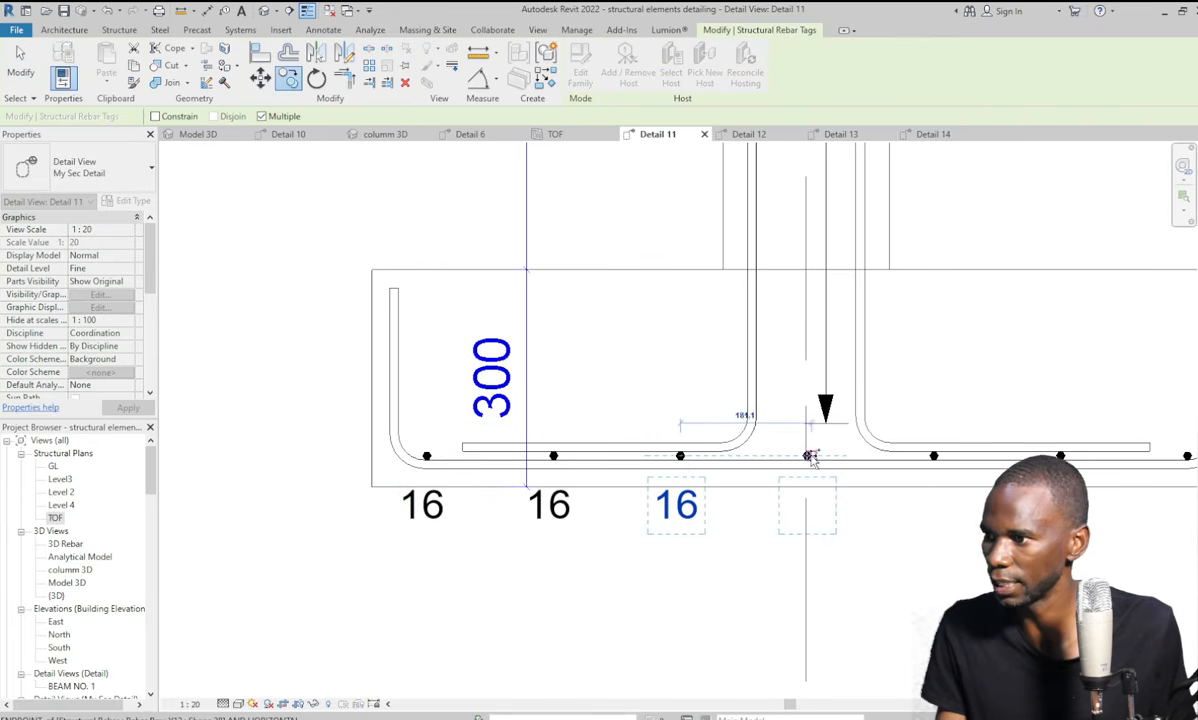
{"action": "left_click", "coordinate": [807, 456]}
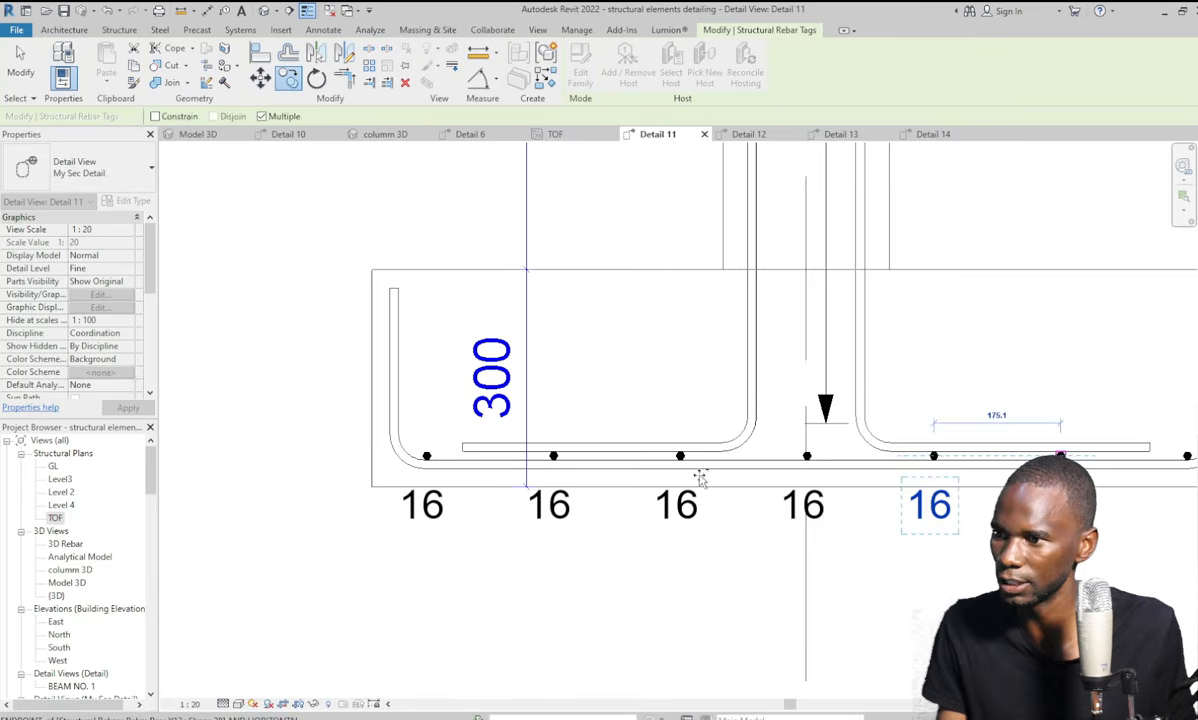
{"action": "scroll", "coordinate": [700, 480], "scroll_direction": "down", "scroll_amount": 3}
{"action": "scroll", "coordinate": [777, 455], "scroll_direction": "up", "scroll_amount": 3}
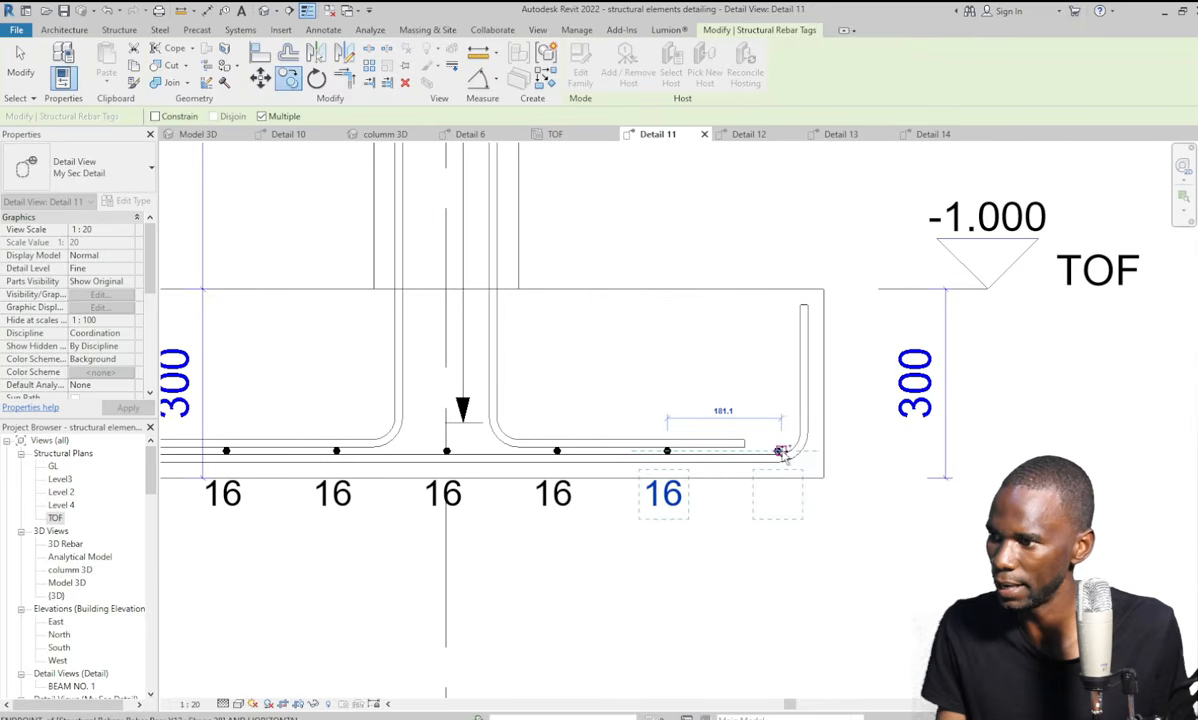
{"action": "left_click", "coordinate": [780, 455]}
{"action": "key", "text": "Escape"}
{"action": "key", "text": "Escape"}
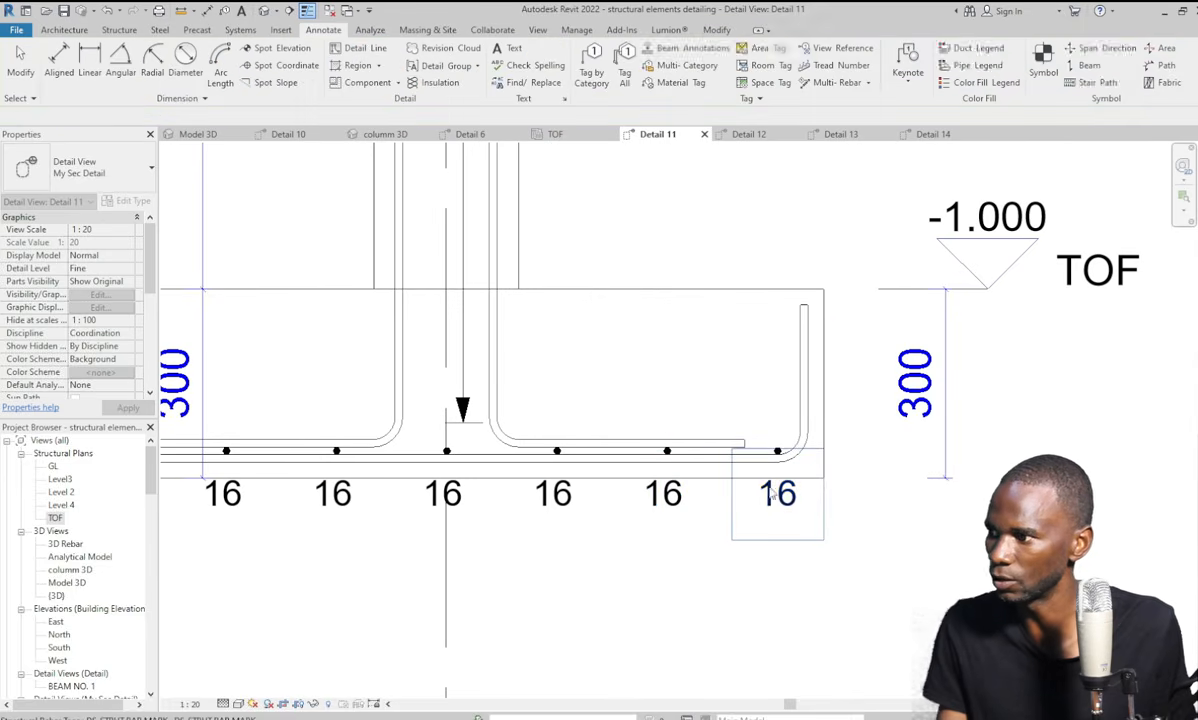
Tag the footing's U-shaped bar by category with an attached-end leader at its right-hand upstand.
{"action": "scroll", "coordinate": [770, 541], "scroll_direction": "down", "scroll_amount": 3}
{"action": "scroll", "coordinate": [770, 541], "scroll_direction": "down", "scroll_amount": 2}
{"action": "scroll", "coordinate": [778, 478], "scroll_direction": "up", "scroll_amount": 4}
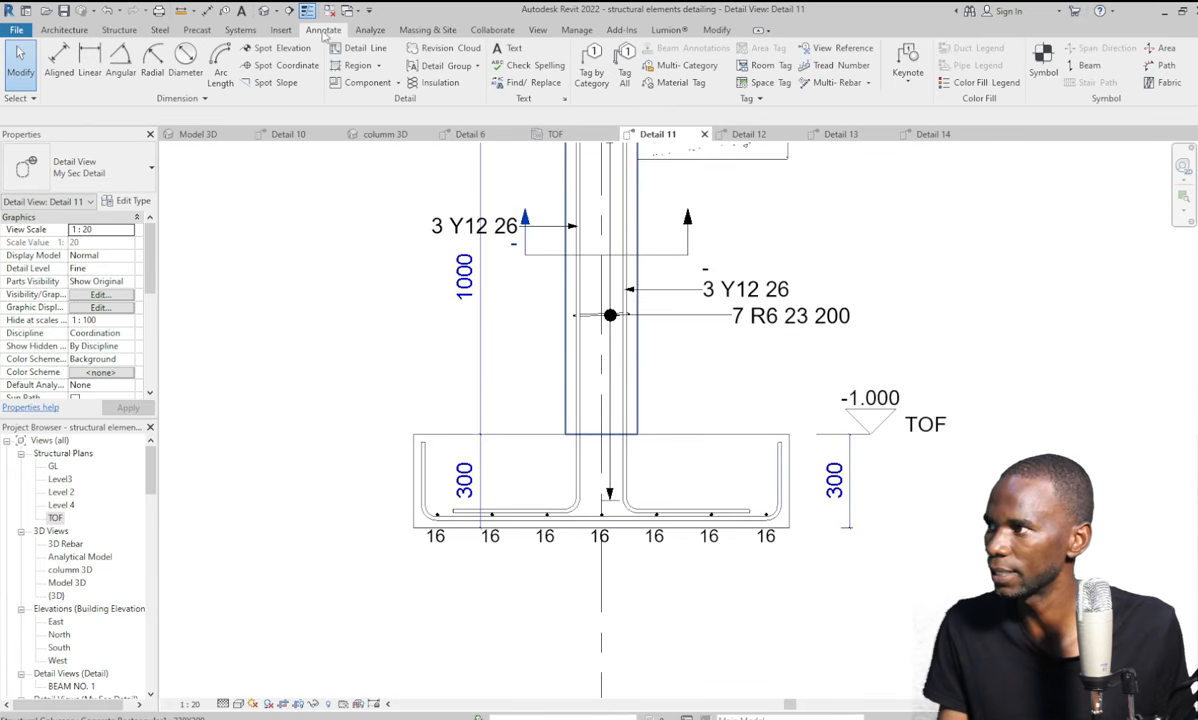
{"action": "left_click", "coordinate": [591, 70]}
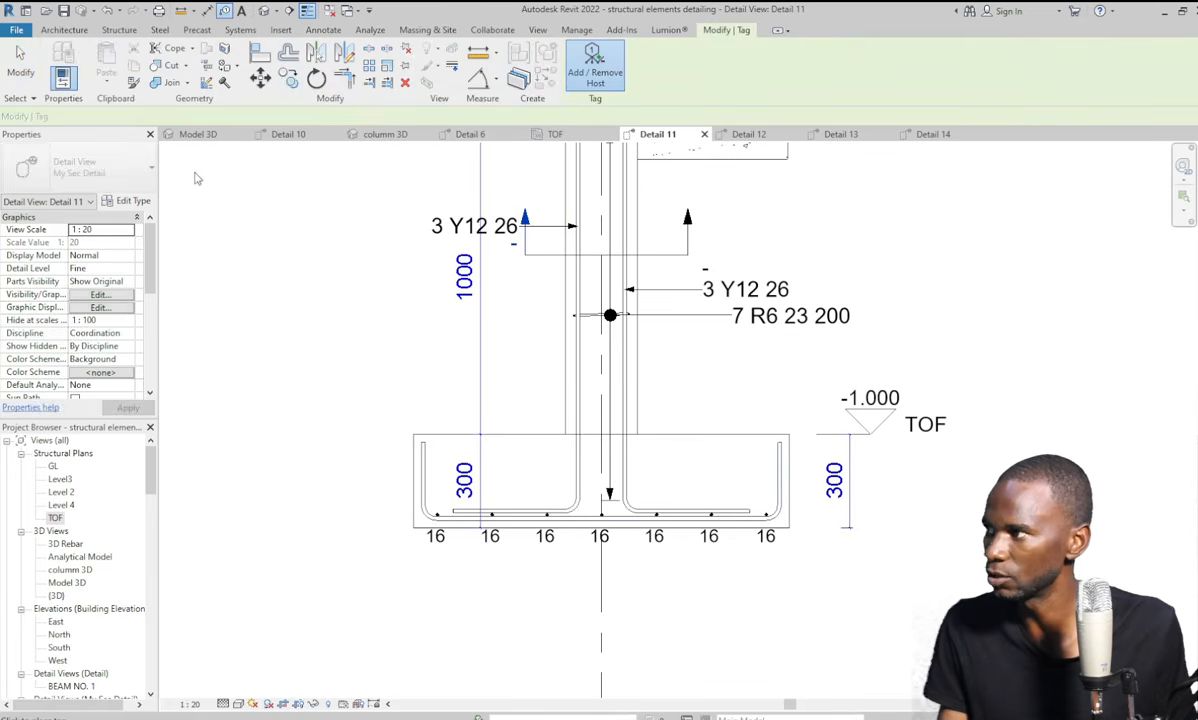
{"action": "left_click", "coordinate": [190, 116]}
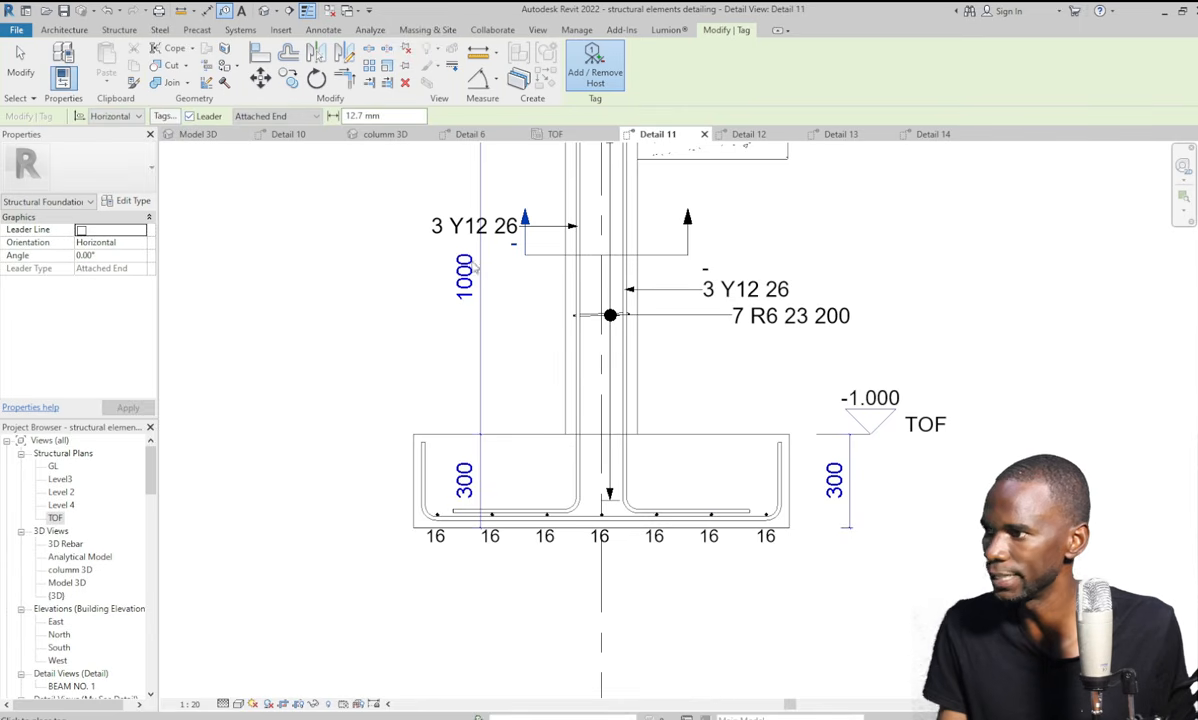
{"action": "left_click", "coordinate": [783, 478]}
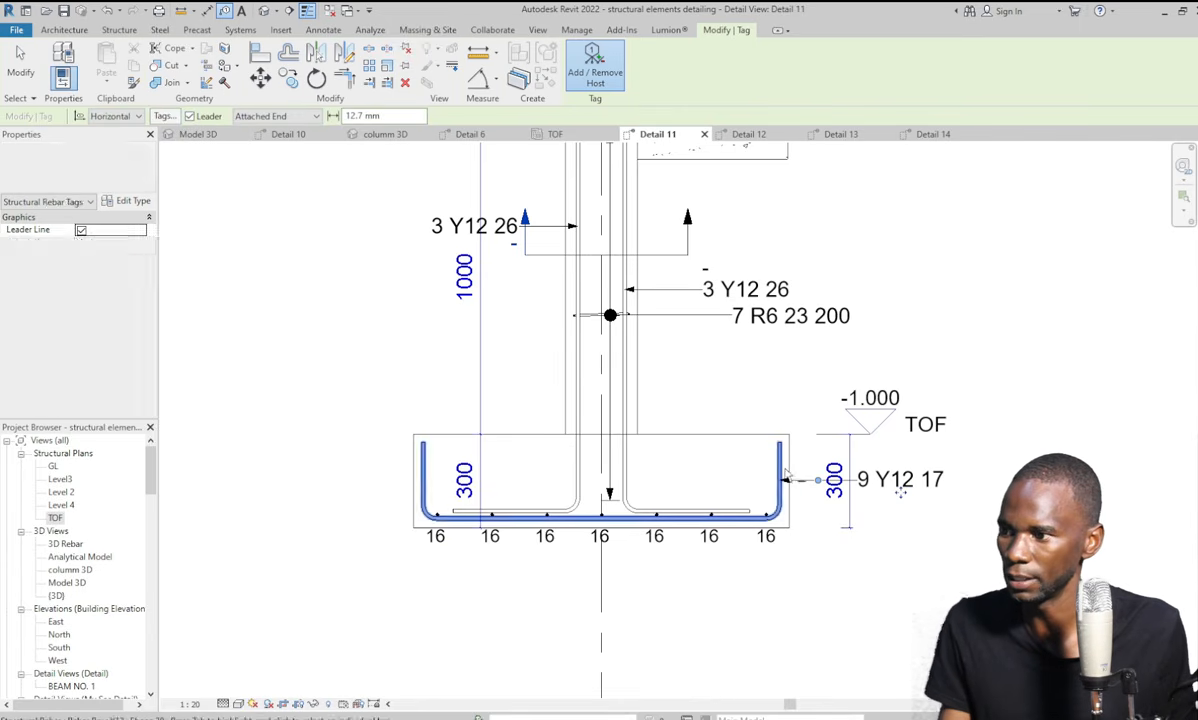
{"action": "left_click", "coordinate": [18, 66]}
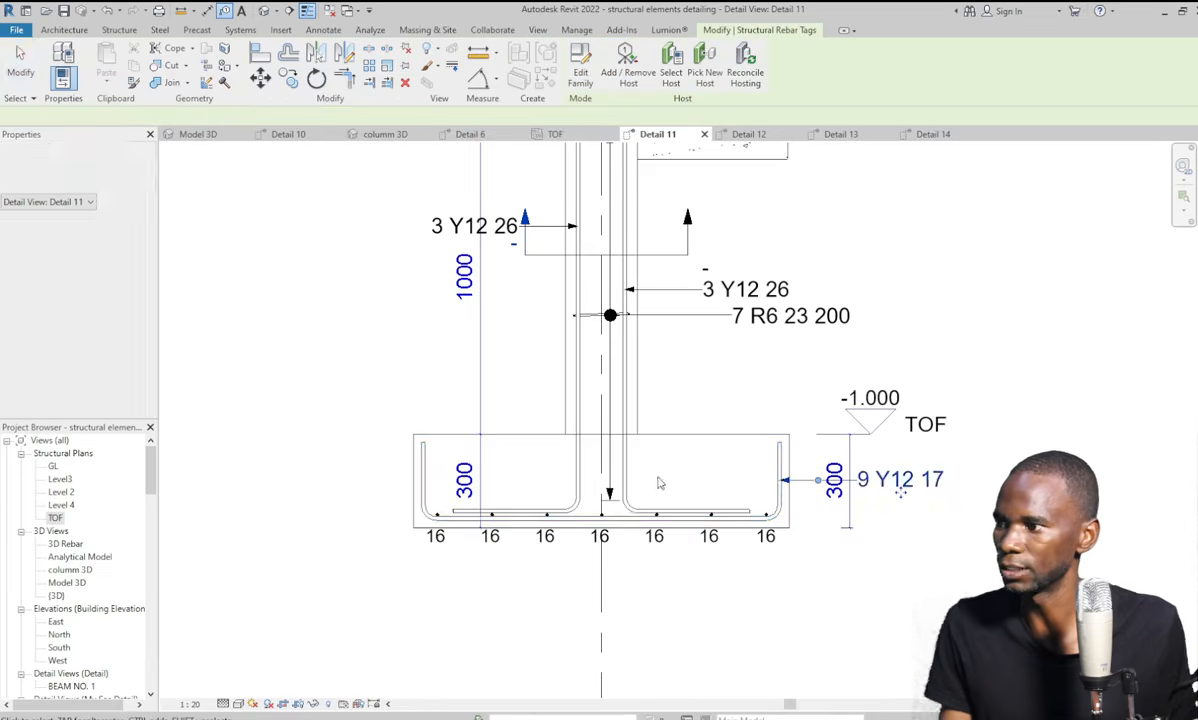
{"action": "scroll", "coordinate": [660, 470], "scroll_direction": "down", "scroll_amount": 5}
{"action": "scroll", "coordinate": [698, 398], "scroll_direction": "up", "scroll_amount": 4}
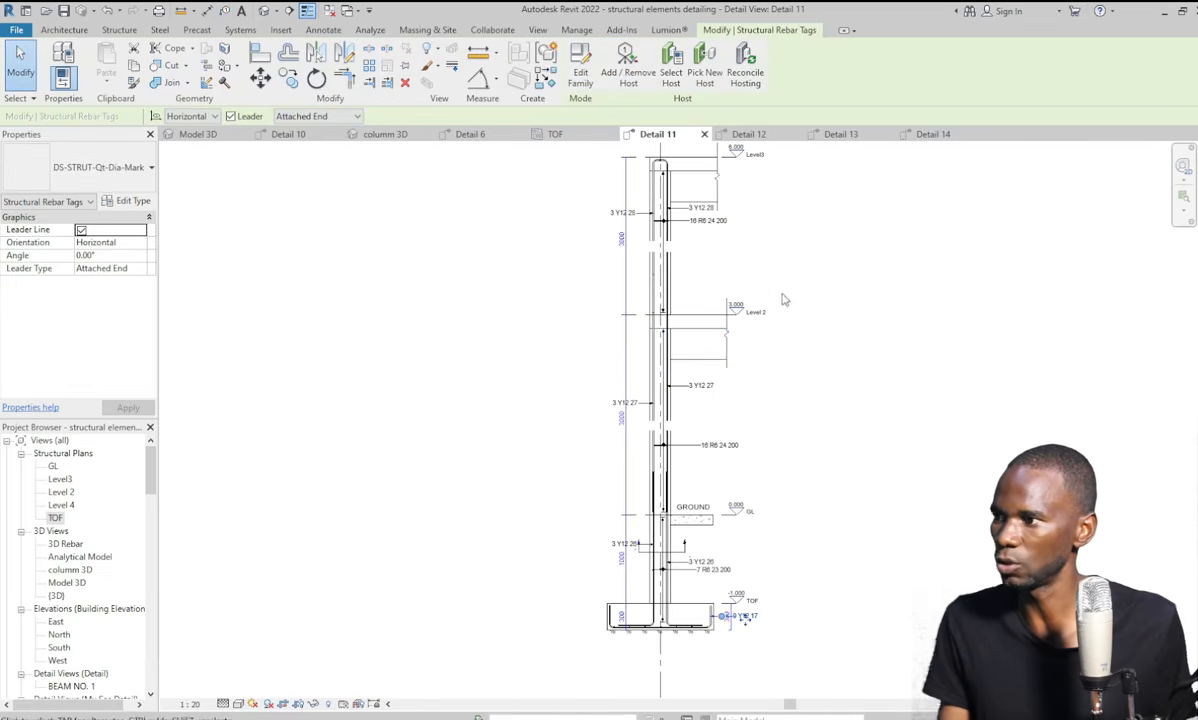
{"action": "scroll", "coordinate": [687, 356], "scroll_direction": "down", "scroll_amount": 3}
{"action": "scroll", "coordinate": [640, 506], "scroll_direction": "up", "scroll_amount": 5}
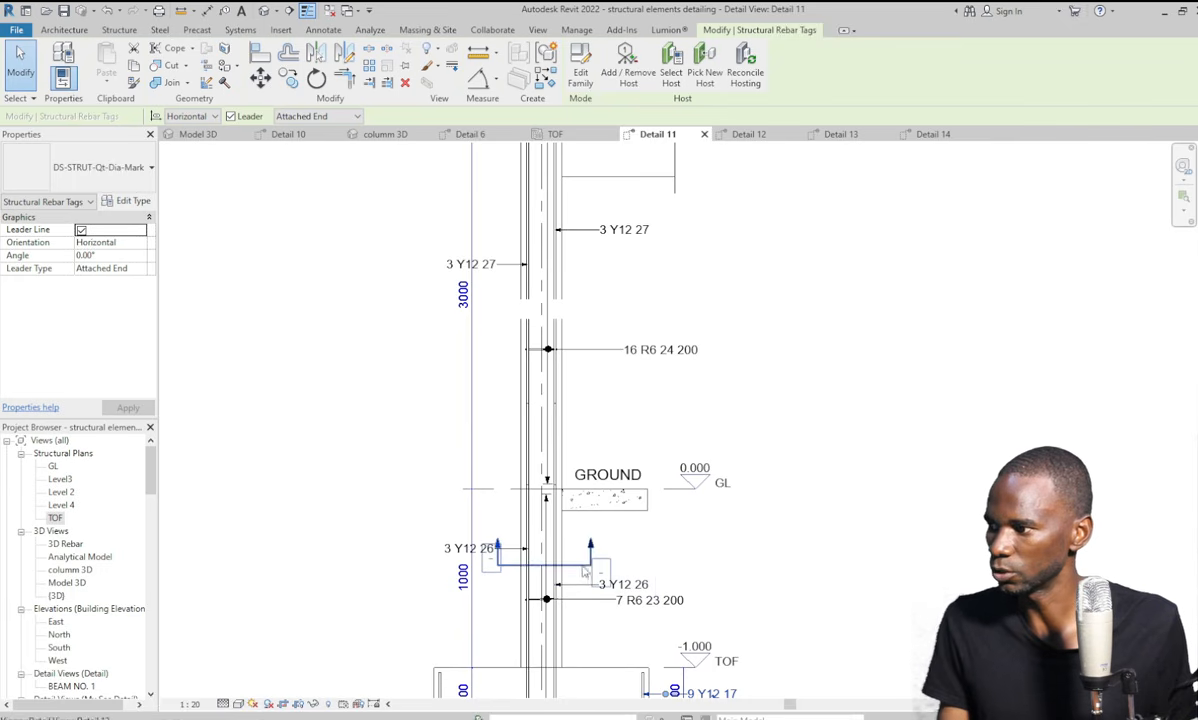
{"action": "scroll", "coordinate": [510, 566], "scroll_direction": "up", "scroll_amount": 3}
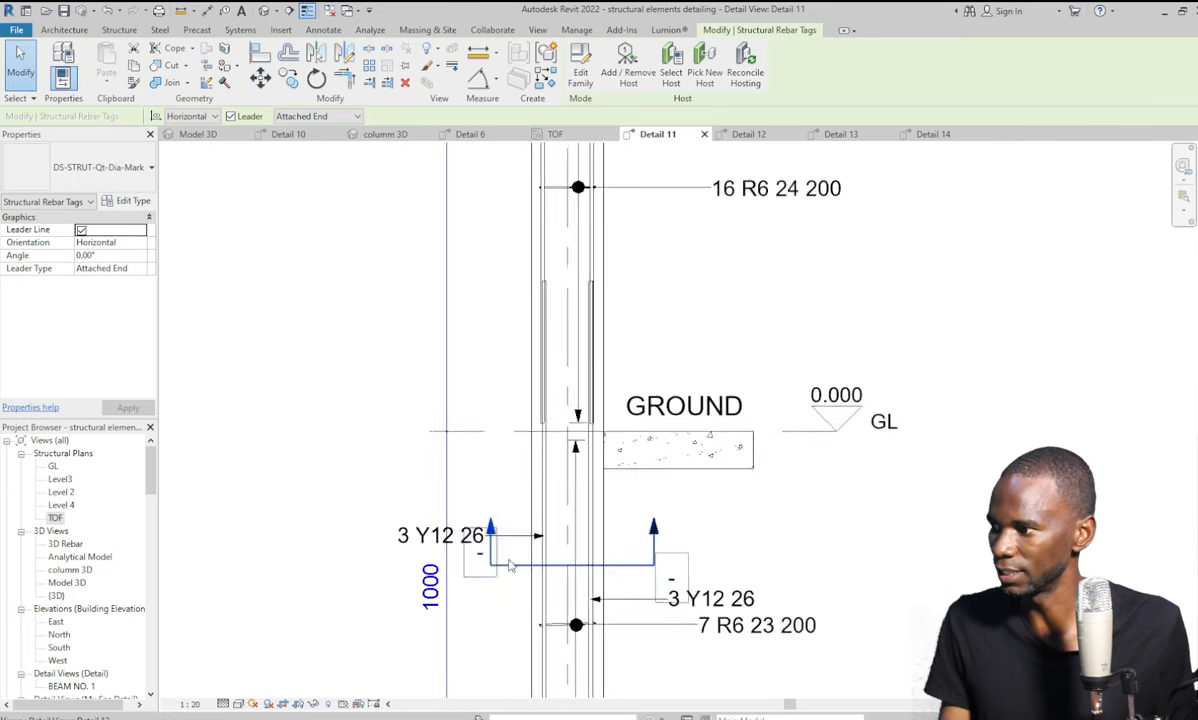
{"action": "scroll", "coordinate": [527, 455], "scroll_direction": "down", "scroll_amount": 6}
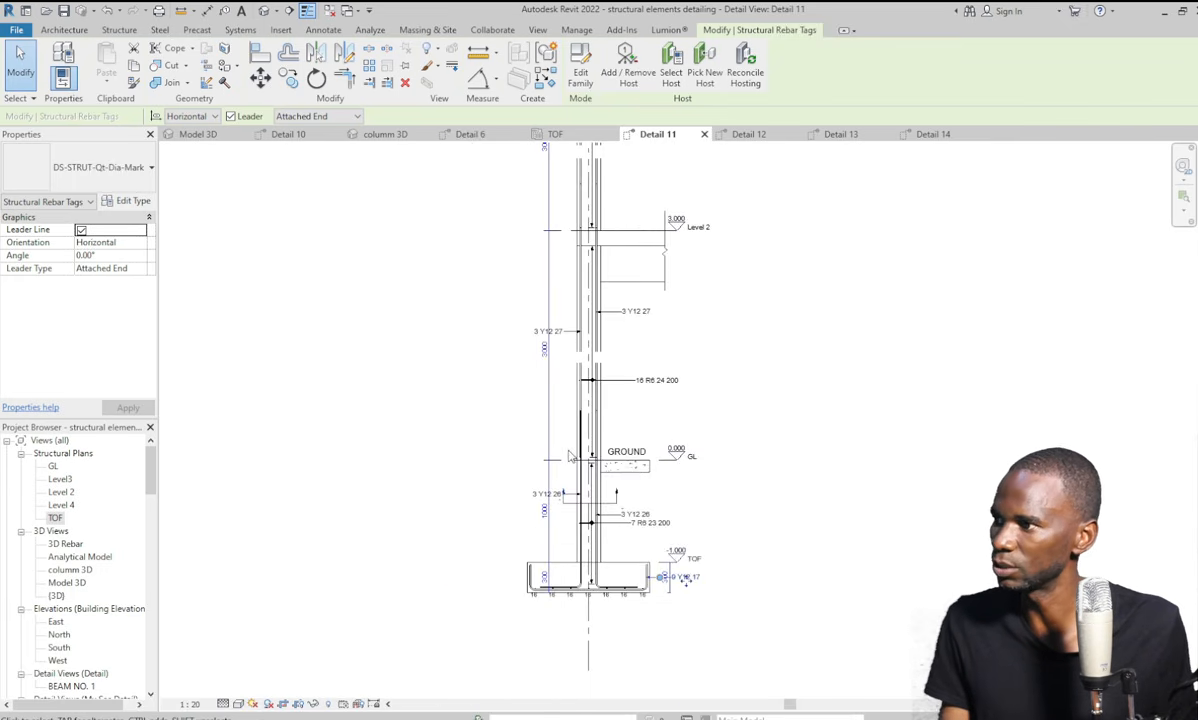
Open the Detail 12 column cross-section view from the section mark below ground level in Detail 11.
{"action": "scroll", "coordinate": [570, 456], "scroll_direction": "up", "scroll_amount": 5}
{"action": "left_click", "coordinate": [562, 477]}
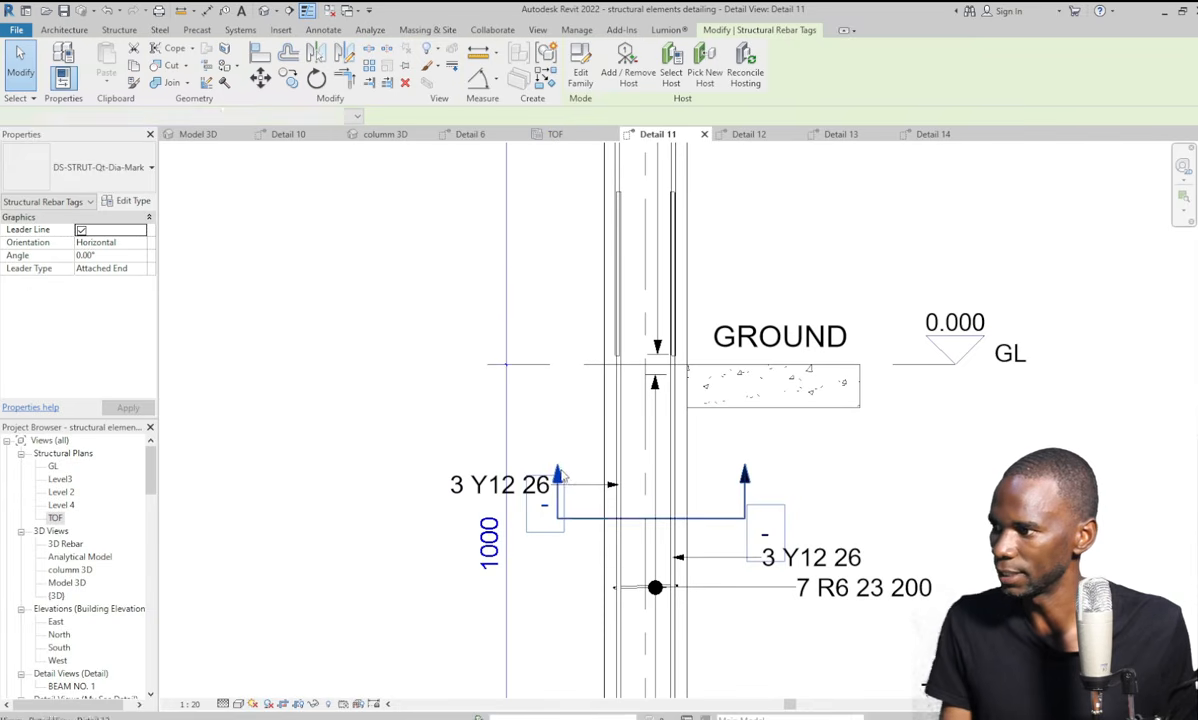
{"action": "key", "text": "ctrl+Tab"}
{"action": "scroll", "coordinate": [620, 471], "scroll_direction": "down", "scroll_amount": 4}
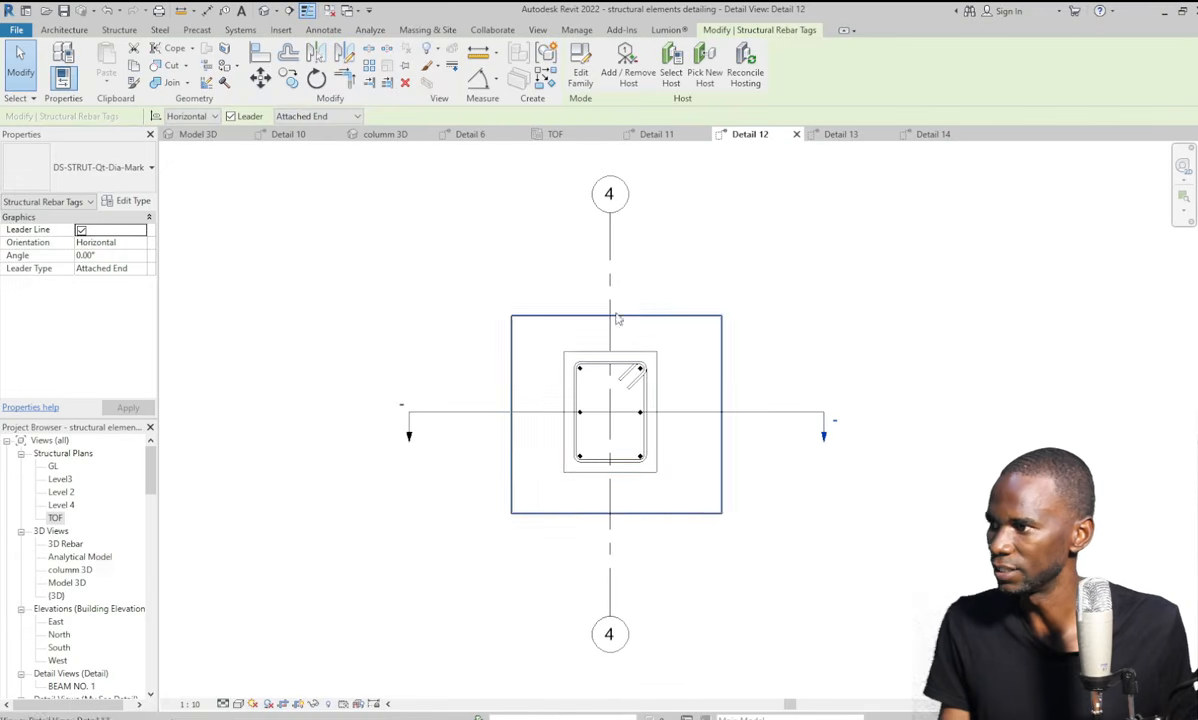
Hide the section mark, the crop boundary and grid line 4 in the Detail 12 view.
{"action": "left_click", "coordinate": [779, 412]}
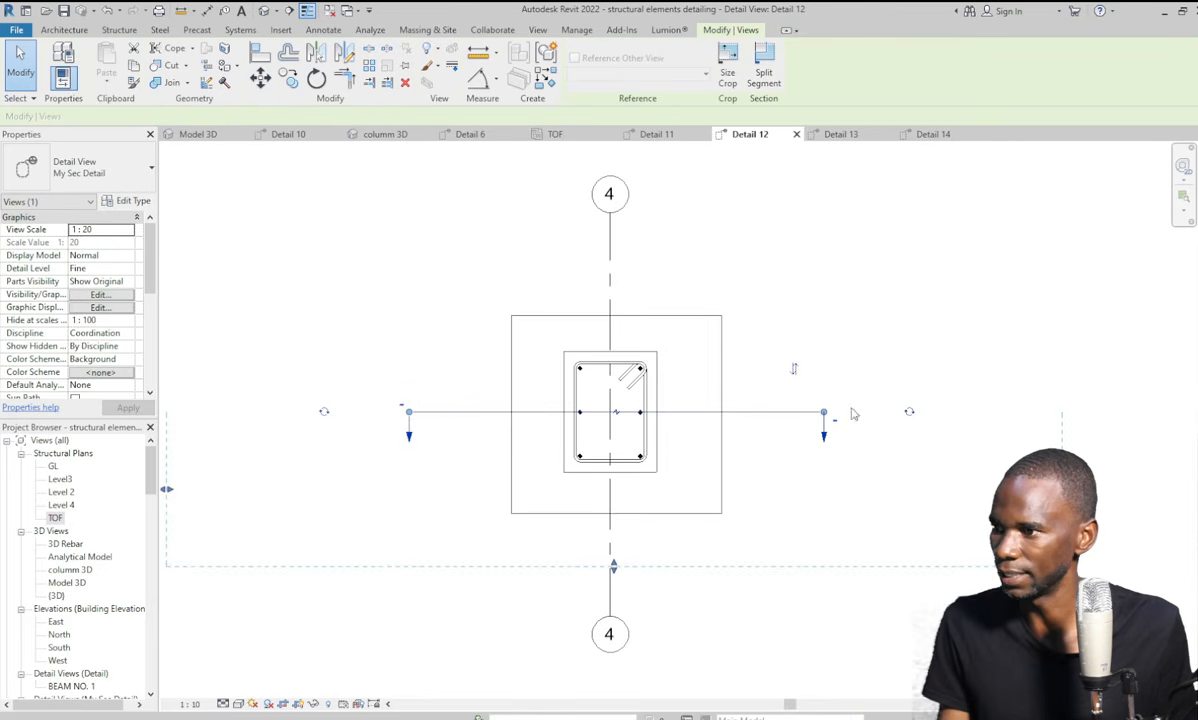
{"action": "left_click", "coordinate": [978, 408]}
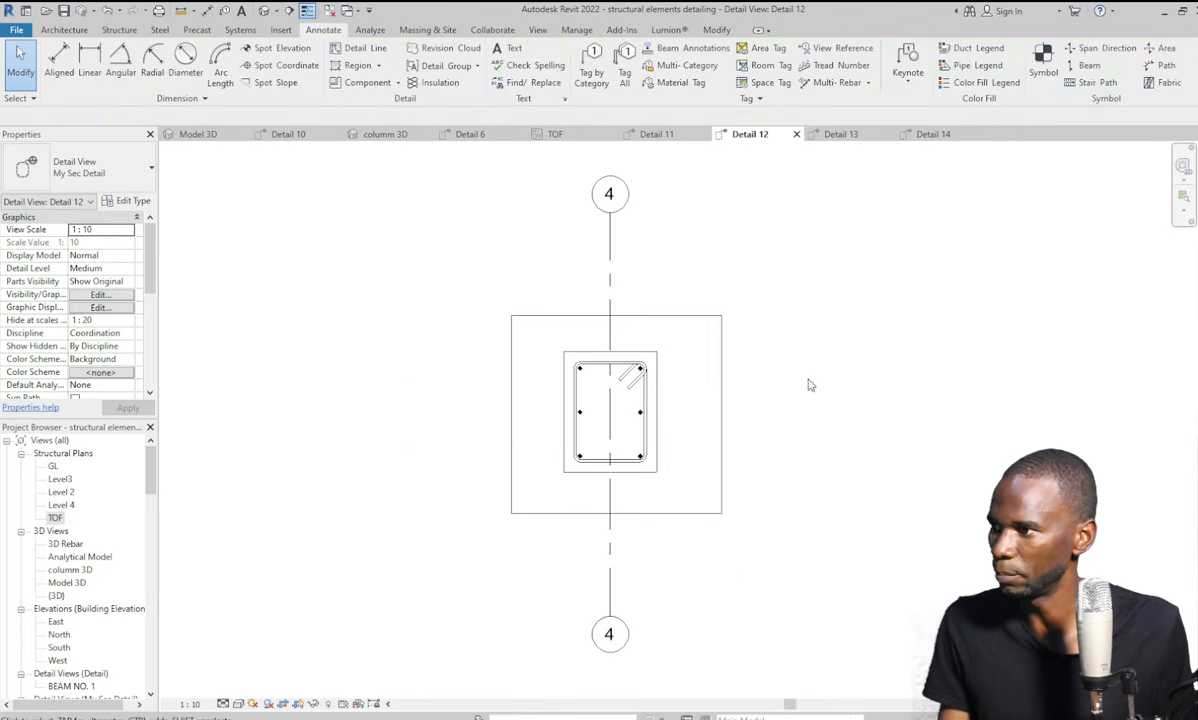
{"action": "left_click", "coordinate": [684, 317]}
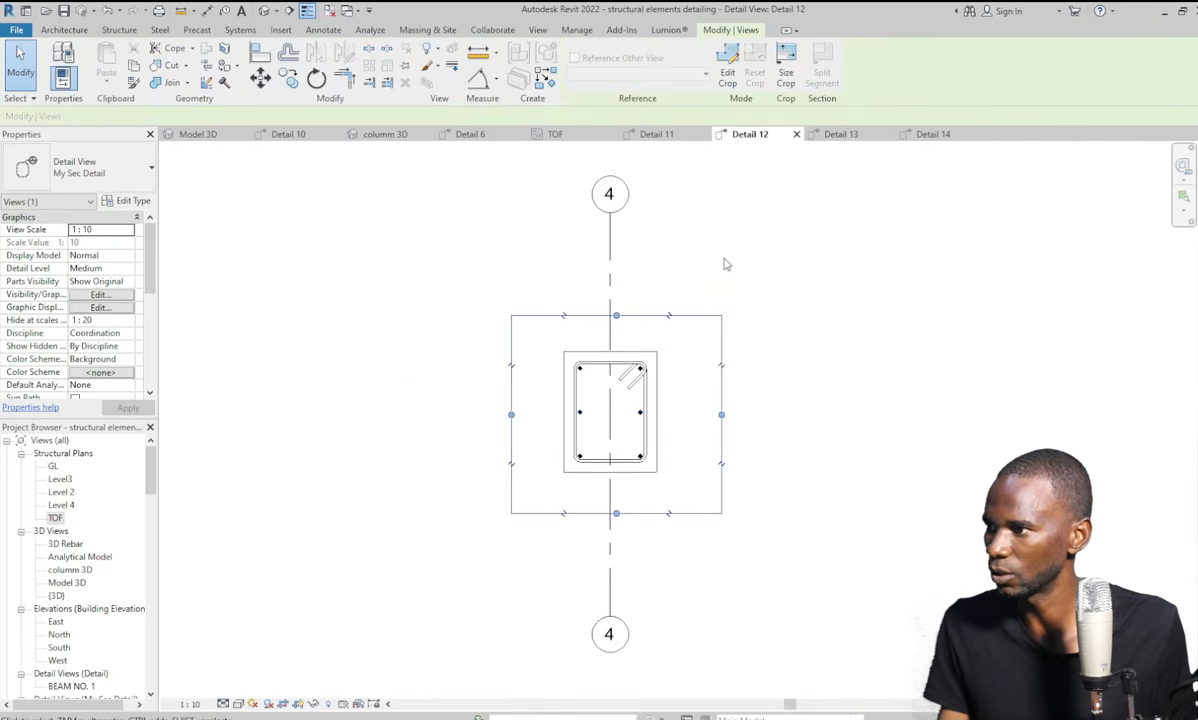
{"action": "left_click", "coordinate": [800, 349]}
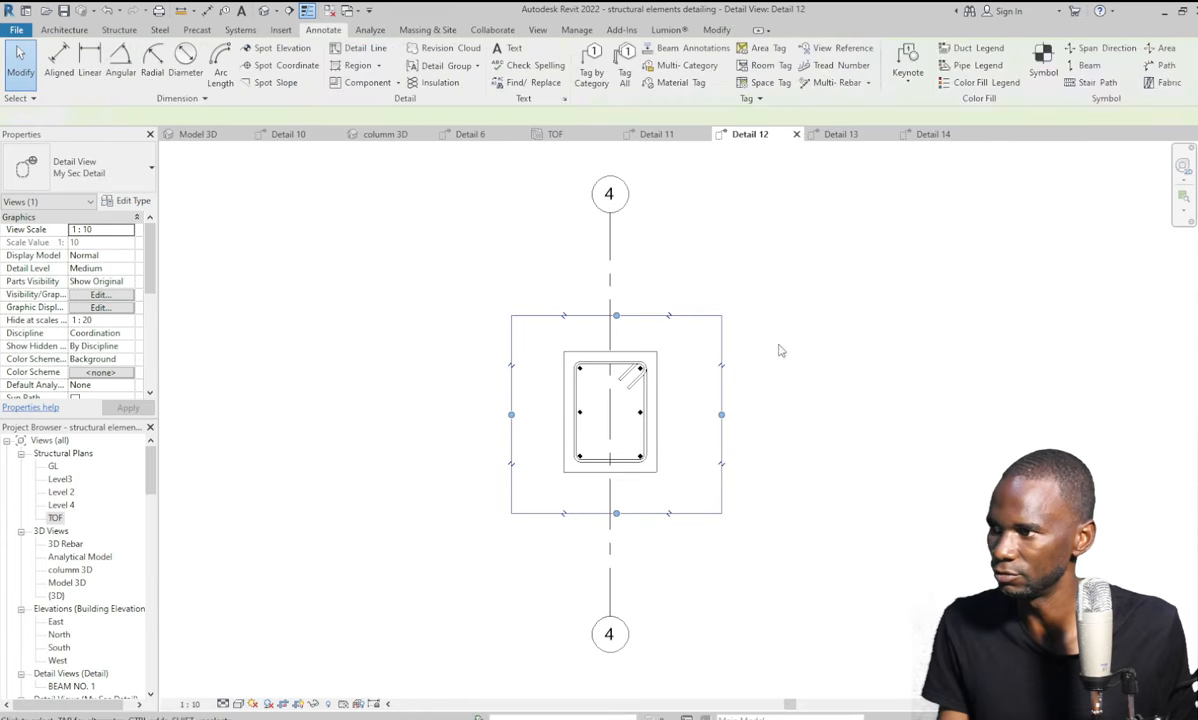
{"action": "left_click", "coordinate": [675, 279]}
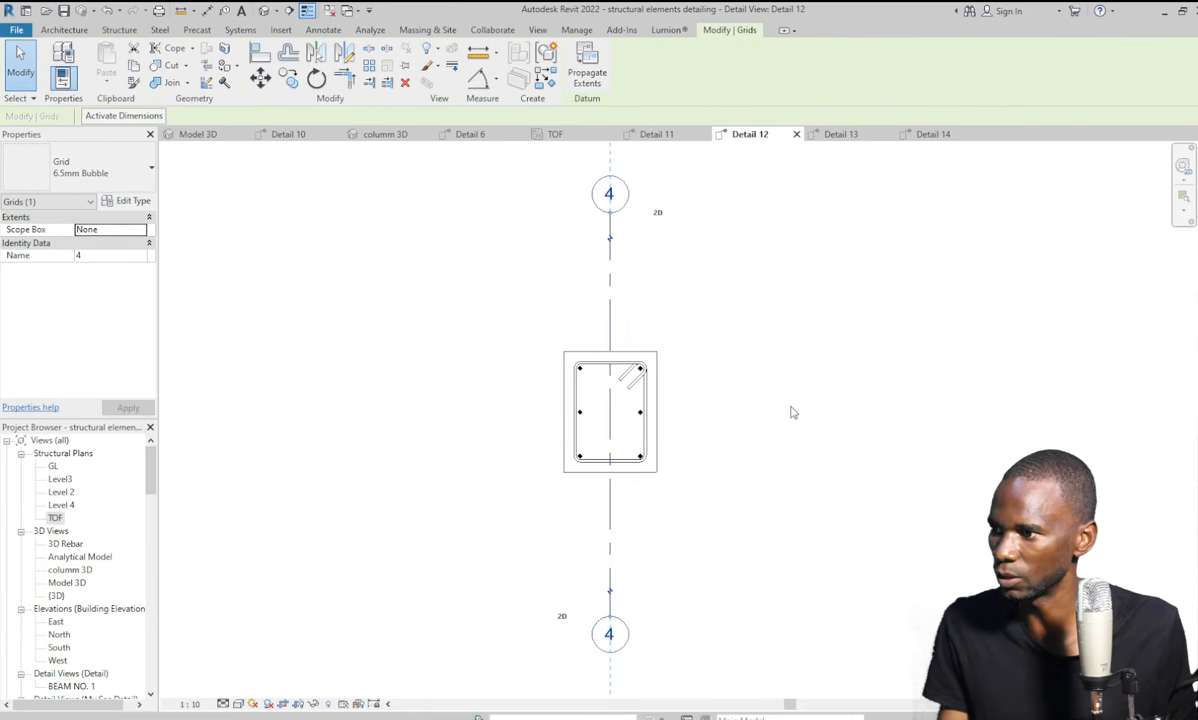
{"action": "key", "text": "e"}
{"action": "key", "text": "h"}
{"action": "scroll", "coordinate": [600, 405], "scroll_direction": "up", "scroll_amount": 4}
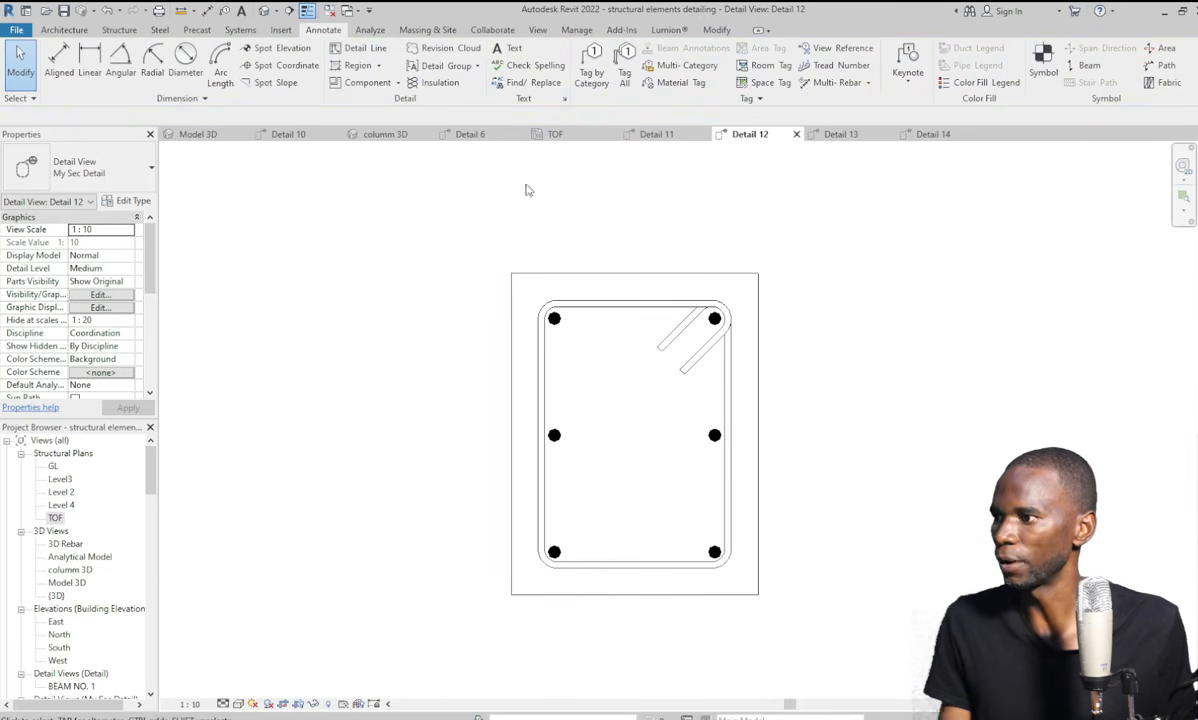
Tag the column's right-hand vertical bars by category without a leader, placing the tag outside the column's lower right corner.
{"action": "left_click", "coordinate": [591, 72]}
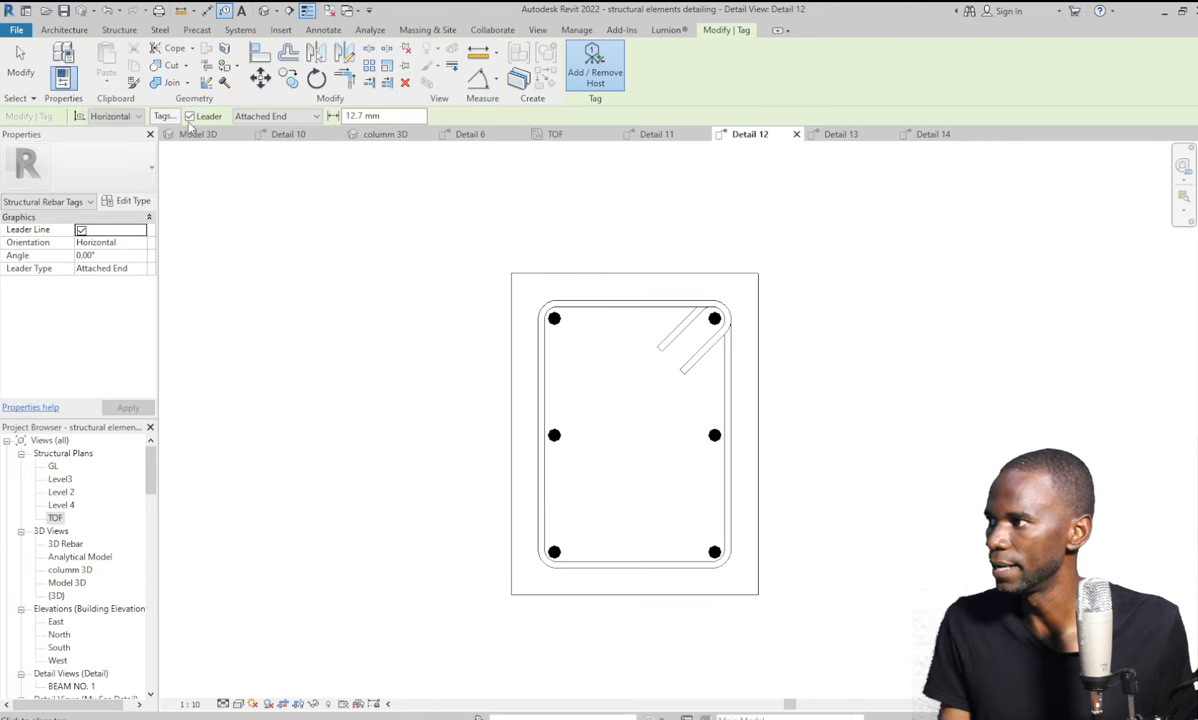
{"action": "left_click", "coordinate": [189, 116]}
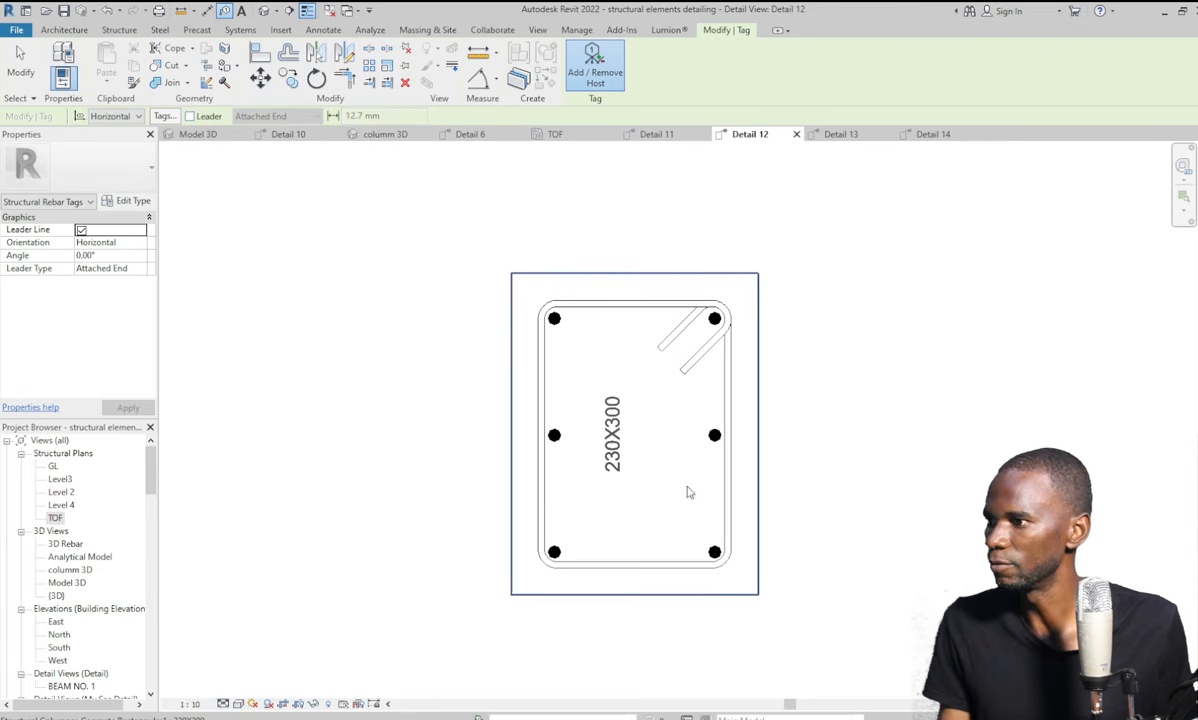
{"action": "left_click", "coordinate": [720, 439]}
{"action": "left_click_drag", "start_coordinate": [790, 598], "coordinate": [842, 582]}
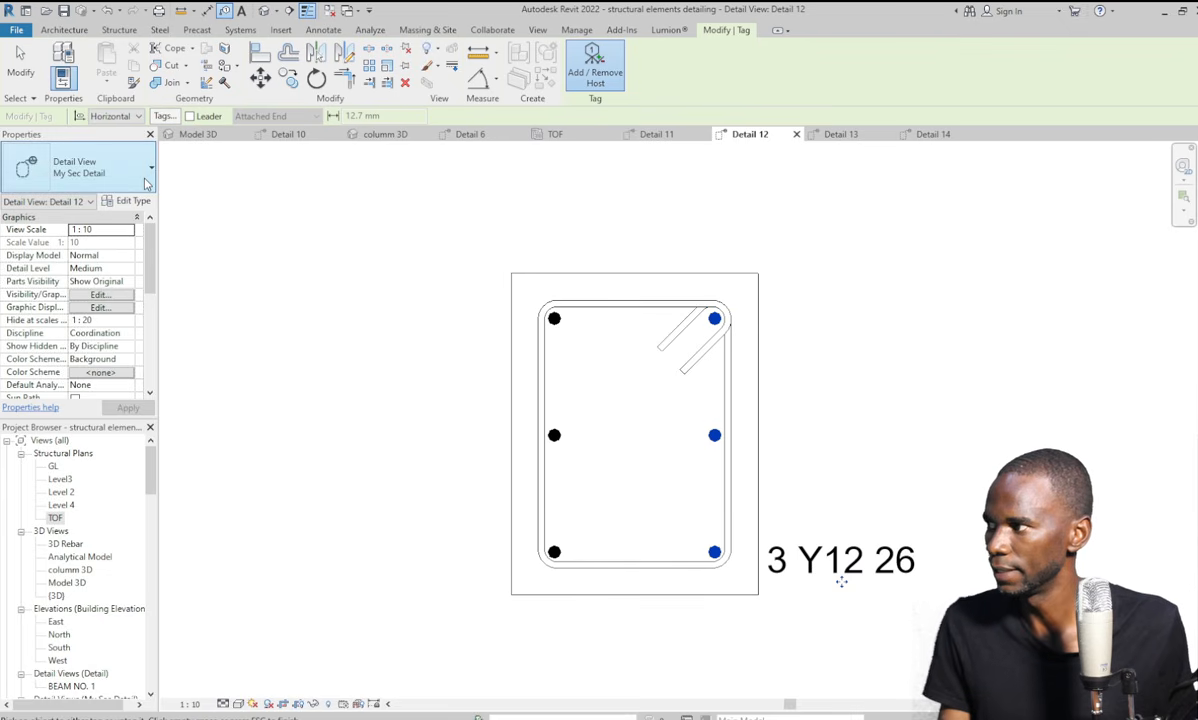
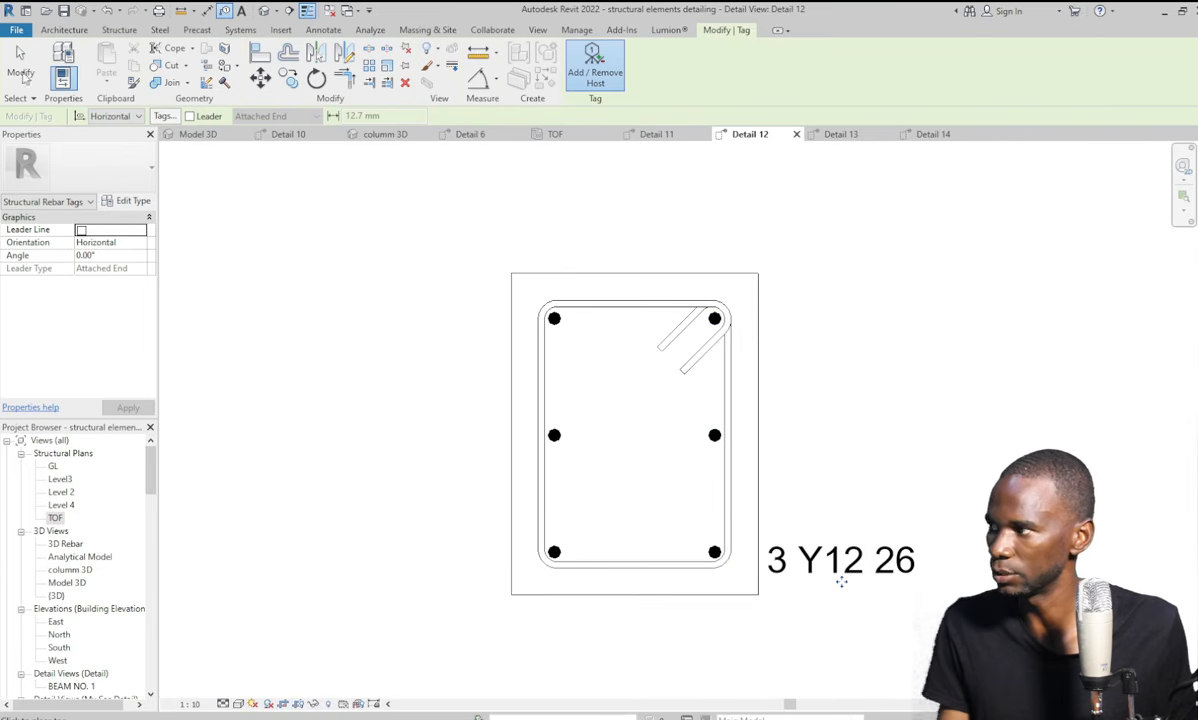
{"action": "left_click", "coordinate": [20, 72]}
Change the bar tag's type to DS-STRUT BAR MARK and copy it beside the middle and upper right-hand bars.
{"action": "left_click", "coordinate": [840, 568]}
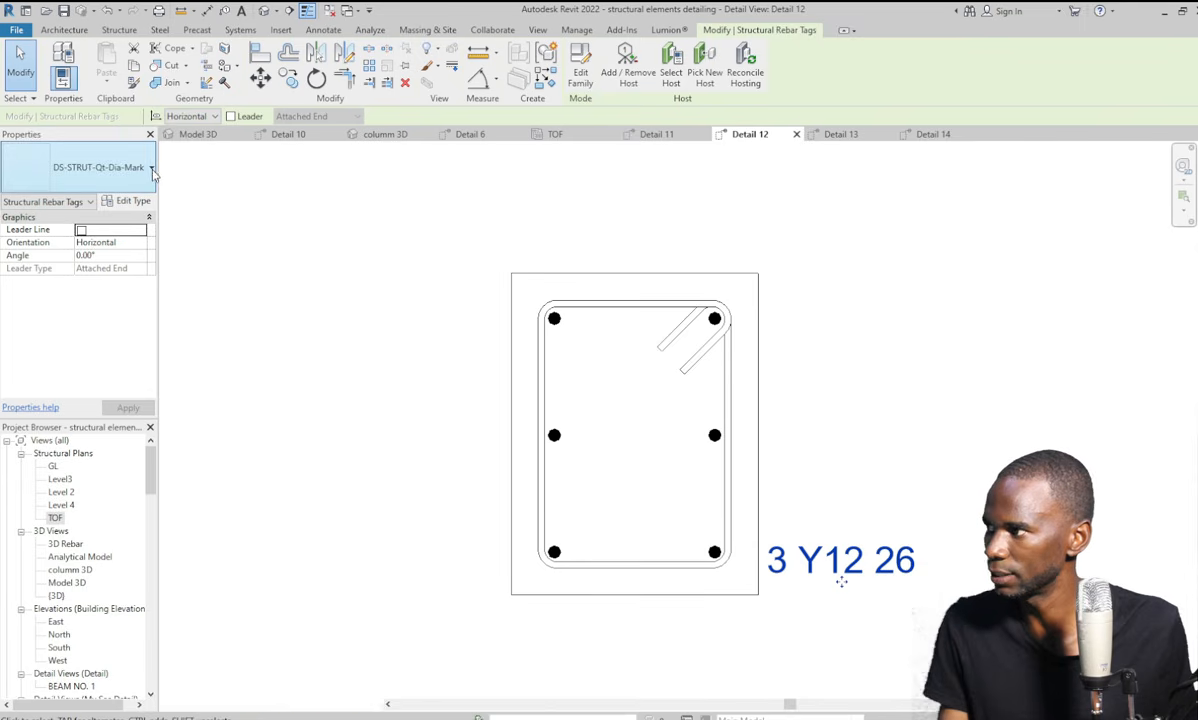
{"action": "left_click", "coordinate": [105, 237]}
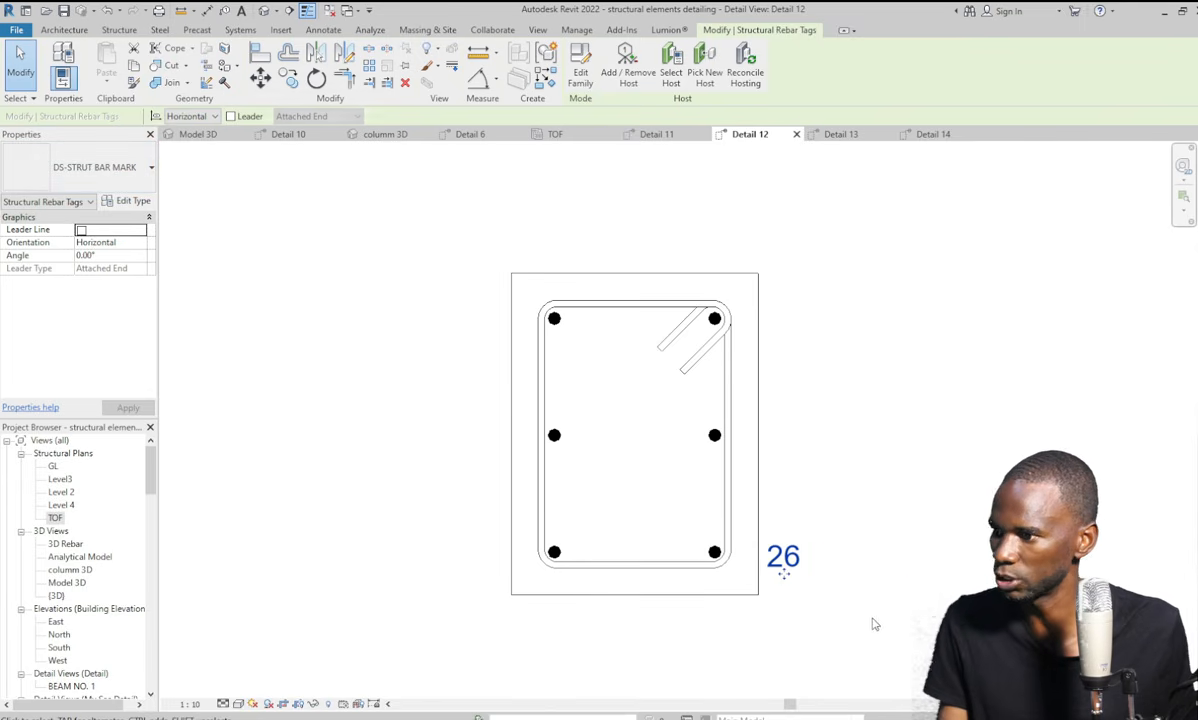
{"action": "left_click", "coordinate": [289, 82]}
{"action": "left_click", "coordinate": [716, 553]}
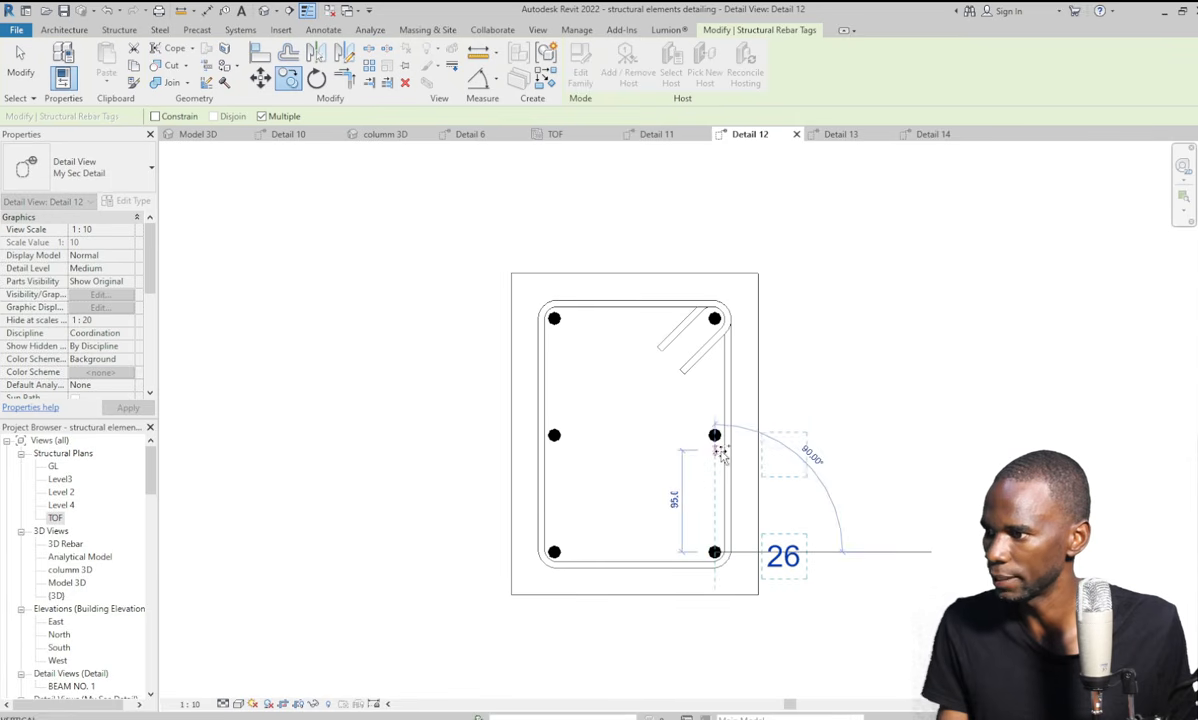
{"action": "left_click", "coordinate": [713, 434]}
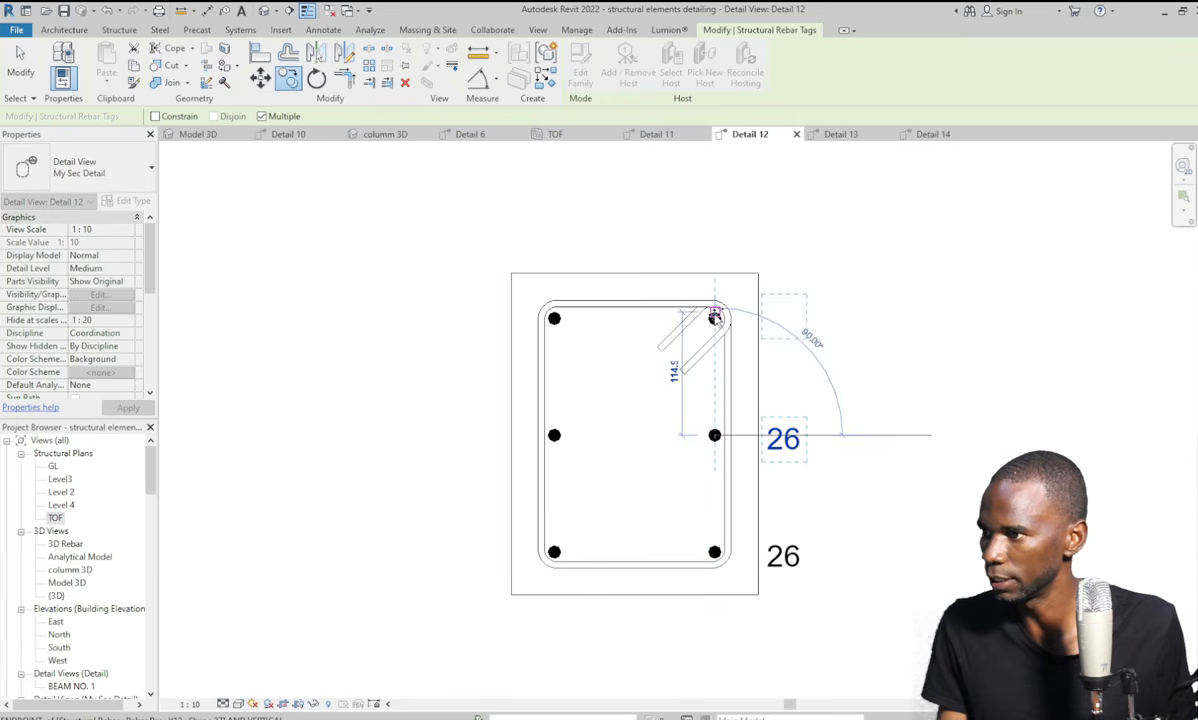
{"action": "left_click", "coordinate": [714, 318]}
{"action": "left_click", "coordinate": [20, 70]}
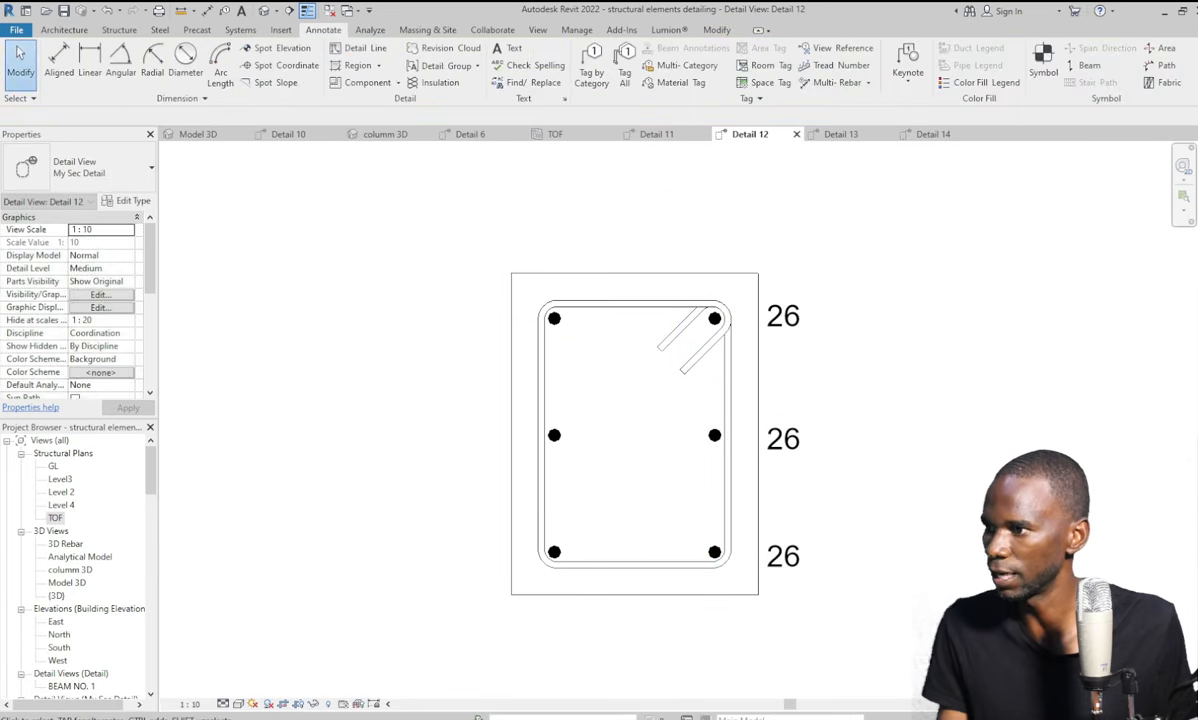
{"action": "left_click", "coordinate": [783, 560]}
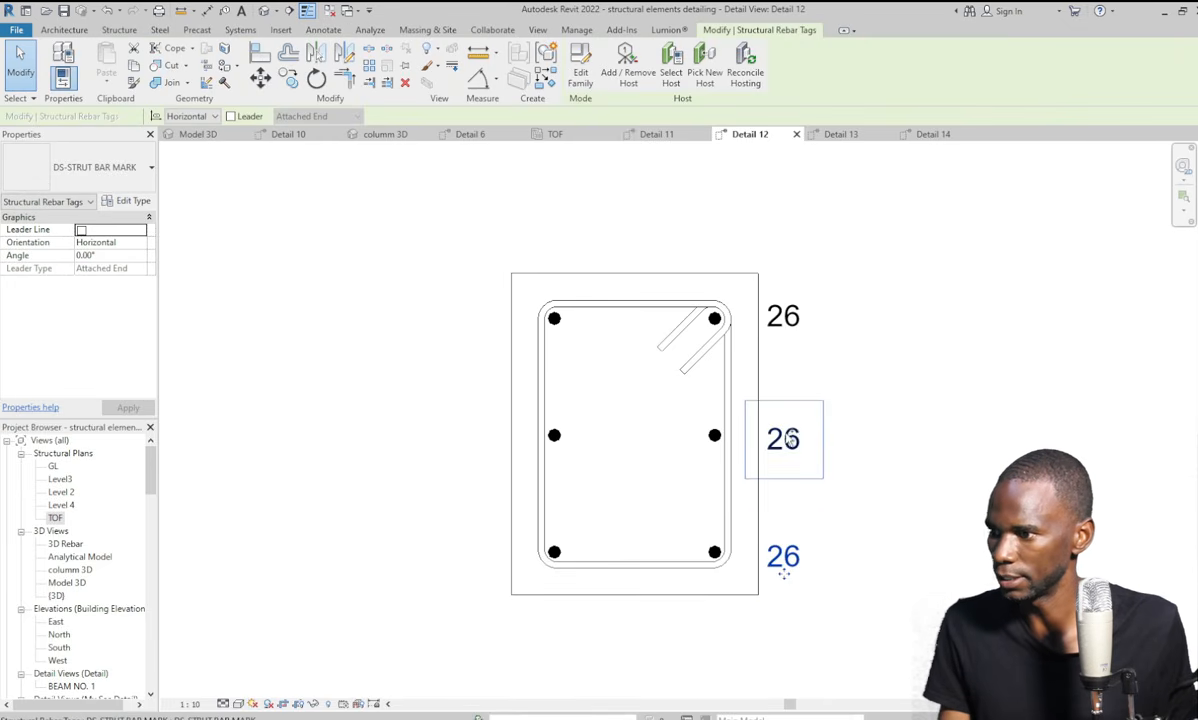
{"action": "left_click", "coordinate": [790, 440], "text": "ctrl"}
{"action": "left_click", "coordinate": [795, 324], "text": "ctrl"}
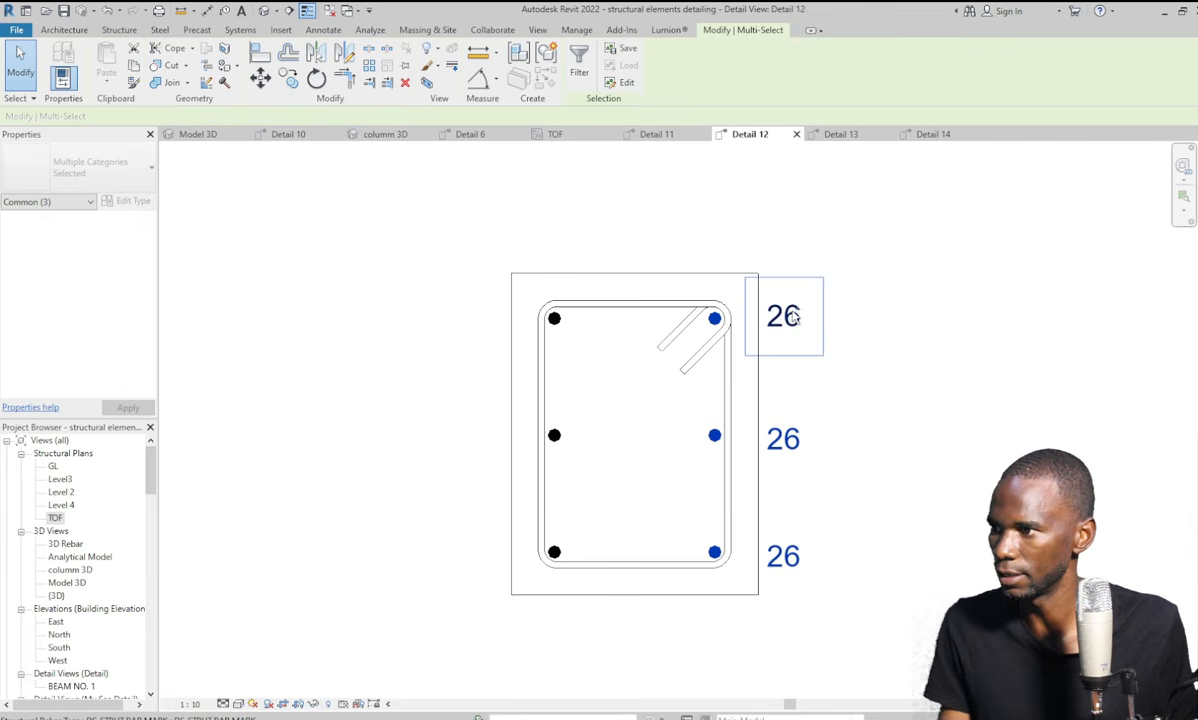
{"action": "left_click", "coordinate": [963, 361]}
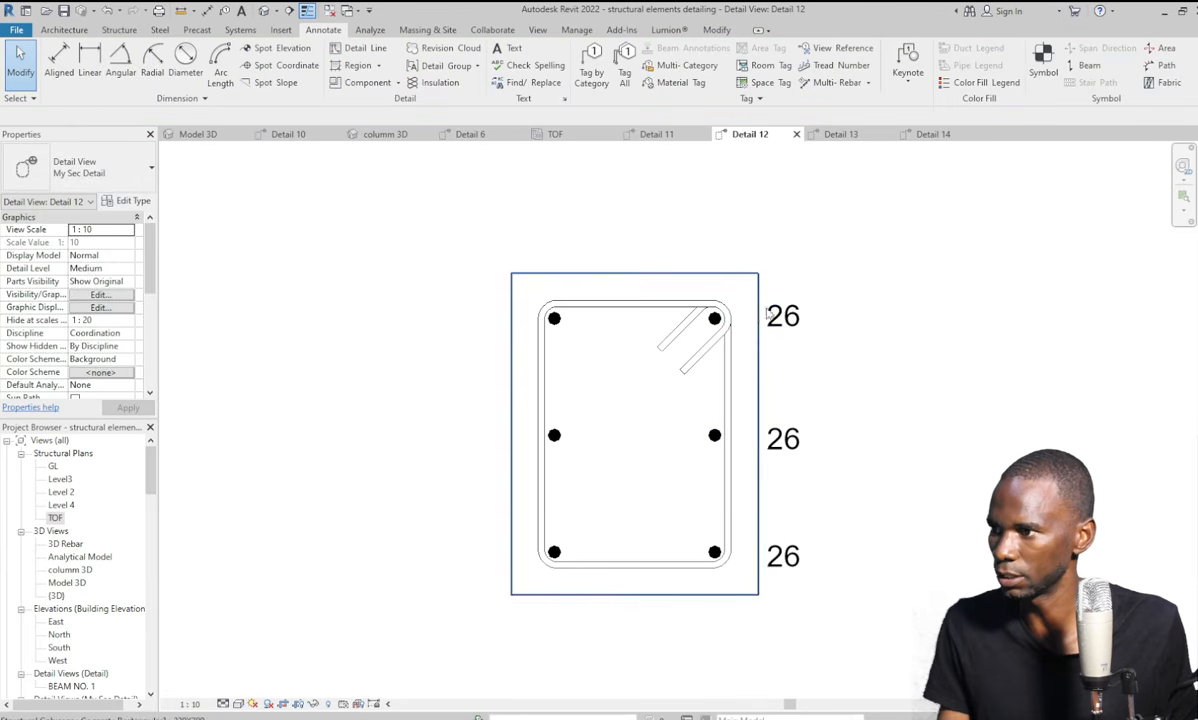
{"action": "left_click", "coordinate": [783, 318]}
{"action": "left_click", "coordinate": [790, 440], "text": "ctrl"}
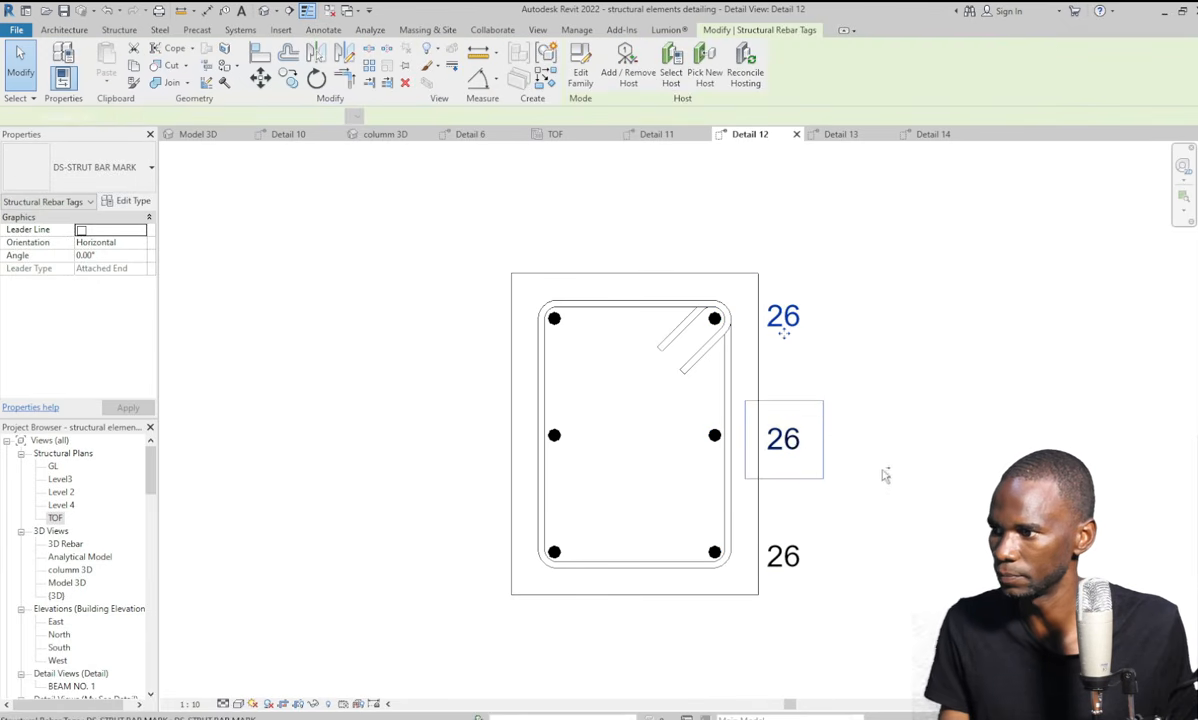
{"action": "left_click", "coordinate": [874, 500]}
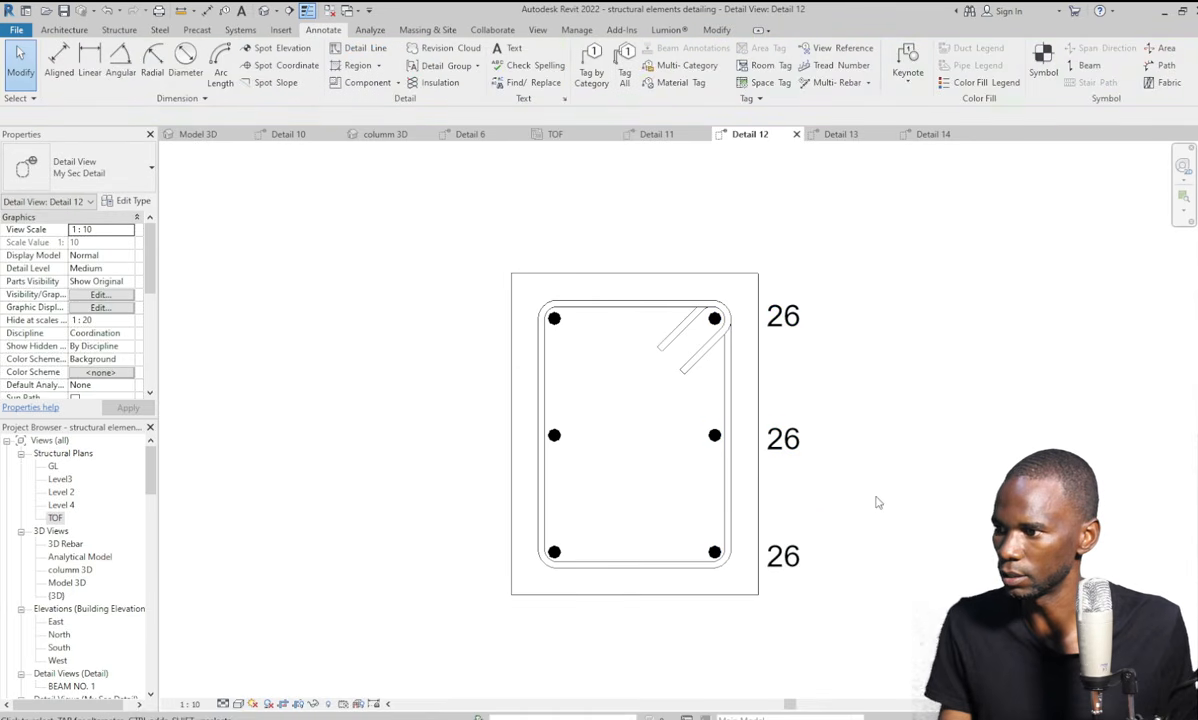
Mirror a copy of the three right-hand bar mark tags about the column's vertical centre to the left-hand bars.
{"action": "left_click", "coordinate": [796, 561]}
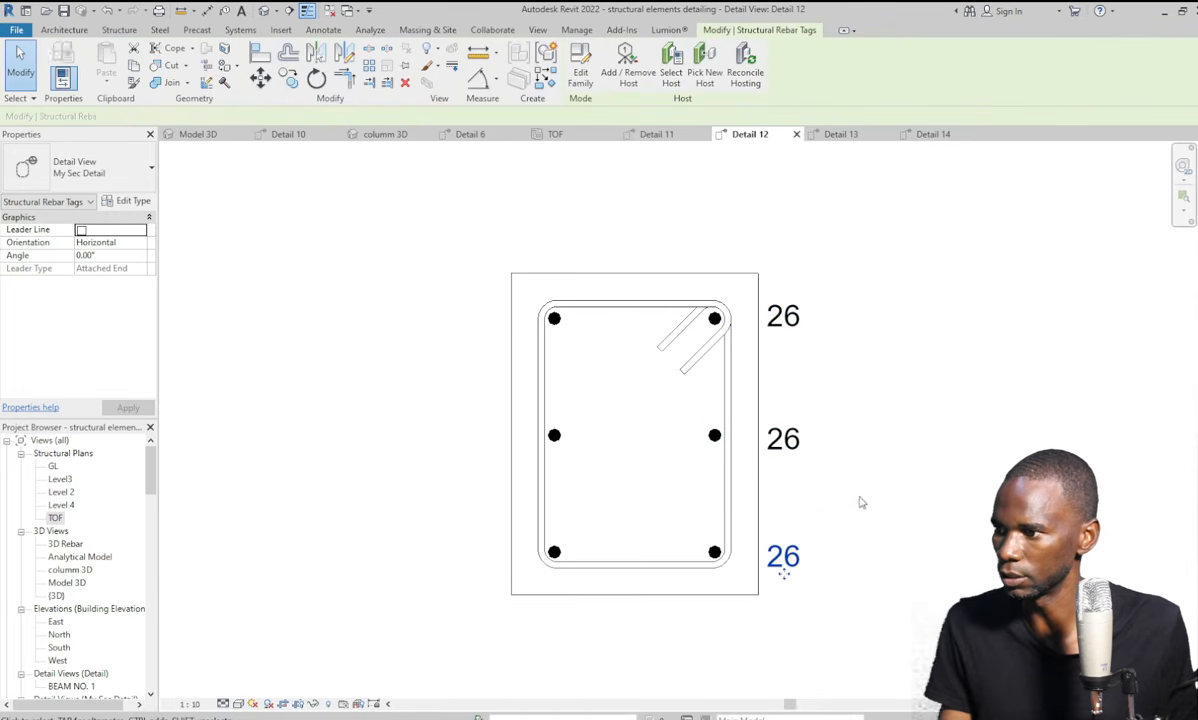
{"action": "left_click", "coordinate": [816, 448], "text": "ctrl"}
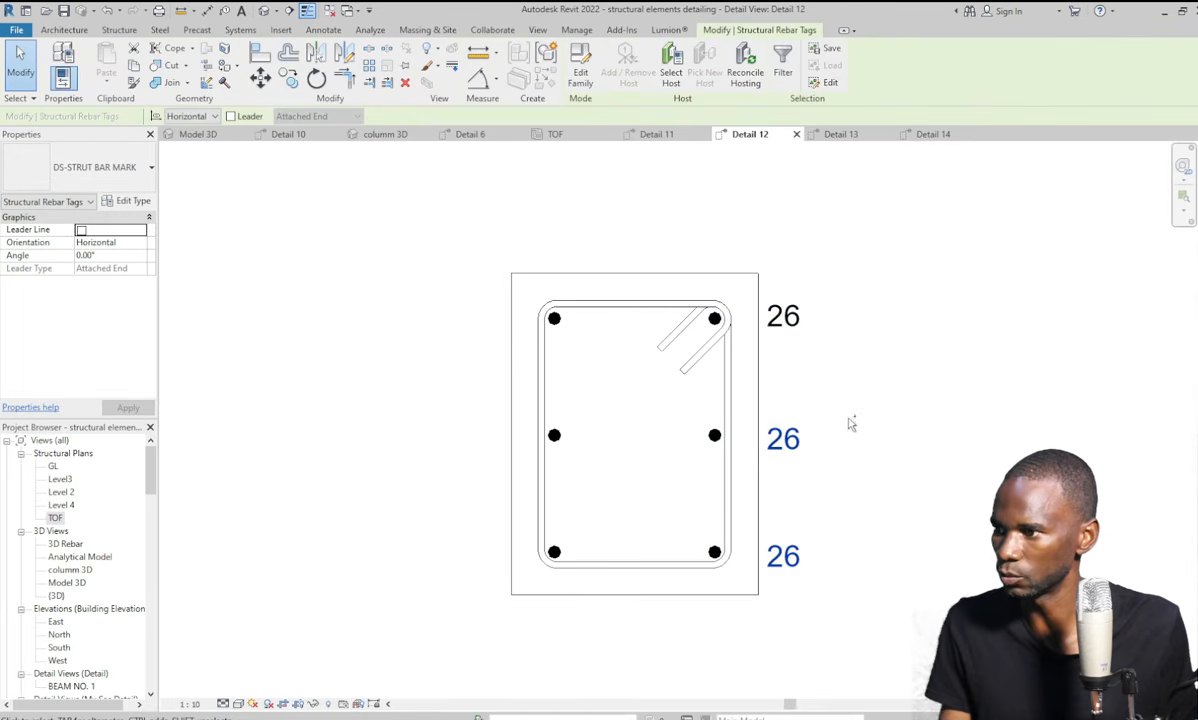
{"action": "left_click", "coordinate": [806, 338], "text": "ctrl"}
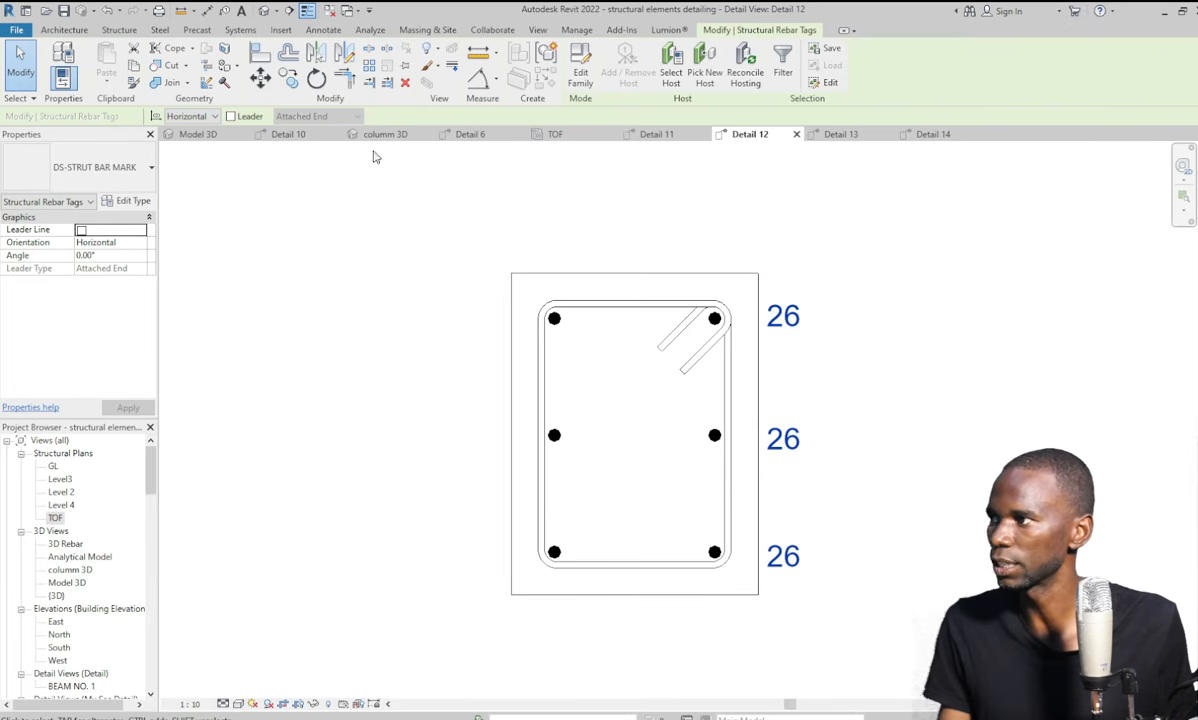
{"action": "left_click", "coordinate": [316, 53]}
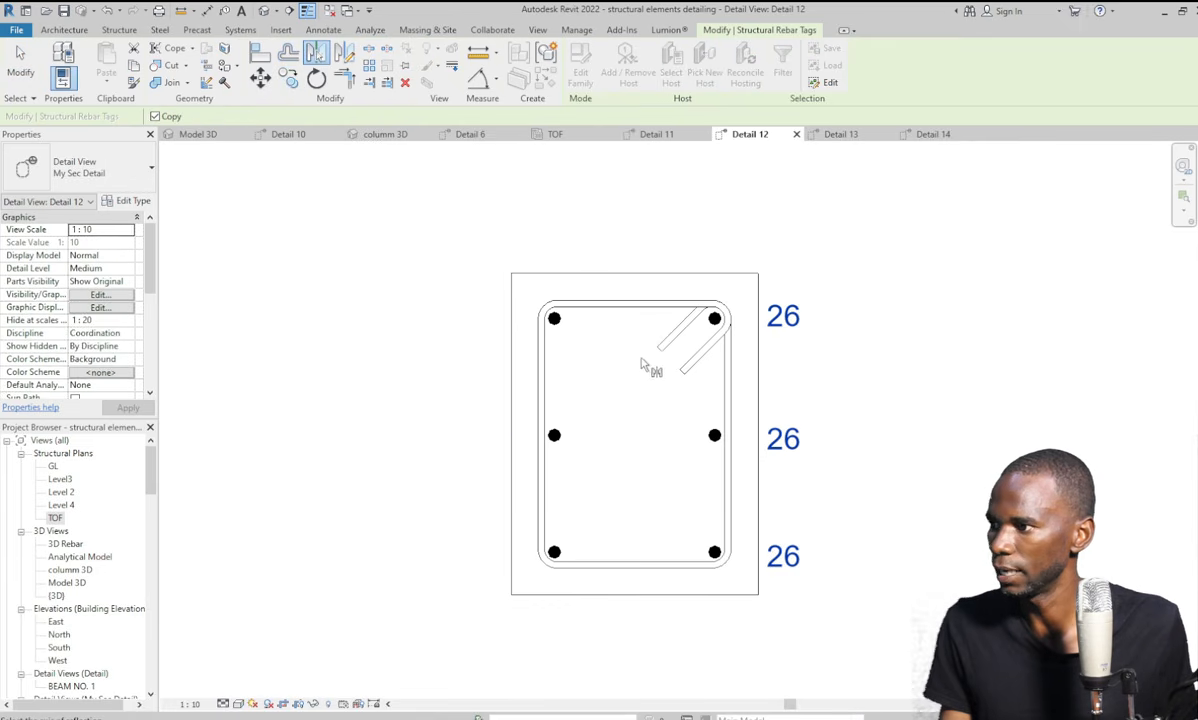
{"action": "left_click", "coordinate": [651, 402]}
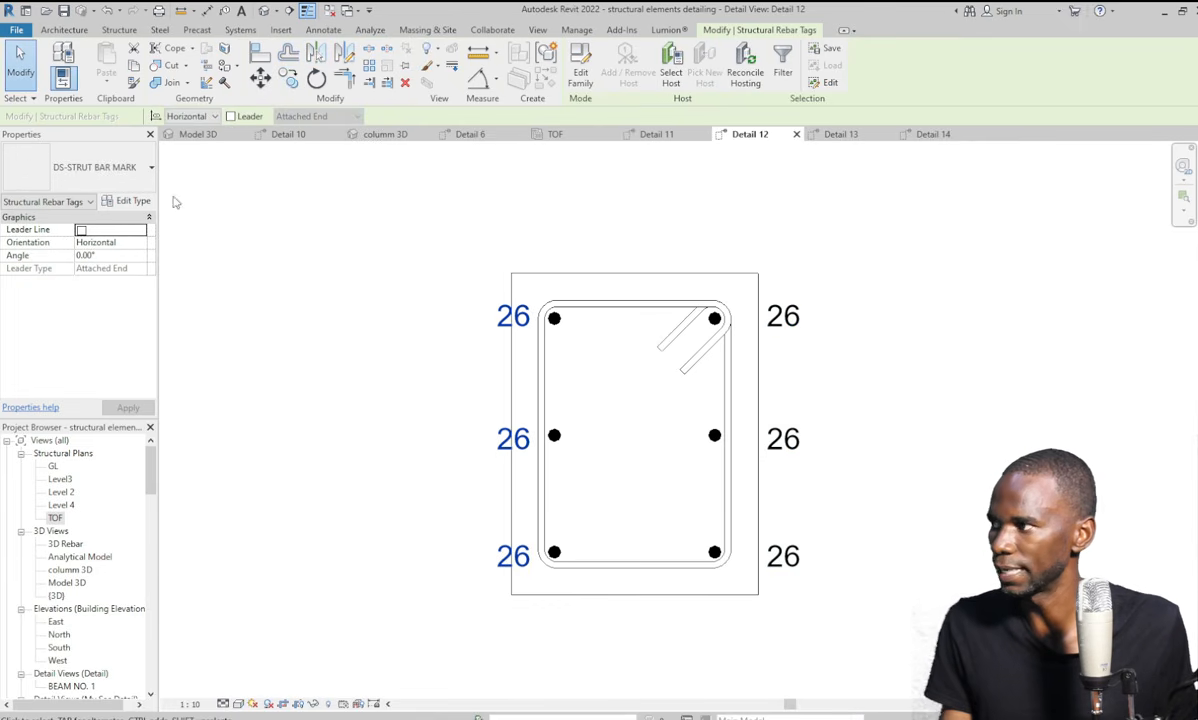
{"action": "left_click", "coordinate": [20, 62]}
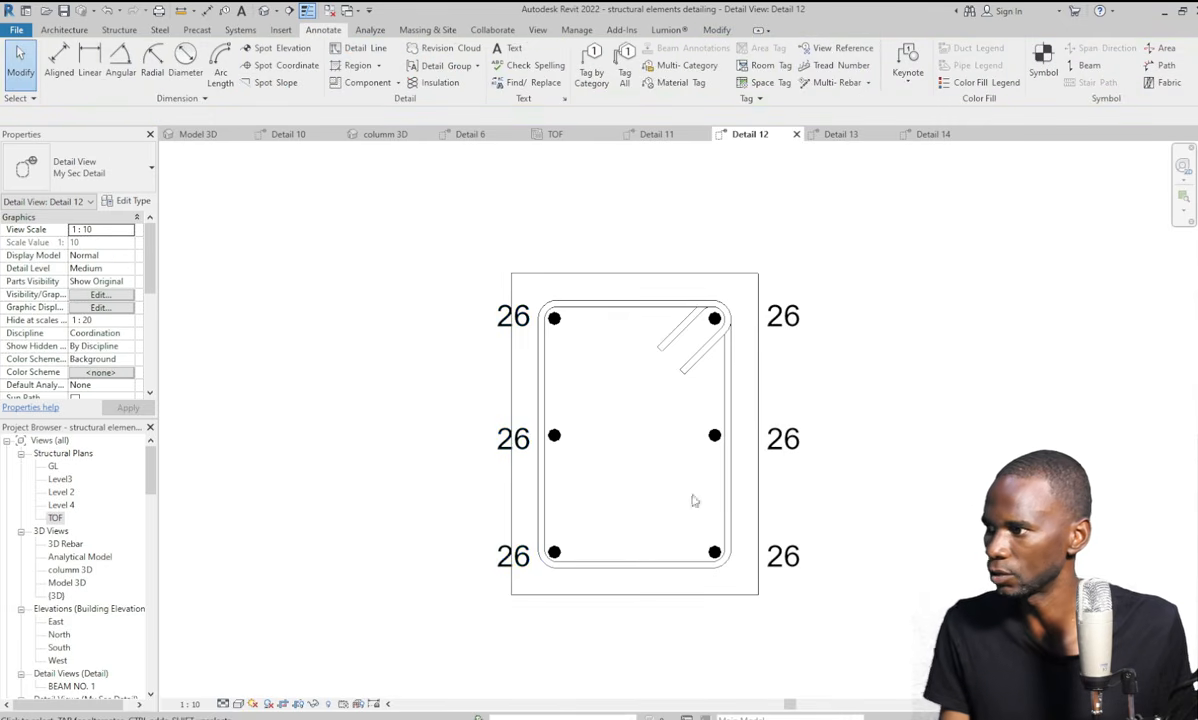
{"action": "scroll", "coordinate": [695, 500], "scroll_direction": "down", "scroll_amount": 2}
{"action": "scroll", "coordinate": [636, 420], "scroll_direction": "up", "scroll_amount": 2}
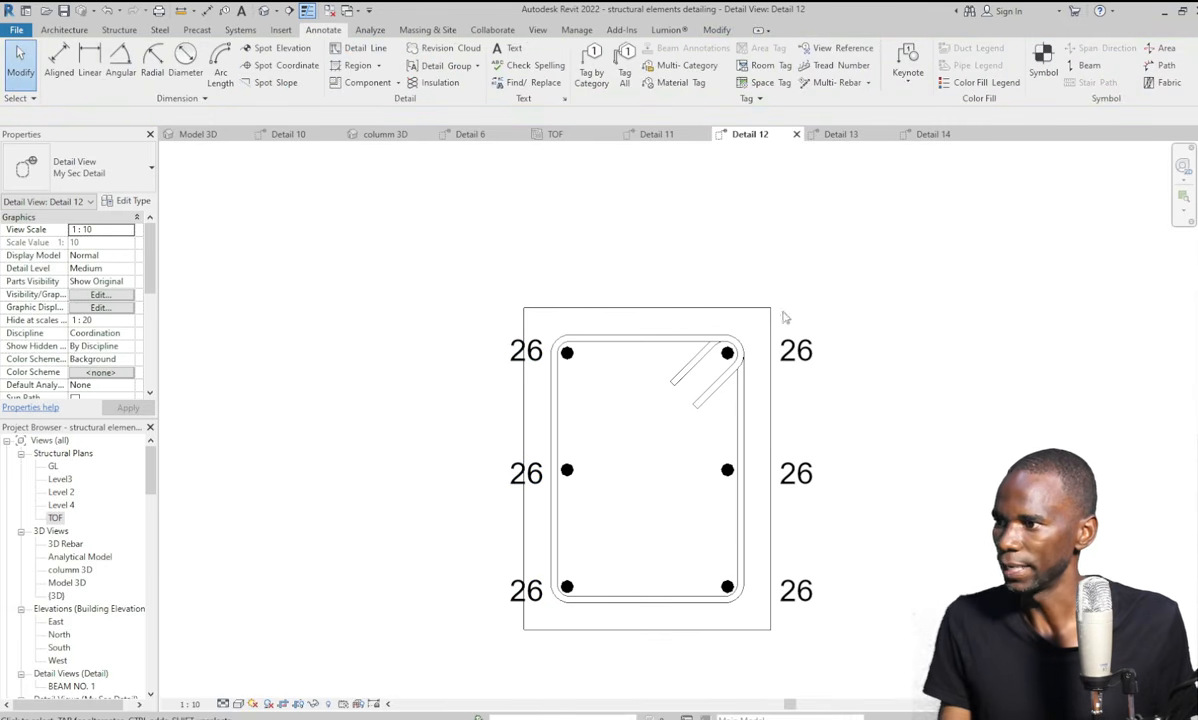
{"action": "left_click", "coordinate": [704, 307]}
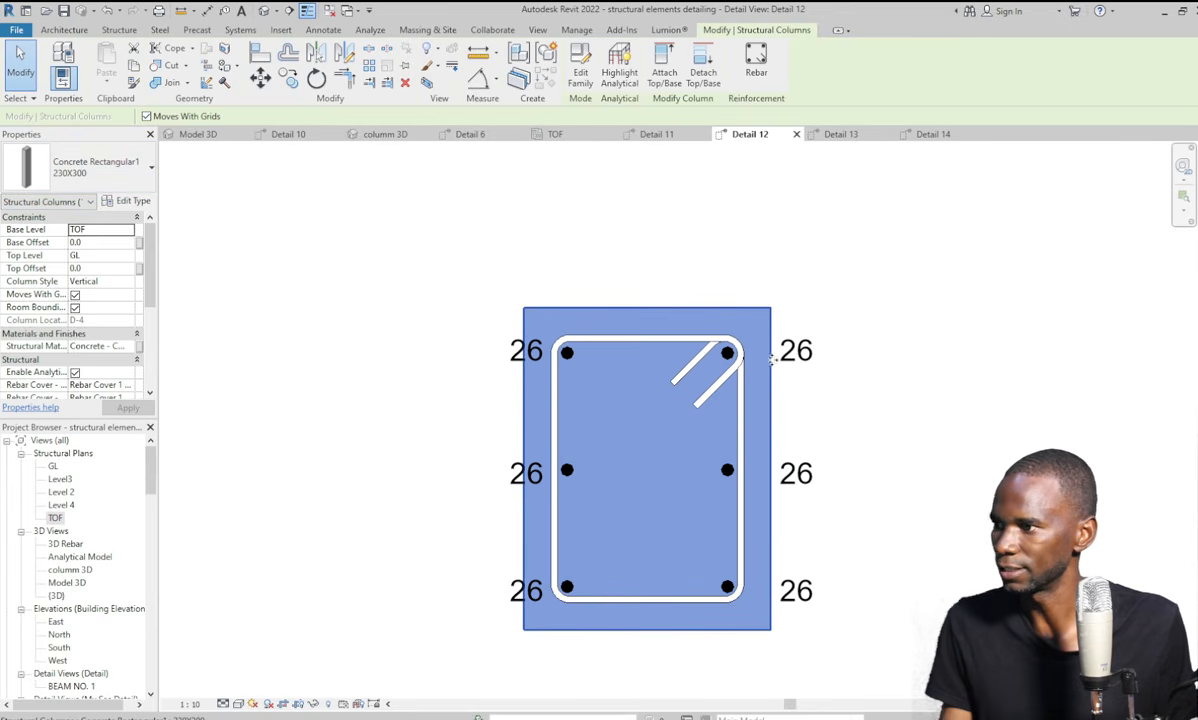
{"action": "left_click", "coordinate": [979, 342]}
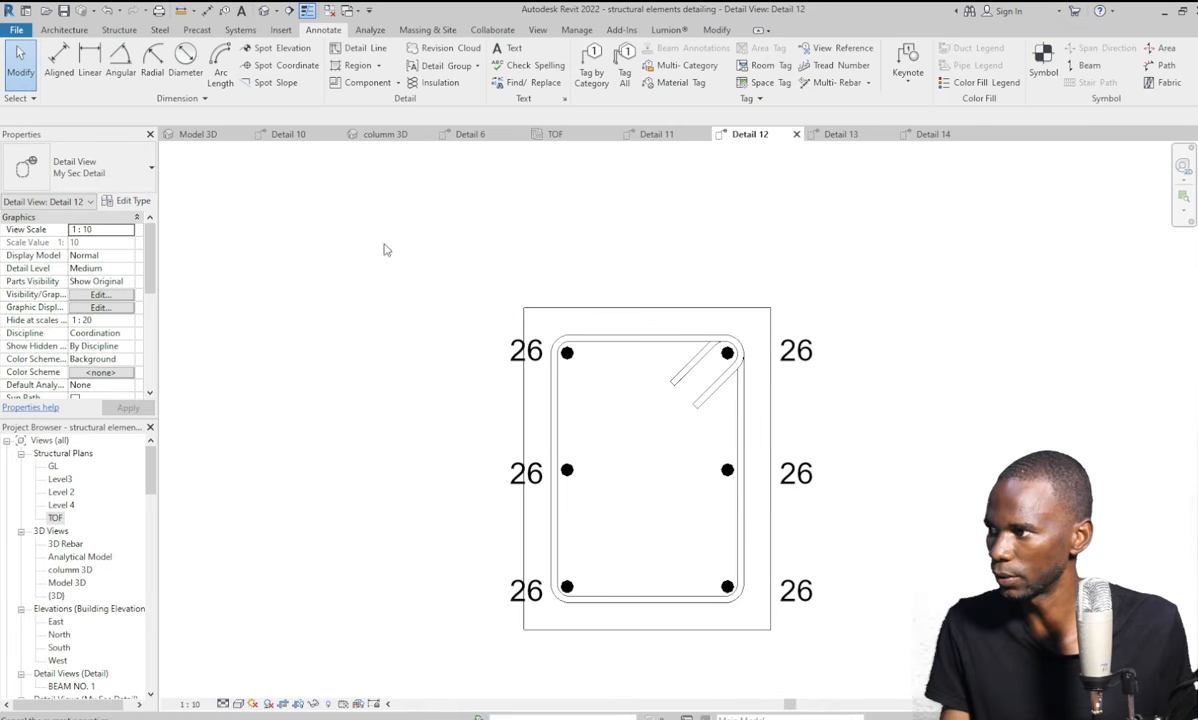
Move the three left-hand bar mark tags outward so they sit outside the column outline.
{"action": "left_click", "coordinate": [527, 490]}
{"action": "left_click_drag", "start_coordinate": [528, 492], "coordinate": [499, 492]}
{"action": "left_click", "coordinate": [525, 606]}
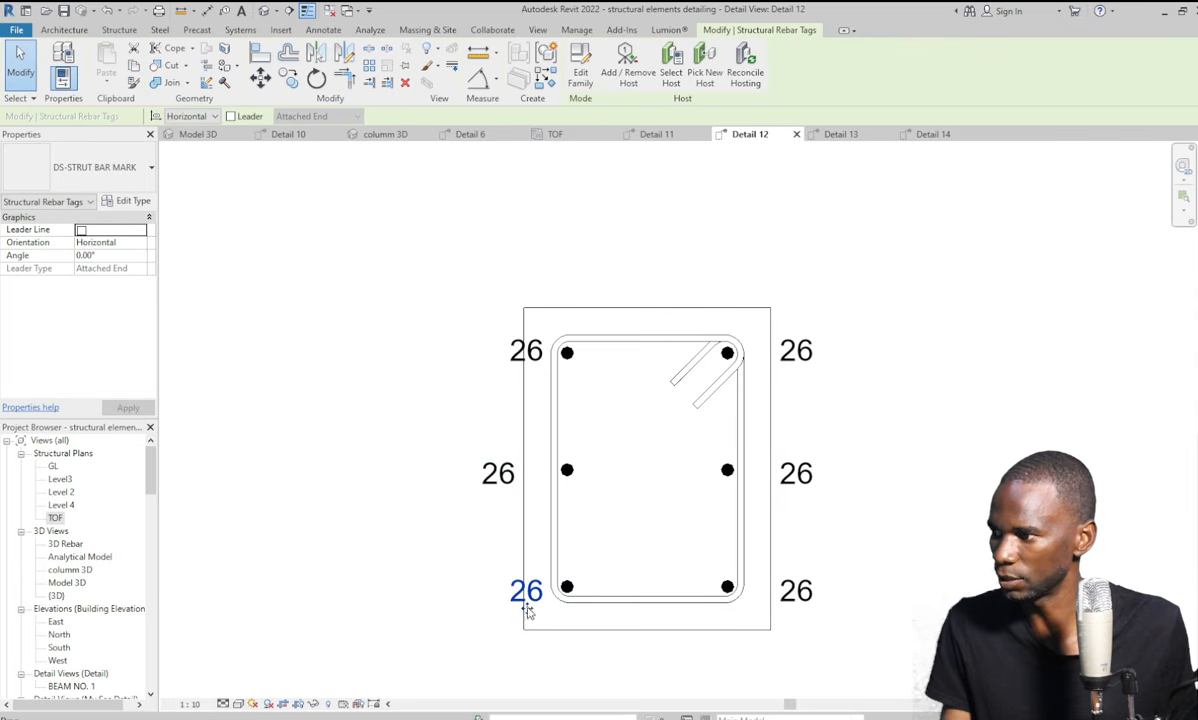
{"action": "left_click_drag", "start_coordinate": [527, 606], "coordinate": [498, 606]}
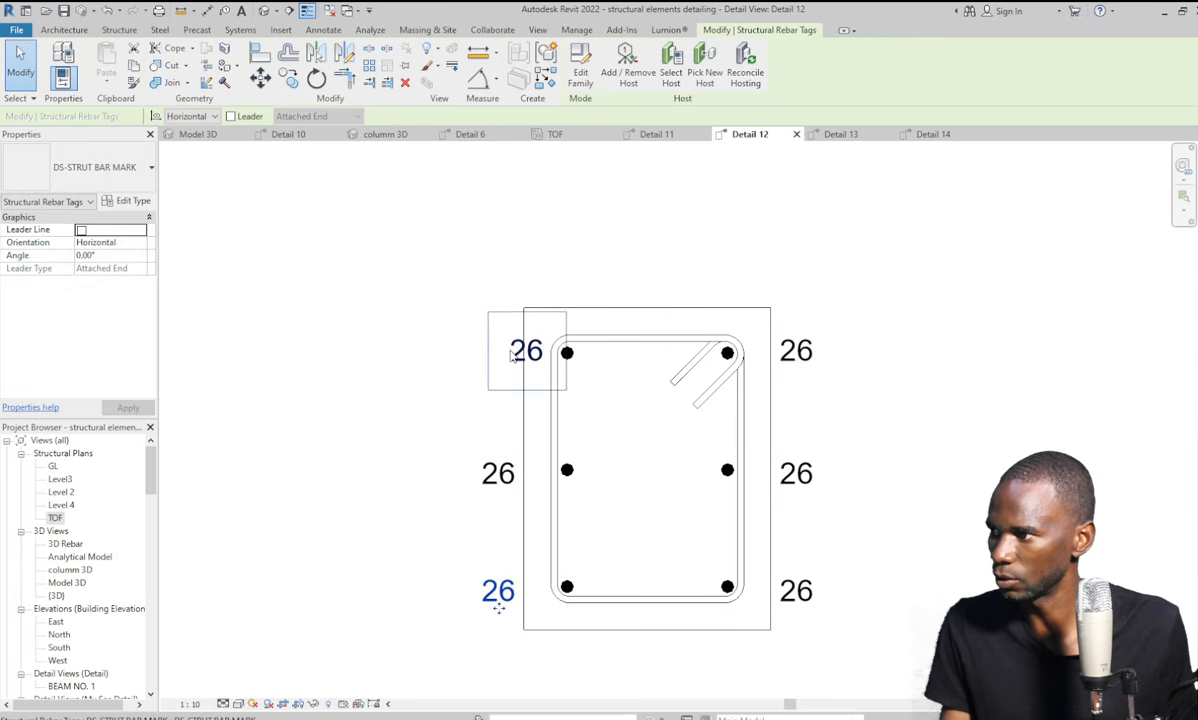
{"action": "left_click", "coordinate": [522, 362]}
{"action": "left_click_drag", "start_coordinate": [528, 373], "coordinate": [489, 367]}
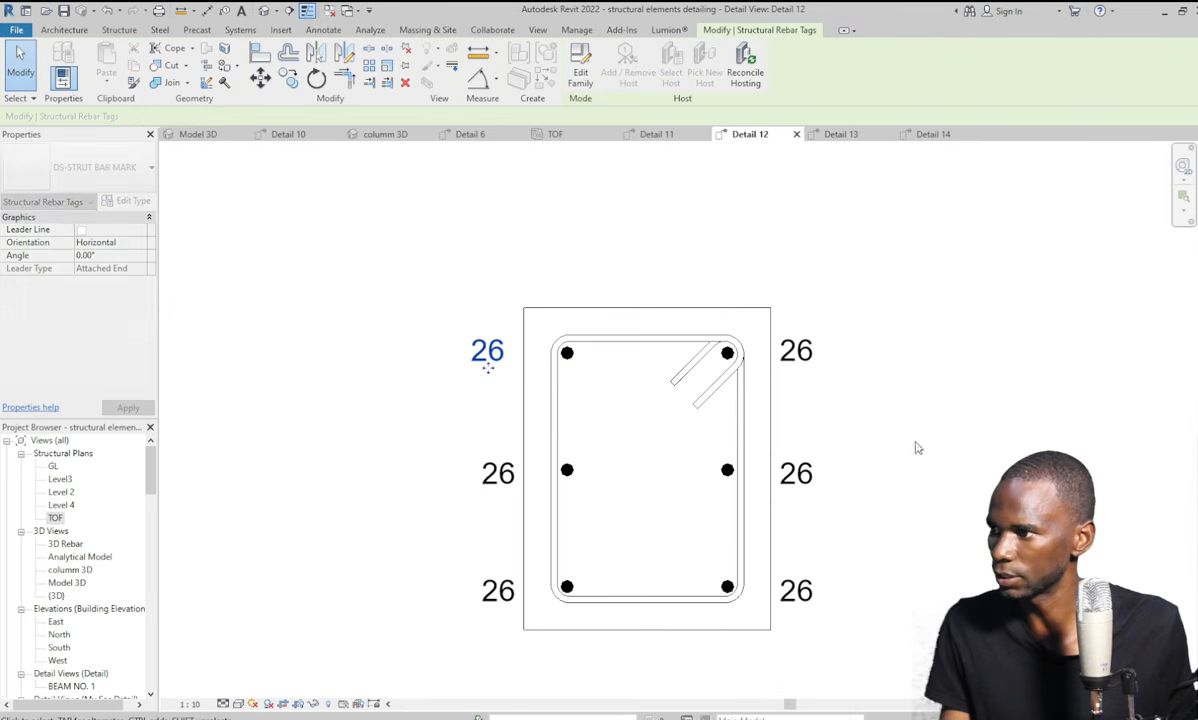
{"action": "left_click", "coordinate": [286, 204]}
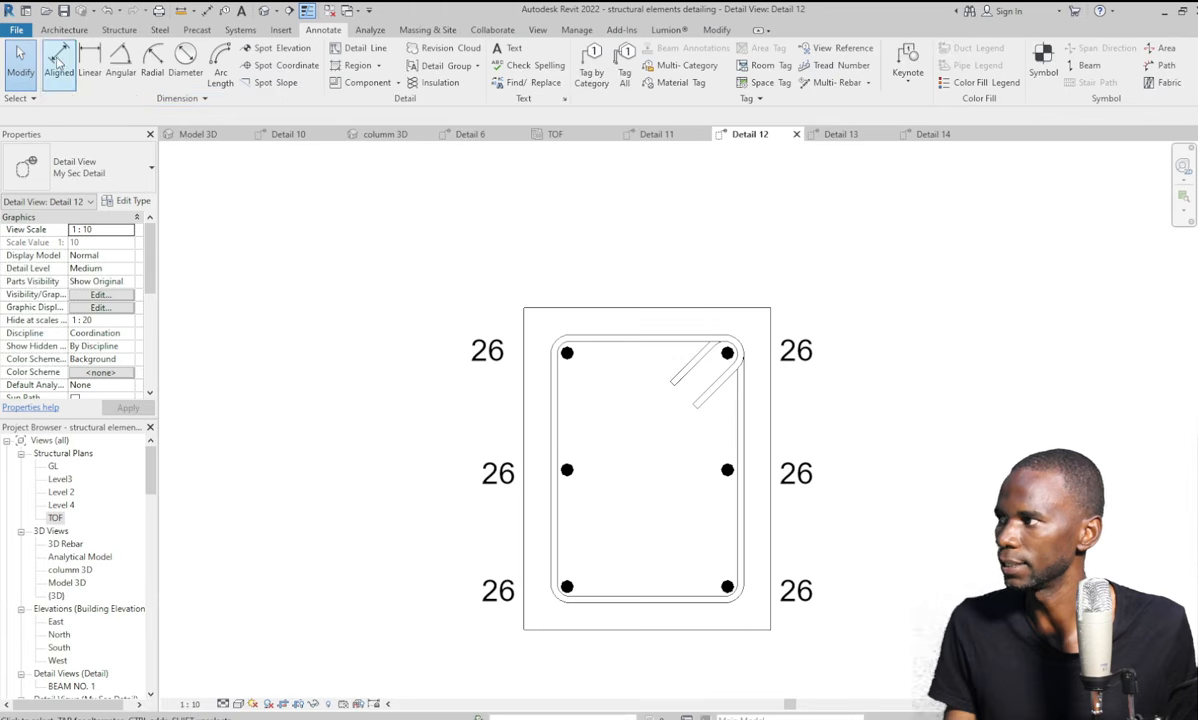
Add aligned dimensions for the column section's overall width above it and overall depth on its left-hand side.
{"action": "left_click", "coordinate": [58, 62]}
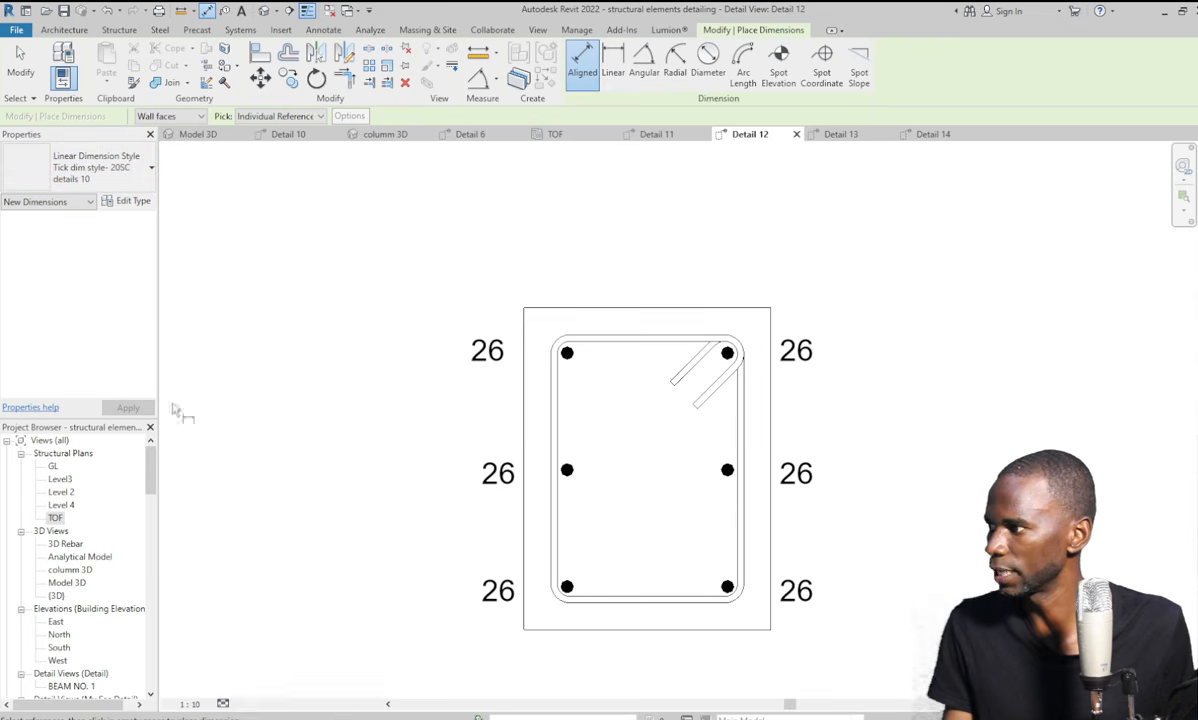
{"action": "left_click", "coordinate": [770, 322]}
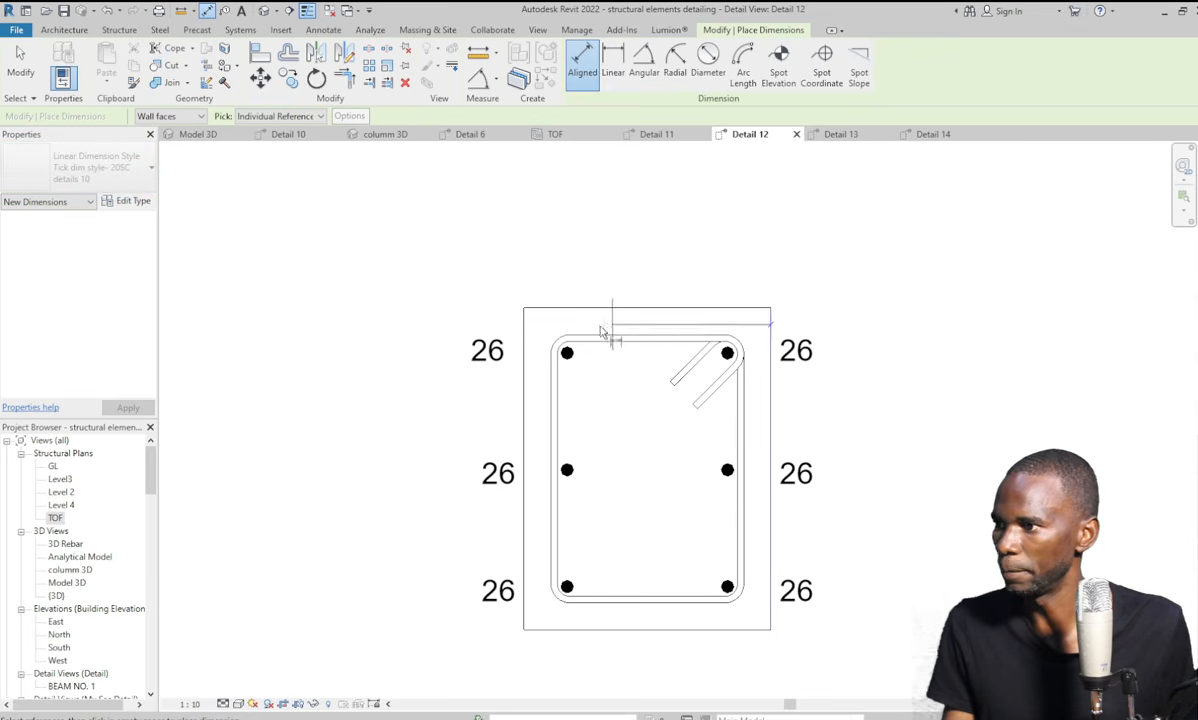
{"action": "left_click", "coordinate": [525, 336]}
{"action": "left_click", "coordinate": [649, 266]}
{"action": "left_click", "coordinate": [633, 630]}
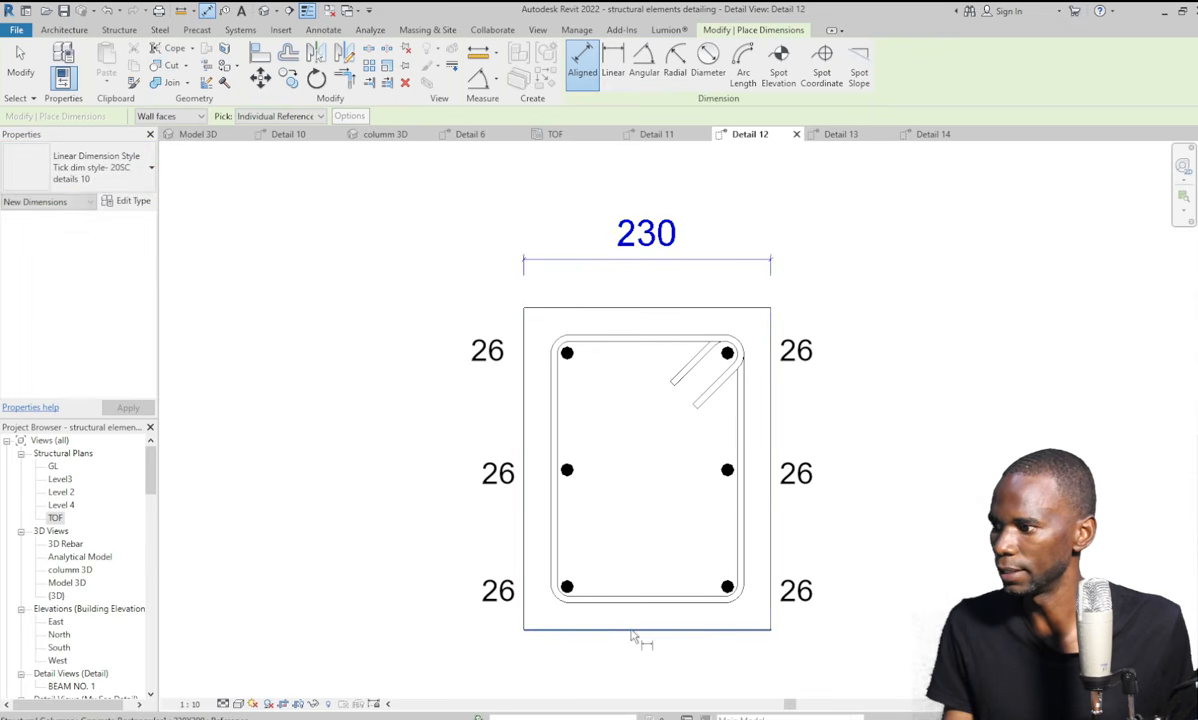
{"action": "left_click", "coordinate": [621, 312]}
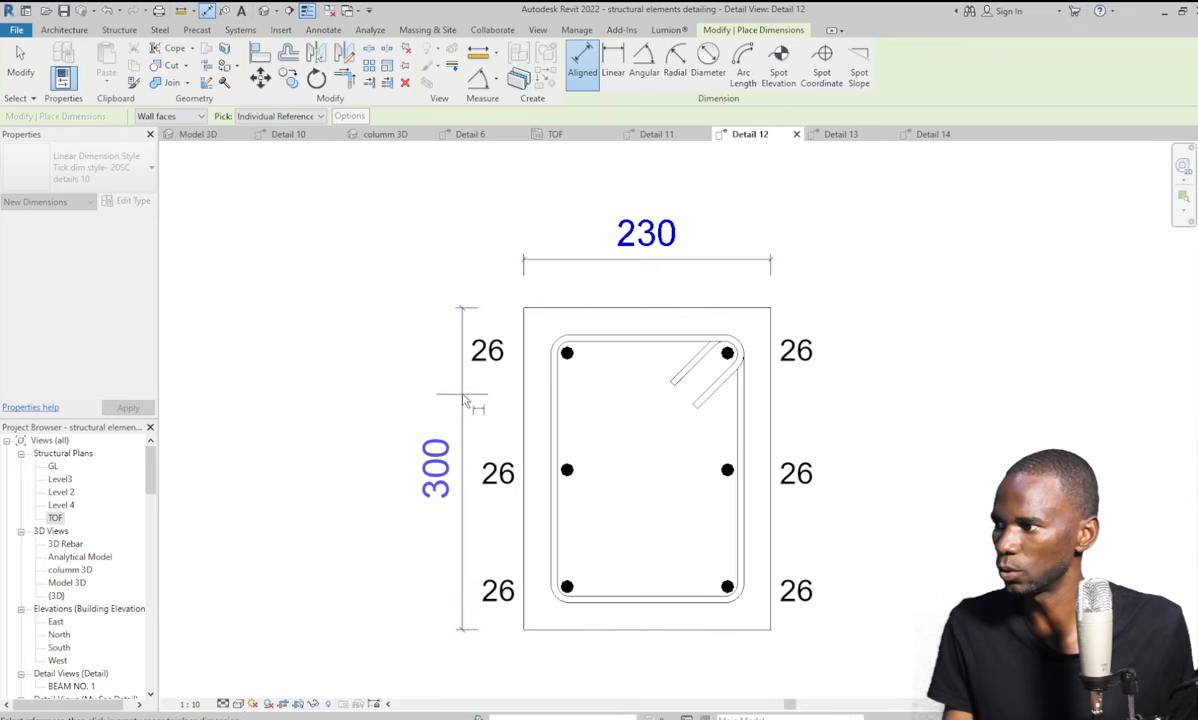
{"action": "left_click", "coordinate": [444, 410]}
Tag the column's stirrup by category with an attached-end leader, placing the tag outside the section's right-hand face.
{"action": "scroll", "coordinate": [655, 410], "scroll_direction": "down", "scroll_amount": 3}
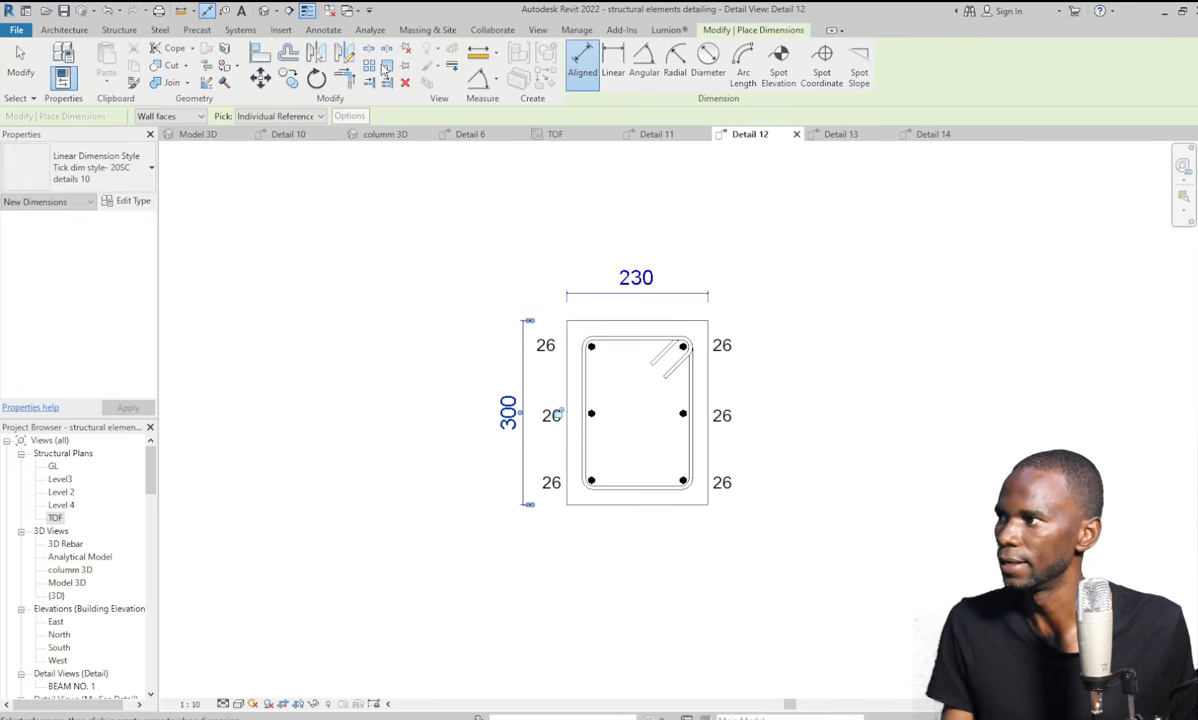
{"action": "left_click", "coordinate": [323, 31]}
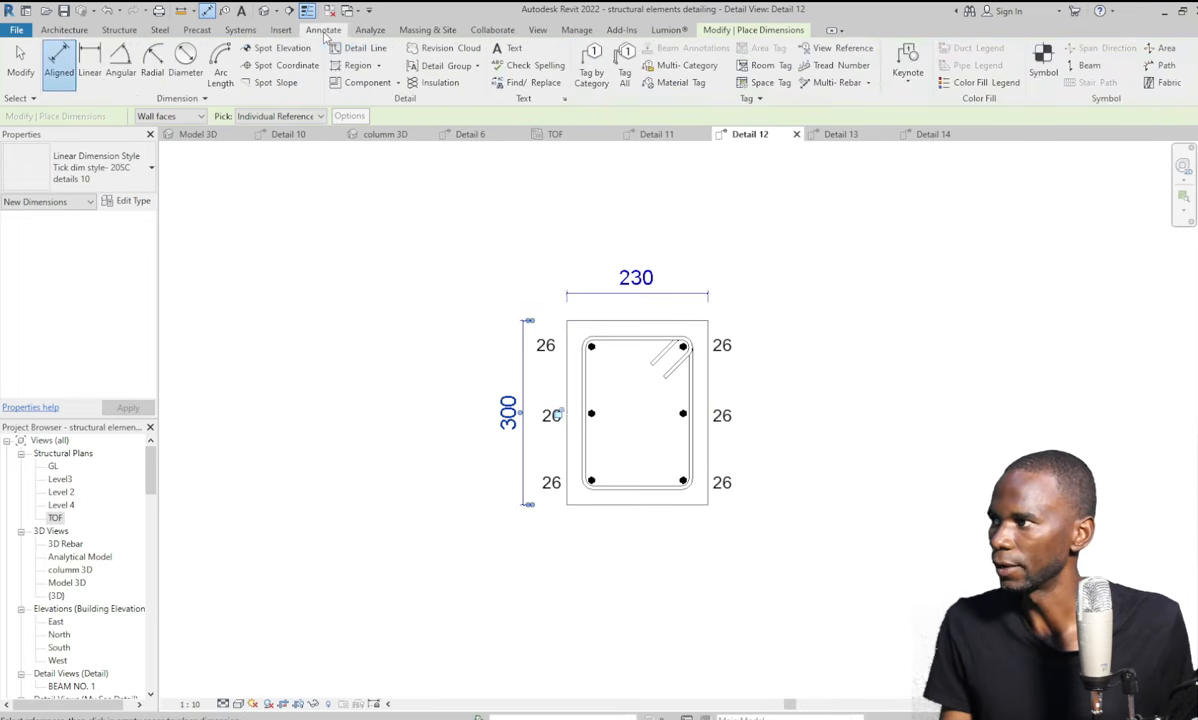
{"action": "left_click", "coordinate": [590, 74]}
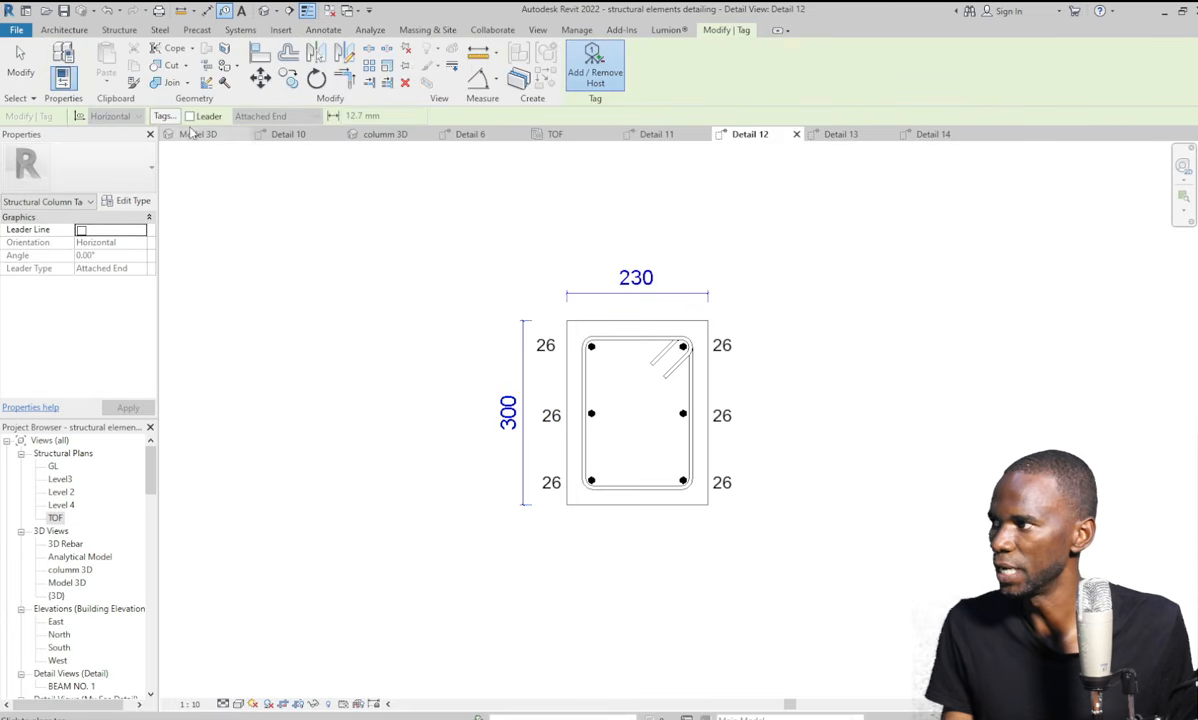
{"action": "left_click", "coordinate": [189, 116]}
{"action": "scroll", "coordinate": [771, 465], "scroll_direction": "up", "scroll_amount": 1}
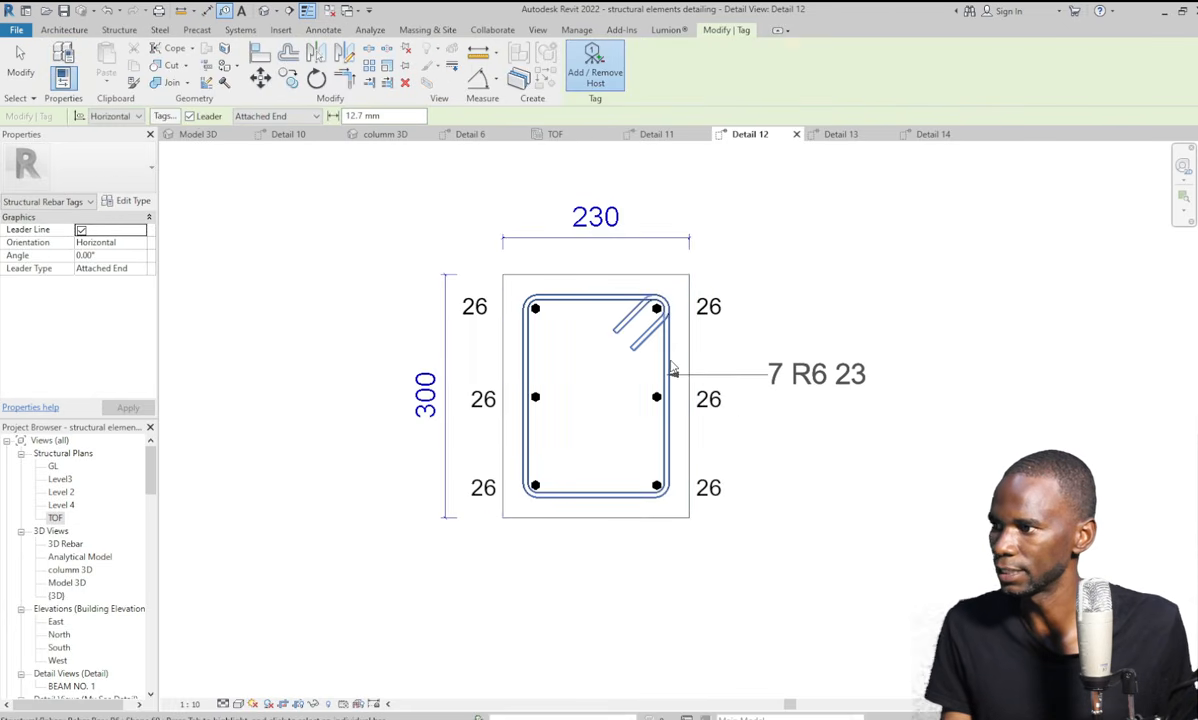
{"action": "left_click", "coordinate": [674, 366]}
{"action": "scroll", "coordinate": [625, 495], "scroll_direction": "down", "scroll_amount": 1}
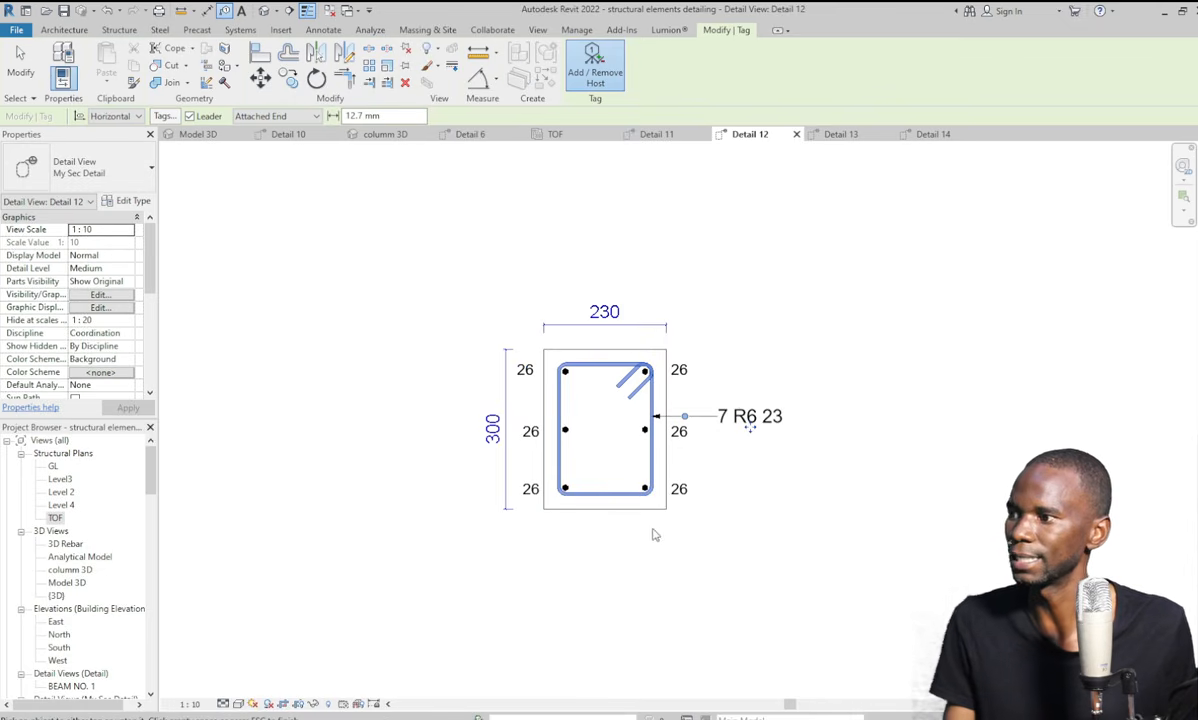
{"action": "left_click", "coordinate": [20, 62]}
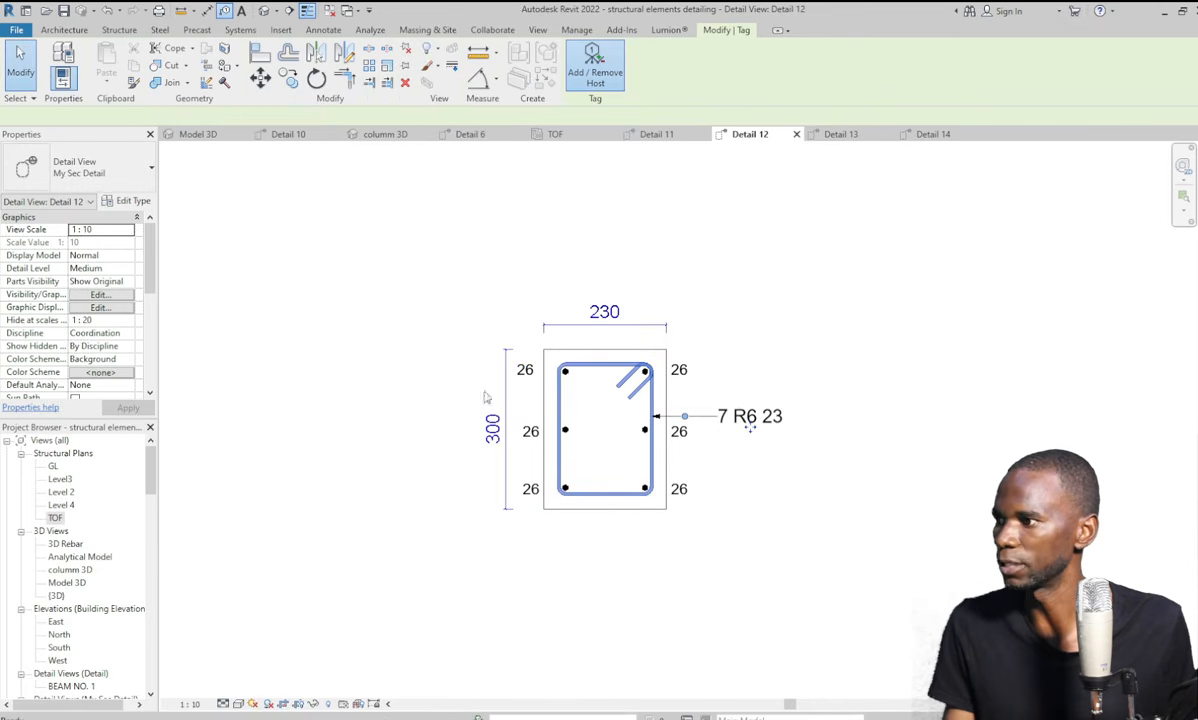
{"action": "scroll", "coordinate": [684, 440], "scroll_direction": "up", "scroll_amount": 2}
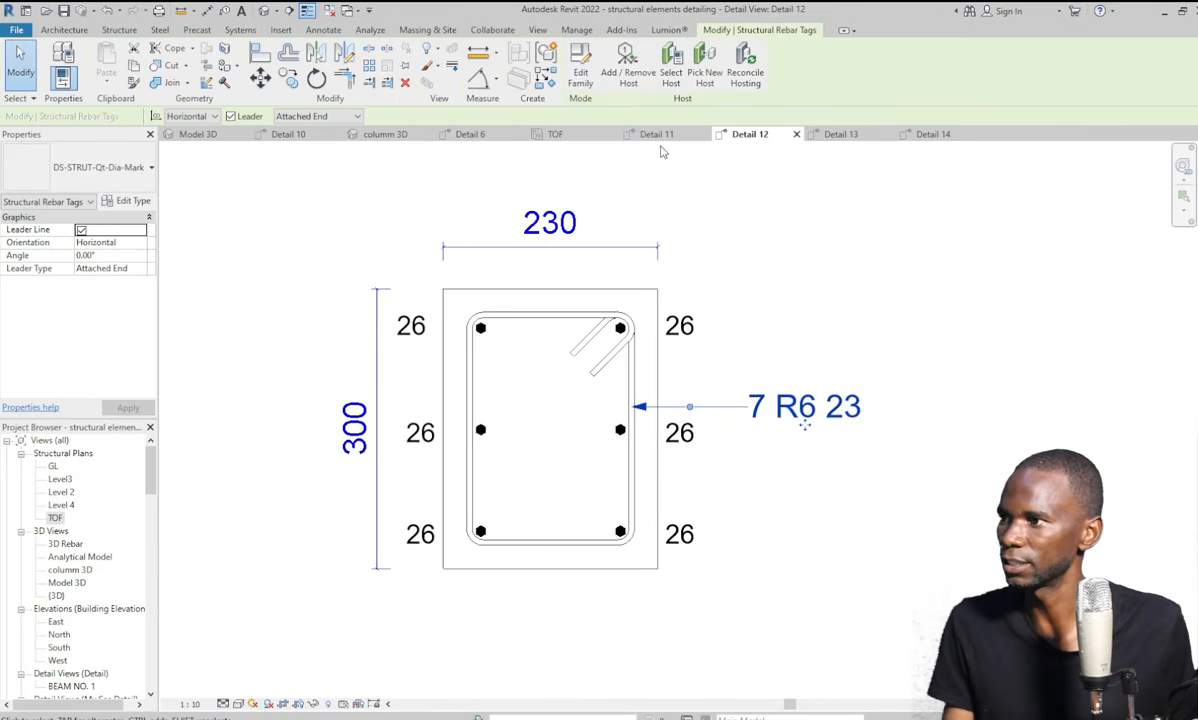
Review the Detail 11 column elevation from footing to Level3, checking its bar tags, stirrup tags and storey dimensions.
{"action": "left_click", "coordinate": [656, 134]}
{"action": "scroll", "coordinate": [730, 469], "scroll_direction": "down", "scroll_amount": 4}
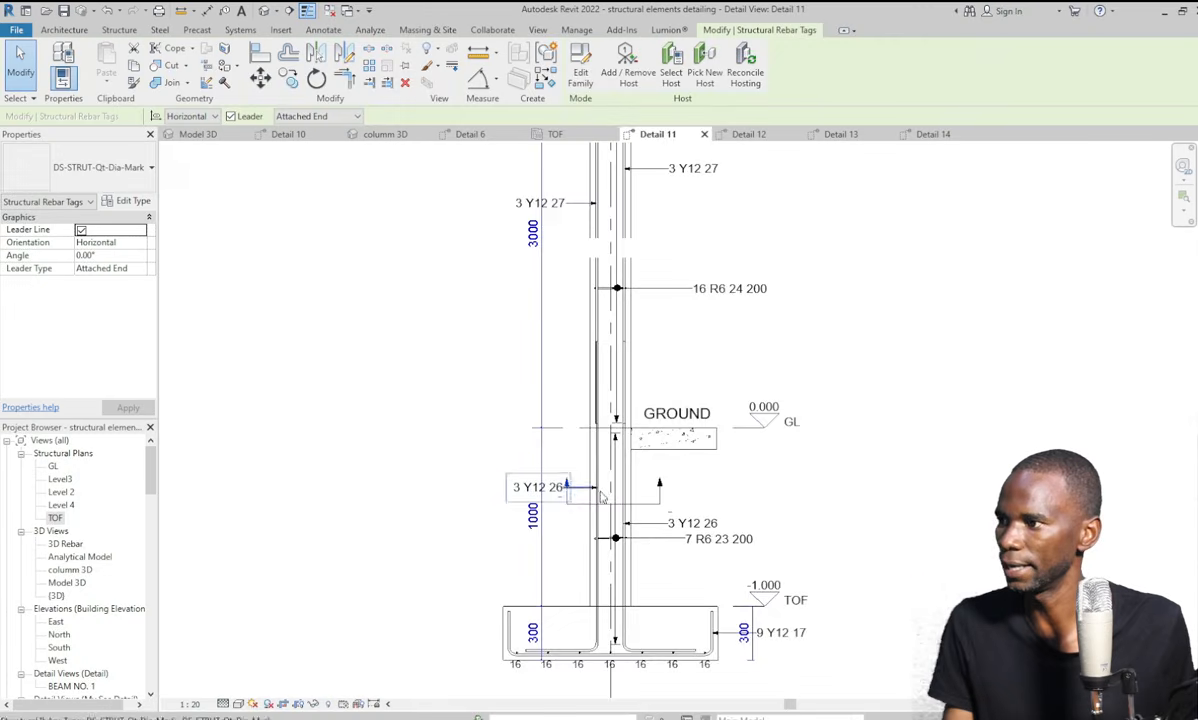
{"action": "left_click", "coordinate": [730, 469]}
{"action": "scroll", "coordinate": [651, 308], "scroll_direction": "up", "scroll_amount": 4}
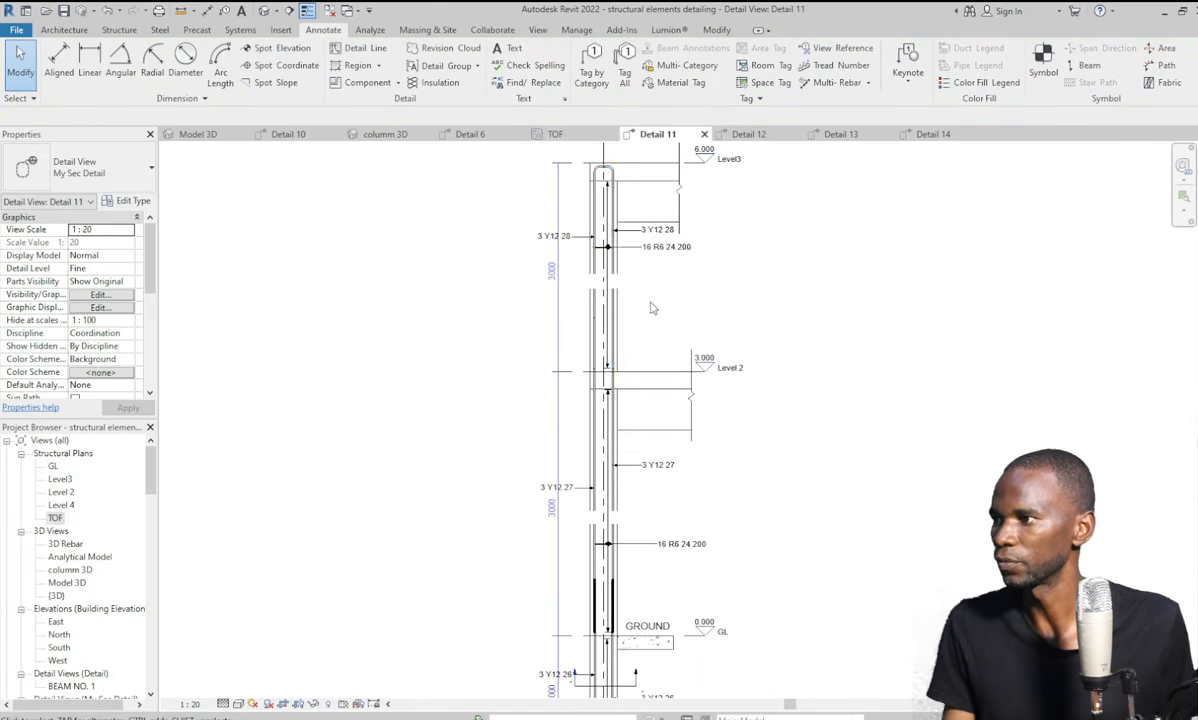
{"action": "scroll", "coordinate": [640, 560], "scroll_direction": "down", "scroll_amount": 2}
{"action": "scroll", "coordinate": [644, 611], "scroll_direction": "up", "scroll_amount": 5}
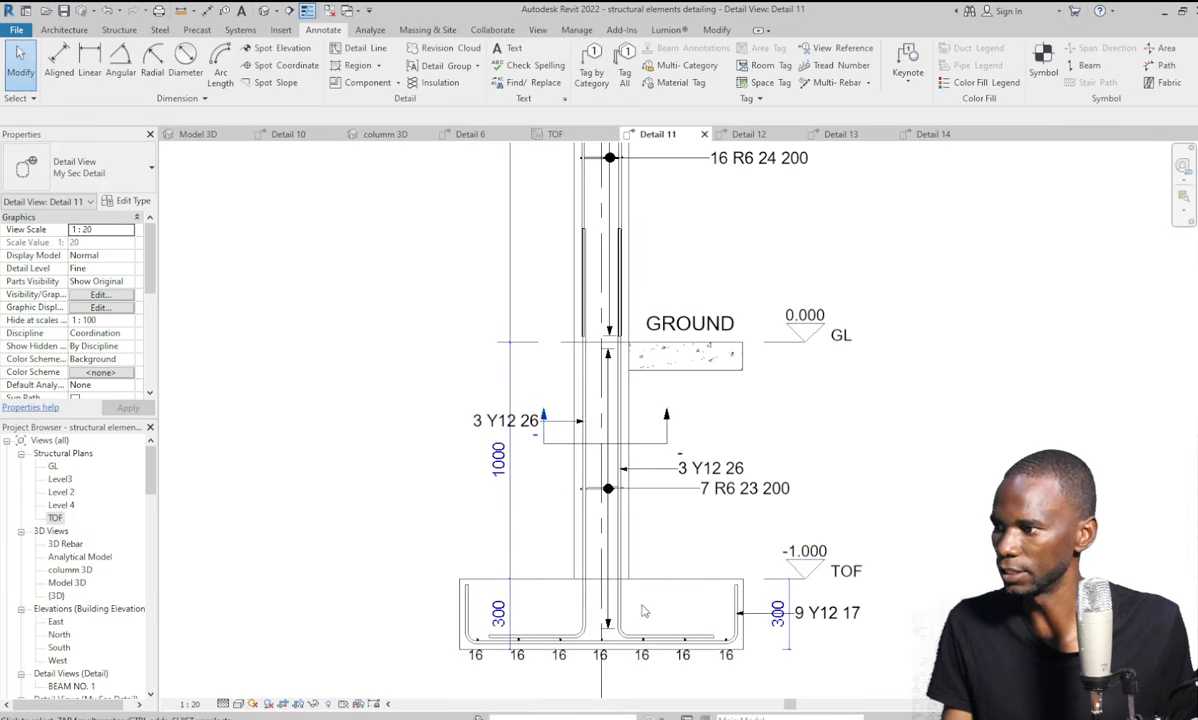
{"action": "scroll", "coordinate": [662, 580], "scroll_direction": "down", "scroll_amount": 5}
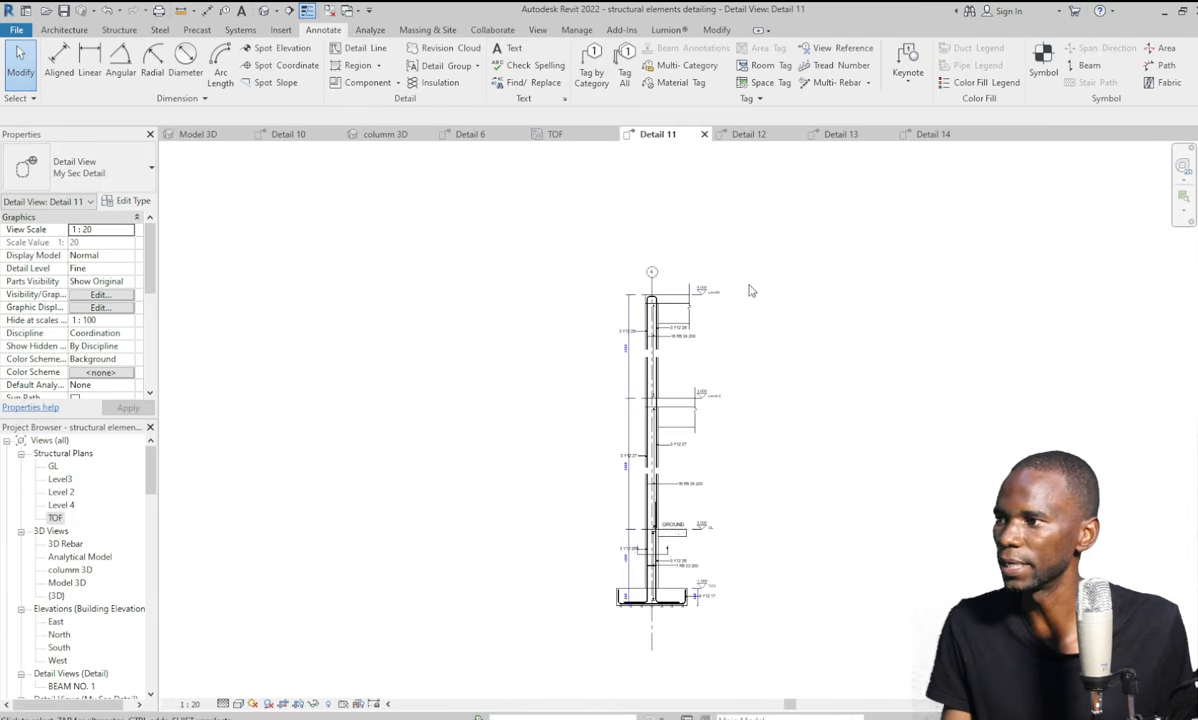
{"action": "scroll", "coordinate": [670, 347], "scroll_direction": "up", "scroll_amount": 4}
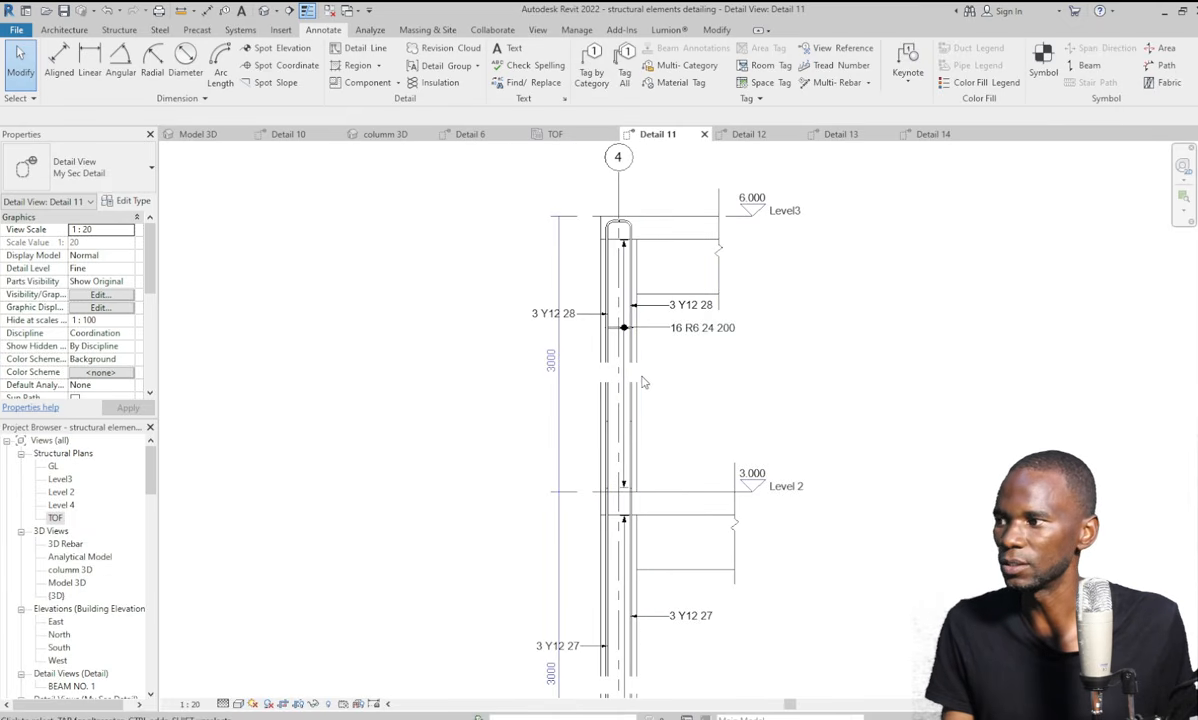
{"action": "left_click", "coordinate": [560, 326]}
{"action": "scroll", "coordinate": [560, 325], "scroll_direction": "down", "scroll_amount": 5}
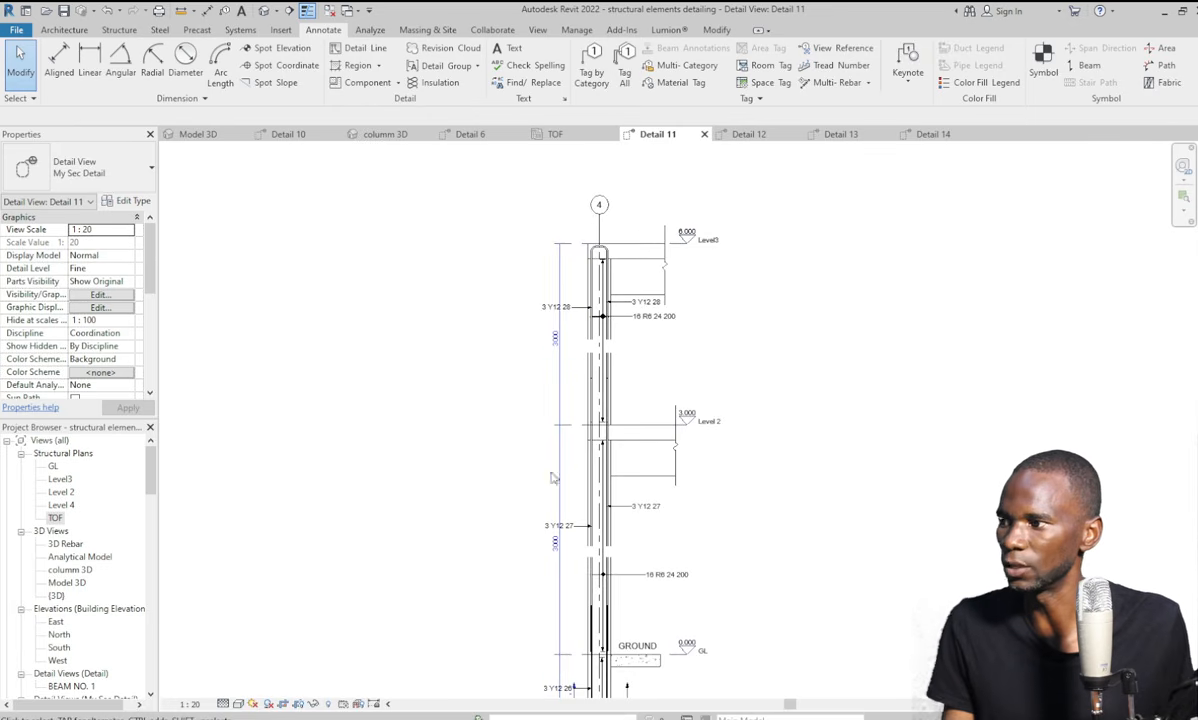
{"action": "scroll", "coordinate": [553, 437], "scroll_direction": "up", "scroll_amount": 3}
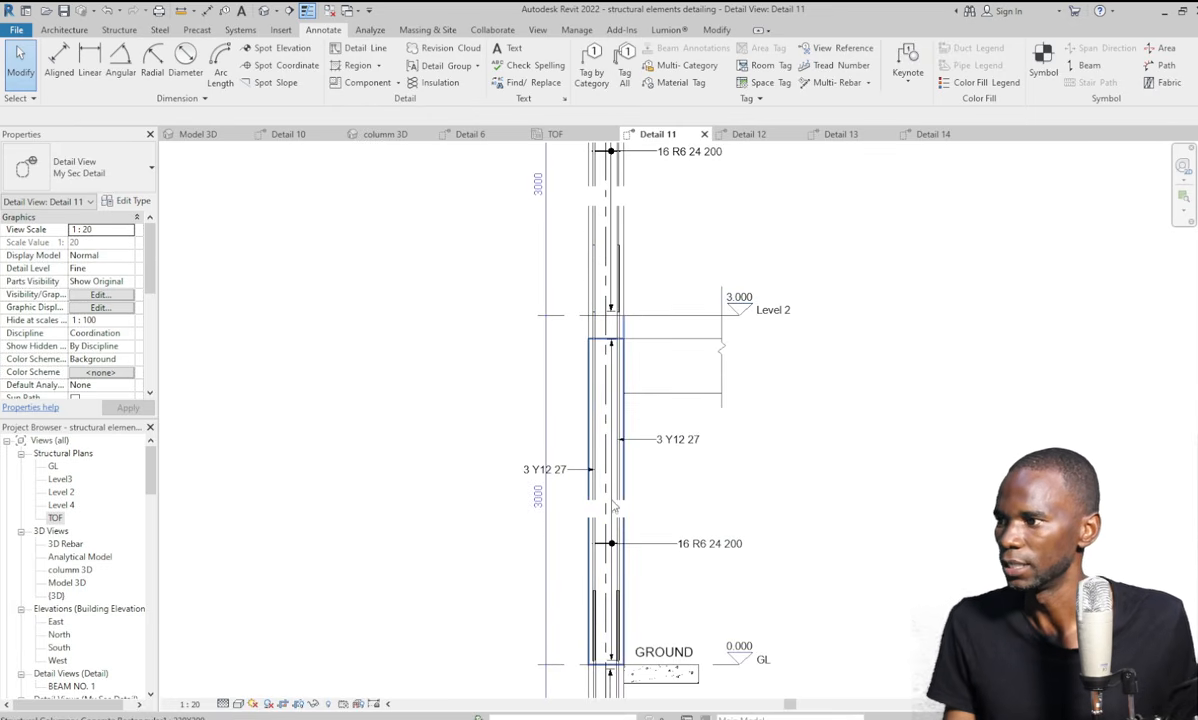
{"action": "scroll", "coordinate": [614, 496], "scroll_direction": "up", "scroll_amount": 2}
{"action": "scroll", "coordinate": [600, 460], "scroll_direction": "down", "scroll_amount": 5}
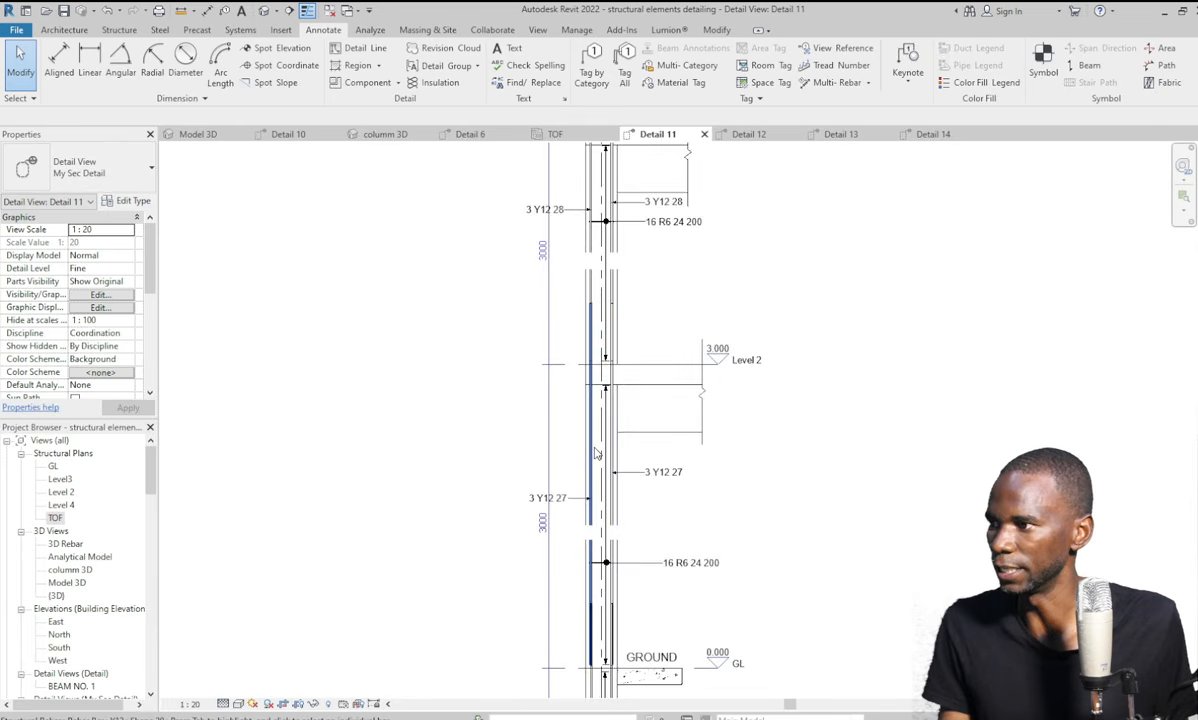
Compare Detail 13, Detail 12, Detail 11, the columm 3D view and Detail 10, ending back in Detail 11.
{"action": "left_click", "coordinate": [841, 134]}
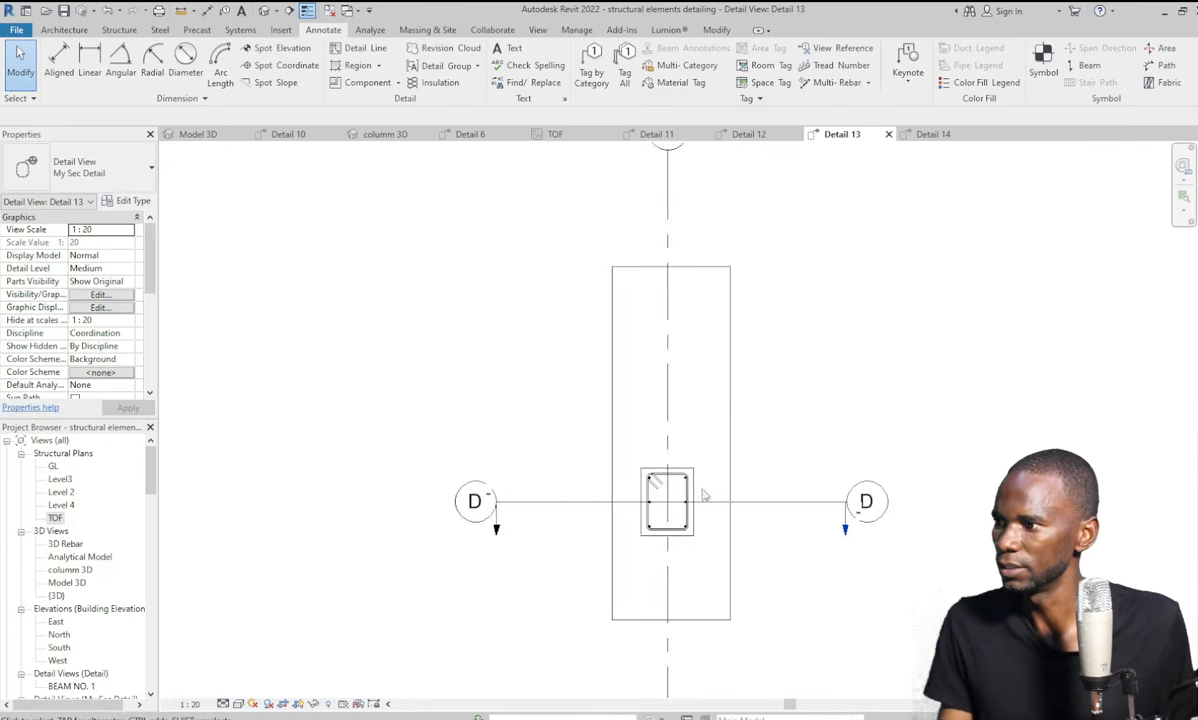
{"action": "left_click", "coordinate": [752, 134]}
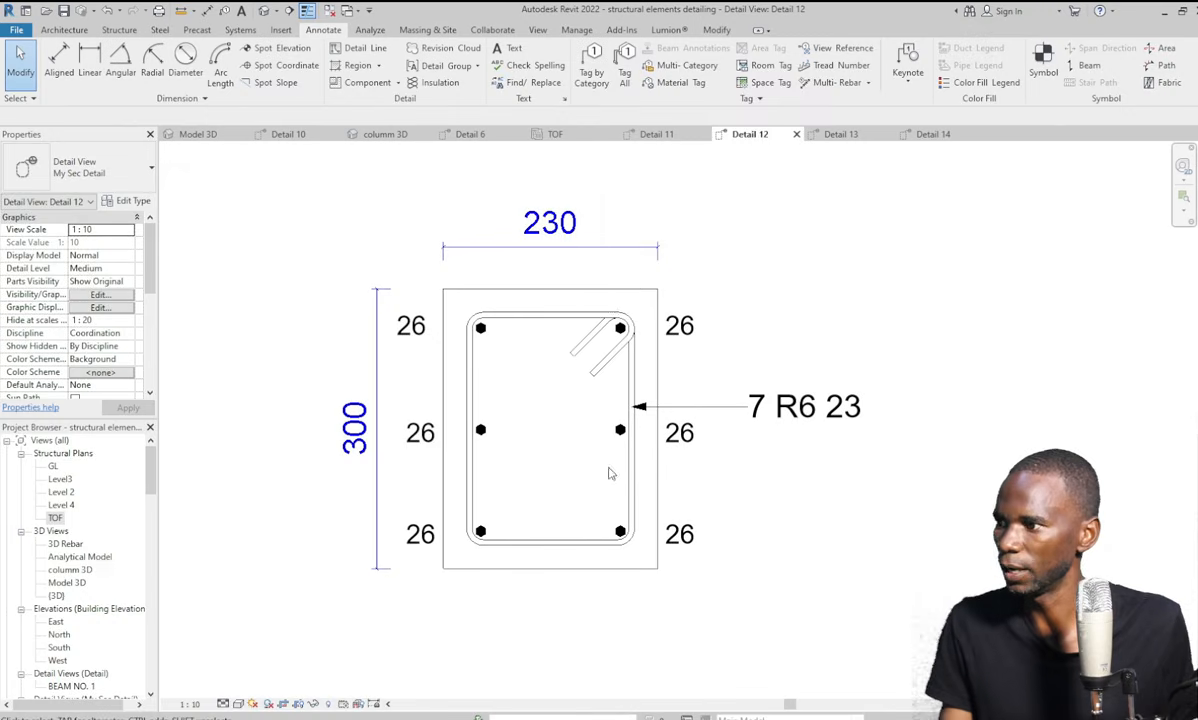
{"action": "left_click", "coordinate": [656, 134]}
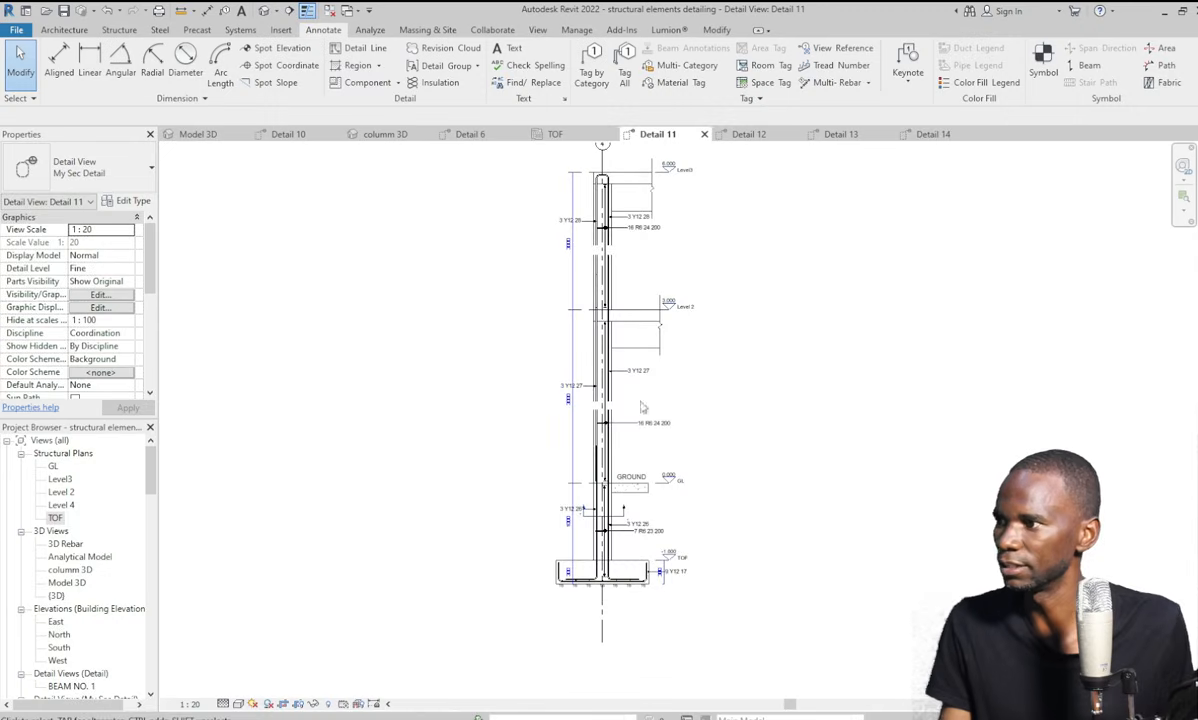
{"action": "scroll", "coordinate": [647, 471], "scroll_direction": "up", "scroll_amount": 3}
{"action": "scroll", "coordinate": [647, 471], "scroll_direction": "down", "scroll_amount": 2}
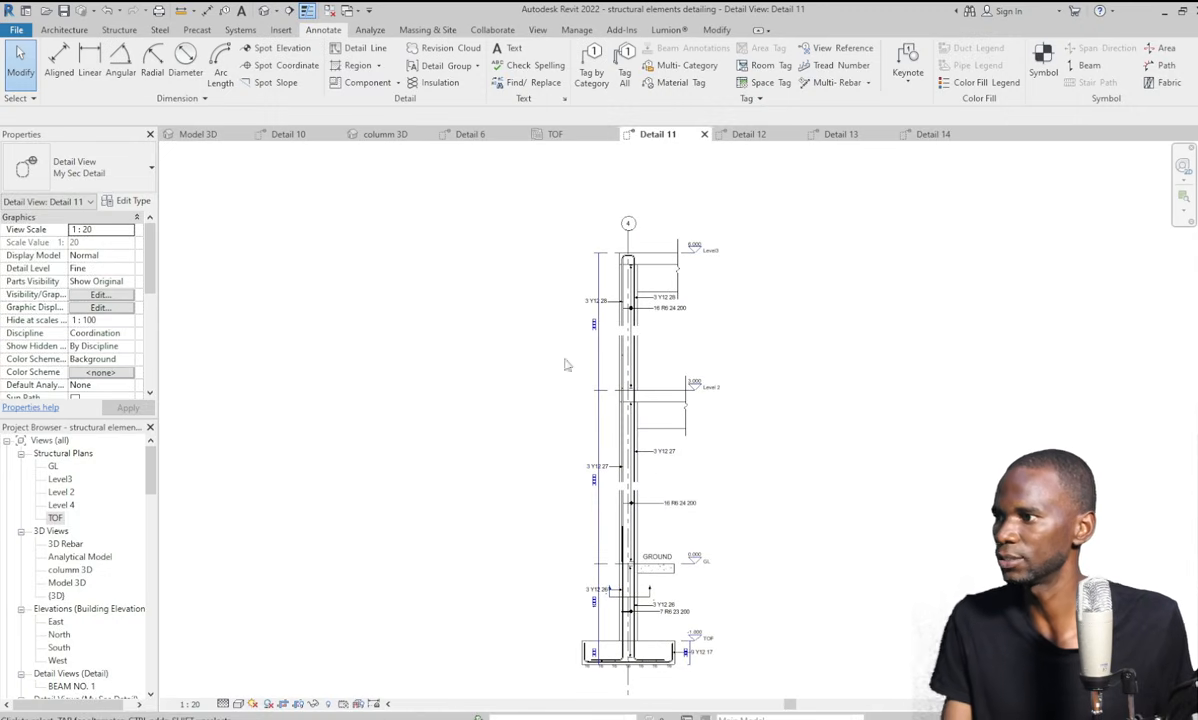
{"action": "left_click", "coordinate": [450, 133]}
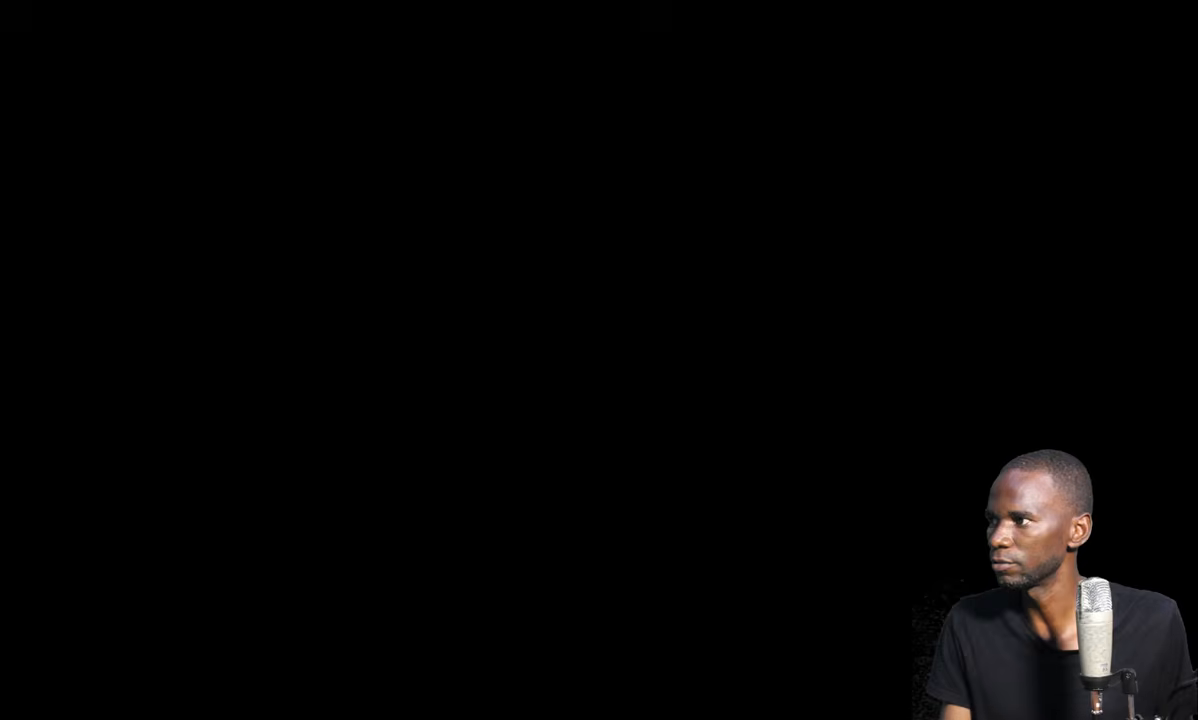
{"action": "left_click", "coordinate": [356, 134]}
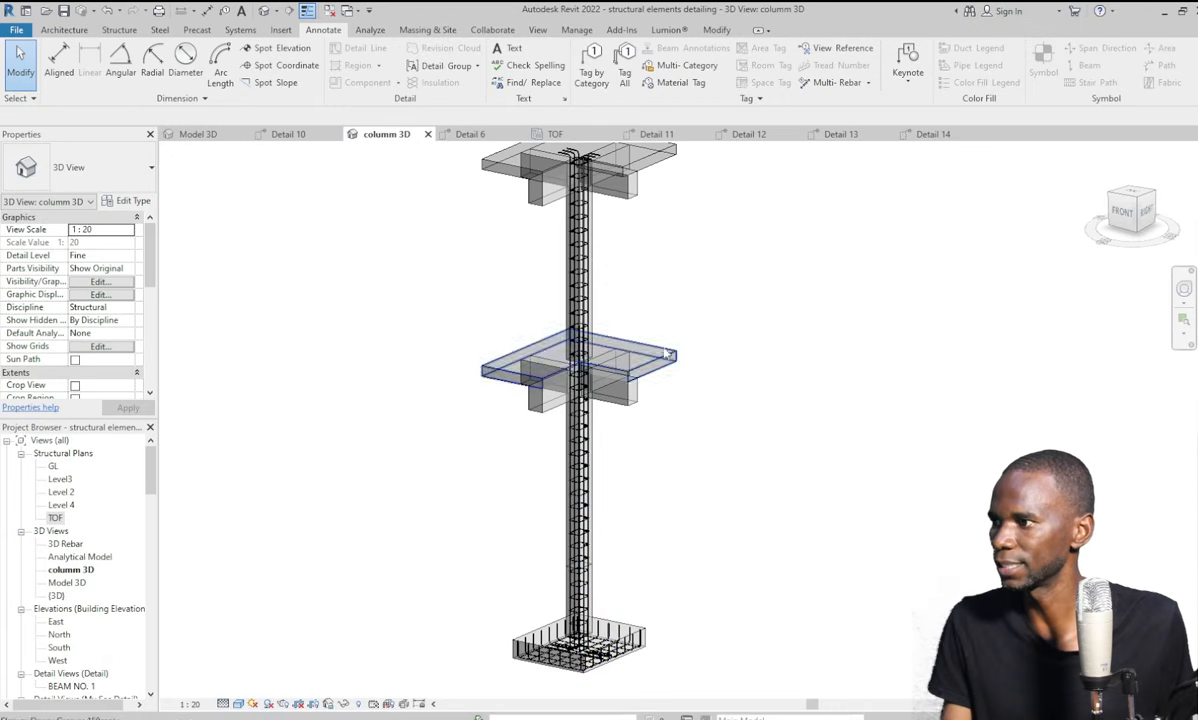
{"action": "left_click", "coordinate": [287, 135]}
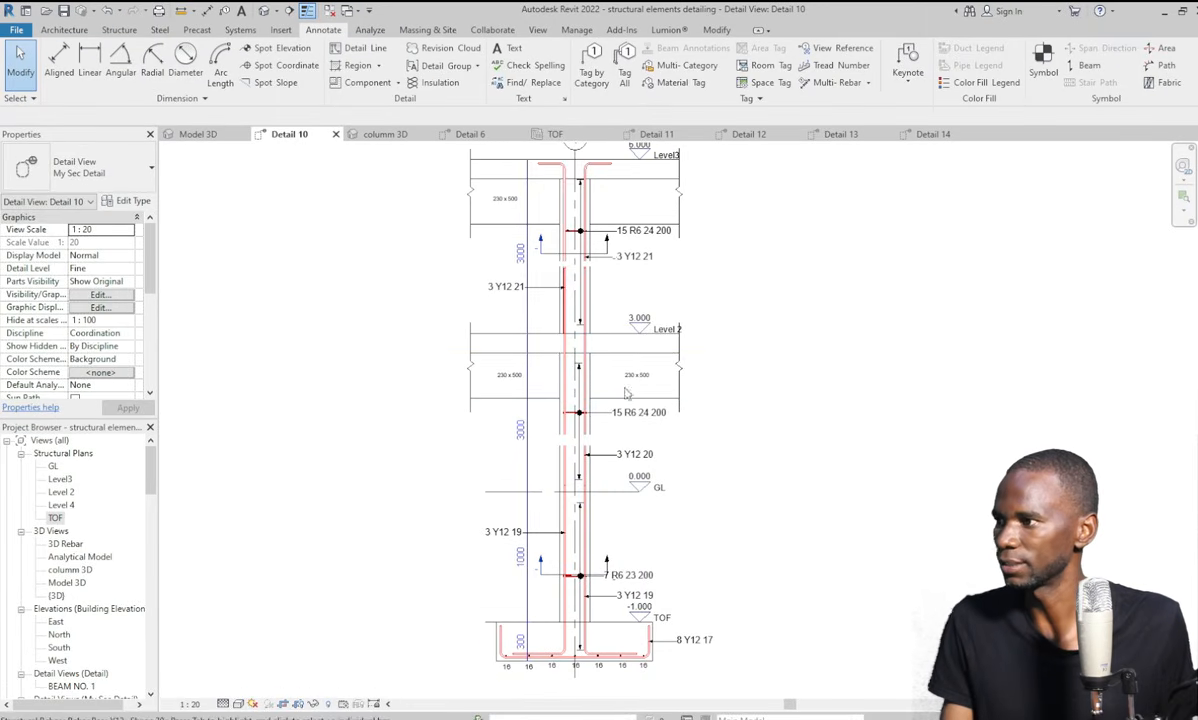
{"action": "left_click", "coordinate": [622, 134]}
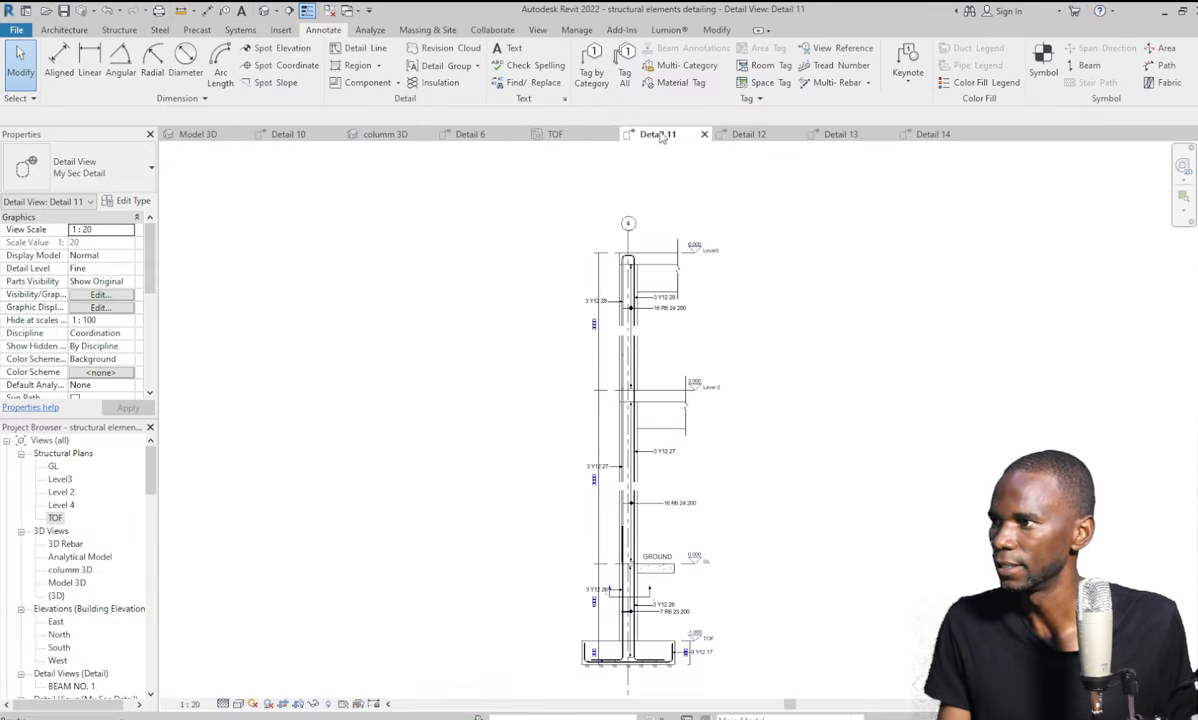
Change the right-hand vertical bars between GL and Level 2 in Detail 11 to rebar type Y16.
{"action": "scroll", "coordinate": [640, 456], "scroll_direction": "up", "scroll_amount": 2}
{"action": "scroll", "coordinate": [575, 331], "scroll_direction": "down", "scroll_amount": 1}
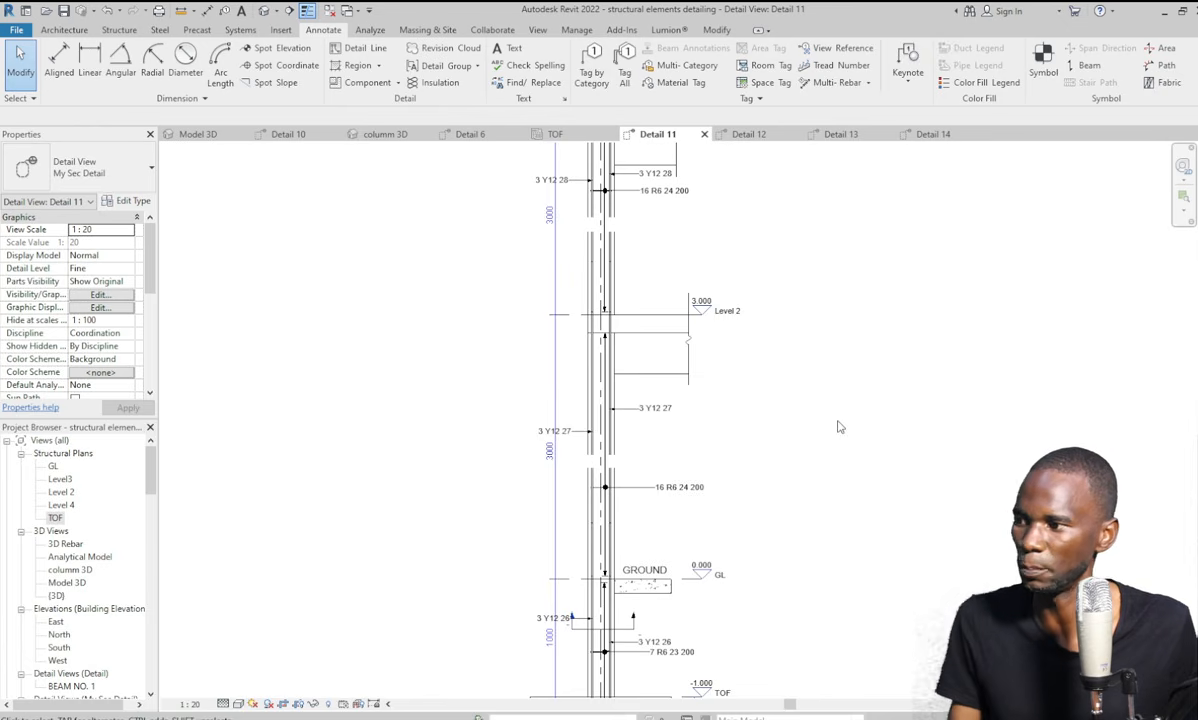
{"action": "scroll", "coordinate": [573, 384], "scroll_direction": "up", "scroll_amount": 2}
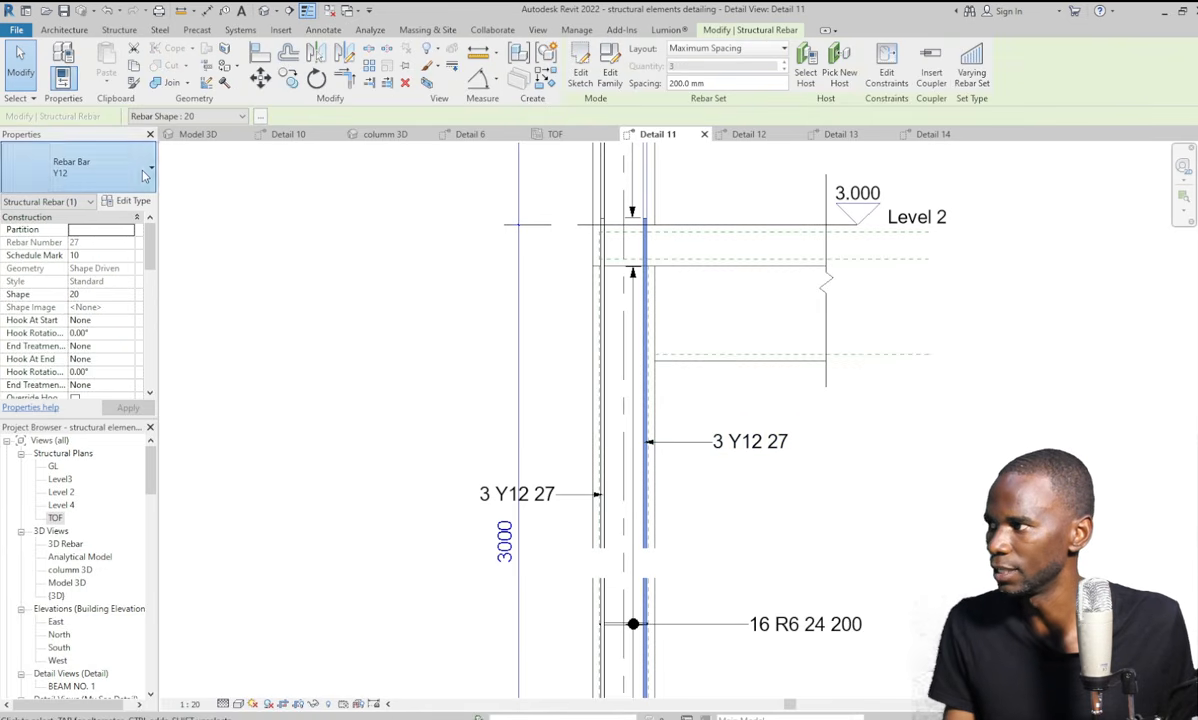
{"action": "left_click", "coordinate": [50, 362]}
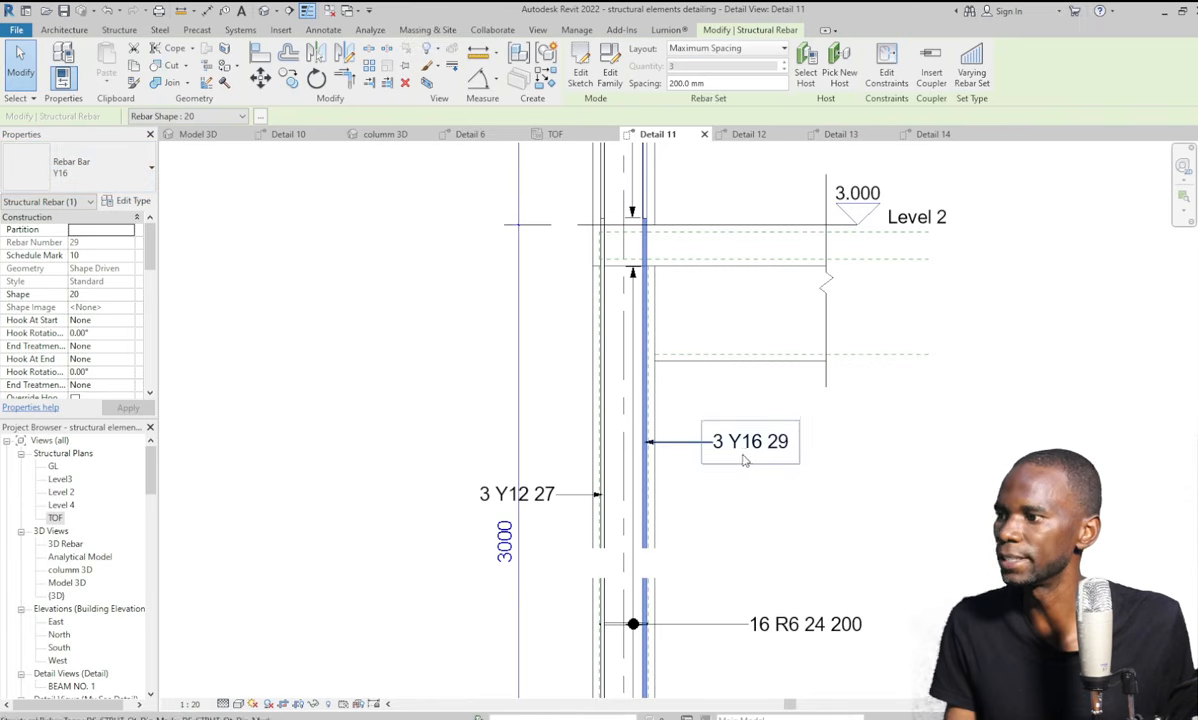
{"action": "scroll", "coordinate": [614, 420], "scroll_direction": "down", "scroll_amount": 5}
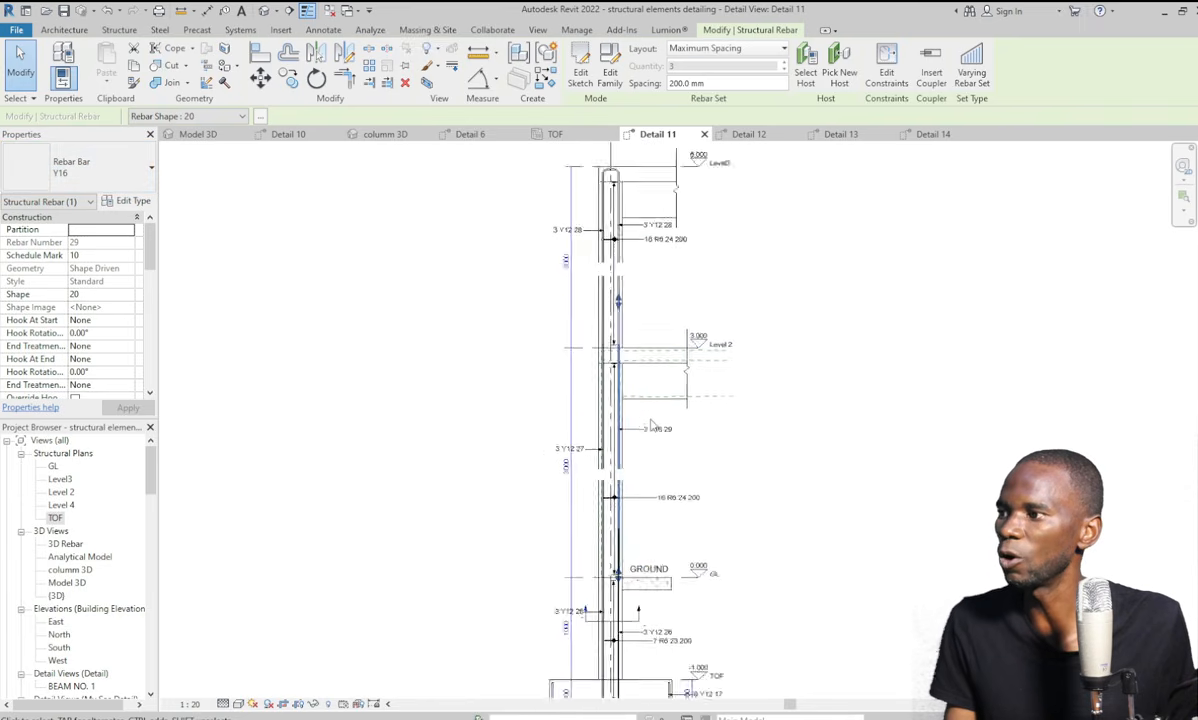
{"action": "left_click", "coordinate": [816, 390]}
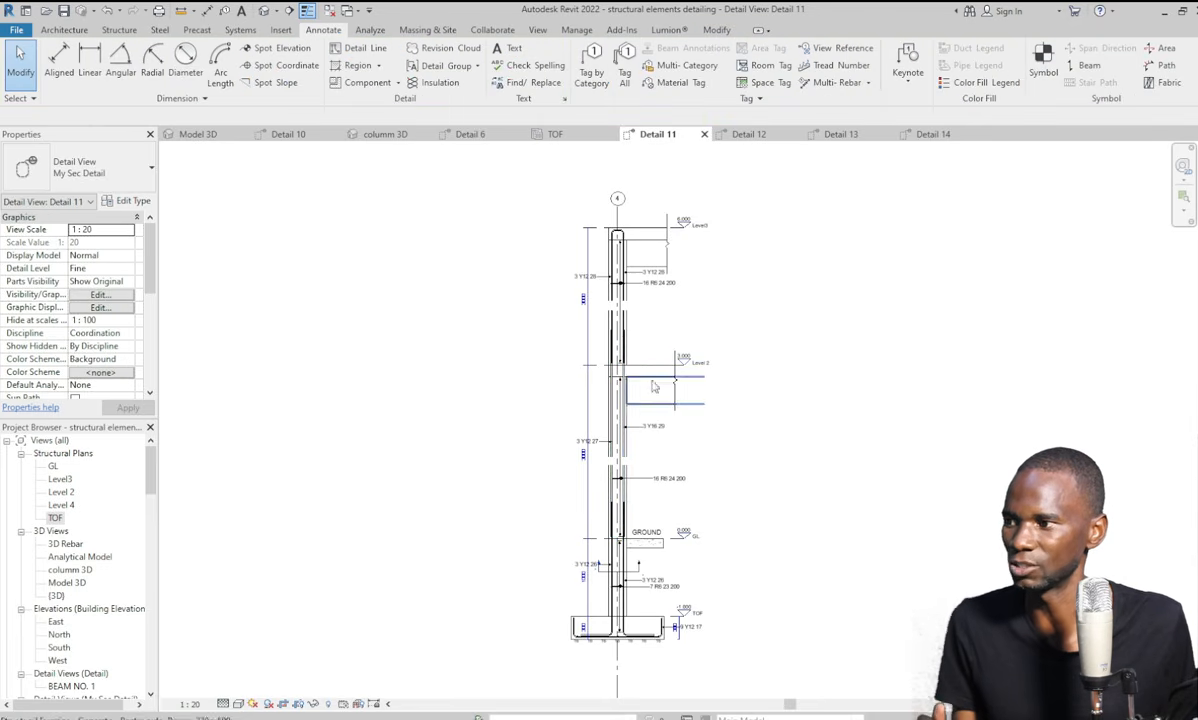
{"action": "scroll", "coordinate": [785, 393], "scroll_direction": "up", "scroll_amount": 2}
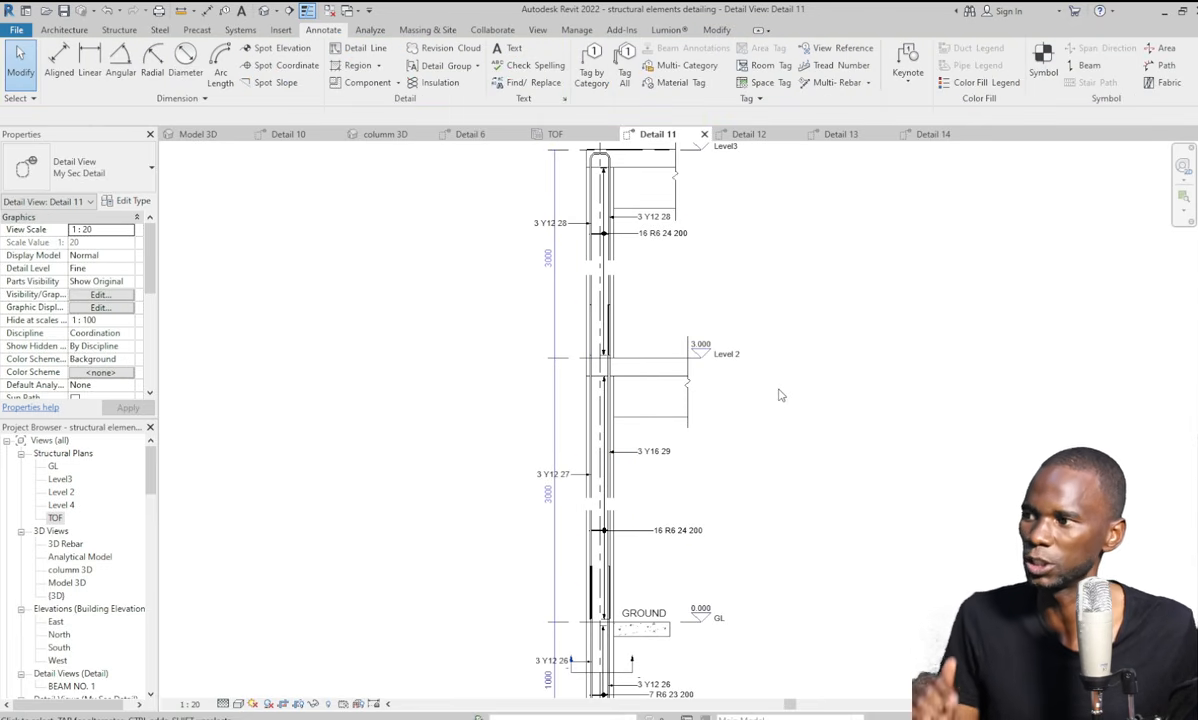